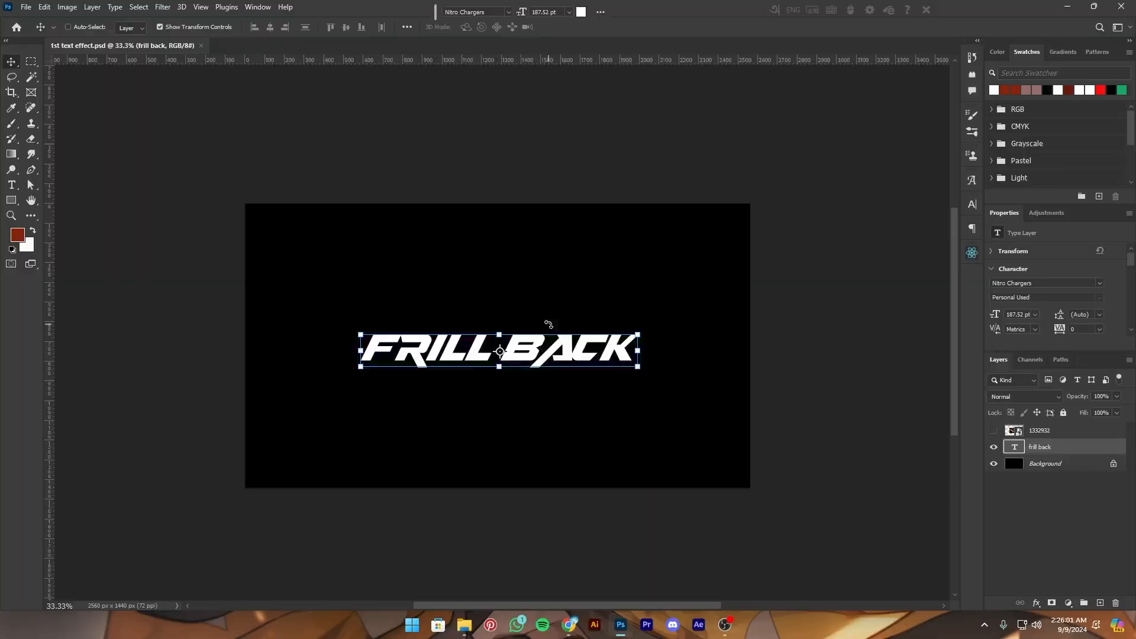
key("ctrl+plus")
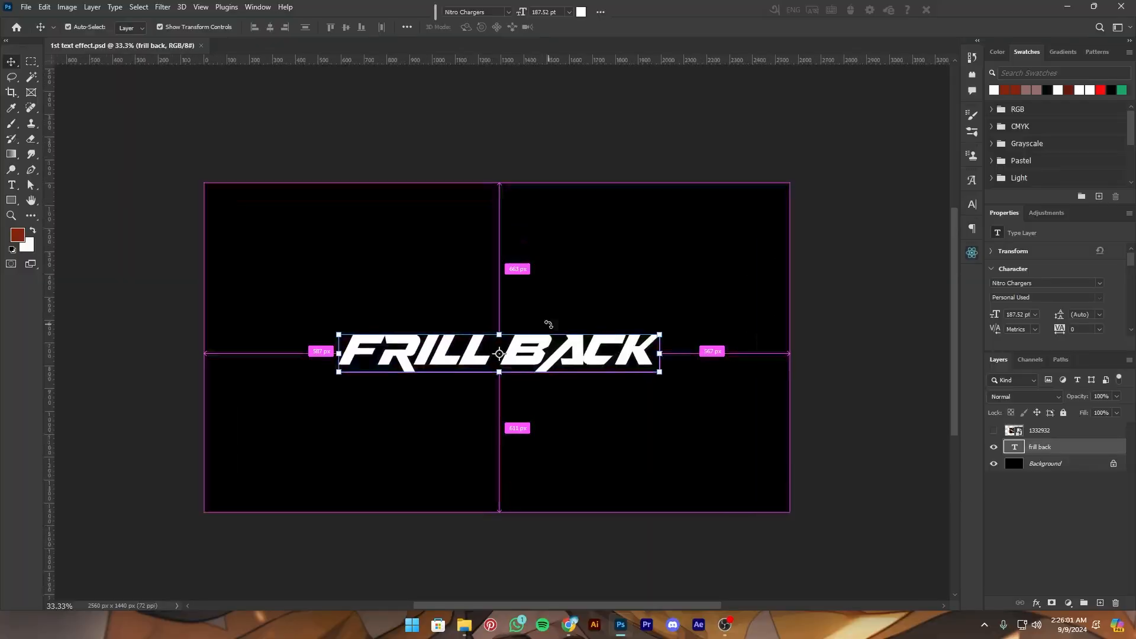
key("ctrl+minus")
key("ctrl+minus")
key("ctrl+plus")
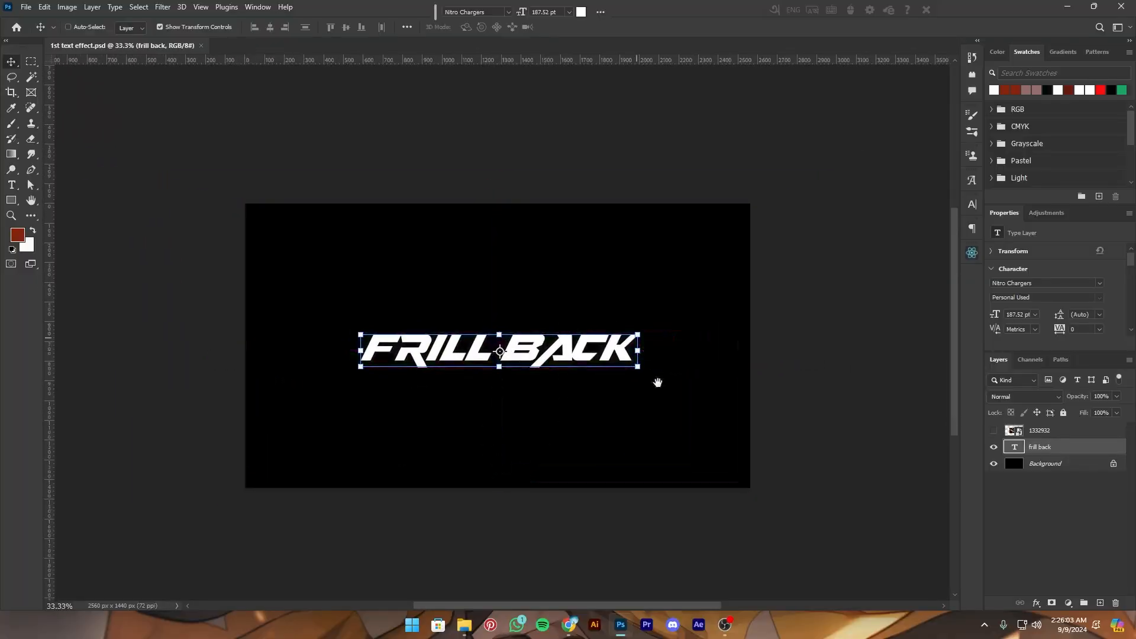
left_click_drag(521, 527, 551, 490)
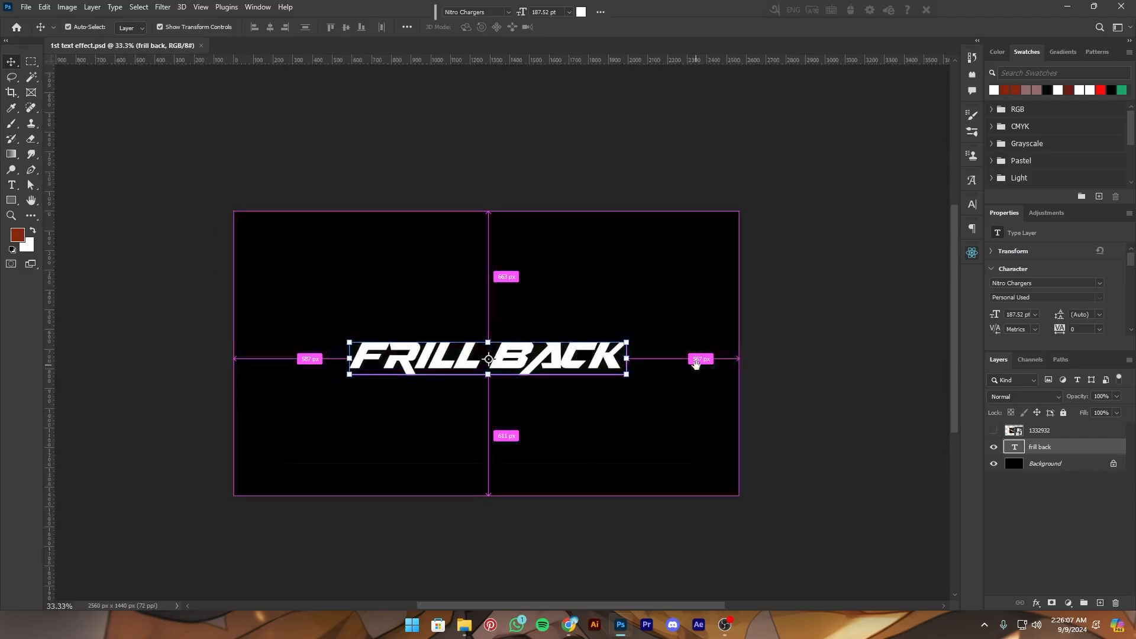
key("ctrl+minus")
key("ctrl+plus")
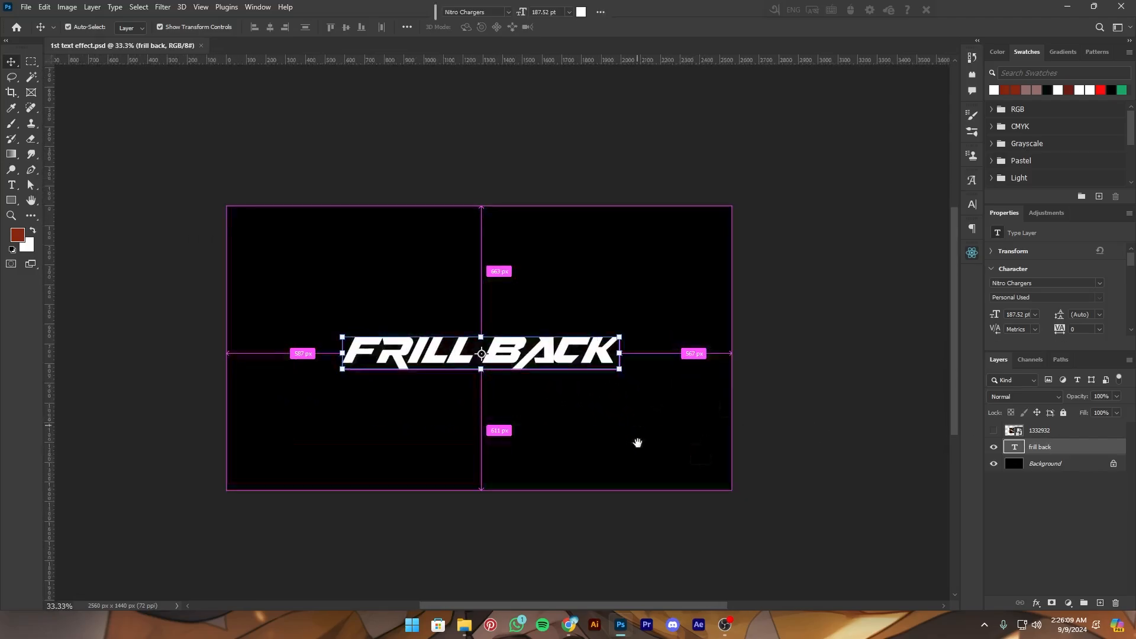
scroll(636, 444, "up", 3)
Rasterize the frill back text layer and load its letter shapes as a selection
right_click(1048, 454)
left_click(971, 551)
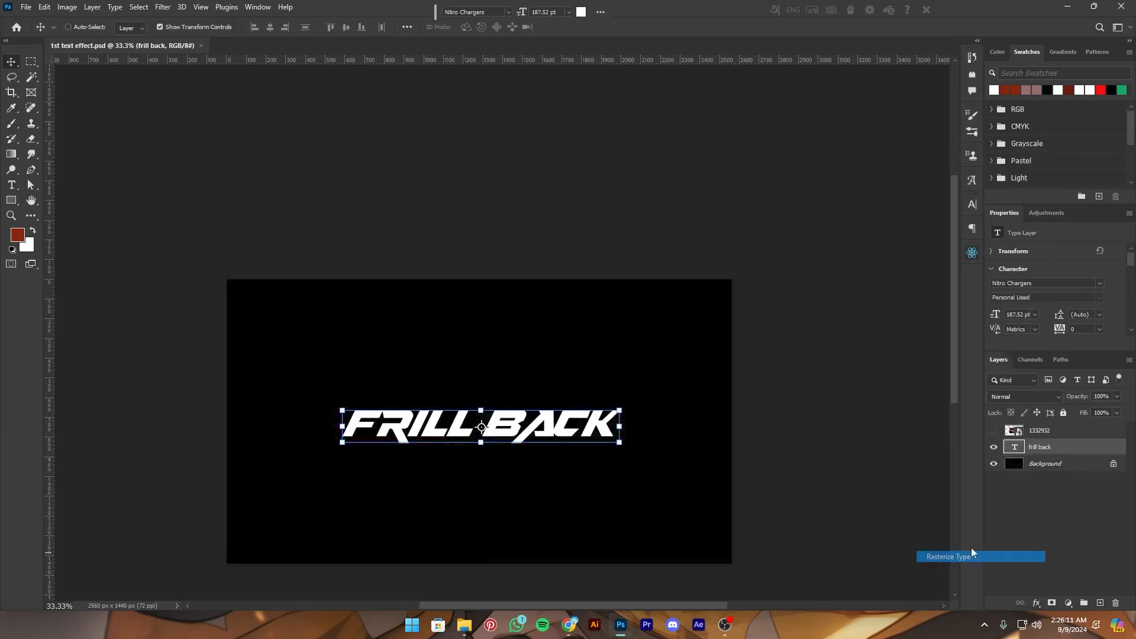
left_click(1021, 451, "ctrl")
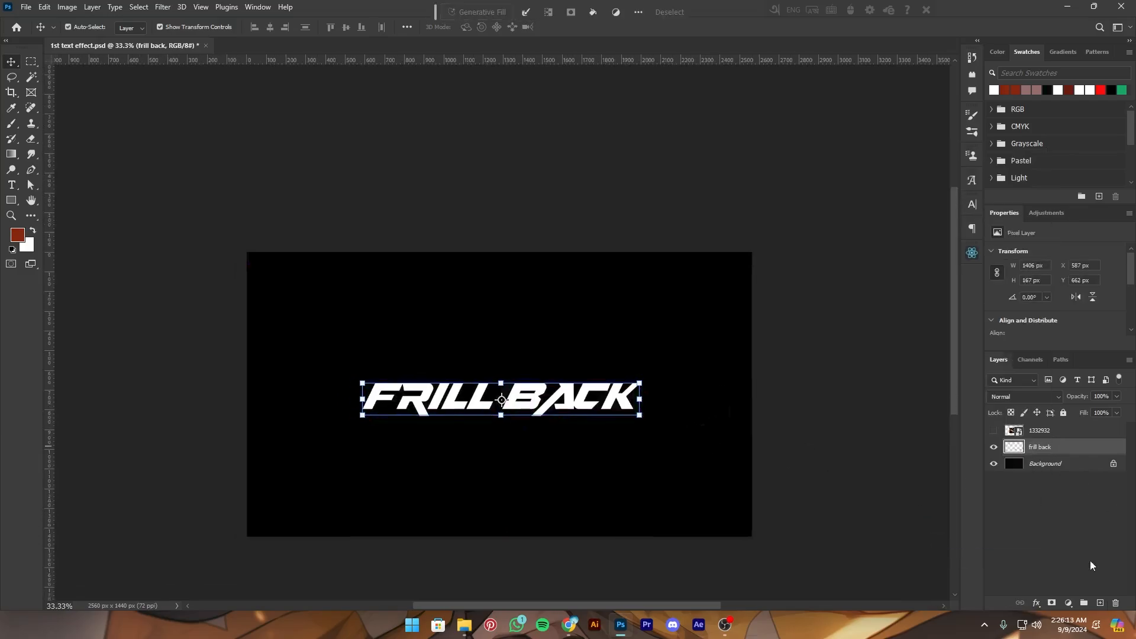
Add a layer above the text and fill the selected letters with a near-vertical linear gradient
left_click(1099, 602)
key("g")
left_click_drag(500, 397, 501, 449)
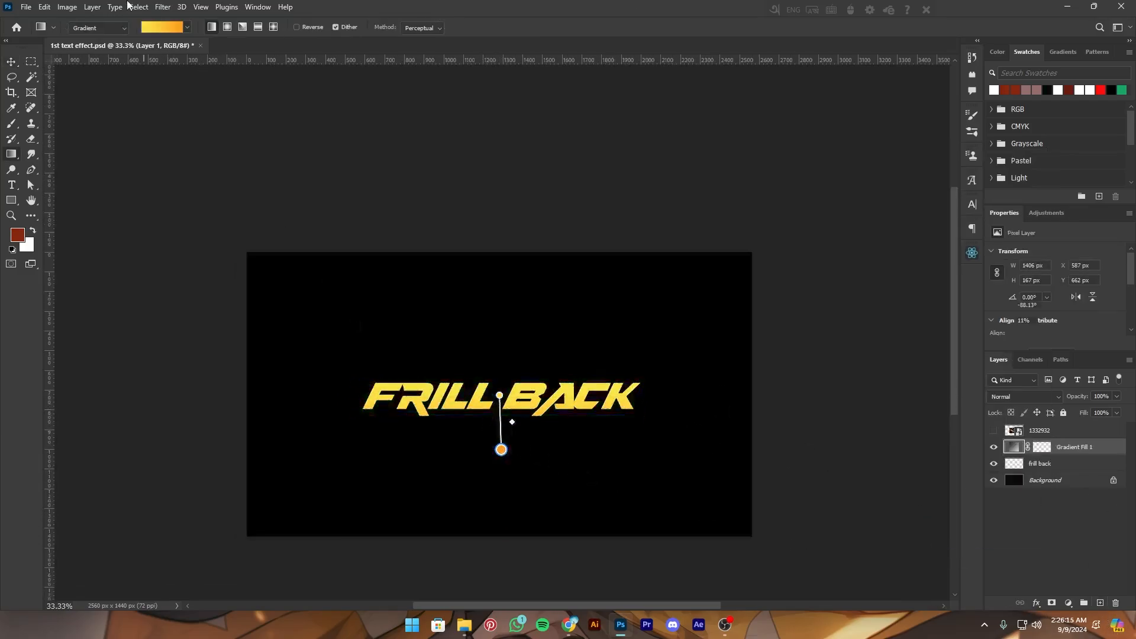
Apply a red-to-dark-red preset to the gradient fill and straighten it over the letters at a -90° angle and 9% scale
left_click(187, 28)
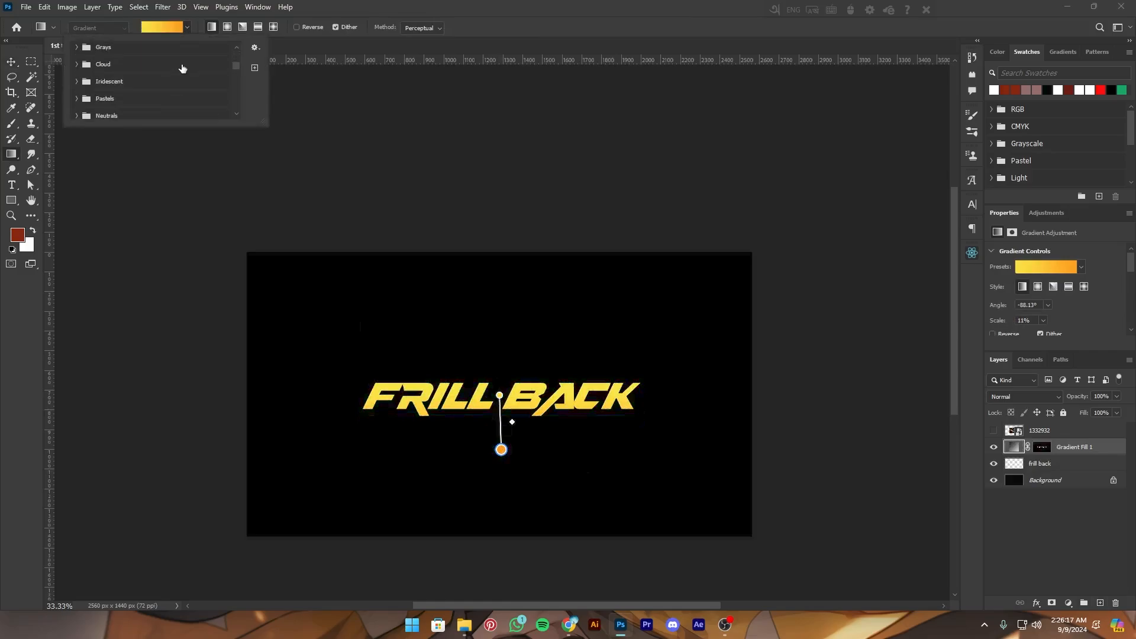
scroll(183, 68, "down", 5)
scroll(182, 69, "down", 3)
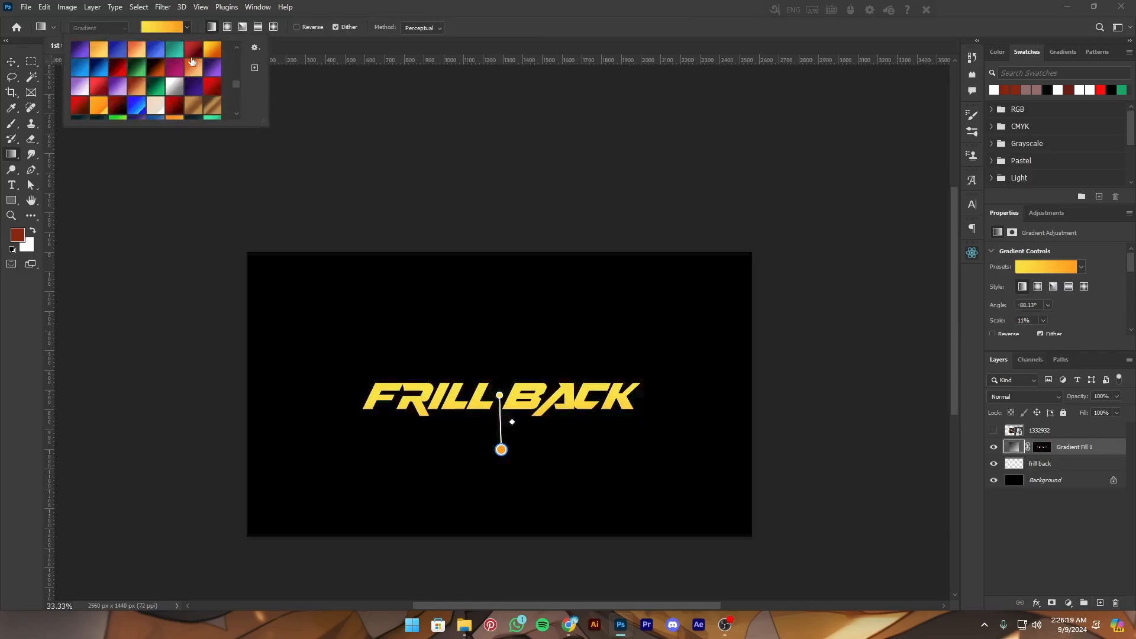
left_click(193, 49)
left_click(212, 85)
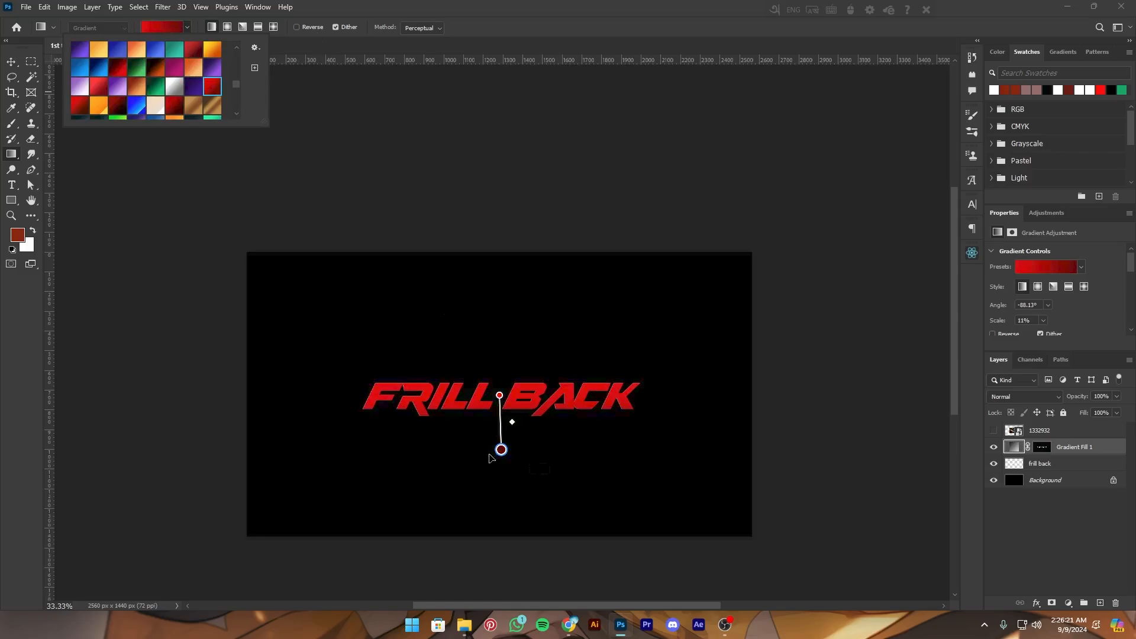
mouse_move(504, 448)
left_mouse_down()
mouse_move(503, 407)
mouse_move(496, 422)
left_mouse_up()
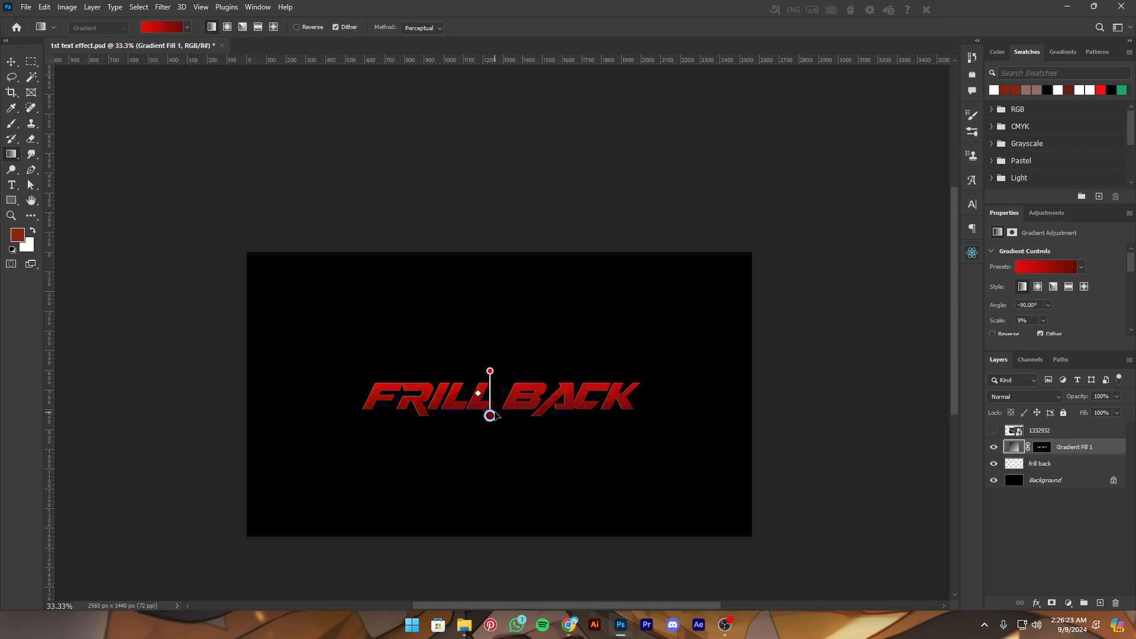
Show the 1332932 image layer and clip it to the gradient fill layer
scroll(509, 450, "up", 2)
left_click(993, 431)
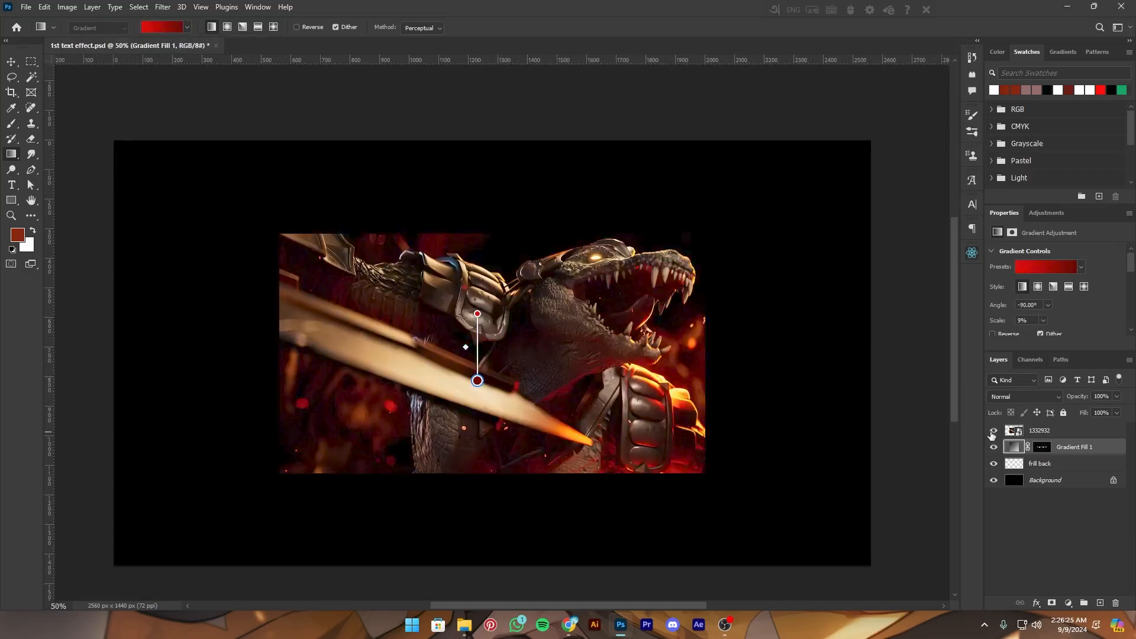
key("v")
left_click(1083, 432)
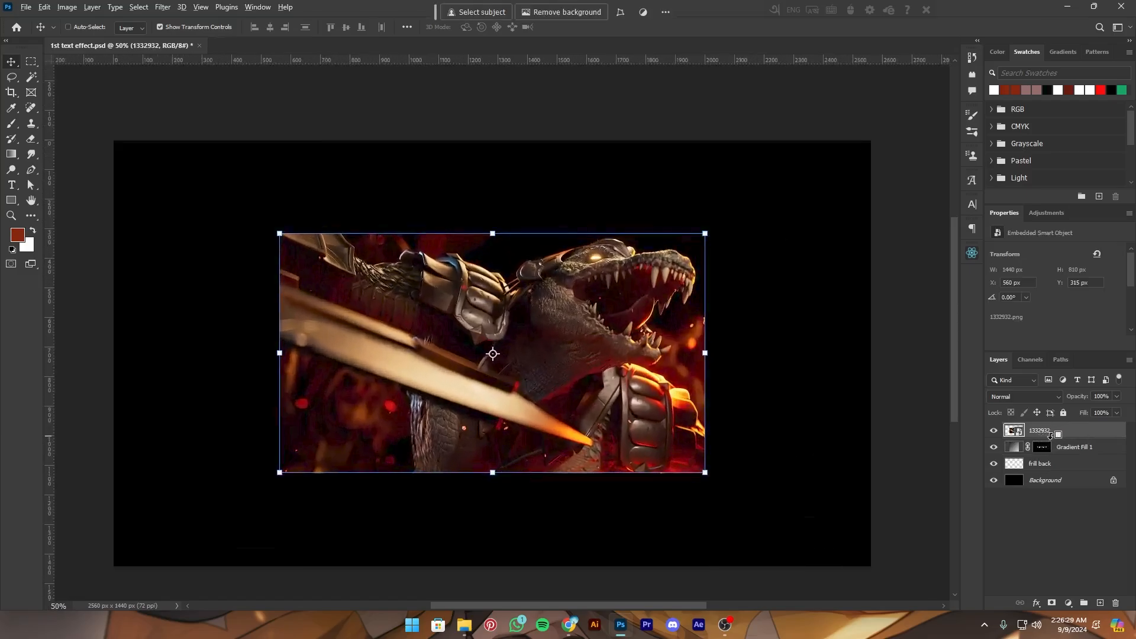
left_click(1050, 435, "alt")
scroll(484, 519, "down", 1)
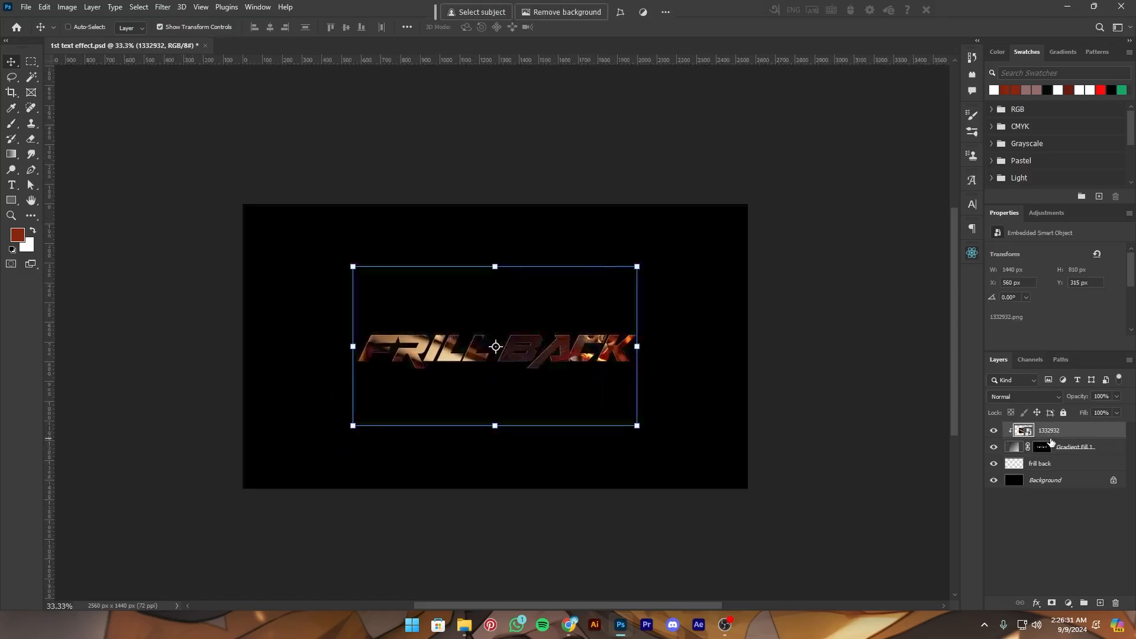
Set the clipped 1332932 image layer's blend mode to Overlay
key("ctrl+plus")
left_click(1026, 397)
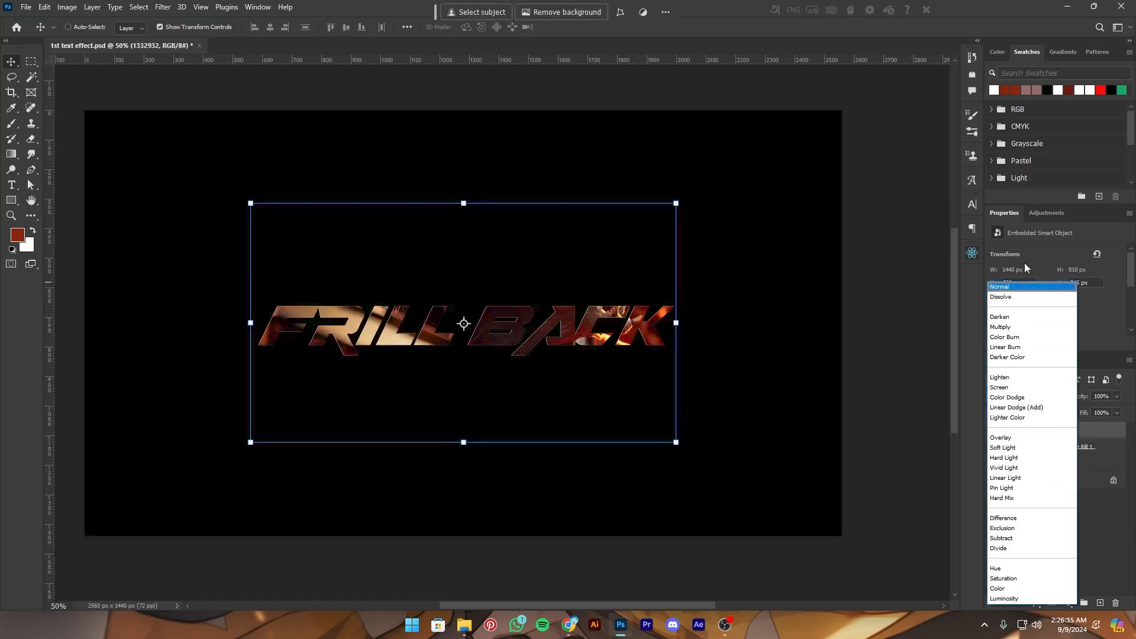
left_click(1034, 441)
left_click_drag(559, 455, 578, 491)
key("ctrl+minus")
key("ctrl+minus")
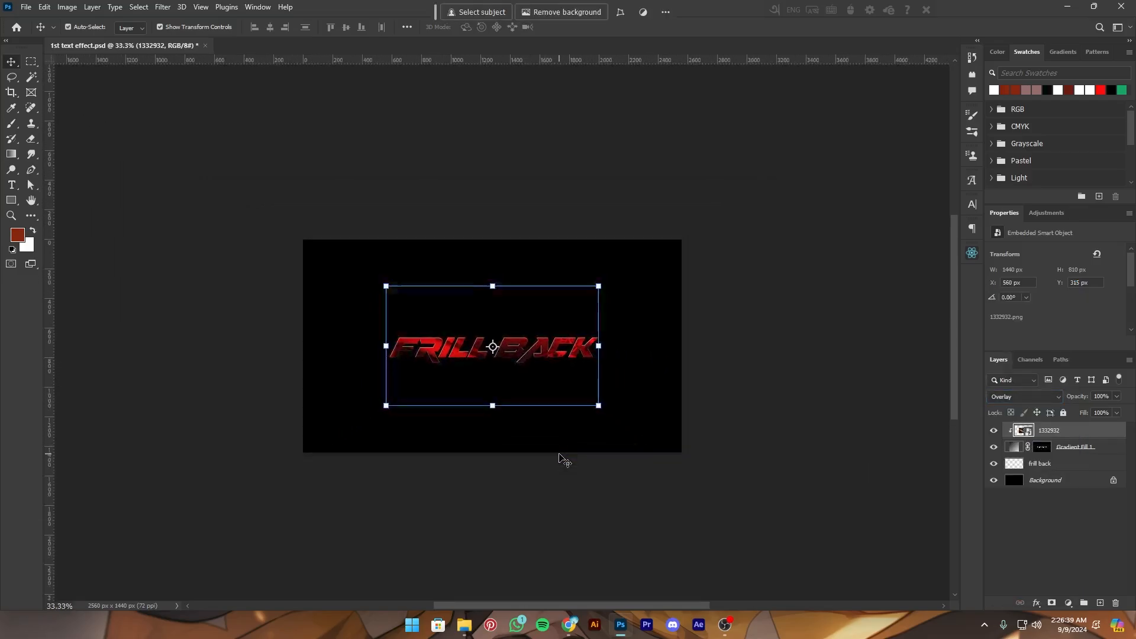
Add a layer mask to the 1332932 image and paint black with a reduced soft brush over the letter B to hide its dark texture
key("ctrl+equal")
key("ctrl+equal")
left_click(1050, 604)
key("b")
key("d")
key("x")
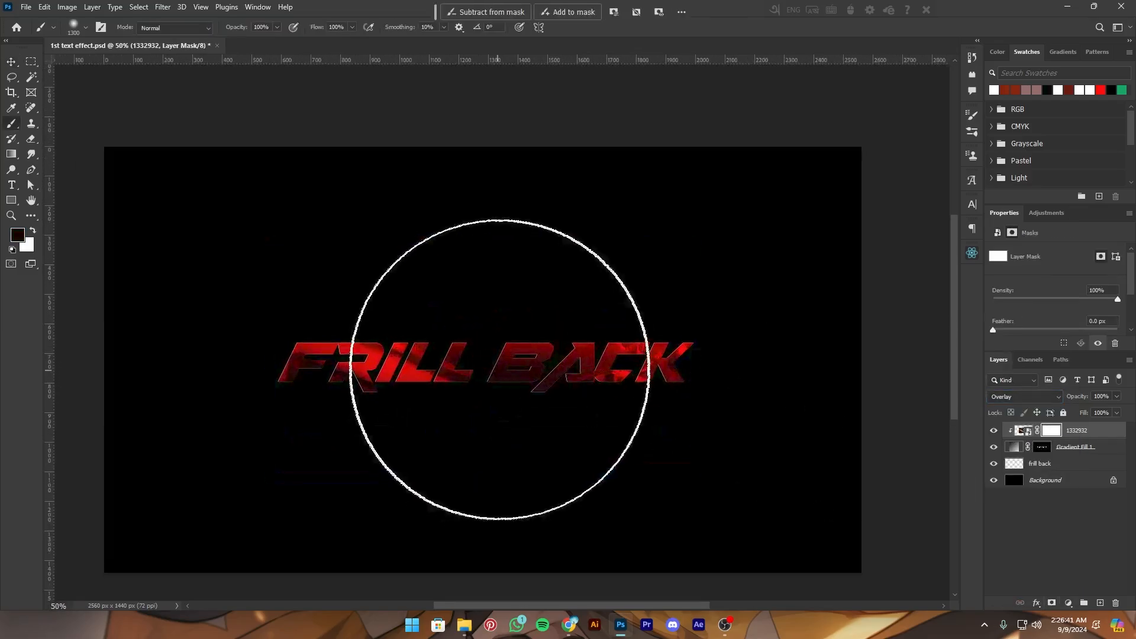
key("bracketleft")
key("bracketleft")
key("bracketleft")
key("bracketleft")
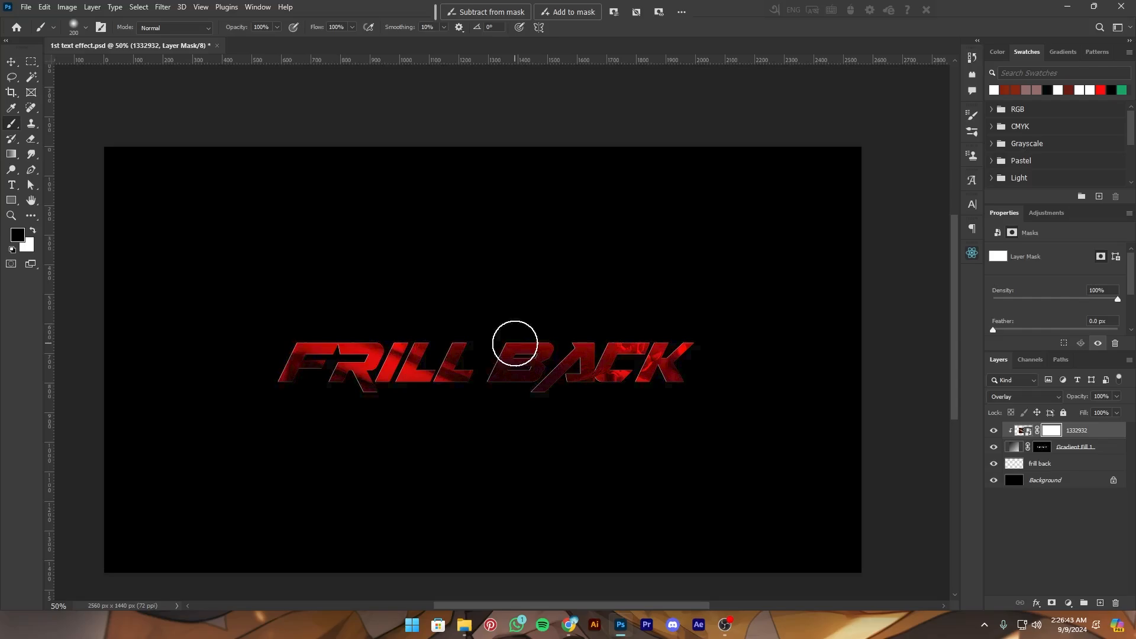
key("bracketright")
left_click_drag(516, 345, 551, 333)
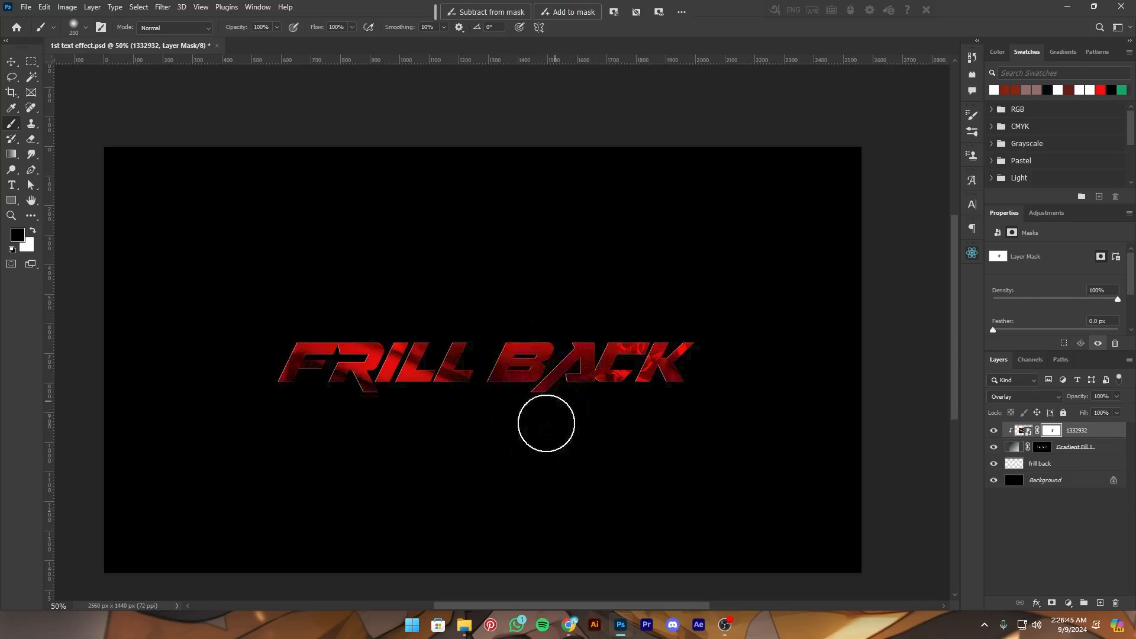
Redraw the gradient fill vertically within the letter height at a -90° angle and 6% scale
double_click(1016, 449)
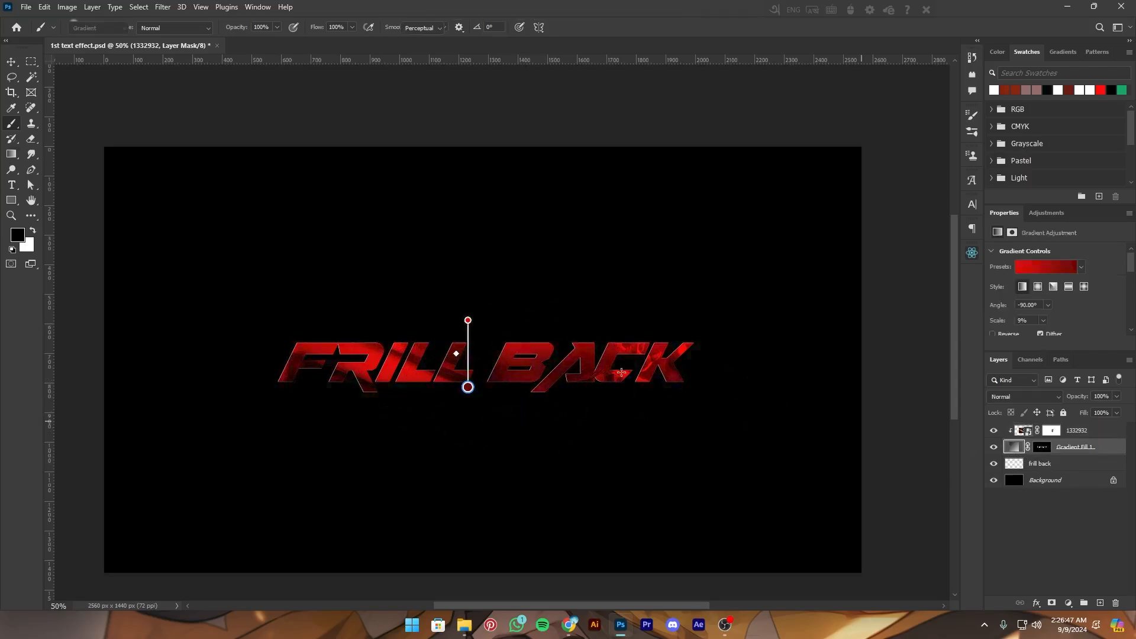
left_click_drag(468, 353, 482, 398)
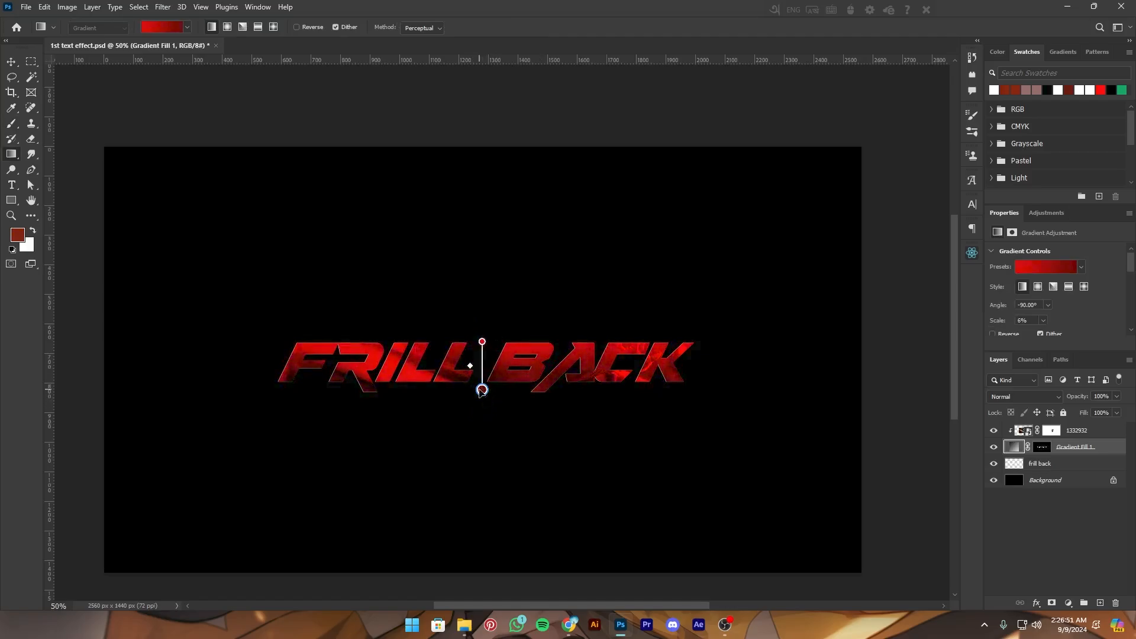
Add a white outside stroke of 21 px to the gradient fill layer through its blending options
right_click(1099, 431)
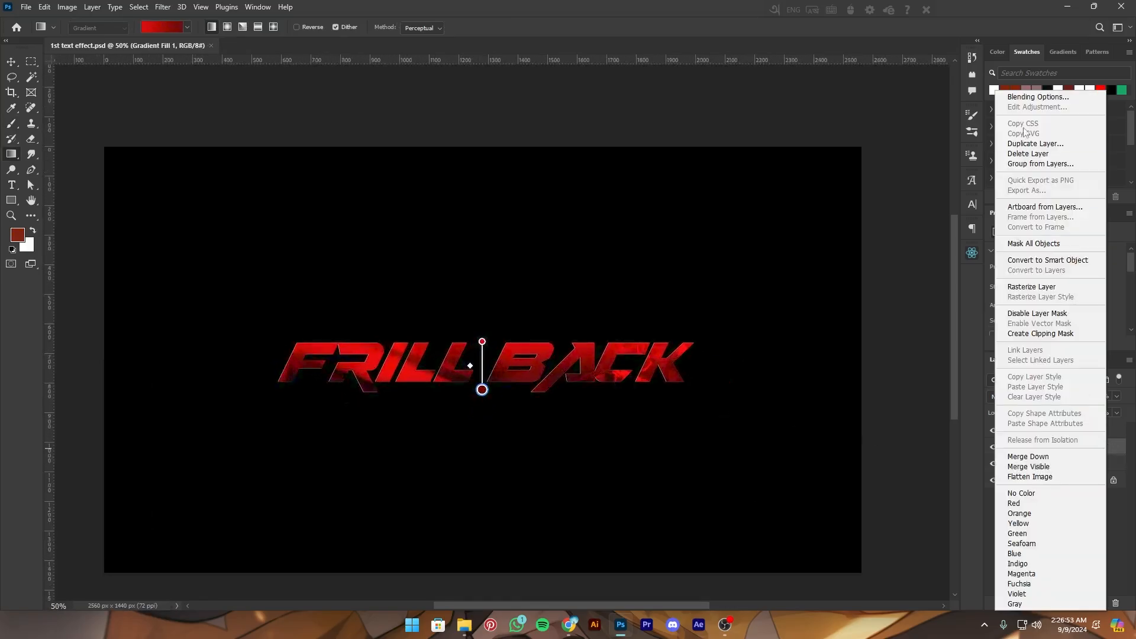
left_click(1027, 98)
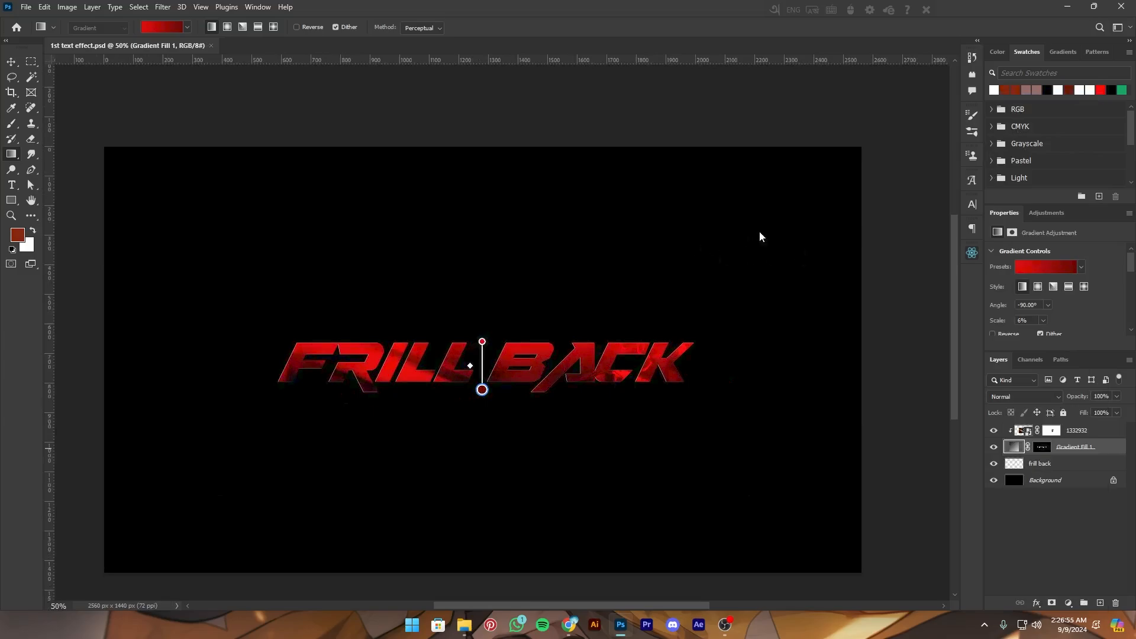
left_click(558, 423)
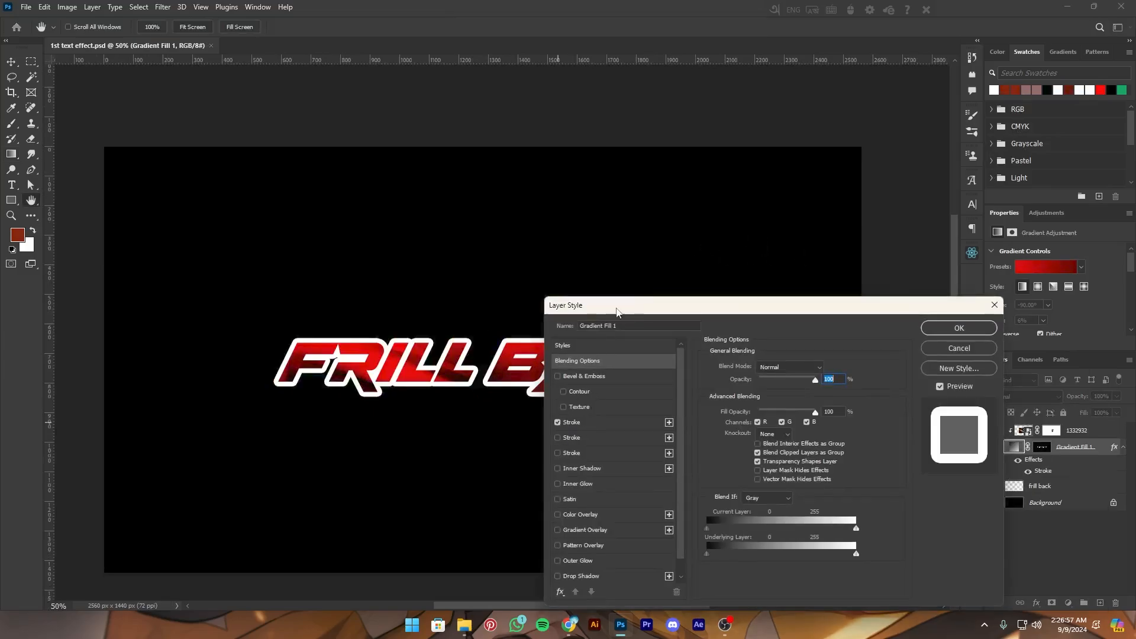
left_click_drag(623, 310, 863, 259)
left_click(823, 372)
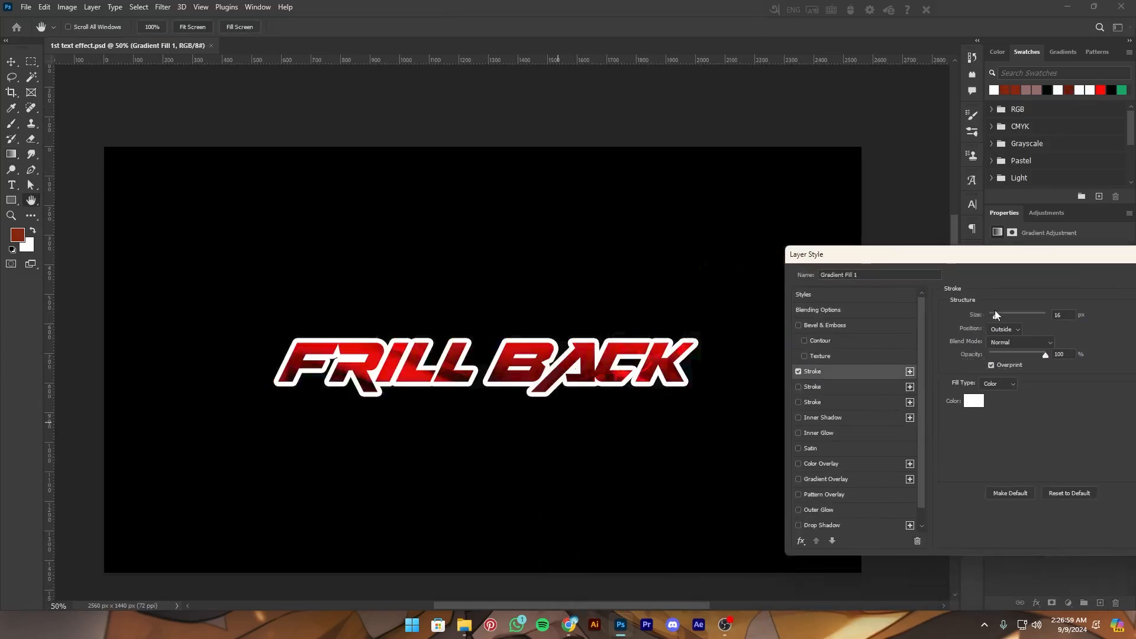
left_click_drag(994, 315, 999, 317)
left_click(973, 403)
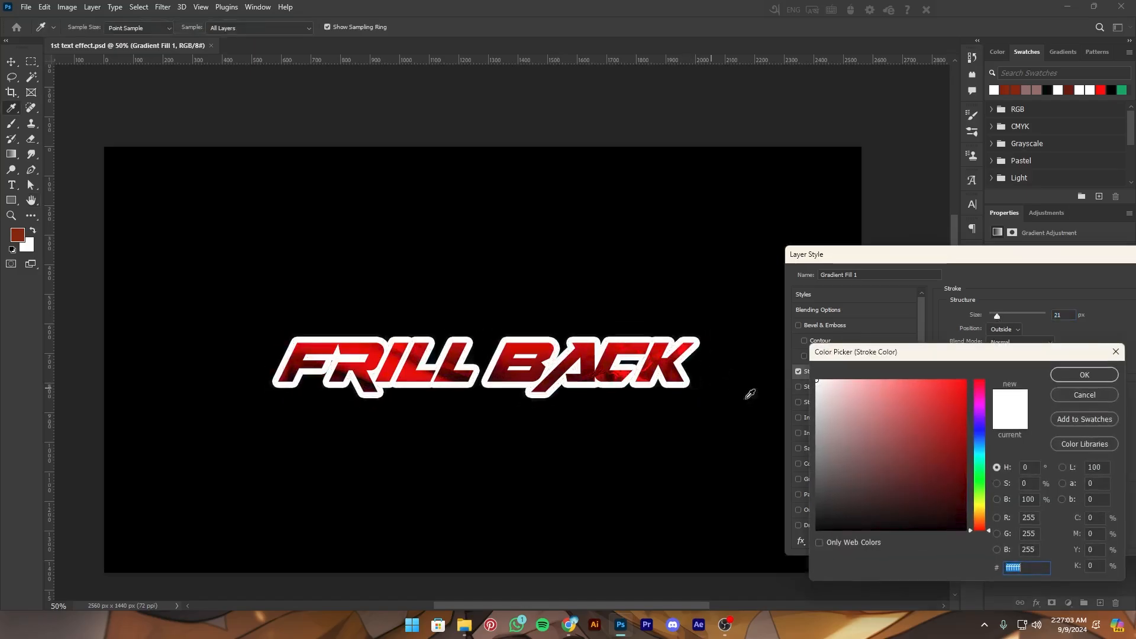
left_click(1017, 373)
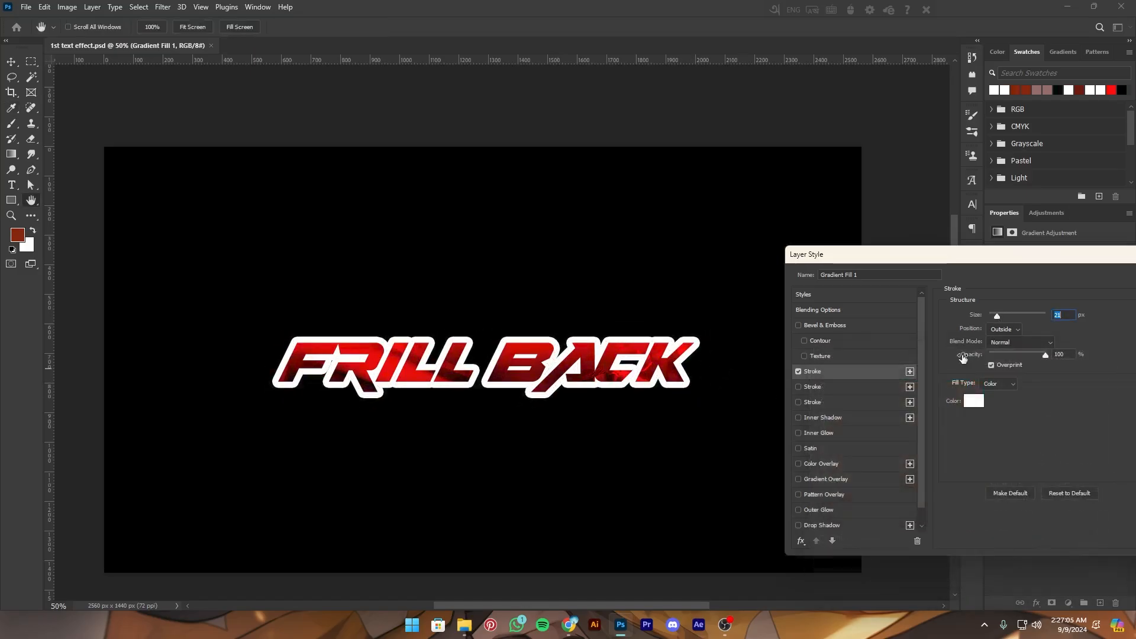
Enable Bevel & Emboss on the gradient fill layer, reset it to defaults, and set its depth to 365% and size to 114 px
left_click(802, 322)
key("ctrl+plus")
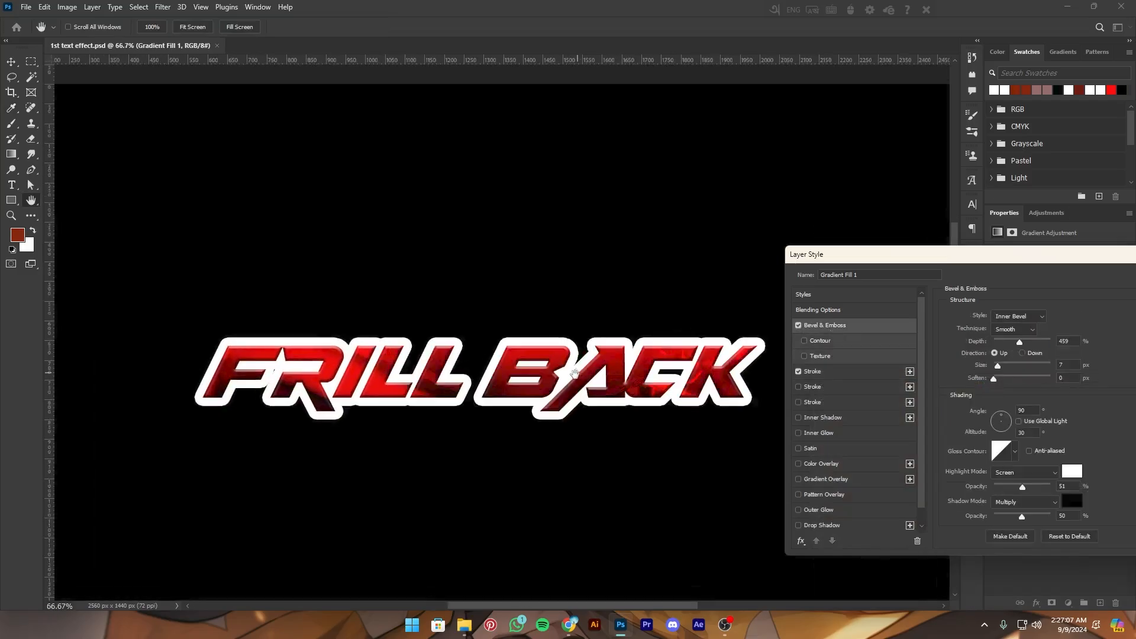
left_click_drag(1018, 255, 817, 215)
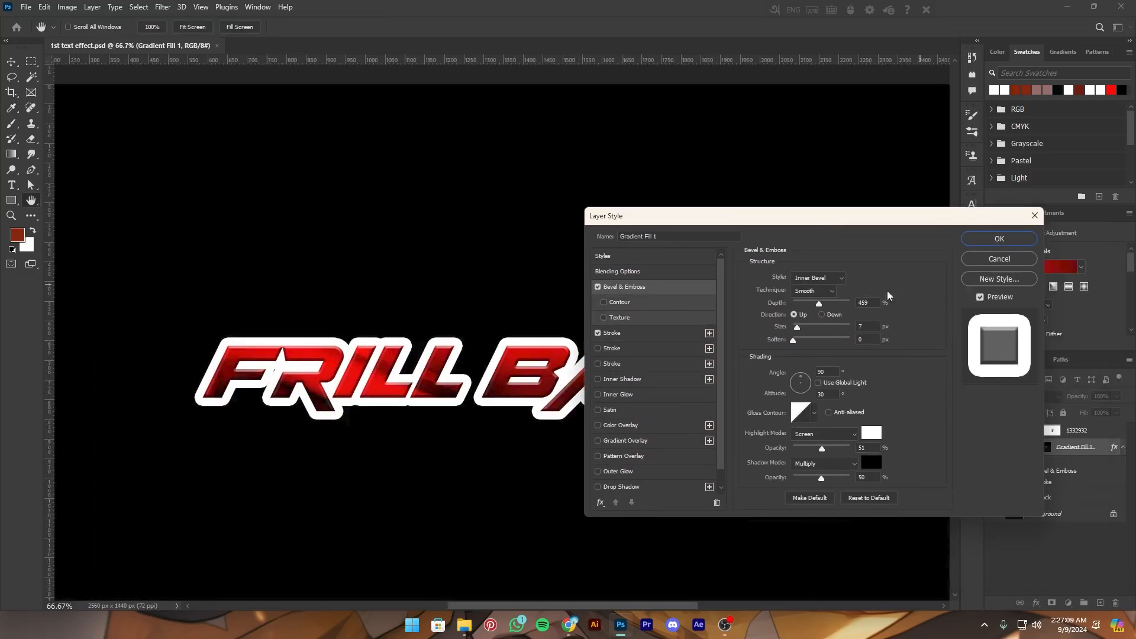
left_click(878, 497)
left_click_drag(797, 330, 823, 330)
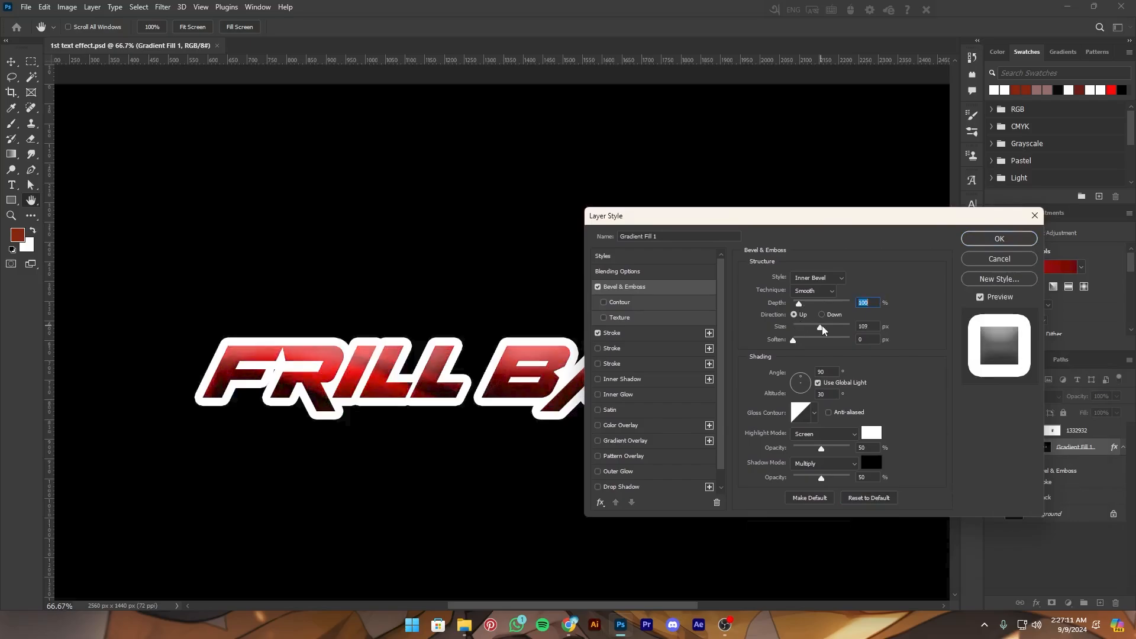
left_click_drag(788, 219, 961, 220)
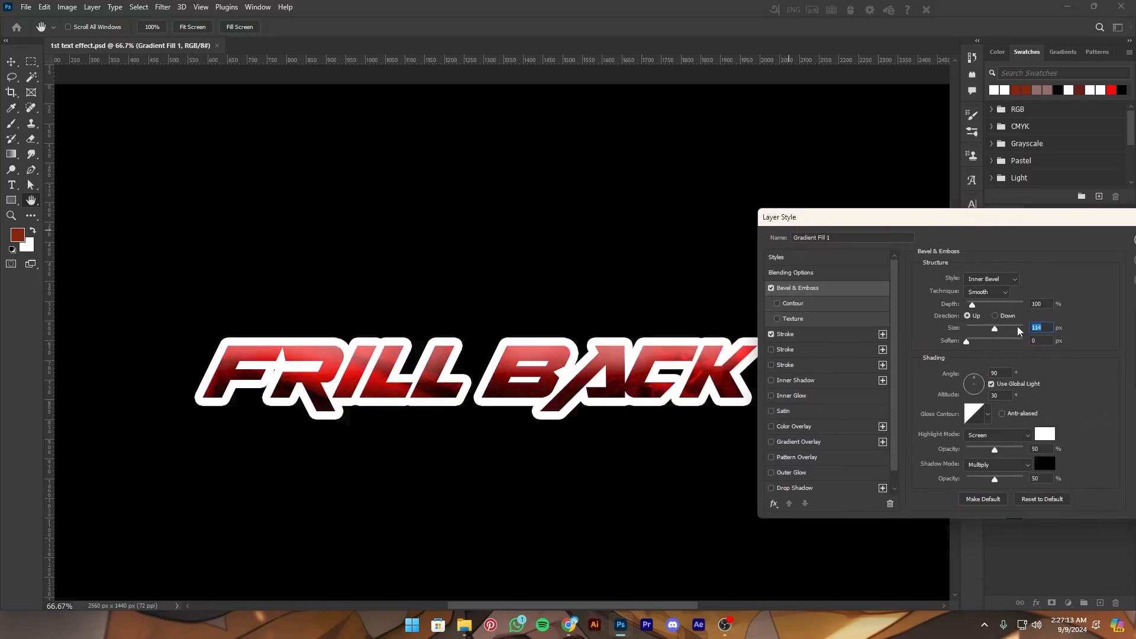
left_click(986, 304)
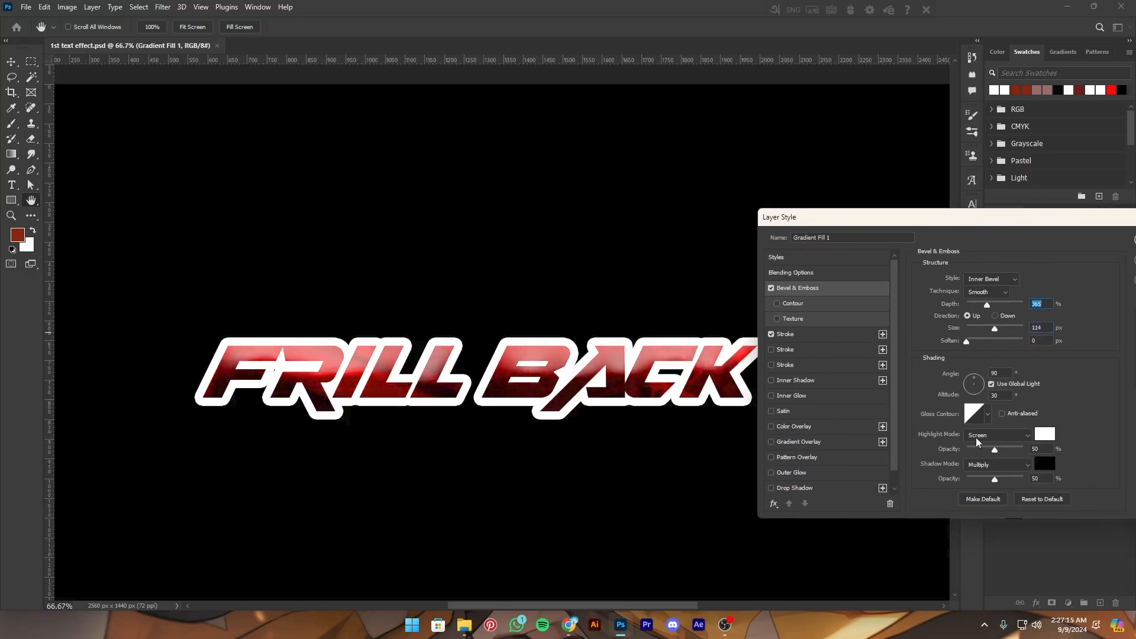
Try several gloss contour presets for the bevel and keep the deep cove-shaped one
left_click(986, 414)
left_click(952, 460)
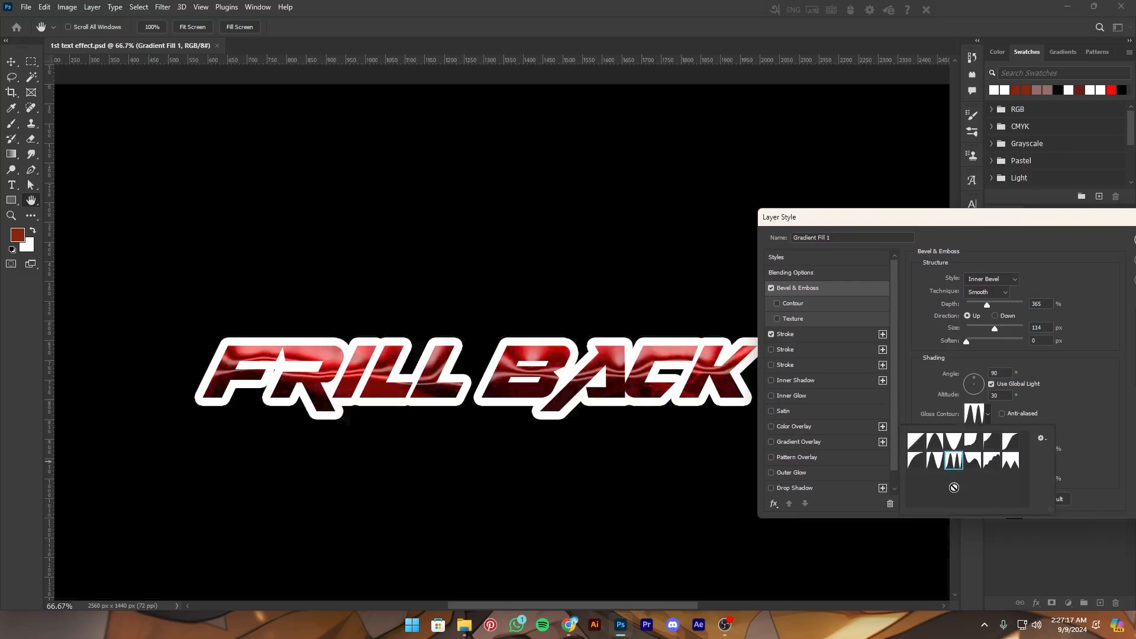
left_click(971, 459)
left_click(952, 441)
left_click(1004, 460)
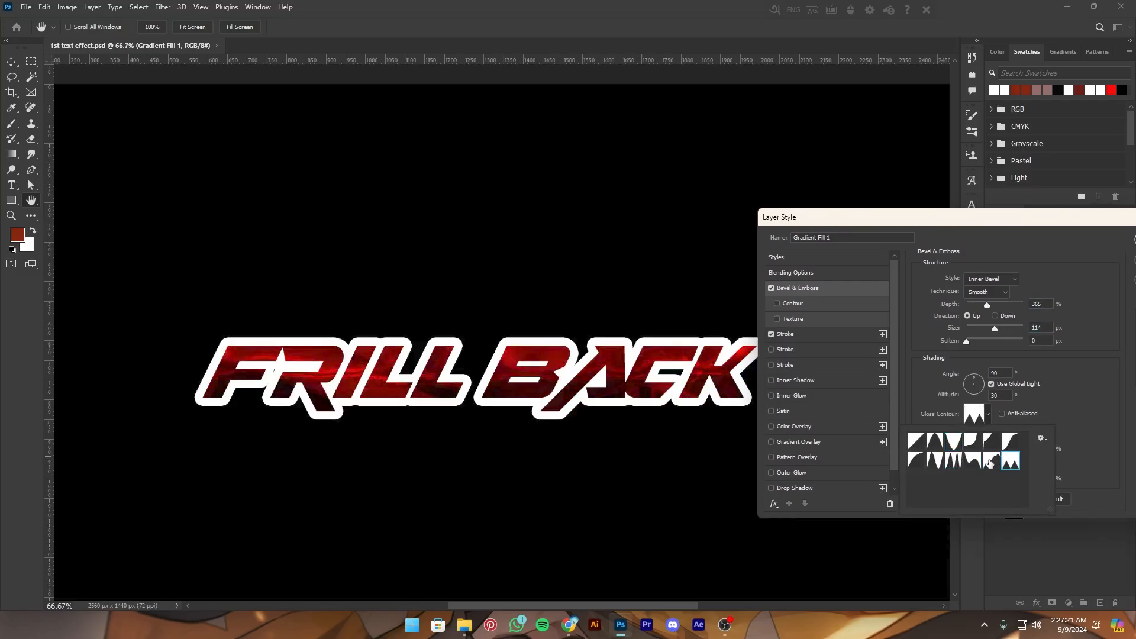
left_click(991, 460)
left_click(968, 448)
left_click(1096, 398)
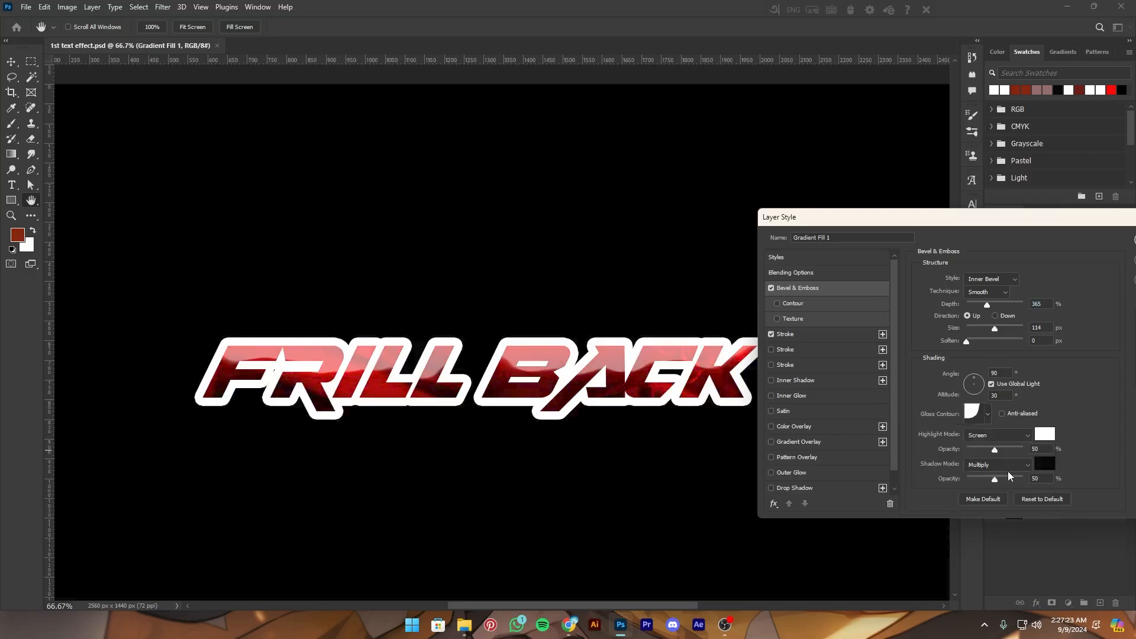
Set the bevel's shadow opacity to 0% and its highlight opacity to about 36%
left_click_drag(994, 481, 914, 479)
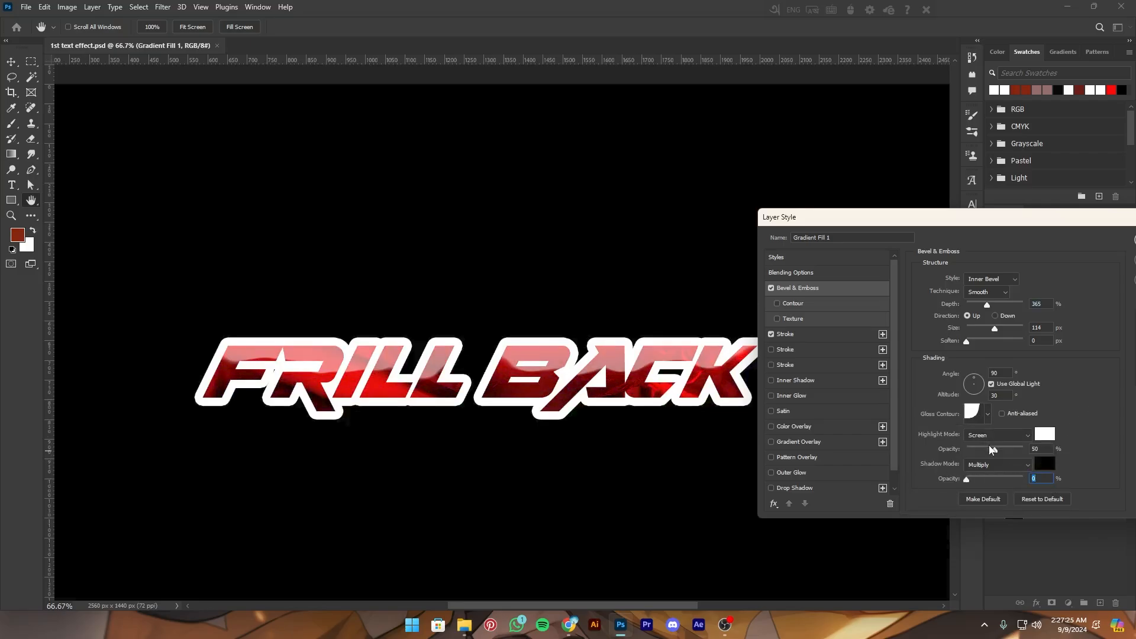
left_click_drag(992, 449, 987, 449)
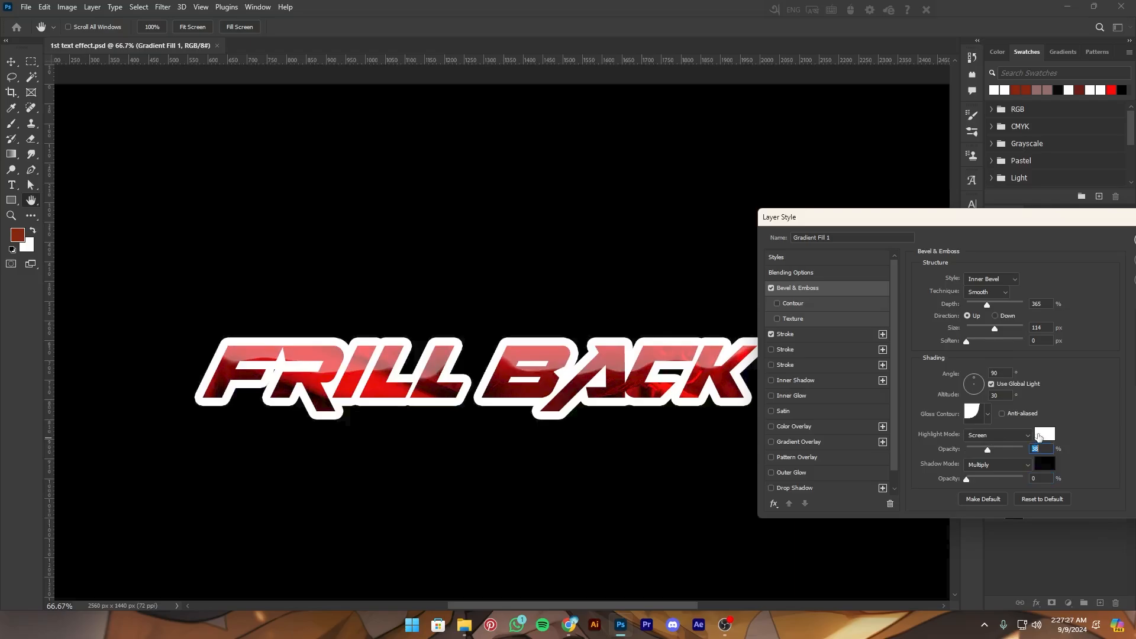
Change the bevel's highlight colour to a bright red sampled from the lettering
left_click(1039, 435)
left_click(428, 379)
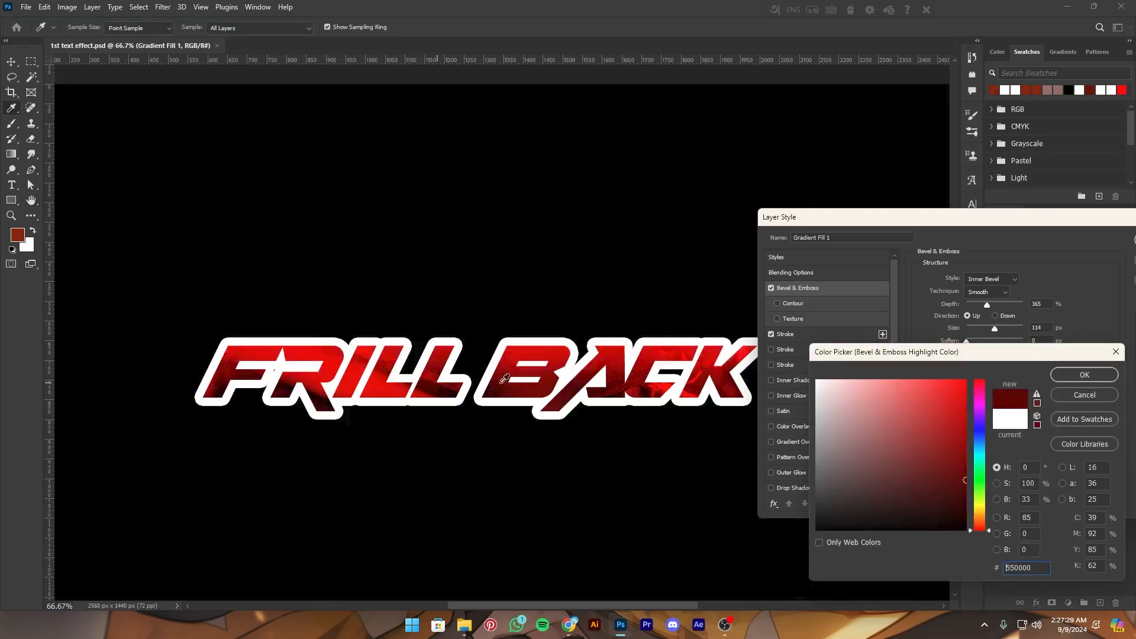
left_click_drag(940, 425, 958, 411)
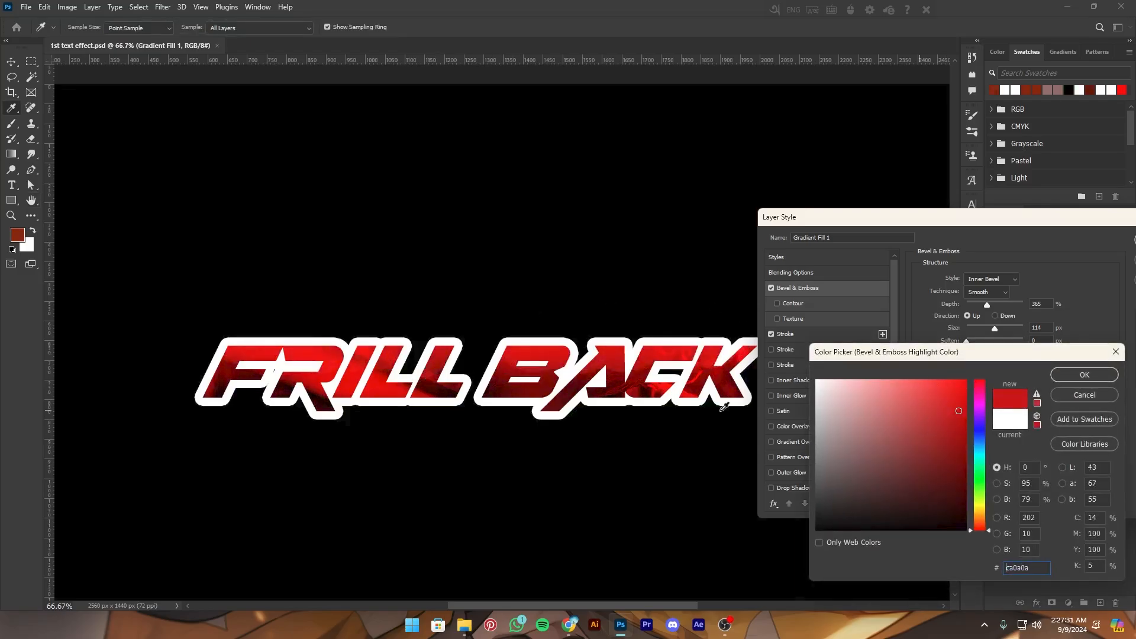
left_click(590, 377)
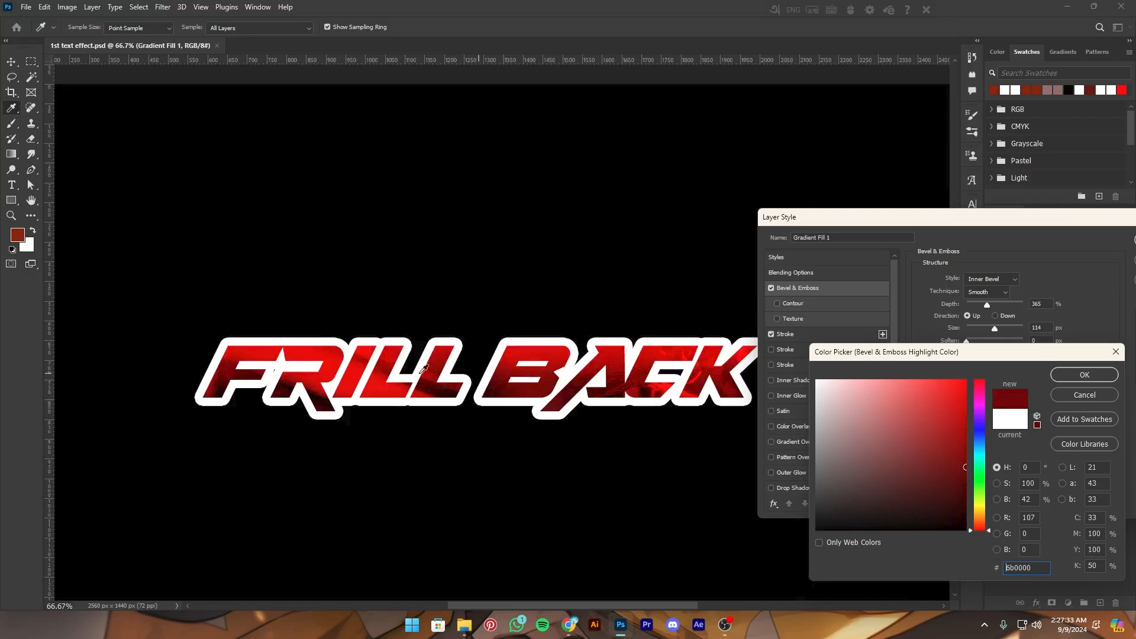
left_click(363, 363)
left_click(1084, 375)
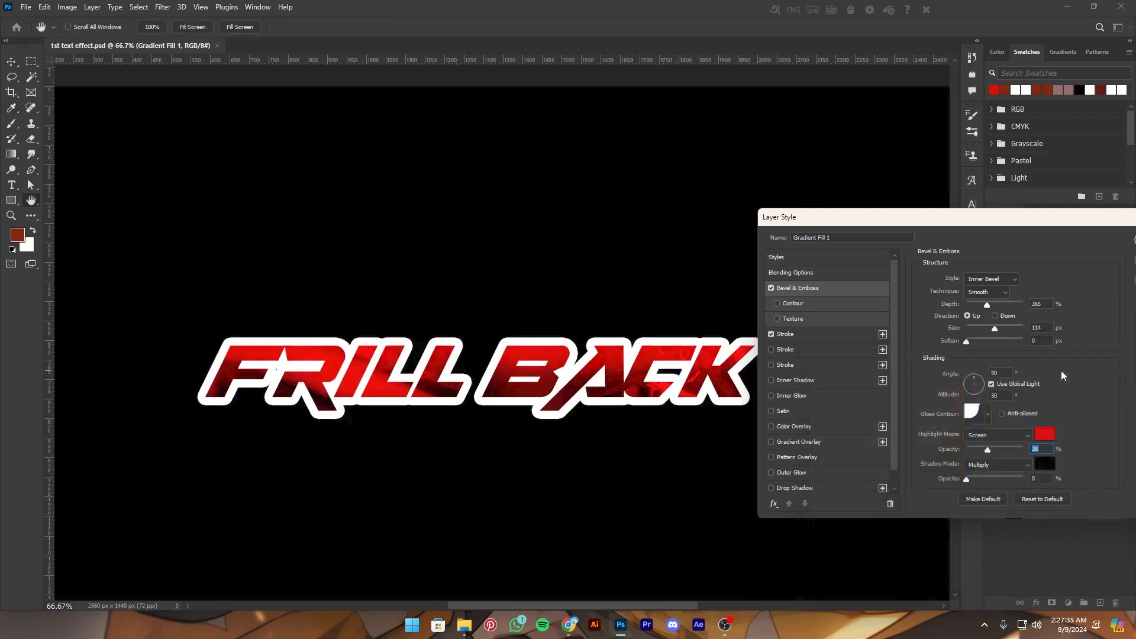
Enable a second stroke effect on the gradient fill layer and open its settings
key("ctrl+minus")
key("ctrl+minus")
left_click_drag(857, 228, 699, 263)
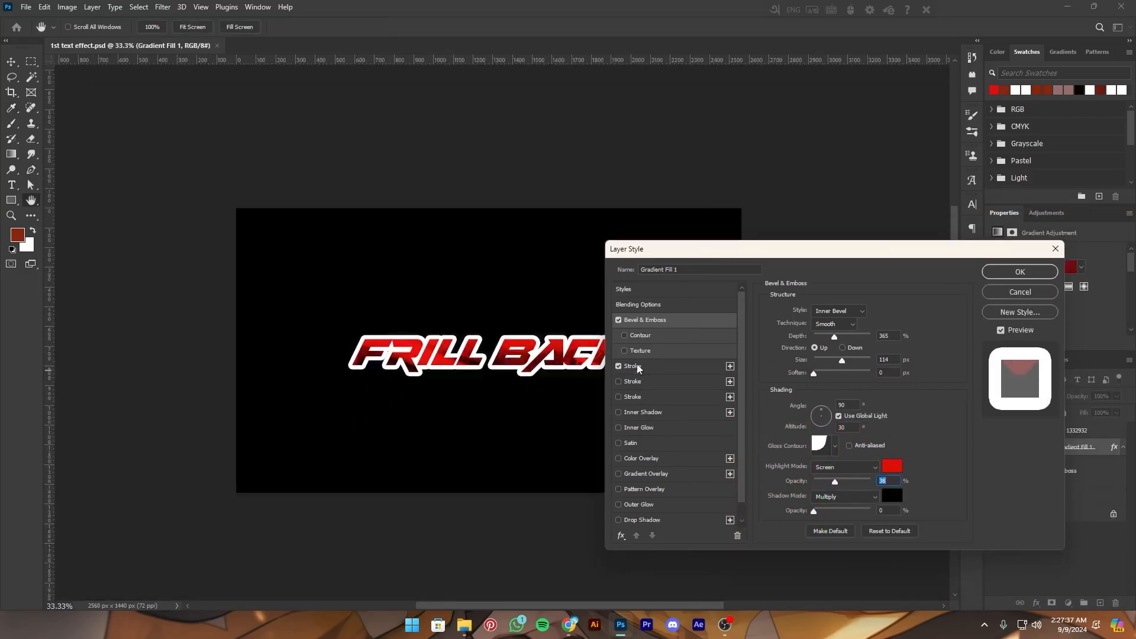
left_click(618, 382)
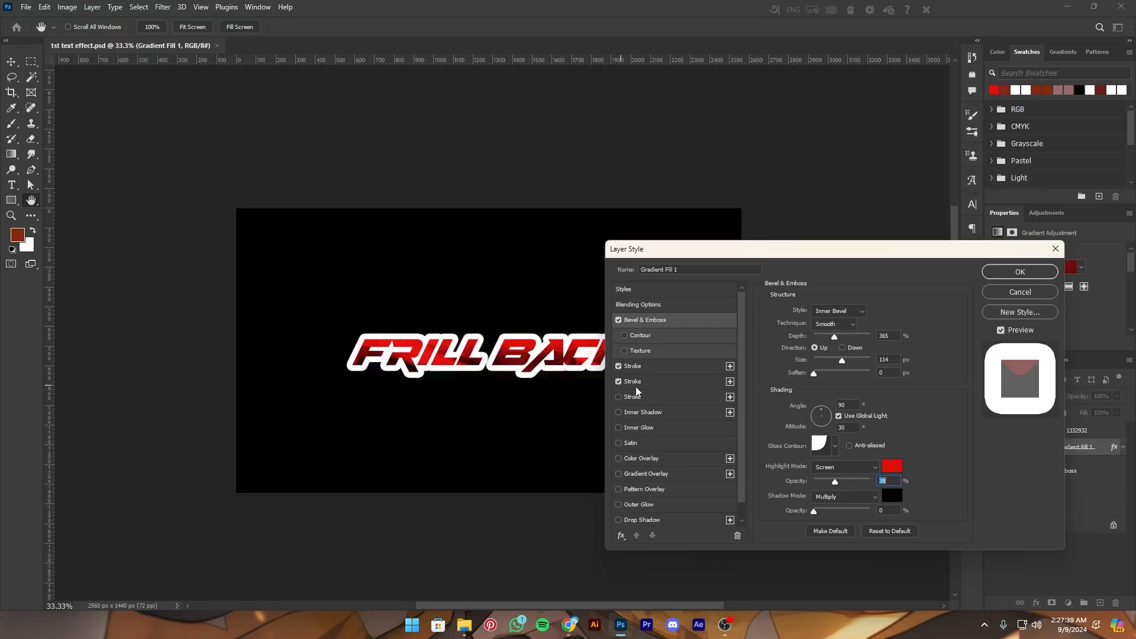
left_click(636, 385)
key("ctrl+plus")
Set the second stroke's colour to dark red #8d0101 sampled from the lettering
left_click(805, 400)
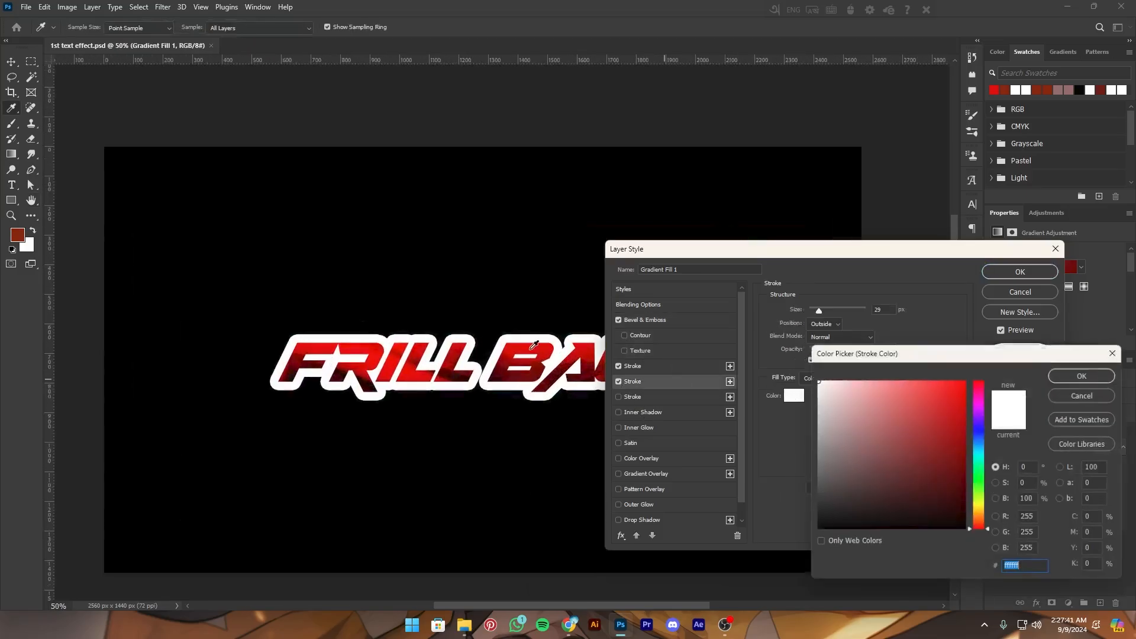
left_click(506, 370)
key("ctrl+minus")
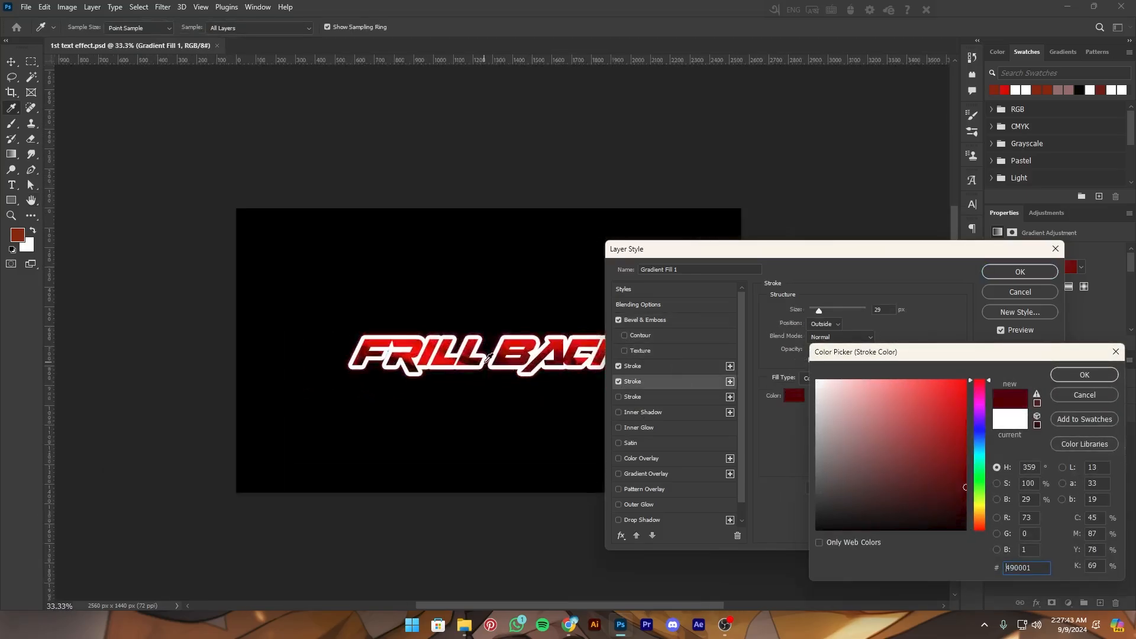
key("ctrl+plus")
key("ctrl+plus")
left_click(571, 355)
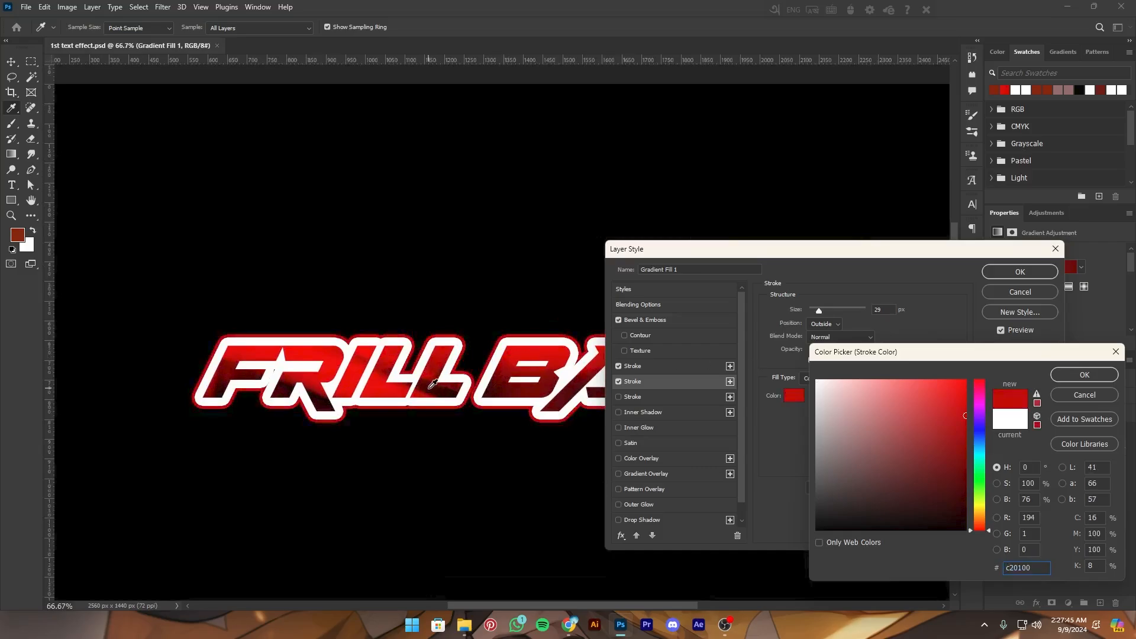
left_click(495, 374)
left_click(507, 367)
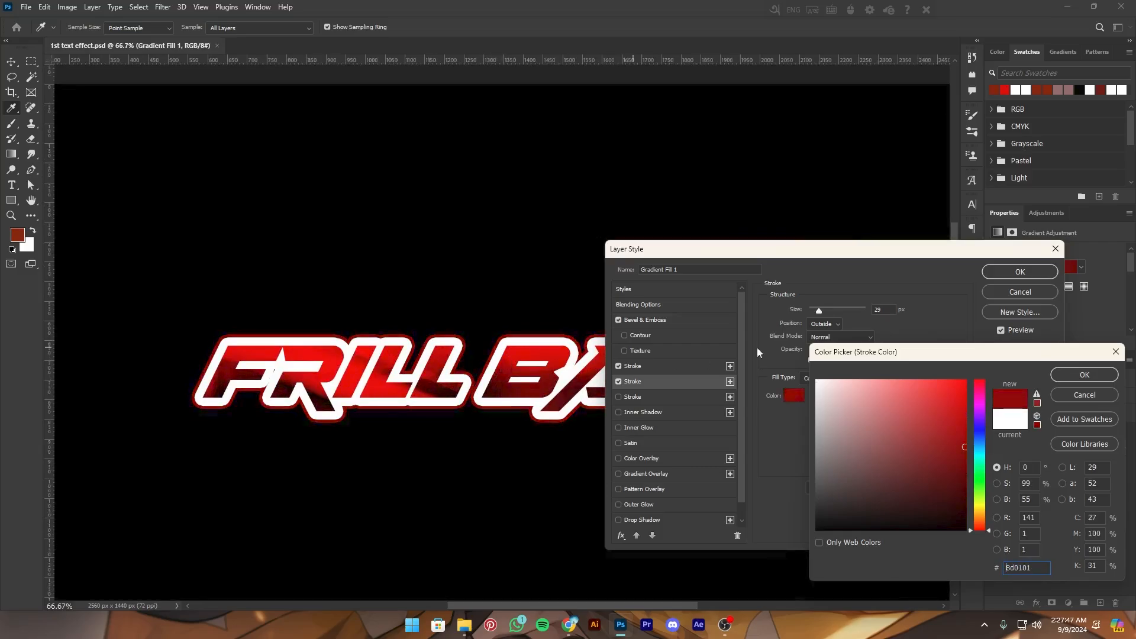
left_click(1084, 375)
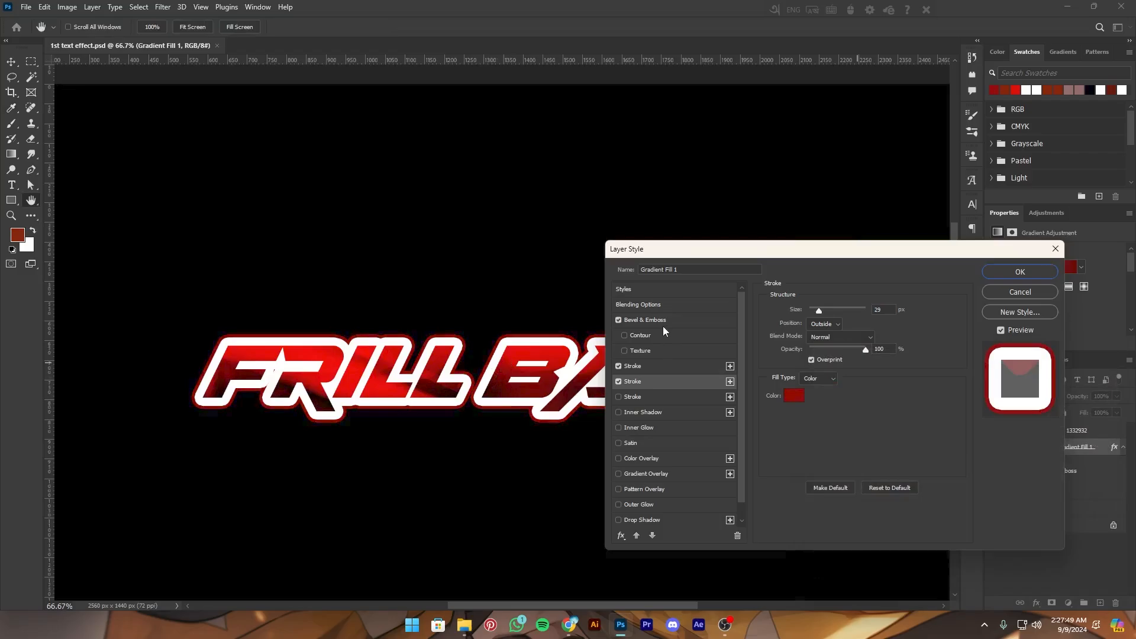
Apply the layer style to the gradient fill layer and save the document
left_click(661, 325)
left_click(1020, 272)
key("g")
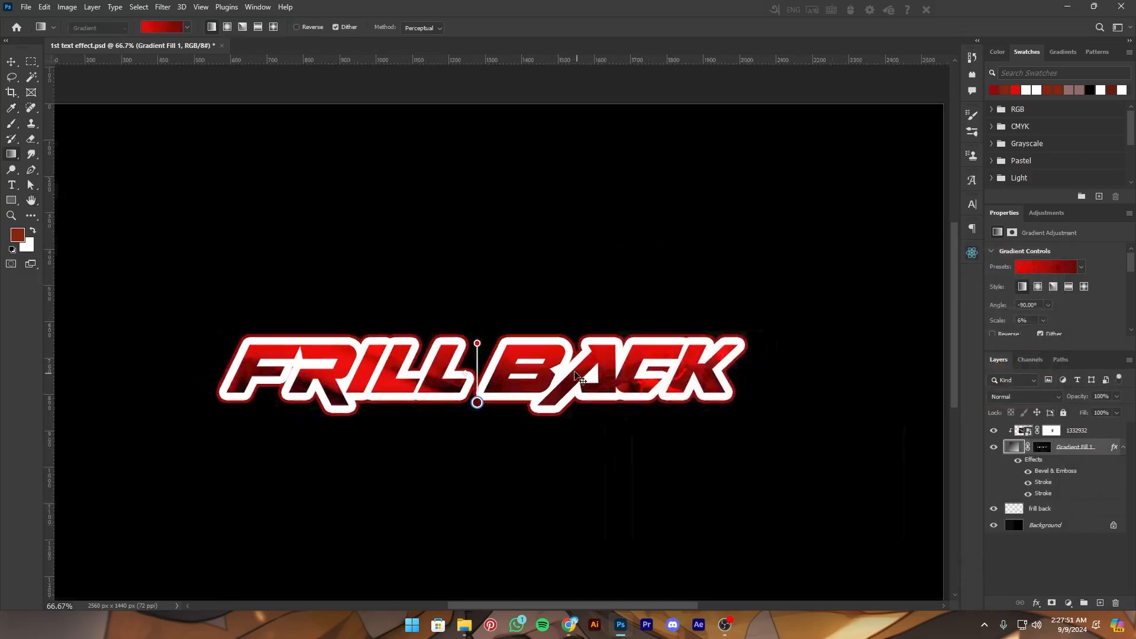
key("ctrl+minus")
key("ctrl+minus")
key("ctrl+plus")
key("ctrl+s")
left_click_drag(533, 392, 583, 380)
key("ctrl+minus")
key("ctrl+minus")
key("ctrl+minus")
key("ctrl+plus")
key("ctrl+plus")
left_click_drag(644, 273, 623, 343)
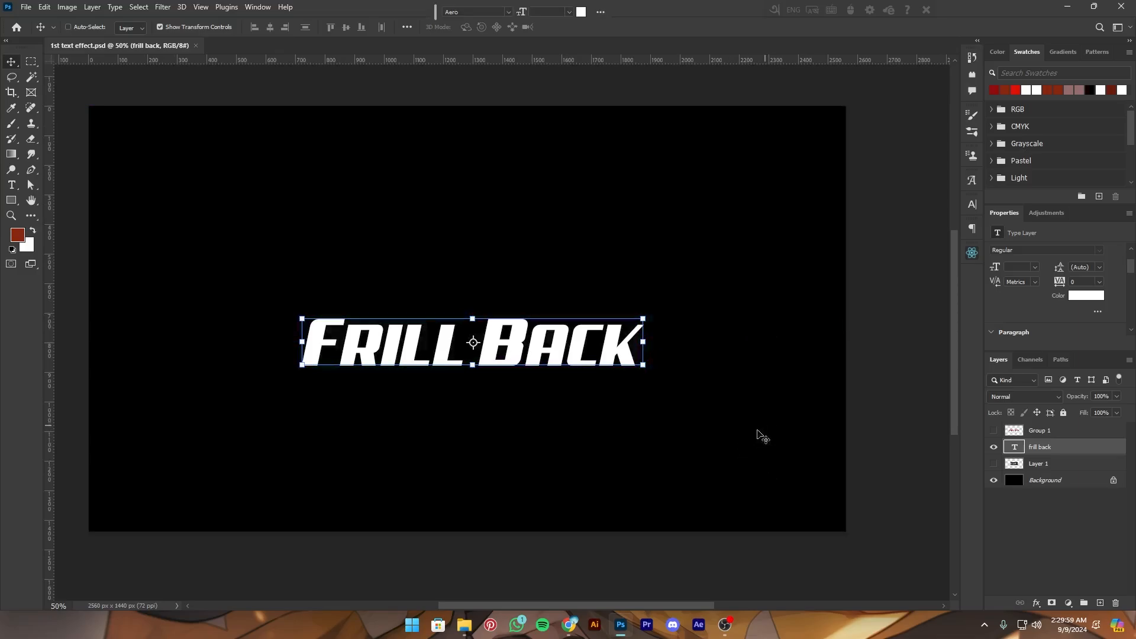
scroll(606, 493, "up", 1)
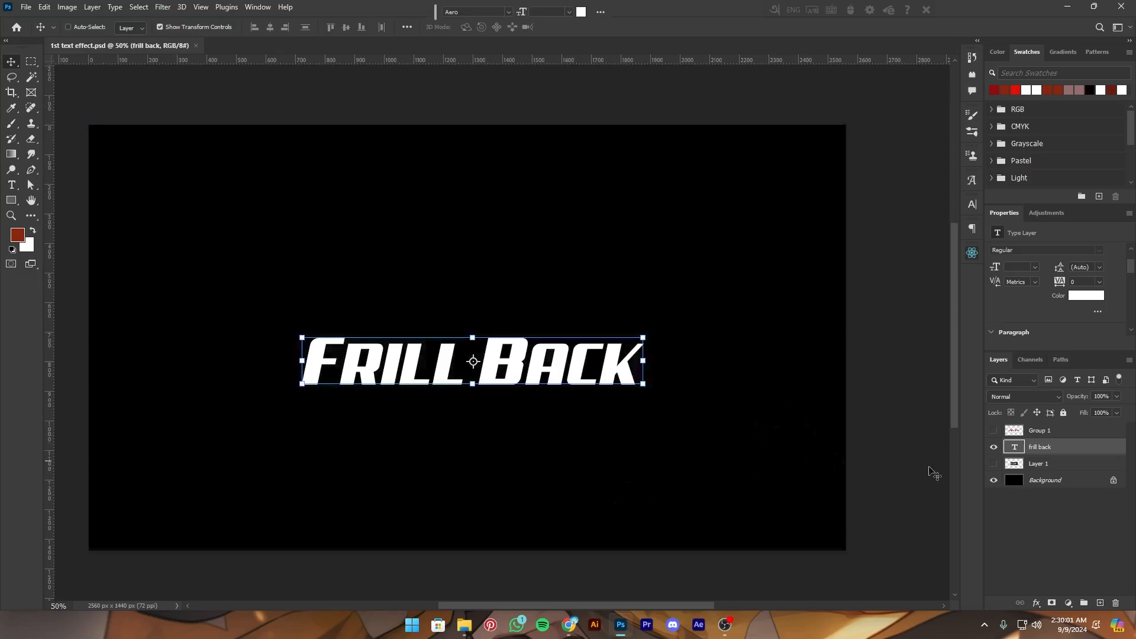
scroll(712, 407, "down", 2)
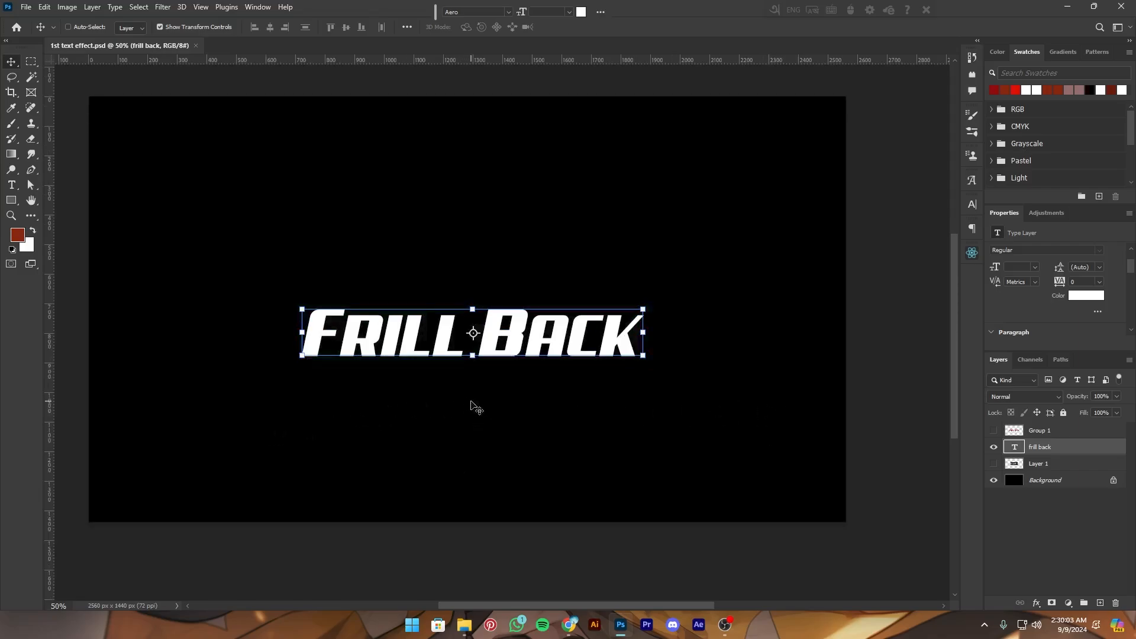
scroll(500, 399, "up", 1)
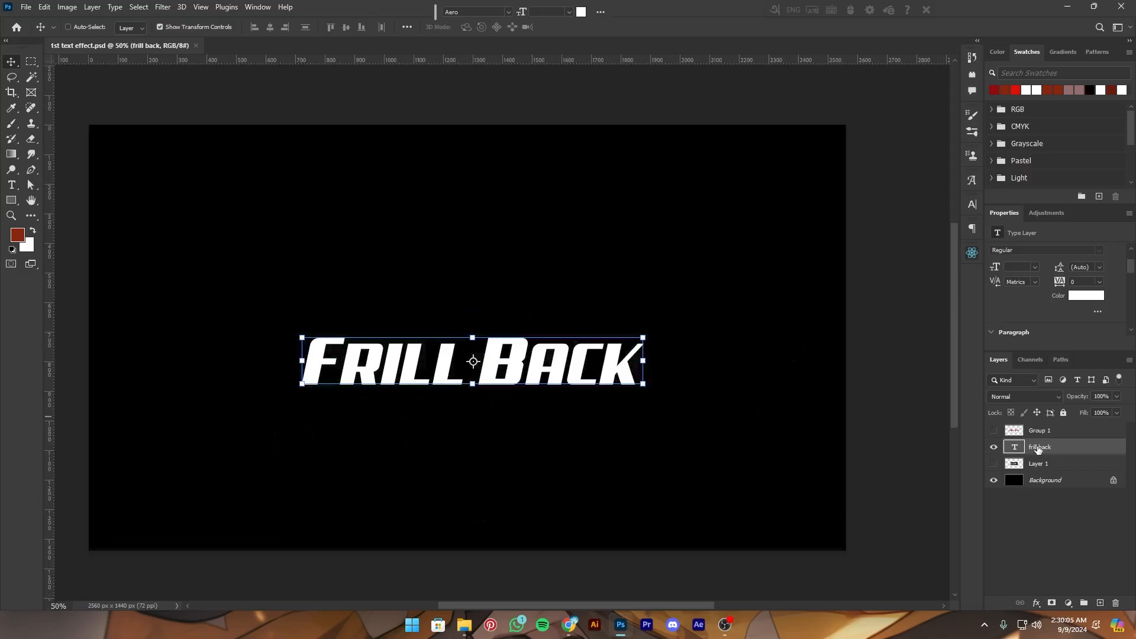
scroll(1020, 281, "up", 2)
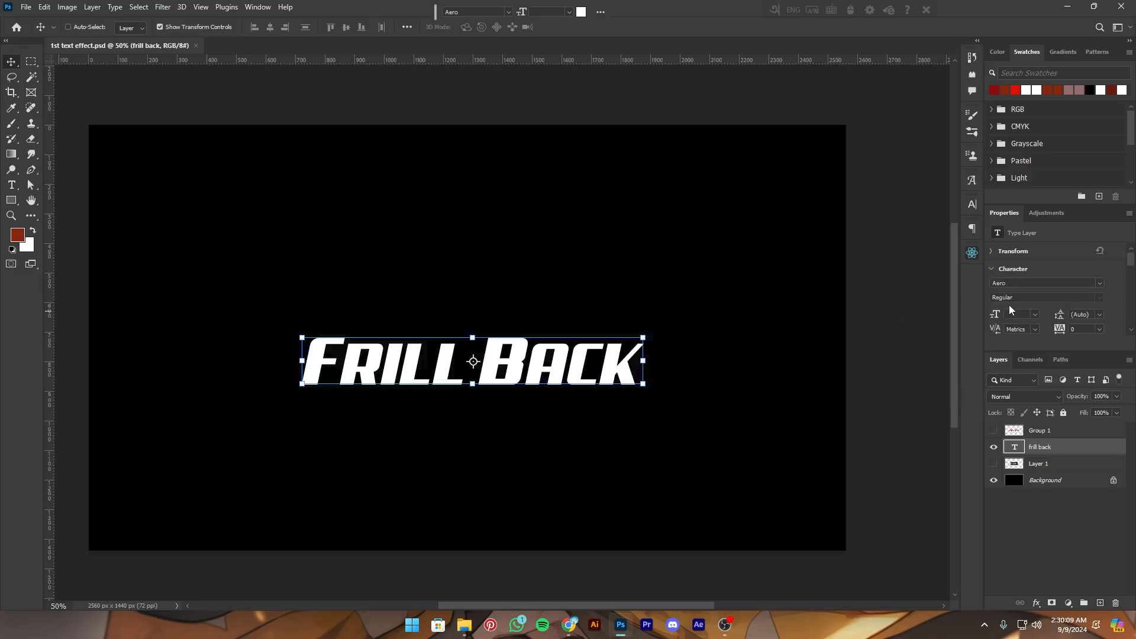
scroll(544, 424, "down", 1)
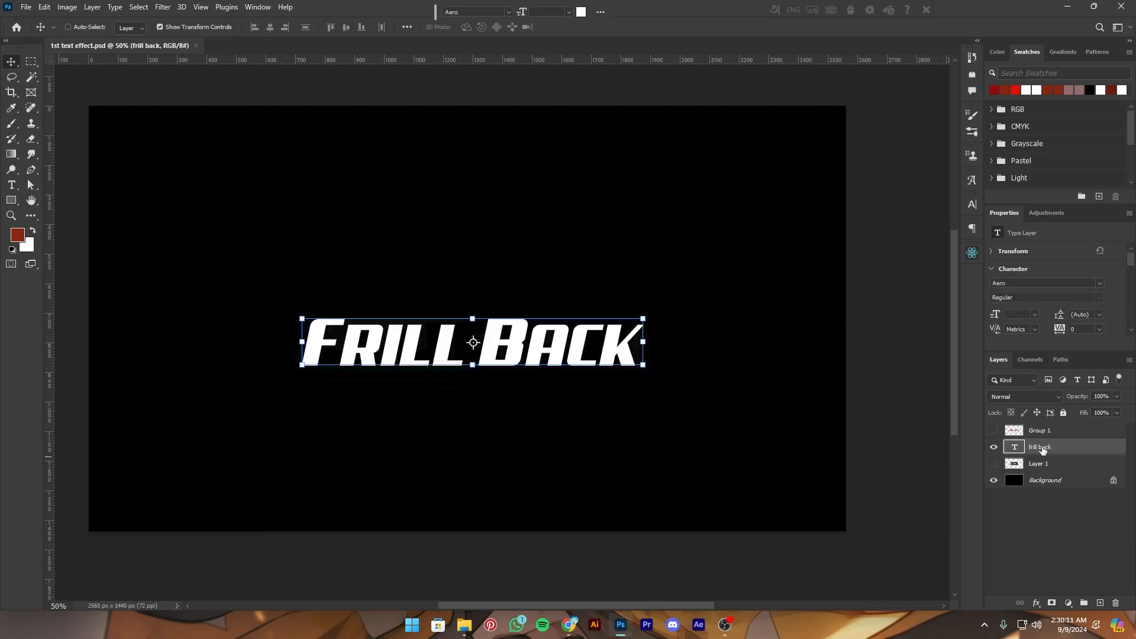
Rasterize the frill back text layer
right_click(1042, 459)
left_click(1043, 462)
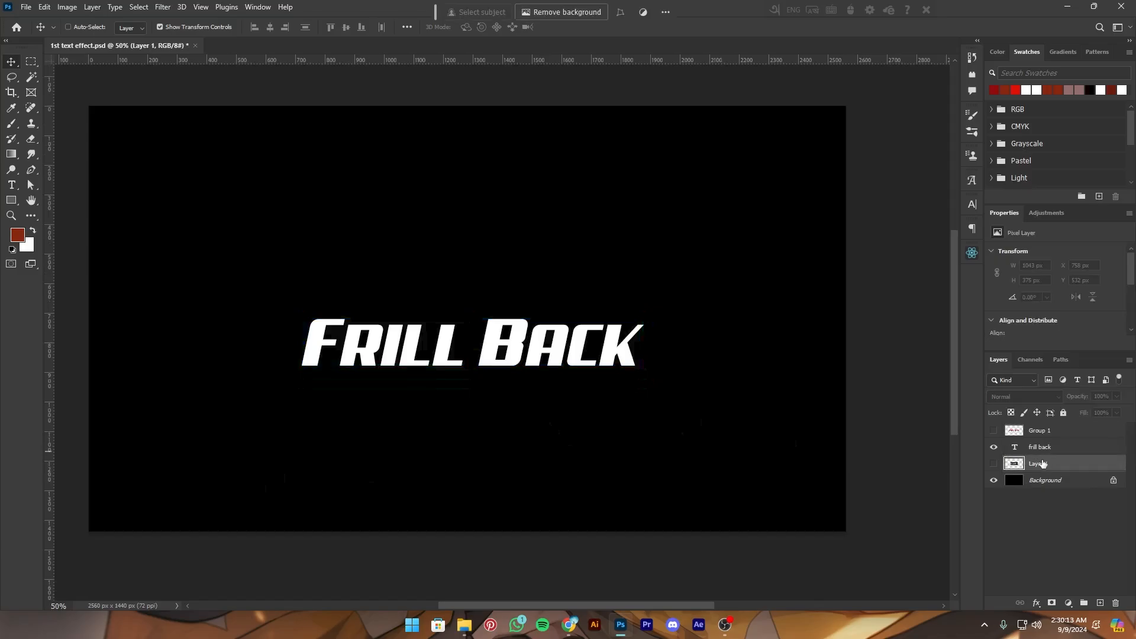
left_click(1035, 447)
right_click(1036, 448)
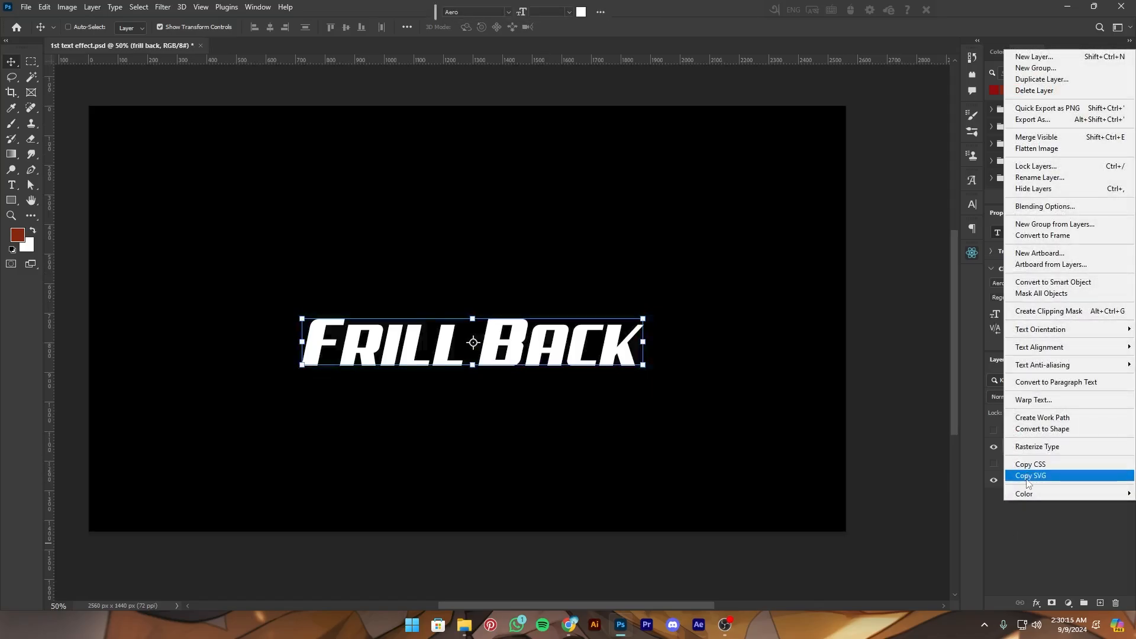
left_click(1043, 447)
key("ctrl+minus")
key("ctrl+plus")
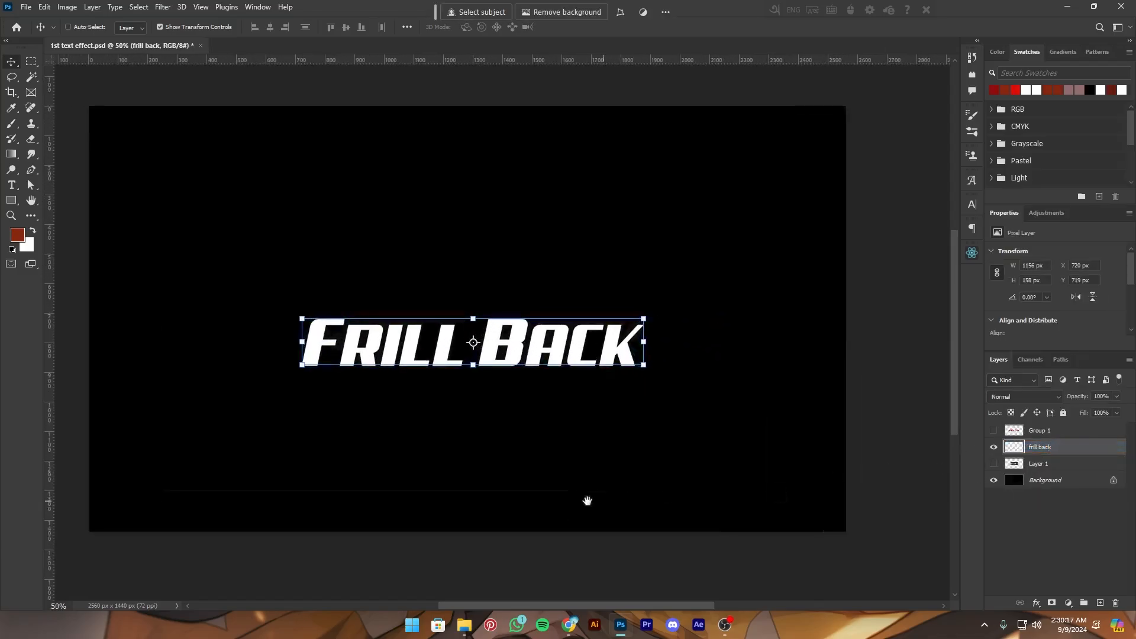
Load the frill back letters as a selection and draw a red linear gradient fill through them on a new layer
left_click_drag(587, 501, 592, 525)
left_click(1015, 451, "ctrl")
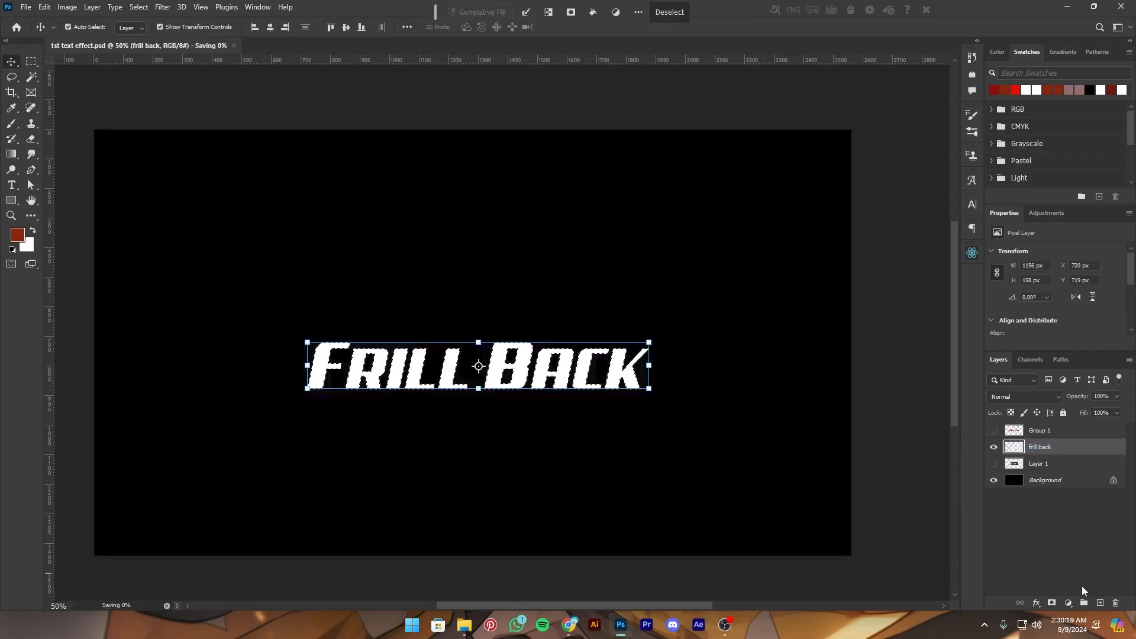
left_click(1100, 602)
key("g")
left_click_drag(409, 337, 420, 389)
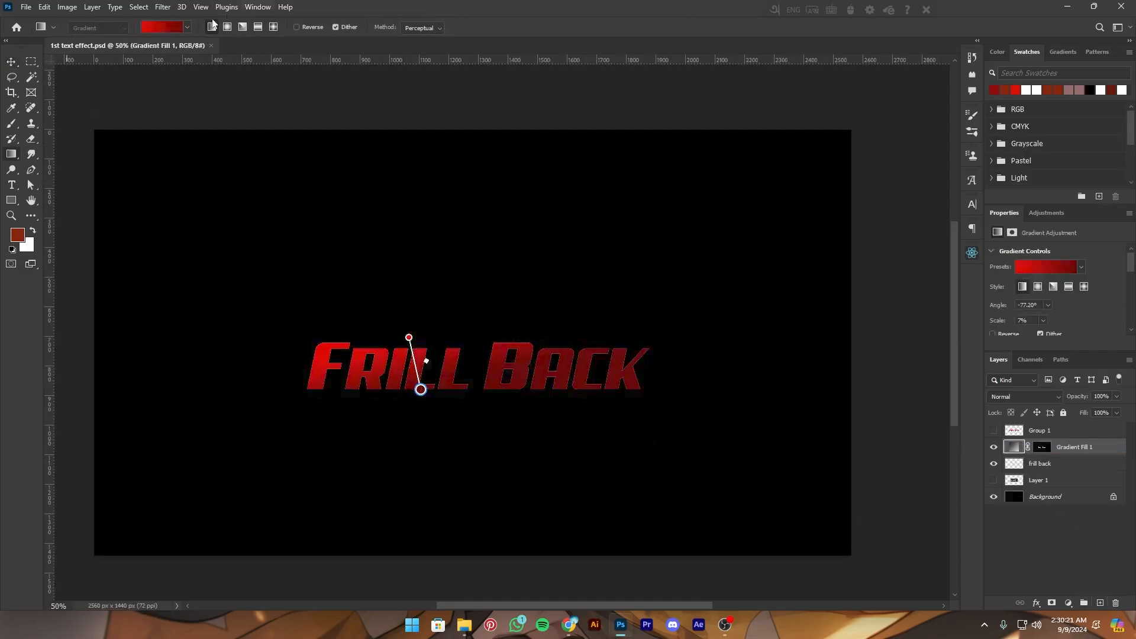
Switch the gradient fill to a purple-to-lilac preset and redraw it vertically at a 90° angle and 8% scale
left_click(187, 28)
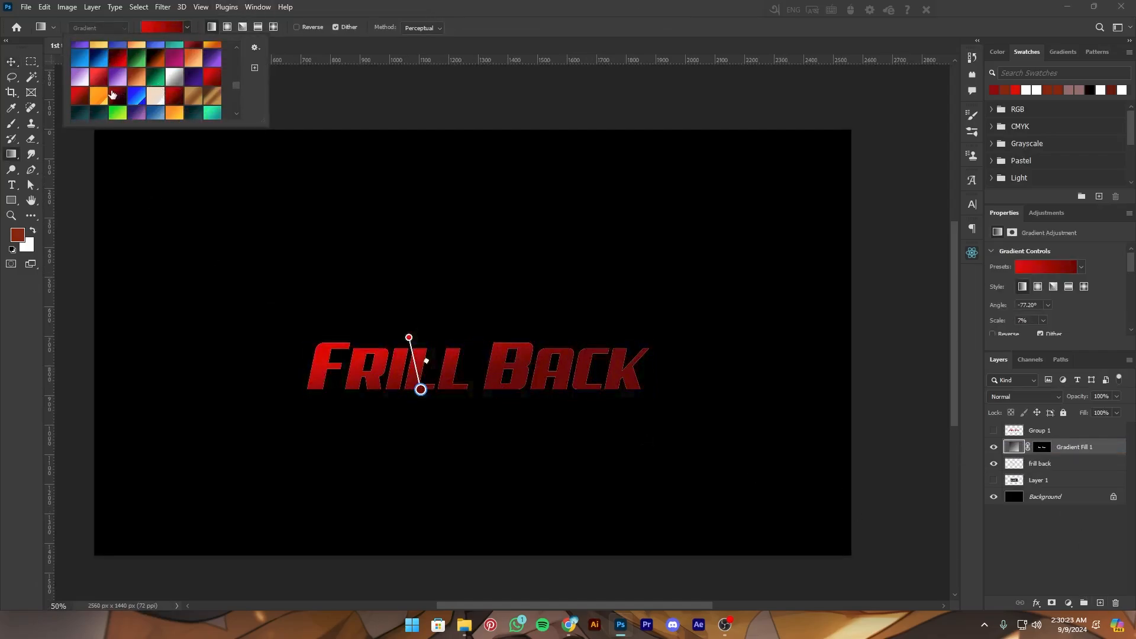
left_click(129, 78)
left_click(424, 280)
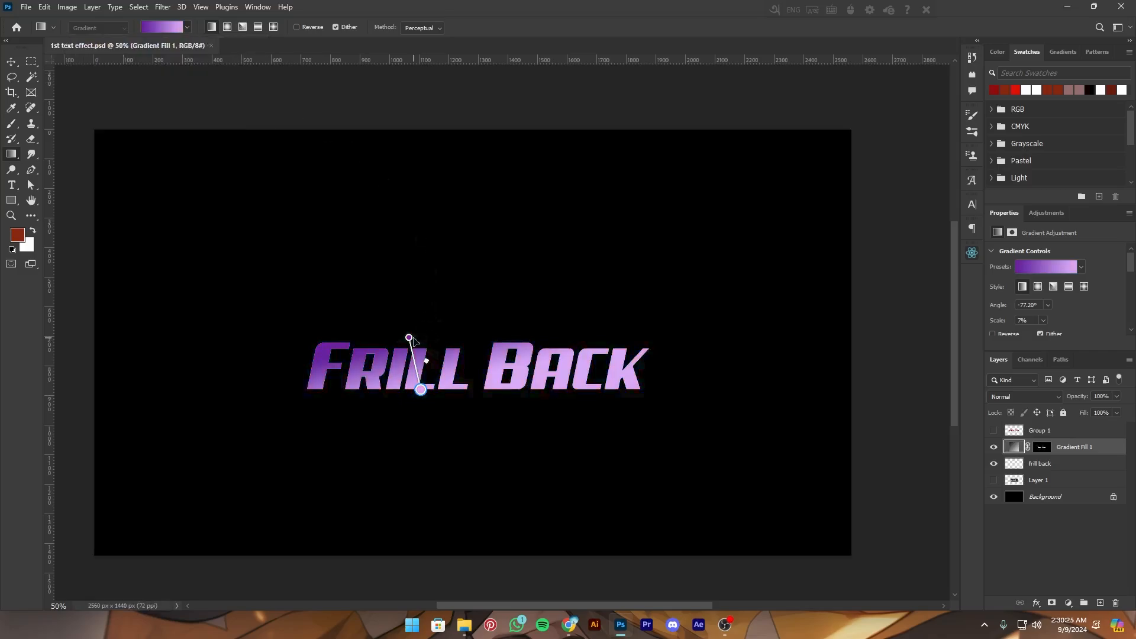
left_click_drag(412, 340, 439, 398)
left_click_drag(523, 449, 525, 435)
Duplicate the purple gradient fill layer and shift the original beneath it slightly straight down
key("v")
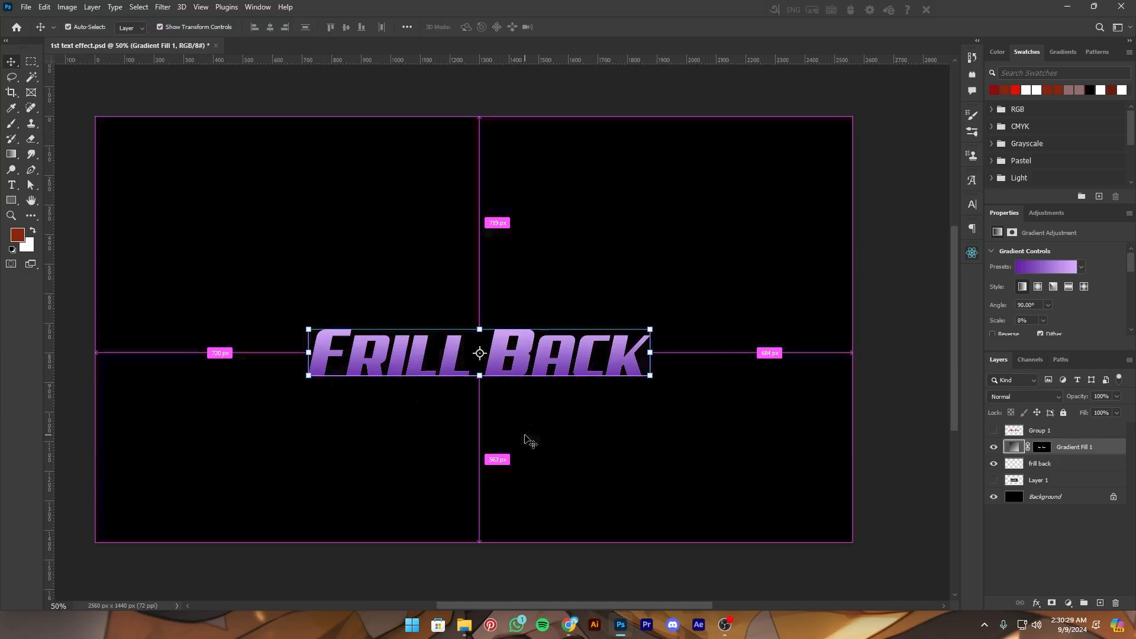
key("ctrl+j")
key("ctrl+plus")
key("ctrl+s")
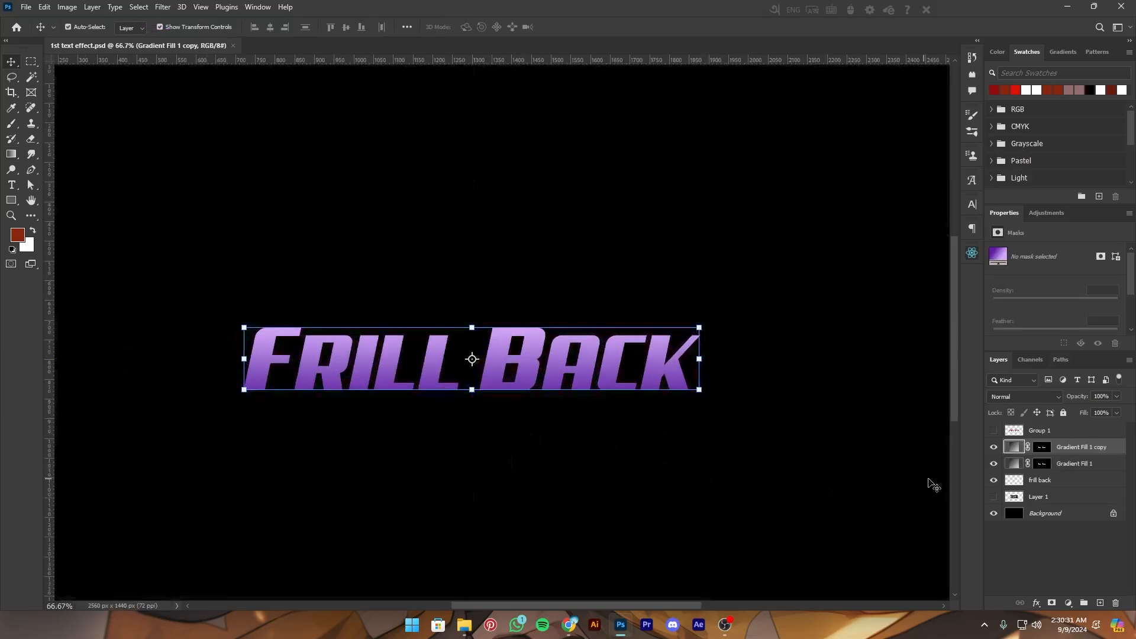
left_click(1074, 467)
left_click_drag(582, 371, 582, 379)
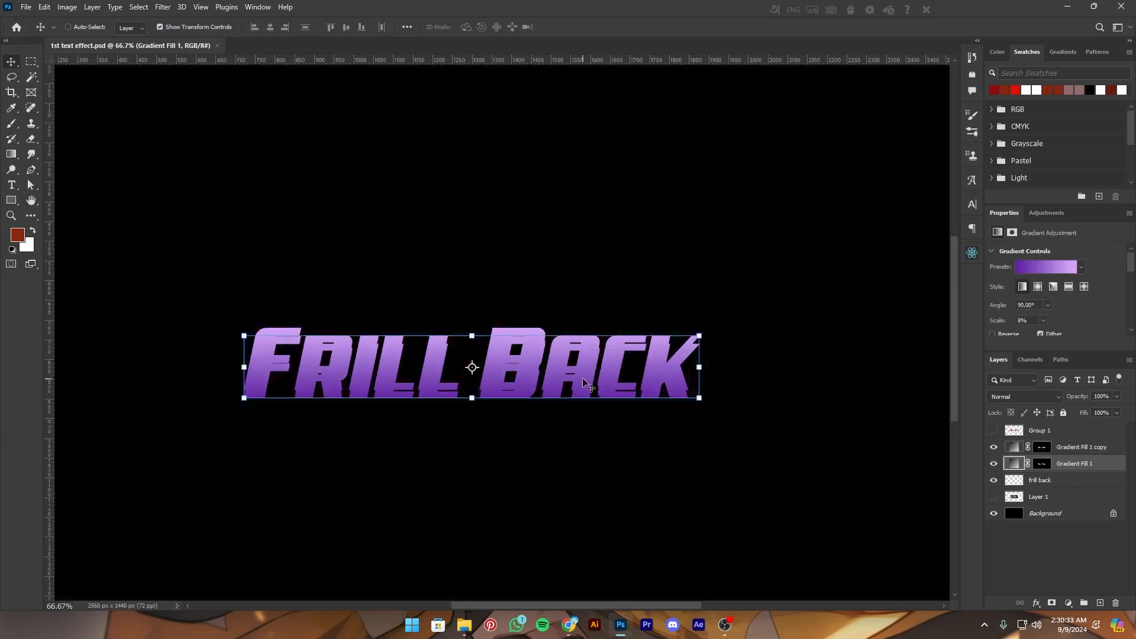
Recolour the lower gradient fill layer with a light silver-grey preset and save the document
key("g")
left_click(187, 28)
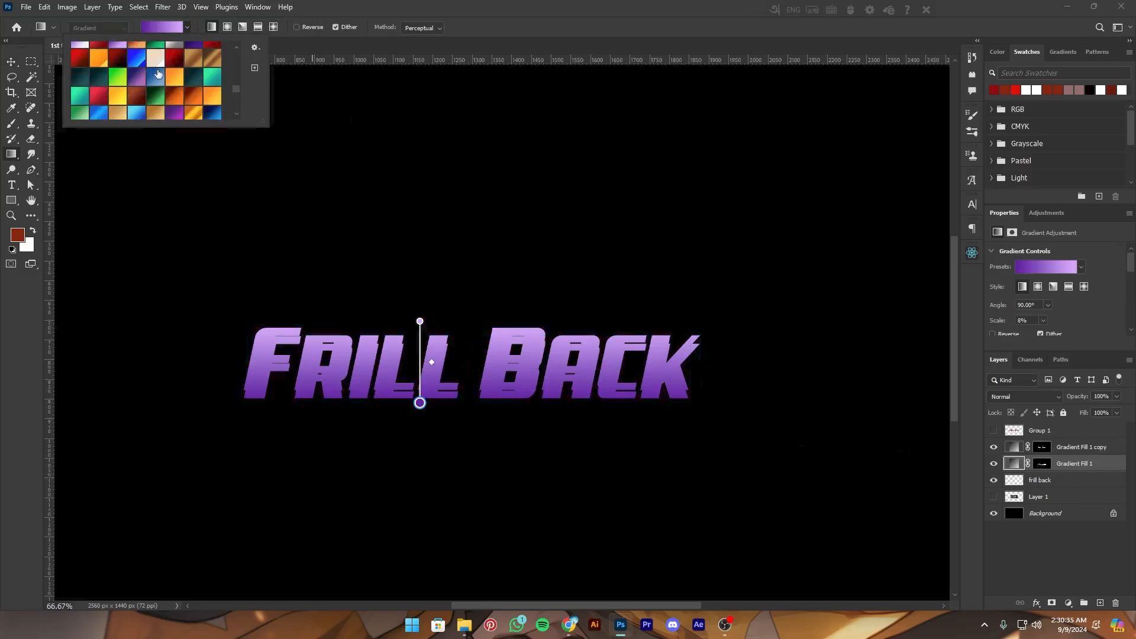
scroll(158, 74, "up", 2)
left_click(172, 69)
scroll(162, 90, "up", 10)
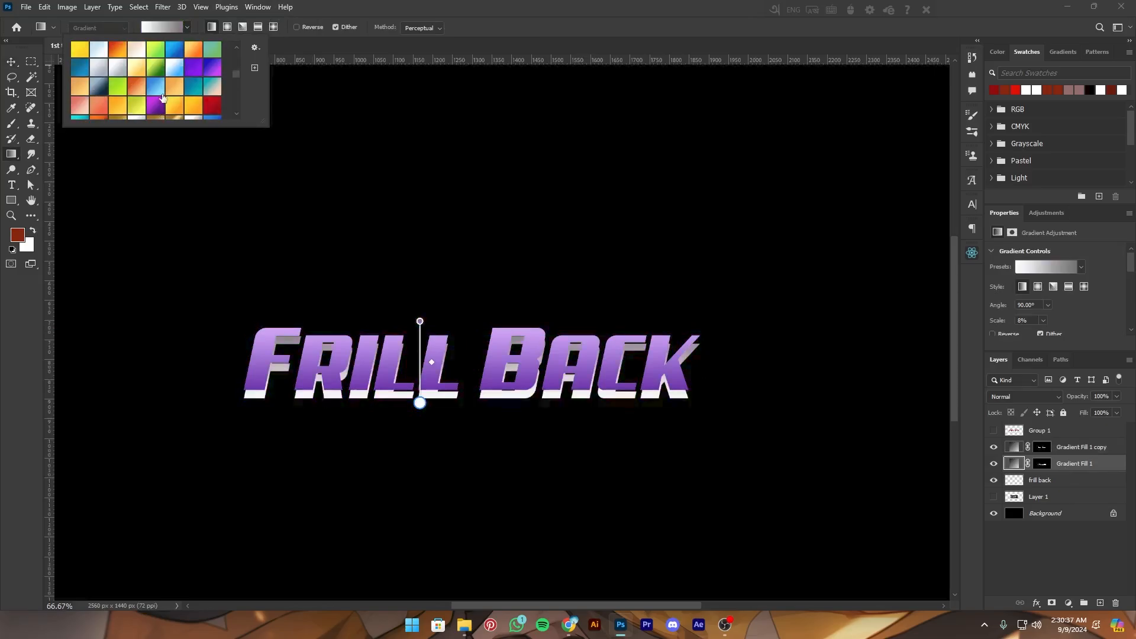
scroll(163, 98, "up", 5)
scroll(160, 100, "down", 4)
left_click(99, 77)
key("ctrl+s")
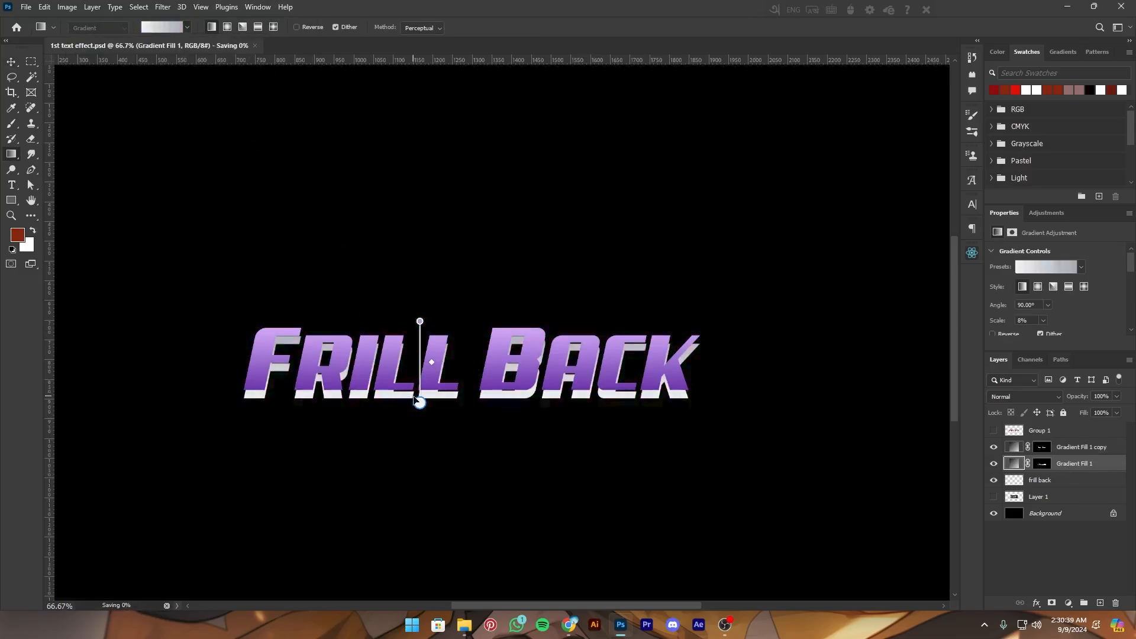
Stretch the lower layer's silver gradient downward past the letters to a 16% scale
left_click_drag(419, 402, 425, 500)
key("ctrl+minus")
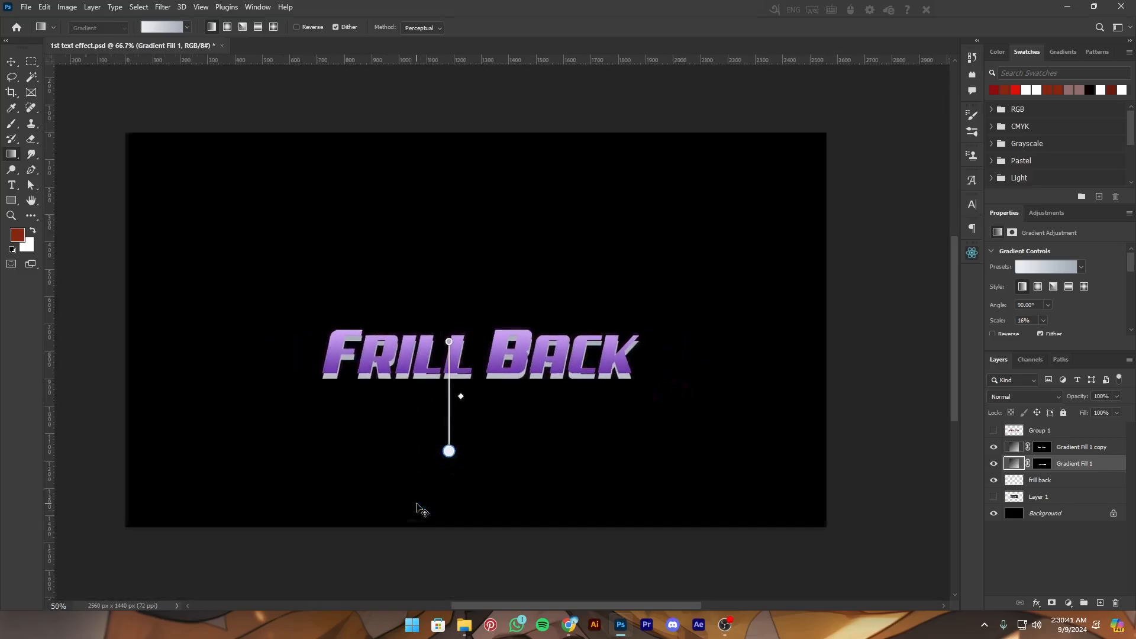
key("ctrl+plus")
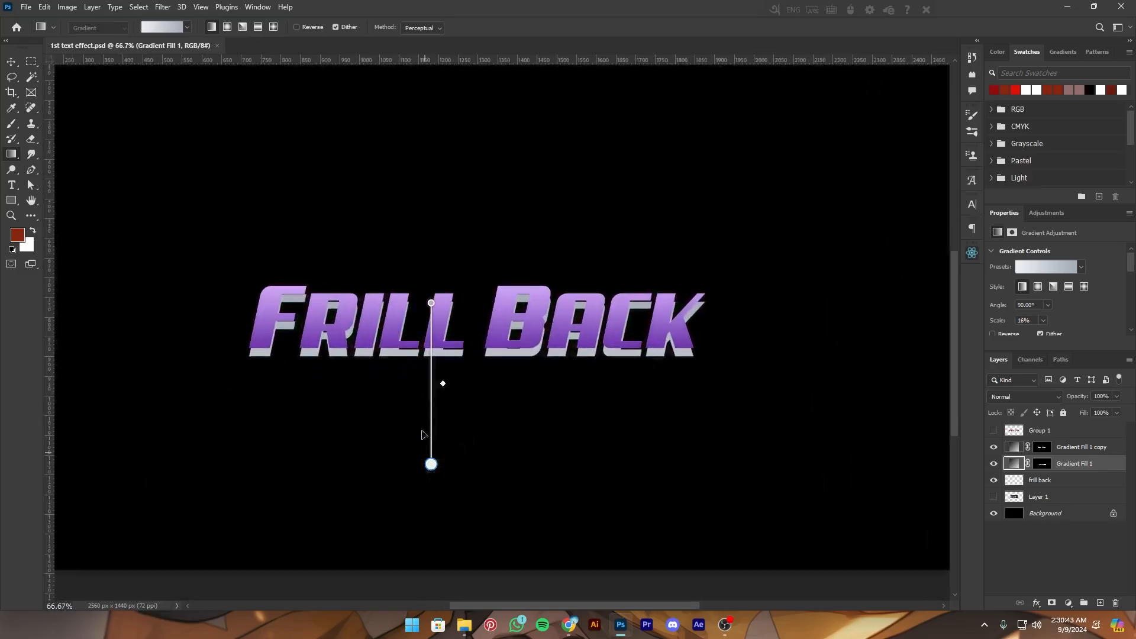
Shorten the lower layer's silver gradient to an 8% scale and save the document
left_click_drag(431, 464, 429, 385)
key("ctrl+minus")
key("ctrl+minus")
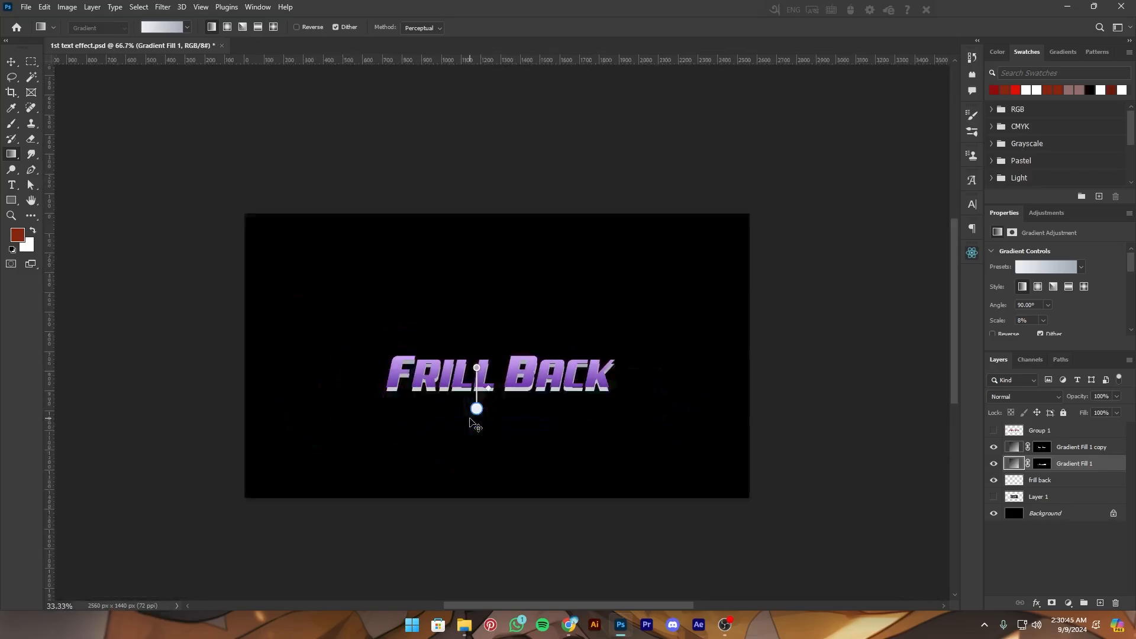
key("ctrl+minus")
key("v")
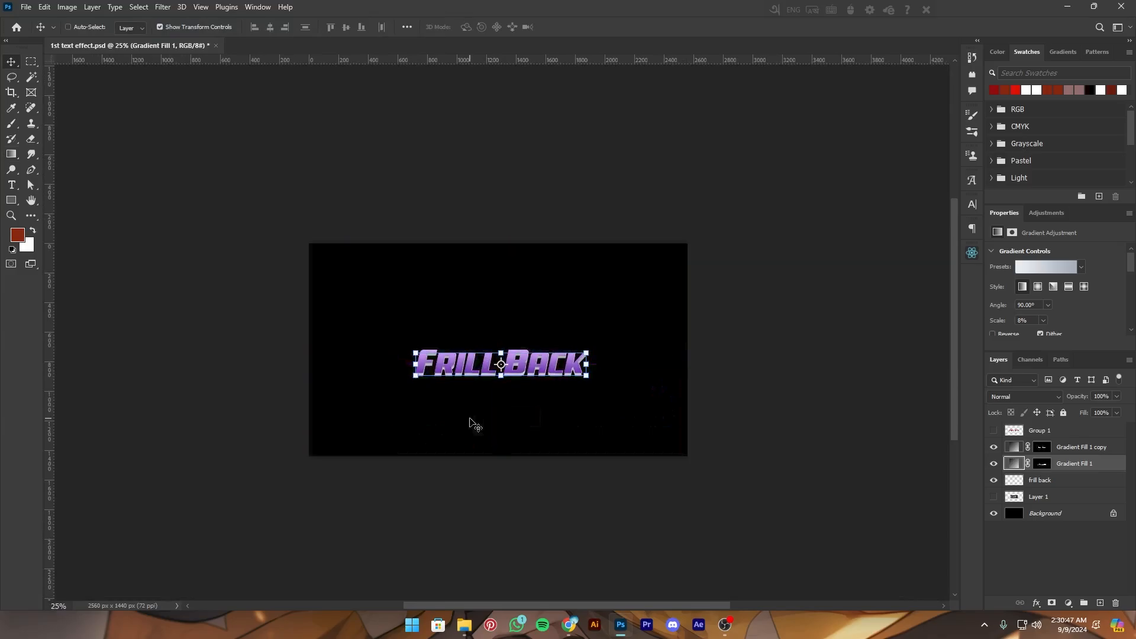
key("ctrl+plus")
key("ctrl+plus")
key("ctrl+s")
Hide the silver layer, convert the upper purple gradient layer to a smart object and rasterize it into a plain pixel layer
left_click_drag(470, 419, 467, 388)
key("ctrl+minus")
key("ctrl+plus")
key("ctrl+plus")
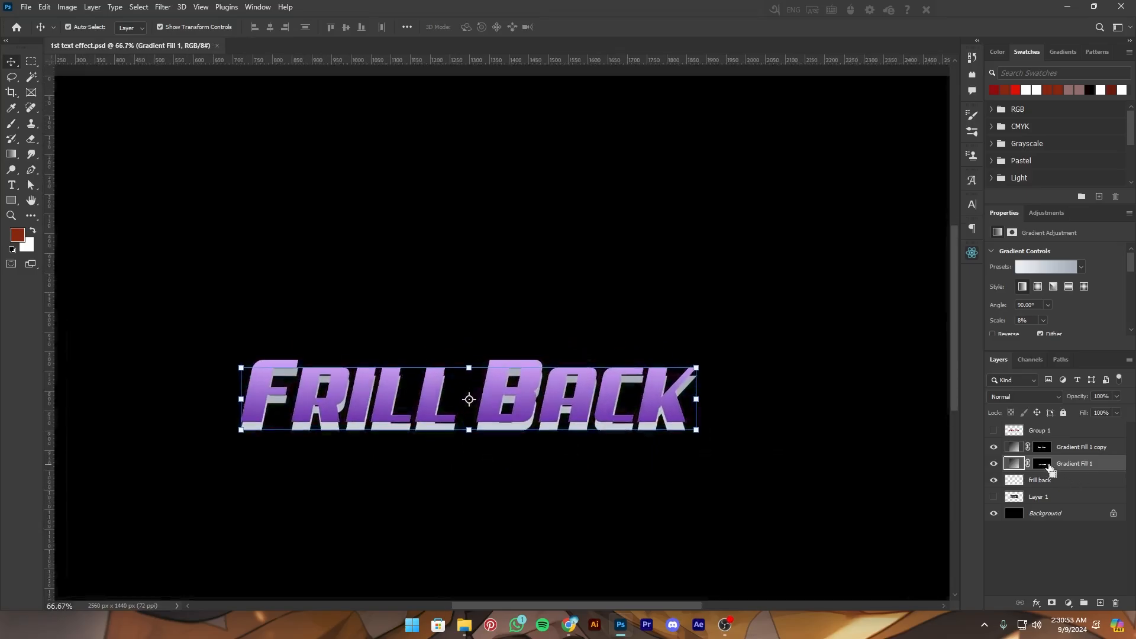
left_click(1073, 452)
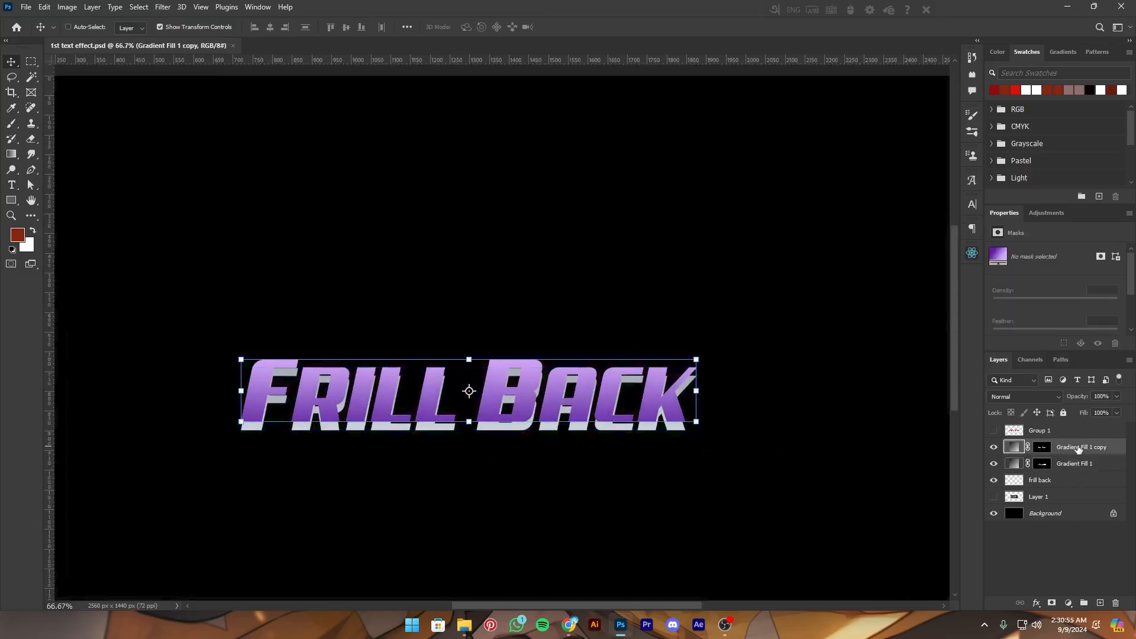
right_click(1073, 451)
left_click(1020, 286)
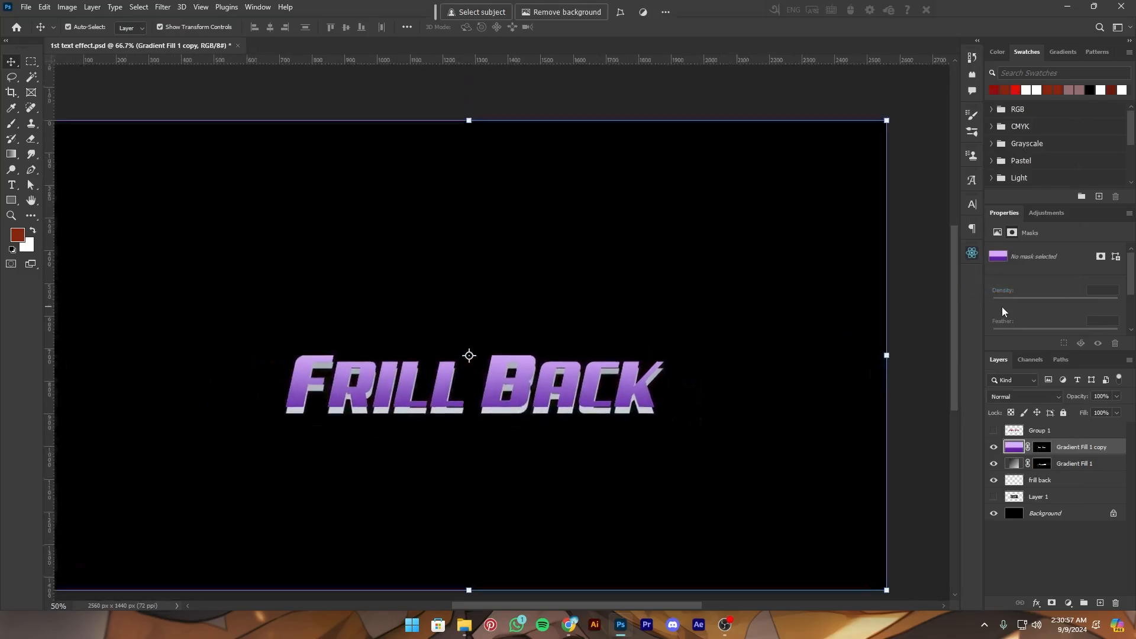
right_click(1101, 451)
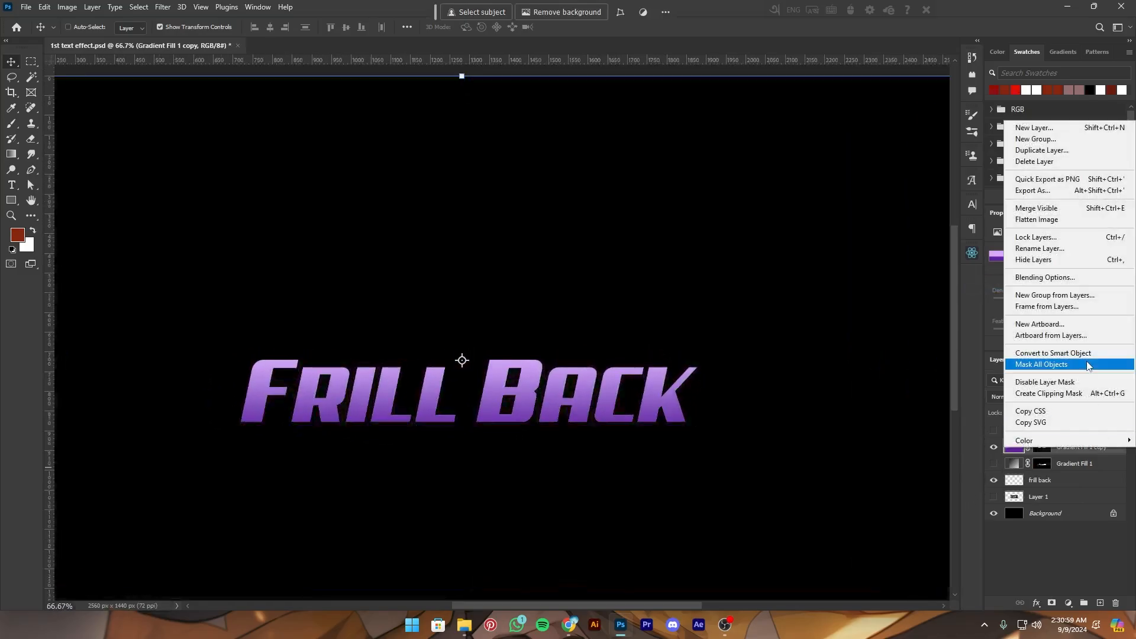
left_click(1083, 363)
right_click(1068, 451)
left_click(996, 313)
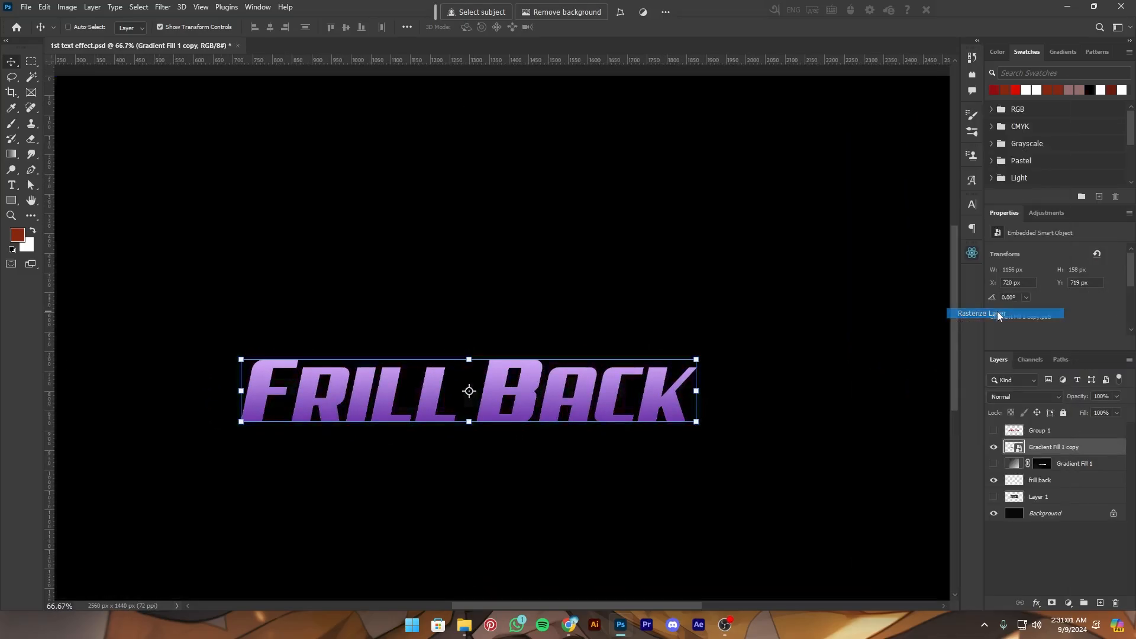
Select the letter R of the purple lettering with several combined rectangular marquees
key("m")
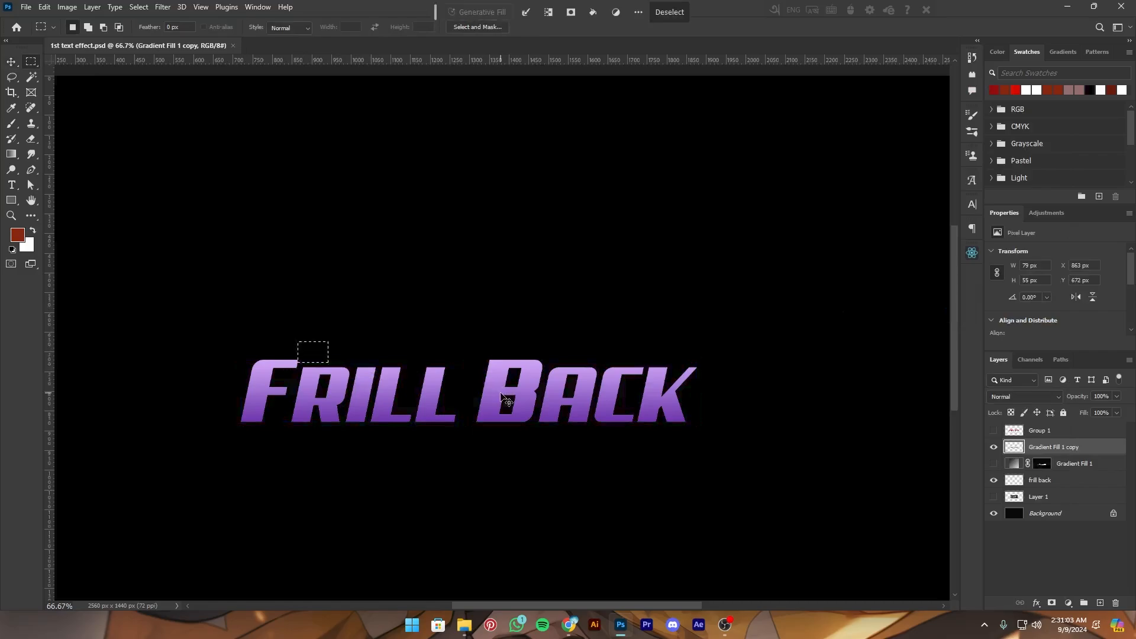
key("ctrl+d")
key("ctrl+plus")
left_click_drag(404, 426, 640, 404)
key("ctrl+plus")
left_click_drag(578, 162, 709, 424)
left_click_drag(547, 233, 619, 413)
left_click_drag(675, 147, 722, 303)
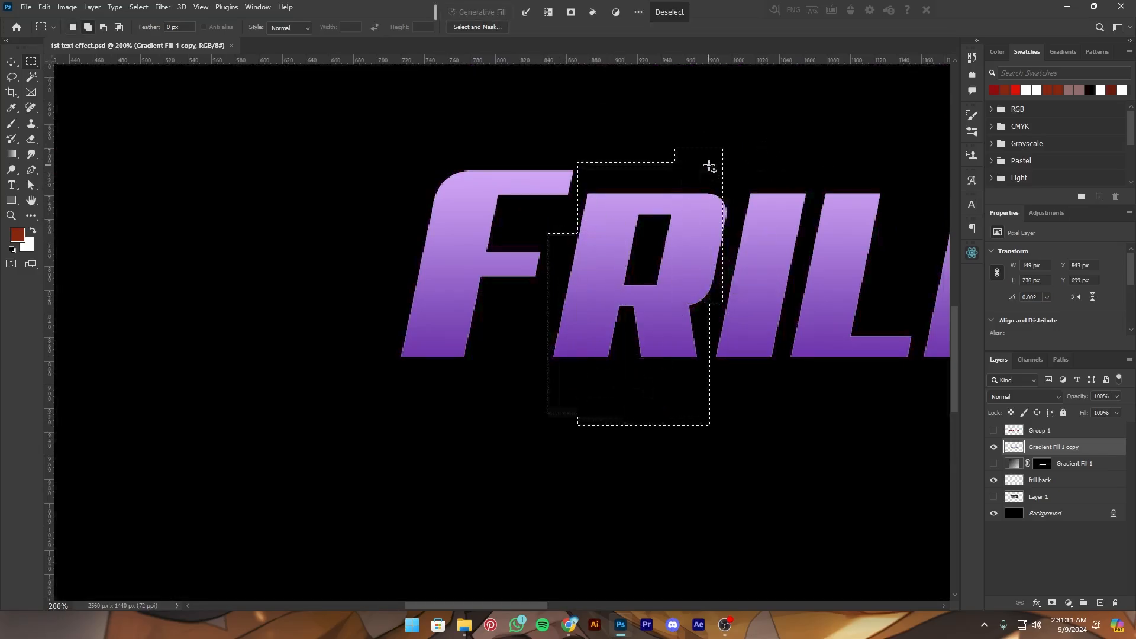
Scale the selected R to 92.65% and rotate it -5.91°, deselect it and save the document
key("v")
left_click_drag(710, 166, 722, 281)
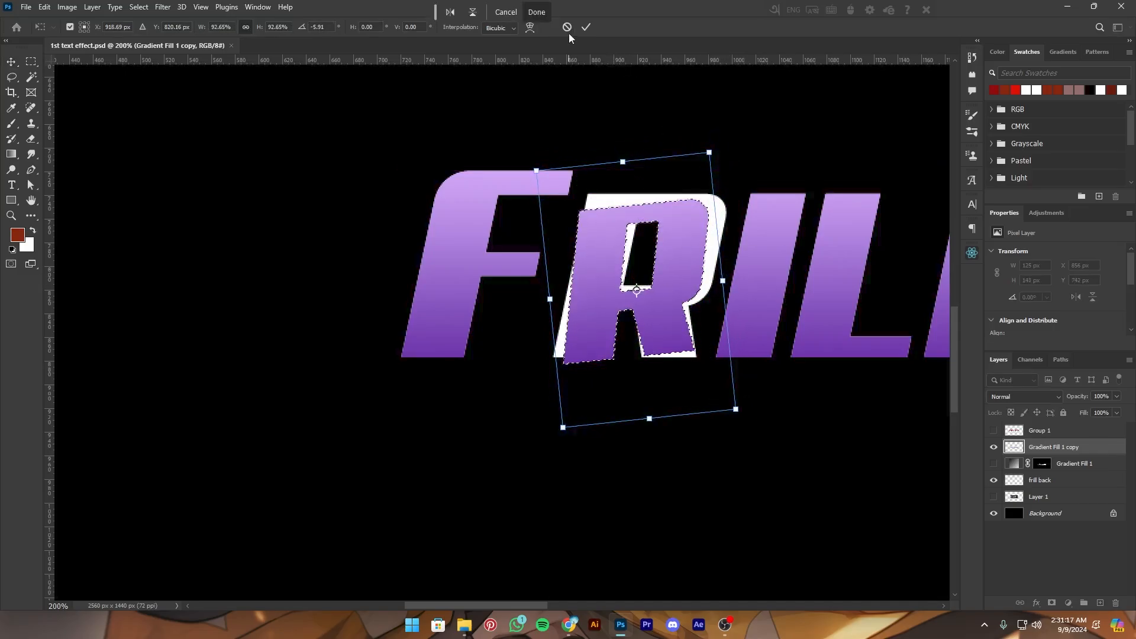
left_click_drag(652, 227, 509, 331)
key("ctrl+d")
key("ctrl+minus")
key("ctrl+minus")
key("ctrl+minus")
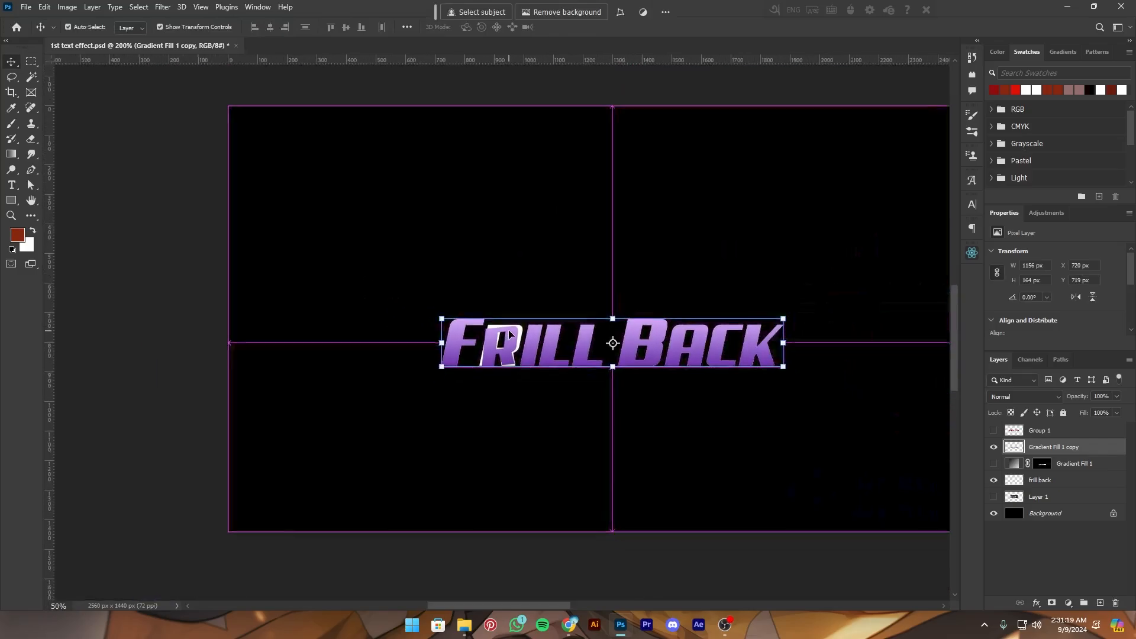
key("ctrl+plus")
key("ctrl+plus")
key("ctrl+s")
Trace a closed pen path around the first L of FRILL and convert it to a selection
key("p")
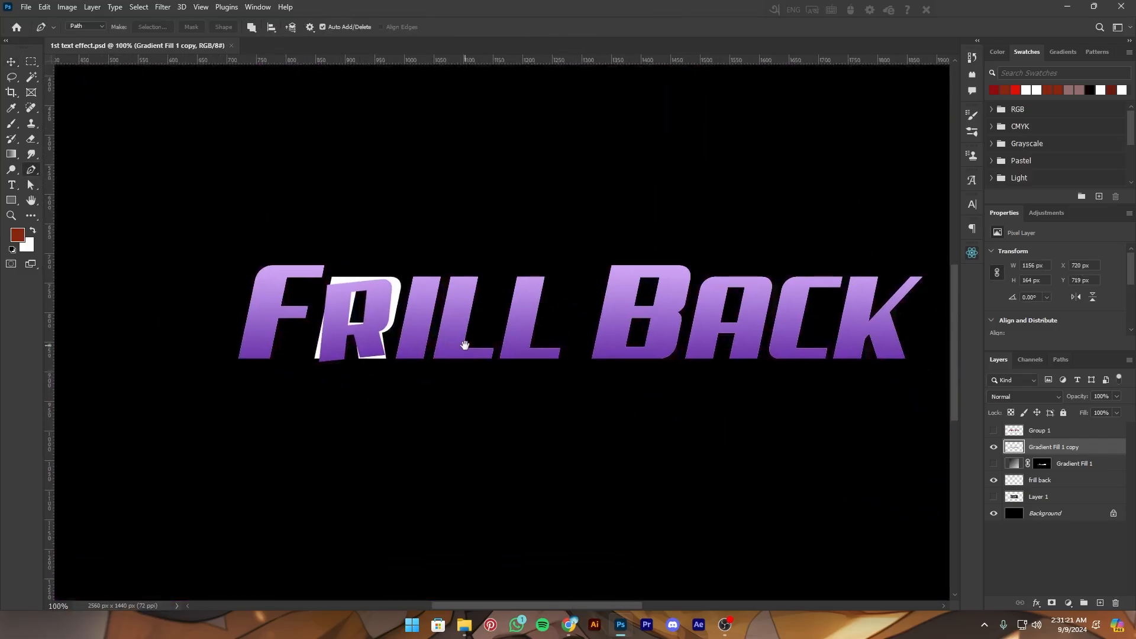
key("ctrl+plus")
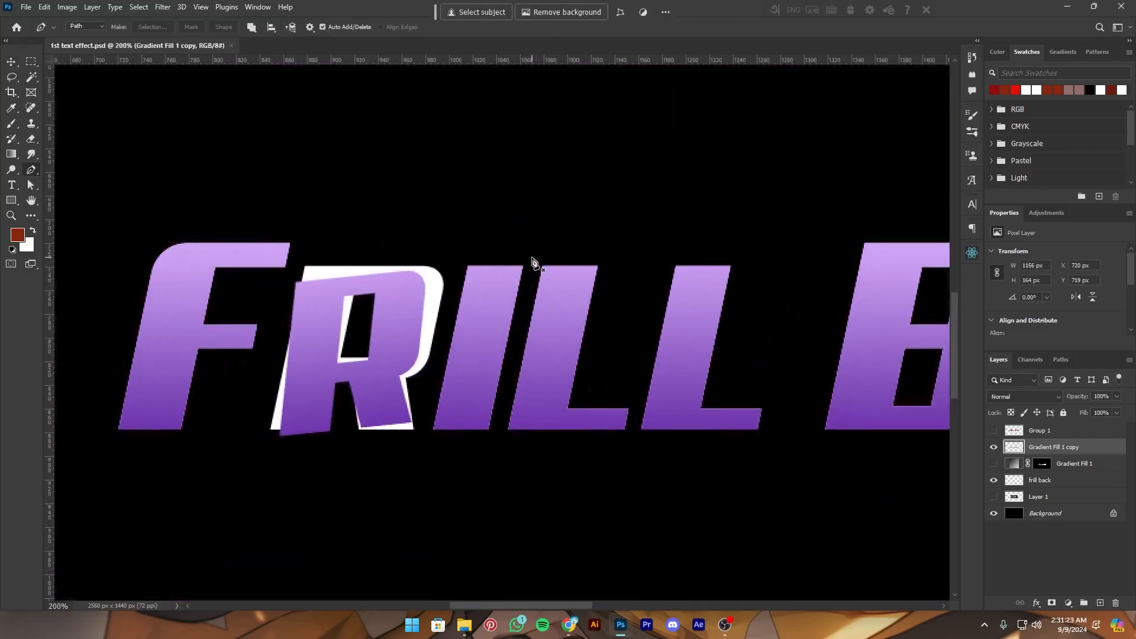
left_click(532, 259)
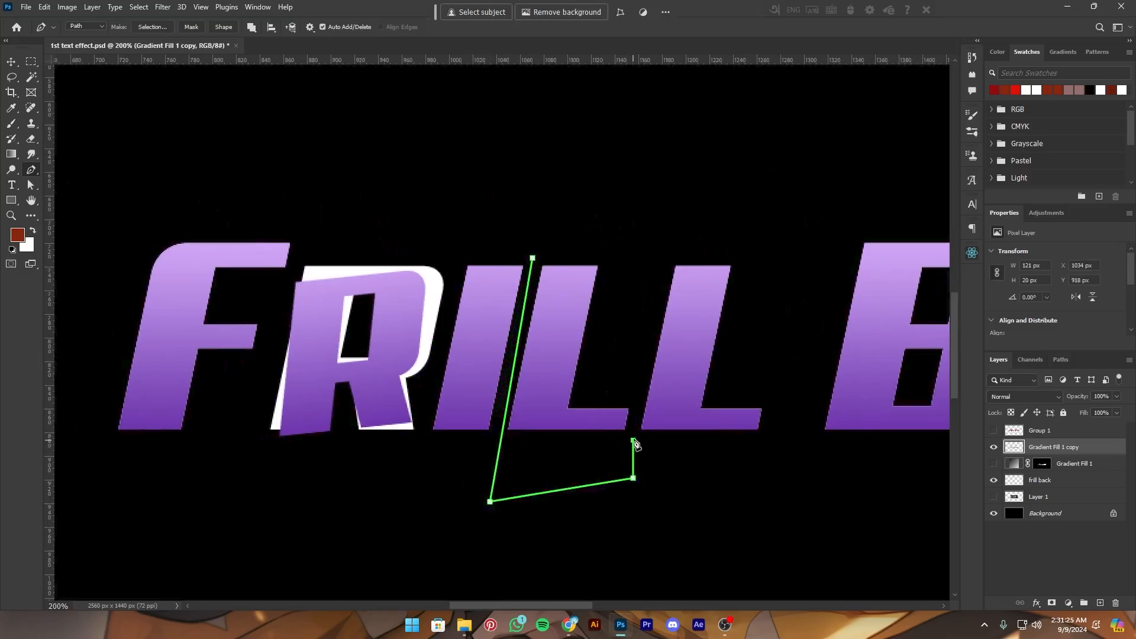
left_click(646, 215)
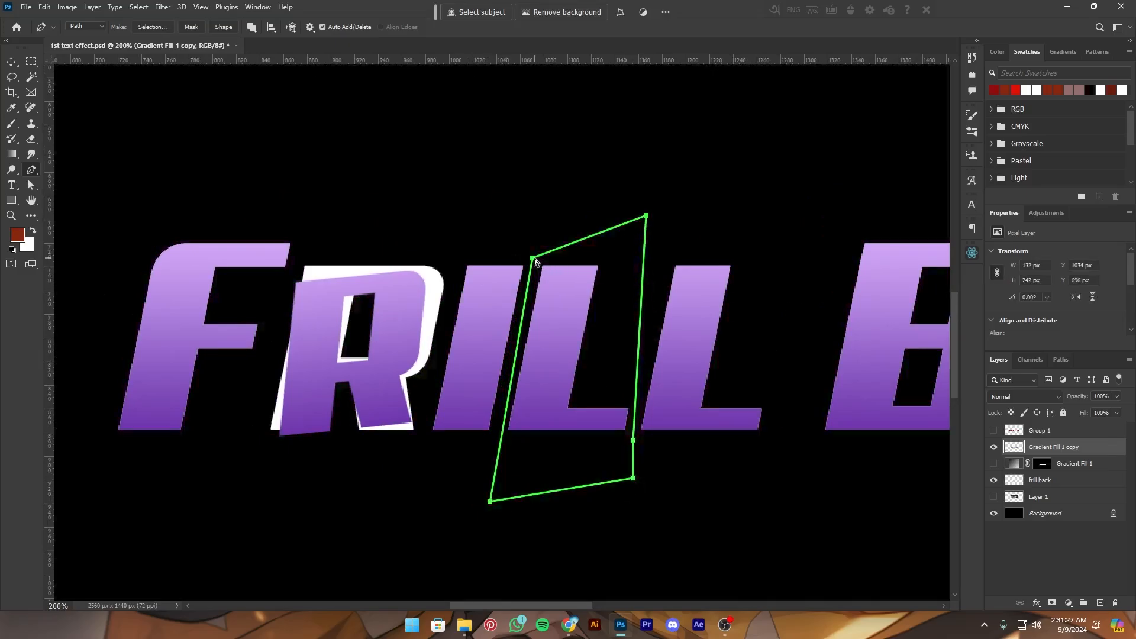
left_click(533, 259)
key("ctrl+Return")
Scale the selected first L to about 90.5%, rotate it about 5° and deselect it
key("v")
left_click_drag(652, 212, 662, 326)
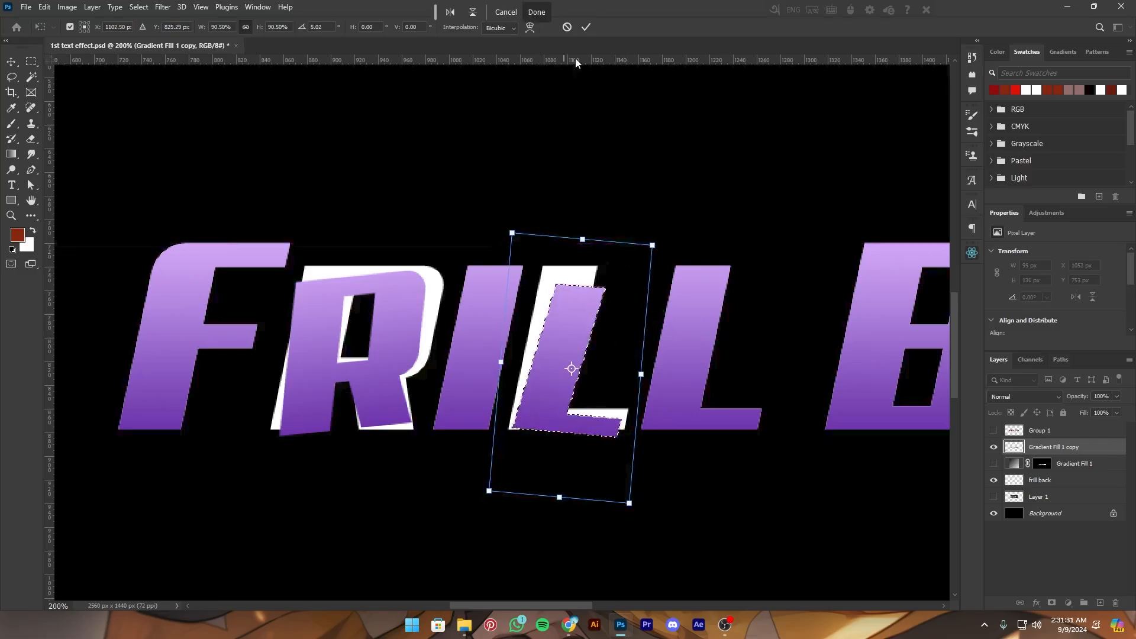
left_click(584, 27)
key("ctrl+d")
Briefly show the reference image layer, and hide the white frill back text layer behind the purple letters
left_click(993, 496)
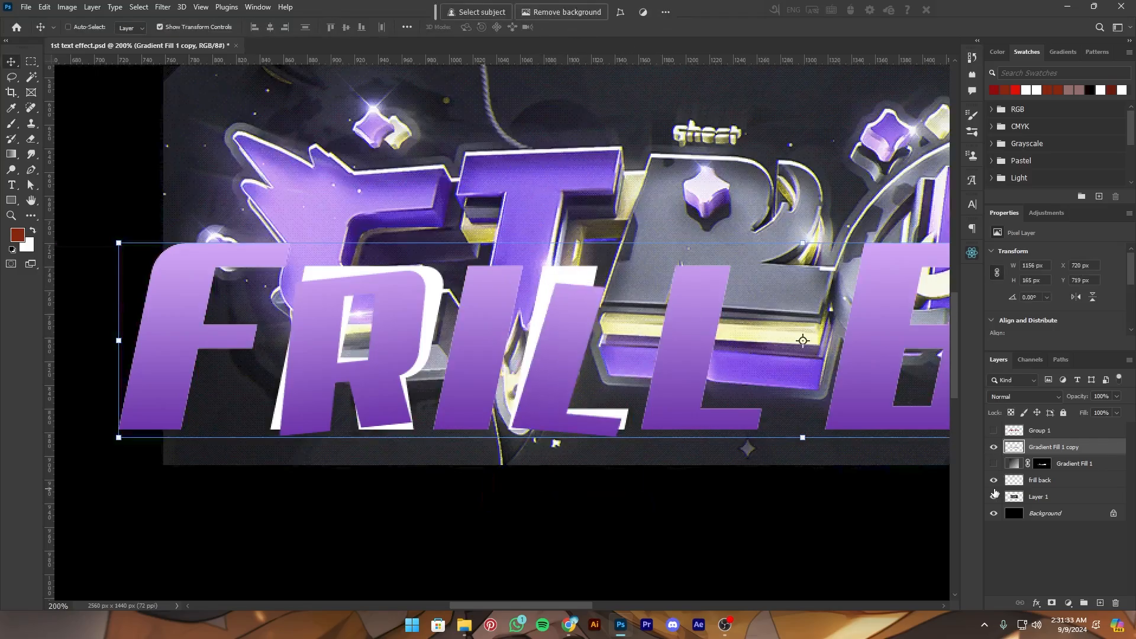
left_click(994, 496)
left_click(1012, 461)
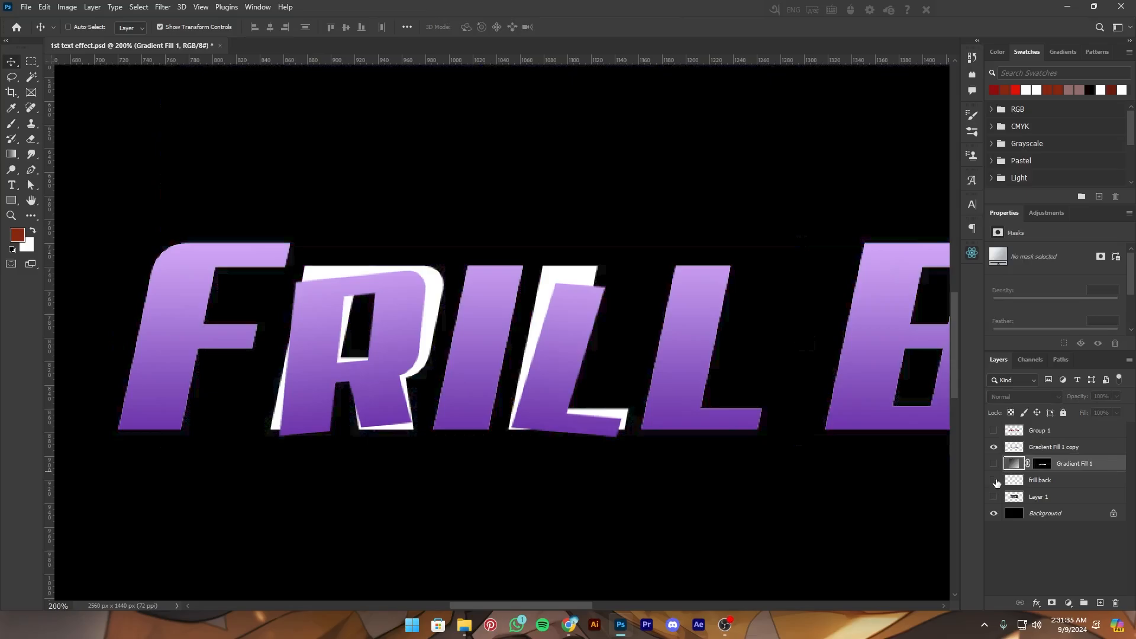
left_click(994, 480)
key("ctrl+minus")
key("ctrl+minus")
key("ctrl+minus")
key("ctrl+plus")
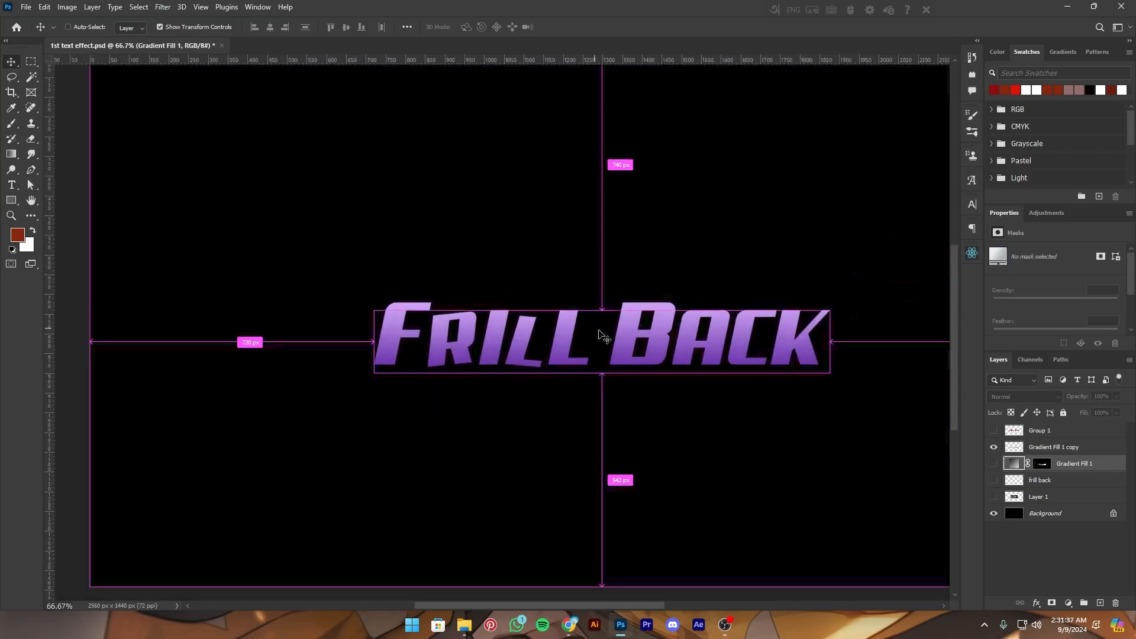
Reselect the purple lettering layer, trace a closed pen path around the B of BACK and convert it to a selection
left_click(615, 340)
left_click(615, 340)
key("ctrl+plus")
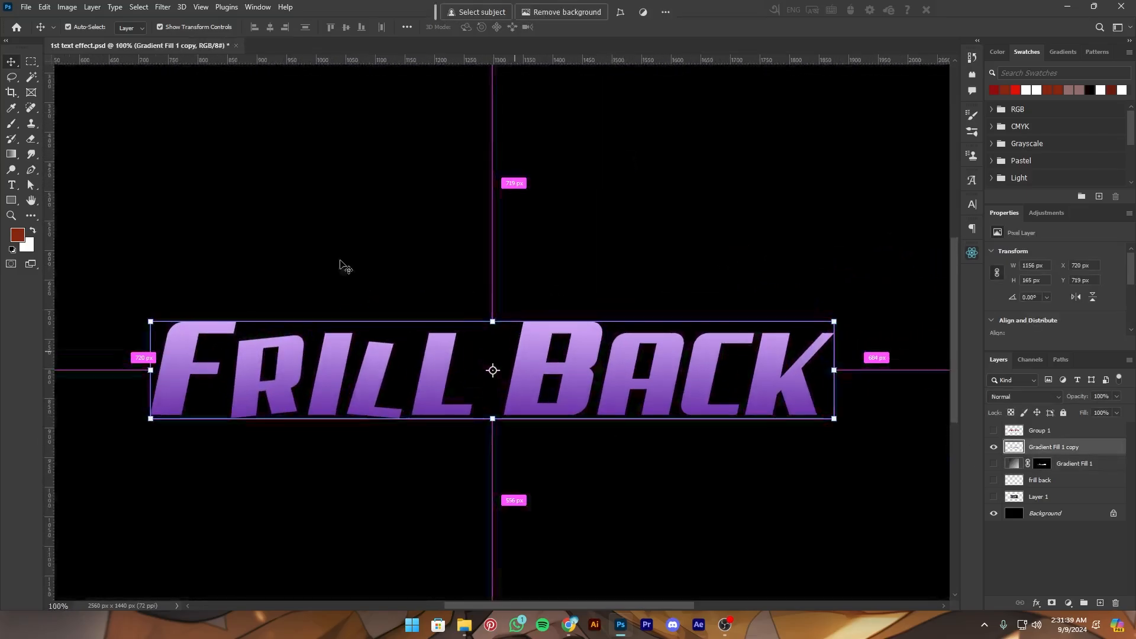
left_click(32, 171)
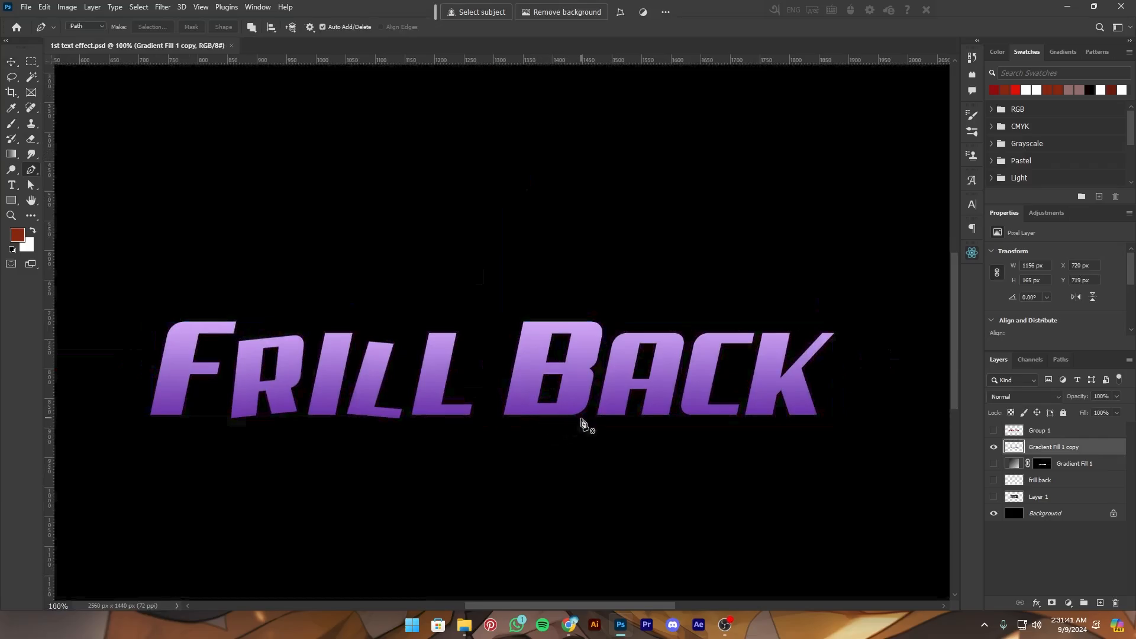
scroll(646, 266, "down", 2)
left_click(599, 228)
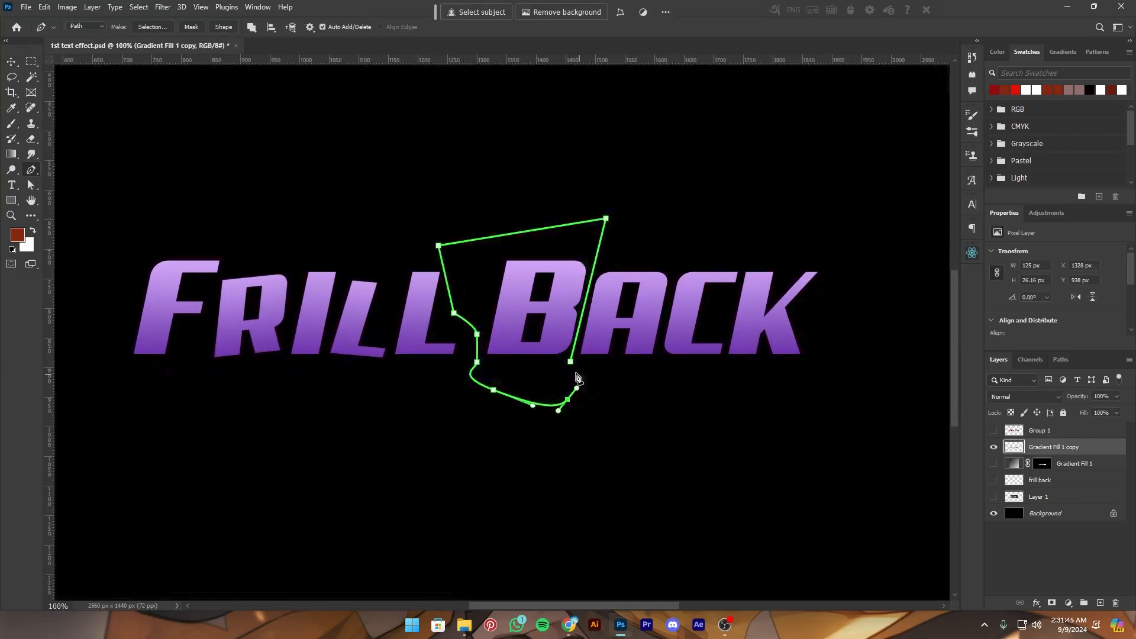
key("ctrl+Return")
Rotate the selected B about -7° and deselect it
key("ctrl+t")
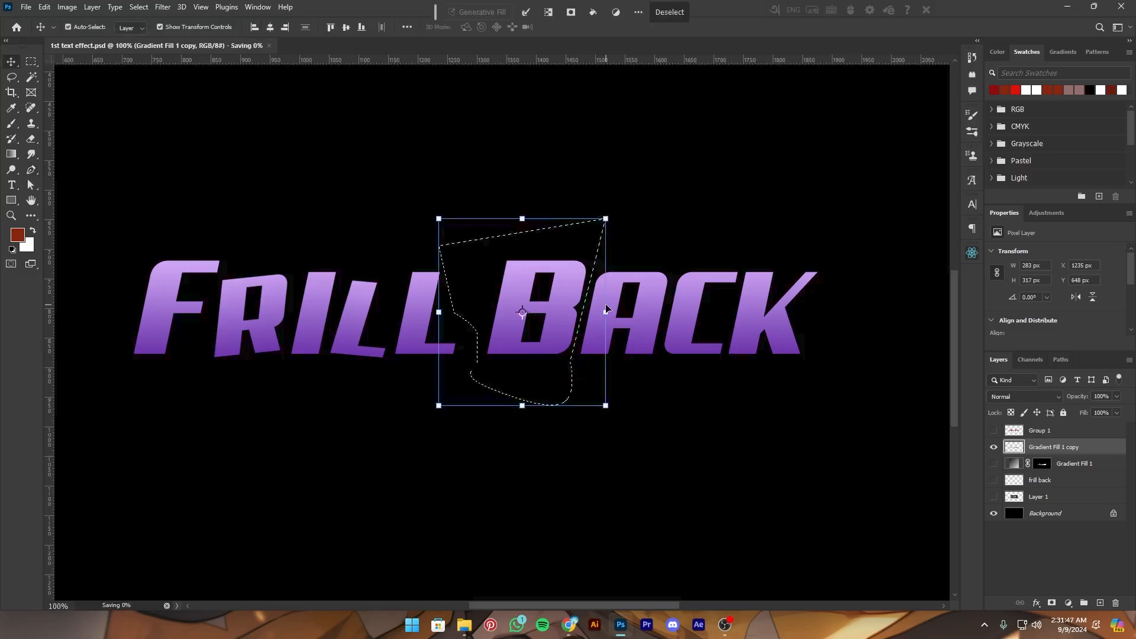
left_click_drag(617, 303, 615, 291)
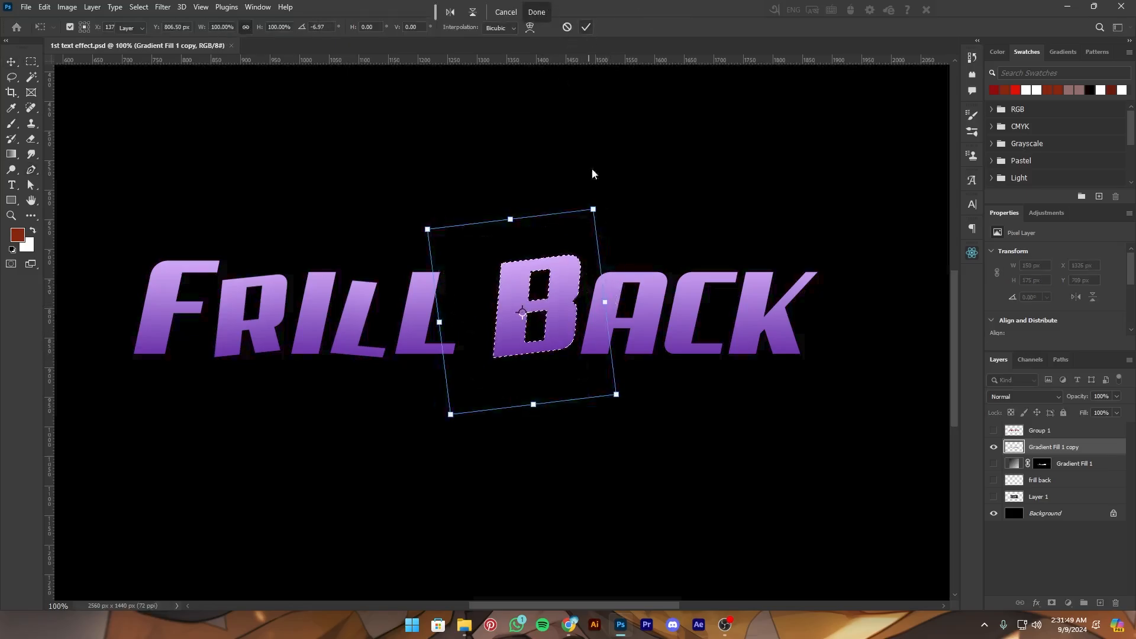
left_click(585, 27)
key("ctrl+d")
key("ctrl+minus")
key("ctrl+plus")
Trace a closed pen path around the C of BACK and convert it to a selection
left_click(31, 170)
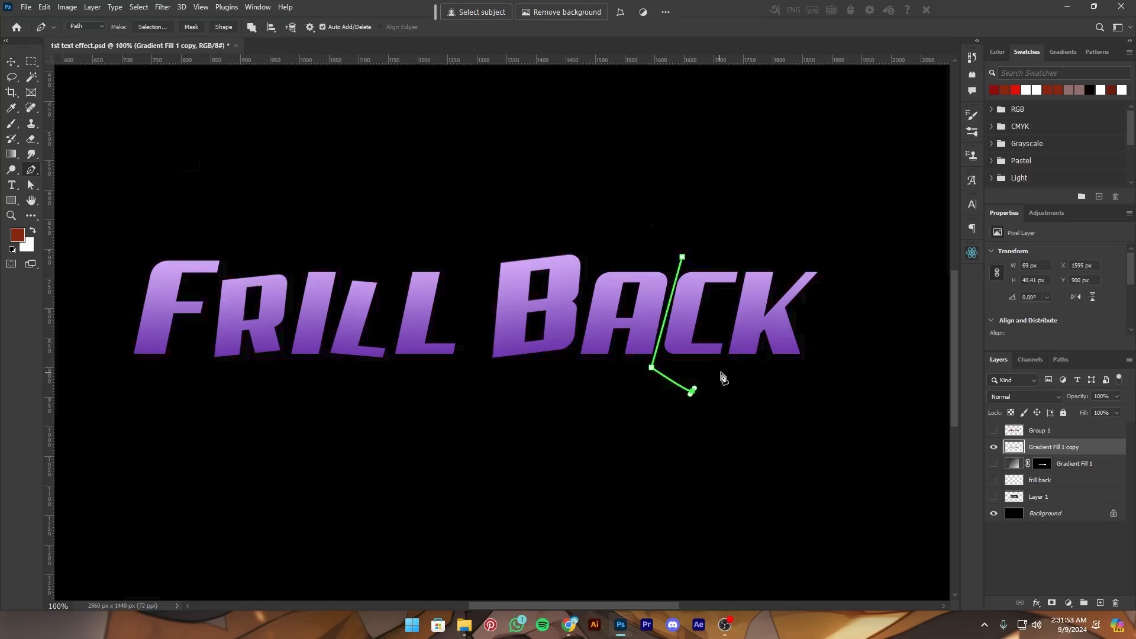
left_click(684, 258)
key("ctrl+Return")
Rotate the selected C -4.87°, apply the transform and deselect it
key("v")
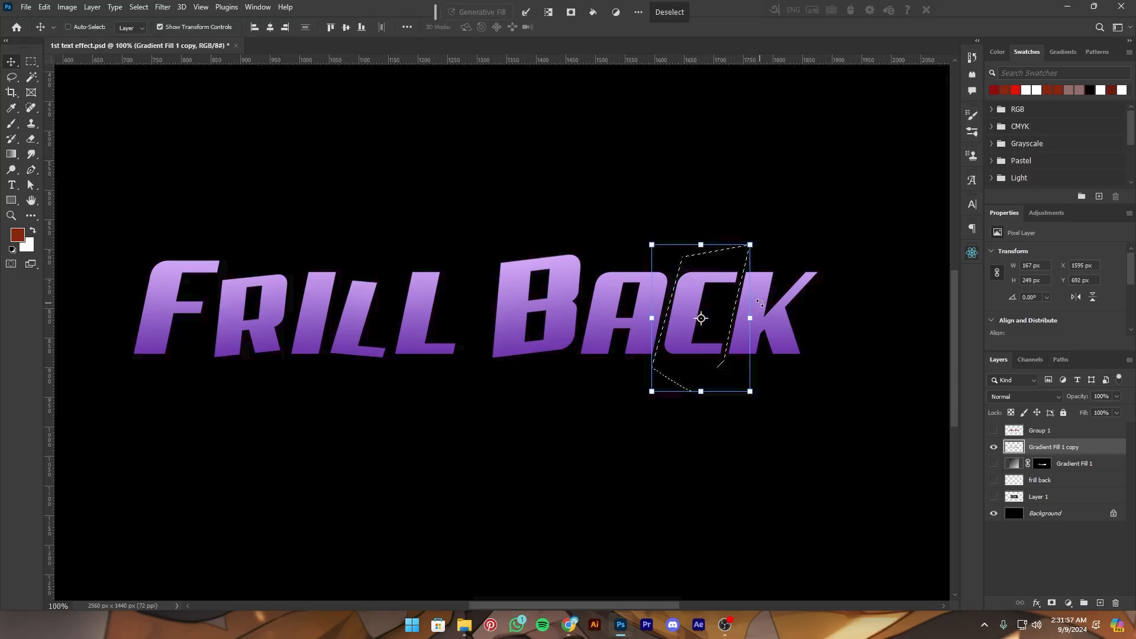
left_click_drag(760, 303, 758, 298)
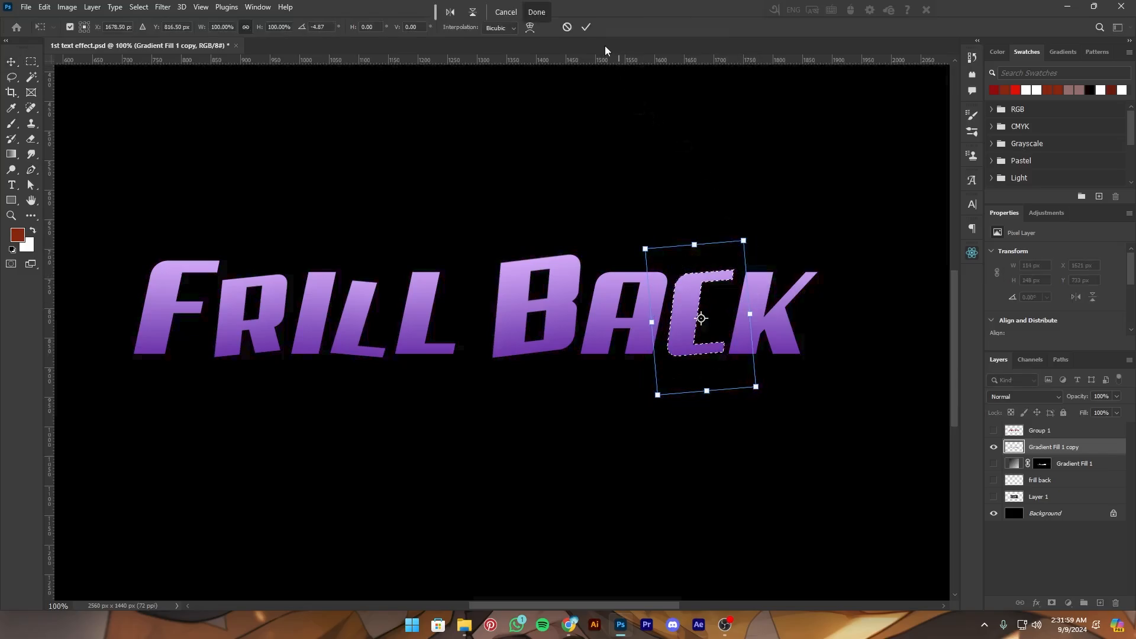
left_click(586, 28)
key("ctrl+minus")
key("ctrl+minus")
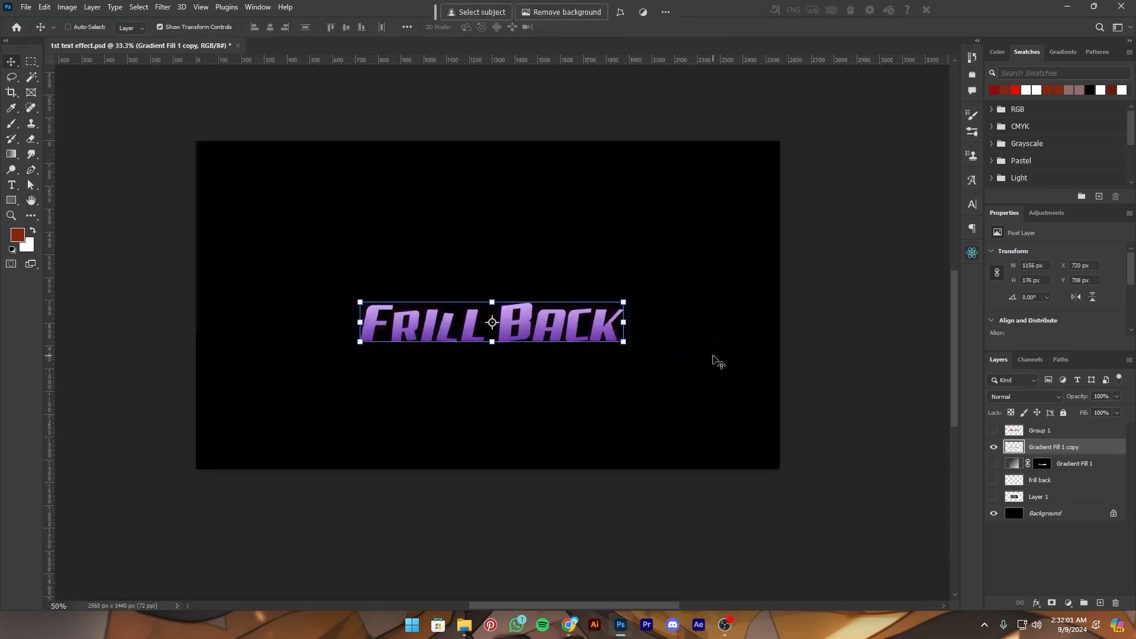
Trace a closed pen path around the tilted R of FRILL and convert it to a selection
left_click_drag(534, 379, 600, 375)
left_click_drag(547, 383, 523, 506)
key("ctrl+minus")
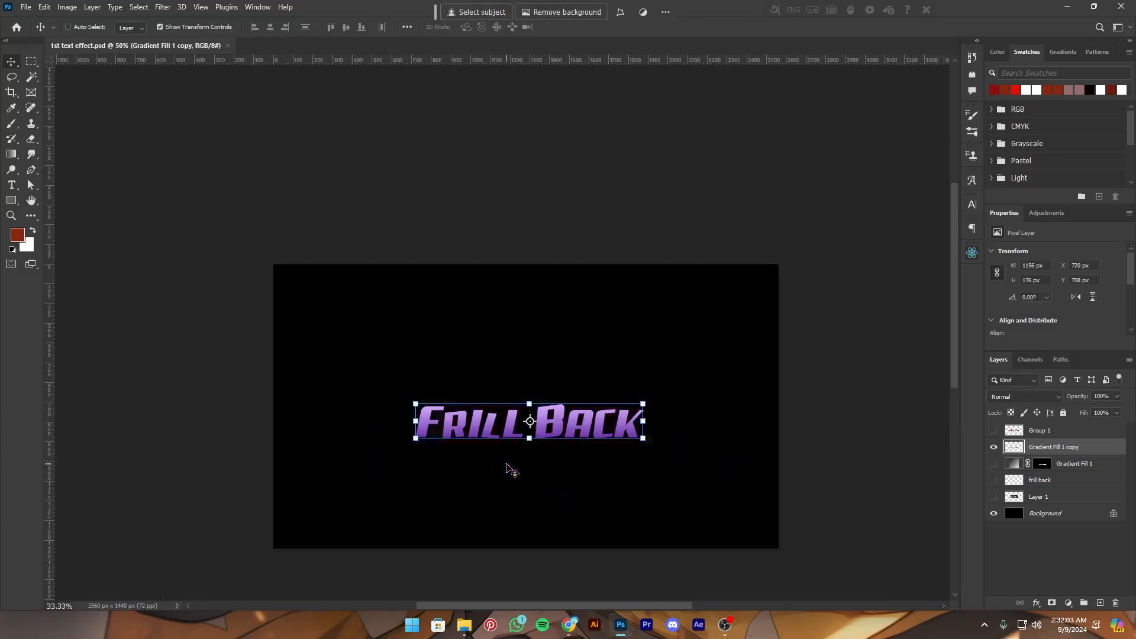
key("ctrl+plus")
left_click_drag(701, 454, 694, 352)
key("ctrl+plus")
key("ctrl+plus")
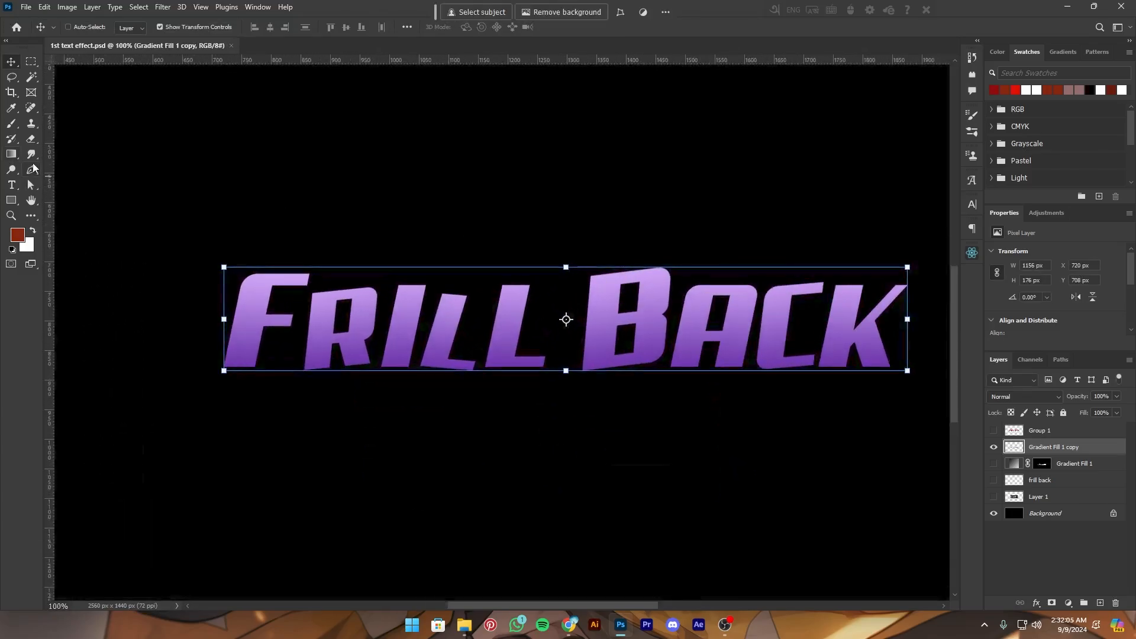
left_click(33, 170)
left_click(373, 365)
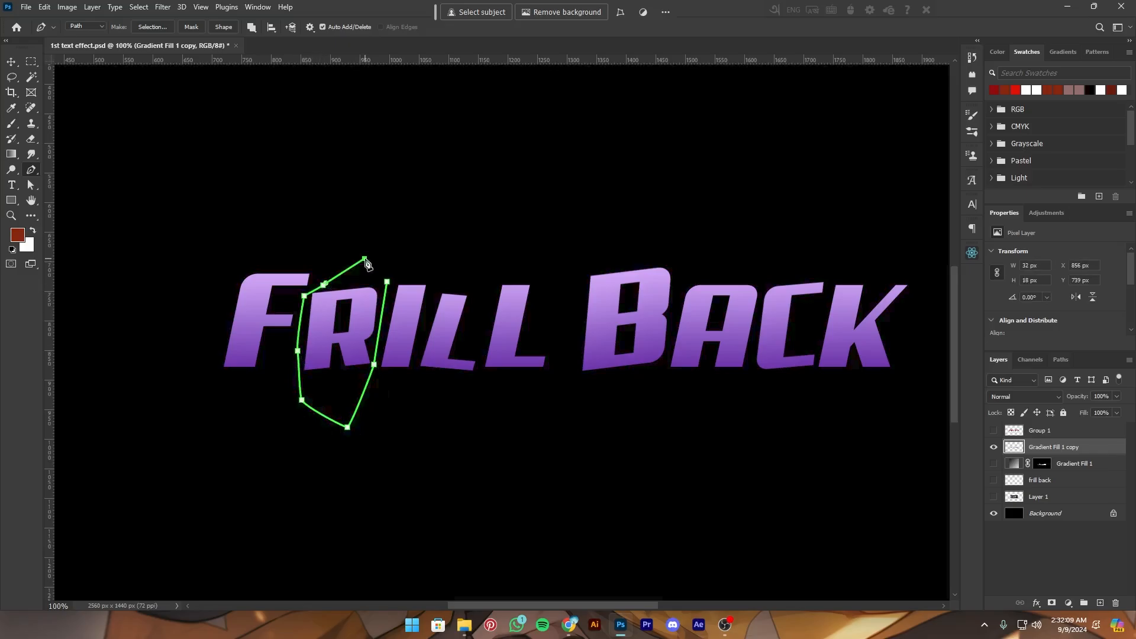
left_click(388, 283)
key("ctrl+Return")
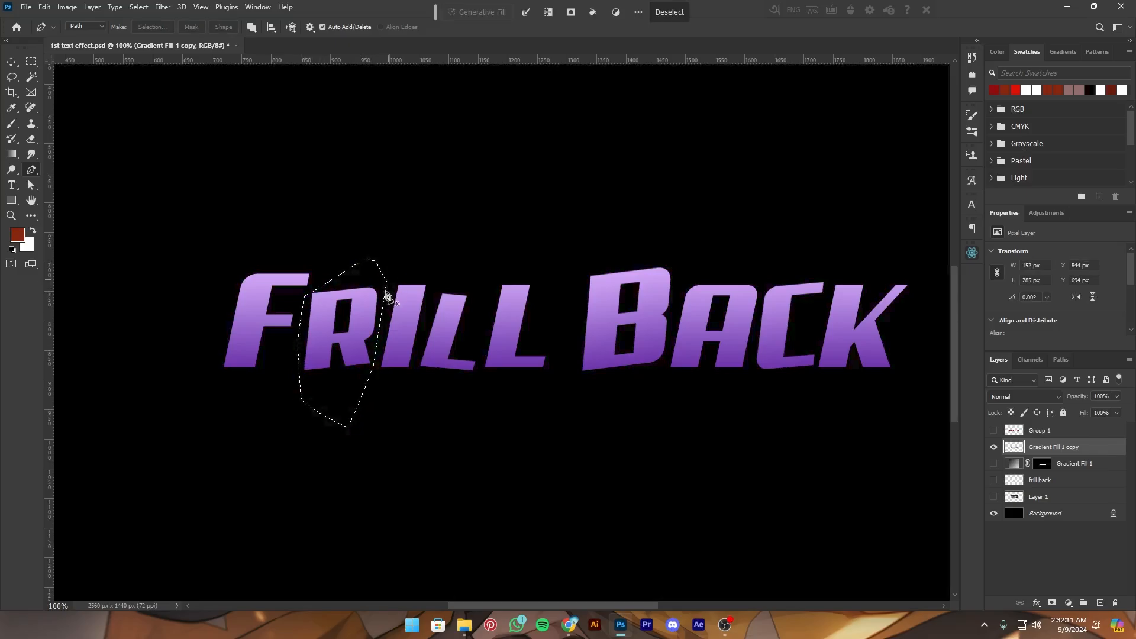
Cut the selected R out of the purple lettering onto its own new layer
key("m")
right_click(354, 313)
left_click(433, 402)
key("v")
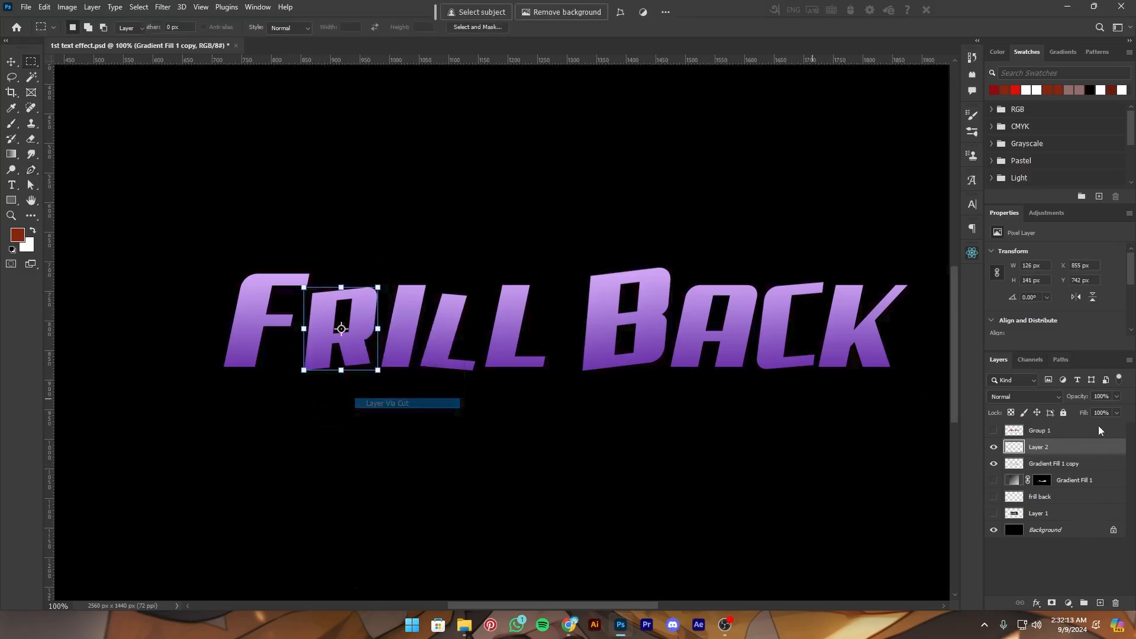
On the Gradient Fill 1 copy layer, trace a closed pen path around the tilted first L of FRILL and convert it to a selection
left_click(1057, 479)
left_click(1058, 463)
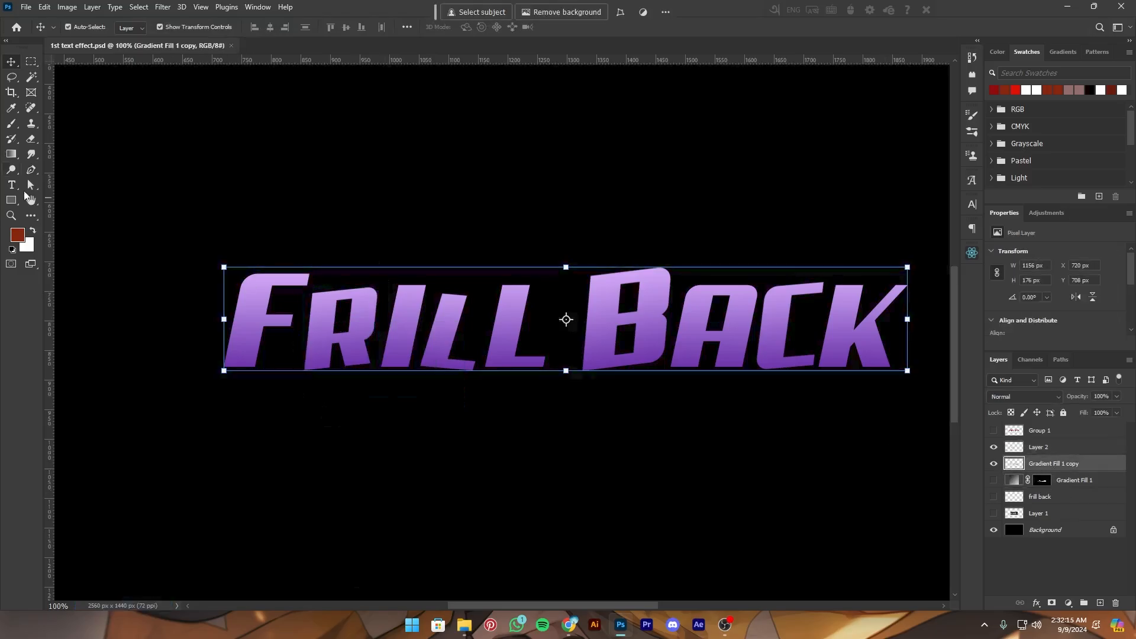
left_click(31, 170)
key("ctrl+plus")
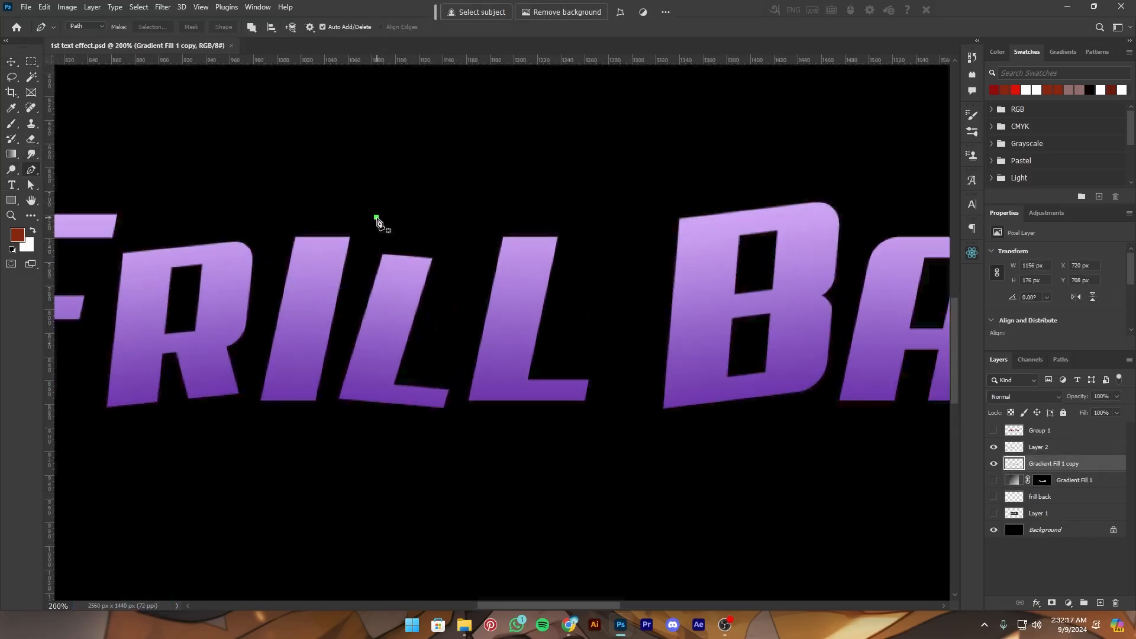
left_click(344, 320)
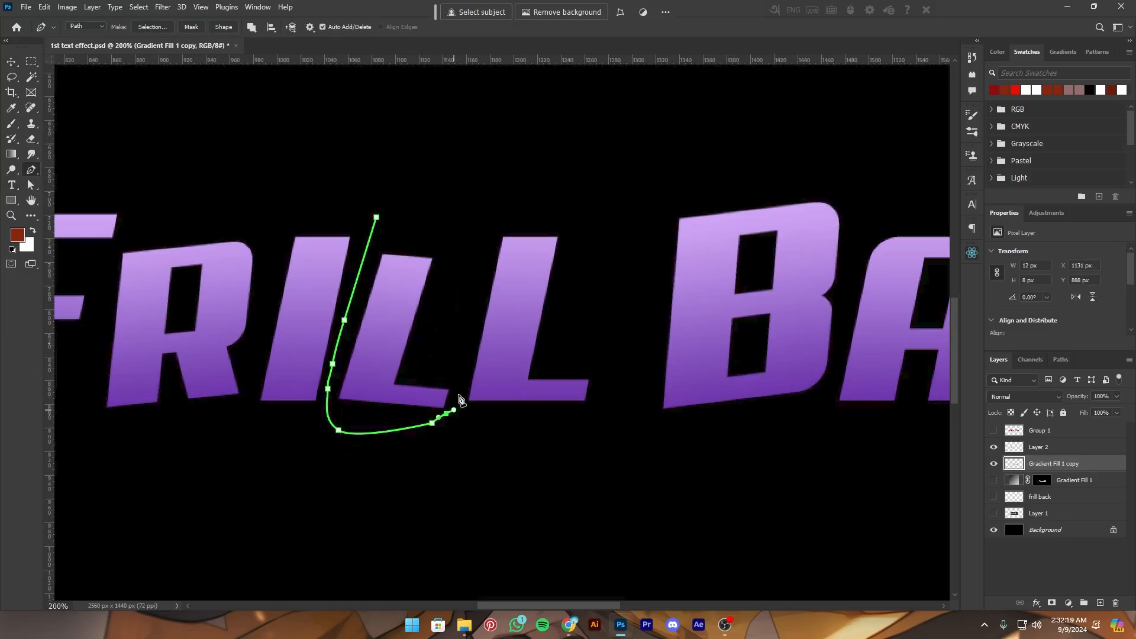
left_click(376, 217)
key("ctrl+Return")
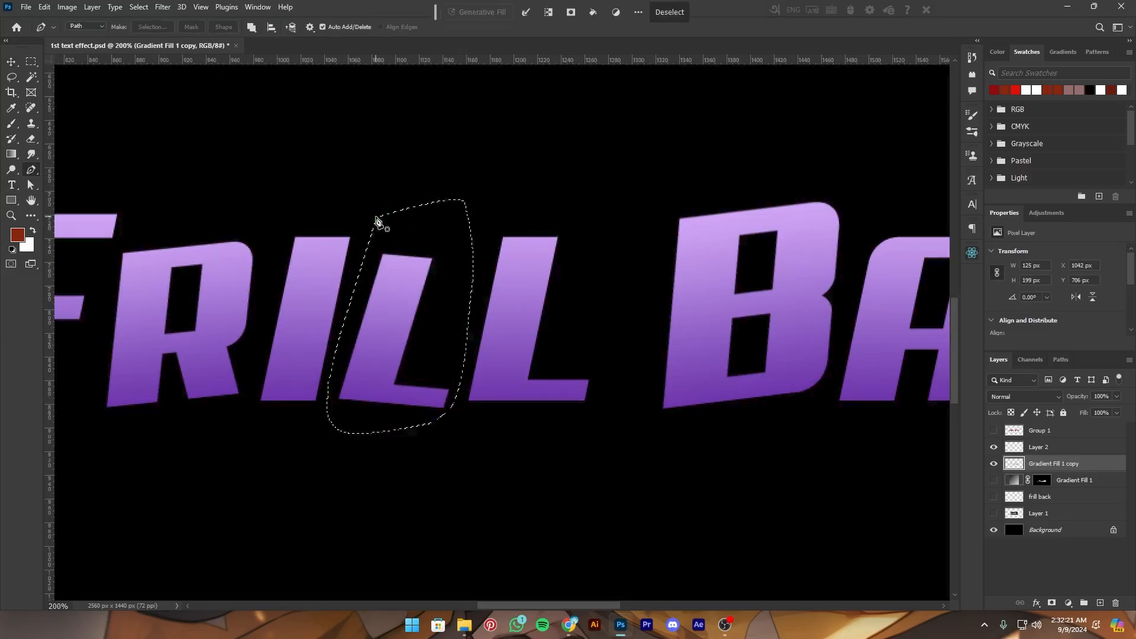
Cut the selected tilted L out of the purple lettering onto its own new layer
key("m")
right_click(439, 326)
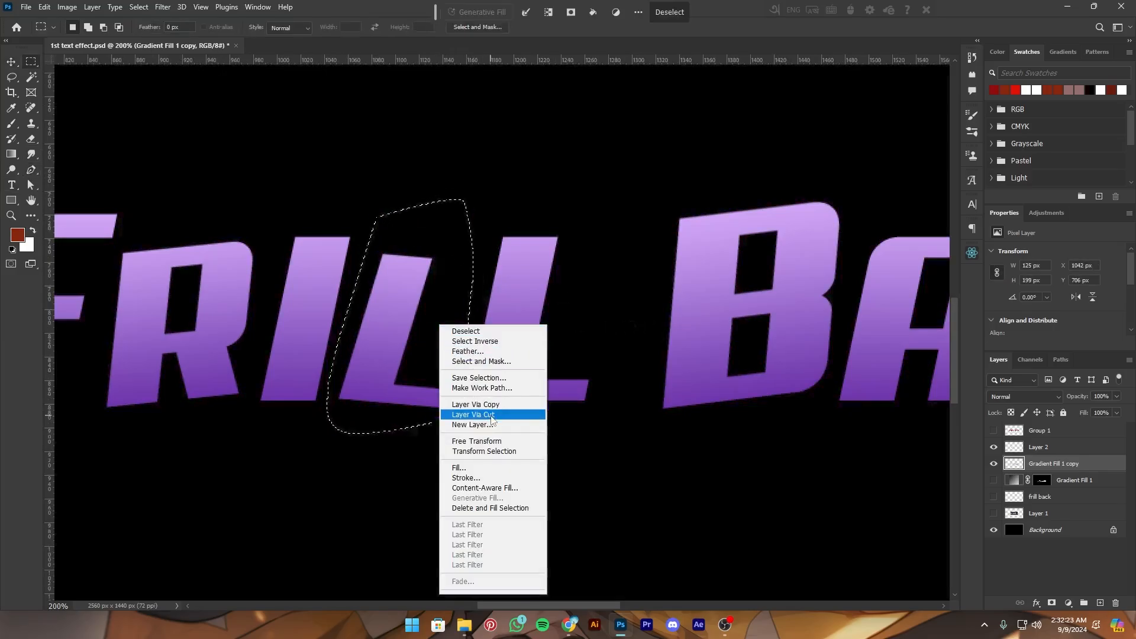
left_click(474, 414)
key("v")
key("ctrl+minus")
key("ctrl+minus")
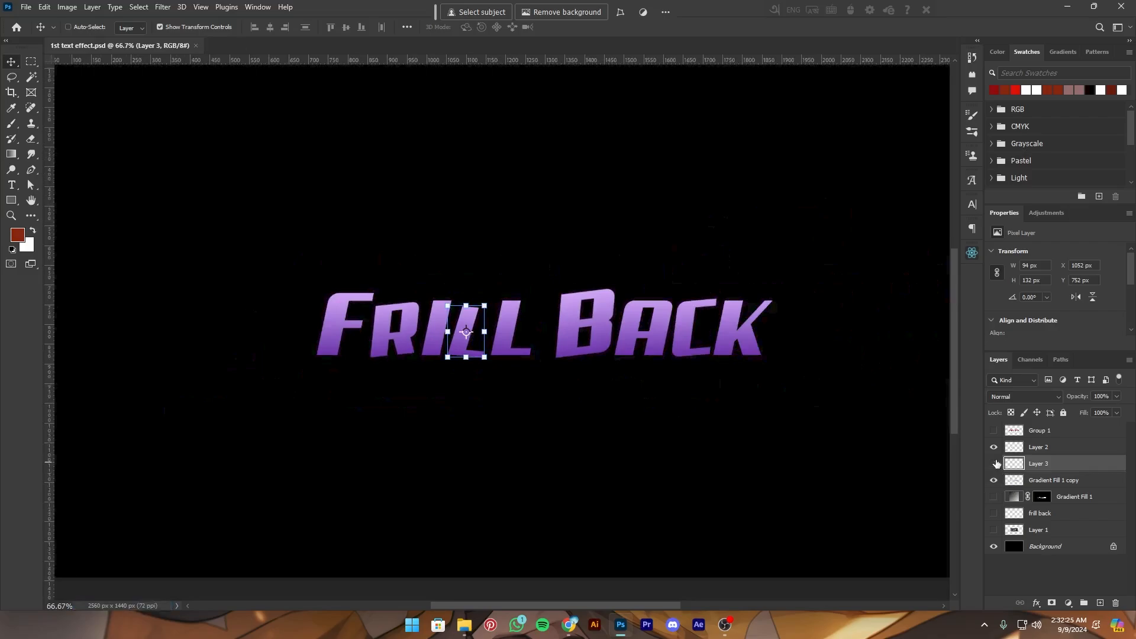
On the Gradient Fill 1 copy layer, trace a closed pen path around the A of BACK and convert it to a selection
left_click(1041, 479)
key("ctrl+plus")
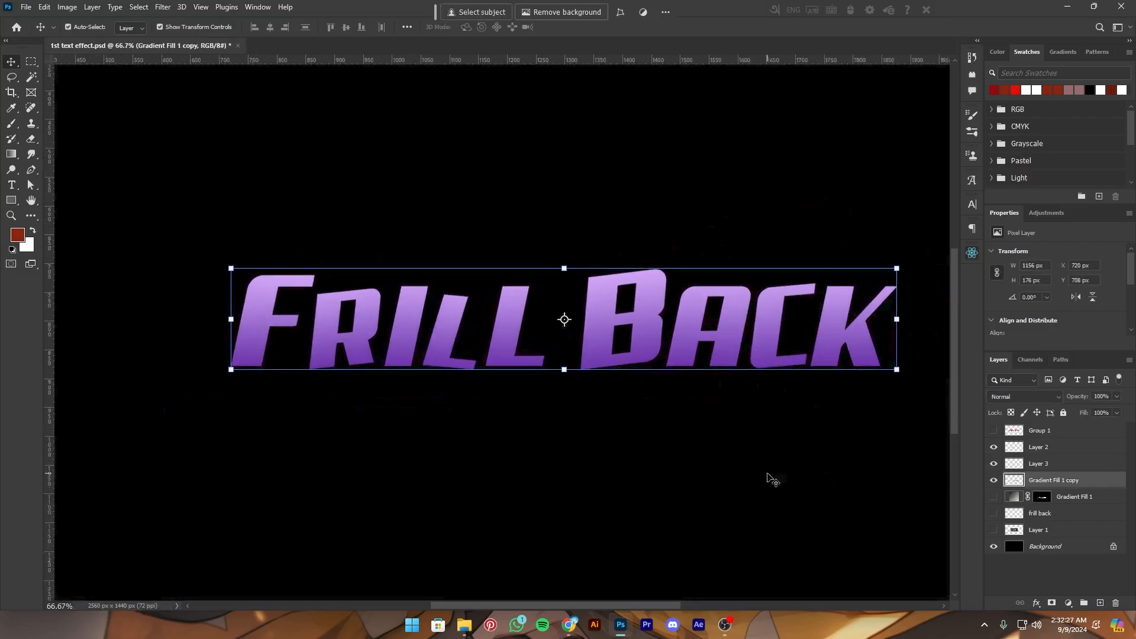
left_click(33, 169)
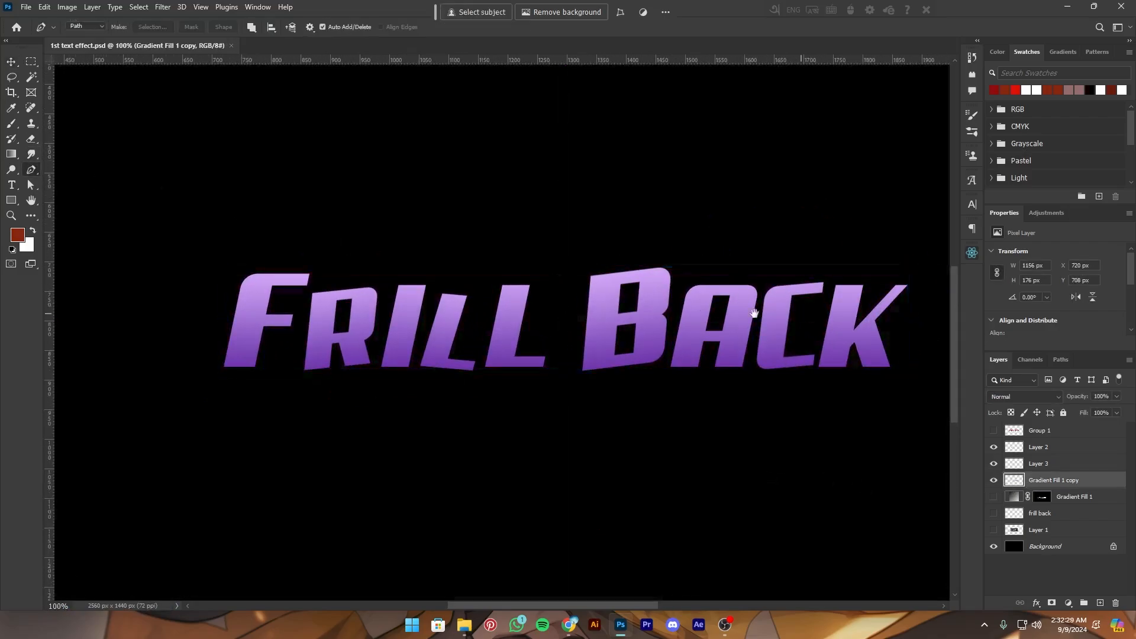
left_click_drag(754, 312, 609, 313)
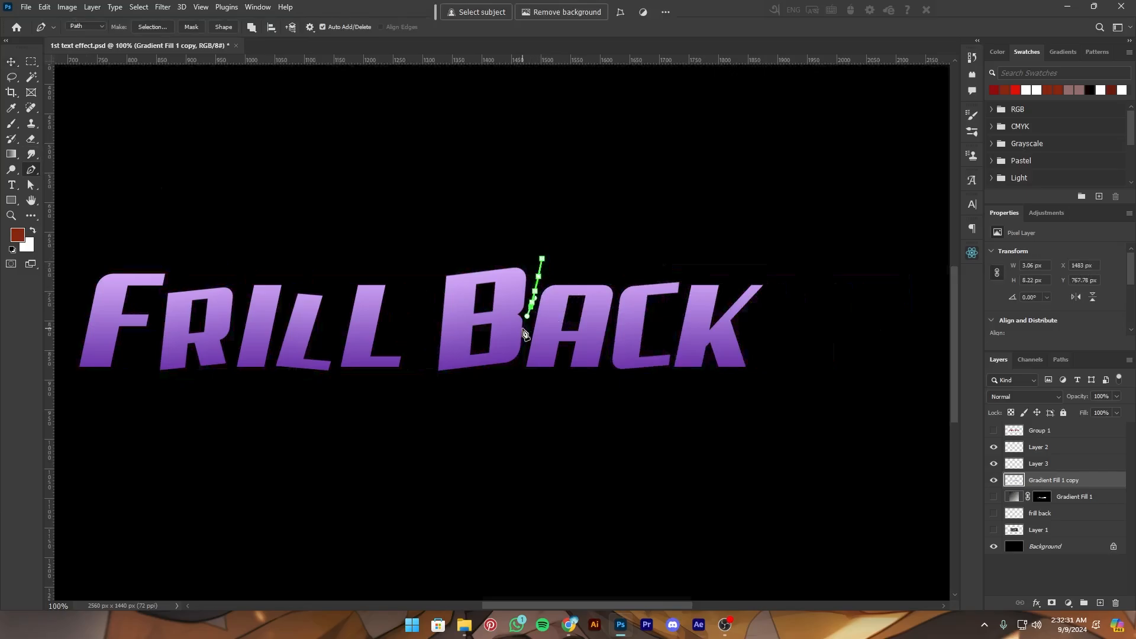
left_click_drag(615, 399, 645, 379)
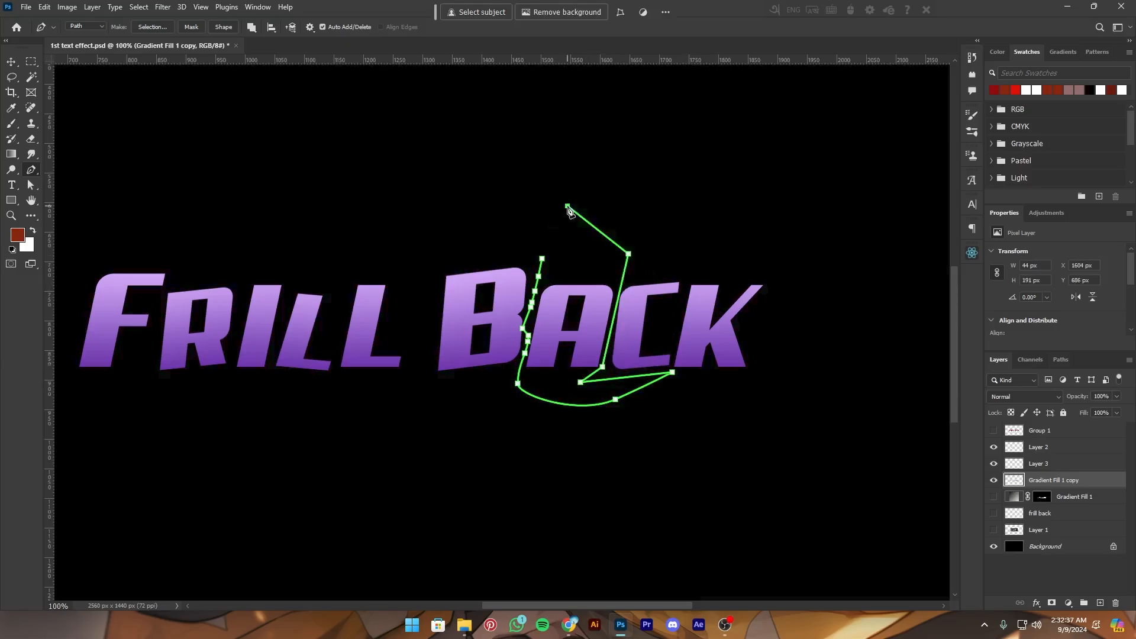
left_click_drag(541, 221, 537, 243)
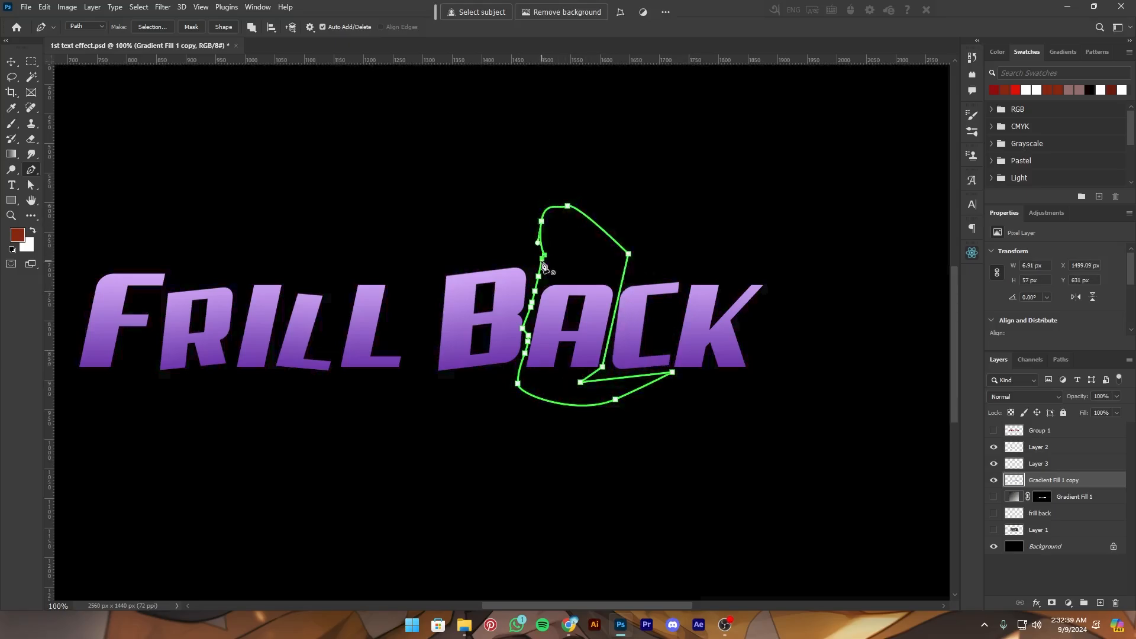
left_click(543, 261)
key("ctrl+Return")
Cut the selected A out of the purple lettering onto its own new layer
key("m")
right_click(555, 280)
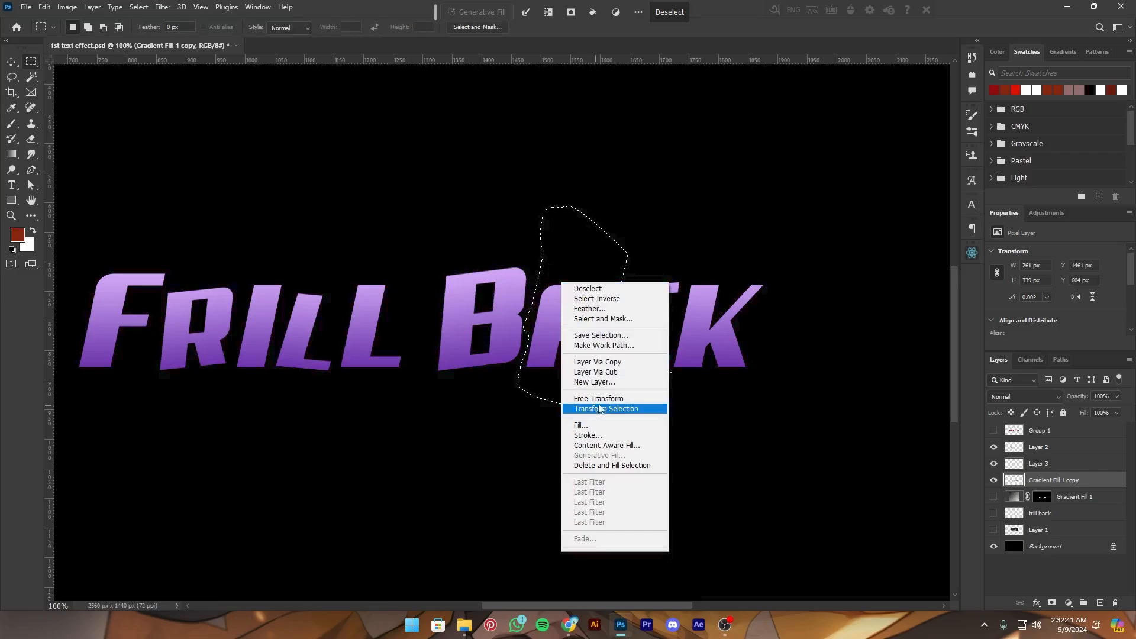
left_click(597, 371)
key("v")
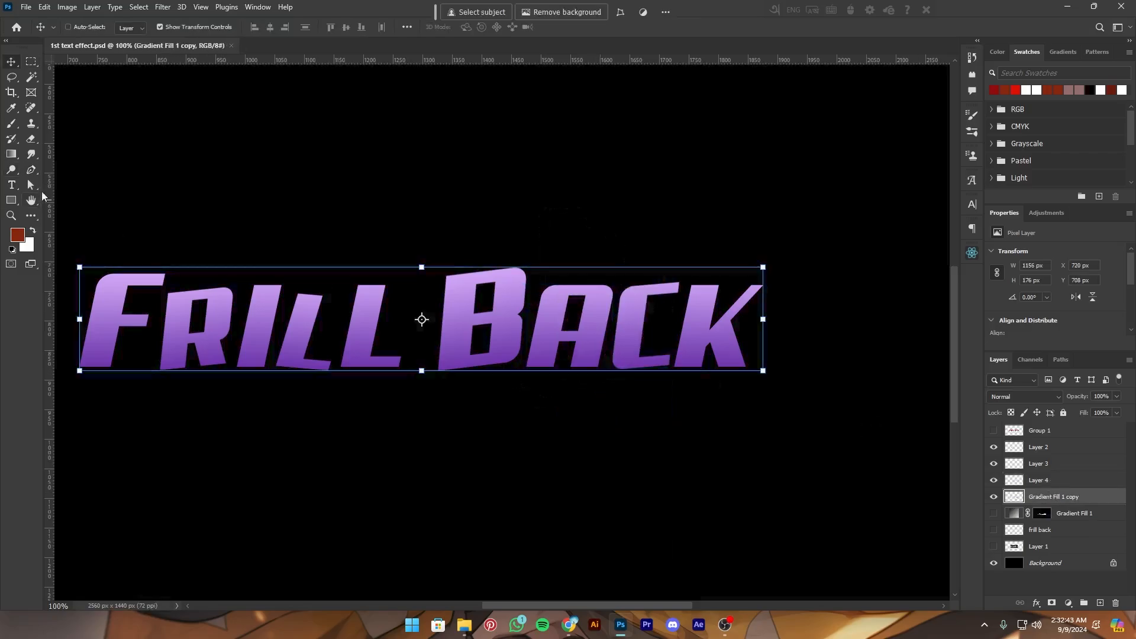
On the Gradient Fill 1 copy layer, trace a closed pen path around the K of BACK and convert it to a selection
key("p")
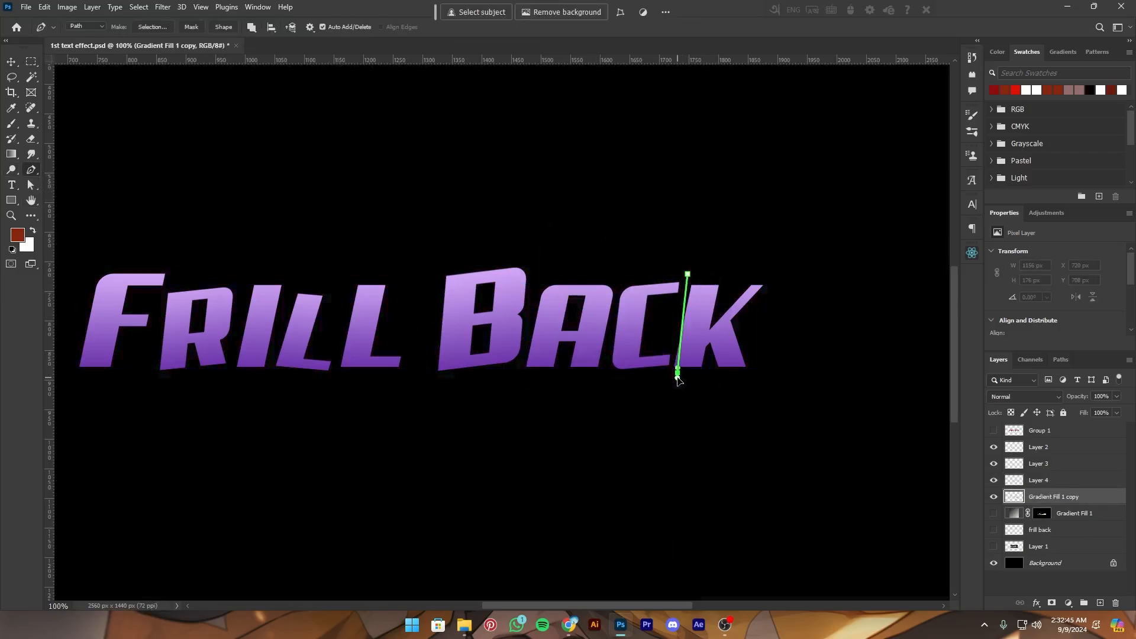
left_click(661, 413)
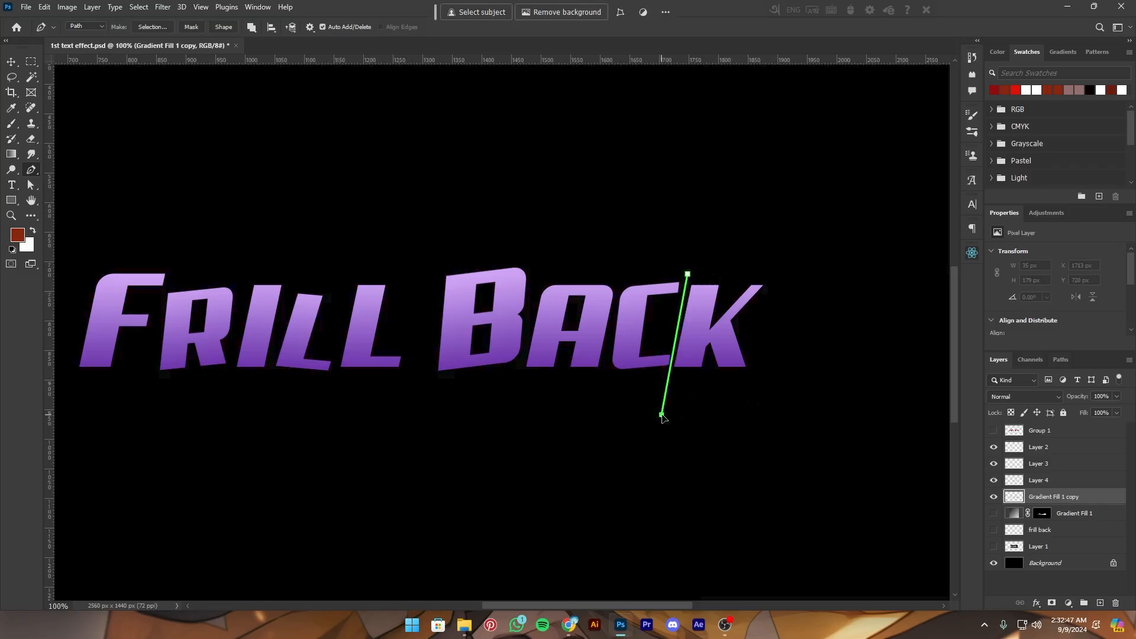
left_click_drag(831, 368, 831, 375)
left_click_drag(870, 309, 870, 276)
left_click_drag(851, 232, 812, 213)
left_click_drag(758, 199, 727, 223)
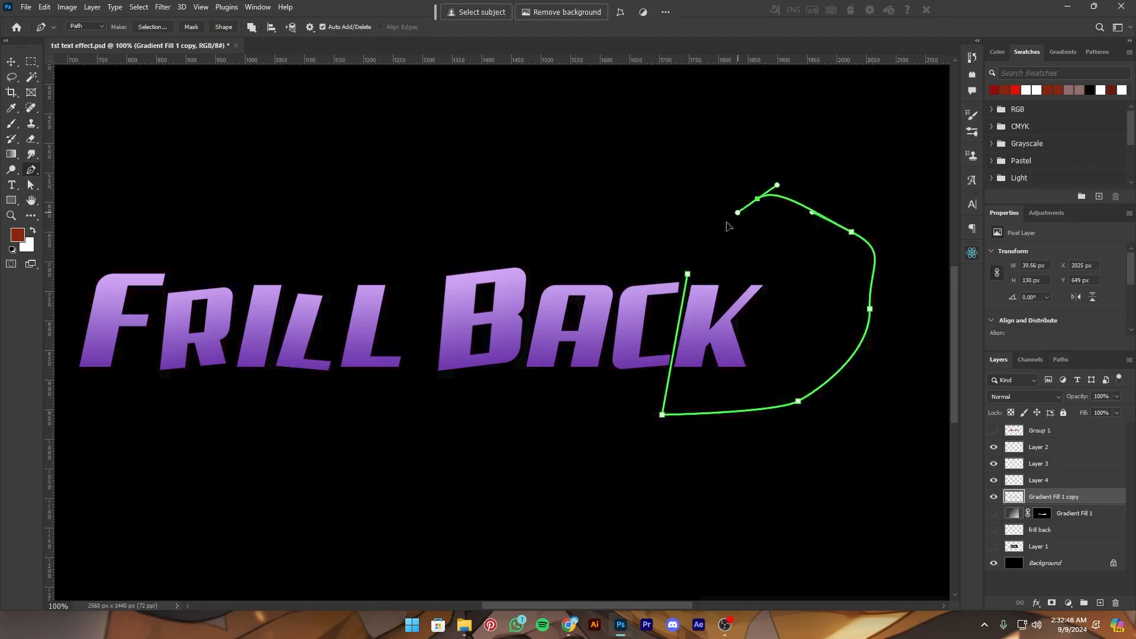
left_click(687, 274)
key("ctrl+Return")
Cut the selected K out of the purple lettering onto its own new layer
key("m")
right_click(734, 285)
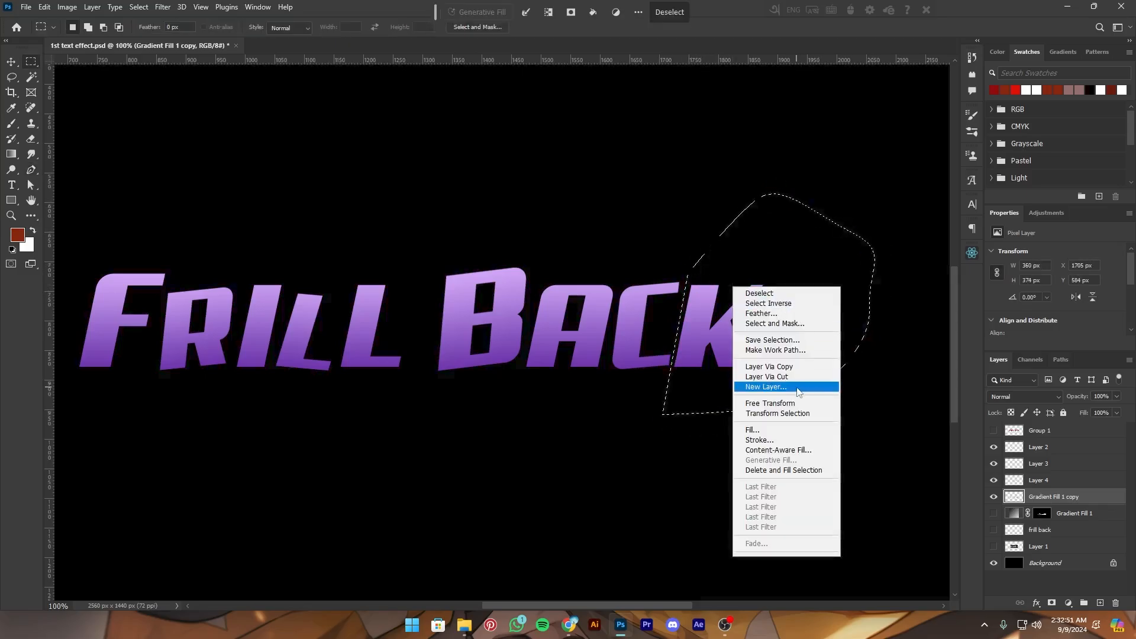
left_click(803, 377)
key("ctrl+minus")
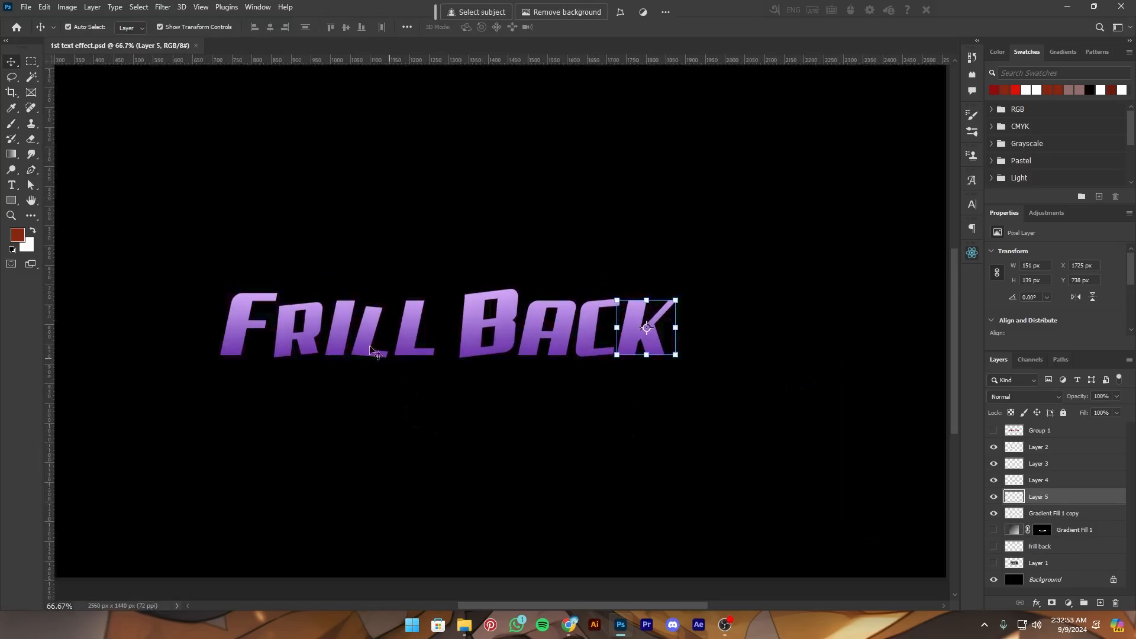
Load the R of FRILL as a selection, fill it with a silver gradient running straight down at -90°, and save the document
left_click(312, 335)
left_click(1015, 448, "ctrl")
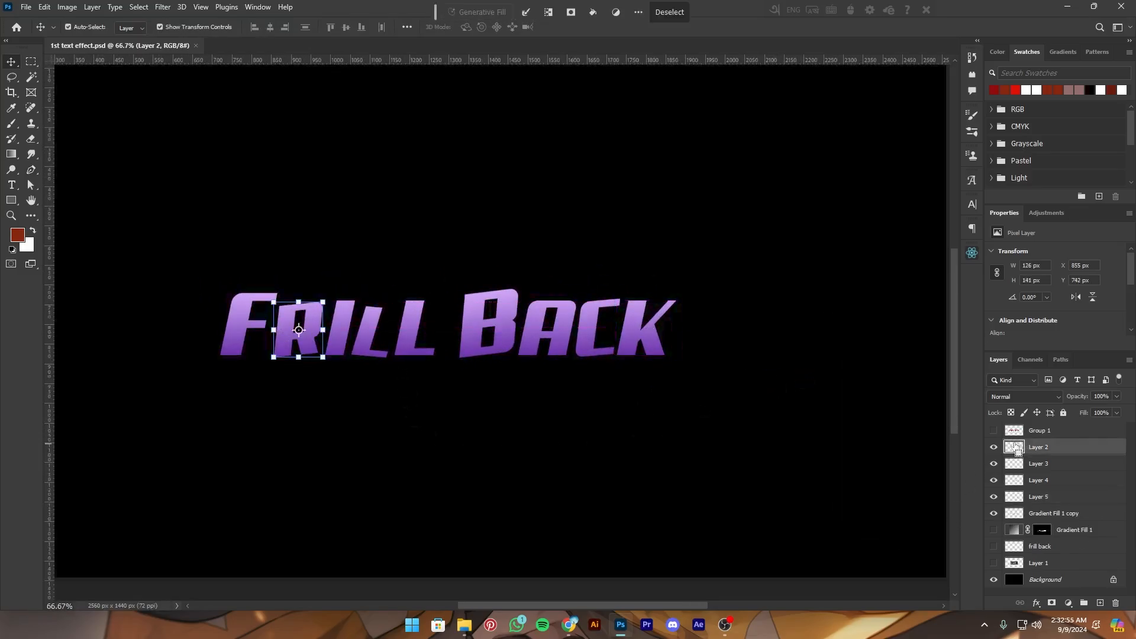
key("g")
left_click_drag(305, 328, 306, 335)
left_click_drag(315, 367, 386, 399)
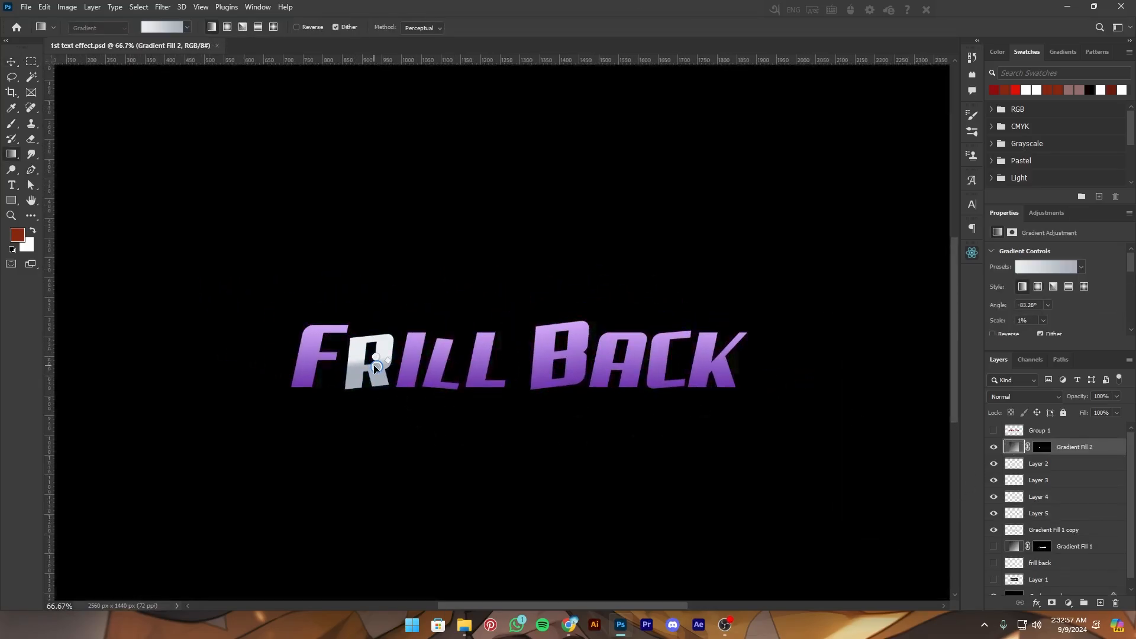
left_click_drag(383, 328, 381, 382)
key("ctrl+plus")
key("ctrl+s")
Load the tilted first L of FRILL as a selection and fill it with a linear gradient running from its top to its base
key("v")
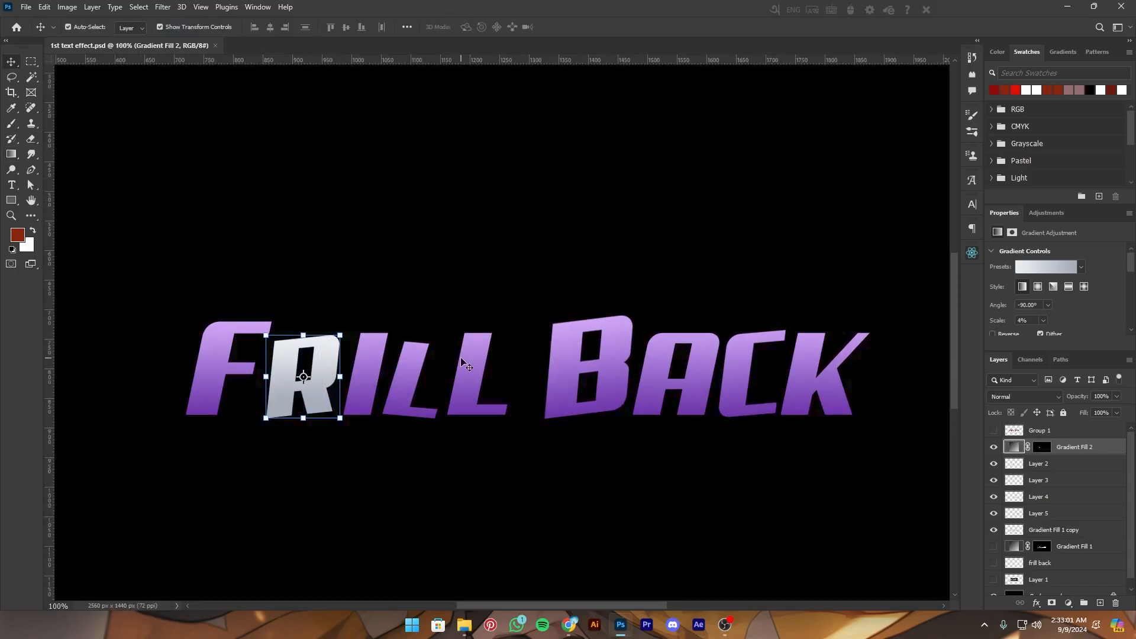
left_click(406, 376)
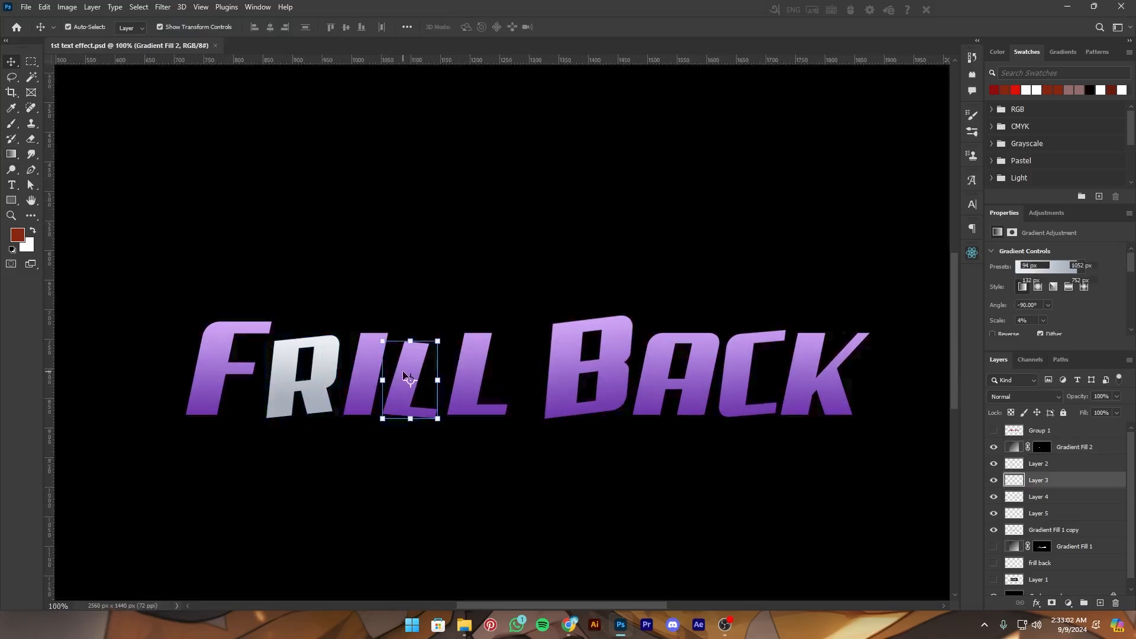
left_click(1016, 483, "ctrl")
key("g")
left_click_drag(417, 341, 420, 427)
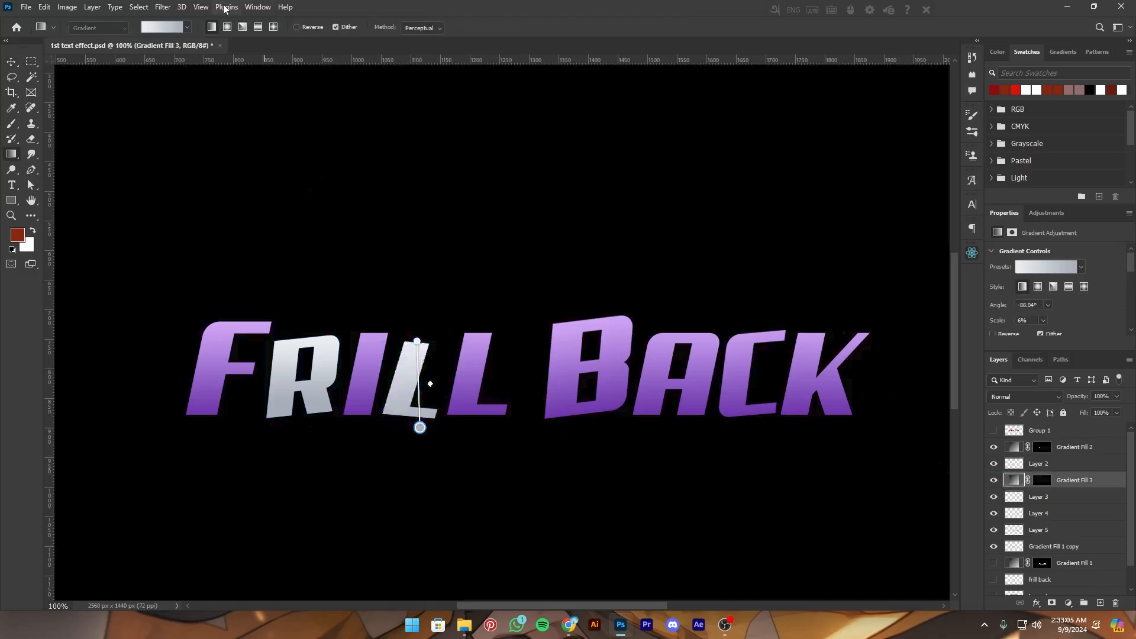
Change the L's gradient fill to the pale-yellow-to-orange preset and save that gradient as a preset named Foreground to Background
left_click(187, 28)
scroll(148, 83, "down", 3)
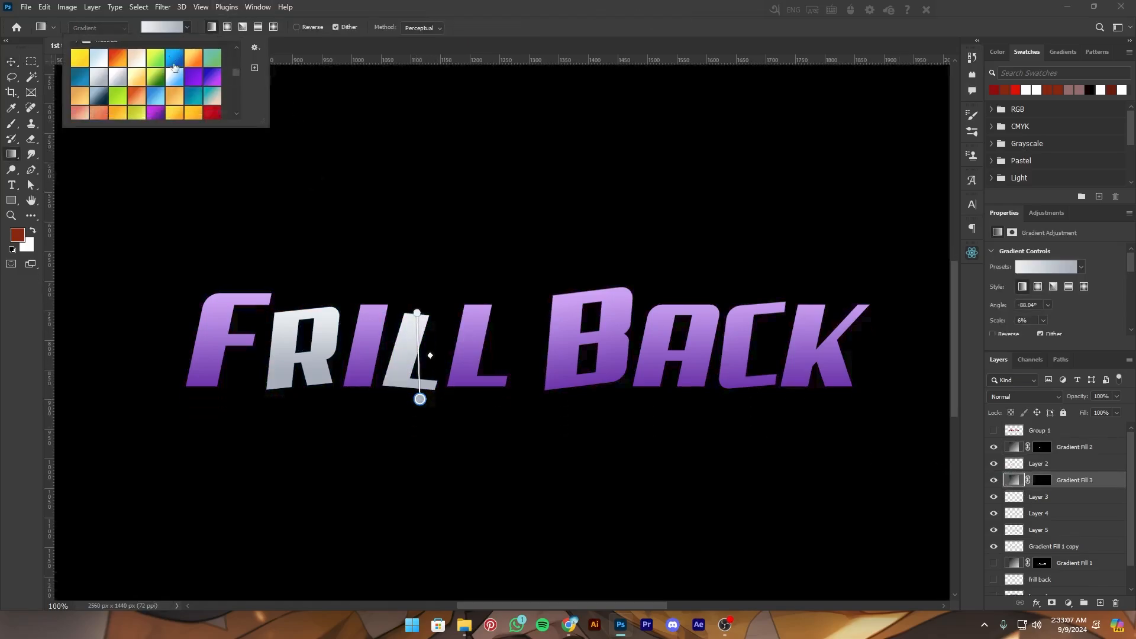
left_click(138, 60)
left_click(432, 357)
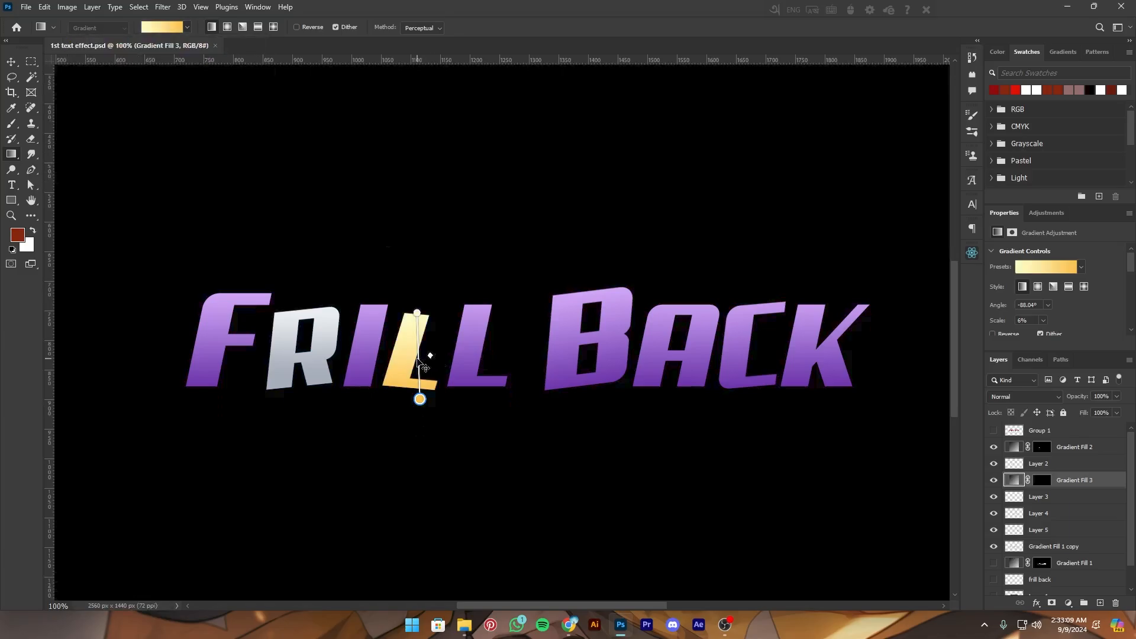
left_click(187, 28)
left_click(255, 68)
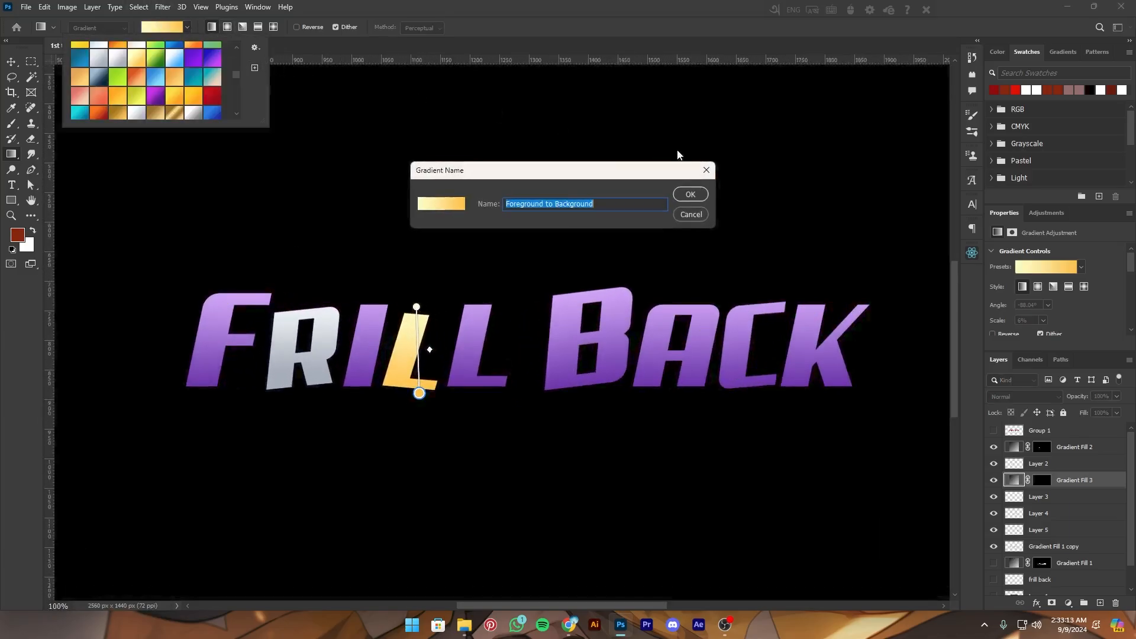
left_click(686, 193)
Load the A of BACK as a selection and fill it with the pale-yellow-to-orange gradient from top to base
key("v")
left_click(469, 342)
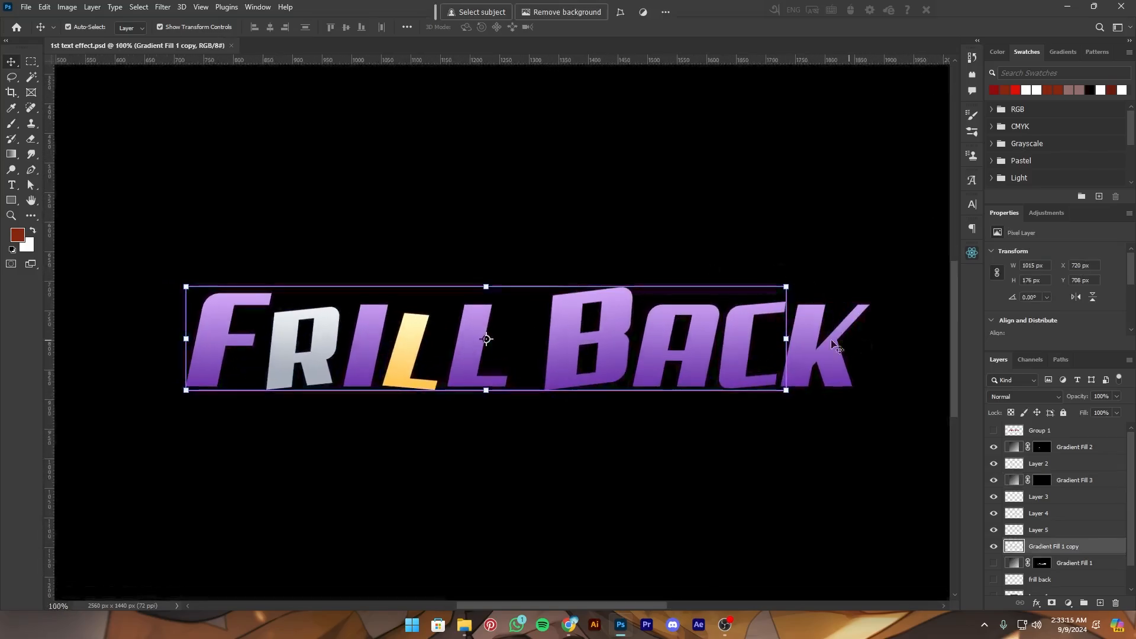
left_click(660, 344)
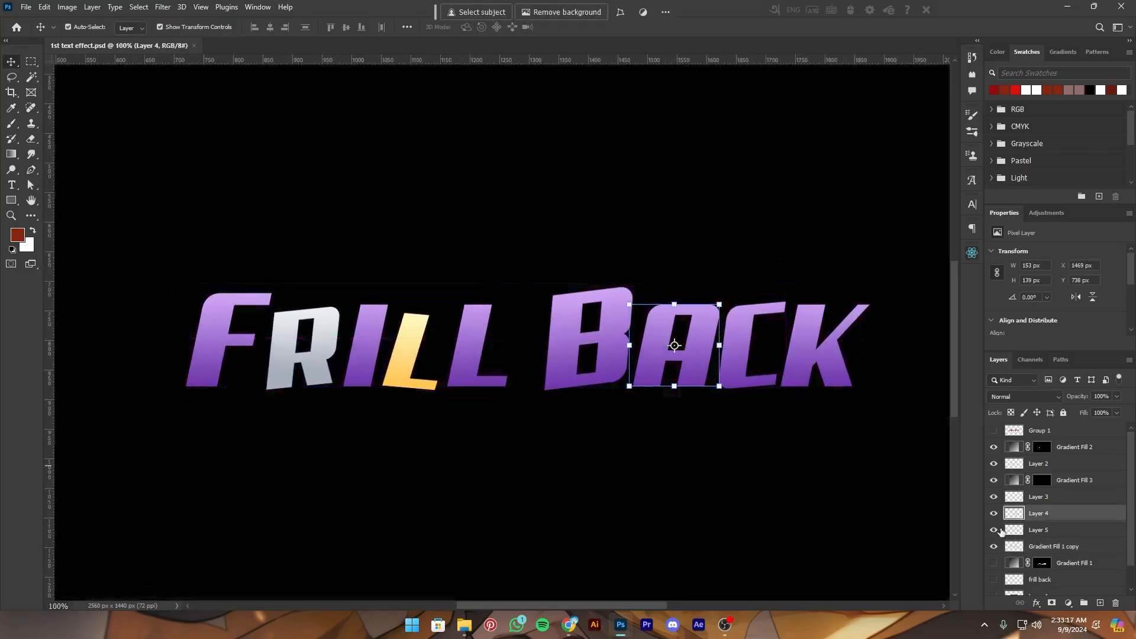
left_click(1014, 515, "ctrl")
key("g")
left_click_drag(690, 309, 704, 398)
key("ctrl+minus")
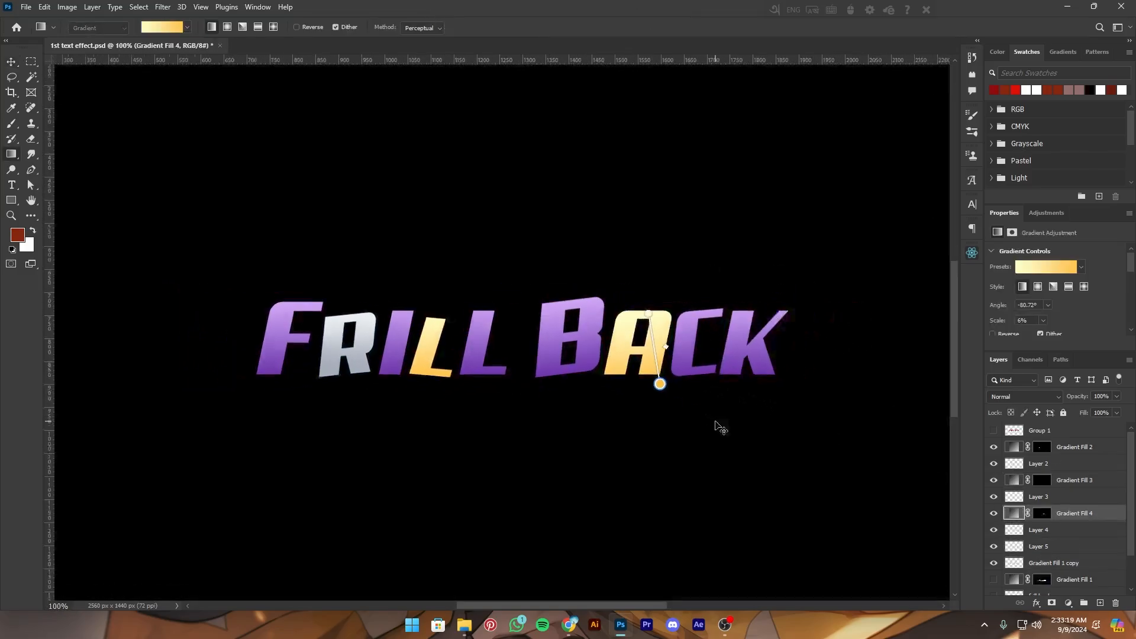
Load the K of BACK as a selection, fill it with a downward linear gradient and set that fill to the silver preset
key("ctrl+plus")
key("v")
left_click(828, 355)
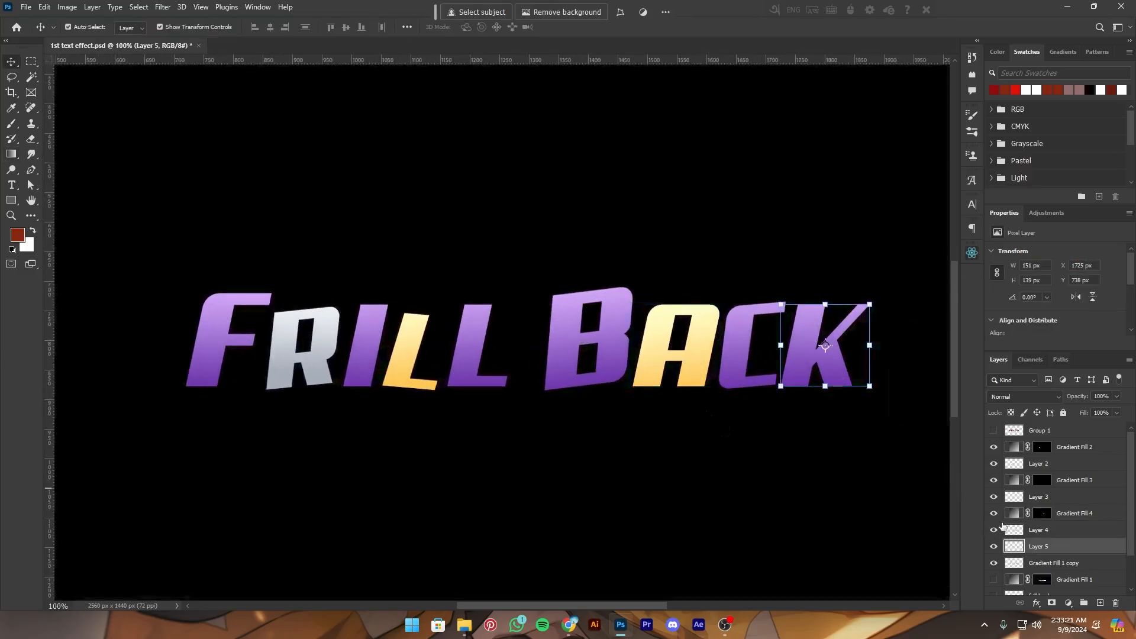
left_click(1018, 547, "ctrl")
key("g")
left_click_drag(826, 332, 832, 372)
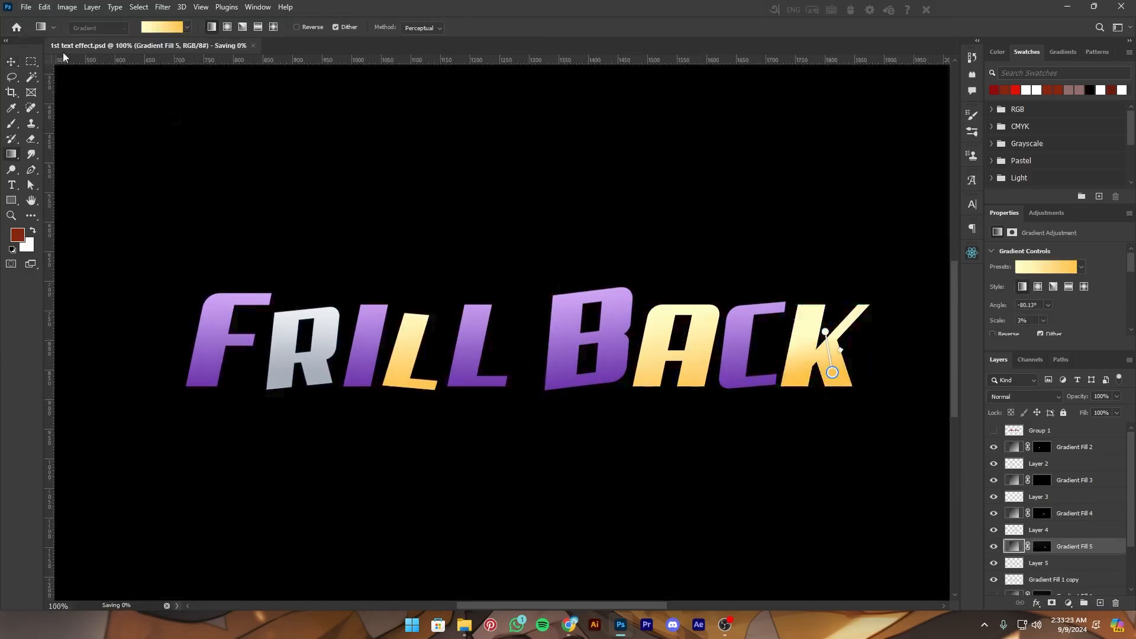
left_click(187, 27)
left_click(138, 53)
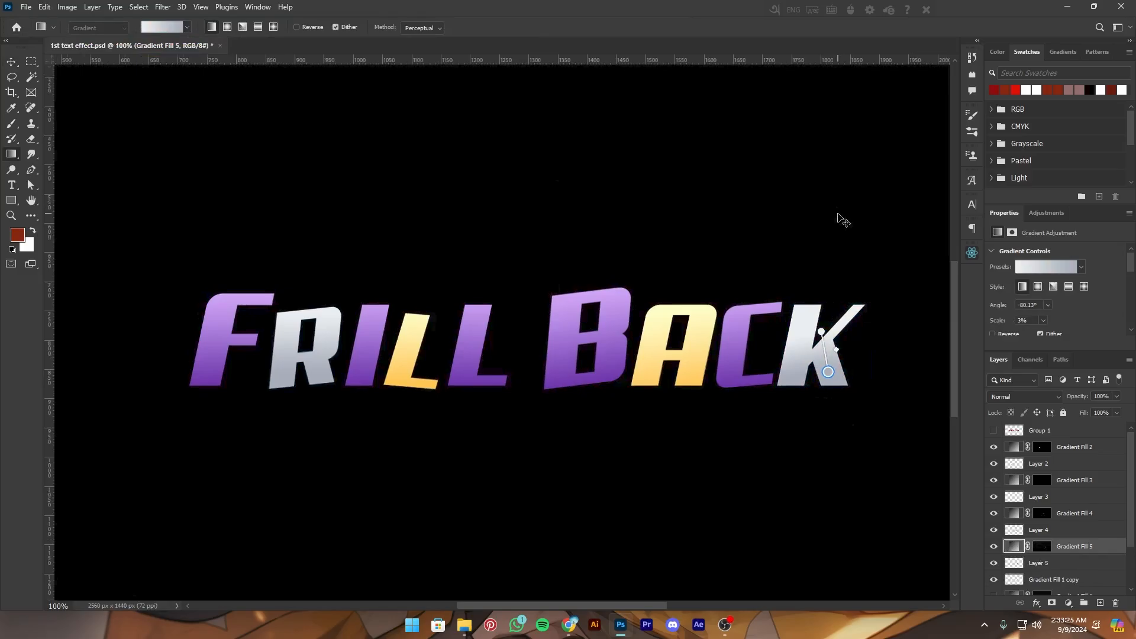
key("ctrl+minus")
key("ctrl+minus")
key("ctrl+plus")
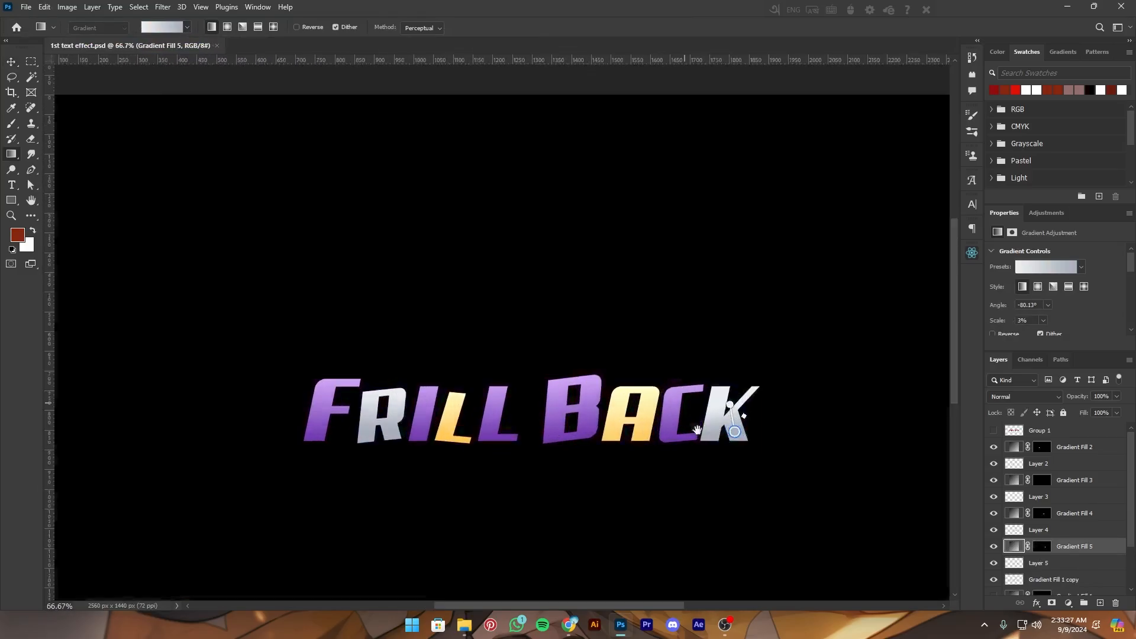
Rasterize the silver R's gradient fill layer (Gradient Fill 2) and convert it to a smart object
key("v")
left_click(1091, 453)
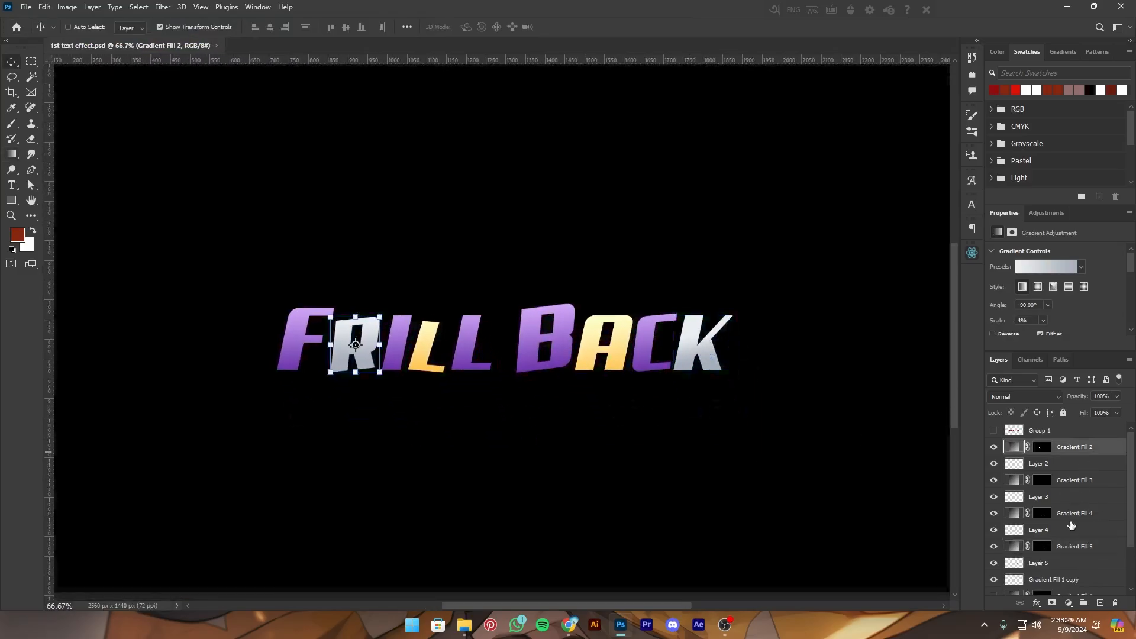
right_click(1079, 457)
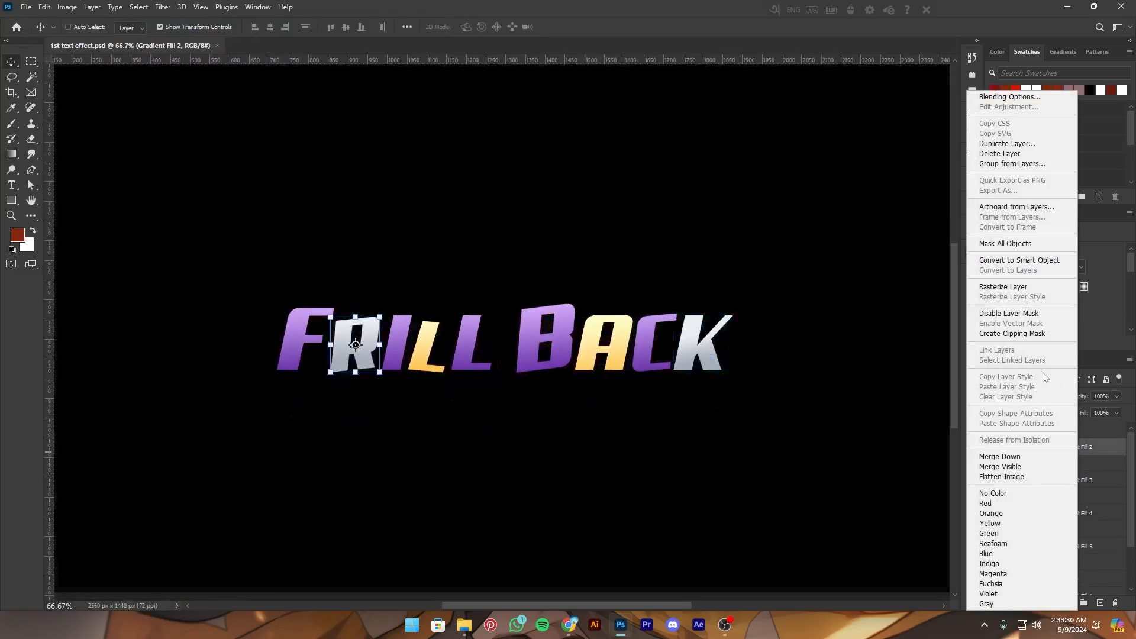
left_click(1040, 262)
right_click(1059, 447)
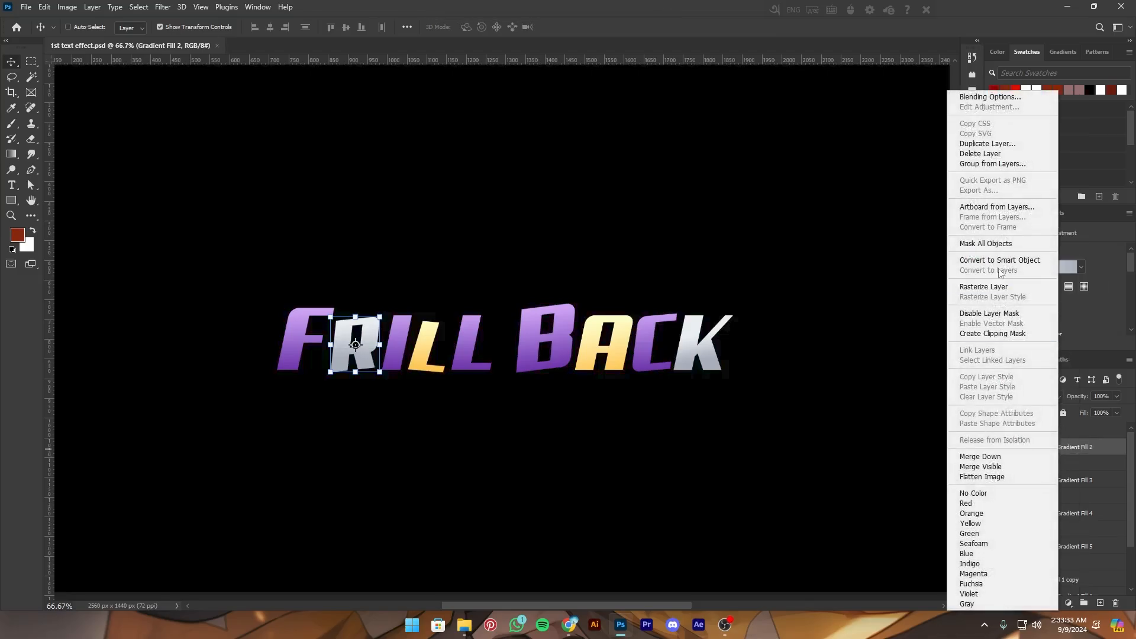
left_click(1005, 286)
right_click(1076, 447)
left_click(1082, 351)
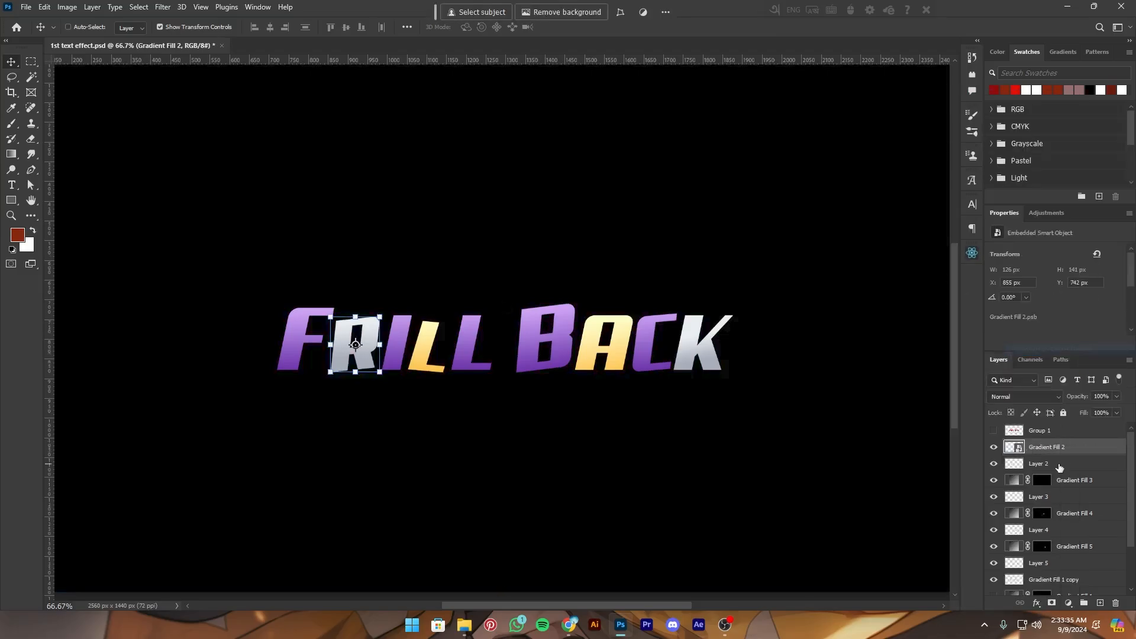
Rasterize the gold L's and gold A's gradient fill layers and convert each one to a smart object
right_click(1069, 485)
left_click(1012, 288)
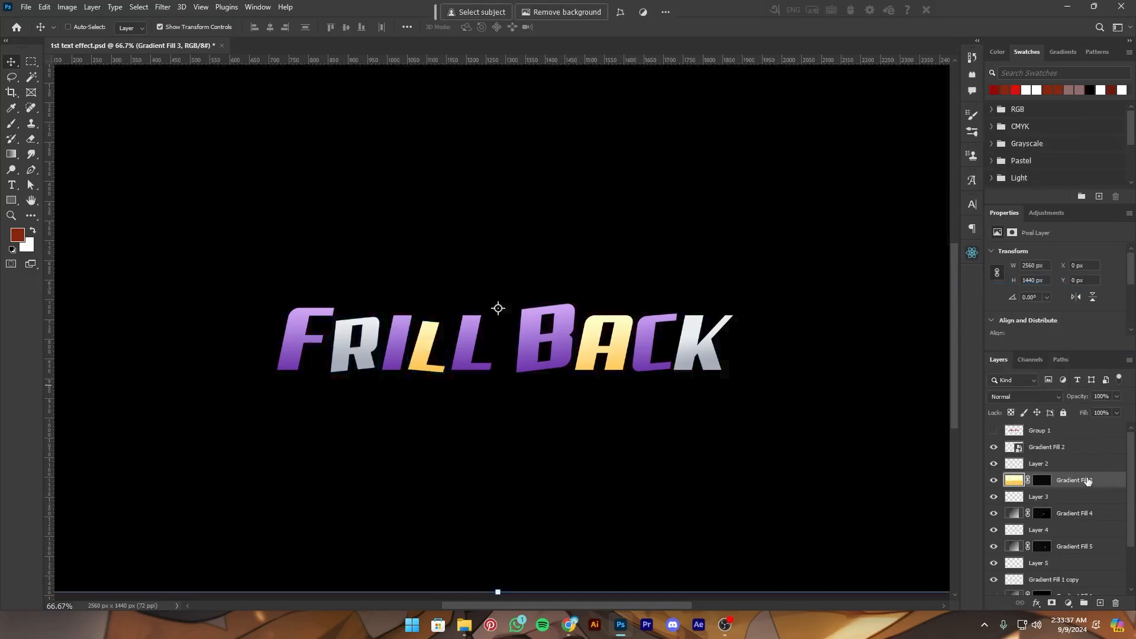
right_click(1088, 480)
left_click(1053, 383)
right_click(1074, 513)
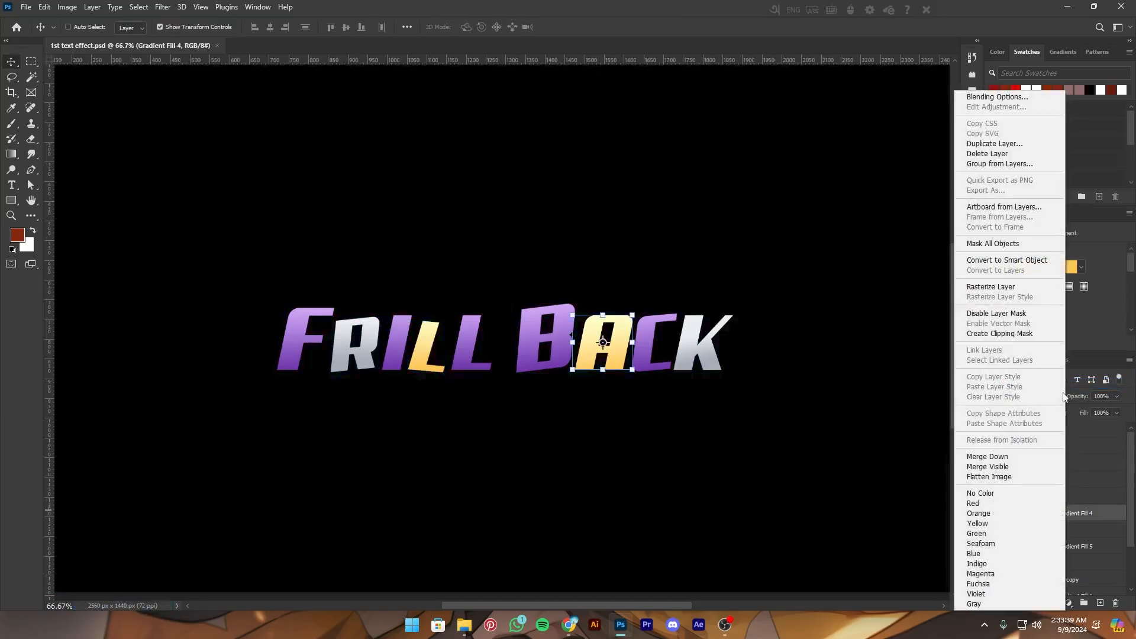
left_click(999, 287)
right_click(1059, 513)
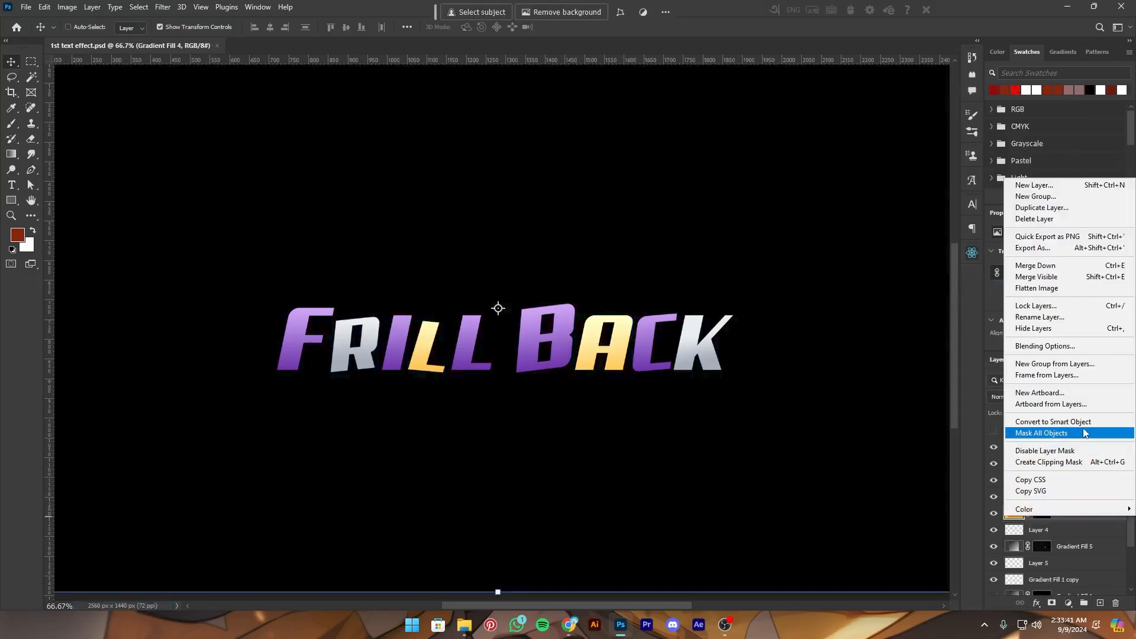
left_click(1065, 426)
Rasterize the silver K's gradient fill layer (Gradient Fill 5) and convert it to a smart object
right_click(1065, 548)
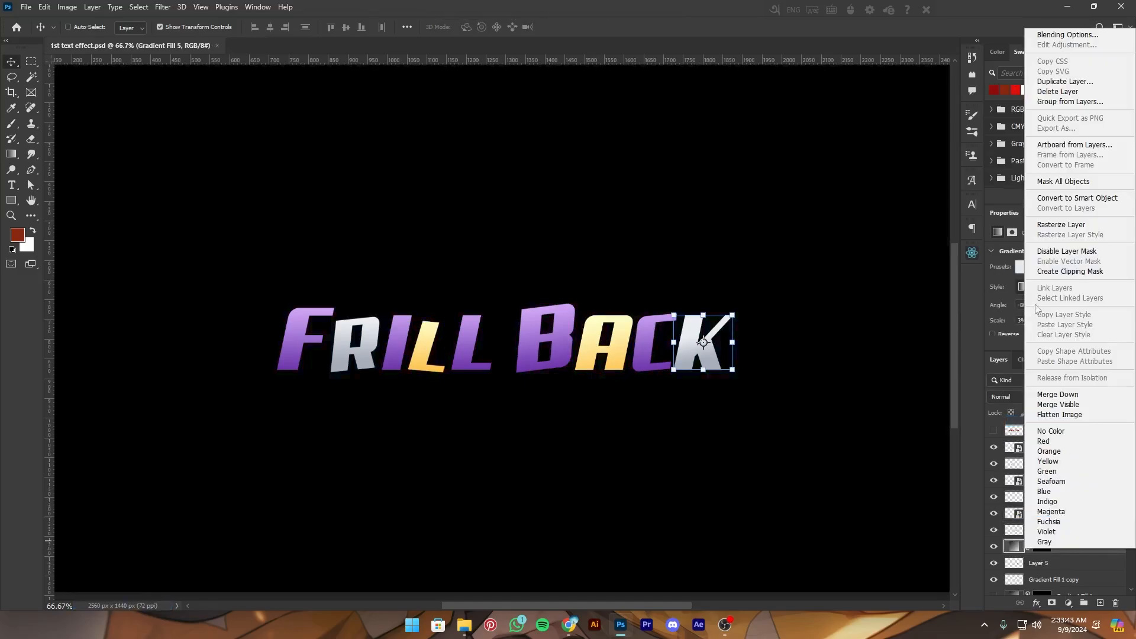
left_click(1061, 225)
right_click(1070, 546)
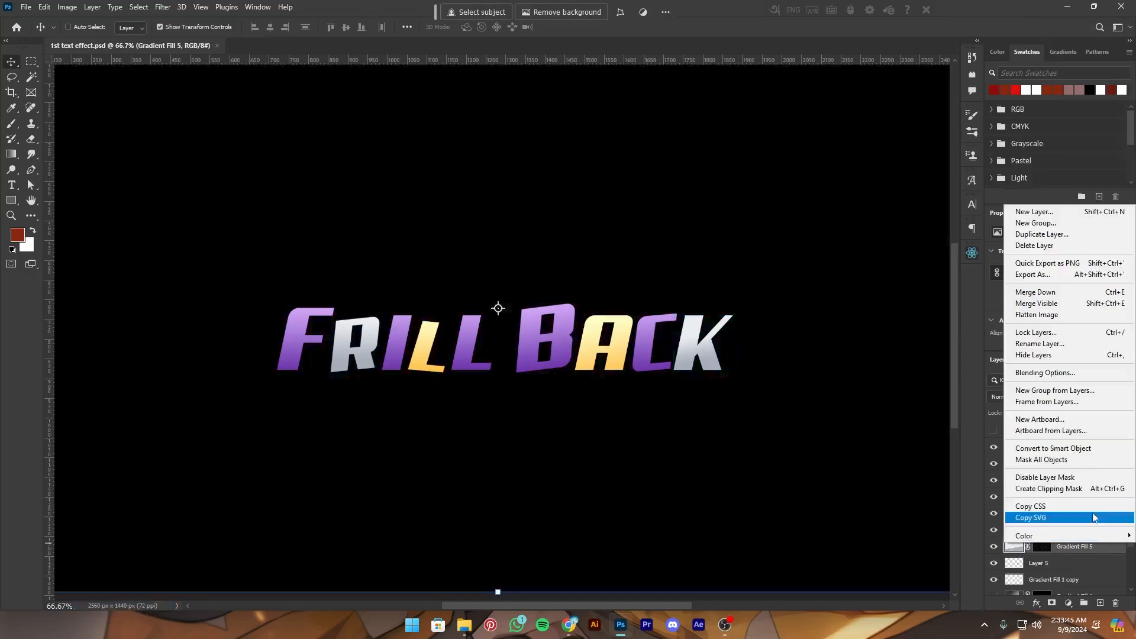
left_click(1095, 447)
Group all visible letter layers from Gradient Fill 2 to Gradient Fill 1 copy and save the document
left_click(1083, 594)
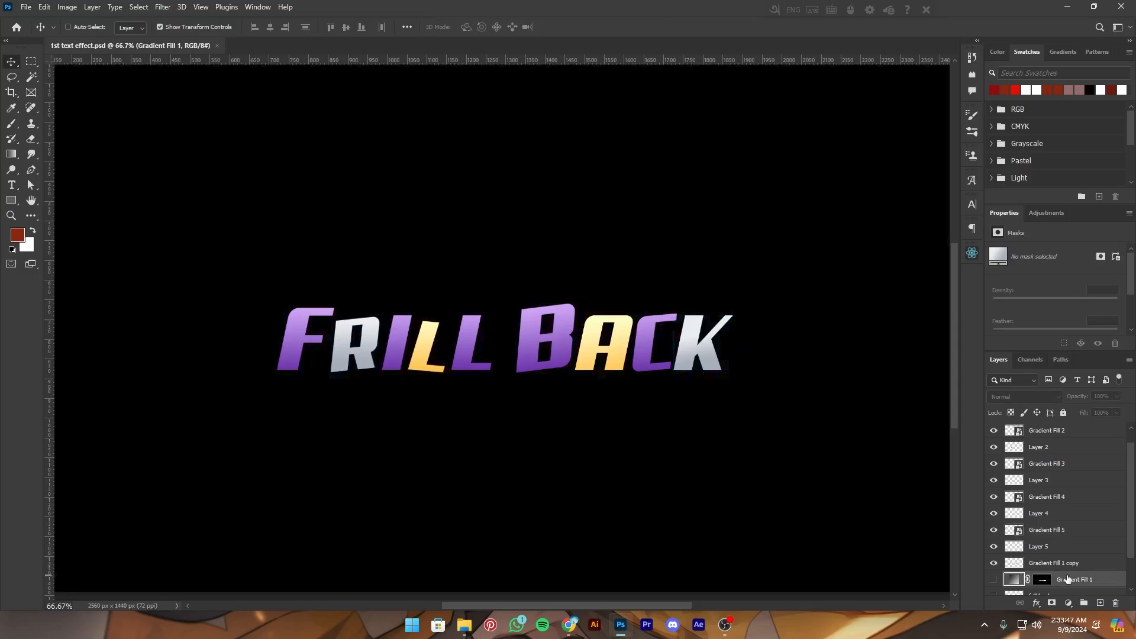
left_click(713, 346, "ctrl")
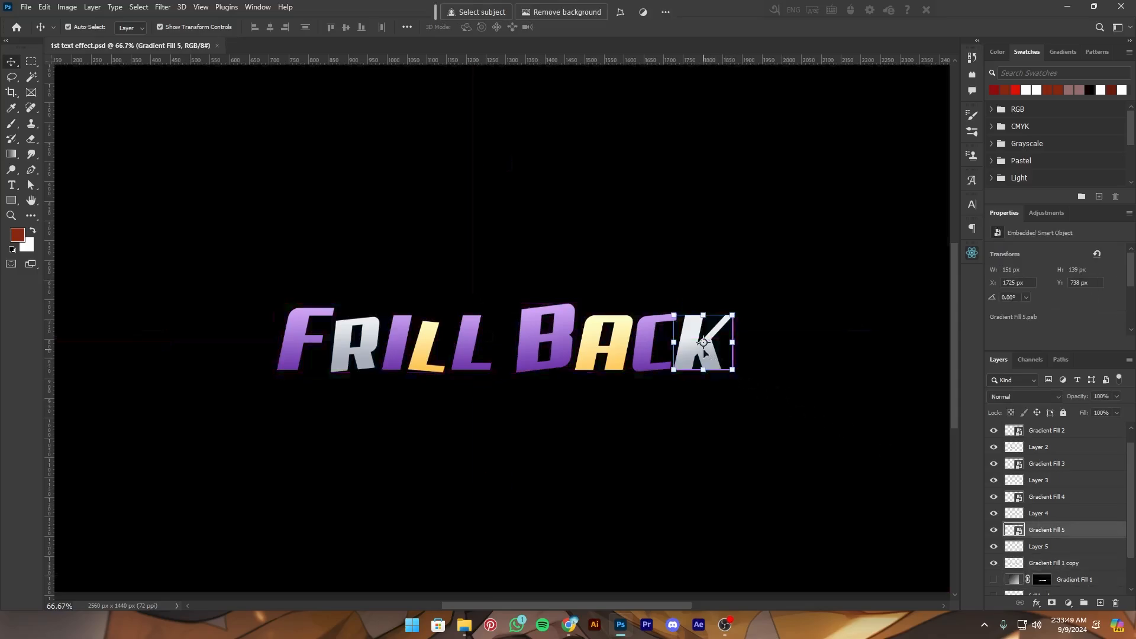
key("ctrl+minus")
key("ctrl+plus")
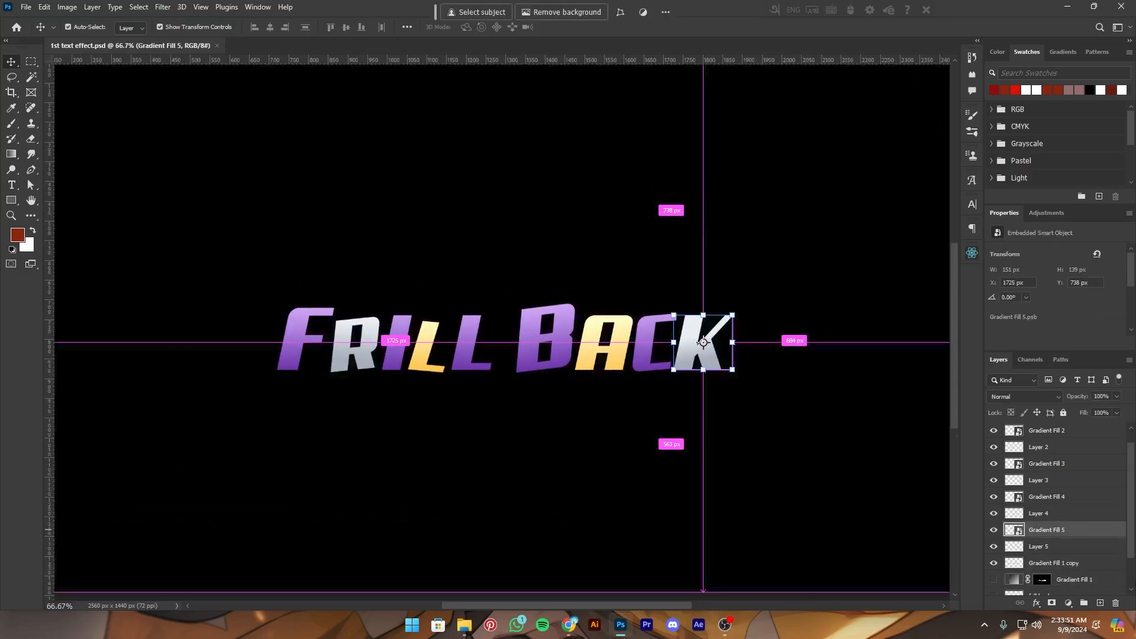
left_click(1058, 548)
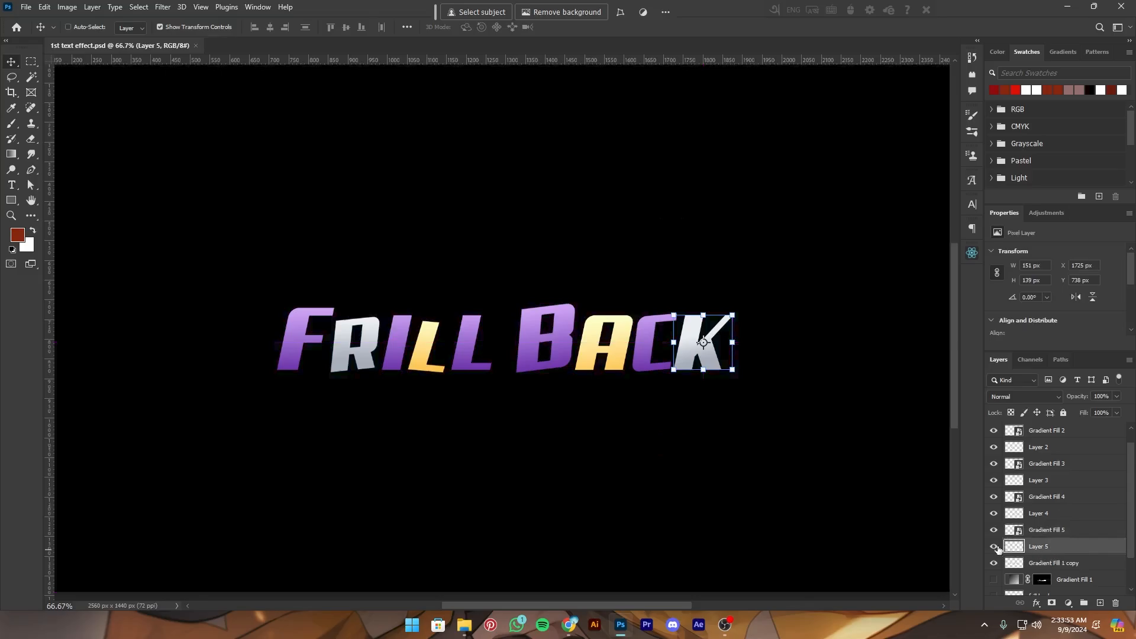
left_click(1042, 568)
scroll(1043, 497, "up", 1)
left_click(1053, 452, "shift")
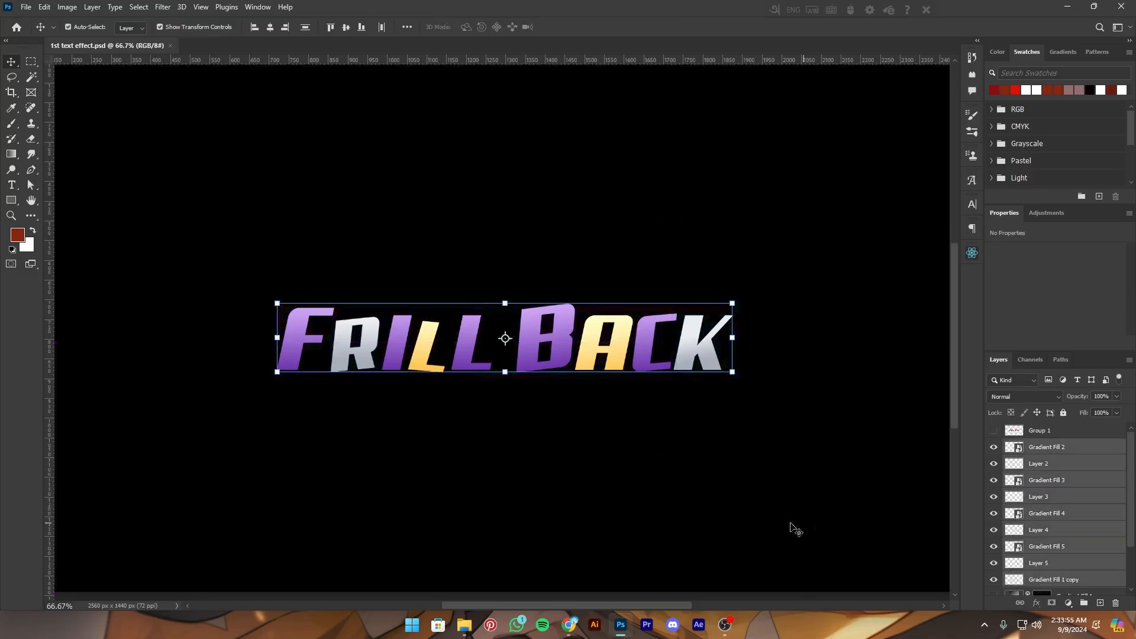
key("ctrl+g")
key("ctrl+s")
Duplicate the letter group and merge the original lower group into a single layer
key("ctrl+j")
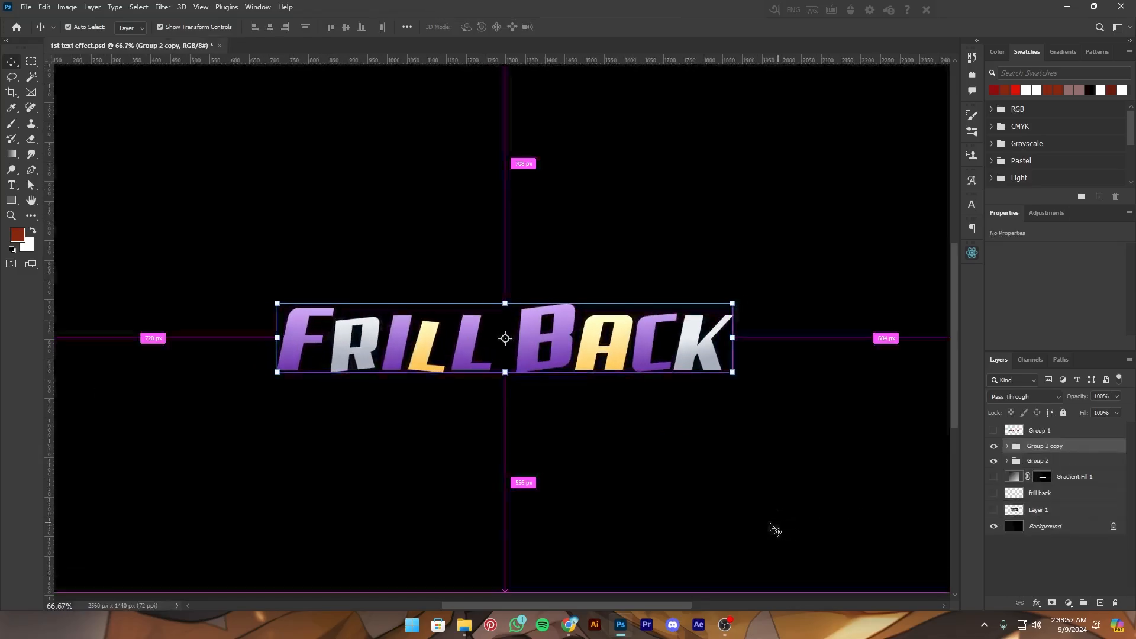
right_click(1036, 460)
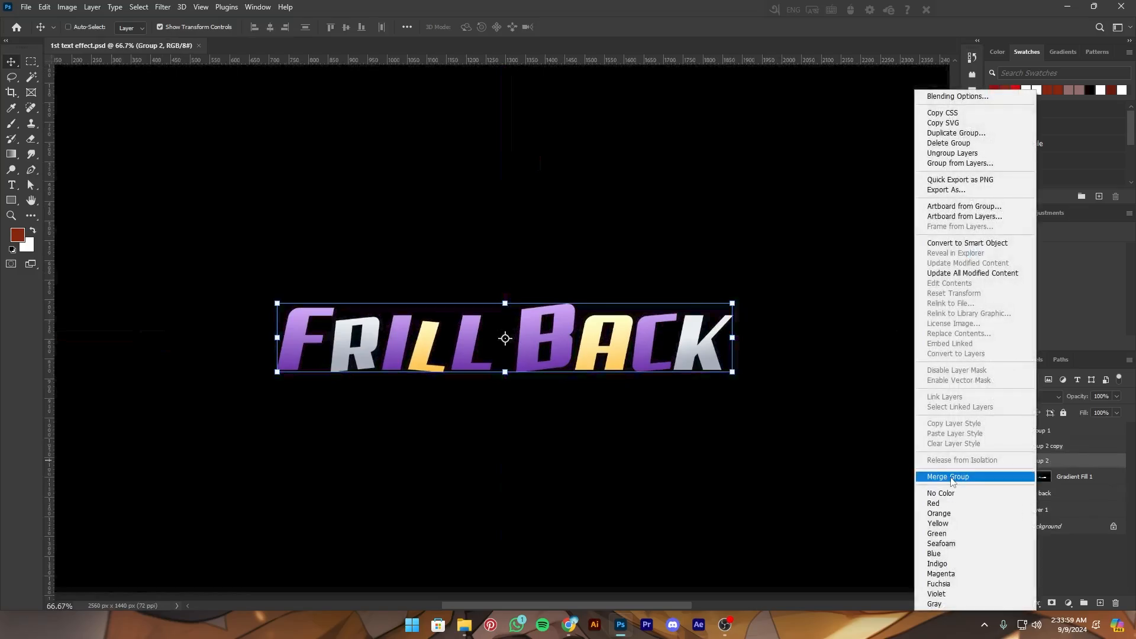
left_click(1001, 479)
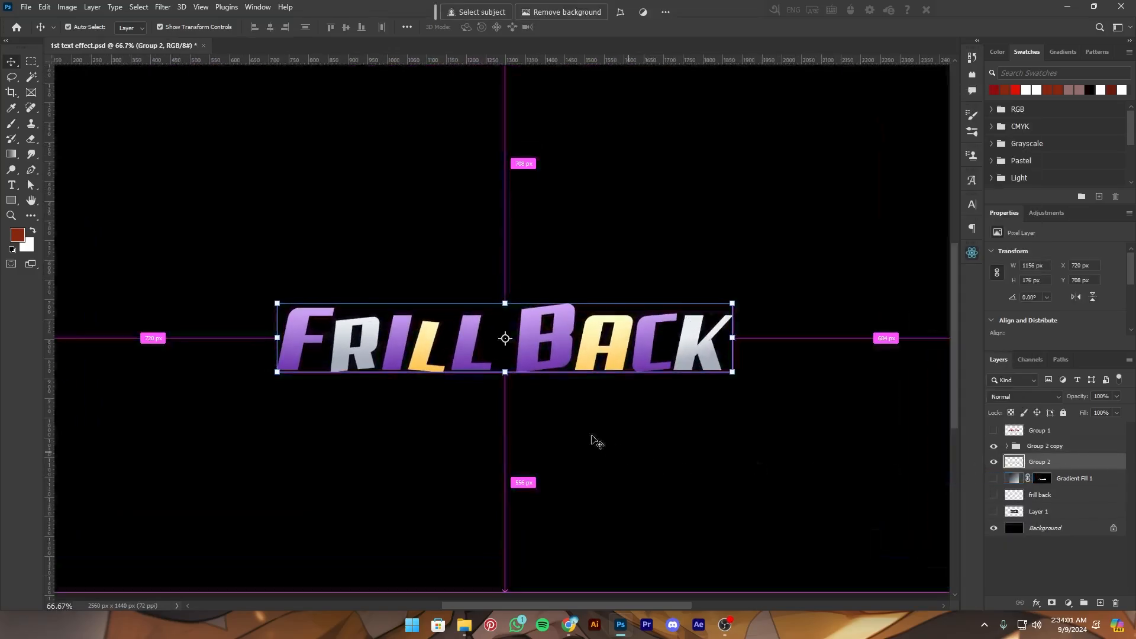
Rotate the merged lower FRILL BACK layer slightly counter-clockwise behind the letter group
key("ctrl+t")
left_click_drag(743, 338, 746, 329)
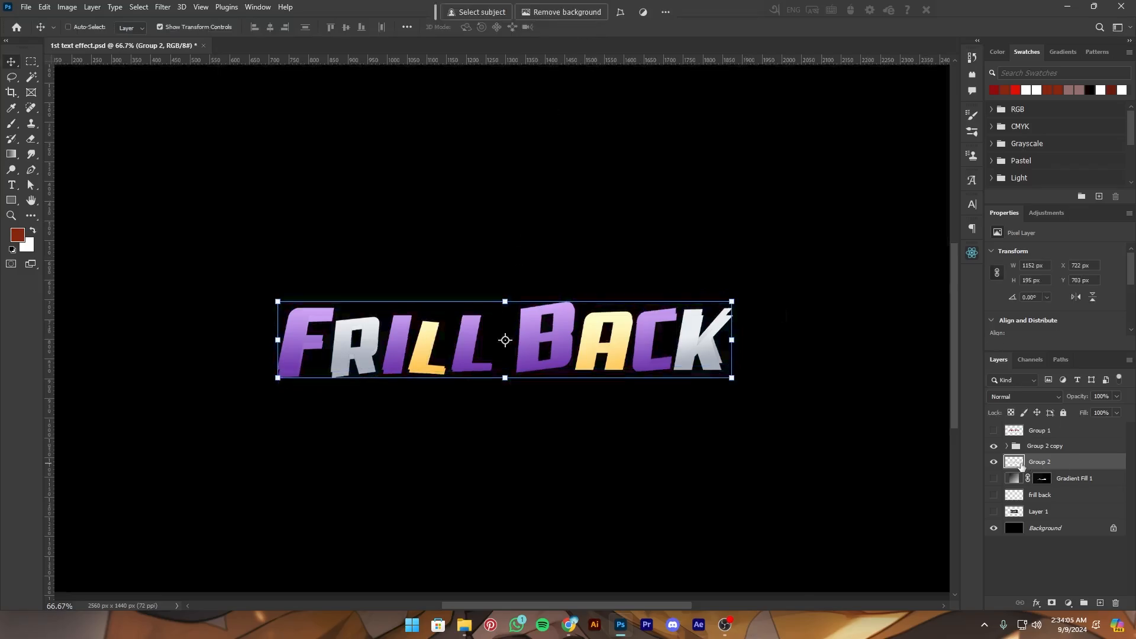
left_click(586, 27)
Fill the rotated lower lettering with a silver linear gradient, extend it straight down below the letters and save the document
key("g")
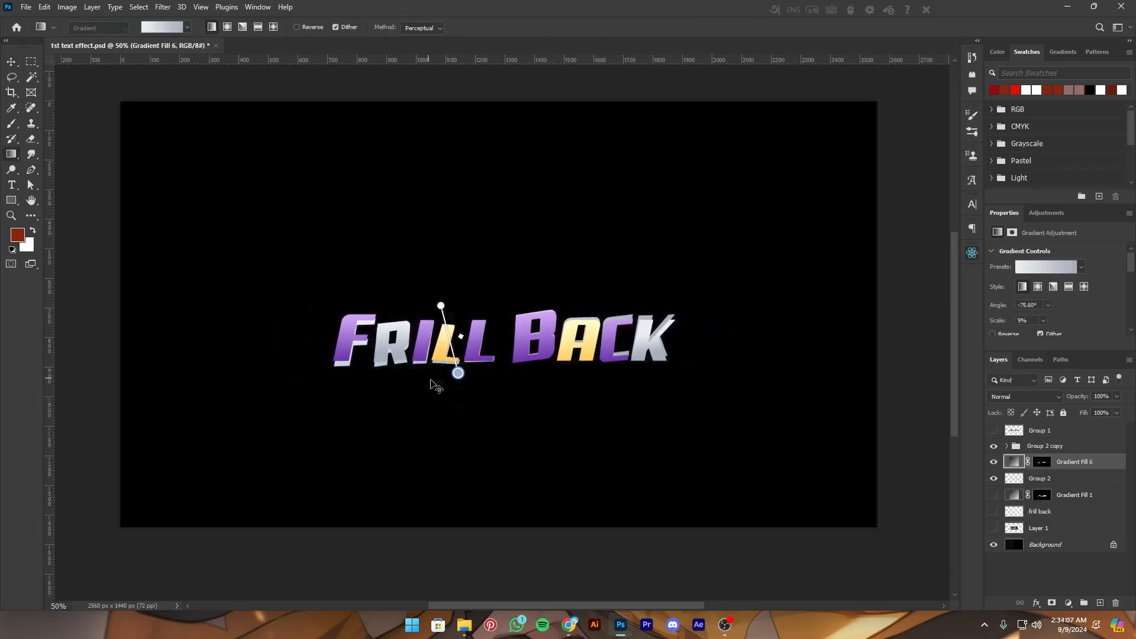
key("ctrl+s")
key("ctrl+plus")
key("ctrl+plus")
left_click_drag(610, 425, 591, 477)
key("ctrl+s")
Set the start colour of the lower lettering's gradient fill to dark grey 171819
scroll(1099, 256, "down", 3)
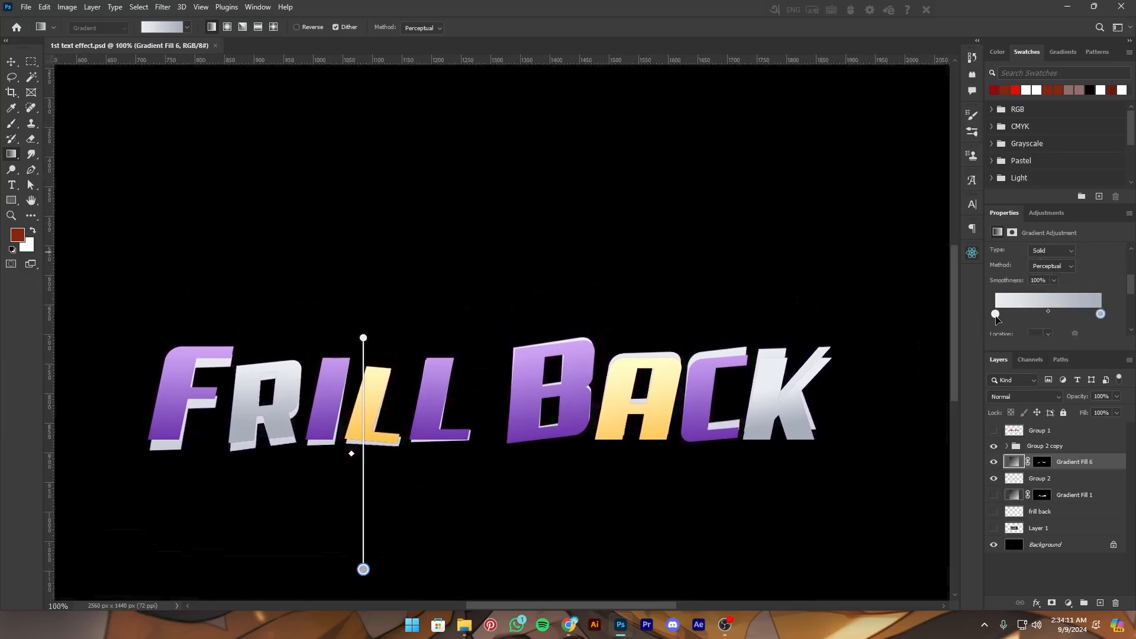
double_click(996, 314)
mouse_move(830, 470)
left_mouse_down()
mouse_move(822, 529)
mouse_move(829, 516)
left_mouse_up()
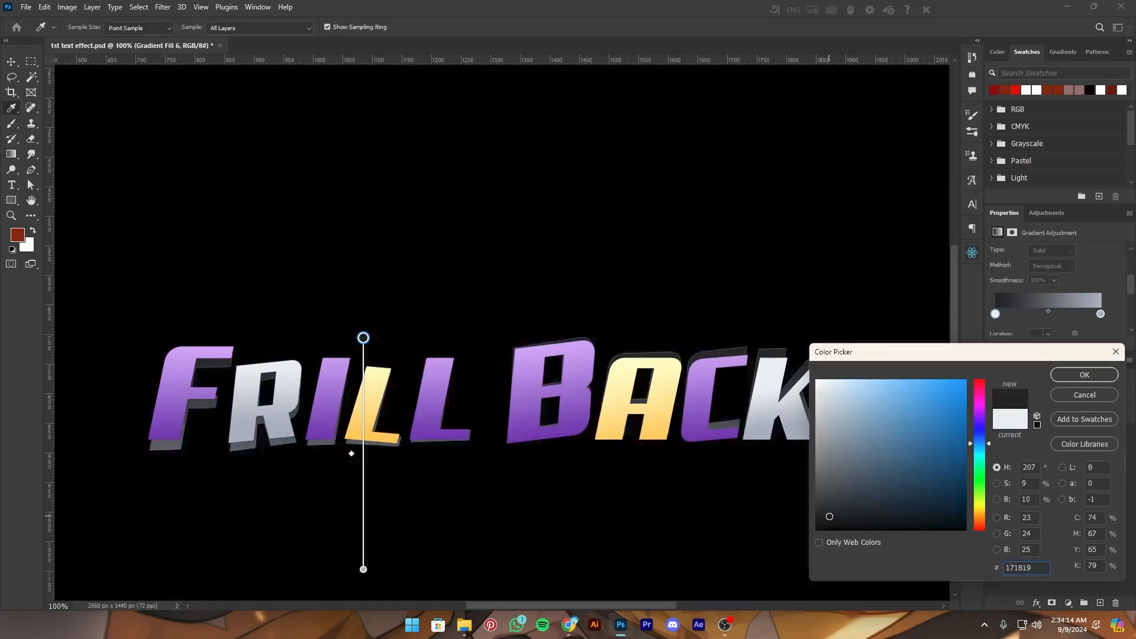
left_click(1075, 377)
Extend the end point of the dark-to-silver gradient further below the letters and save the document
key("ctrl+minus")
left_click(410, 429)
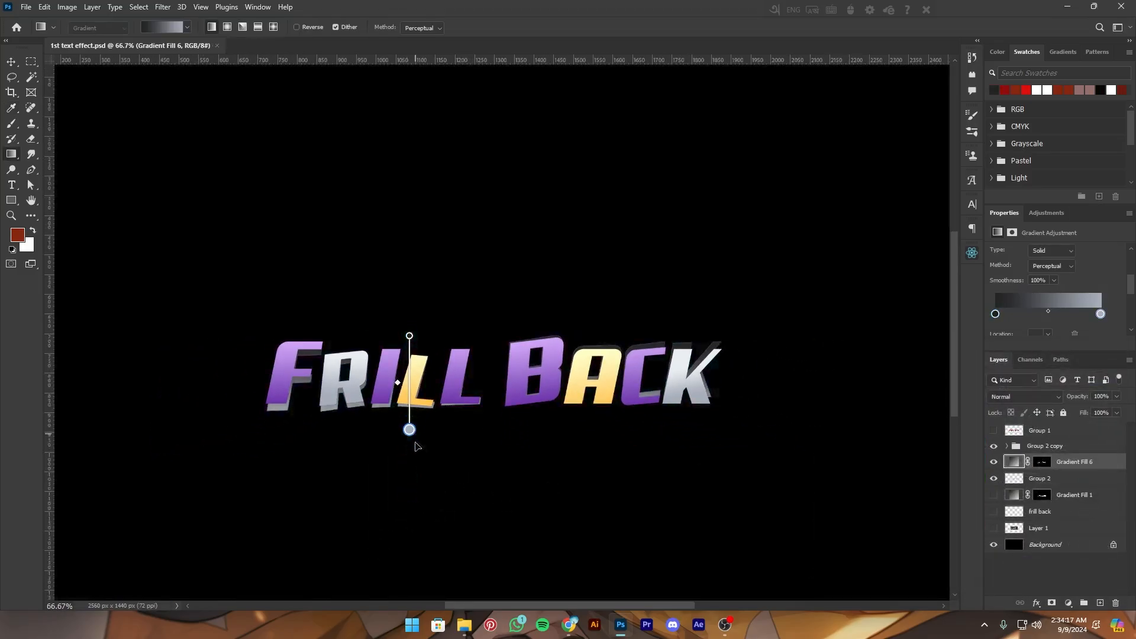
left_click_drag(410, 429, 409, 456)
key("ctrl+plus")
key("ctrl+minus")
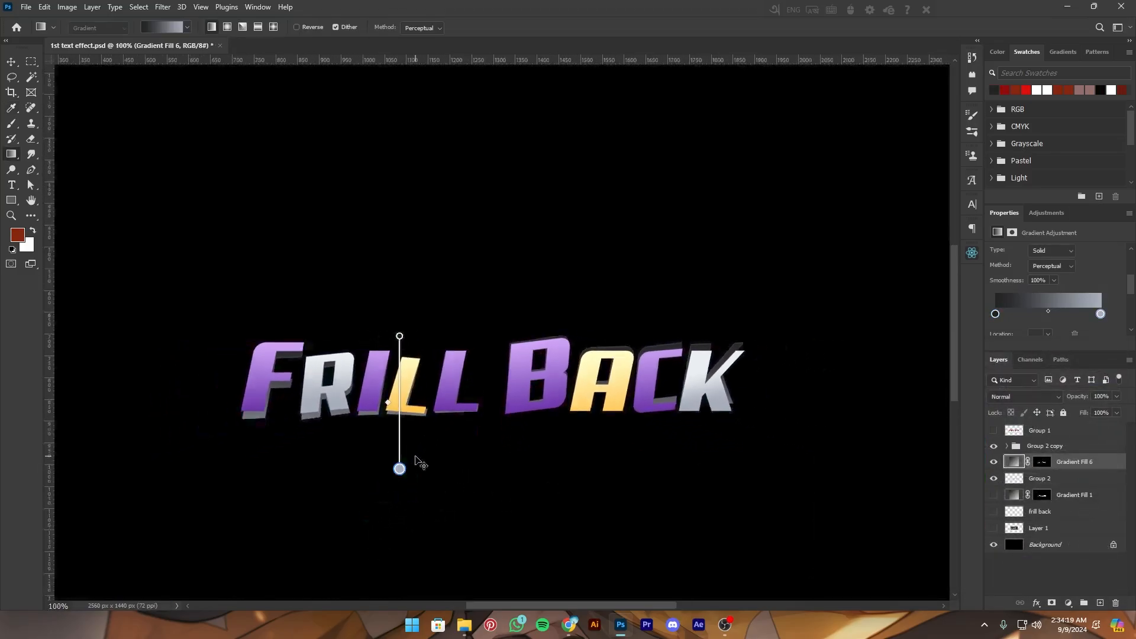
key("ctrl+minus")
key("ctrl+plus")
key("ctrl+s")
Duplicate the Group 2 copy letter group and merge the duplicate into a single layer
left_click_drag(298, 436, 462, 449)
key("v")
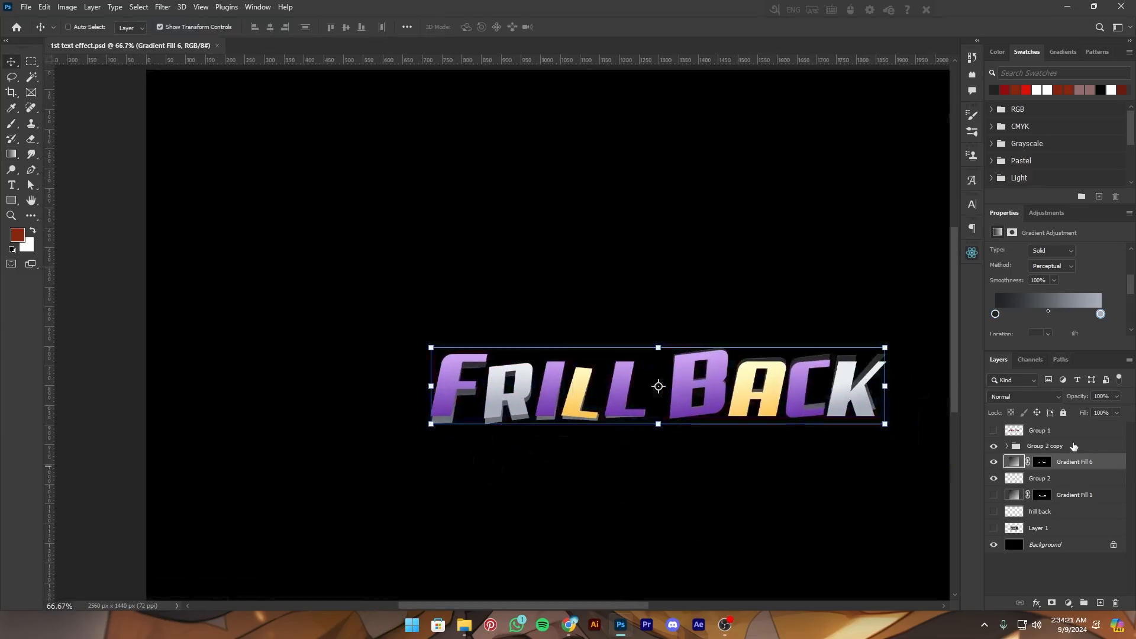
left_click(1074, 446)
key("ctrl+plus")
key("ctrl+j")
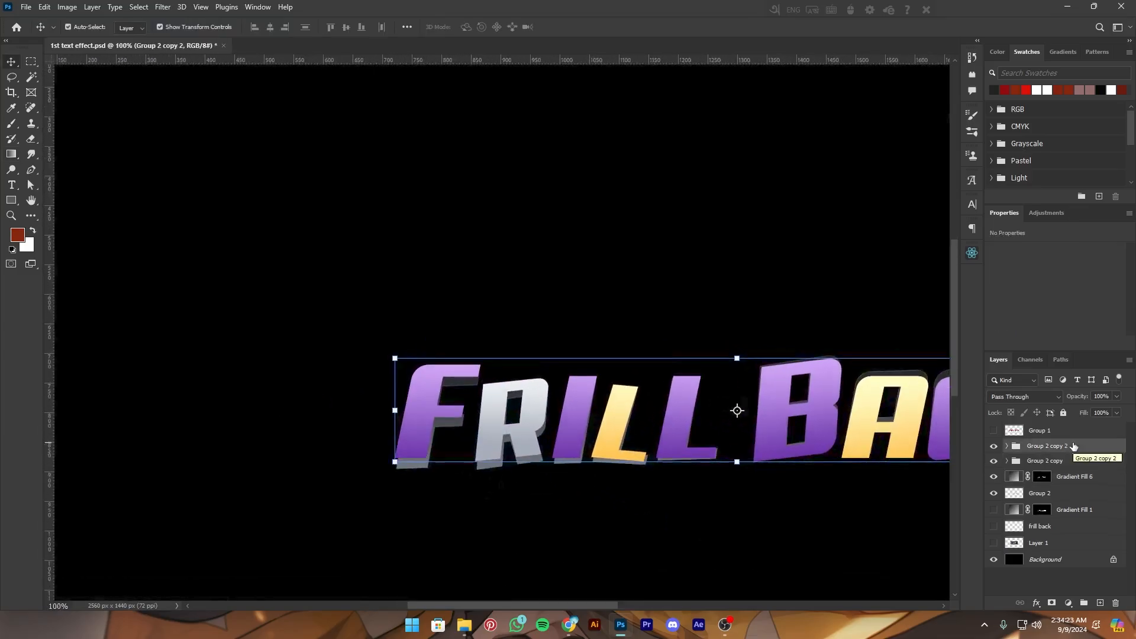
key("ctrl+minus")
right_click(1072, 447)
left_click(1000, 477)
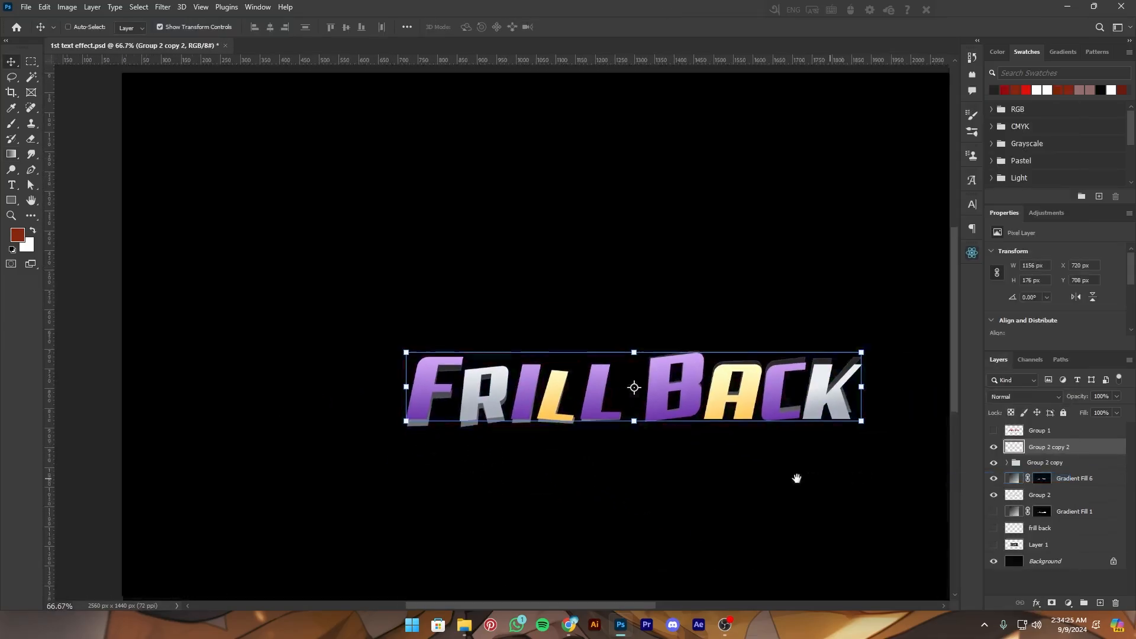
Load the merged Group 2 copy 2 lettering as a selection and activate the marquee tool
key("ctrl+plus")
left_click(1012, 451, "ctrl")
key("m")
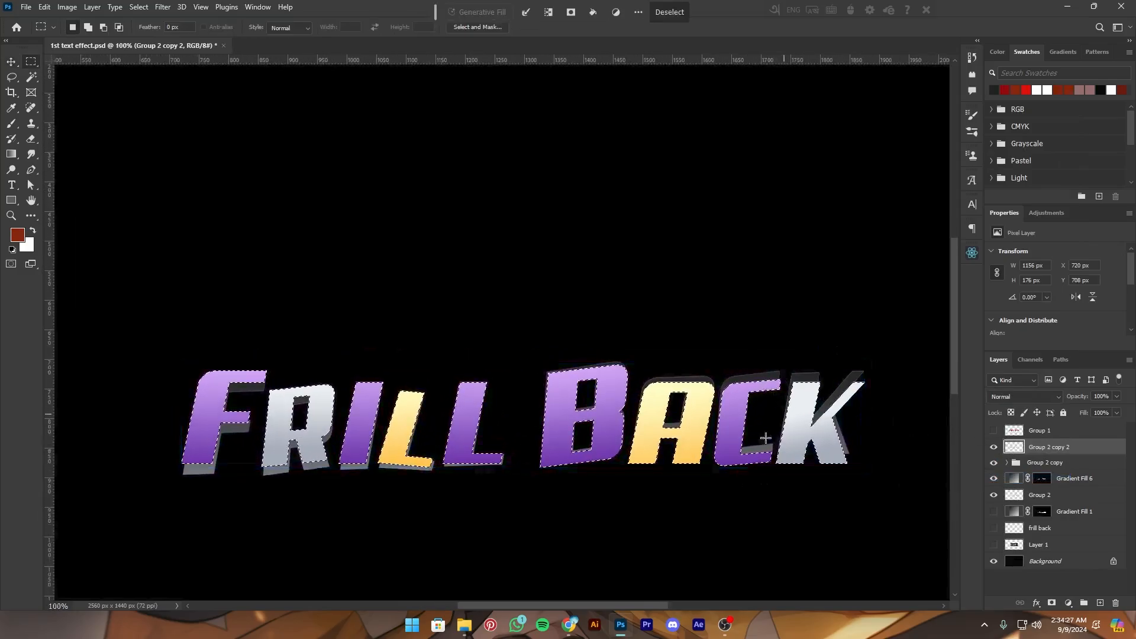
Try to contract the lettering selection by 5 pixels
left_click(142, 7)
mouse_move(237, 187)
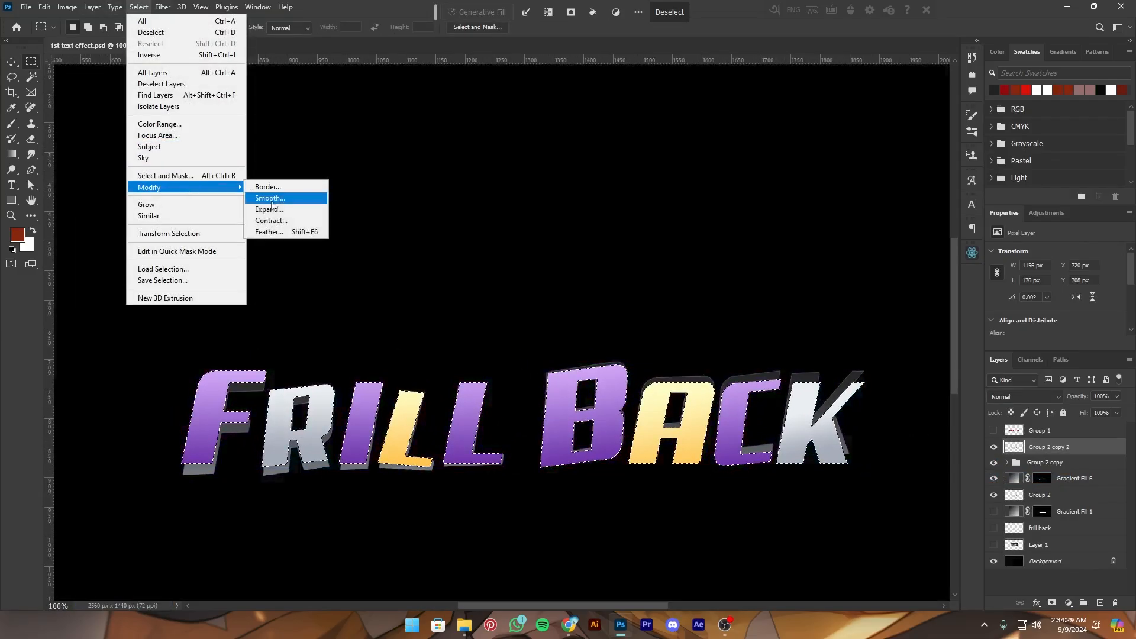
left_click(269, 220)
key("BackSpace")
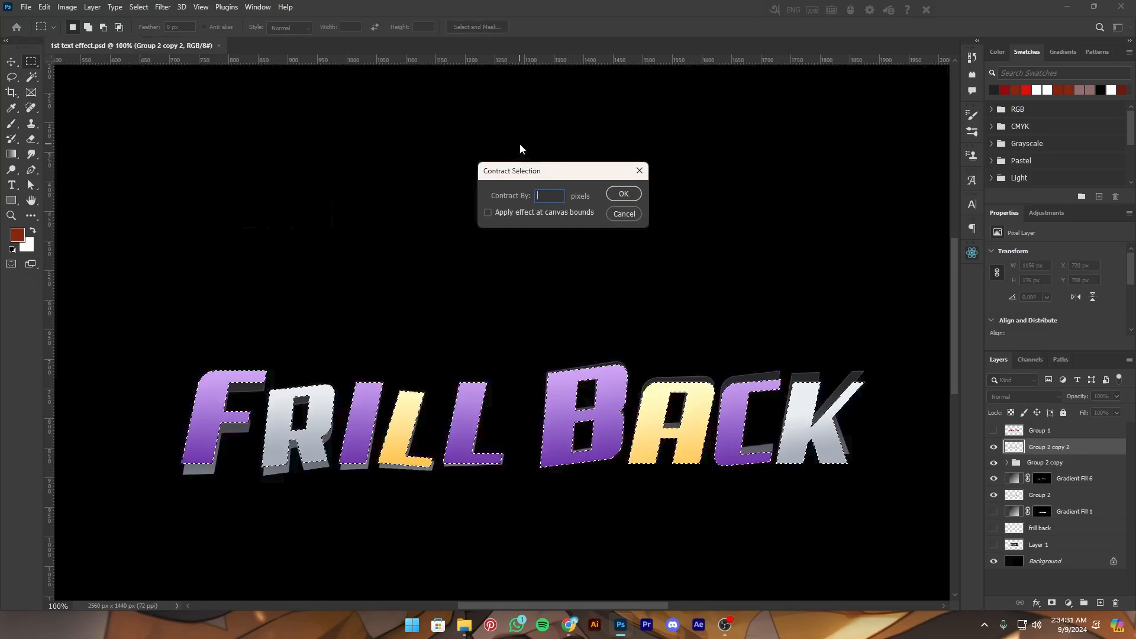
type("5")
key("Return")
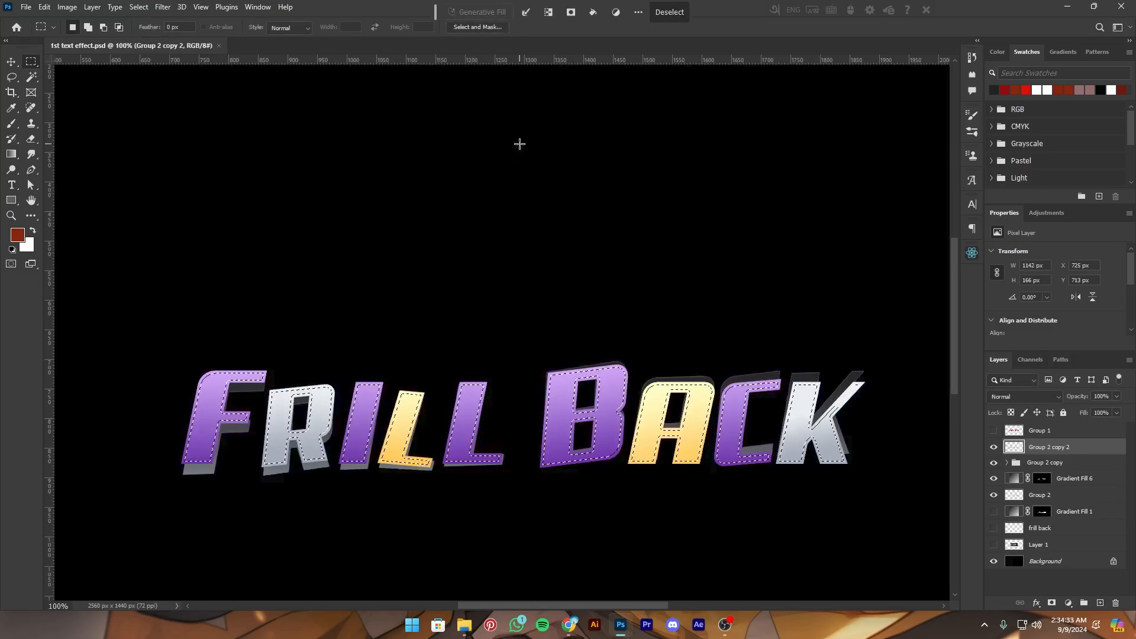
Contract the full lettering selection by 3 pixels
key("ctrl+plus")
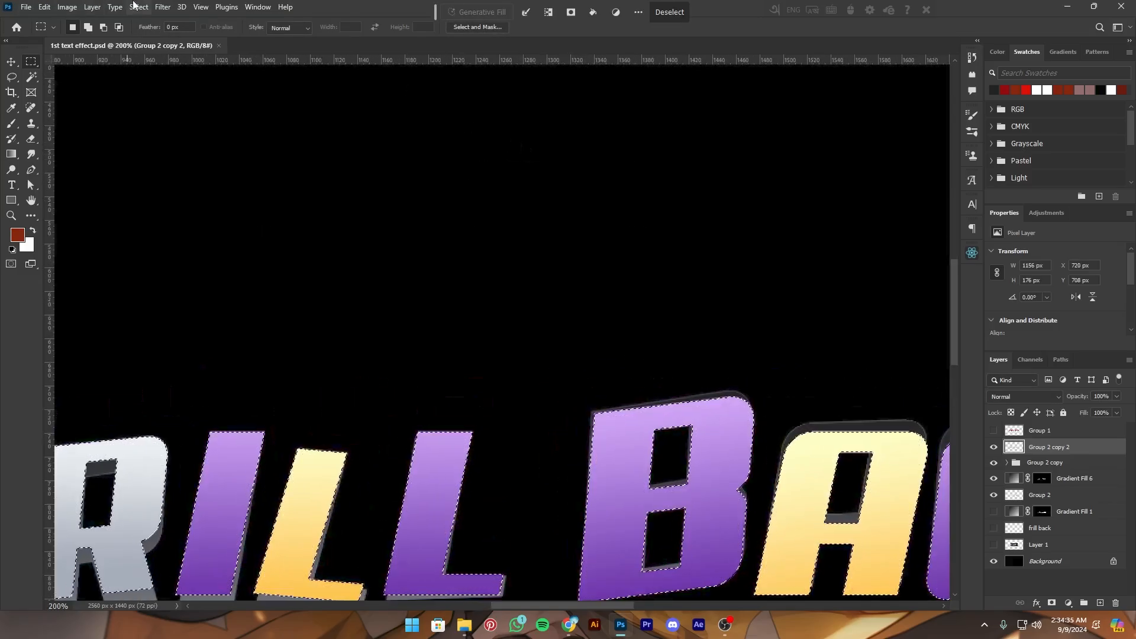
left_click(139, 6)
mouse_move(178, 187)
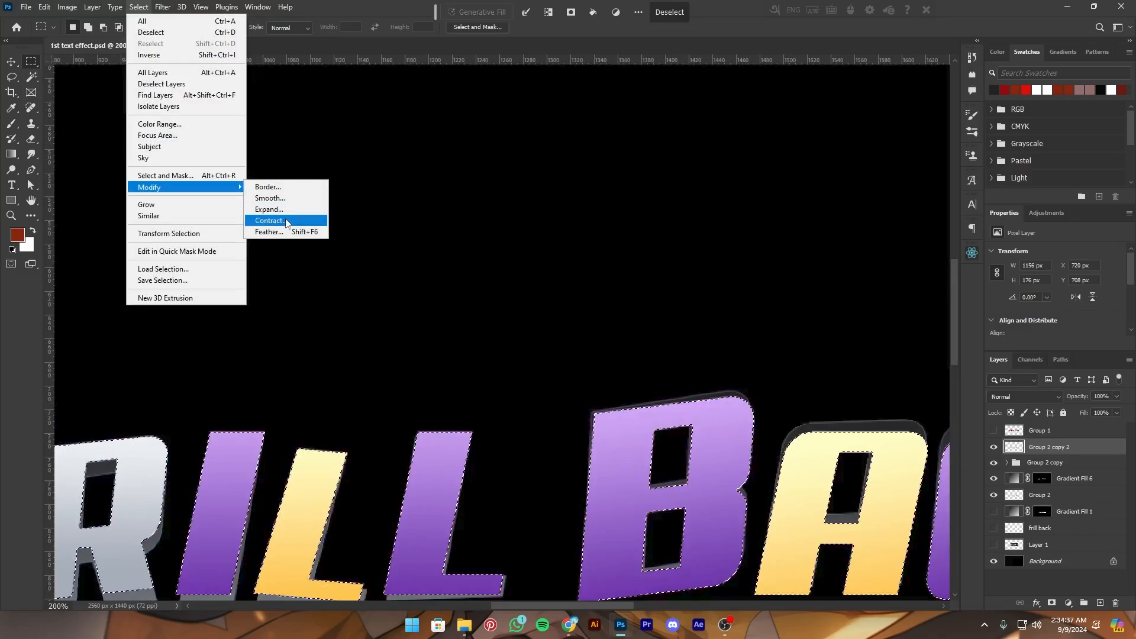
left_click(270, 222)
type("5")
key("Return")
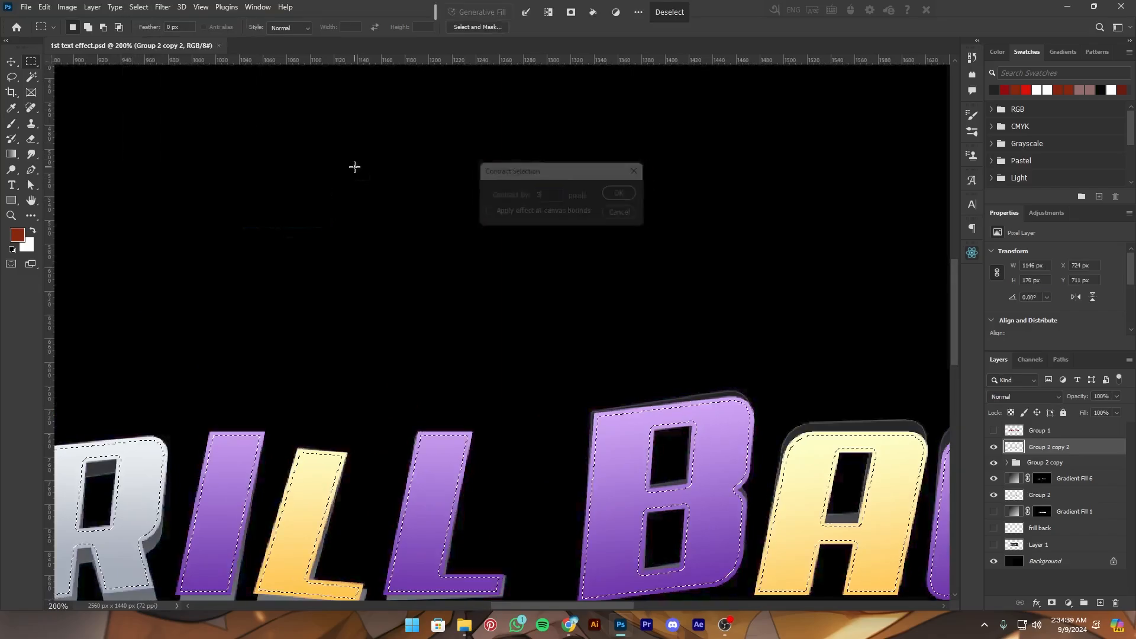
Invert the contracted lettering selection and copy the outer letter edges to a new layer
key("ctrl+minus")
key("ctrl+minus")
right_click(378, 240)
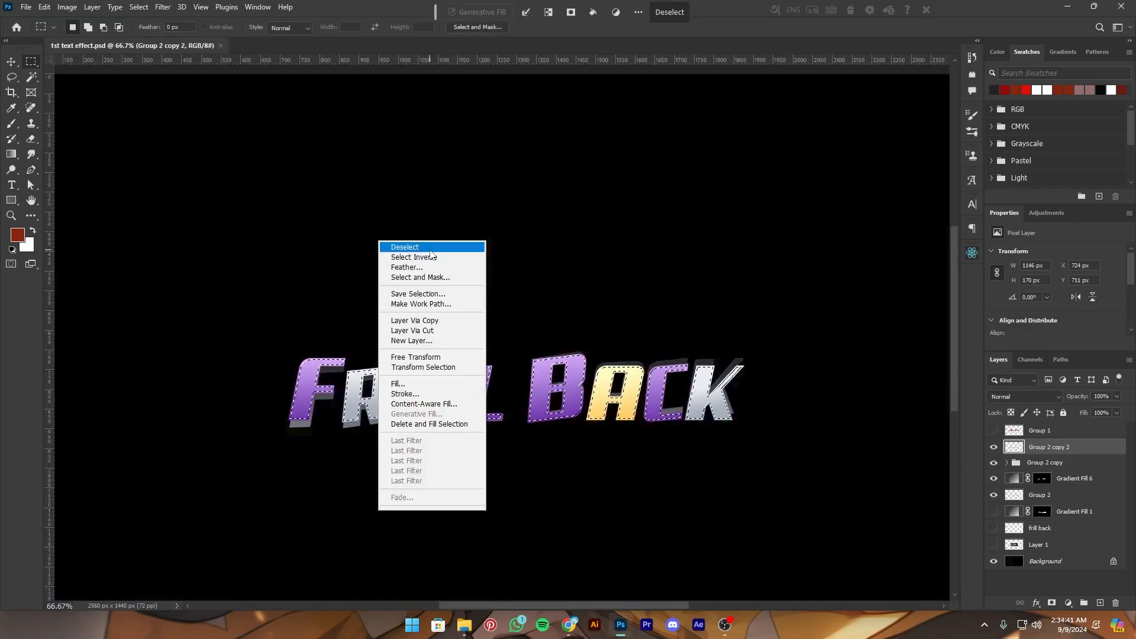
left_click(433, 257)
right_click(433, 257)
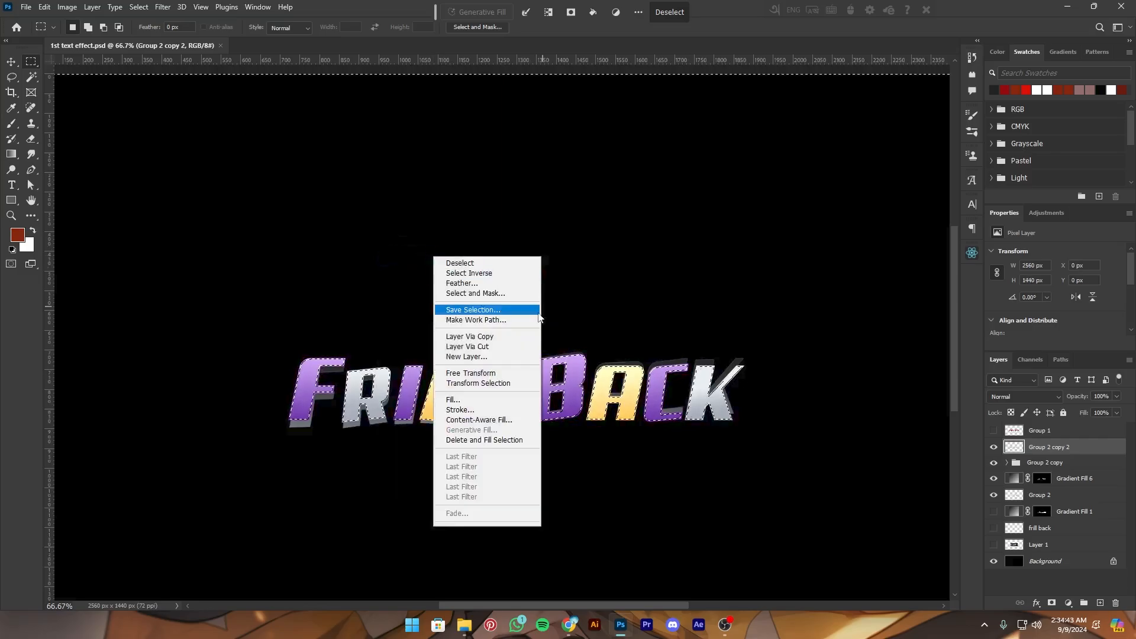
left_click(511, 333)
key("v")
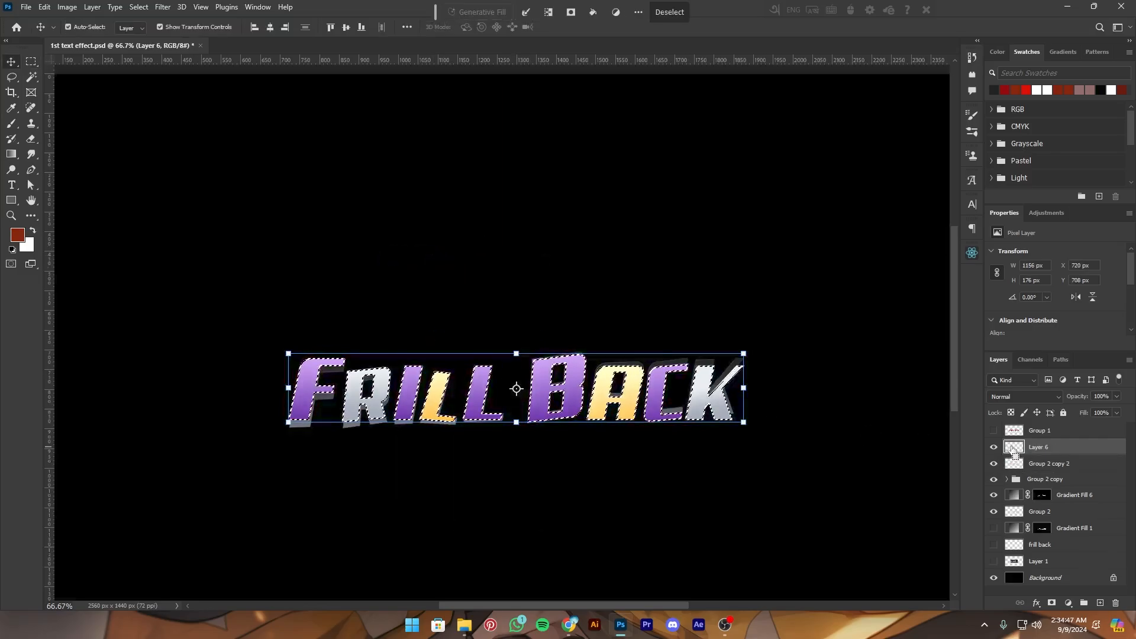
Turn the letter-edge outlines on Layer 6 white and clear the selection
key("ctrl+plus")
key("ctrl+minus")
key("ctrl+minus")
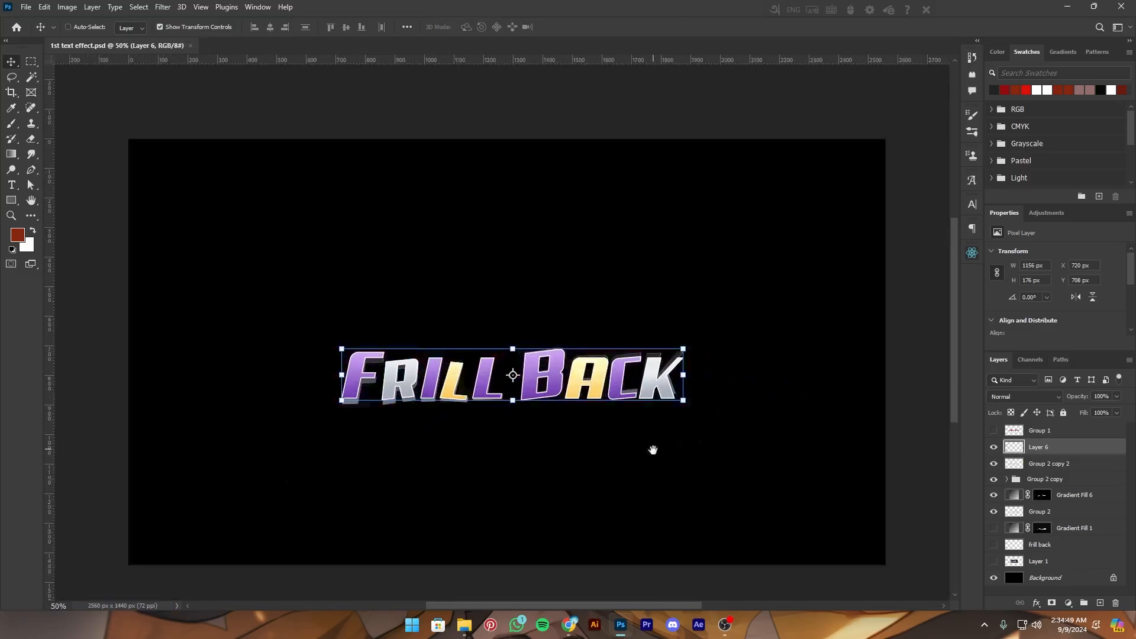
key("ctrl+plus")
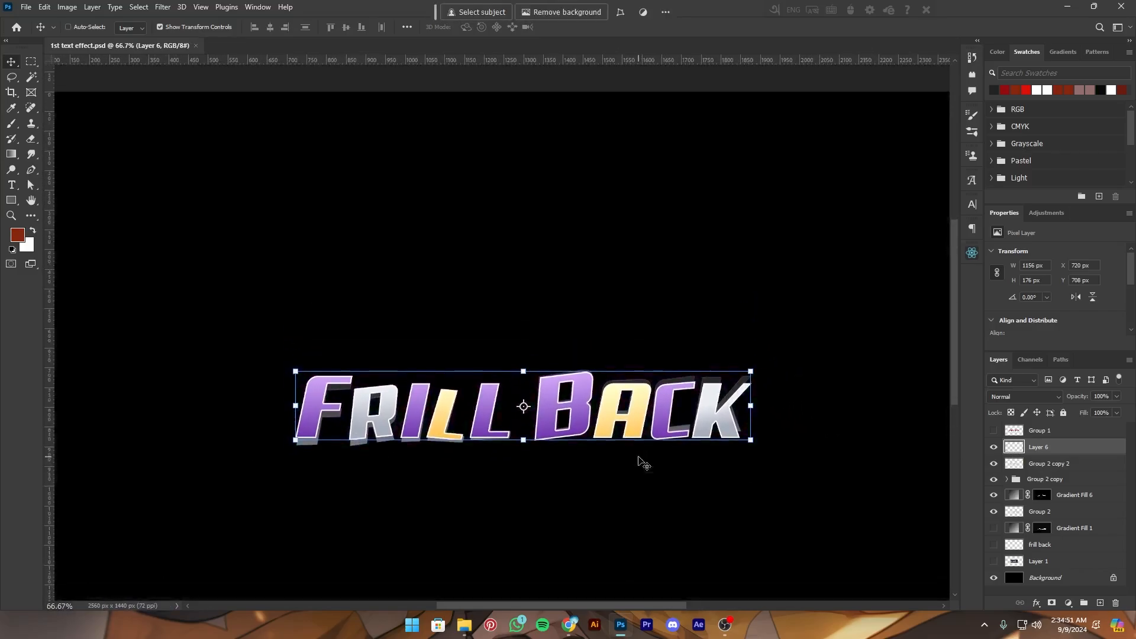
key("ctrl+plus")
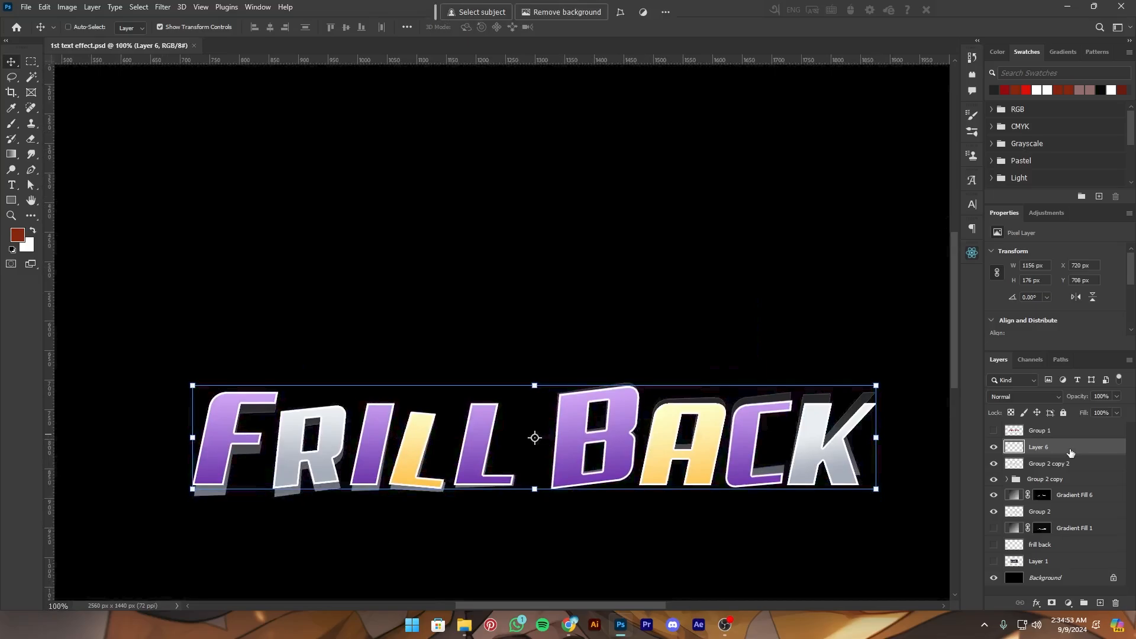
Move the white outline layer up 10 px relative to the lettering
key("shift+Up")
key("ctrl+minus")
key("ctrl+minus")
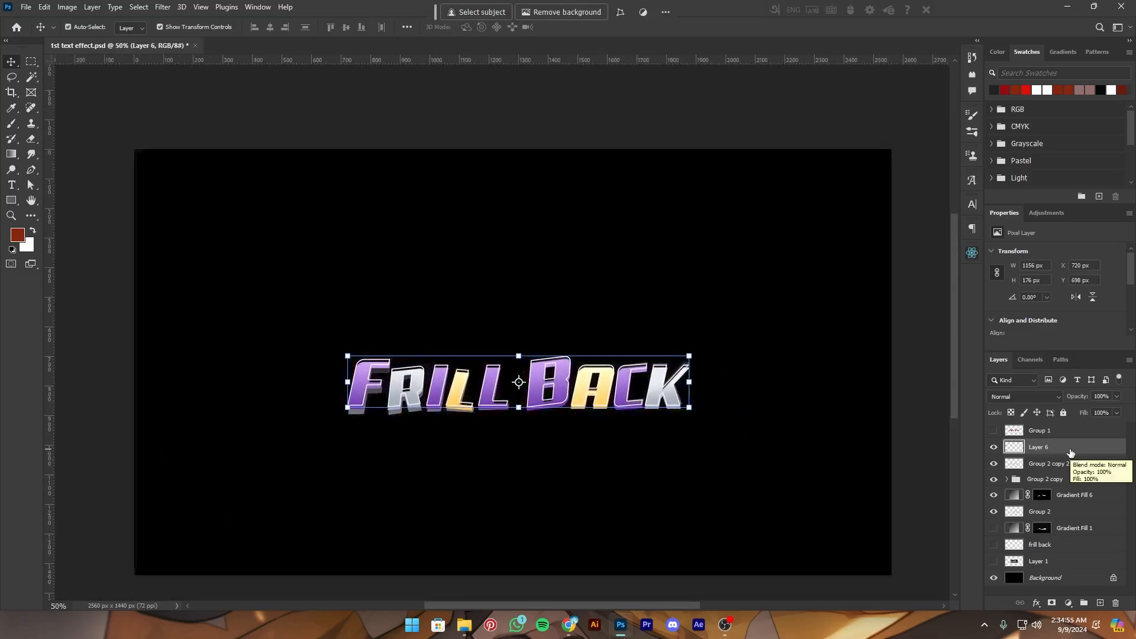
key("ctrl+plus")
key("ctrl+plus")
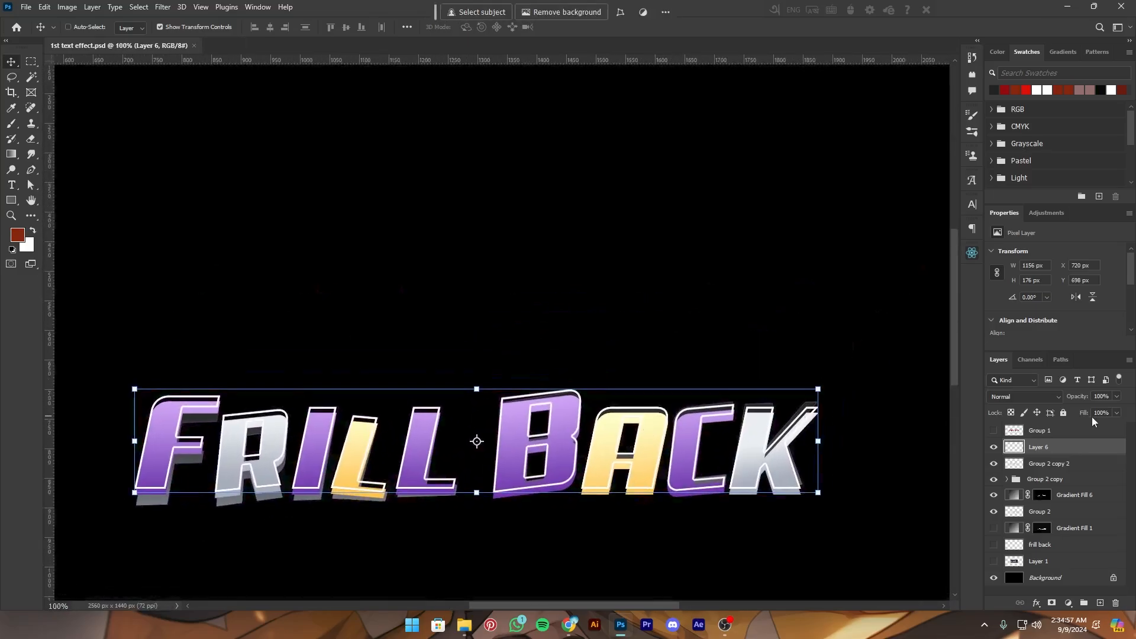
Add a drop shadow with 3 px distance and a Bevel & Emboss effect to the white outline layer
right_click(1059, 453)
left_click(1054, 290)
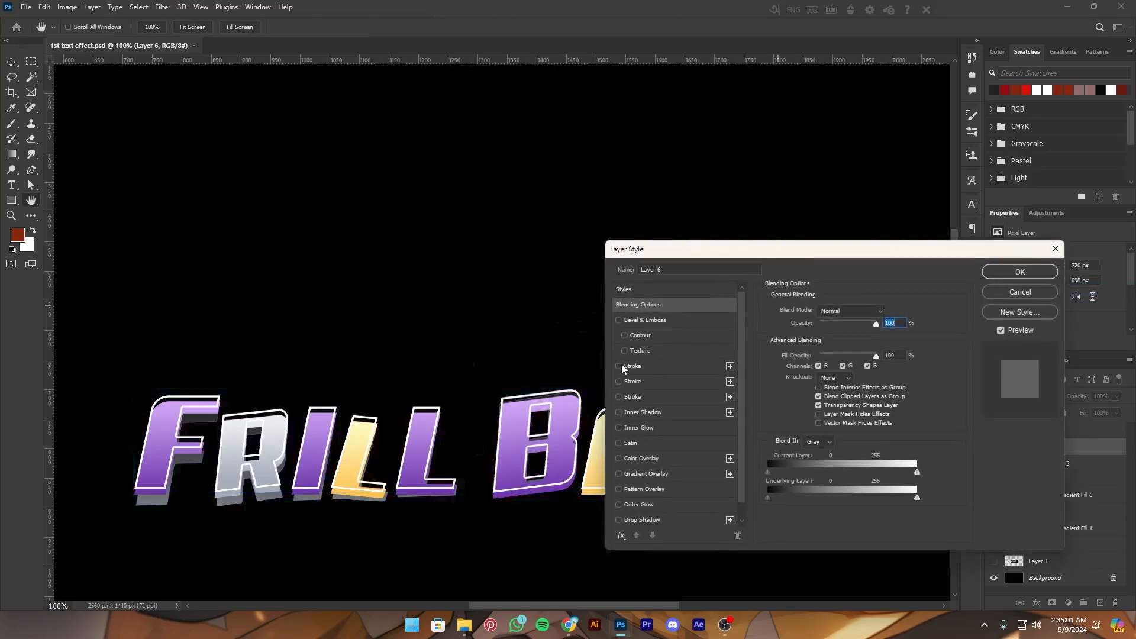
left_click(644, 520)
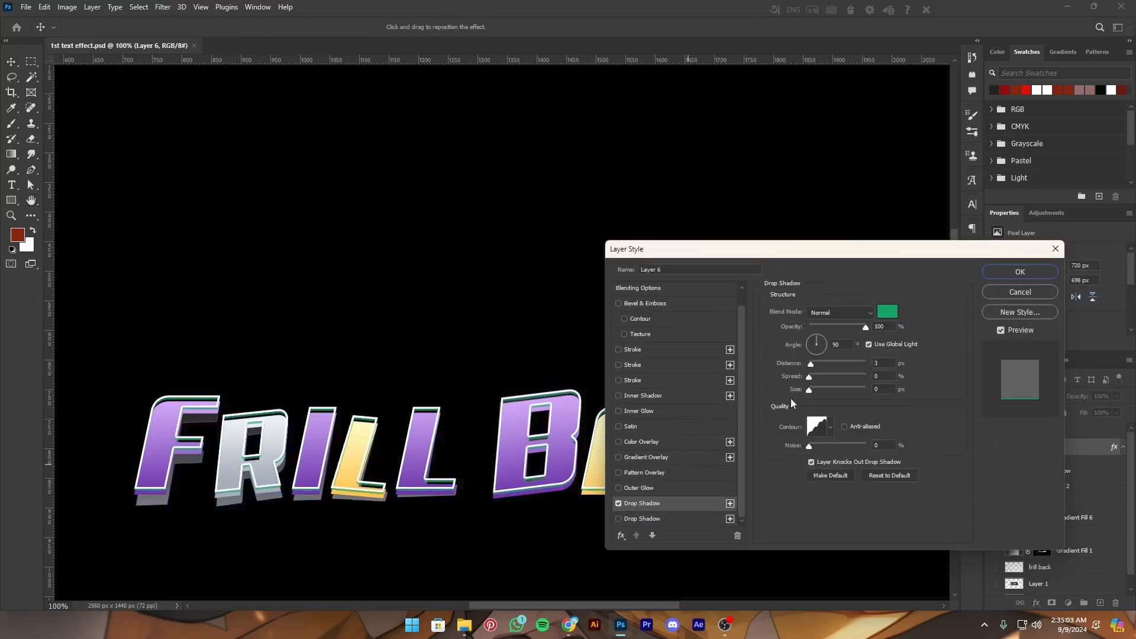
left_click(886, 313)
left_click(515, 452)
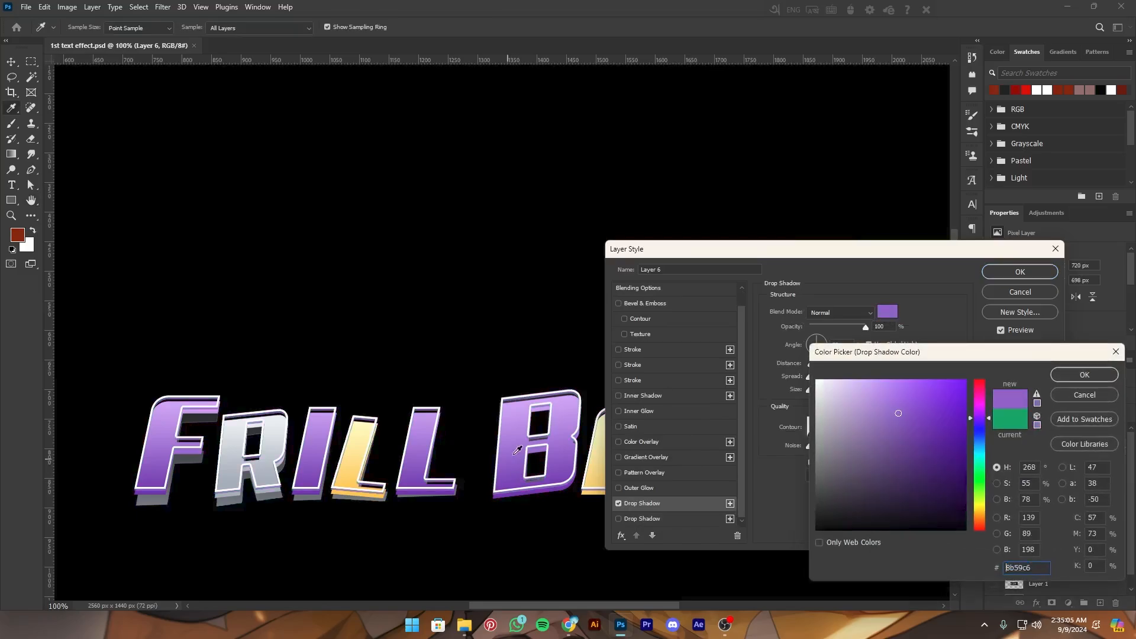
left_click_drag(357, 453, 251, 454)
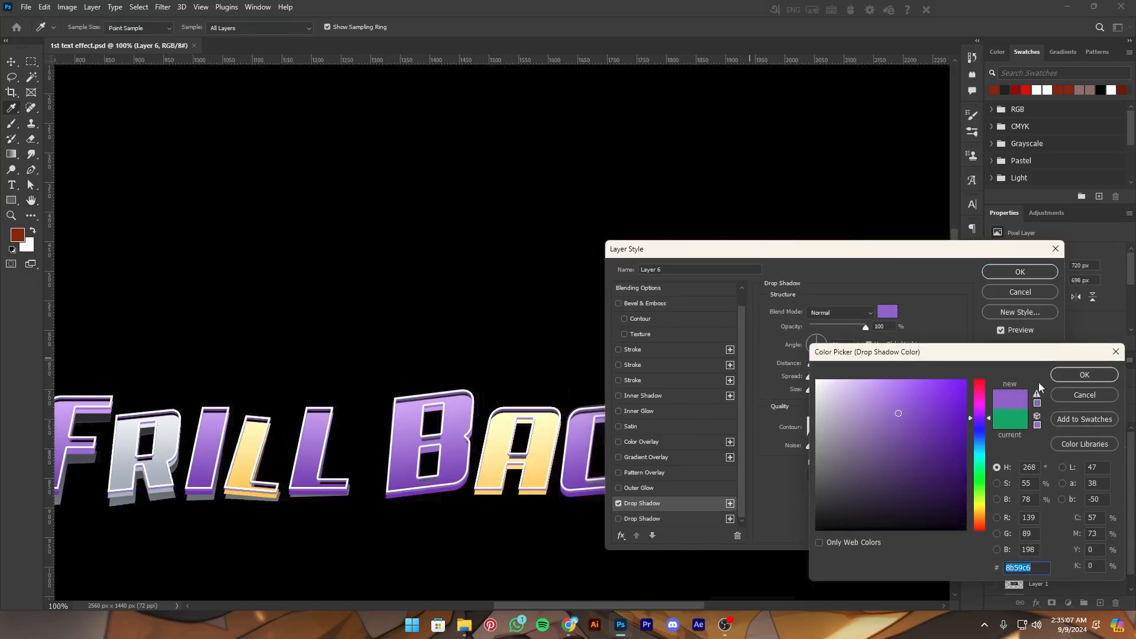
left_click(1083, 395)
left_click(629, 306)
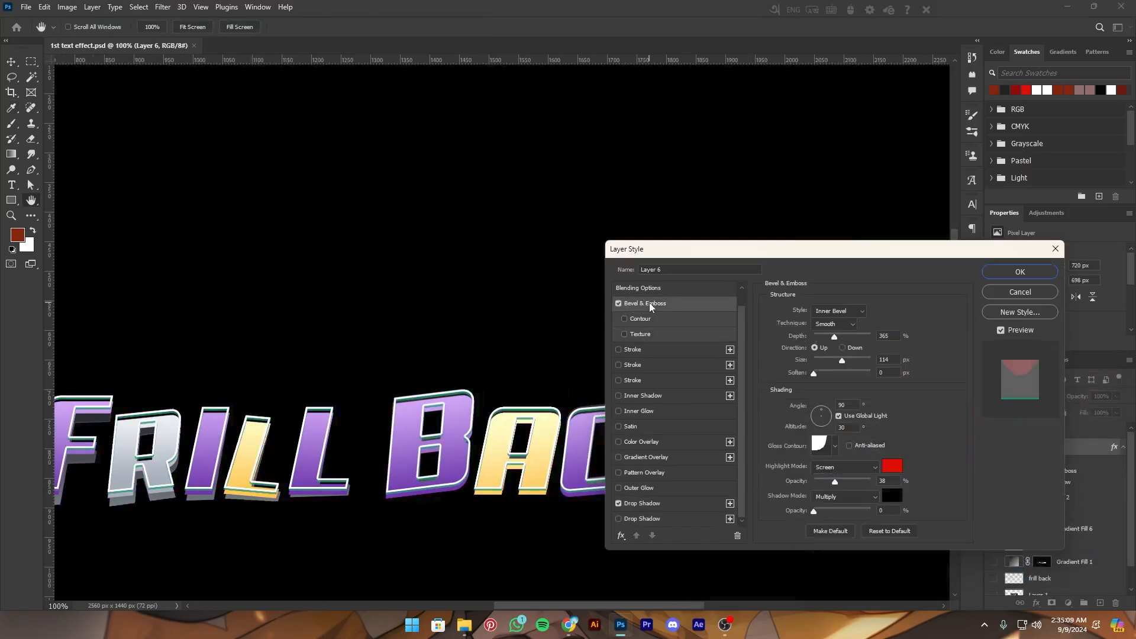
key("Return")
key("ctrl+plus")
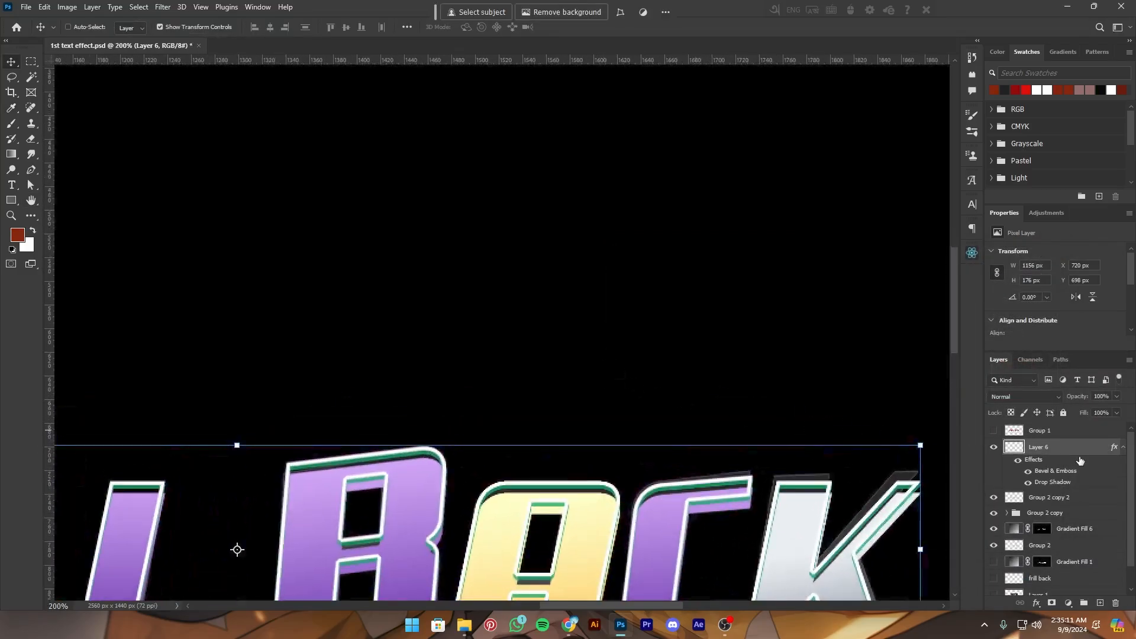
Reopen the layer style of Layer 6 and reset its Bevel & Emboss settings to default
right_click(1080, 461)
right_click(1030, 448)
right_click(1029, 448)
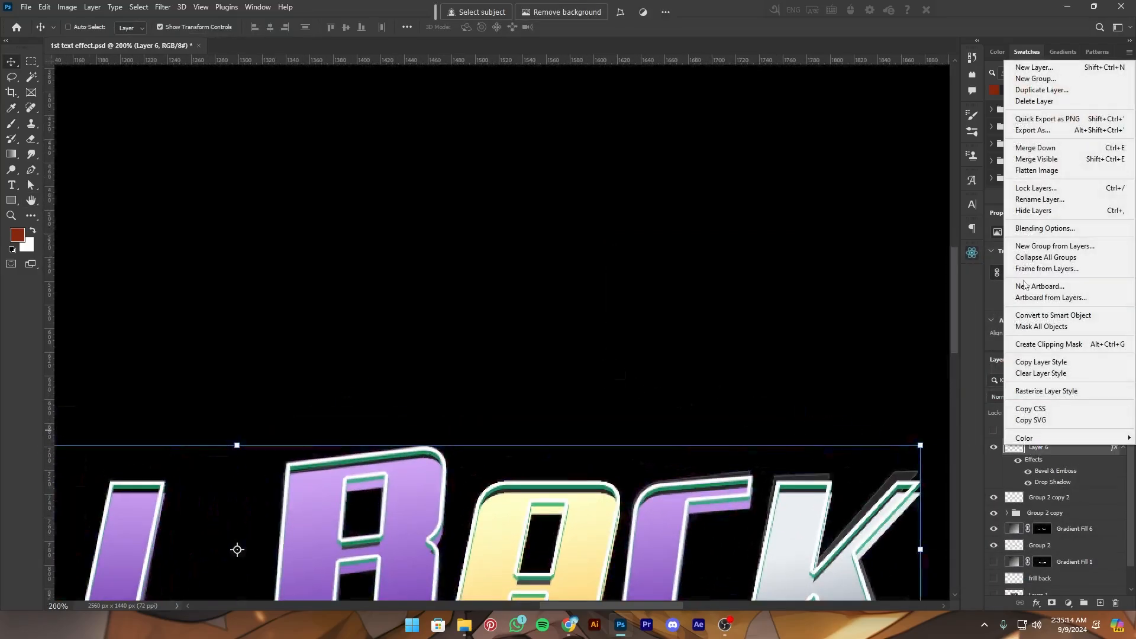
left_click(1053, 229)
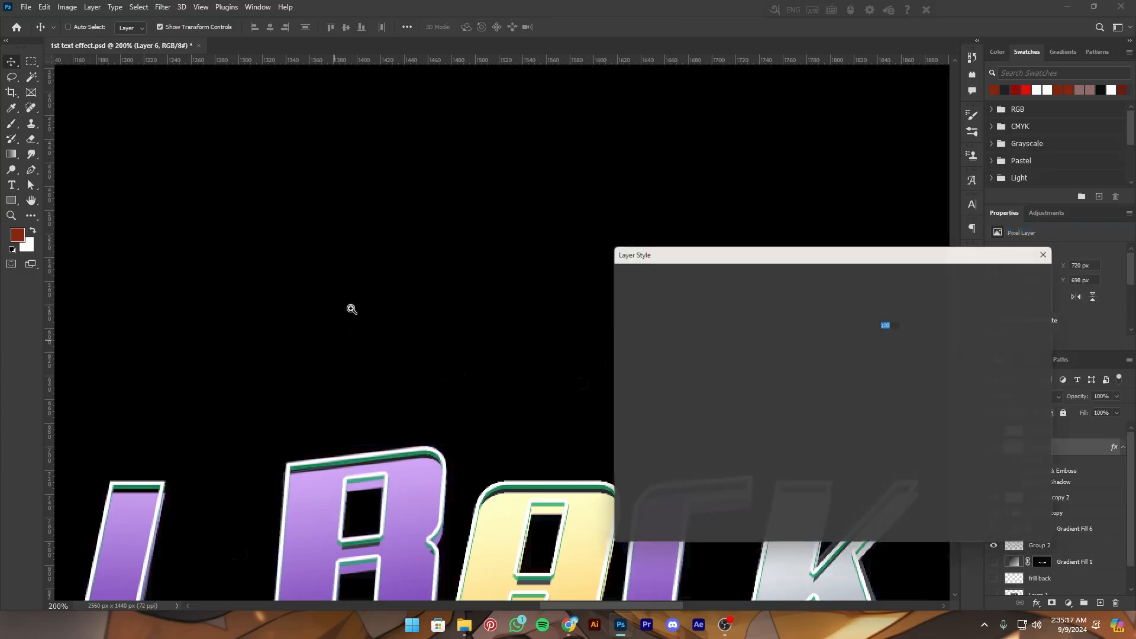
left_click(688, 327)
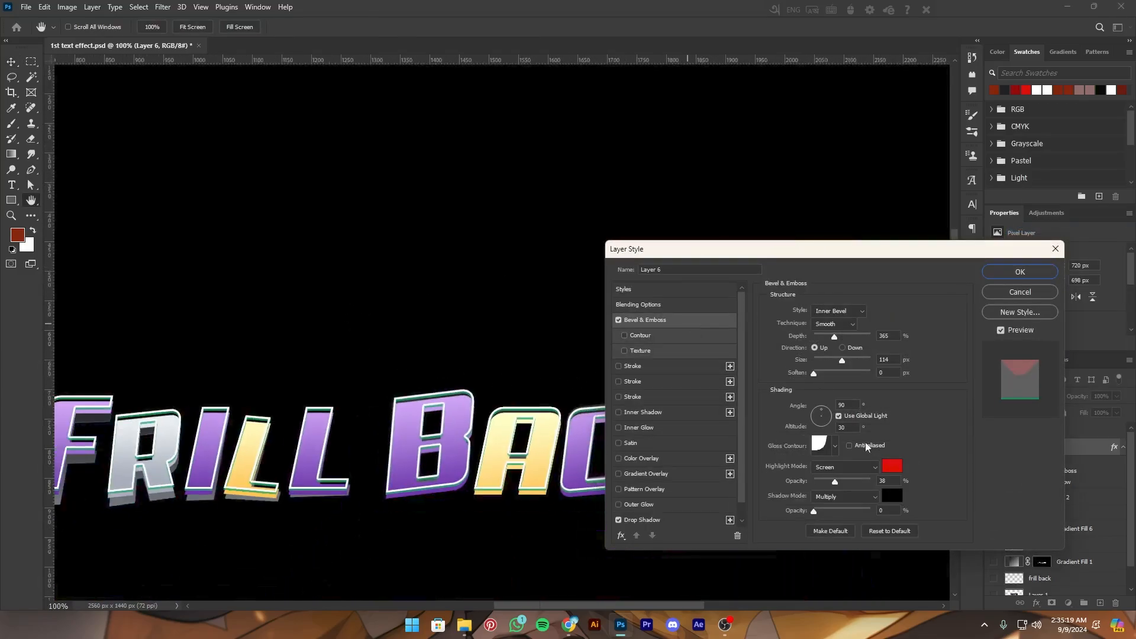
left_click(891, 532)
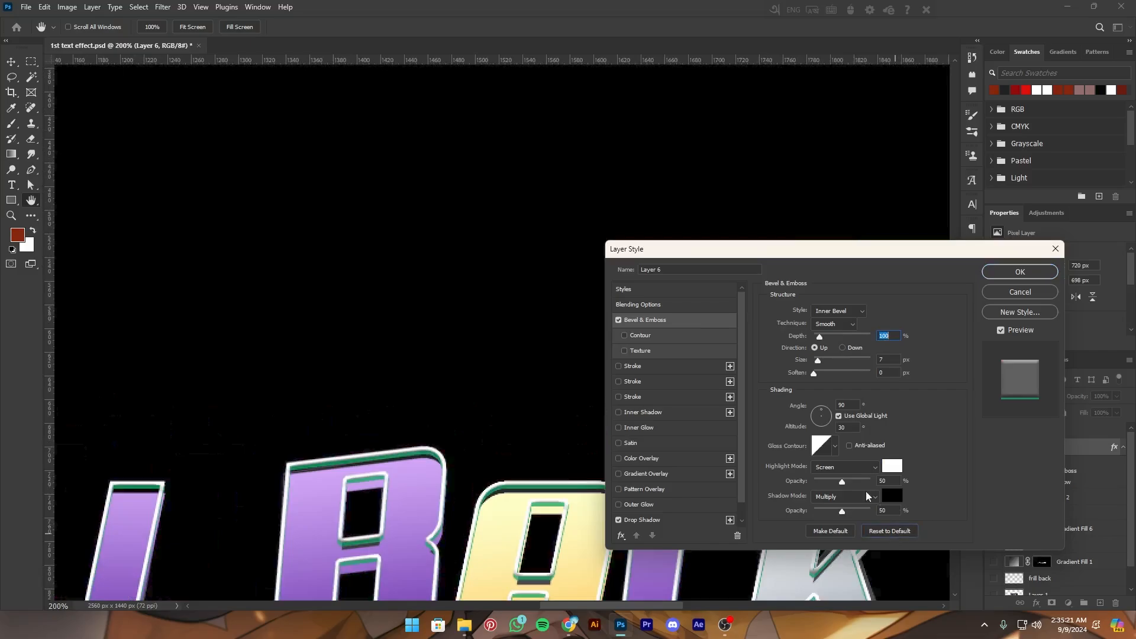
Recolor the outline's drop shadow with purple #8b58c7 sampled from the letter B
left_click(668, 520)
left_click(884, 317)
left_click(414, 575)
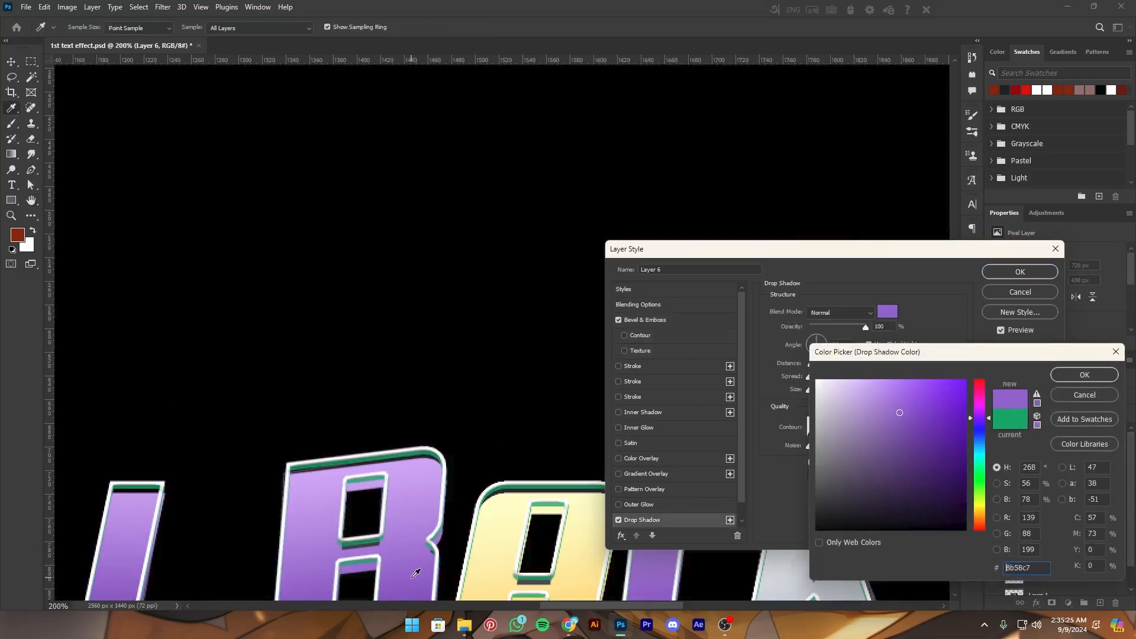
left_click(1073, 377)
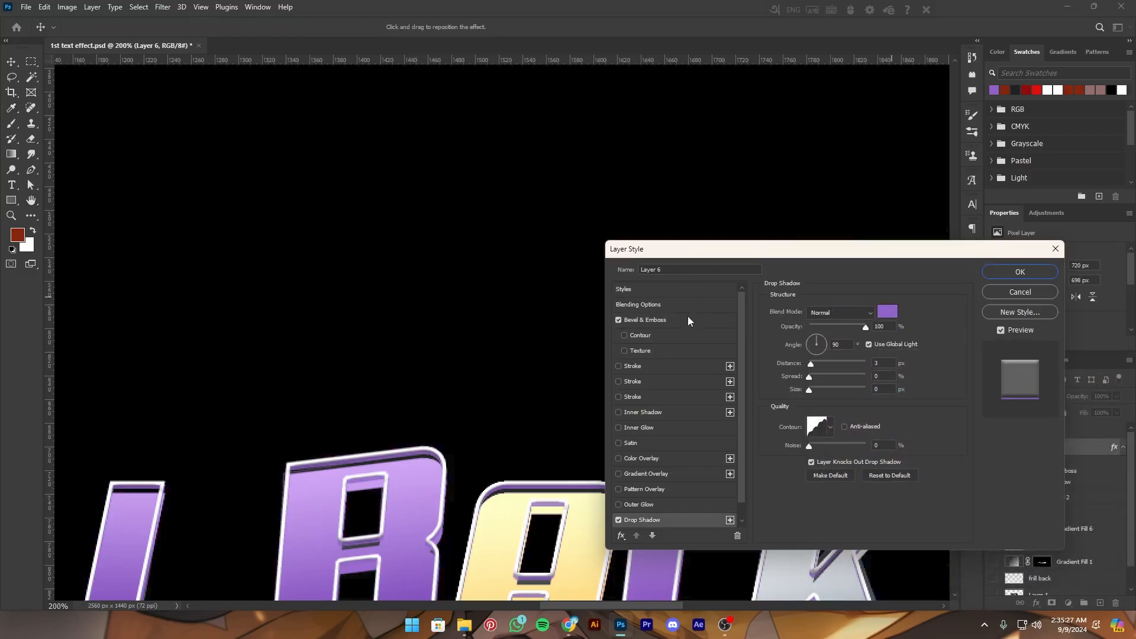
Set the Bevel & Emboss depth to 417%, size to 92 px, highlight opacity to 51% and shadow opacity to 38%
left_click(688, 318)
left_click_drag(819, 336, 837, 361)
key("ctrl+minus")
key("ctrl+minus")
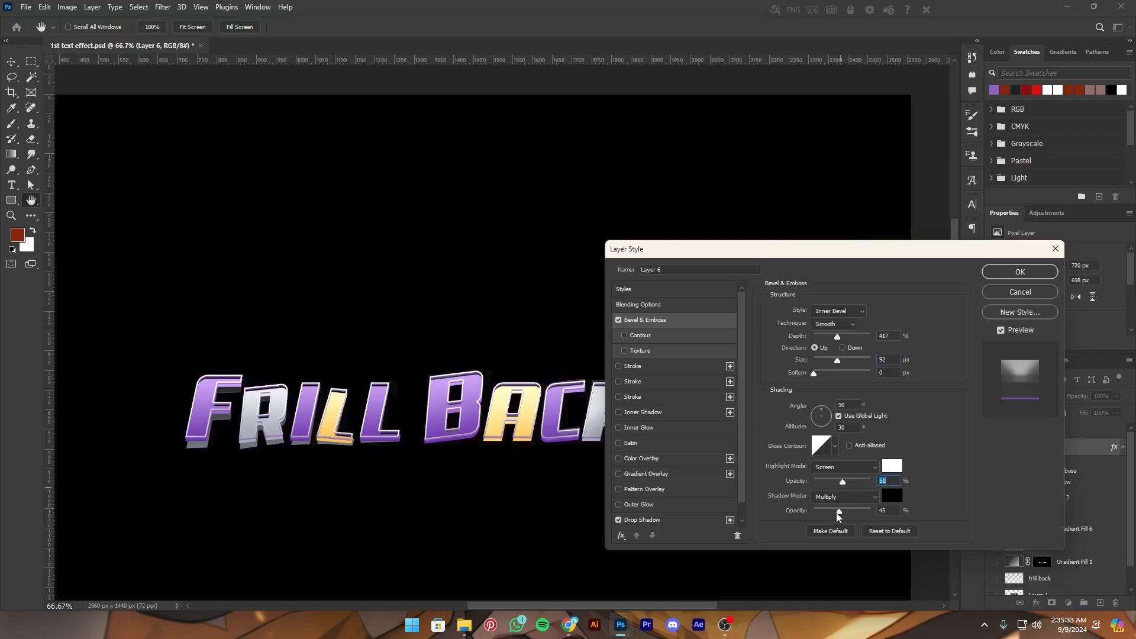
left_click_drag(837, 516, 835, 515)
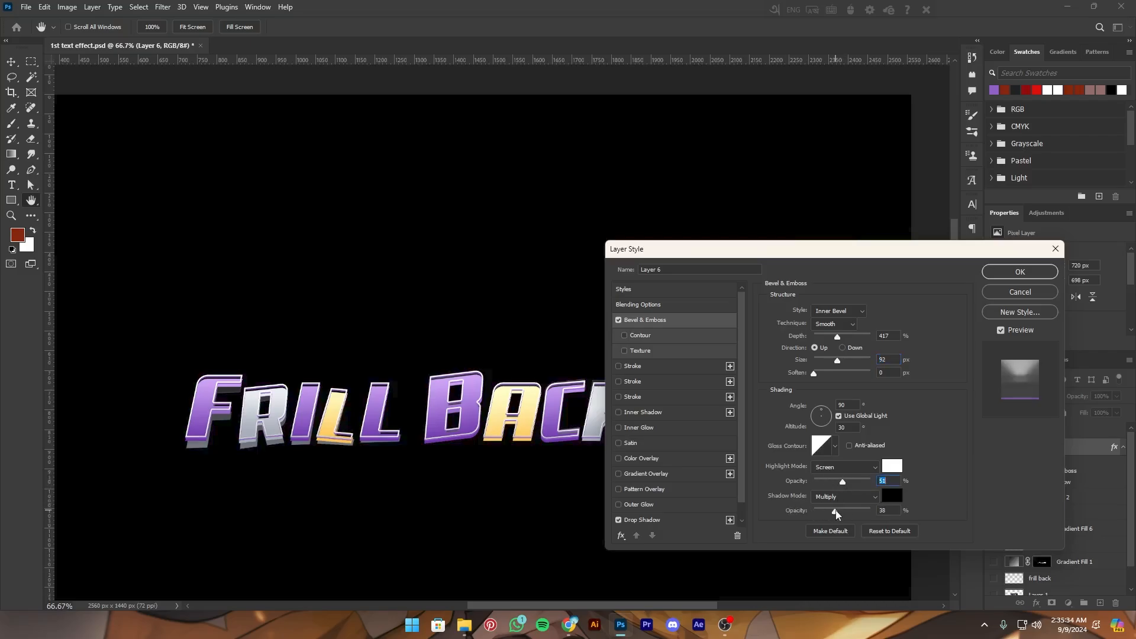
Choose a multi-peak gloss contour for the bevel, reduce its shadow opacity to 5% and apply the layer style
left_click(834, 446)
left_click(801, 492)
left_click(979, 473)
left_click_drag(814, 512, 828, 512)
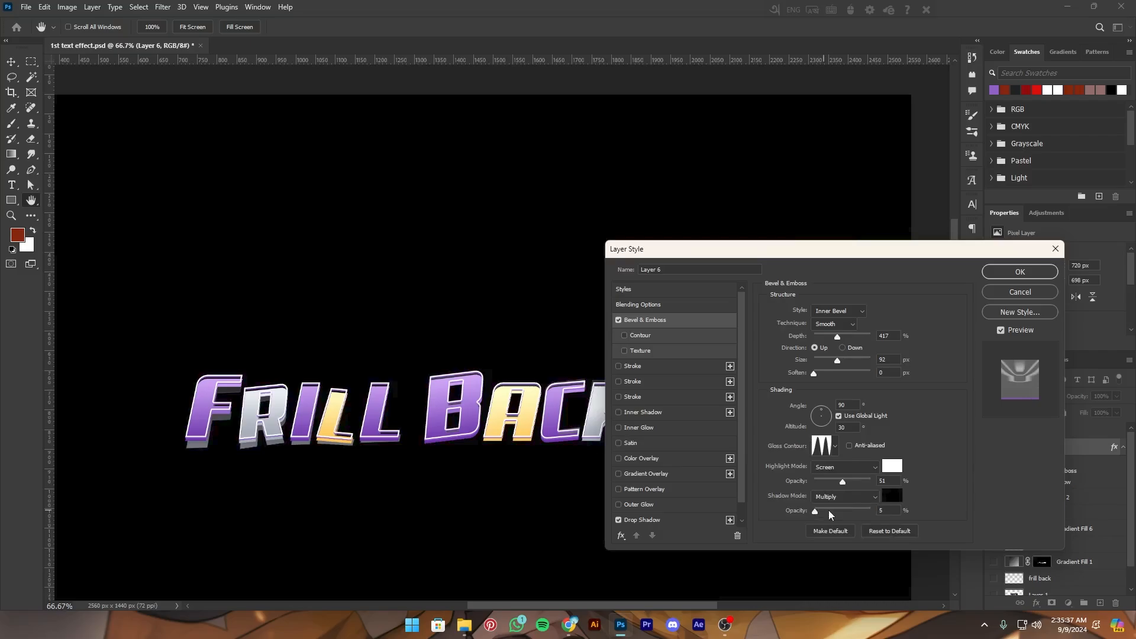
left_click(1027, 275)
Nudge the styled outline layer down 2 px
key("v")
key("ctrl+minus")
key("ctrl+minus")
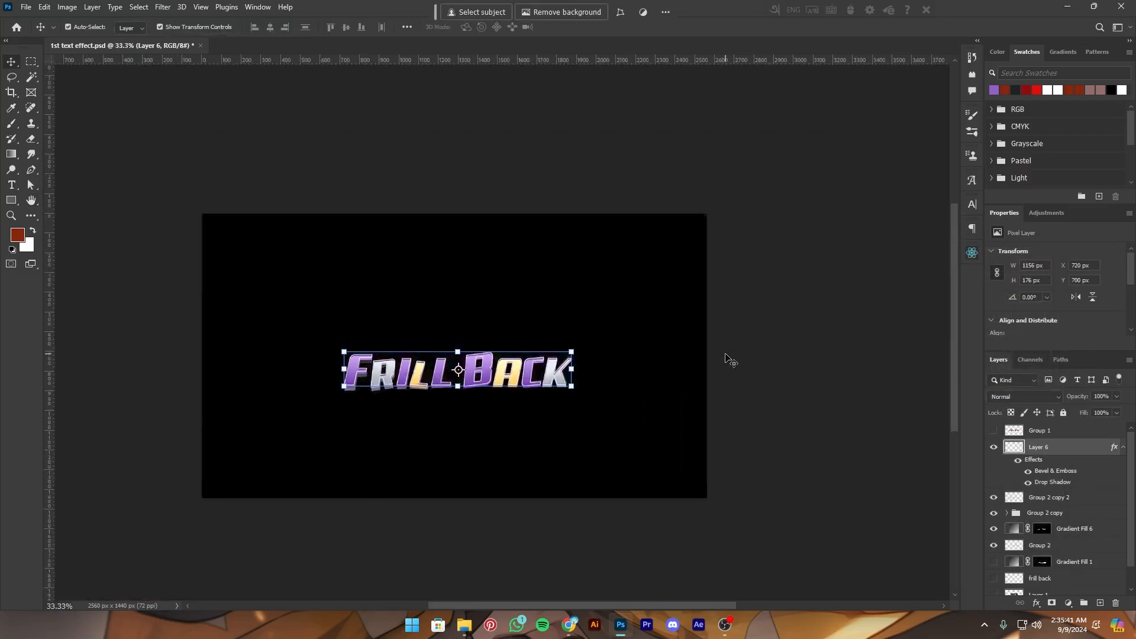
key("ctrl+plus")
key("ctrl+plus")
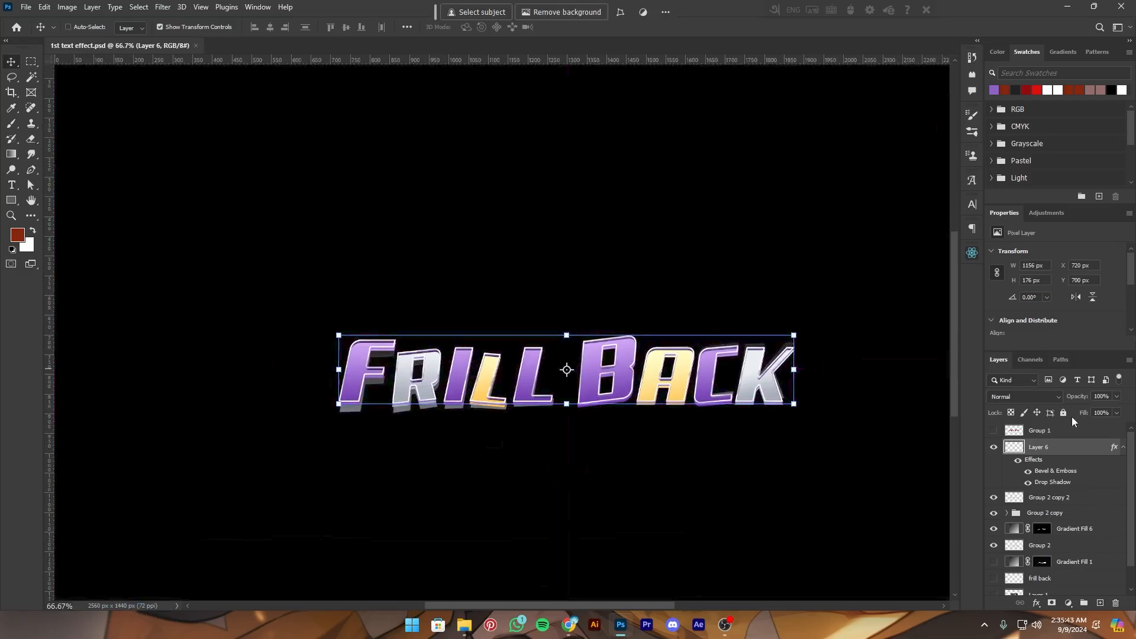
Rasterize the layer style of Layer 6
right_click(1067, 447)
left_click(1065, 394)
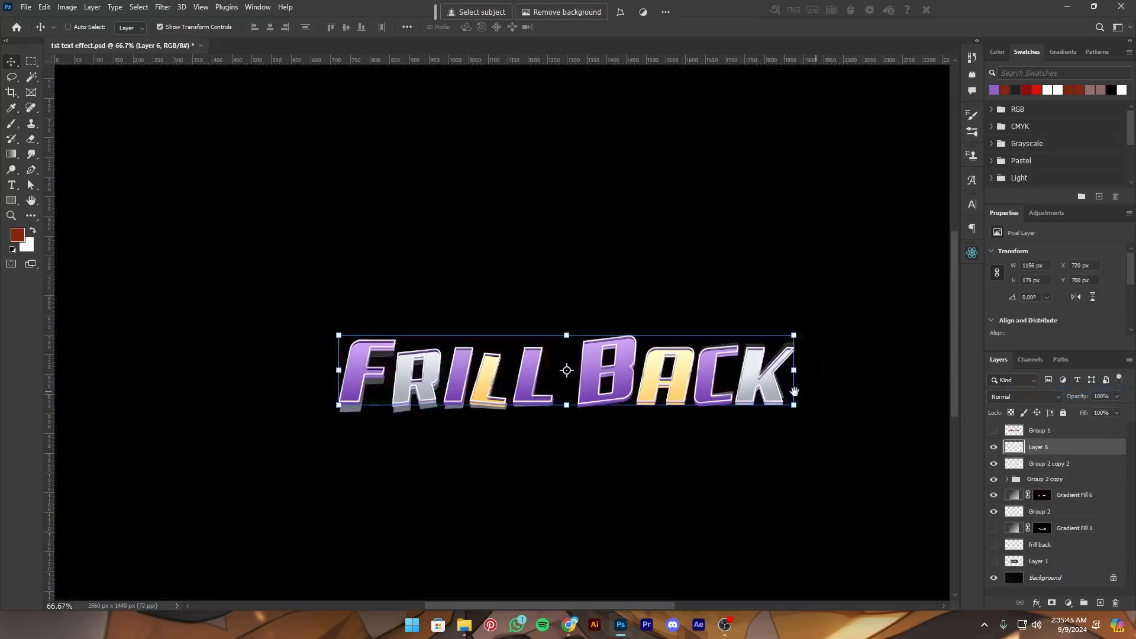
left_click_drag(710, 406, 670, 398)
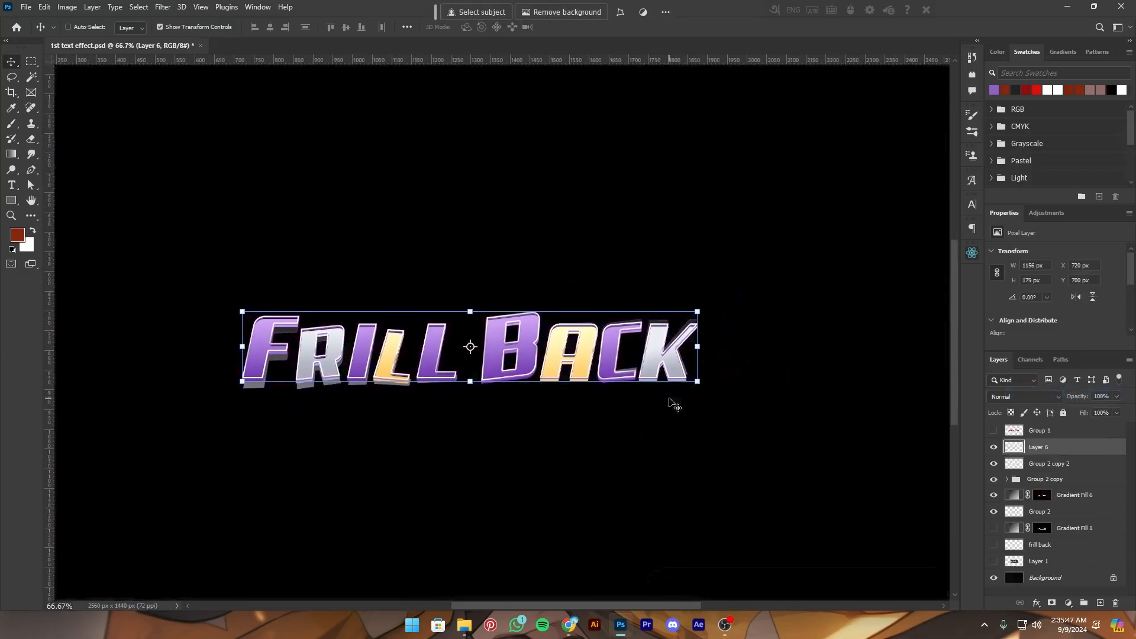
Duplicate the rasterized outline layer and place the copy below Group 2 in the layer stack
key("ctrl+j")
key("ctrl+plus")
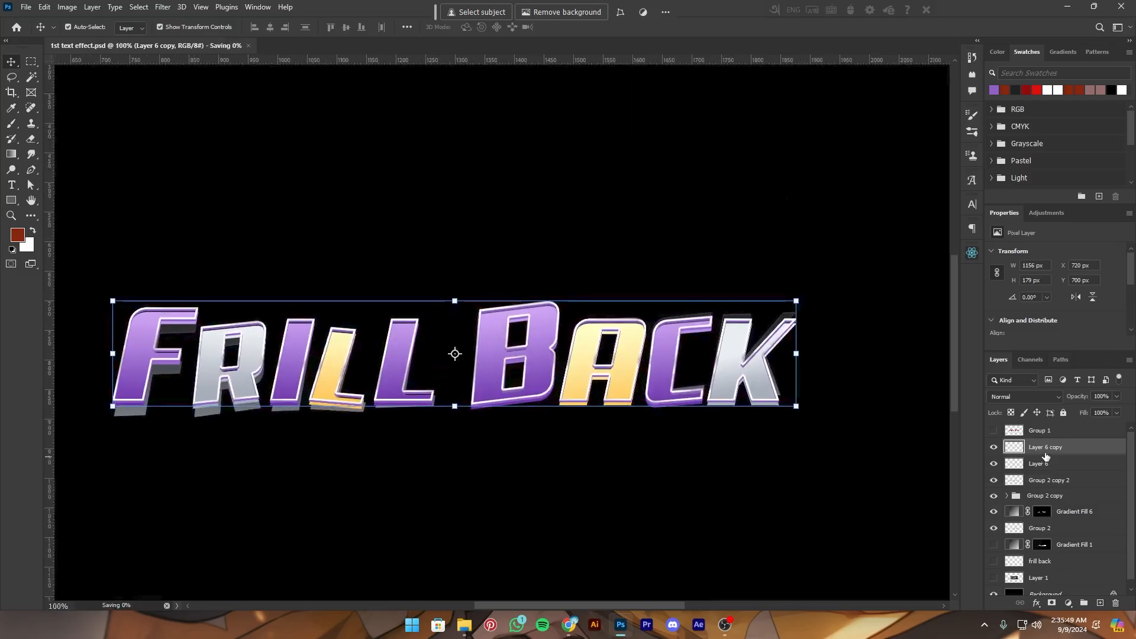
left_click_drag(1051, 450, 1051, 535)
Shift the Layer 6 copy outline down behind the lettering, save the file and rotate the outline about -1.14°
left_click_drag(710, 371, 710, 382)
key("ctrl+s")
left_click_drag(805, 363, 811, 355)
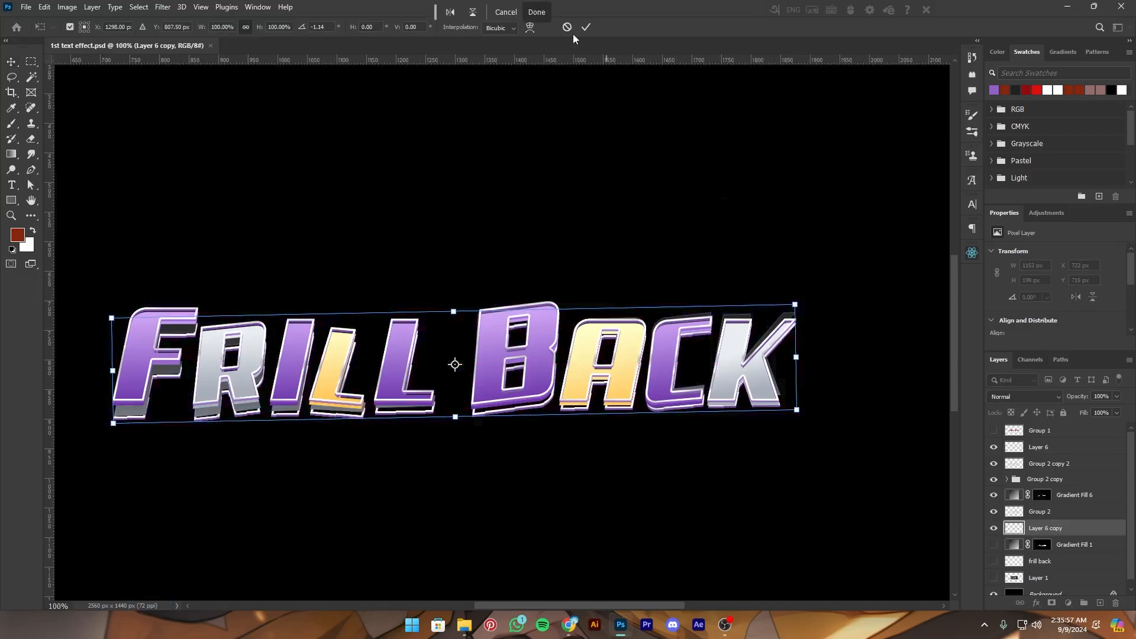
key("Return")
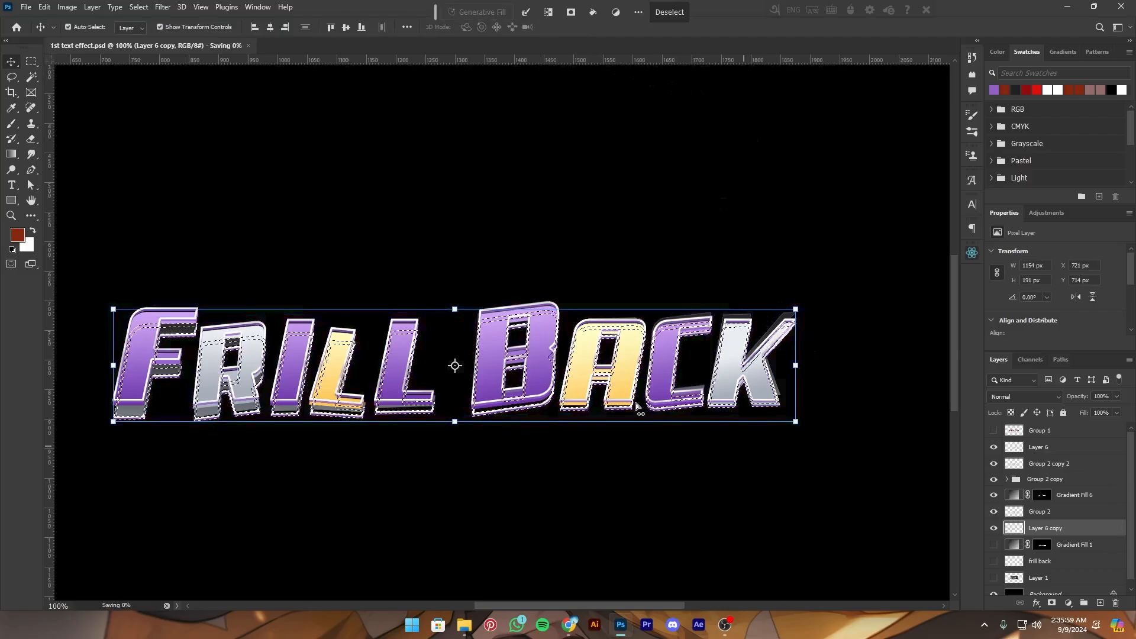
Fill the Layer 6 copy outline selection with a dark-to-silver linear gradient at 90°, adjust its extent and save the file
key("g")
left_click_drag(470, 311, 490, 434)
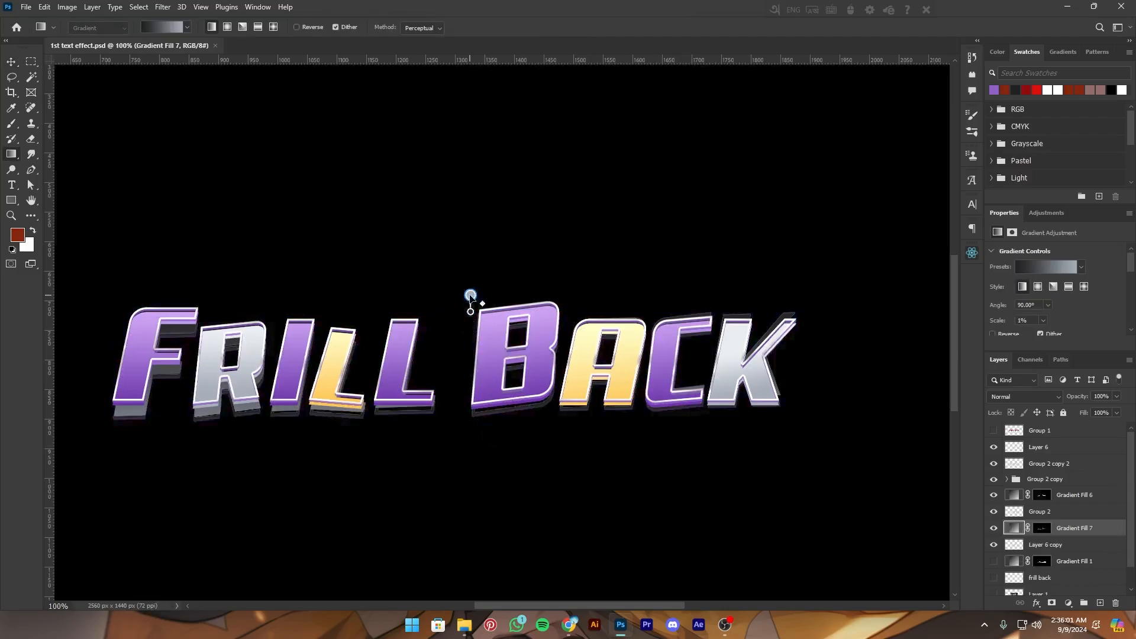
mouse_move(485, 346)
left_mouse_down()
mouse_move(533, 436)
mouse_move(413, 221)
mouse_move(473, 283)
mouse_move(548, 261)
left_mouse_up()
left_click_drag(556, 360, 613, 346)
key("ctrl+minus")
key("ctrl+plus")
key("ctrl+s")
left_click_drag(594, 285, 620, 364)
Examine the complete FRILL BACK lettering and its lower depth layer at different magnifications
key("ctrl+minus")
key("ctrl+minus")
key("ctrl+plus")
key("v")
key("ctrl+minus")
key("ctrl+minus")
key("ctrl+minus")
key("ctrl+plus")
key("ctrl+plus")
left_click_drag(633, 415, 634, 349)
left_click_drag(636, 373, 643, 416)
key("ctrl+plus")
left_click_drag(653, 378, 652, 385)
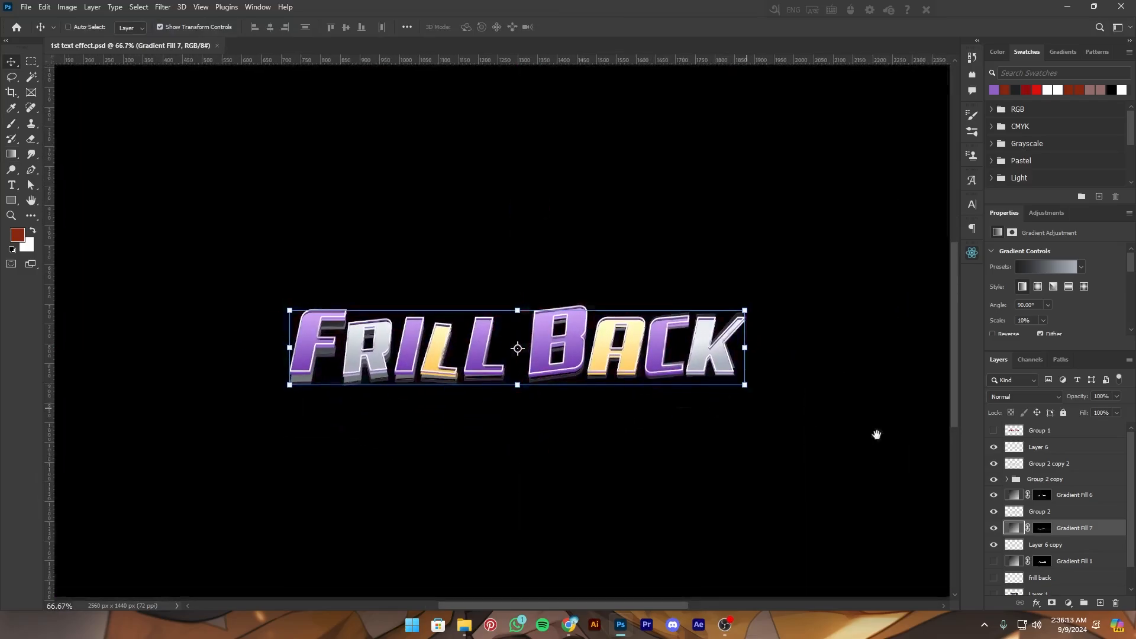
Merge all layers from Layer 6 copy up to Layer 6 into a single layer
left_click(1059, 544)
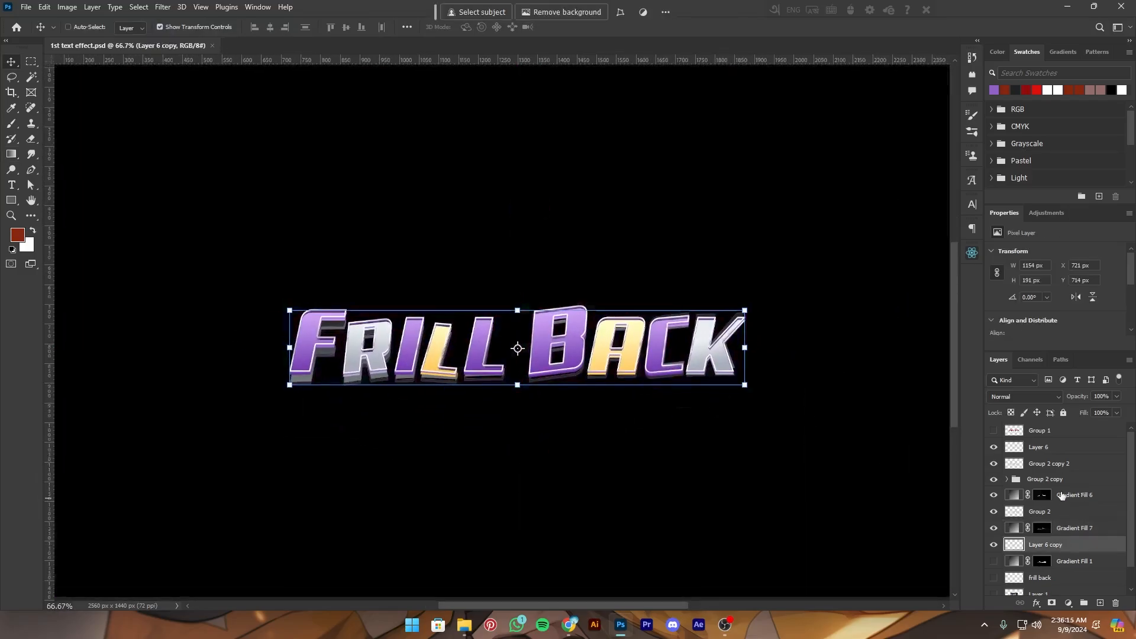
left_click(1075, 453, "shift")
right_click(1075, 456)
left_click(1038, 251)
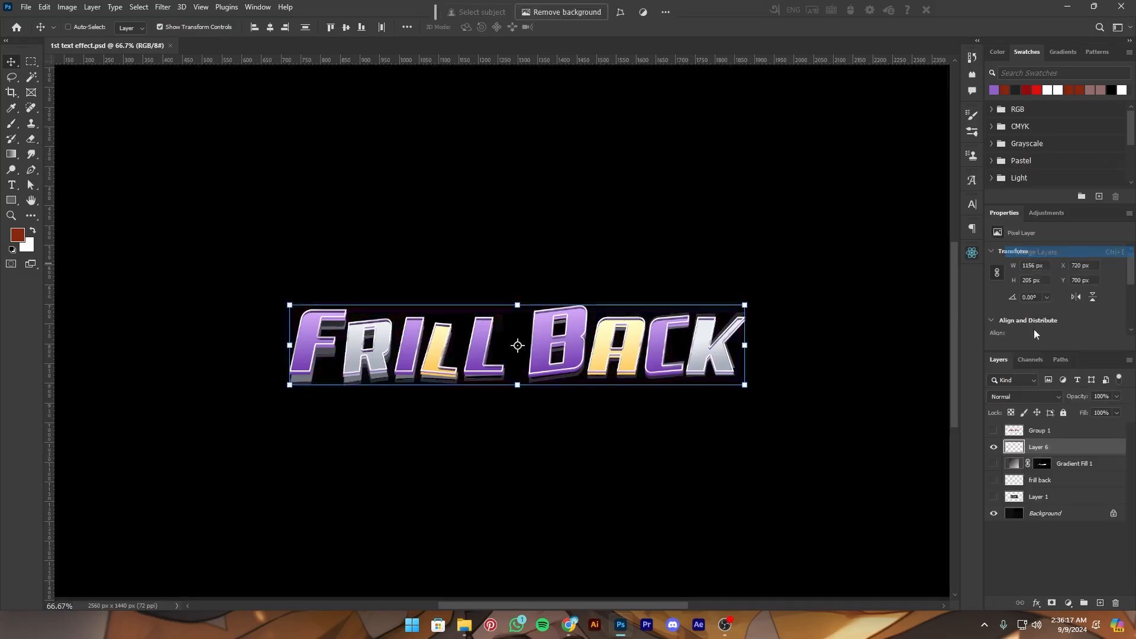
Load the merged lettering's outline as a selection and fill it with a dark-to-silver linear gradient on a new layer below Layer 6
left_click(1013, 447, "ctrl")
key("ctrl+1")
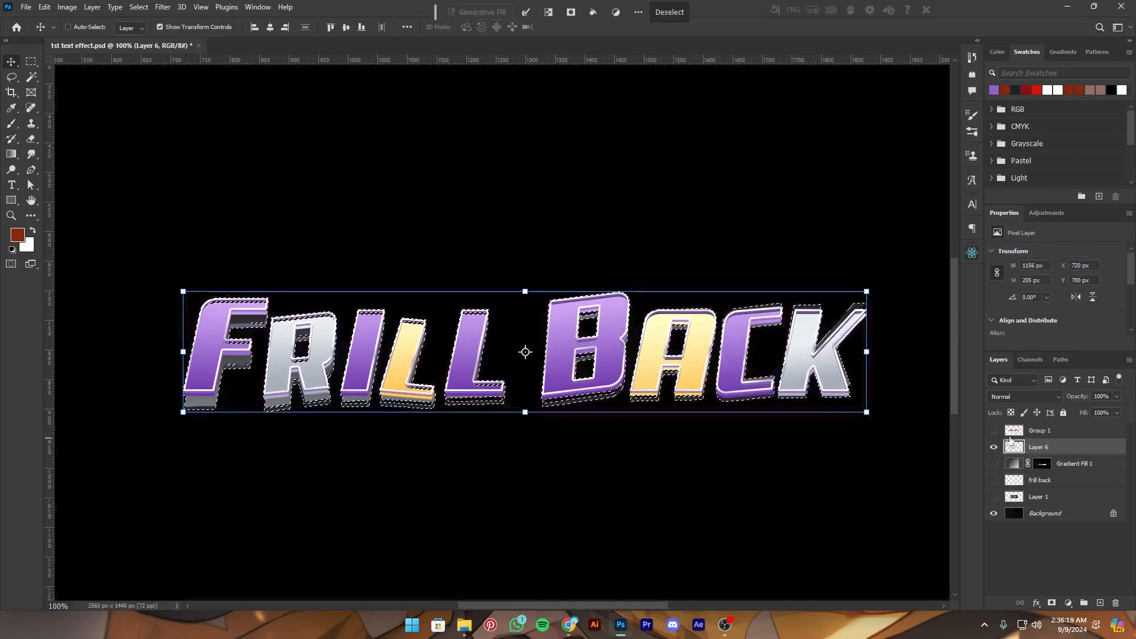
left_click(1074, 463)
left_click(1100, 602)
key("g")
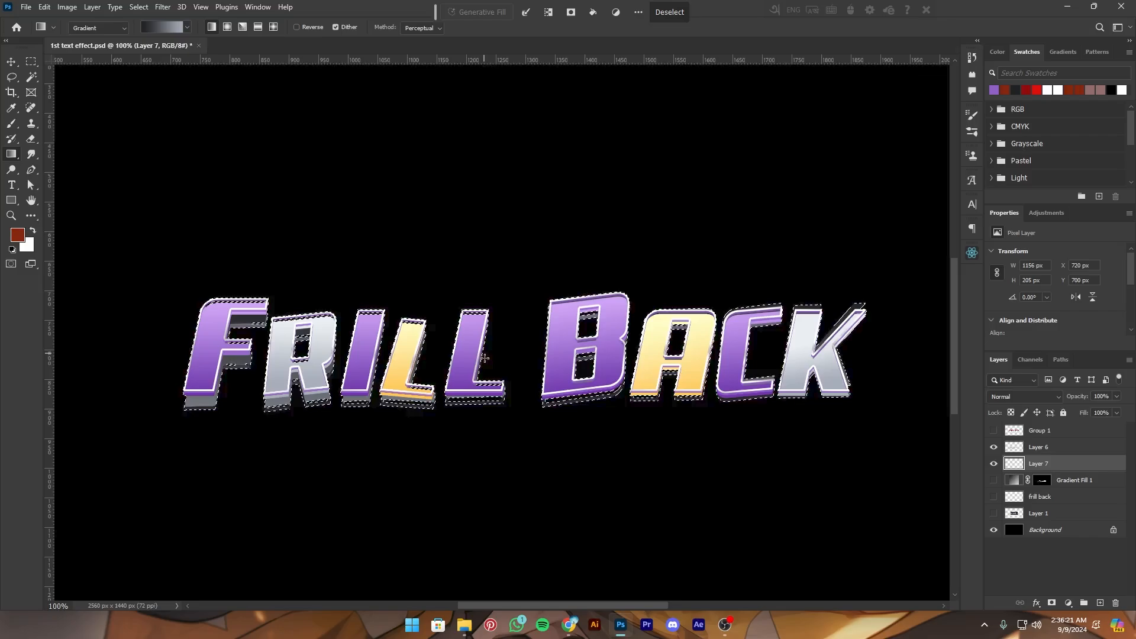
left_click_drag(484, 355, 485, 385)
Change Gradient Fill 2 to the pale-yellow-to-gold preset and shift it down behind the lettering as a lower depth edge
left_click(184, 29)
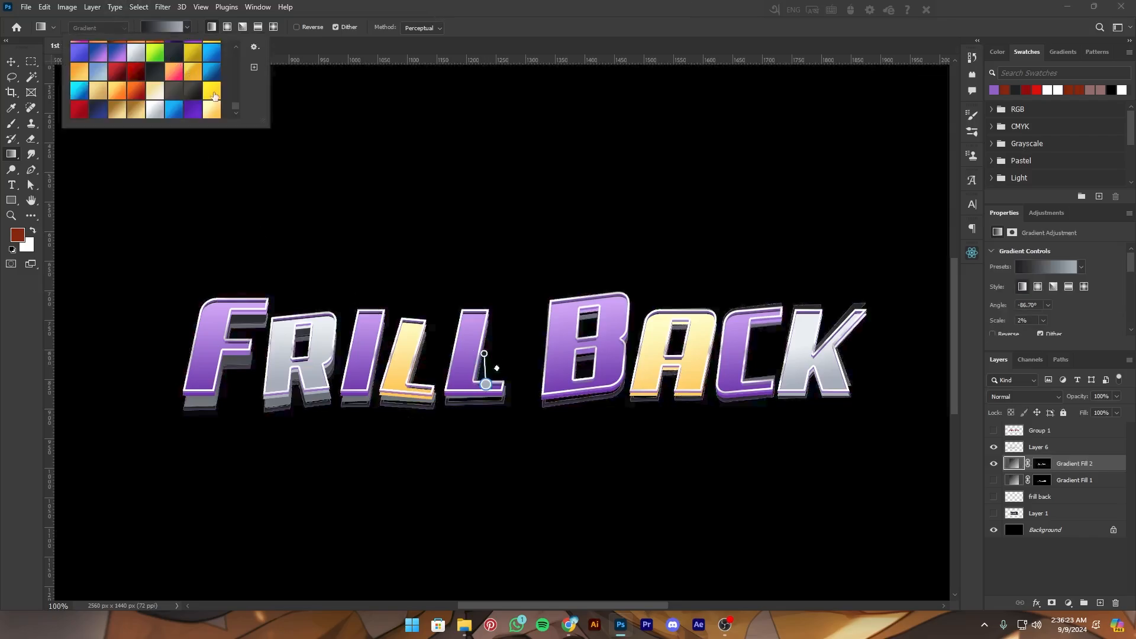
left_click(212, 111)
key("ctrl+plus")
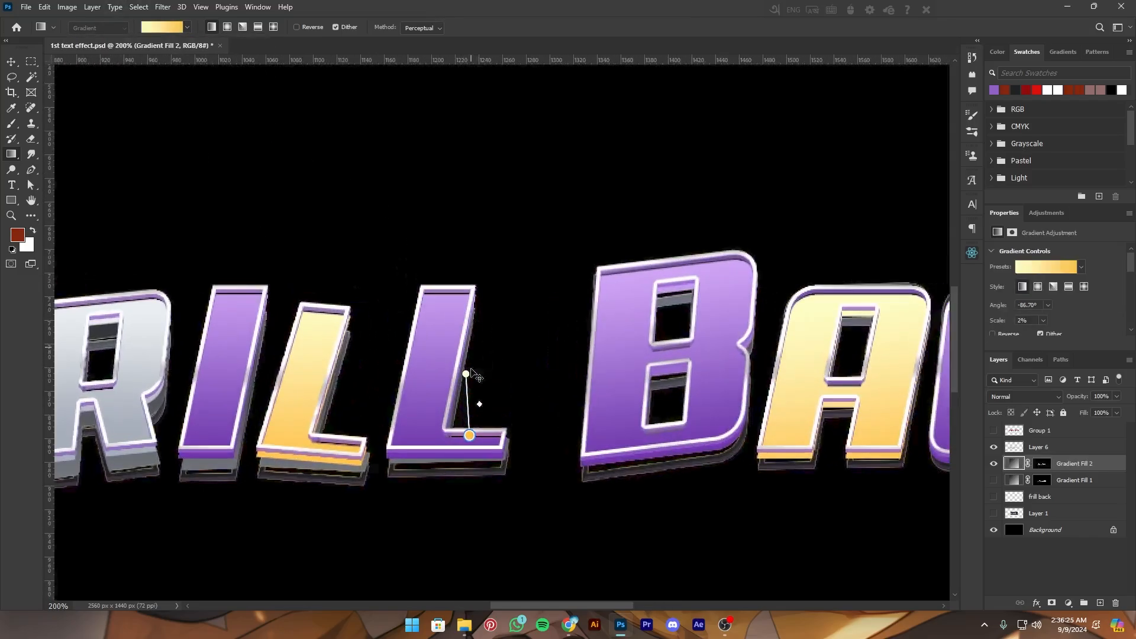
left_click_drag(473, 437, 465, 470)
key("v")
key("ctrl+minus")
key("ctrl+minus")
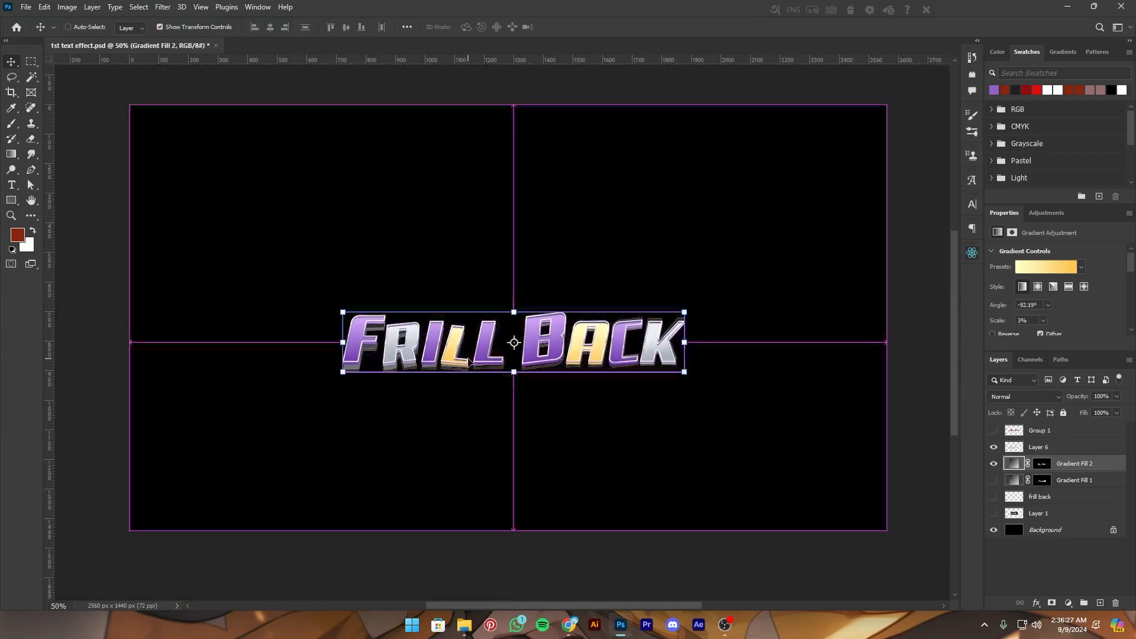
Redraw the gold gradient vertically across the lettering at a 90° angle and 11% scale
key("ctrl+plus")
key("g")
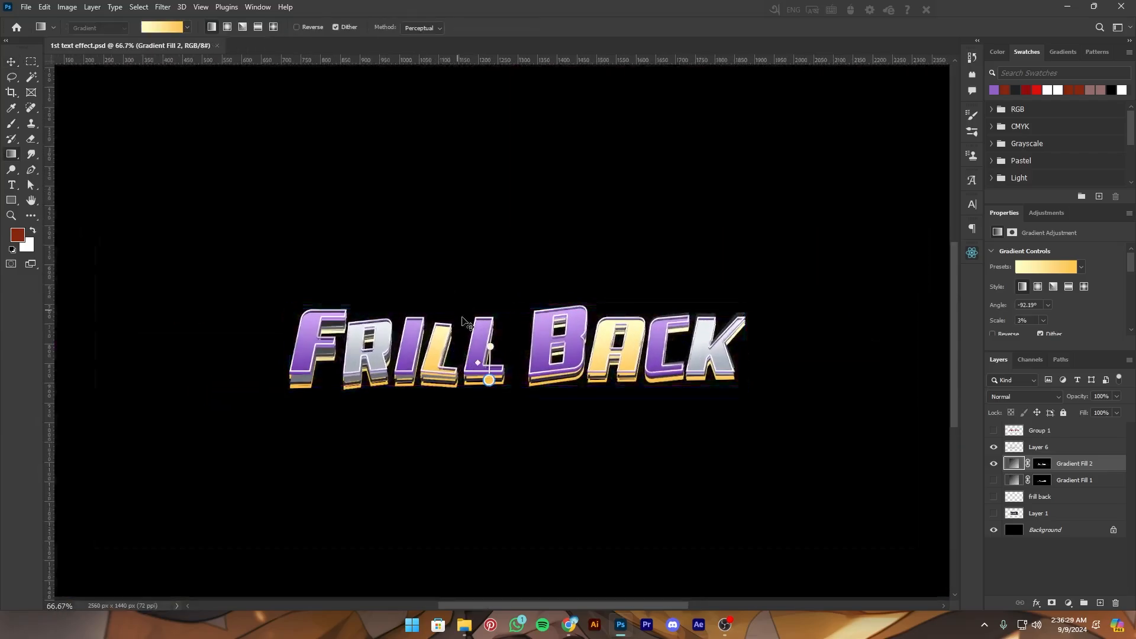
left_click_drag(492, 499, 504, 417)
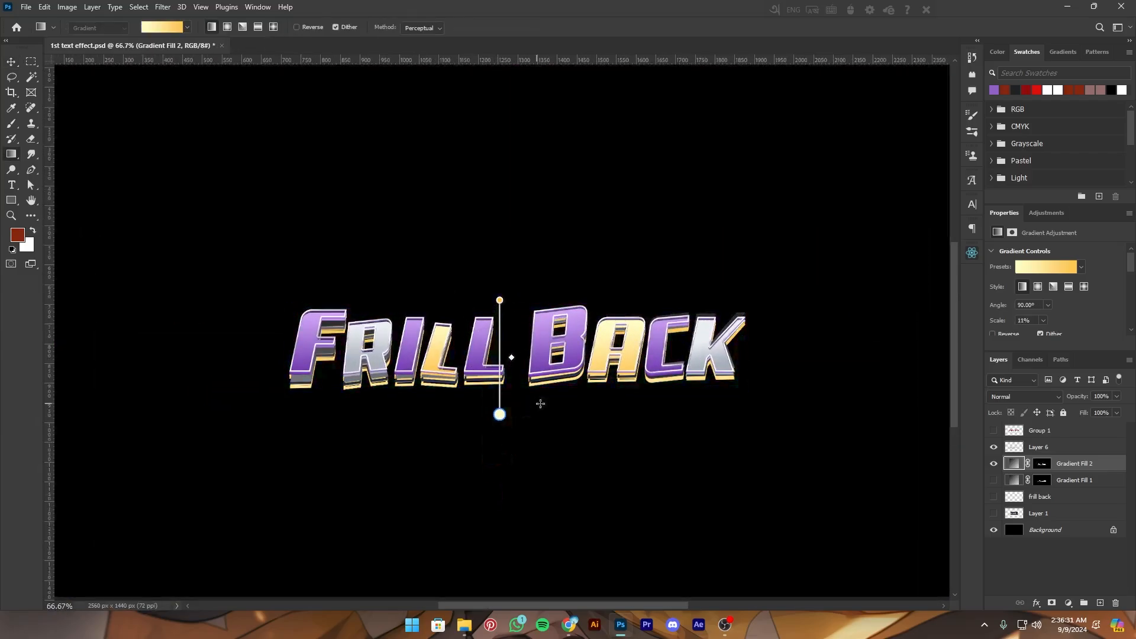
Rasterize the Gradient Fill 2 layer, convert it to a smart object and save the file
key("v")
right_click(1079, 468)
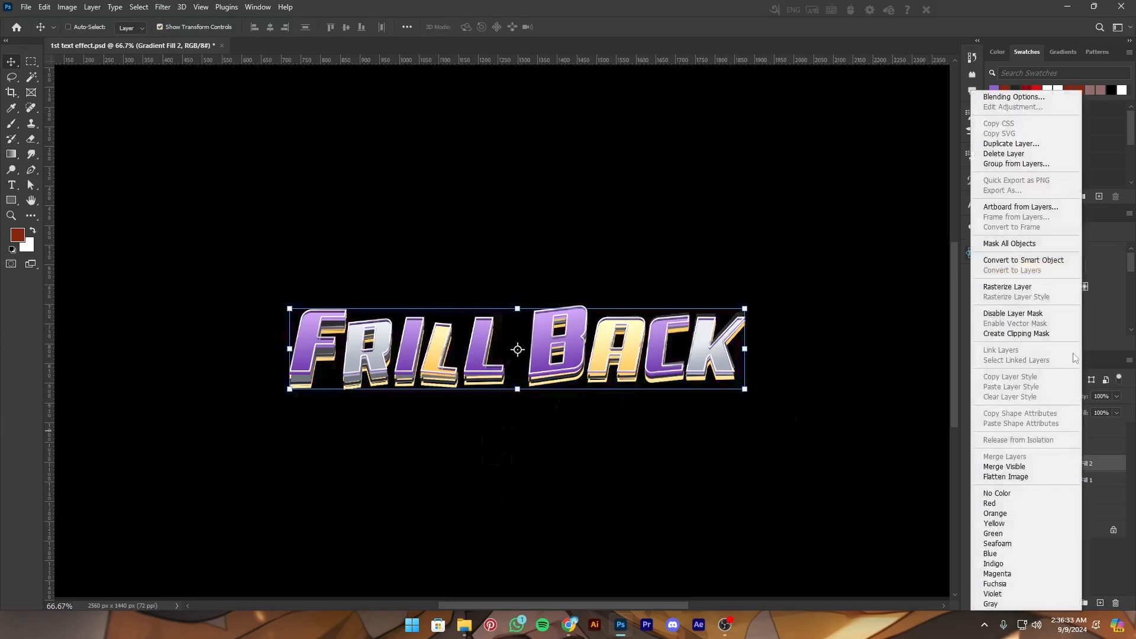
left_click(1041, 287)
right_click(1099, 467)
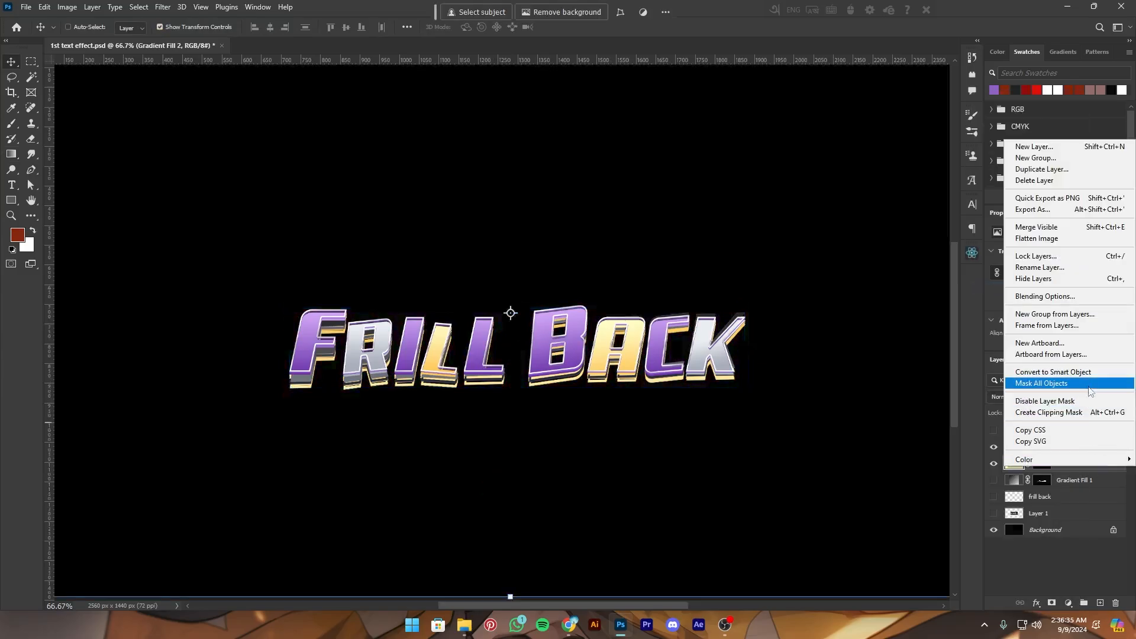
left_click(1092, 376)
key("ctrl+plus")
key("ctrl+s")
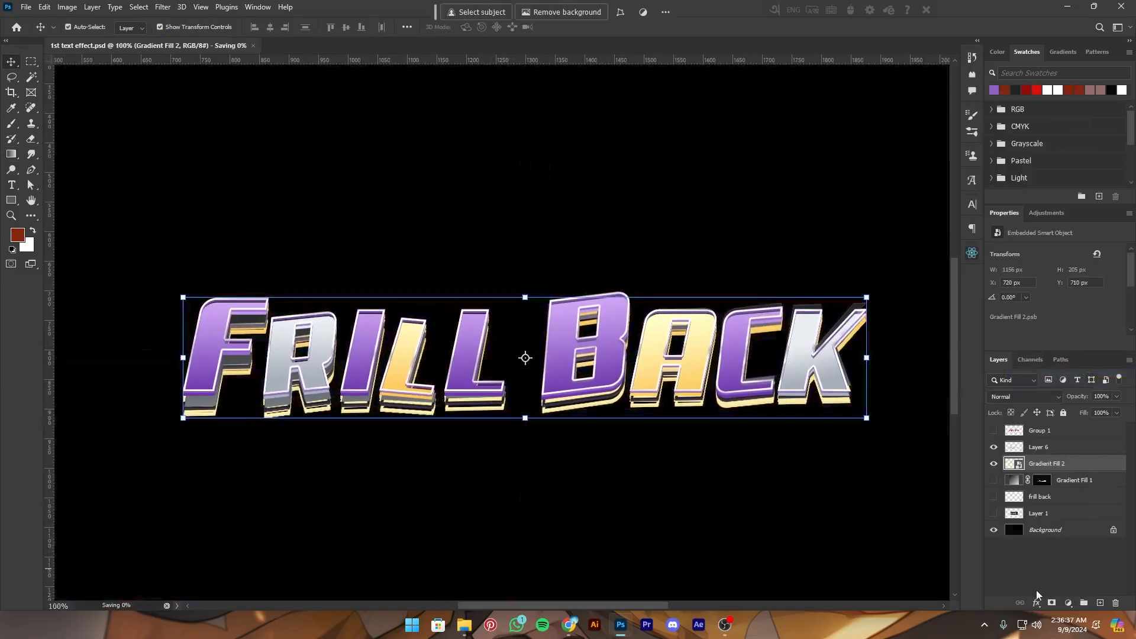
Add a layer mask to Gradient Fill 2 and paint it in black and white with a soft 250 px brush around the FRILL letters
left_click(1052, 602)
key("b")
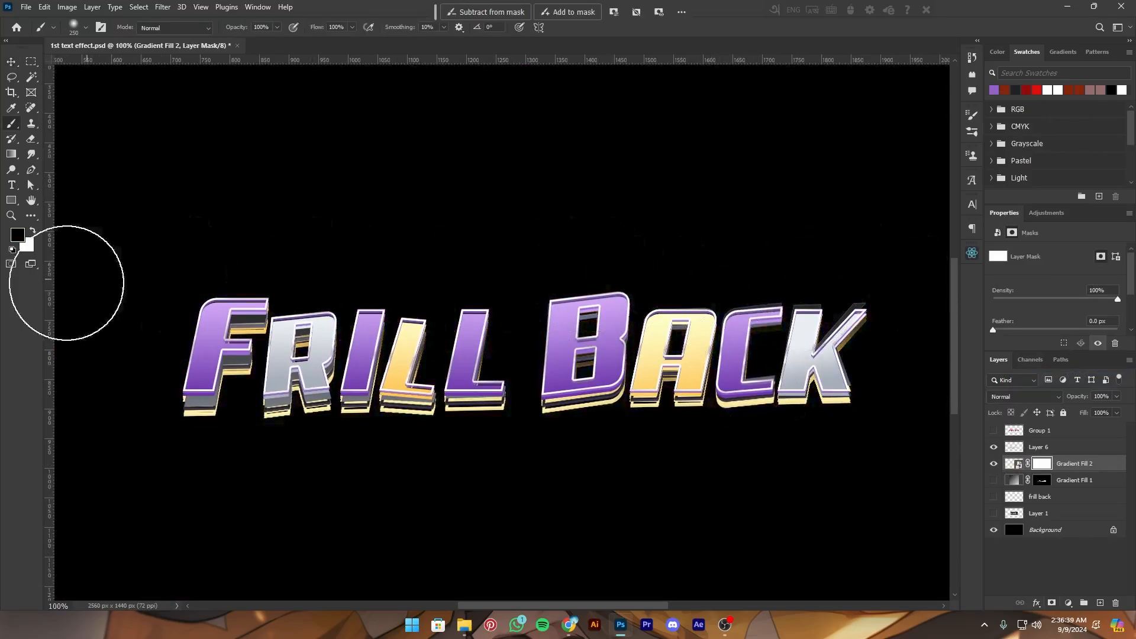
left_click_drag(697, 331, 869, 402)
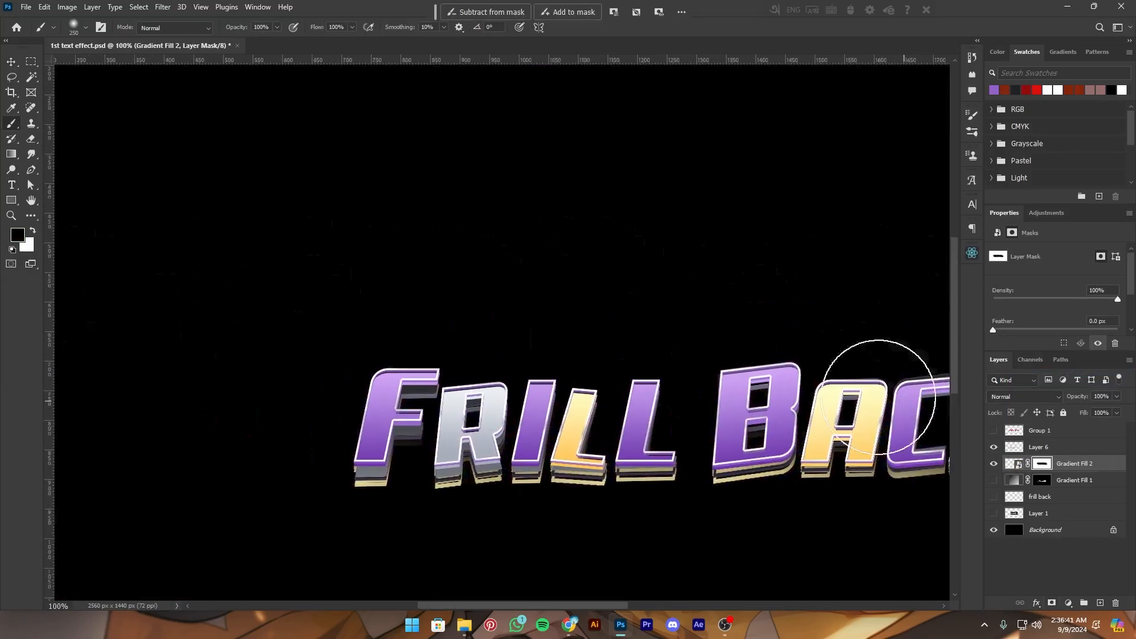
key("x")
left_click_drag(407, 368, 562, 436)
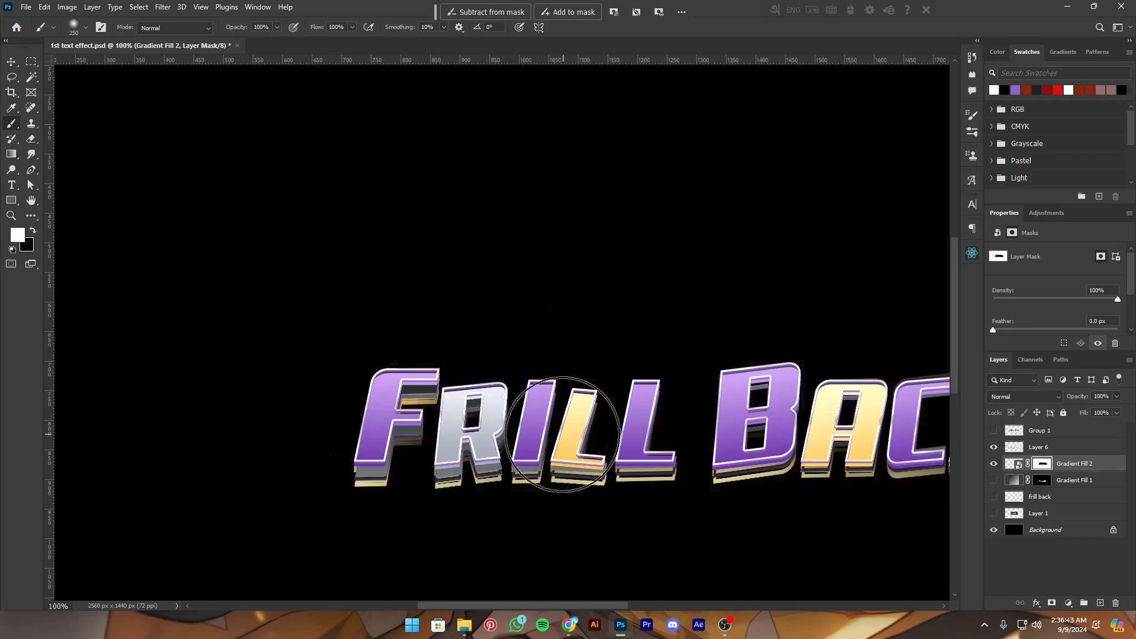
key("x")
mouse_move(470, 411)
left_mouse_down()
mouse_move(441, 410)
mouse_move(641, 428)
mouse_move(689, 412)
left_mouse_up()
key("x")
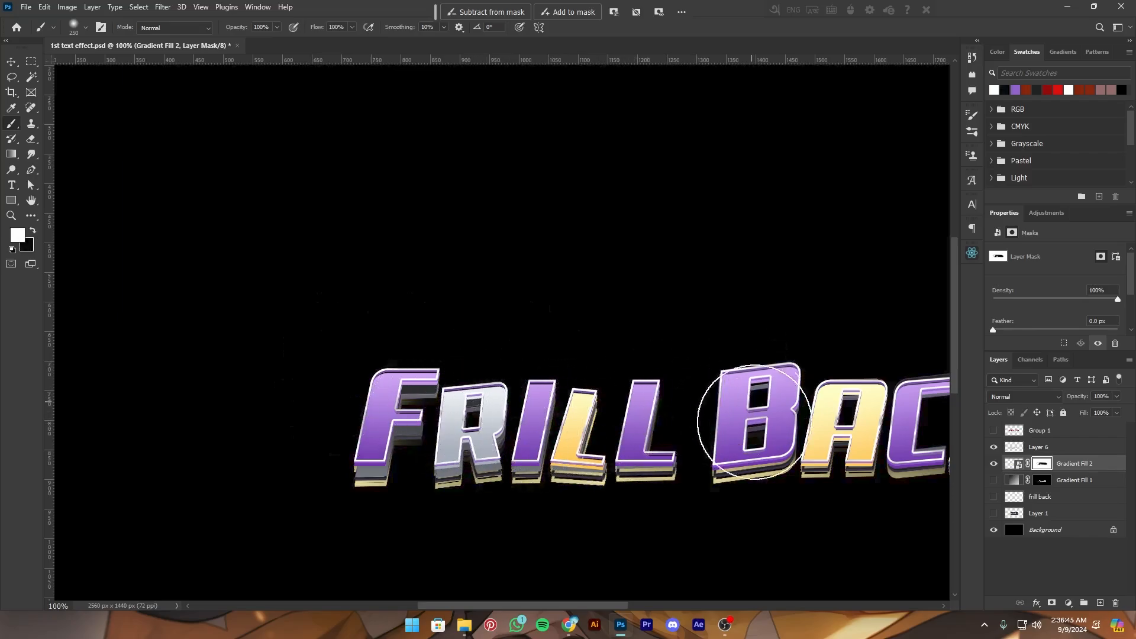
Retouch the Gradient Fill 2 mask around BACK, fading the gold edge beneath the final K
key("x")
left_click_drag(788, 449, 489, 388)
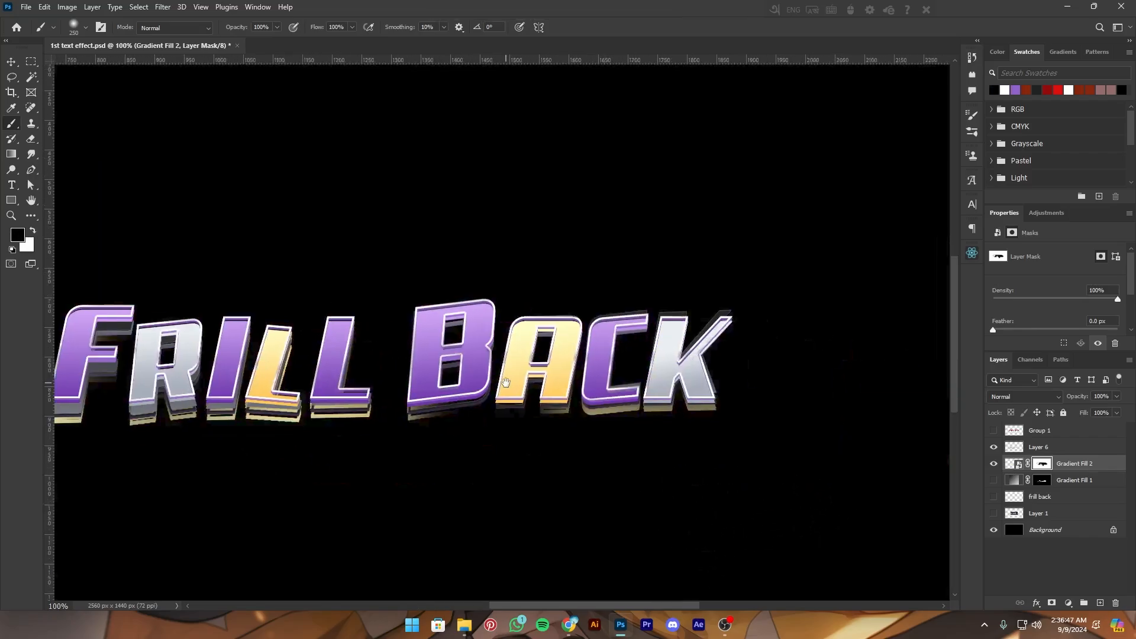
key("x")
key("x")
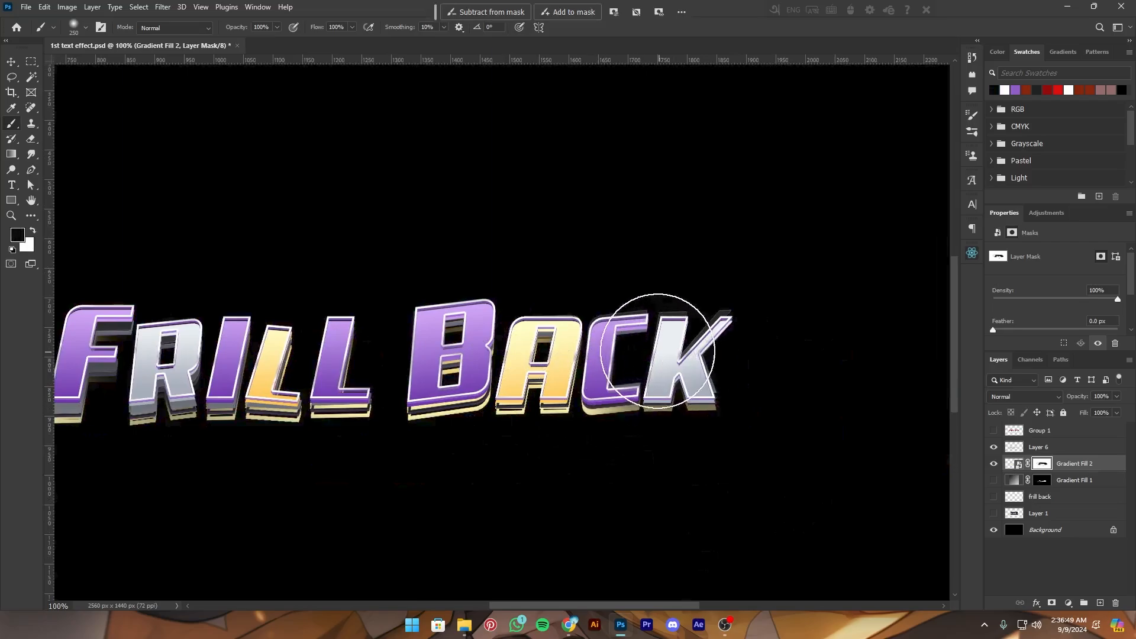
mouse_move(658, 349)
left_mouse_down()
mouse_move(738, 387)
mouse_move(666, 420)
left_mouse_up()
key("x")
key("x")
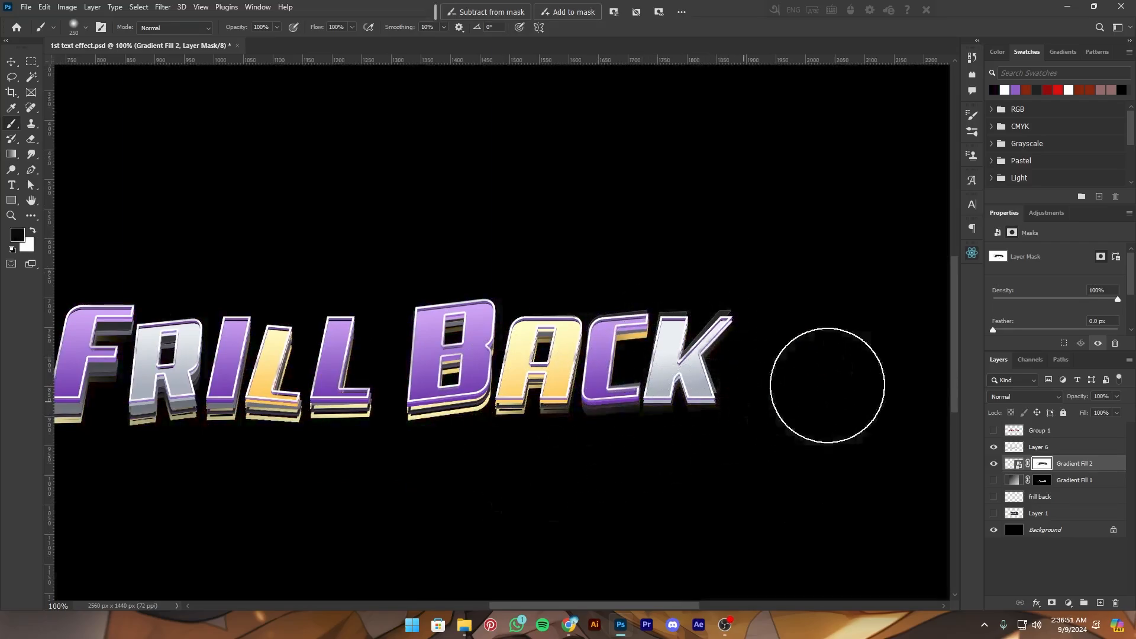
Fade the gold edge beneath FRILL on the mask, restore it in white around the F and save the file
key("ctrl+minus")
key("ctrl+minus")
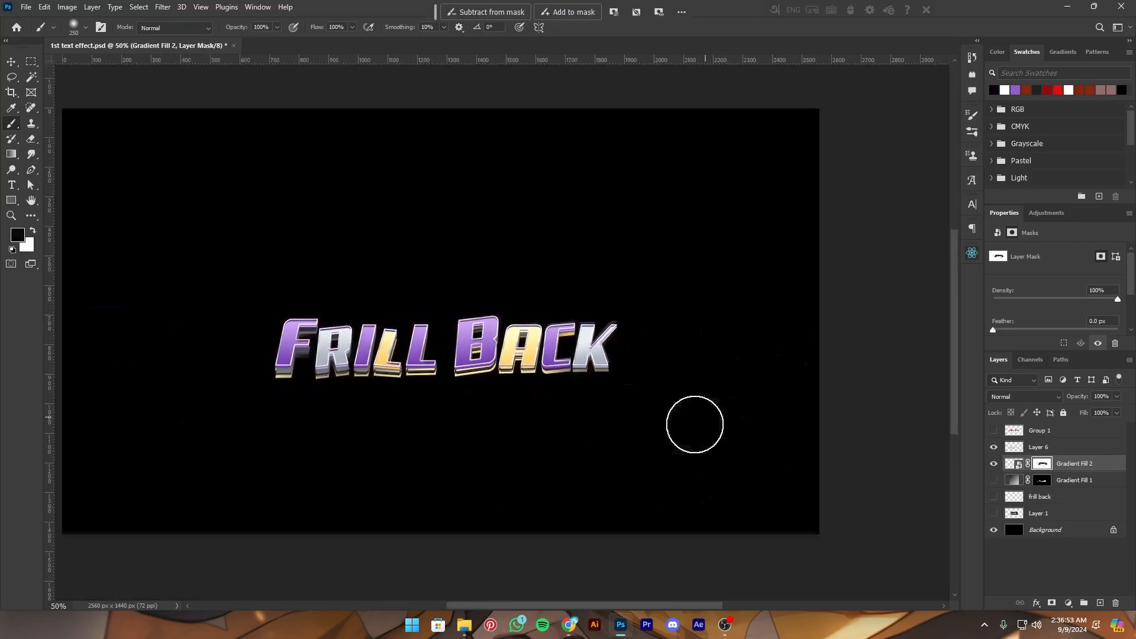
left_click_drag(382, 425, 490, 474)
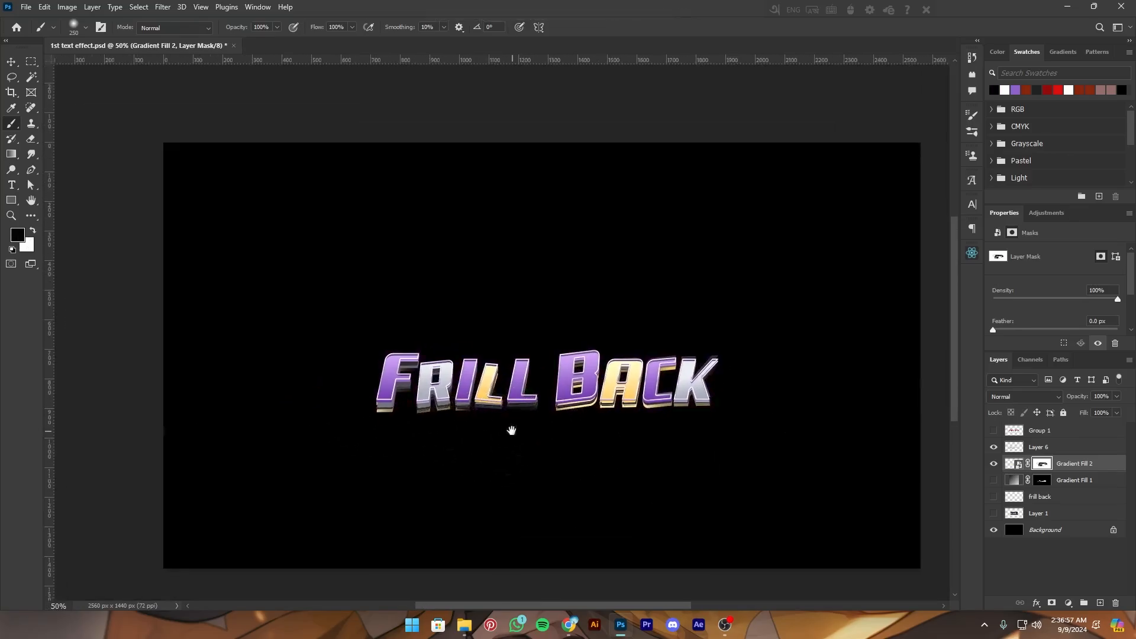
key("ctrl+plus")
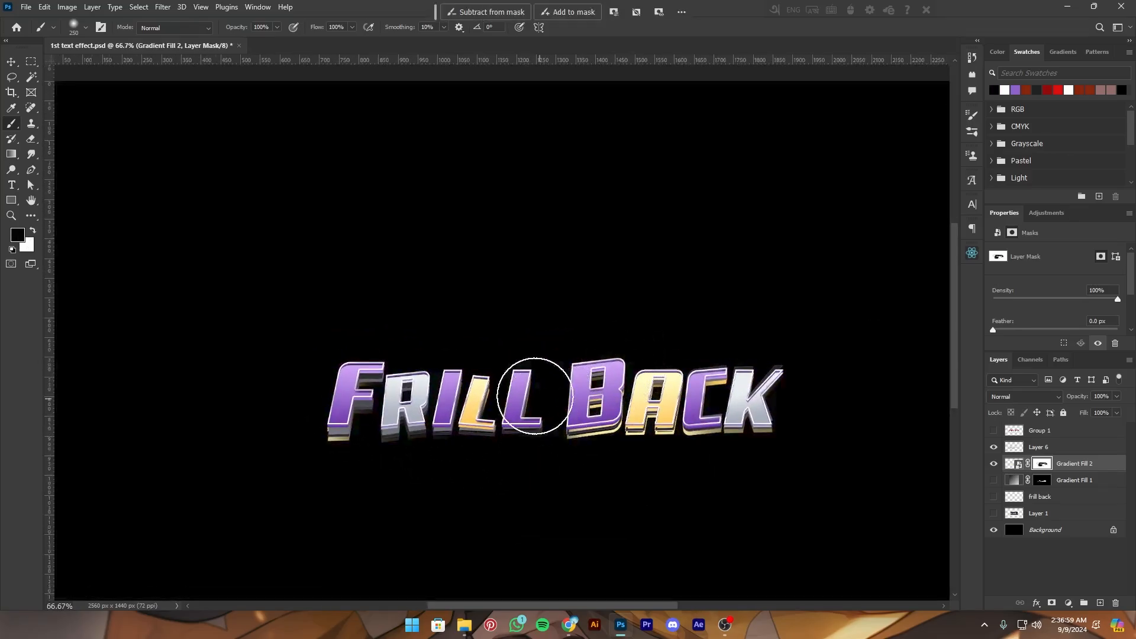
key("x")
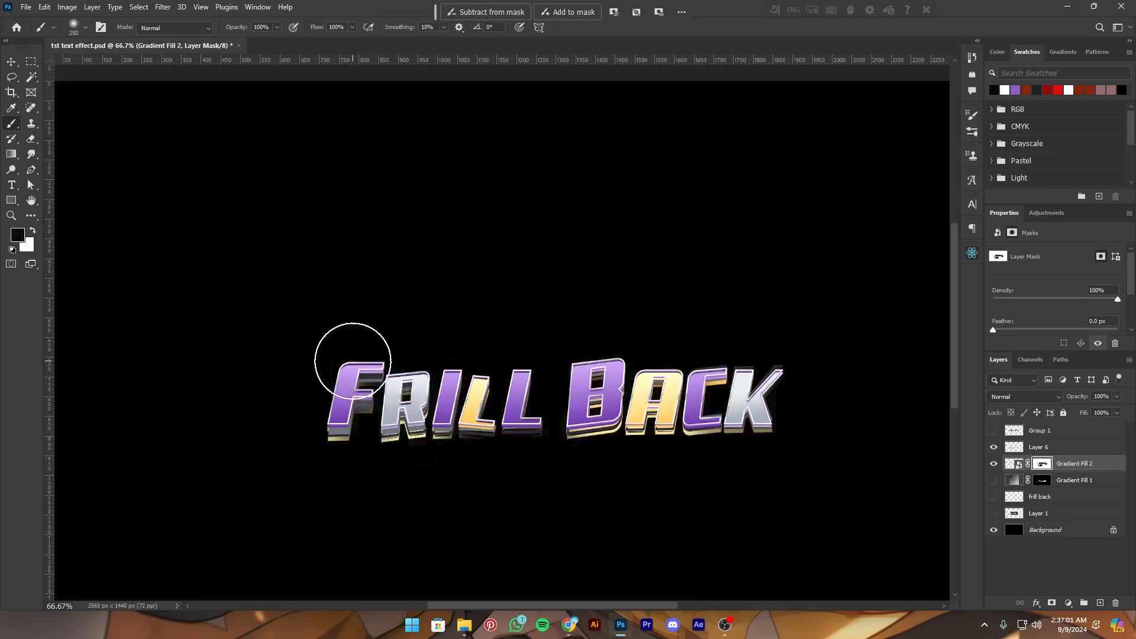
key("x")
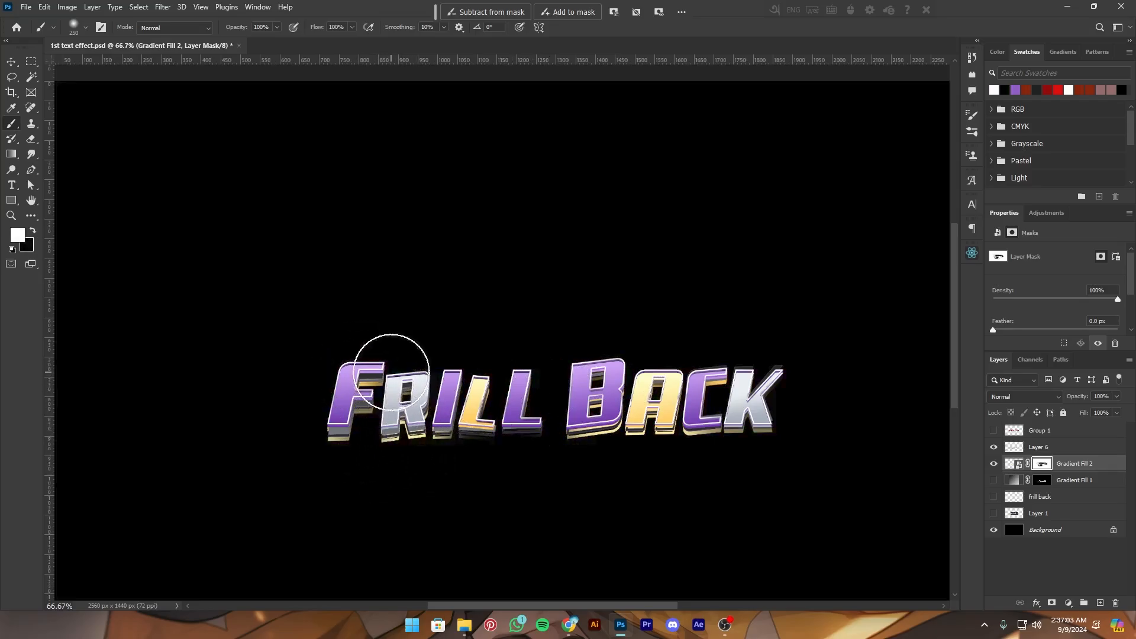
key("ctrl+minus")
key("ctrl+s")
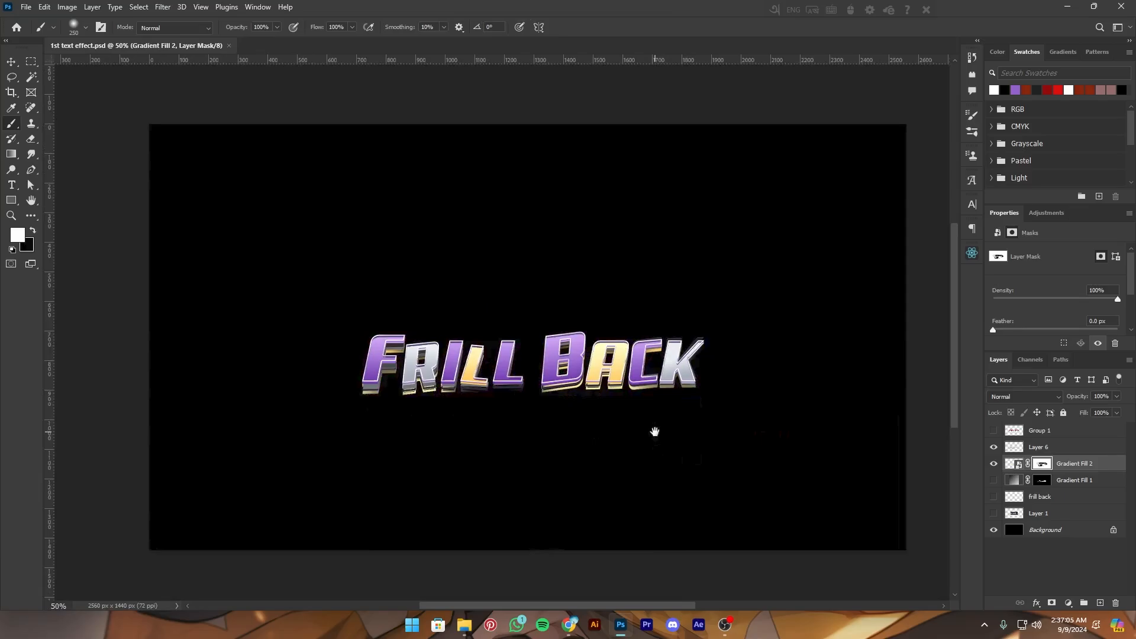
Merge Layer 6 and the masked Gradient Fill 2 into a single layer
key("v")
left_click(1078, 454)
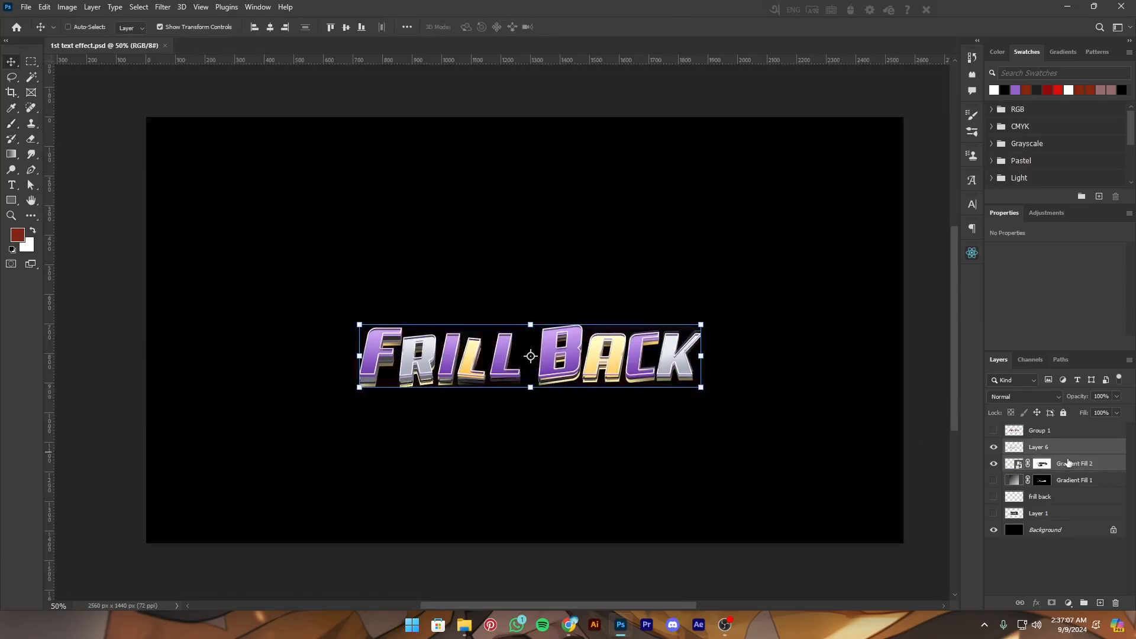
right_click(1068, 464)
left_click(1004, 456)
left_click_drag(714, 459, 707, 456)
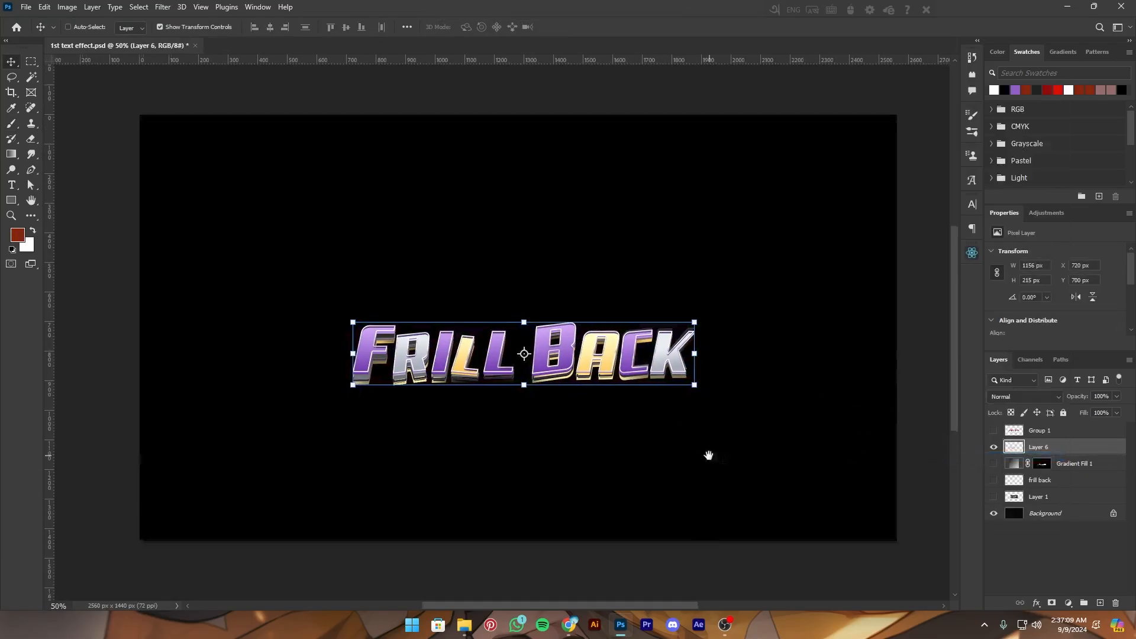
key("ctrl+minus")
key("ctrl+plus")
left_click_drag(517, 439, 510, 436)
Place the image 1332932.png from the Downloads folder into the document above Layer 6
left_click(464, 624)
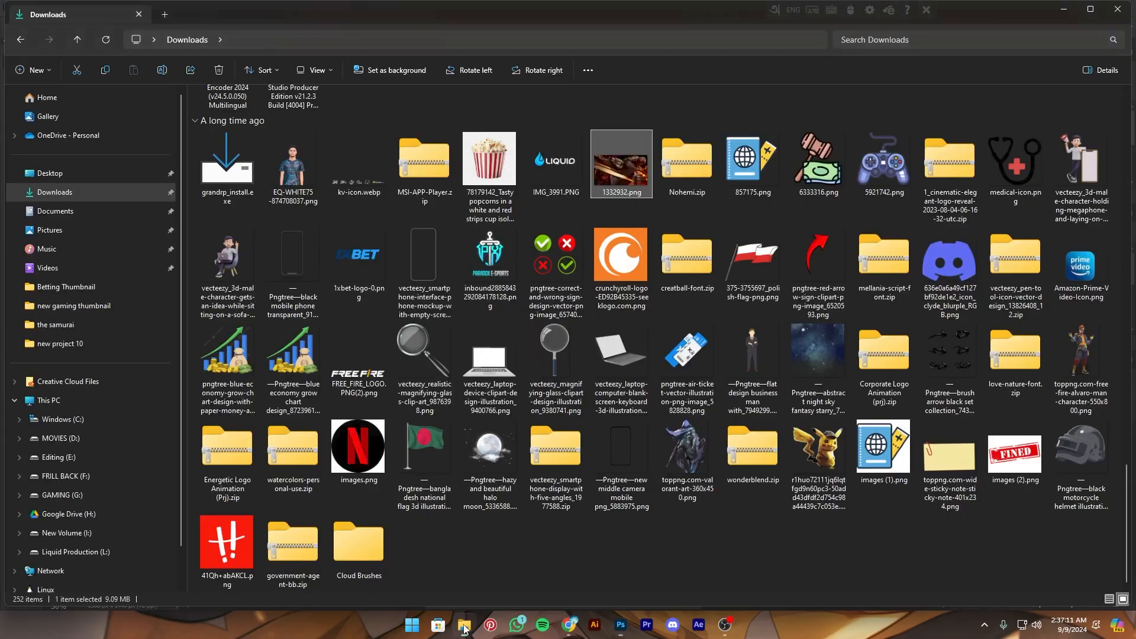
left_click_drag(633, 190, 624, 583)
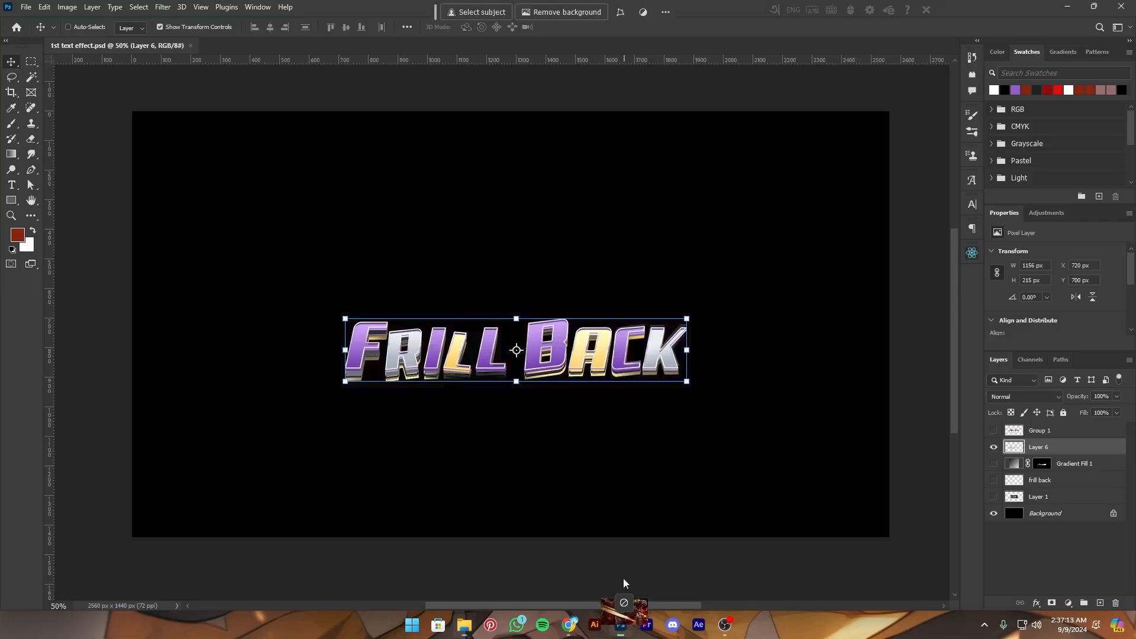
key("Return")
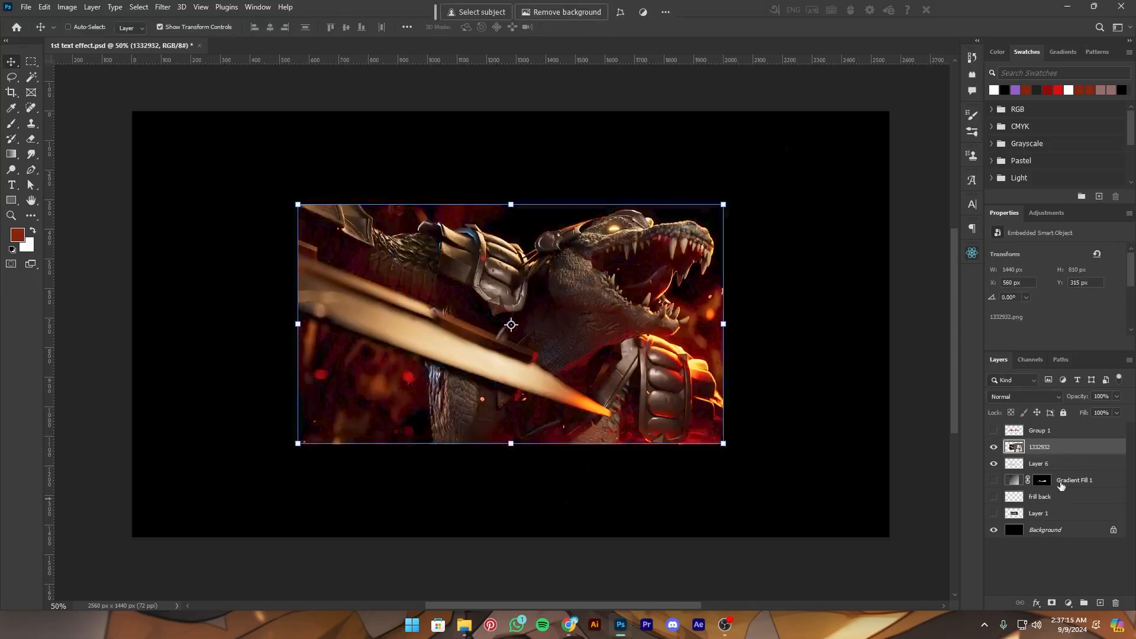
Clip the 1332932 image to the Layer 6 lettering, set its blend mode to Overlay and save the file
left_click(1052, 451, "alt")
left_click(1017, 396)
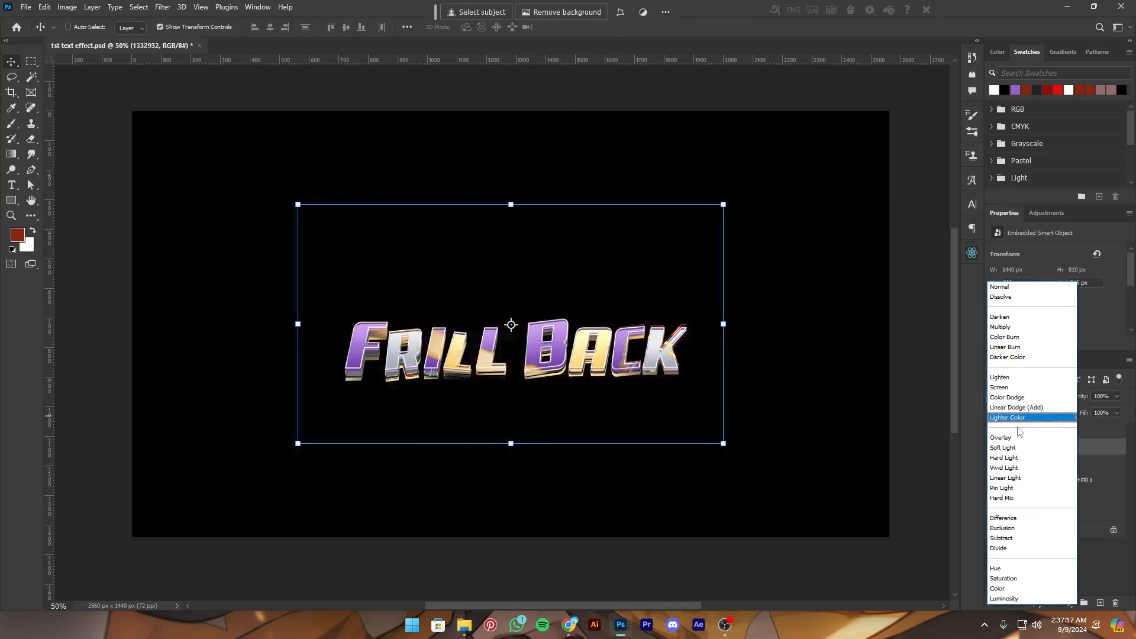
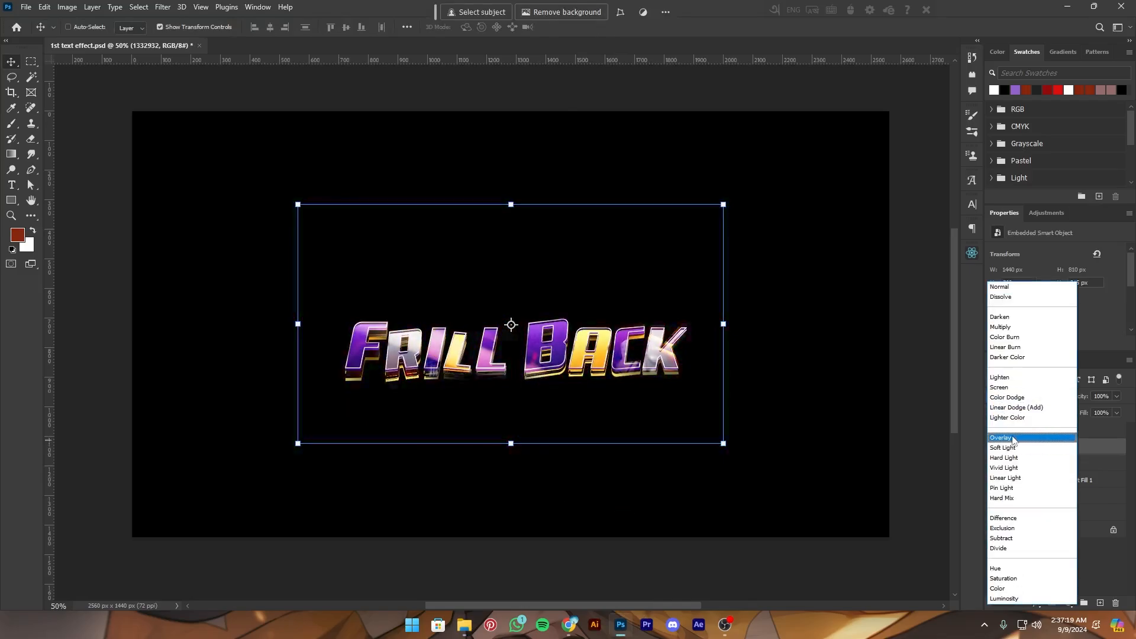
left_click(1016, 438)
left_click(68, 27)
key("ctrl+plus")
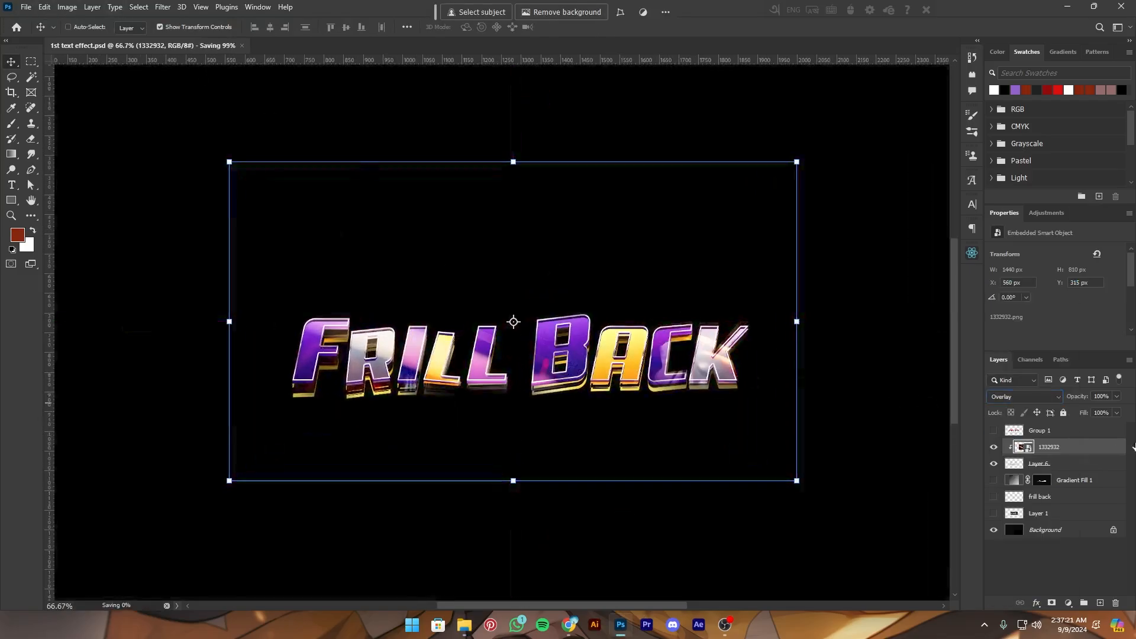
Lower the clipped 1332932 layer's fill to 37% and save the file
left_click(1098, 426)
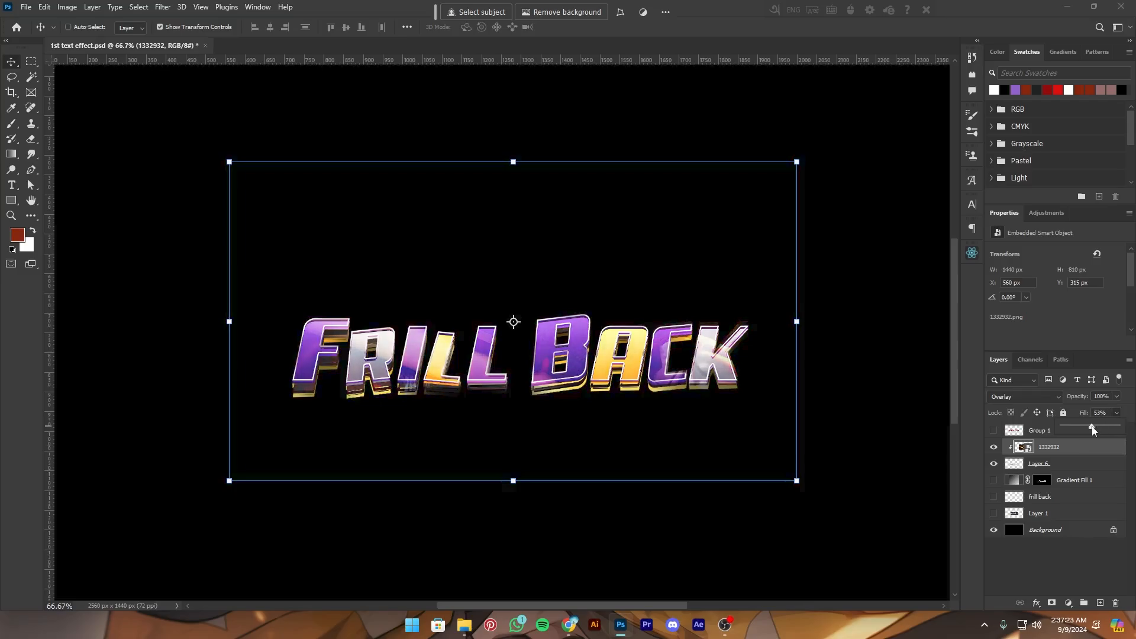
key("ctrl+minus")
key("ctrl+plus")
key("ctrl+minus")
key("ctrl+s")
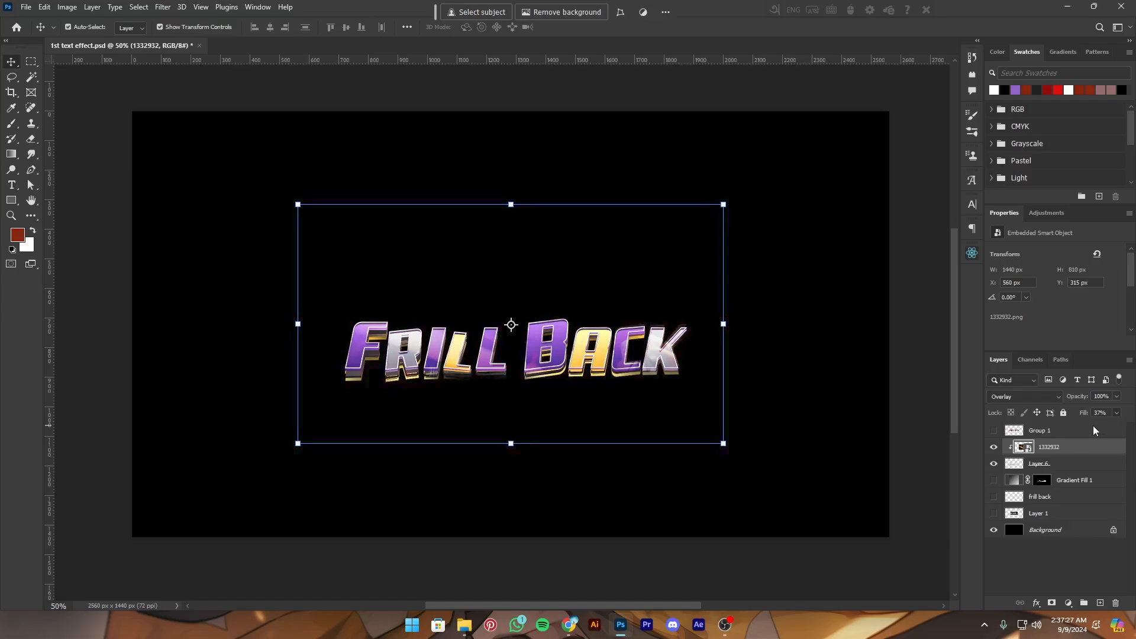
Set the clipped 1332932 layer's fill to 40%
key("ctrl+plus")
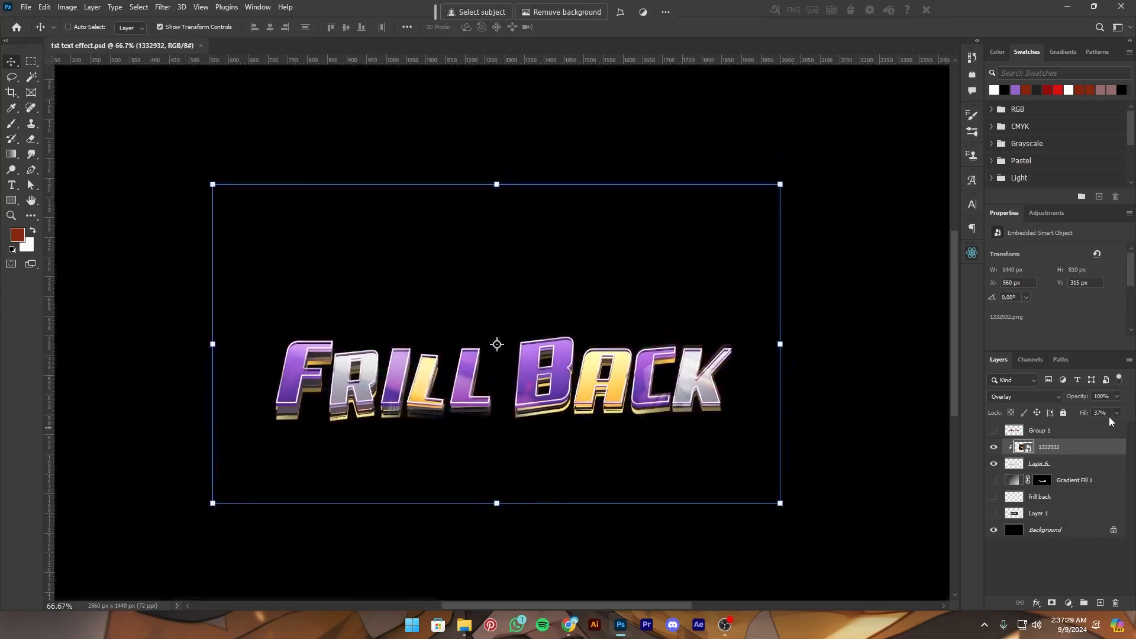
type("40")
key("Return")
scroll(566, 421, "down", 1)
key("ctrl+minus")
key("ctrl+minus")
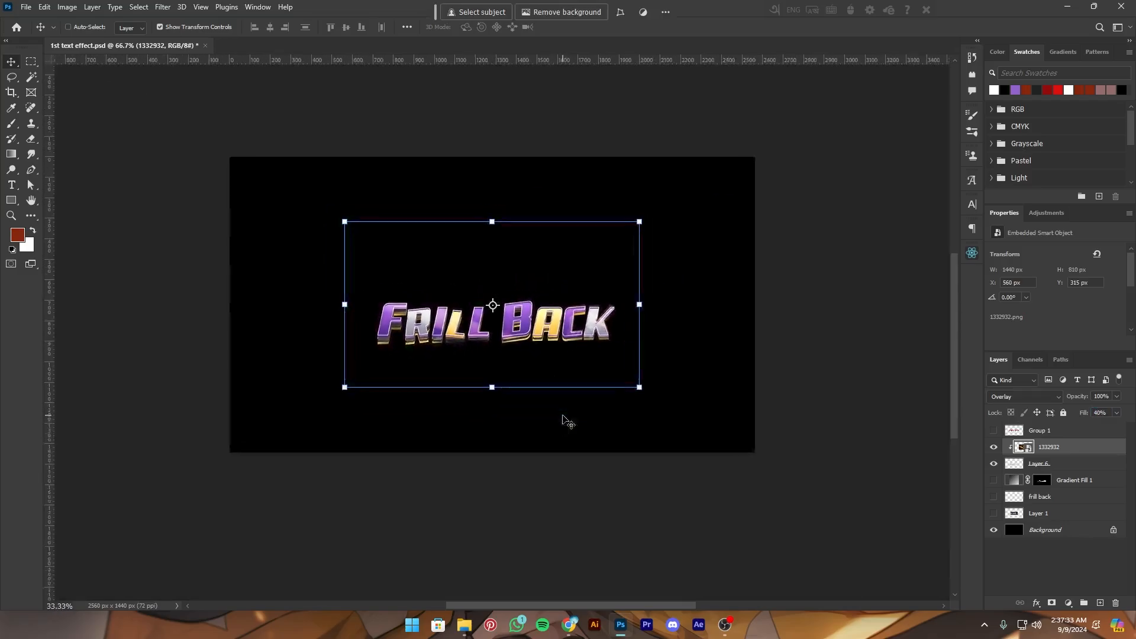
Merge the 1332932 texture with the Layer 6 lettering into one layer and save the file
key("ctrl+plus")
right_click(1098, 466)
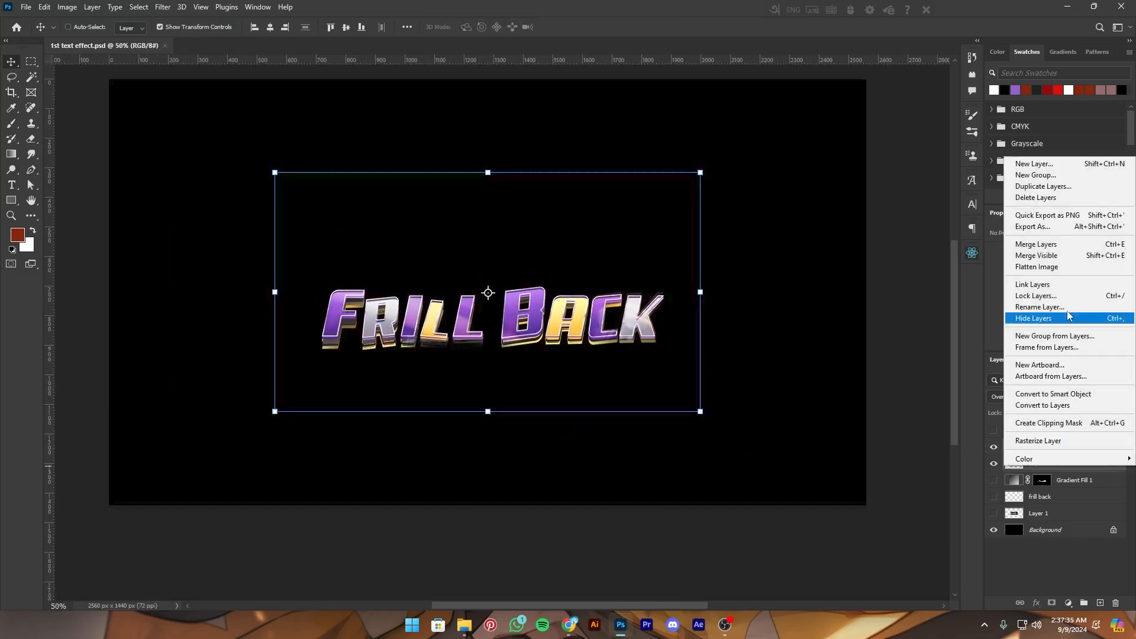
left_click(1039, 243)
left_click_drag(410, 491, 421, 558)
left_click_drag(618, 422, 617, 413)
key("ctrl+s")
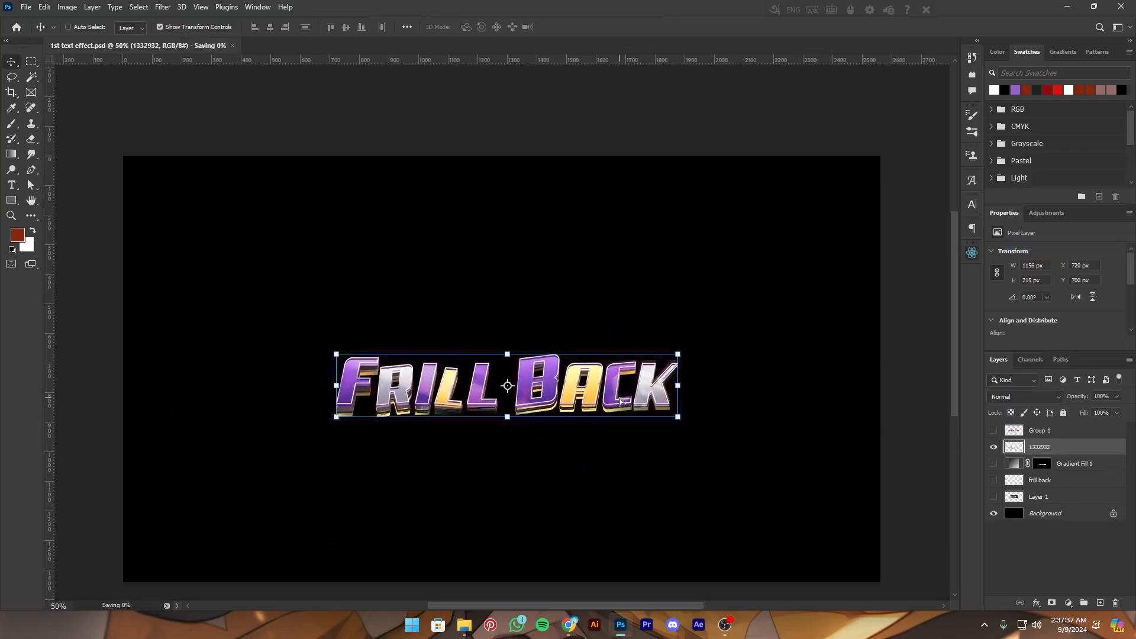
key("ctrl+s")
Add a new Linear Dodge (Add) layer above the lettering and set the brush colour to purple #7e42c1, sampled from the B
left_click(1026, 396)
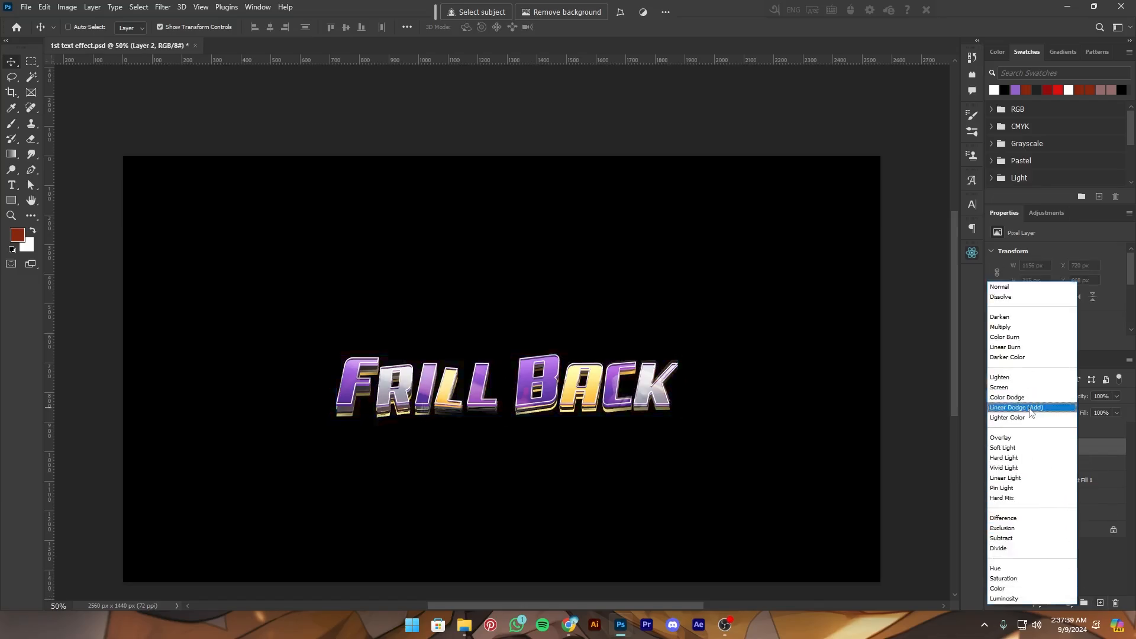
left_click(1027, 401)
left_click(12, 124)
key("ctrl+plus")
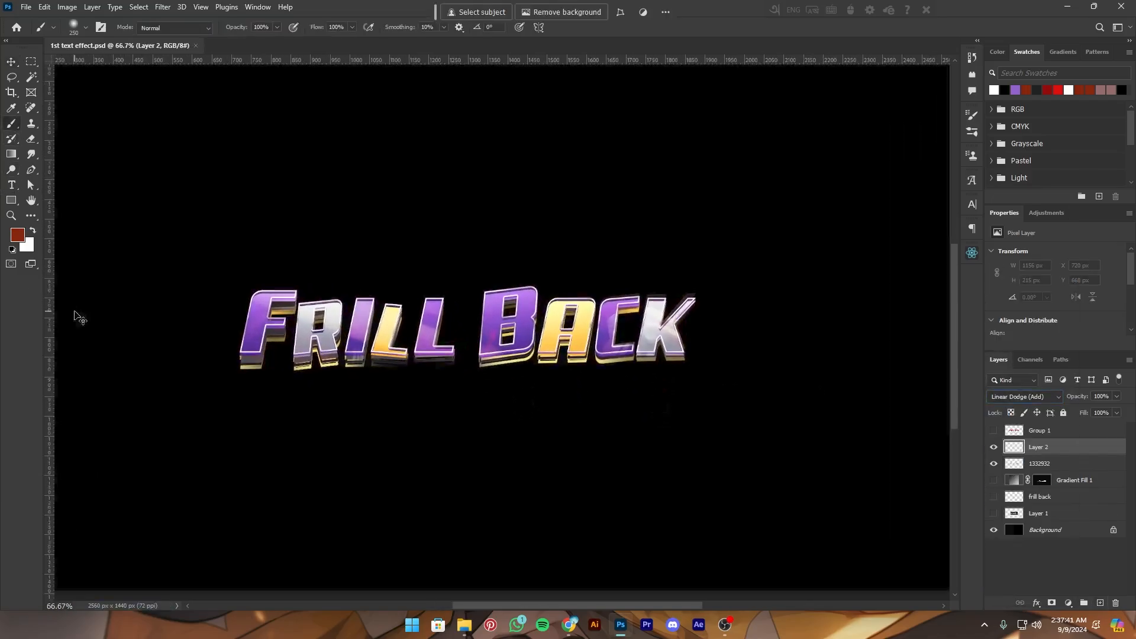
left_click(16, 240)
left_click(508, 325)
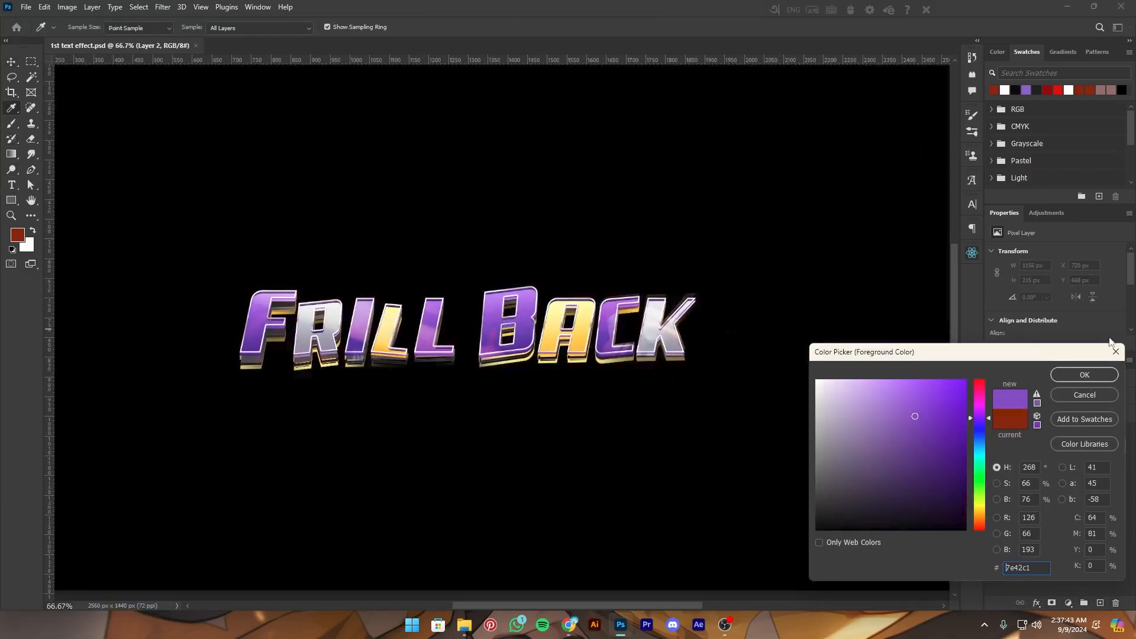
left_click(1083, 377)
Paint soft purple glow spots across the FRILL BACK letters on Layer 2, save the file, and set the layer's fill to 51%
left_click(279, 309)
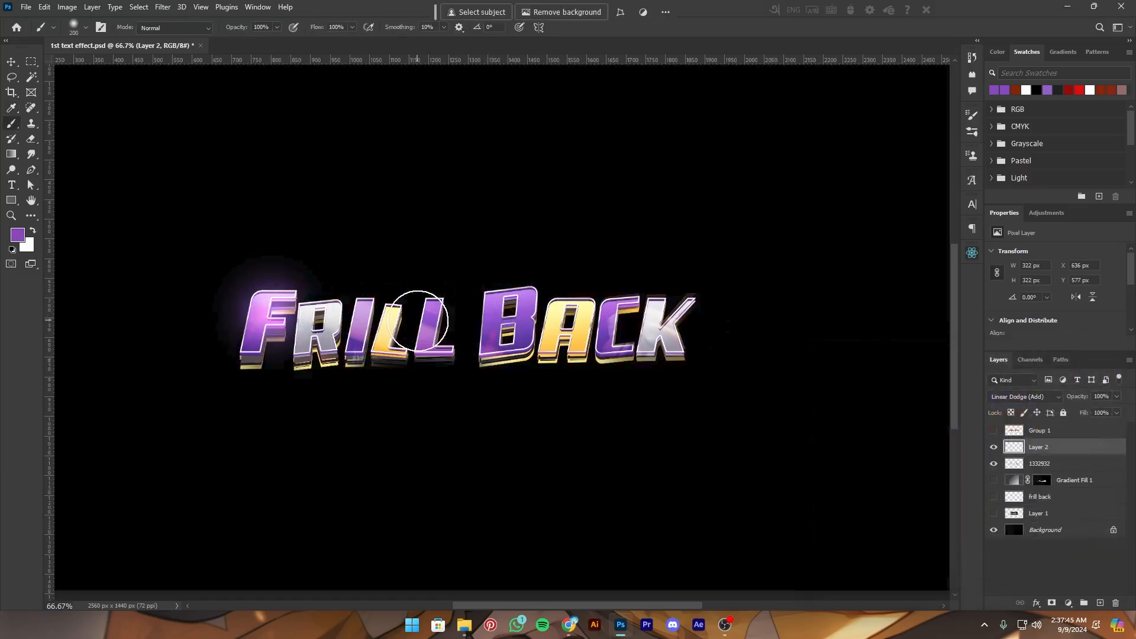
mouse_move(358, 331)
left_mouse_down()
mouse_move(459, 336)
mouse_move(442, 317)
mouse_move(469, 327)
mouse_move(507, 309)
left_mouse_up()
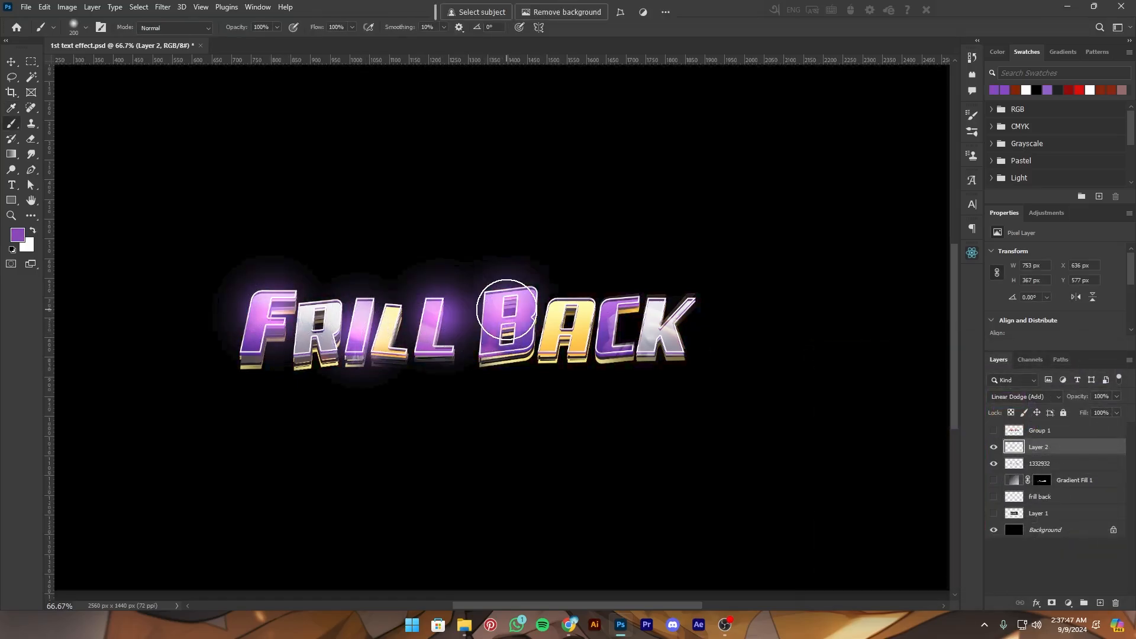
left_click(609, 314)
left_click(673, 308)
left_click_drag(738, 359, 804, 382)
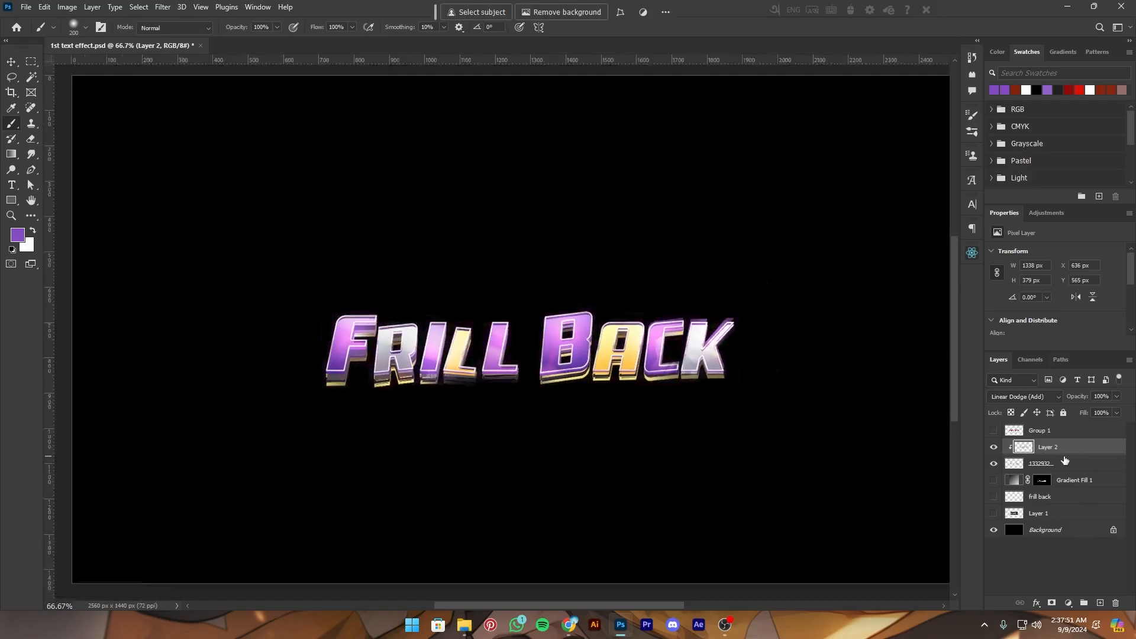
key("ctrl+s")
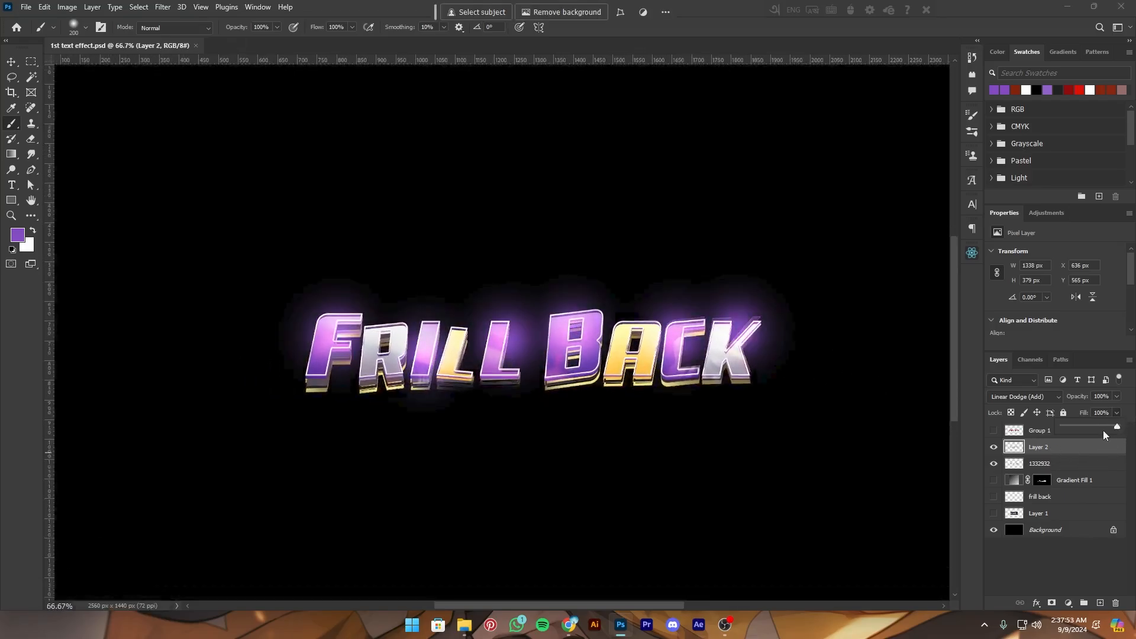
left_click_drag(1091, 428, 1088, 427)
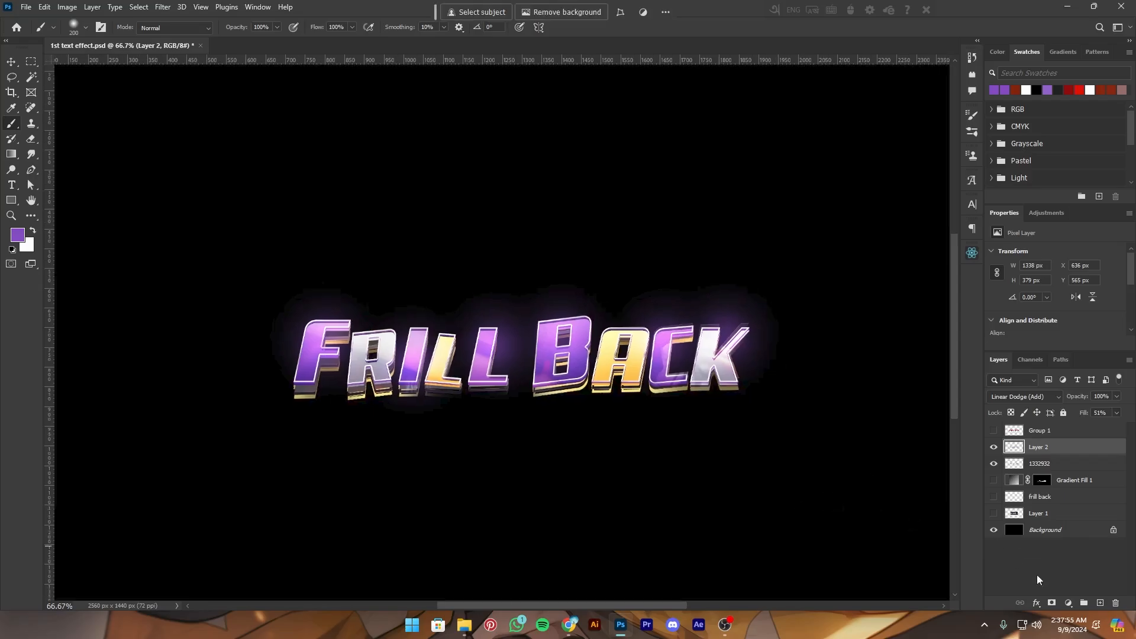
Add another Linear Dodge (Add) layer and set the brush colour to yellow #ffc849, sampled from the gold A
left_click(1100, 602)
left_click(1032, 397)
left_click(1032, 407)
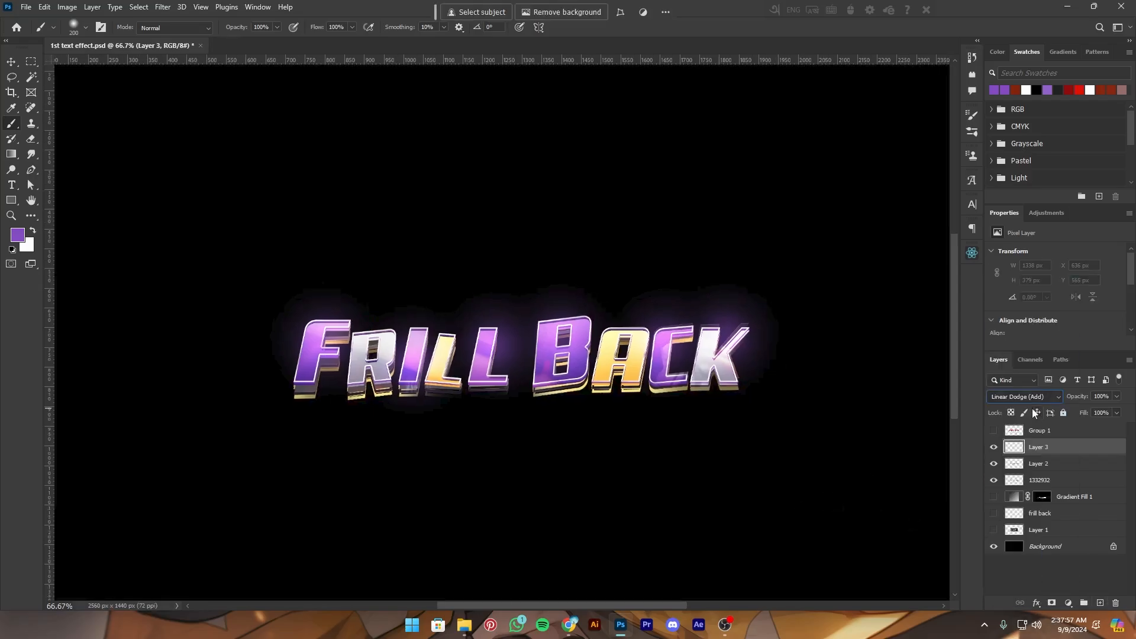
key("ctrl+s")
left_click(18, 235)
left_click(609, 370)
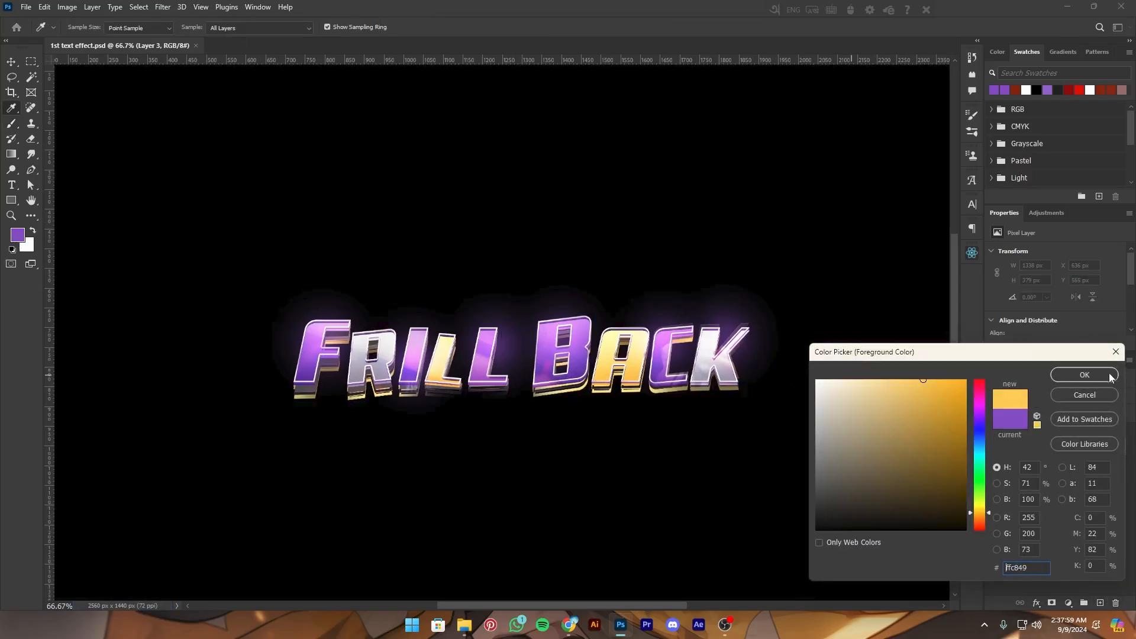
left_click(1085, 374)
key("b")
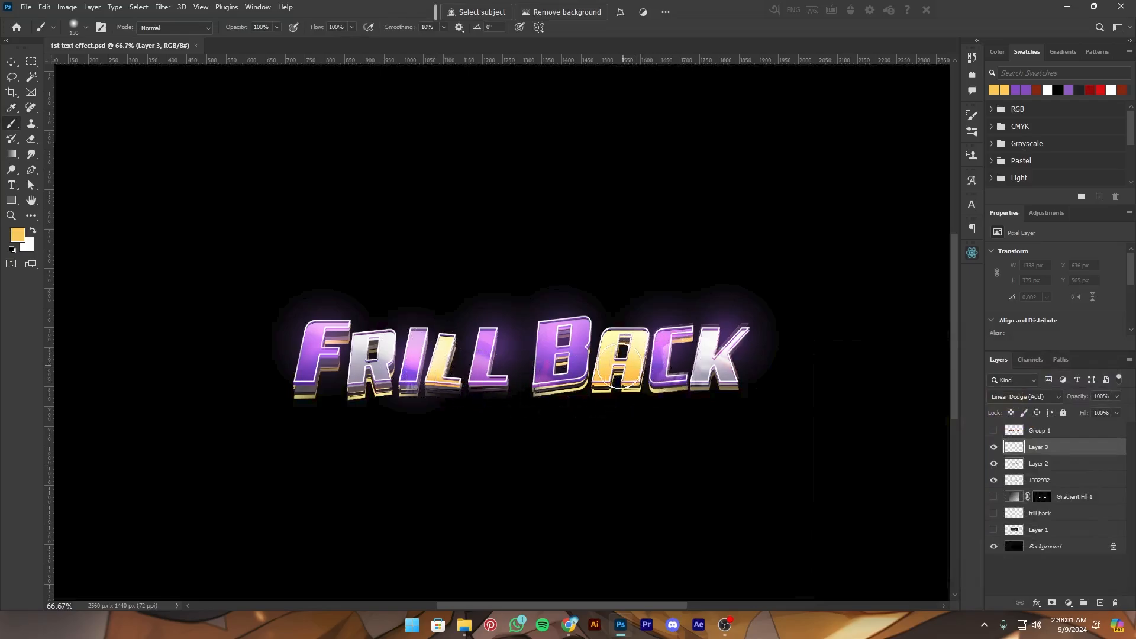
Paint soft yellow glow spots at the top of the A, on the gold L and below the R, undoing unwanted spots
left_click_drag(618, 368, 614, 352)
left_click(684, 333)
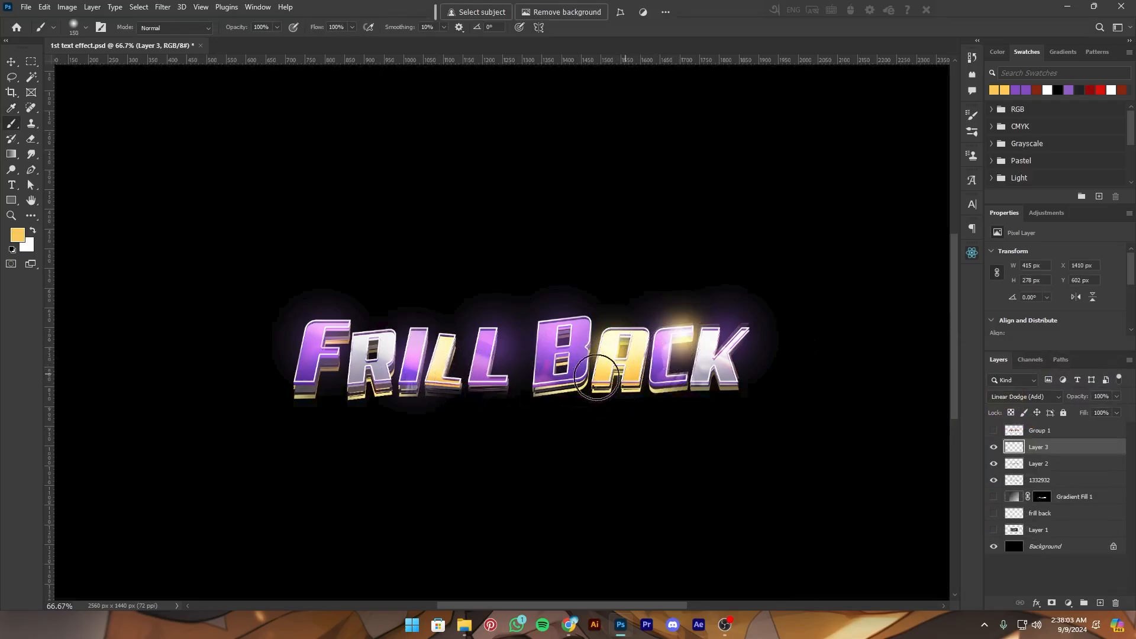
key("ctrl+z")
mouse_move(347, 381)
left_mouse_down()
mouse_move(464, 389)
mouse_move(396, 390)
left_mouse_up()
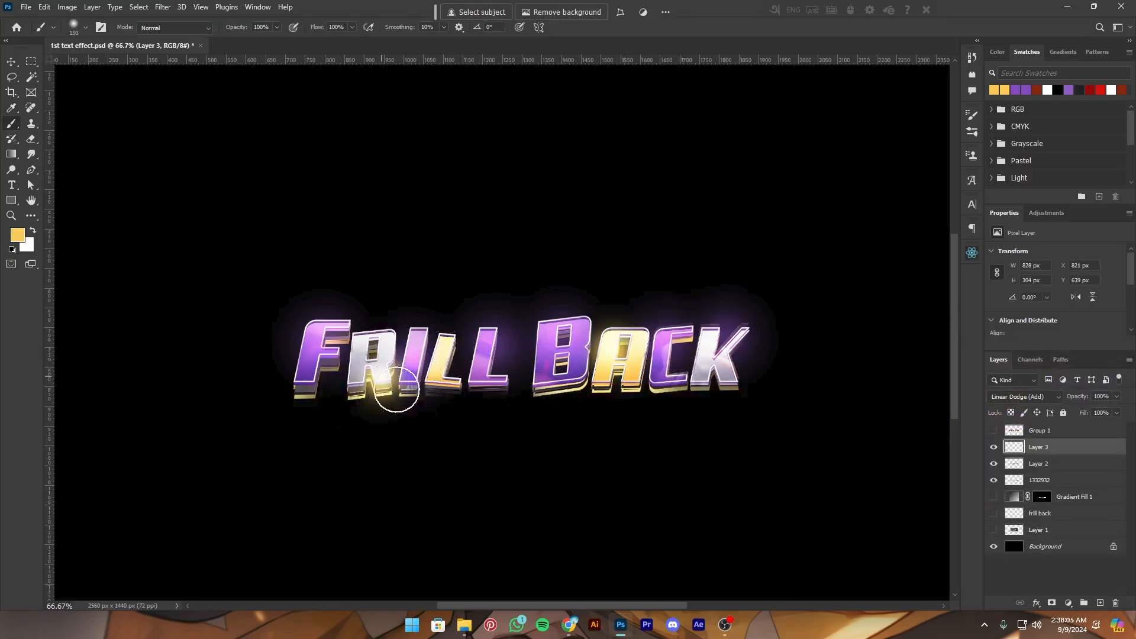
key("ctrl+z")
left_click(332, 343)
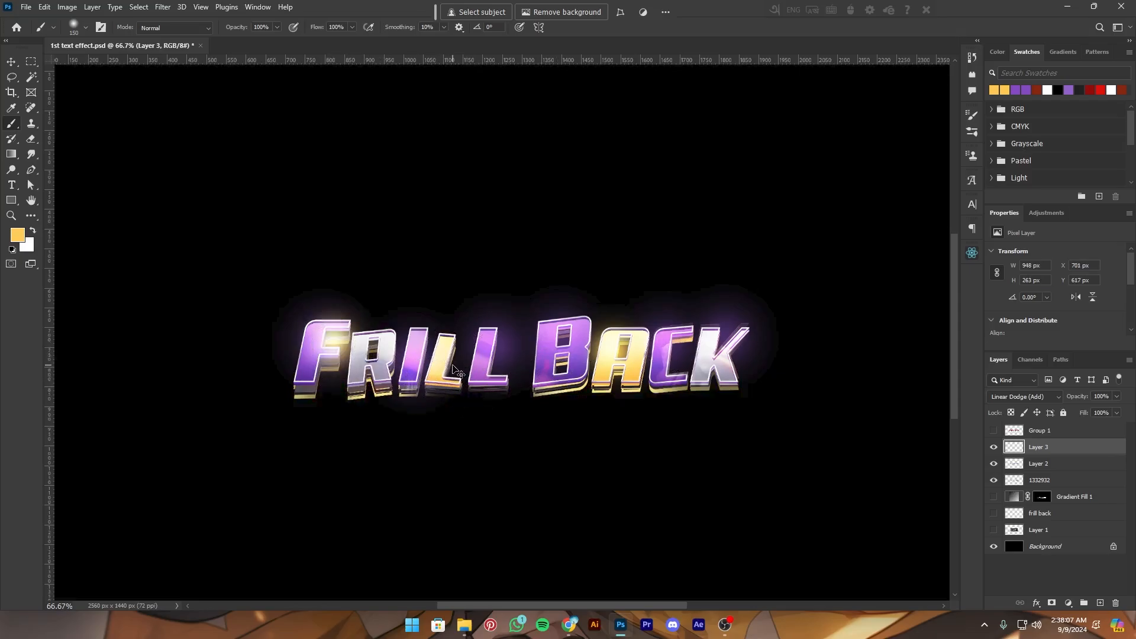
key("ctrl+z")
left_click(442, 368)
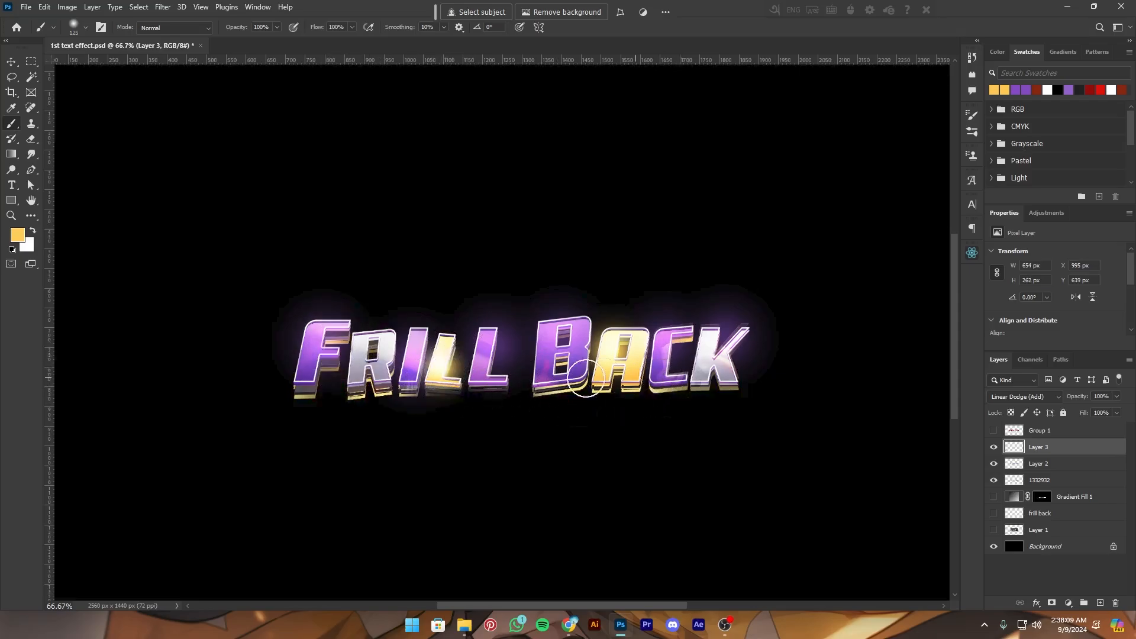
left_click(560, 382)
key("ctrl+z")
left_click(565, 363)
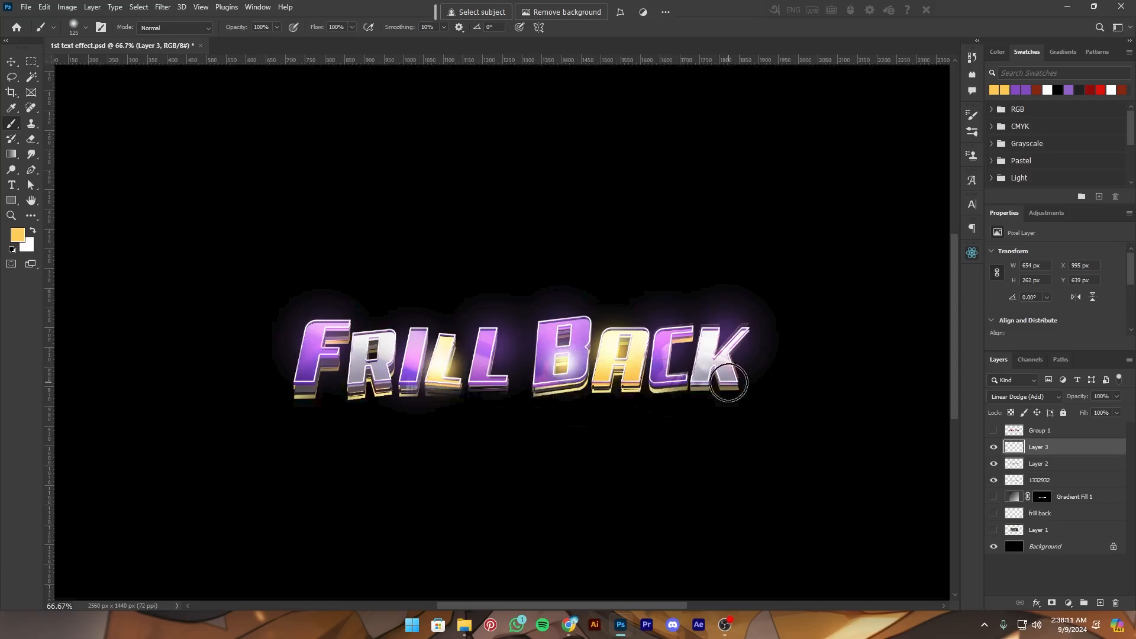
left_click(658, 392)
key("ctrl+z")
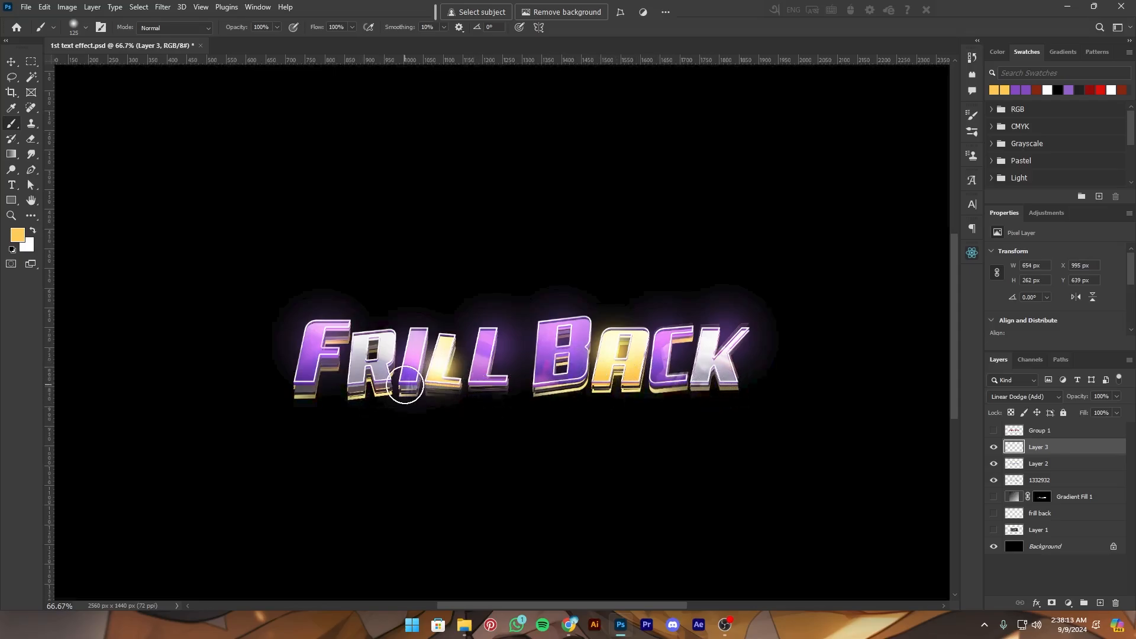
left_click(388, 389)
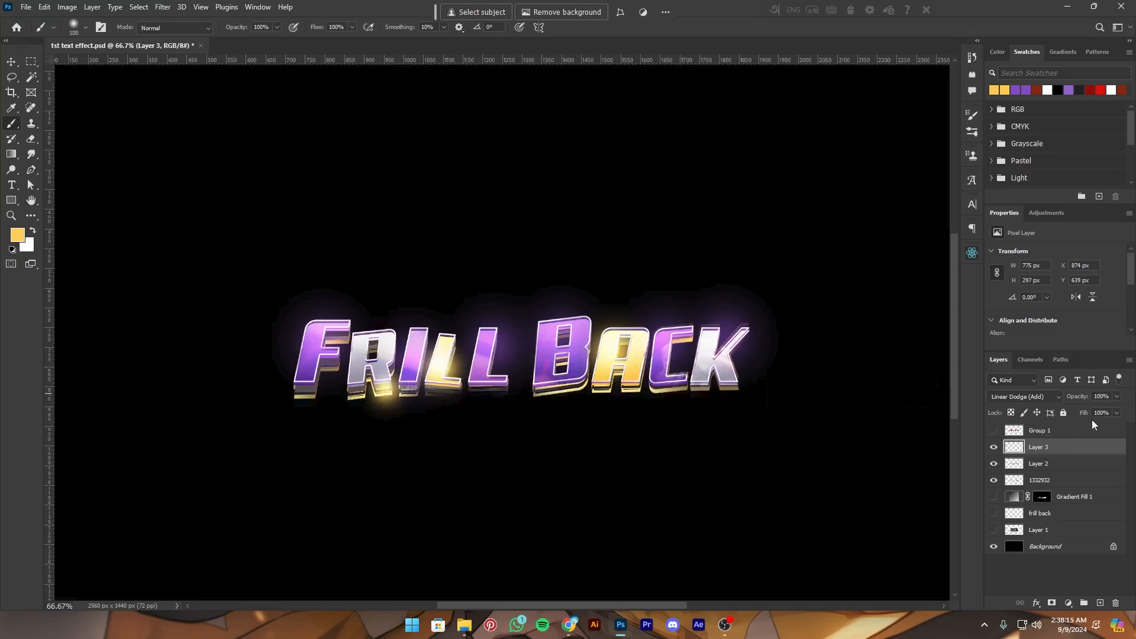
Set the yellow glow layer's fill to 42% and save the file
left_click_drag(1086, 425, 1085, 427)
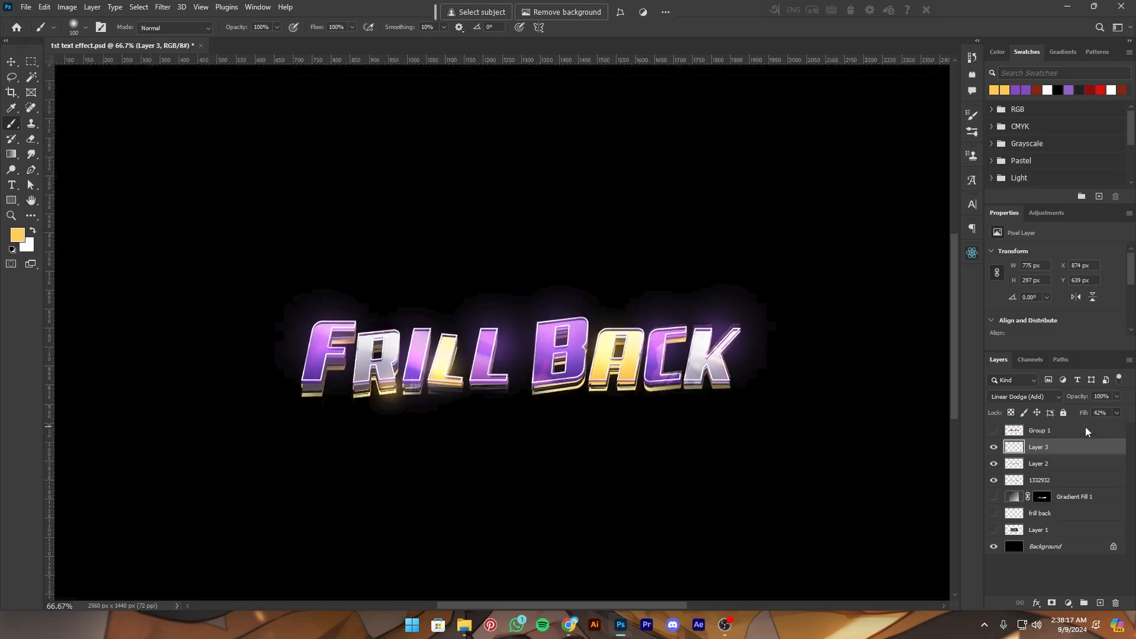
key("ctrl+minus")
key("ctrl+minus")
key("ctrl+minus")
key("ctrl+plus")
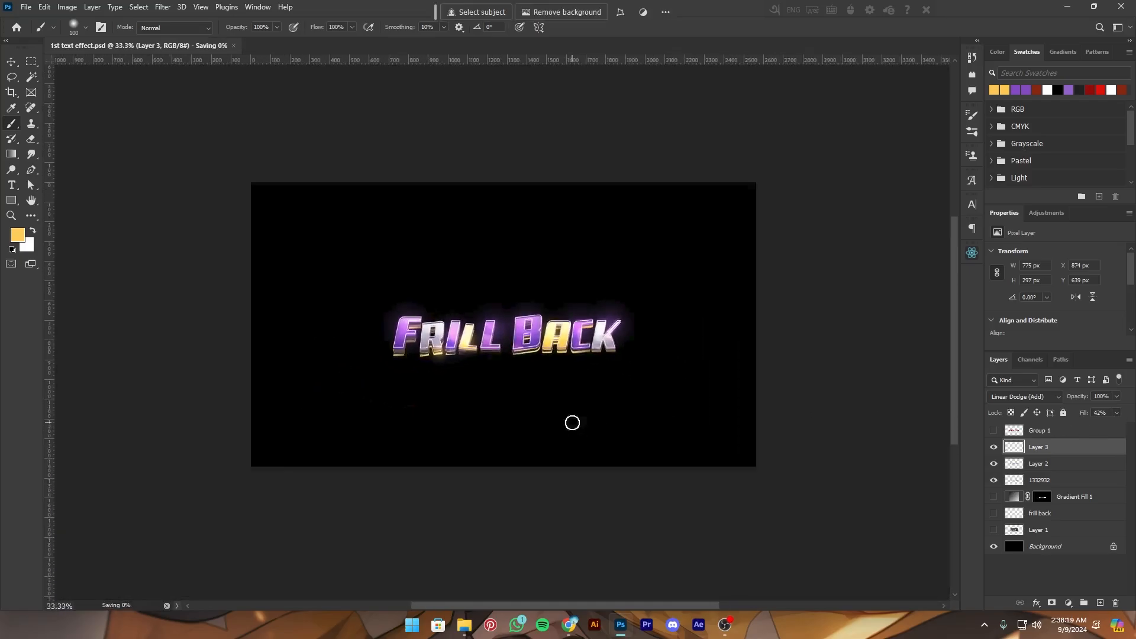
Merge Layer 3, Layer 2 and the 1332932 lettering layer into a single layer
key("v")
left_click(1049, 480, "shift")
right_click(1049, 480)
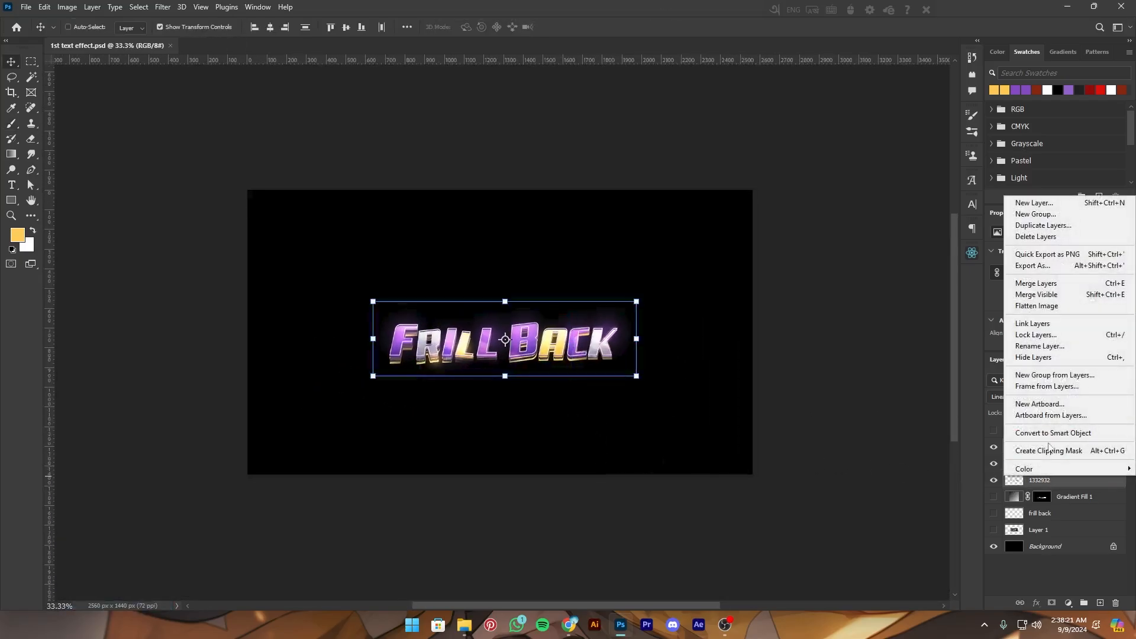
left_click(1041, 283)
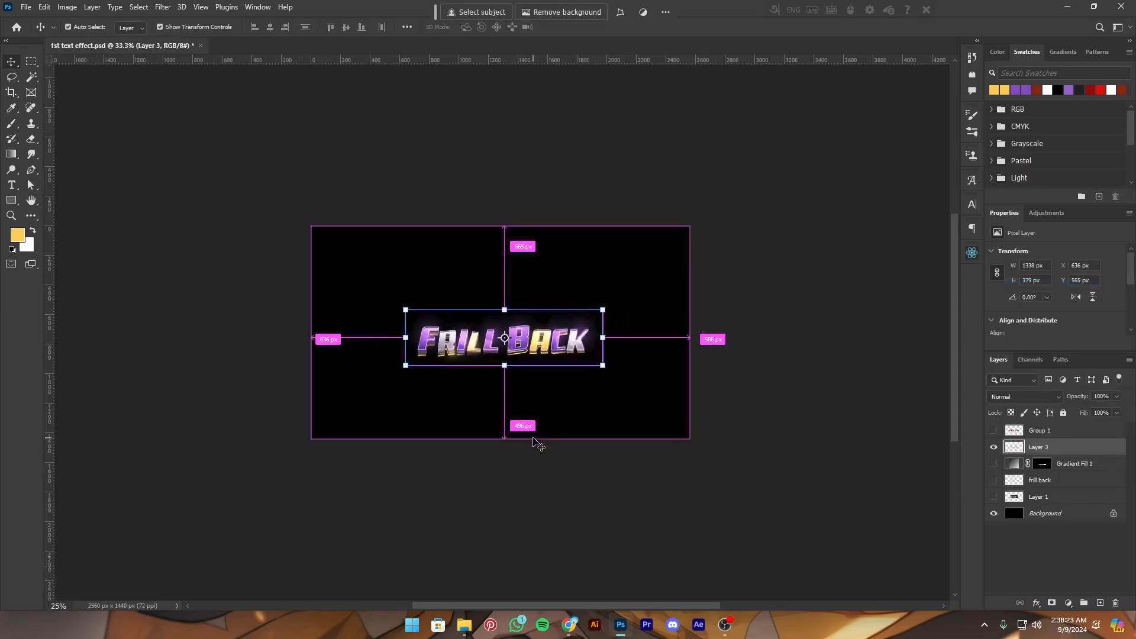
key("ctrl+minus")
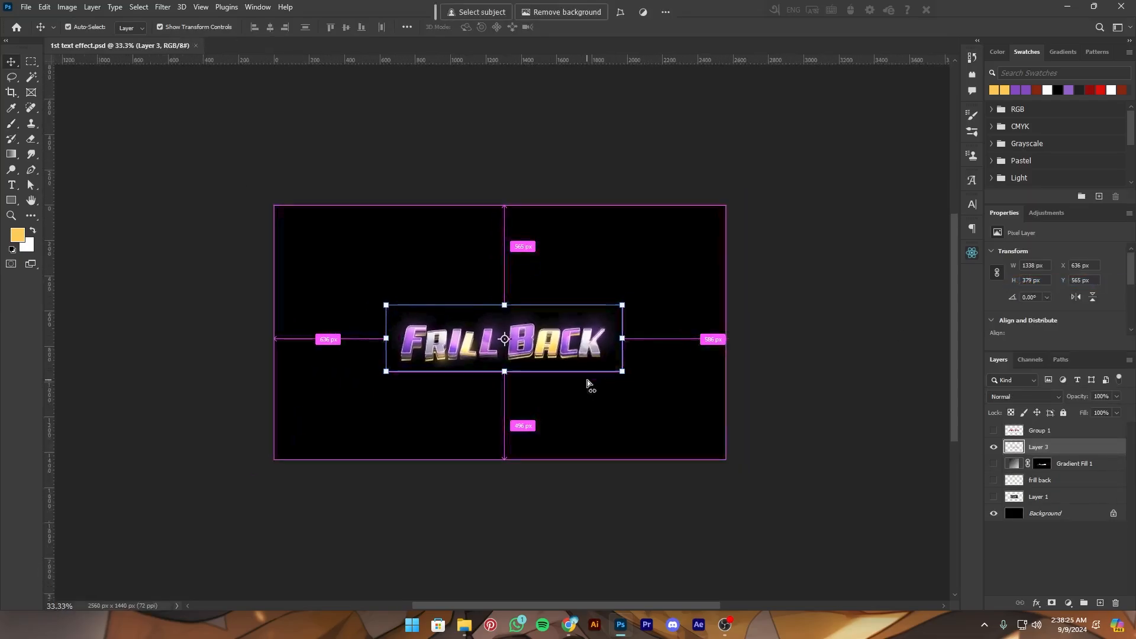
left_click_drag(603, 367, 700, 392)
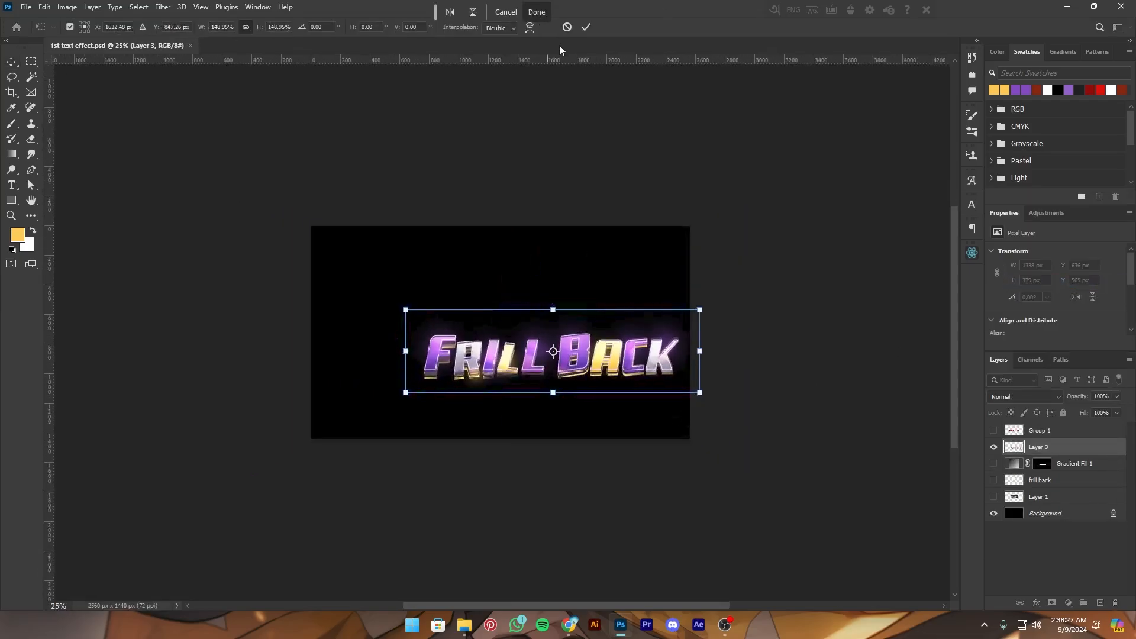
left_click(566, 27)
key("ctrl+plus")
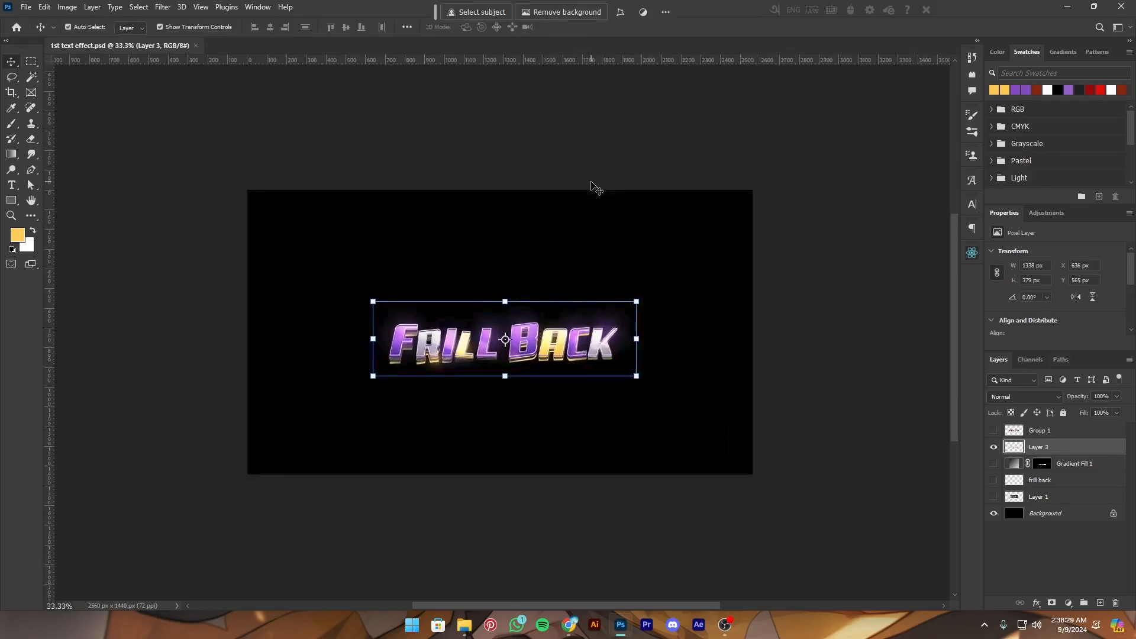
left_click_drag(514, 372, 551, 230)
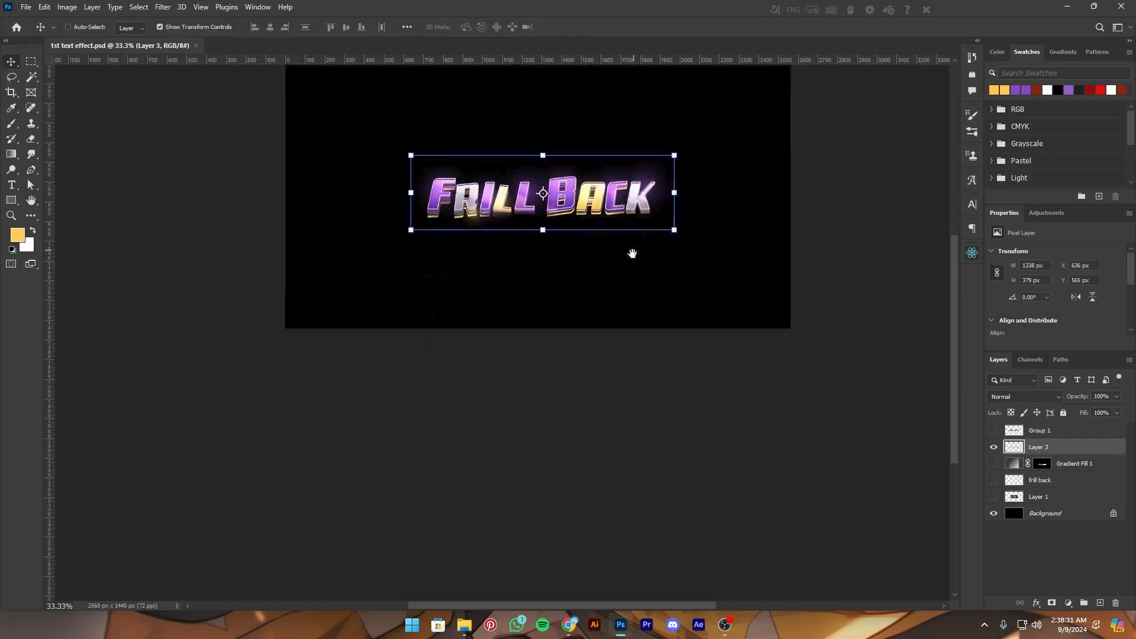
left_click_drag(636, 237, 590, 448)
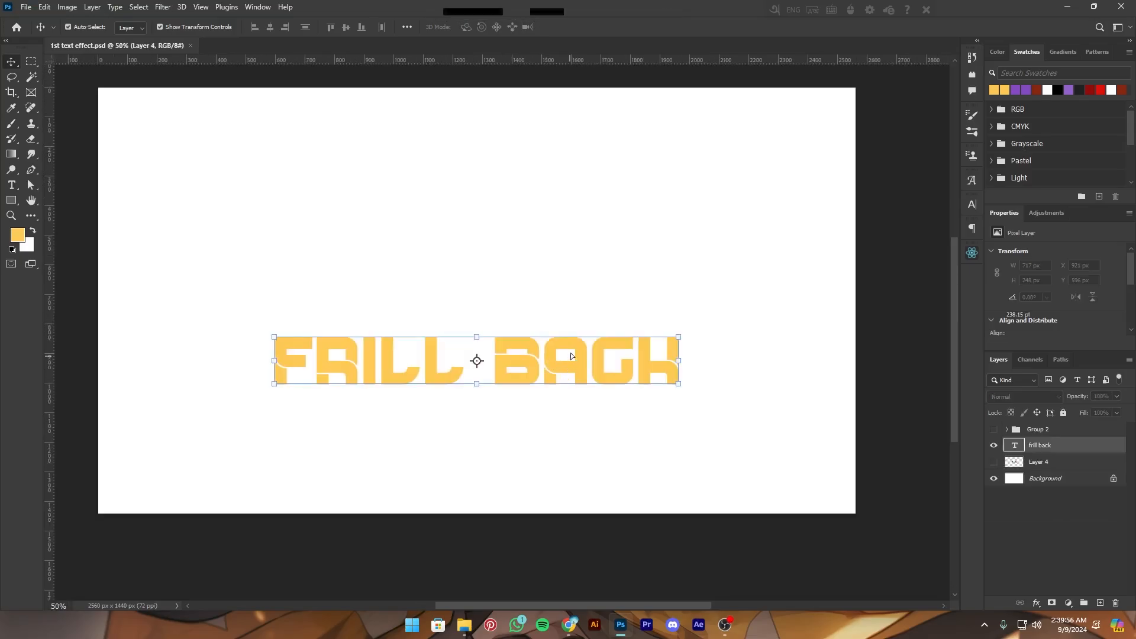
Move the yellow frill back text up to near the centre of the white canvas and save the file
left_click_drag(571, 355, 579, 309)
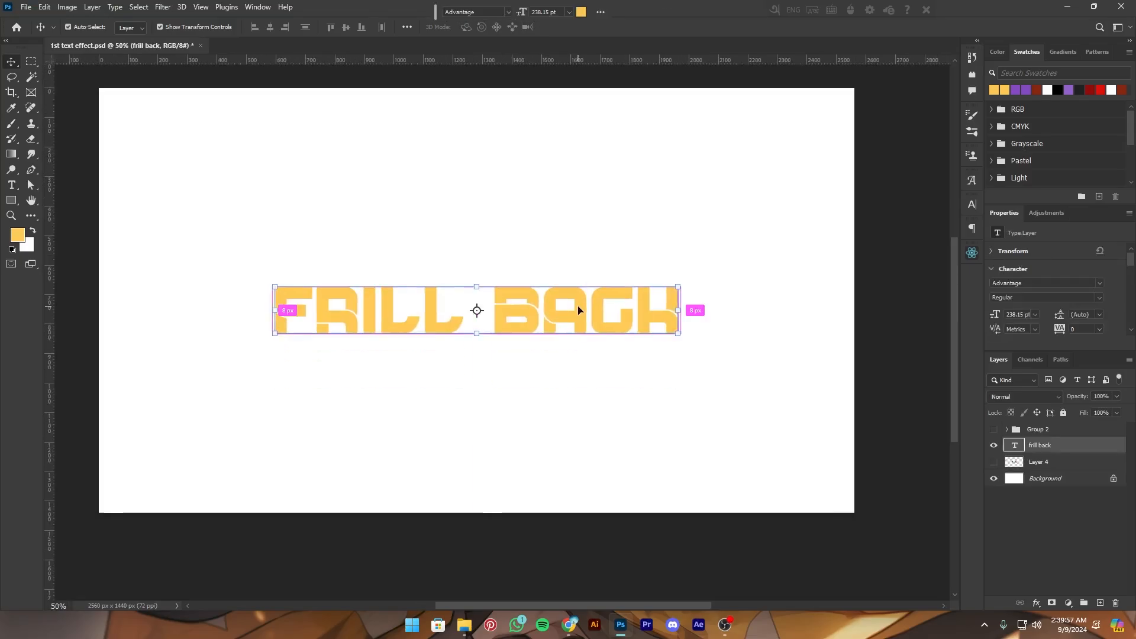
left_click_drag(602, 379, 595, 418)
key("ctrl+minus")
key("ctrl+plus")
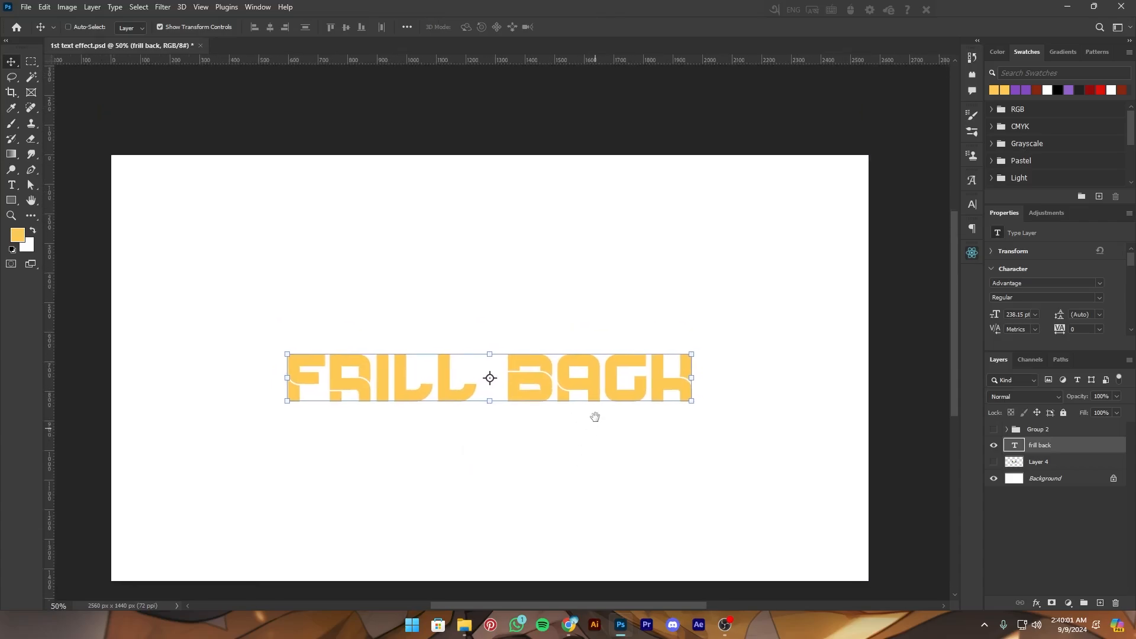
key("ctrl+minus")
key("ctrl+plus")
key("ctrl+minus")
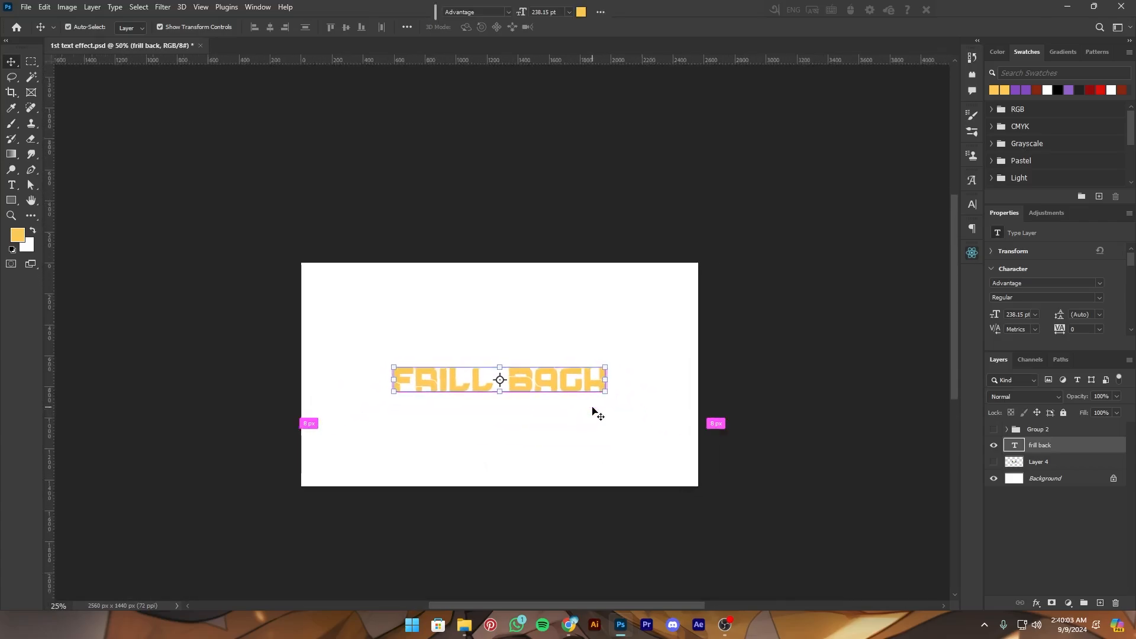
left_click_drag(583, 499, 614, 524)
left_click_drag(521, 467, 567, 464)
key("ctrl+minus")
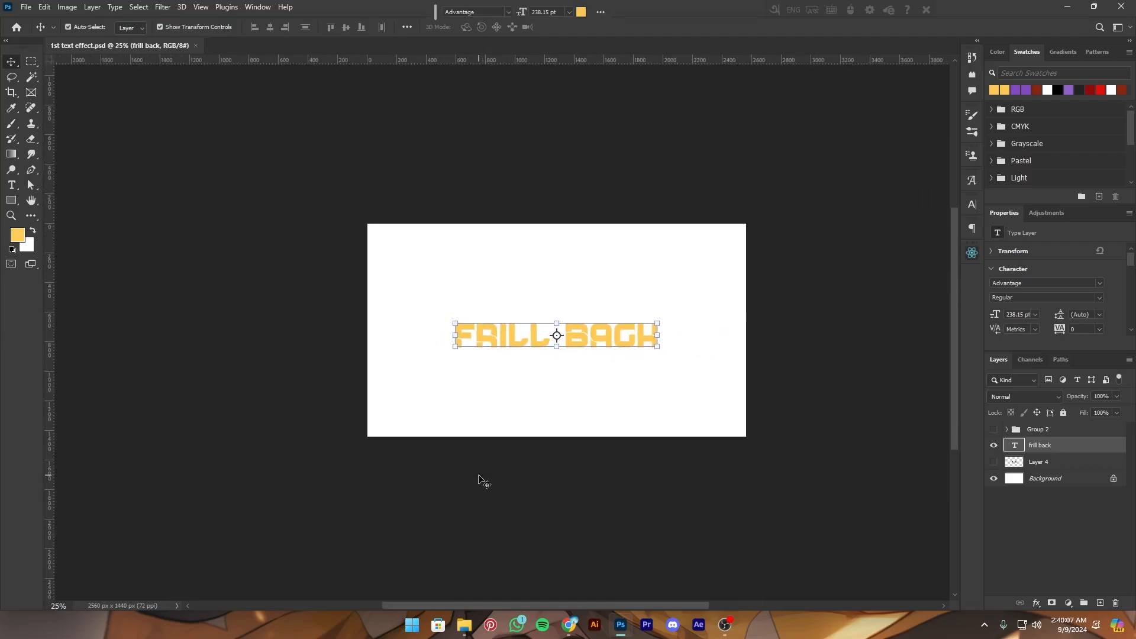
key("ctrl+plus")
left_click_drag(655, 421, 594, 436)
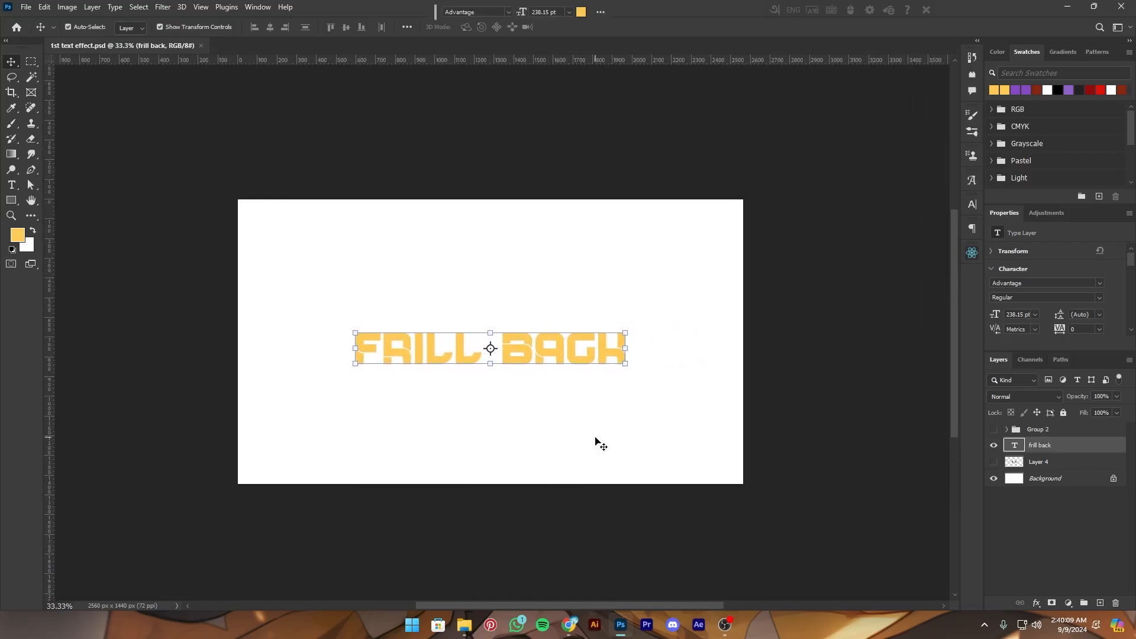
key("ctrl+minus")
key("ctrl+plus")
left_click_drag(553, 522, 552, 513)
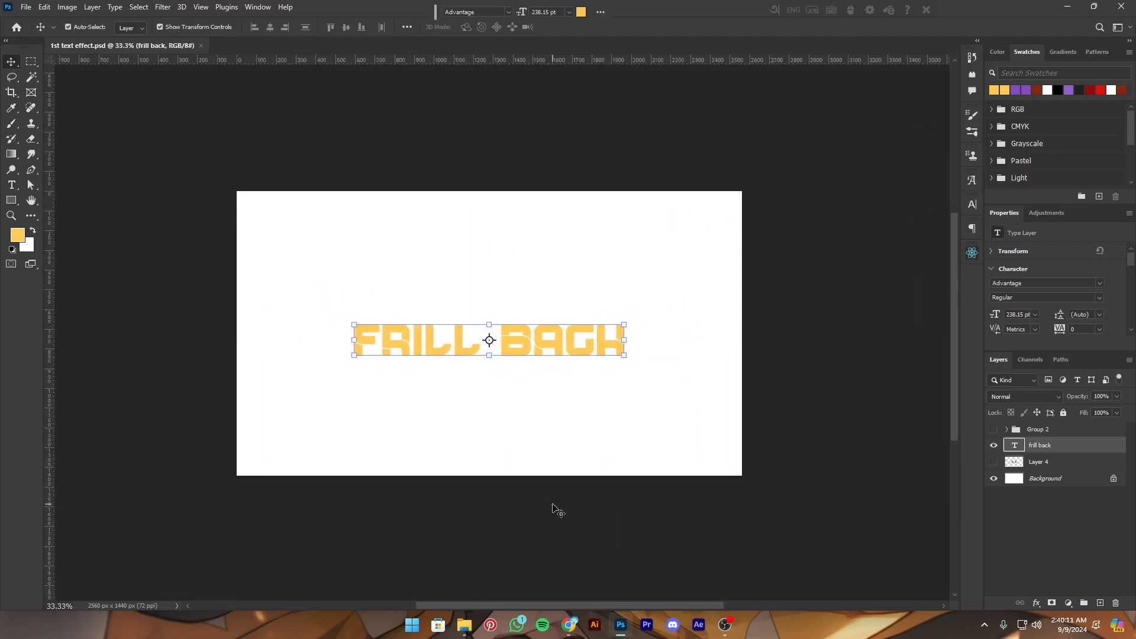
Rasterize the frill back text layer and invert its yellow colour to blue
key("ctrl+minus")
key("ctrl+plus")
left_click_drag(623, 445, 602, 488)
left_click_drag(628, 430, 636, 402)
key("ctrl+minus")
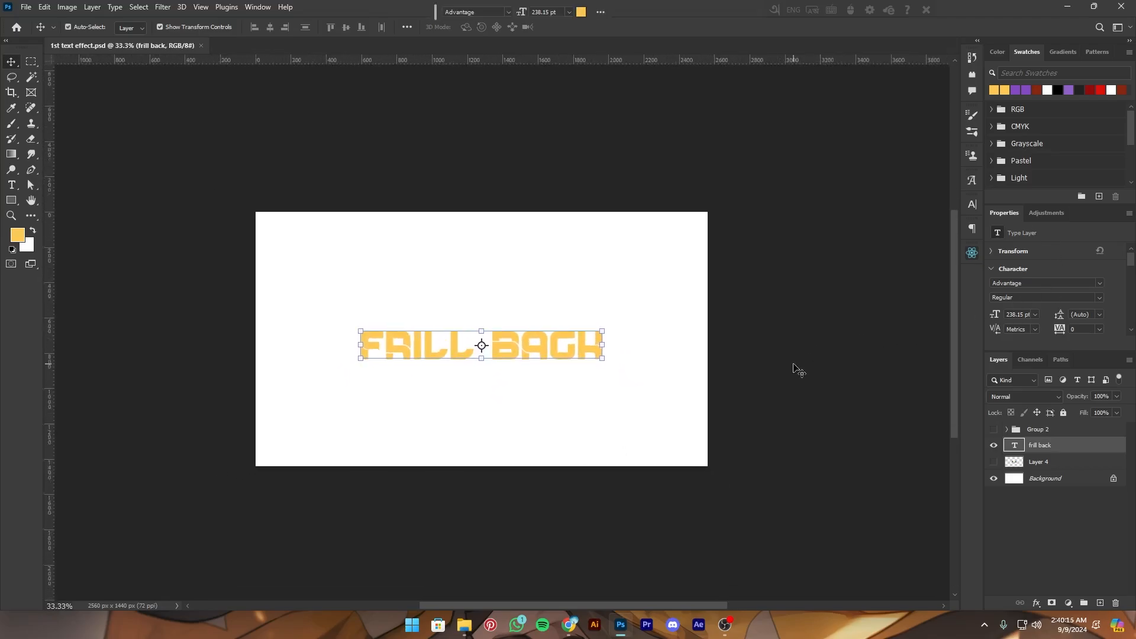
key("ctrl+plus")
right_click(1070, 440)
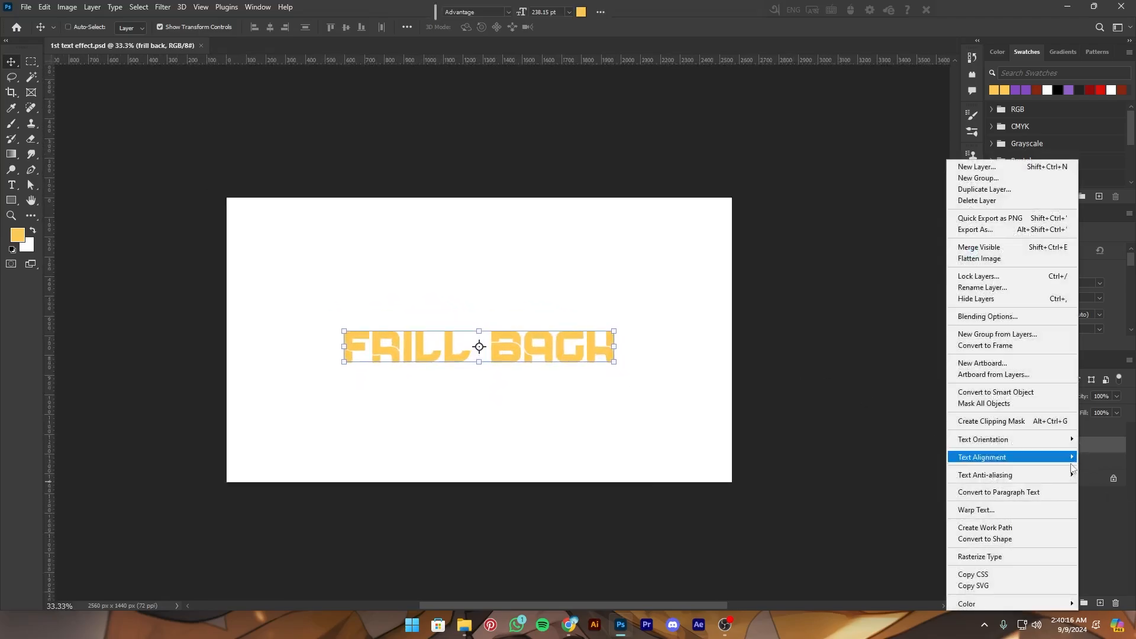
left_click(1003, 556)
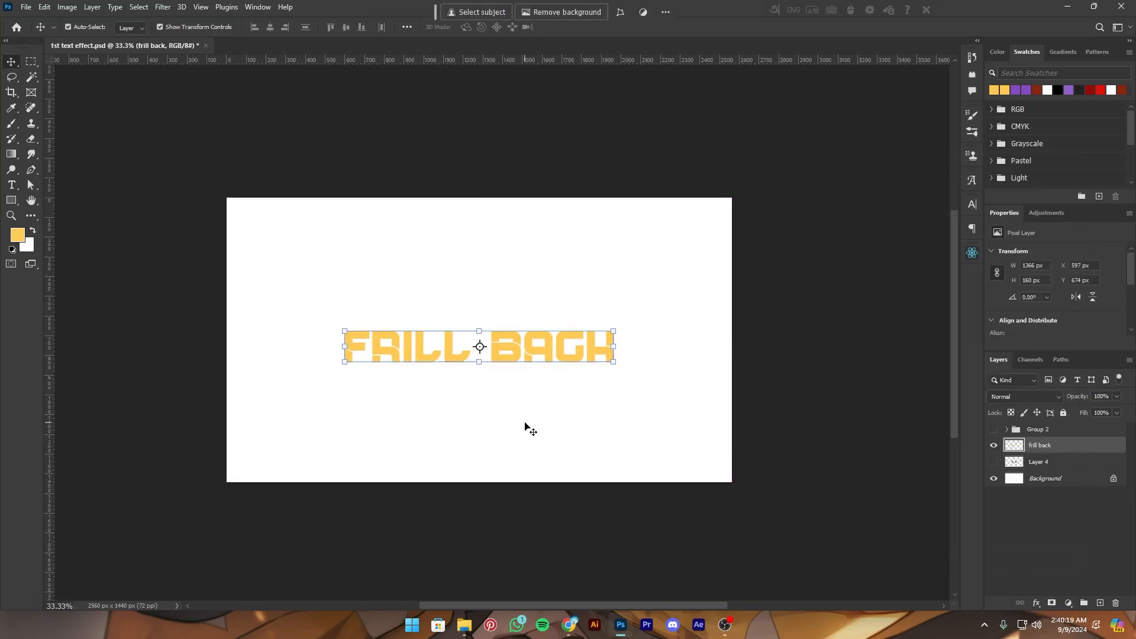
key("ctrl+i")
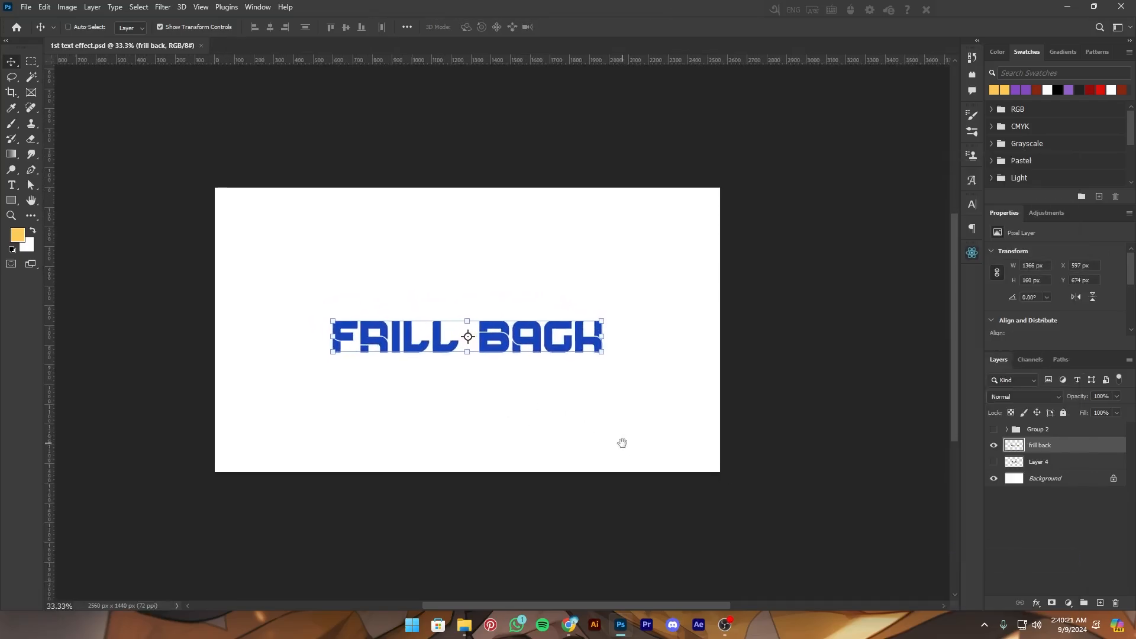
Add an empty layer above the blue frill back lettering, clearing the selection loaded from its letters
left_click(1015, 448, "ctrl")
key("ctrl+shift+alt+n")
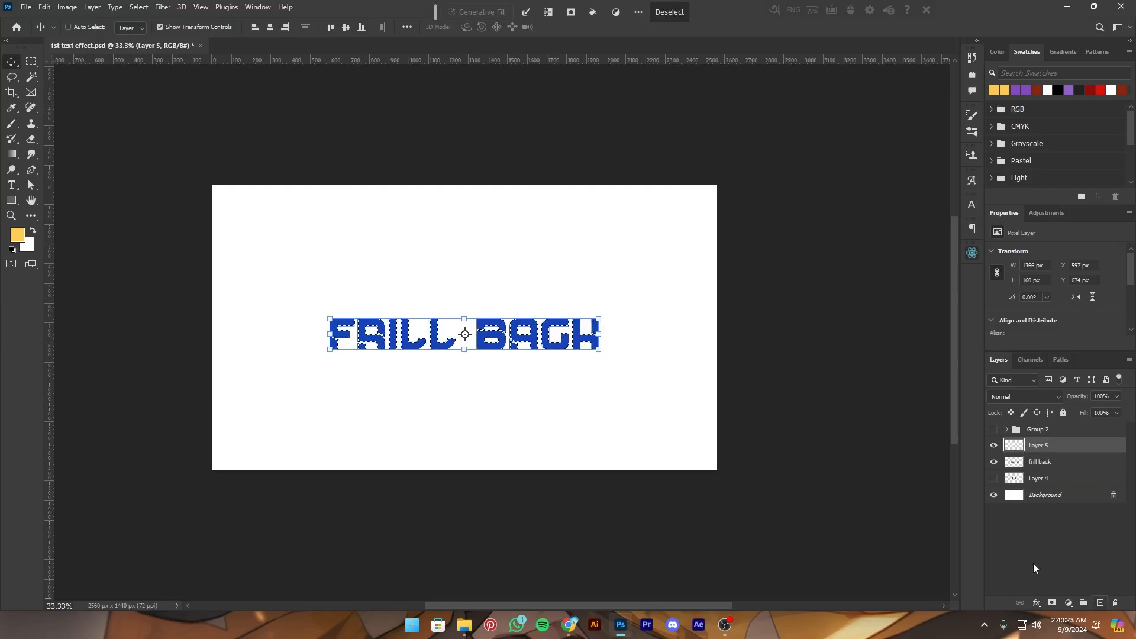
key("g")
key("ctrl+d")
key("v")
Warp the frill back lettering with an Arc bend of about 7.1% and shift it slightly to the right
left_click(1020, 463)
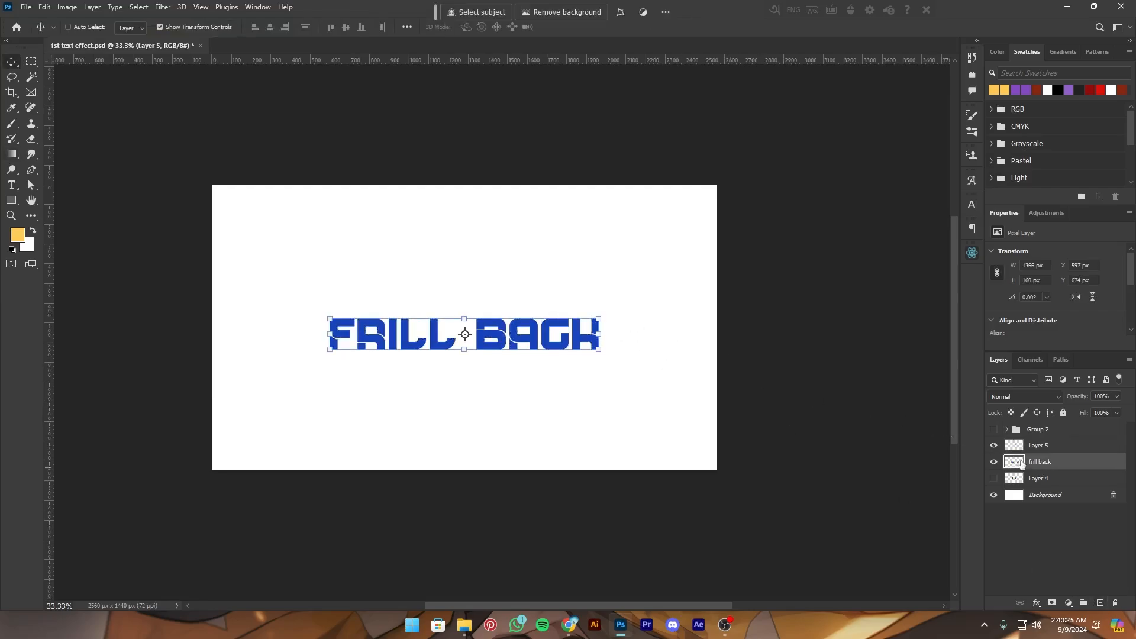
right_click(525, 335)
left_click(556, 417)
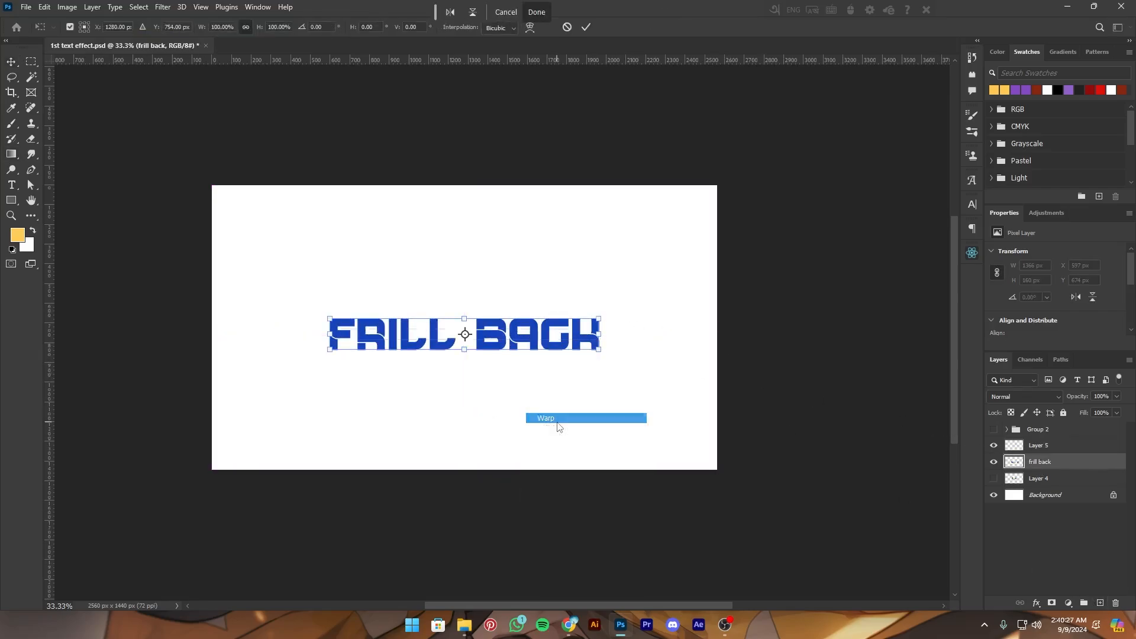
left_click(282, 26)
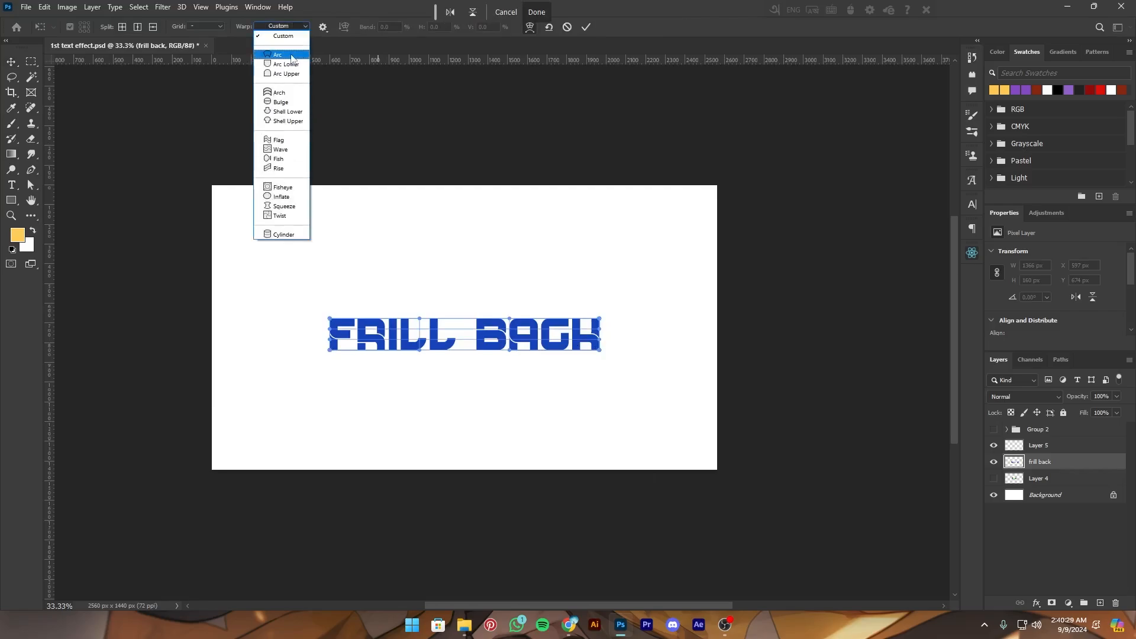
left_click(292, 55)
left_click_drag(464, 208, 465, 314)
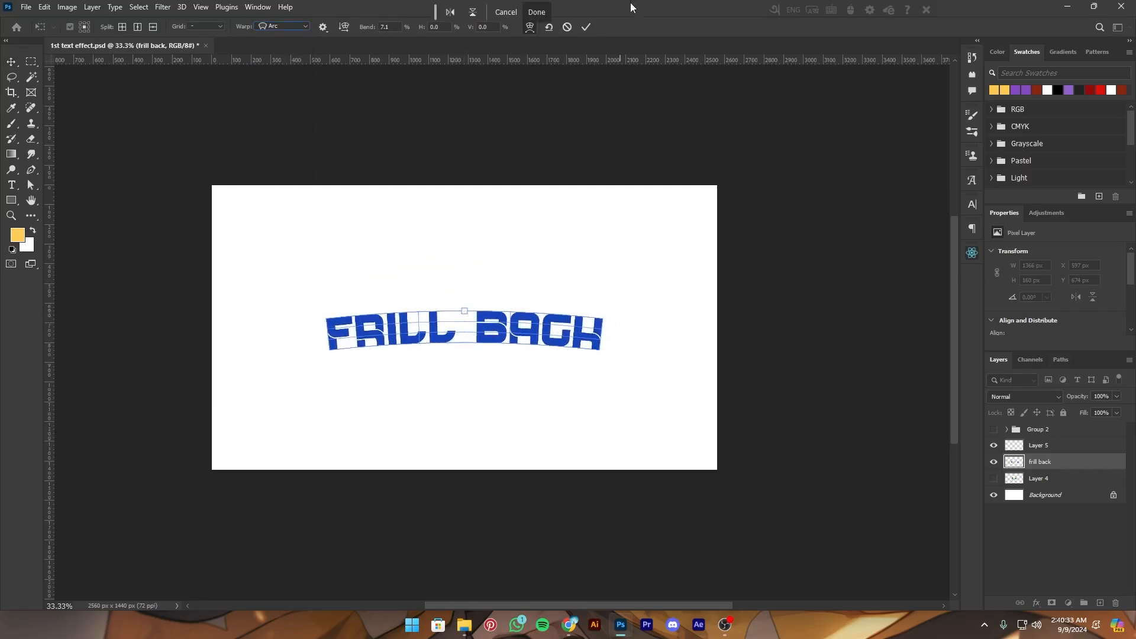
key("ctrl+plus")
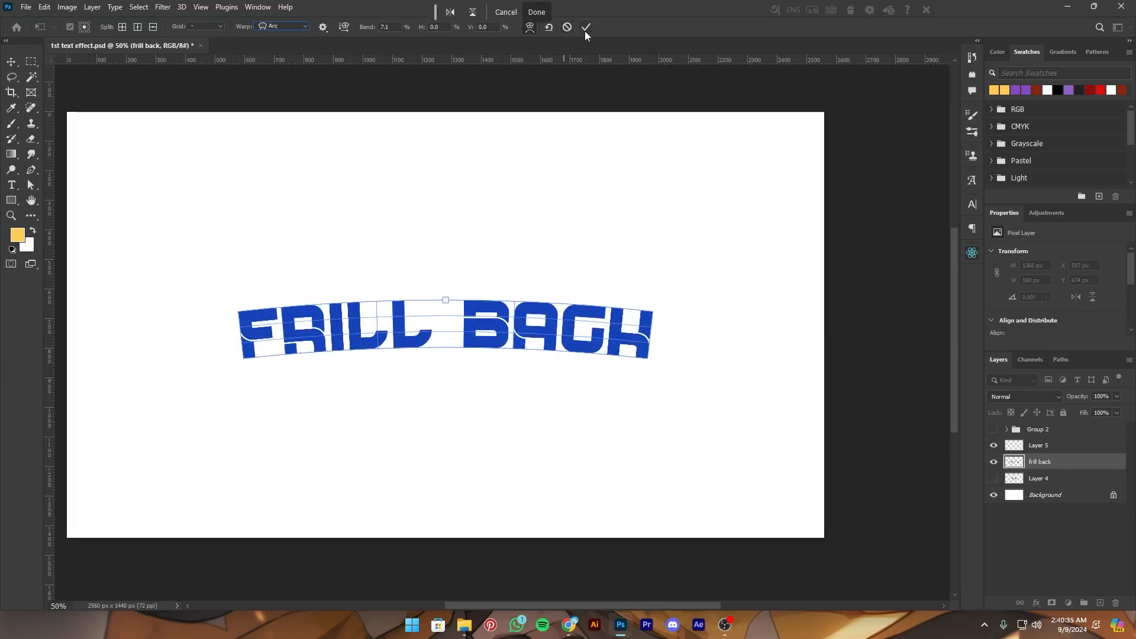
left_click(586, 27)
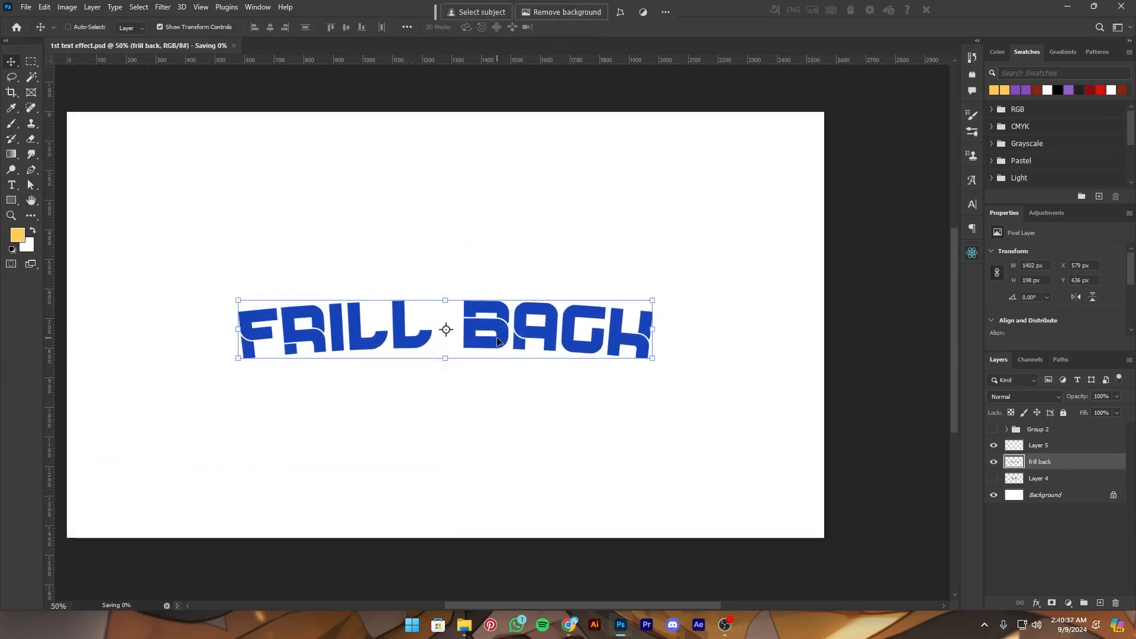
left_click_drag(495, 341, 510, 341)
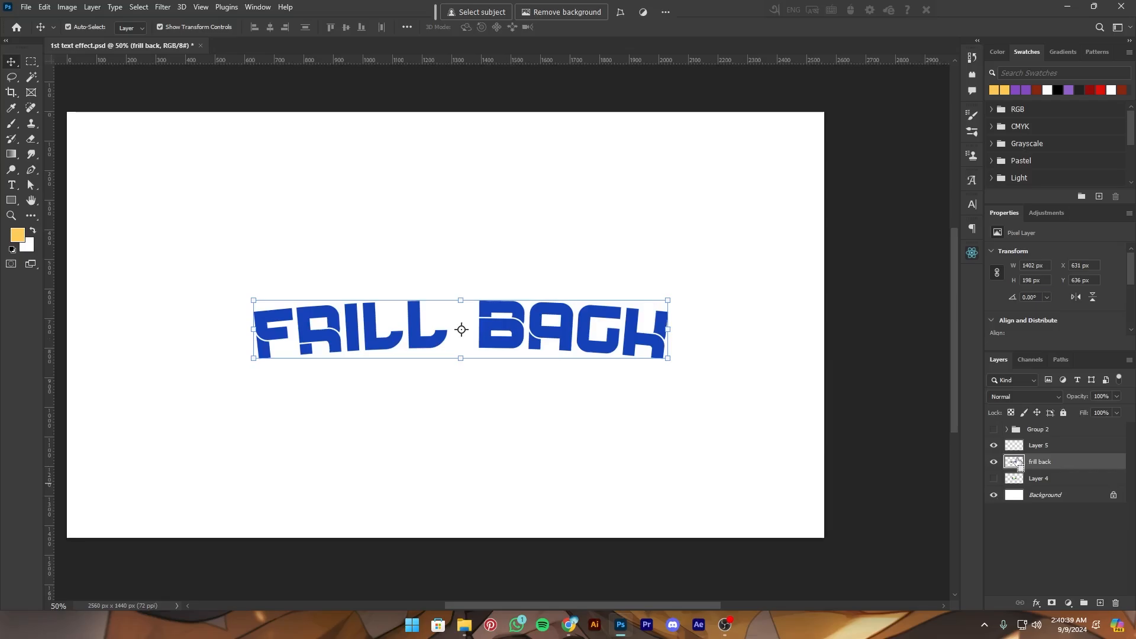
Load the arched lettering as a selection, fill it on a new layer with a vertical pale-yellow-to-gold gradient, and save the file
left_click(1014, 461, "ctrl")
left_click(1101, 603)
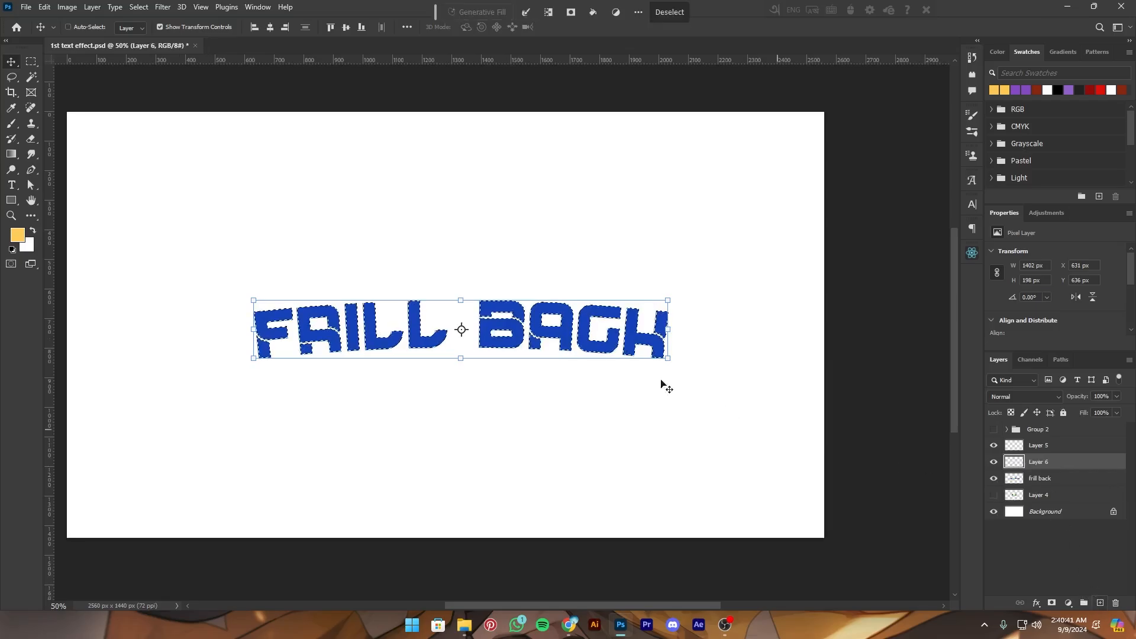
key("g")
left_click_drag(460, 308, 464, 350)
key("ctrl+s")
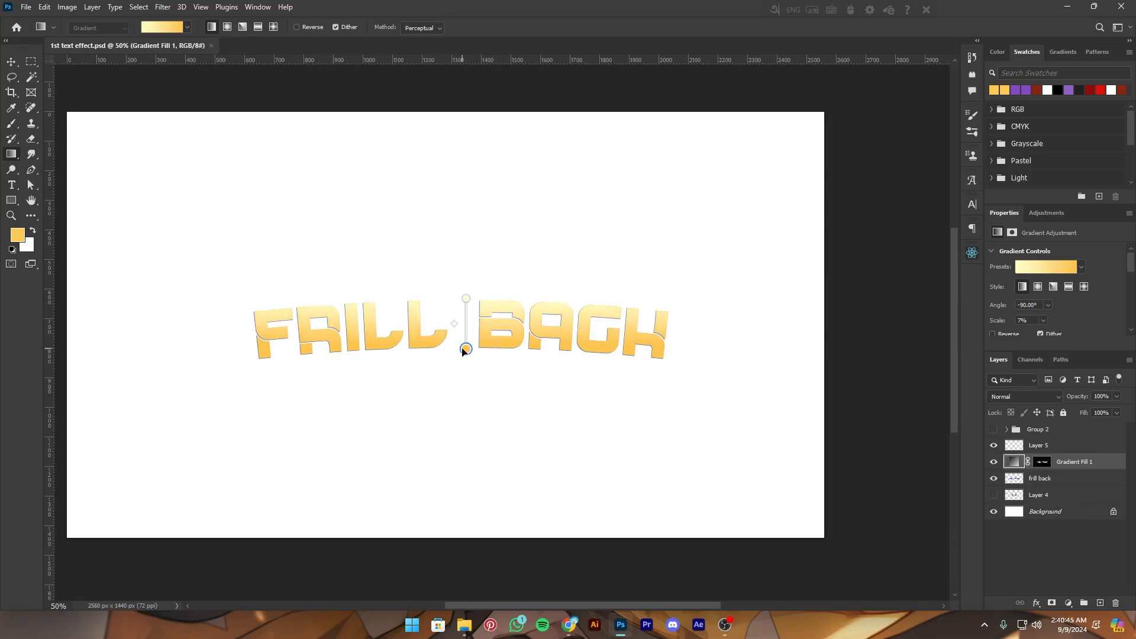
key("ctrl+s")
Select a wide ellipse covering the lower half of the lettering and fill it with a gradient, gold above and pale yellow below
left_click(35, 175)
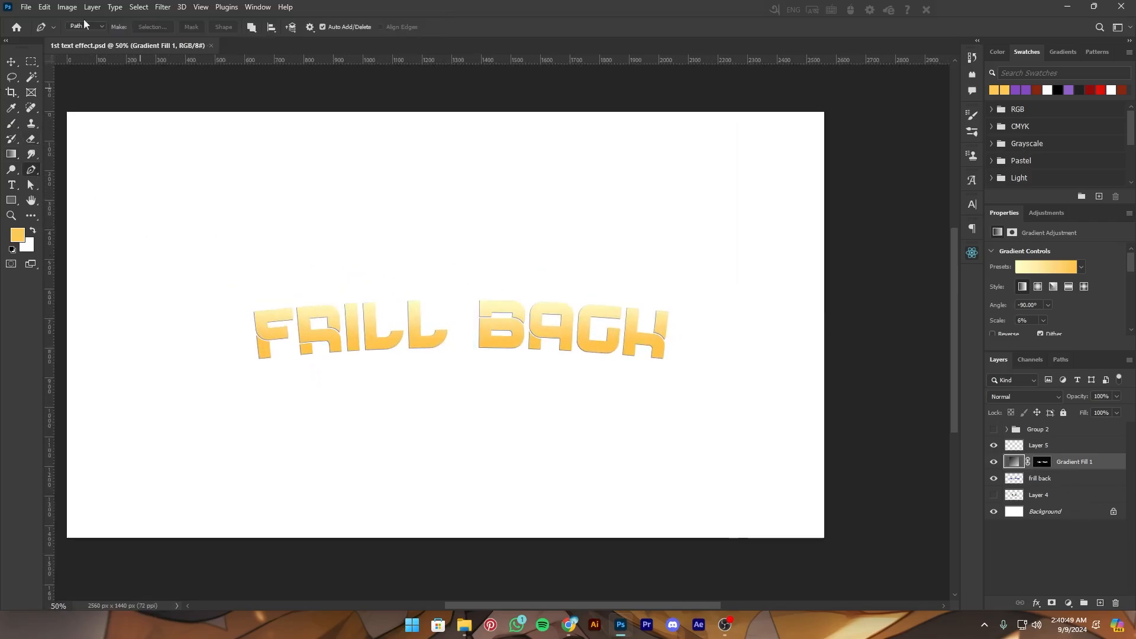
right_click(36, 62)
left_click(100, 62)
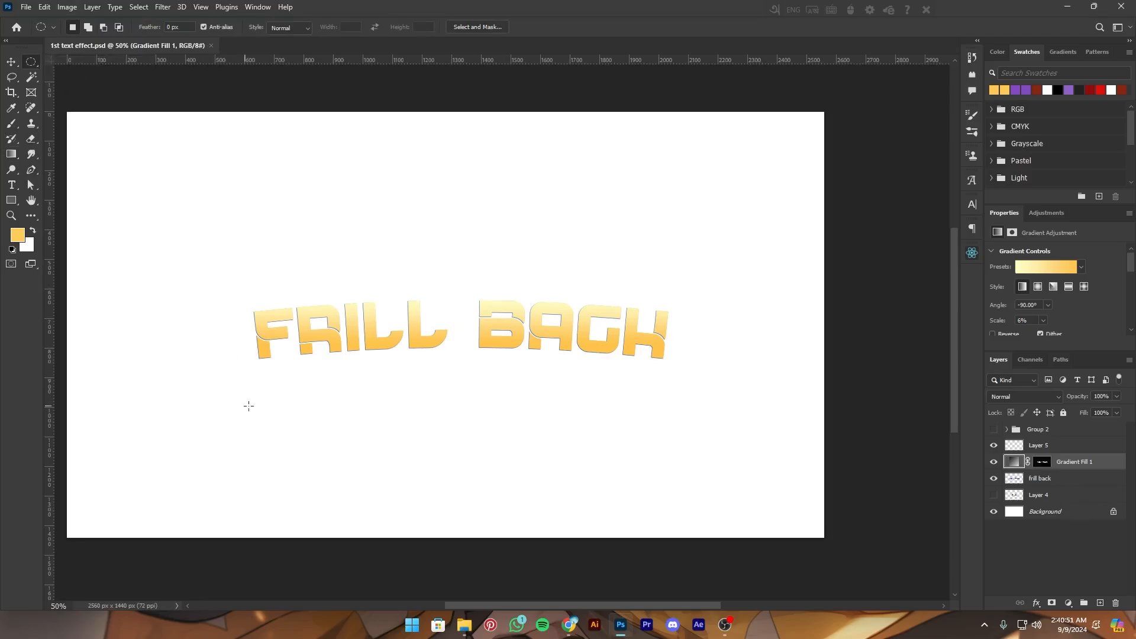
left_click_drag(178, 451, 765, 322)
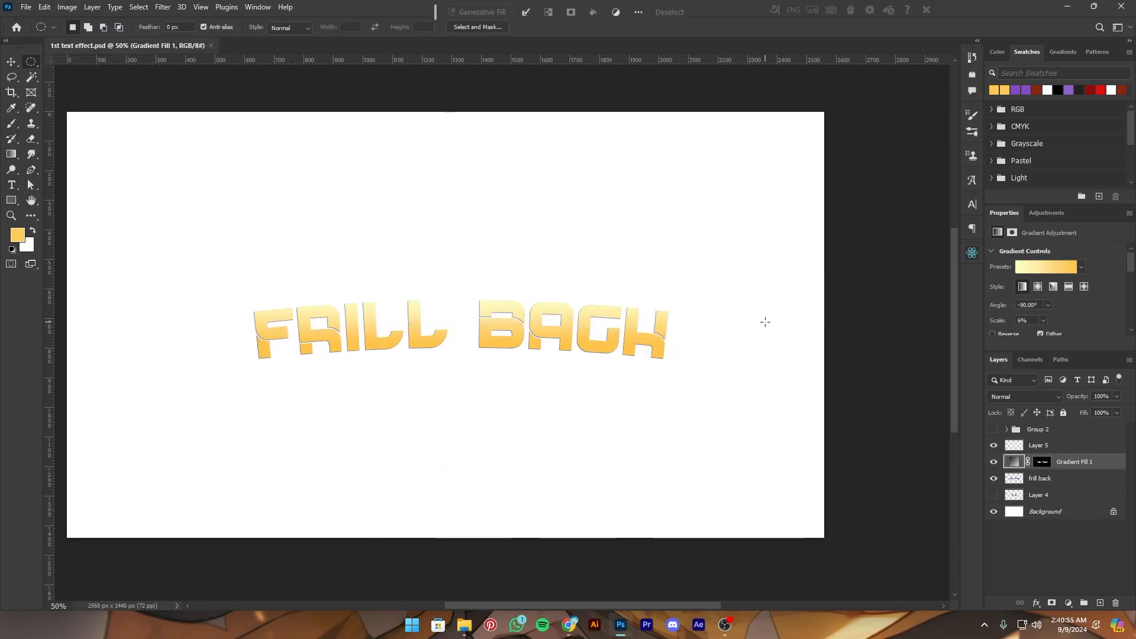
right_click(667, 375)
left_click(643, 329)
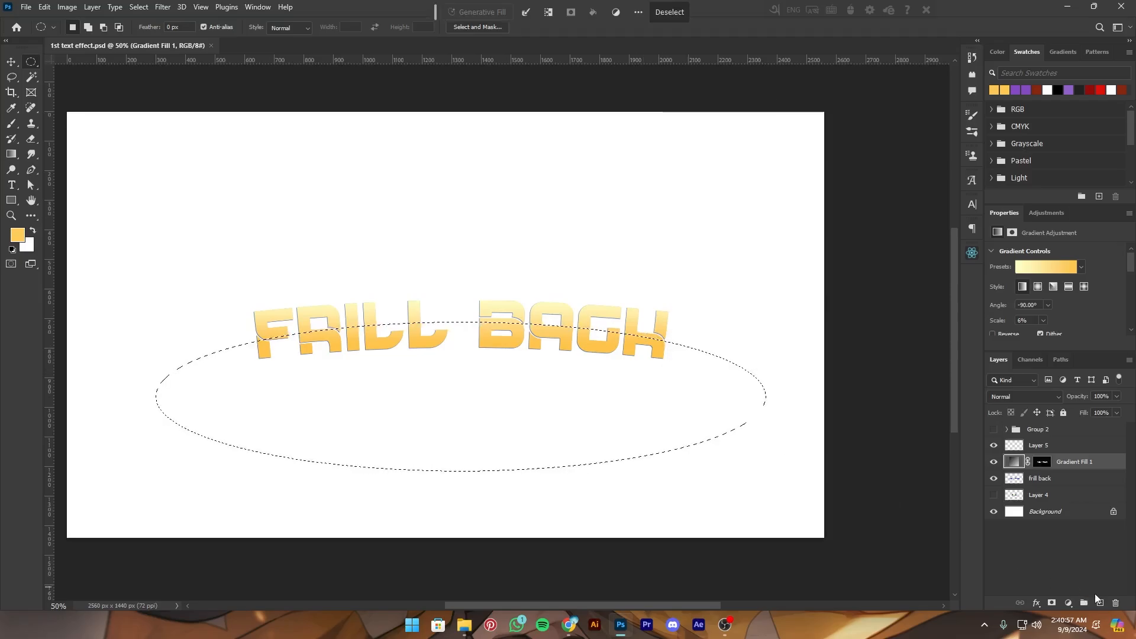
key("g")
left_click_drag(510, 352, 512, 296)
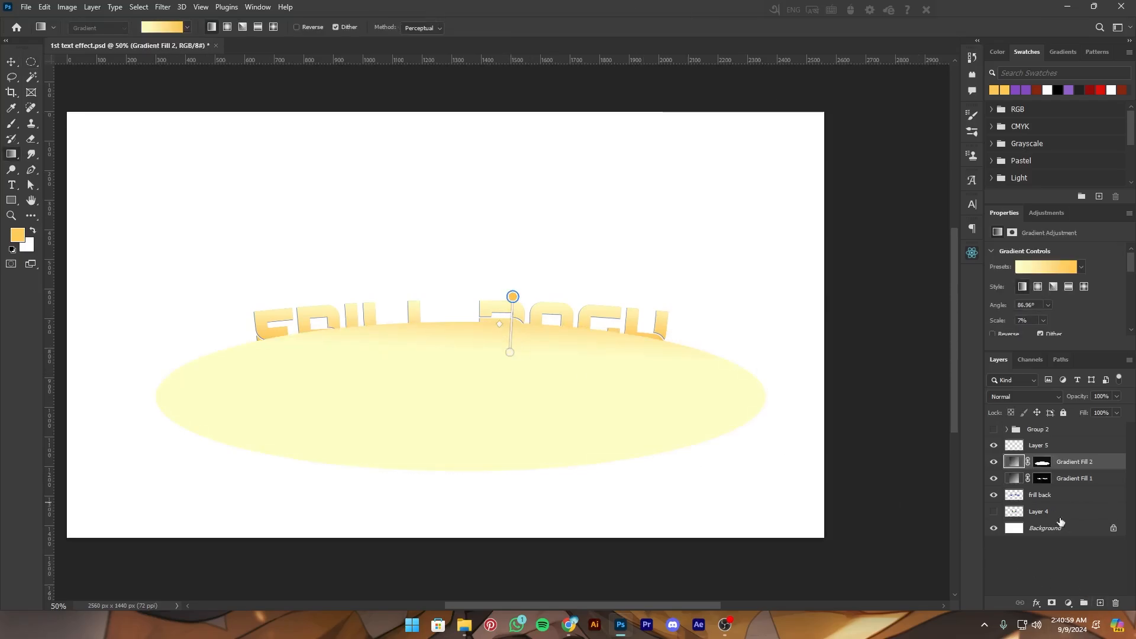
Clip the elliptical gradient to the lettering, shift its gradient range down to just below the letters, and save the file
left_click(1072, 465, "alt")
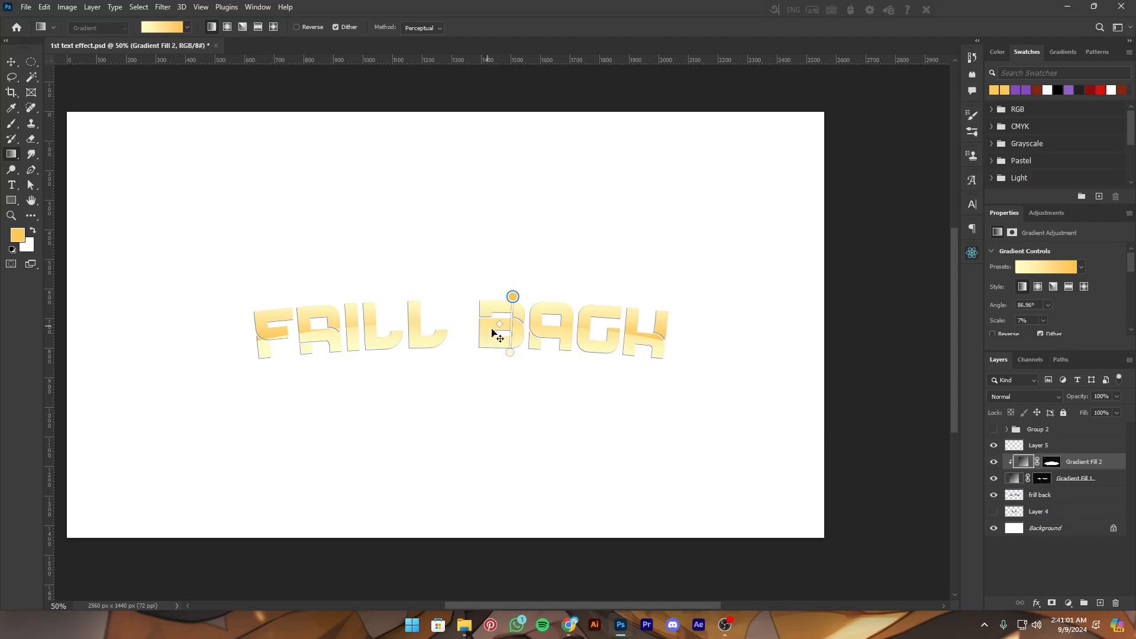
mouse_move(506, 357)
left_mouse_down()
mouse_move(516, 322)
mouse_move(514, 378)
mouse_move(519, 362)
left_mouse_up()
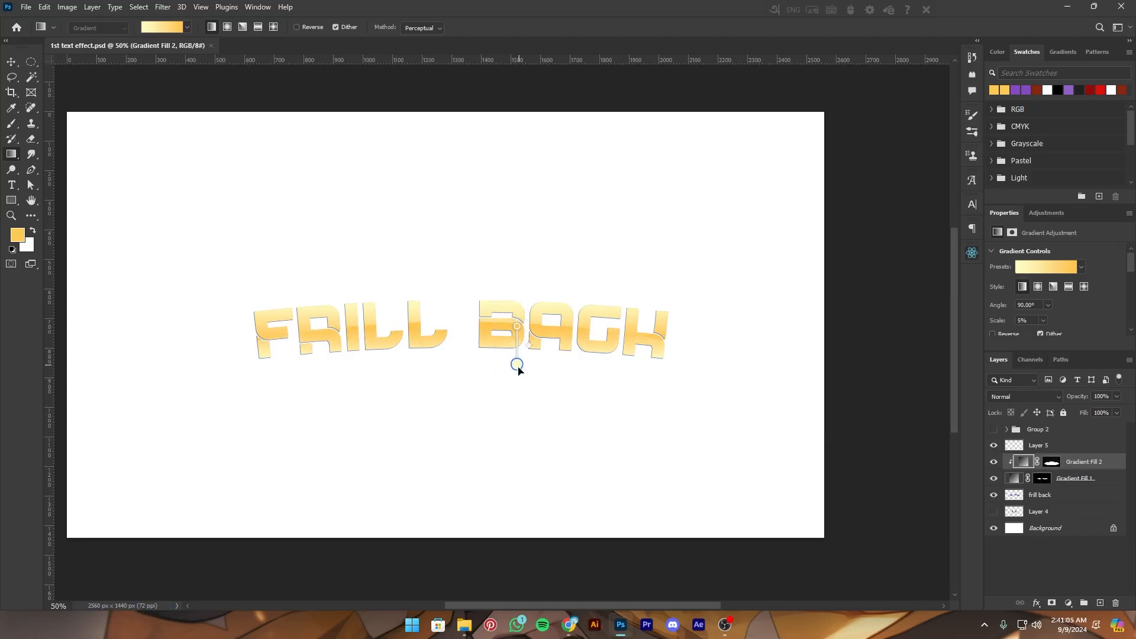
key("ctrl+plus")
key("ctrl+s")
Change the gold colour stop of the lettering's Gradient Fill 1 layer to #ffc63c
key("v")
left_click(556, 302, "ctrl")
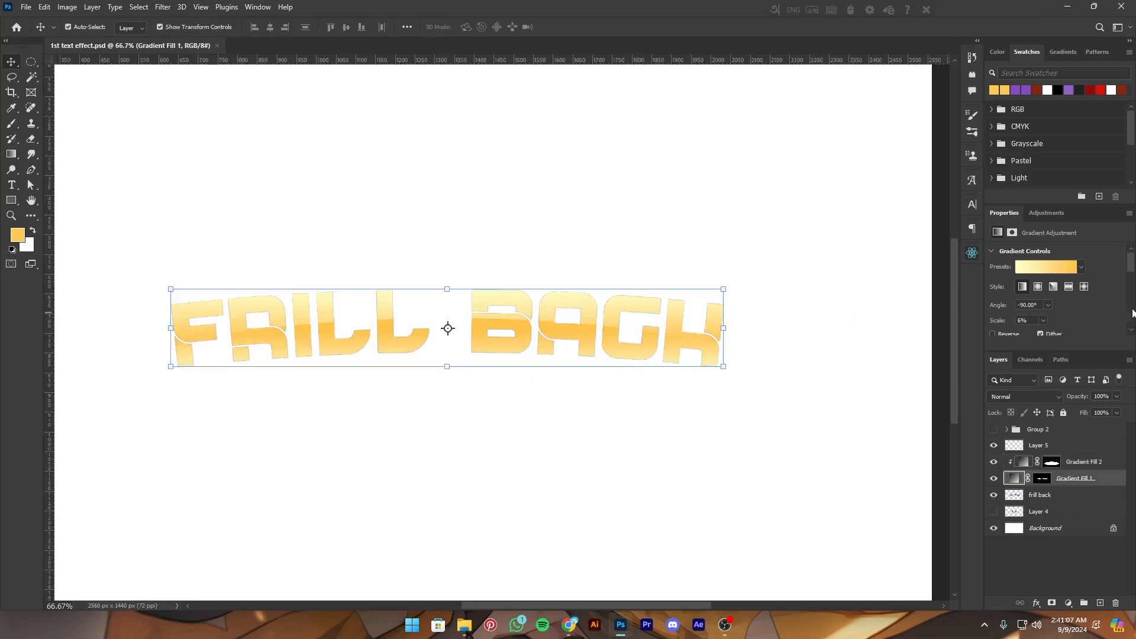
scroll(1054, 280, "down", 2)
scroll(1053, 280, "down", 3)
left_click(1101, 277)
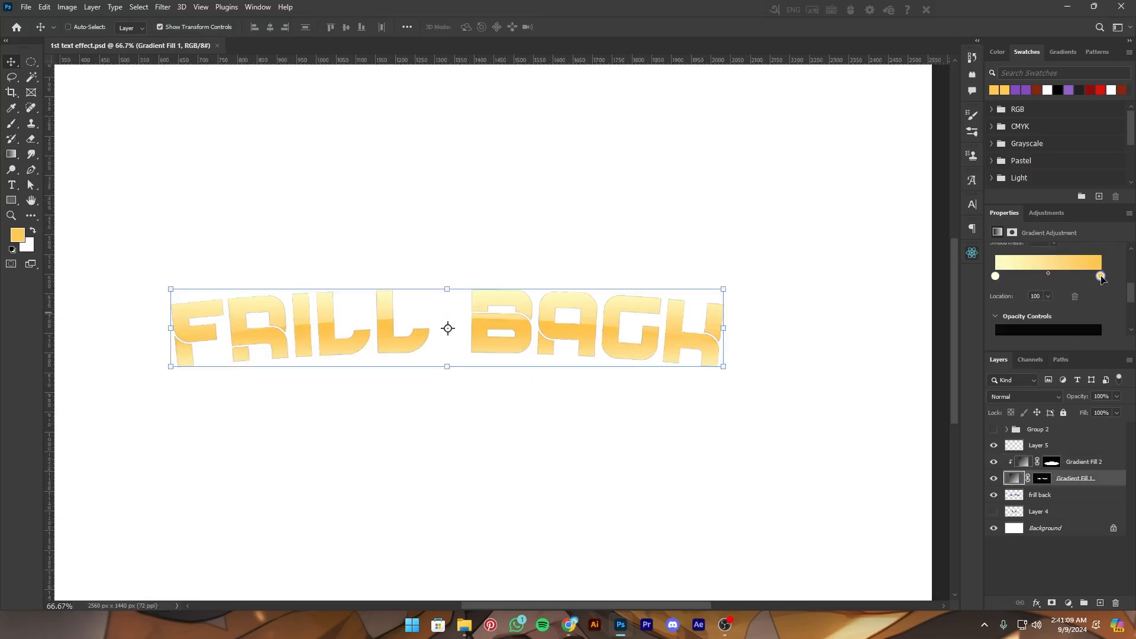
double_click(1100, 277)
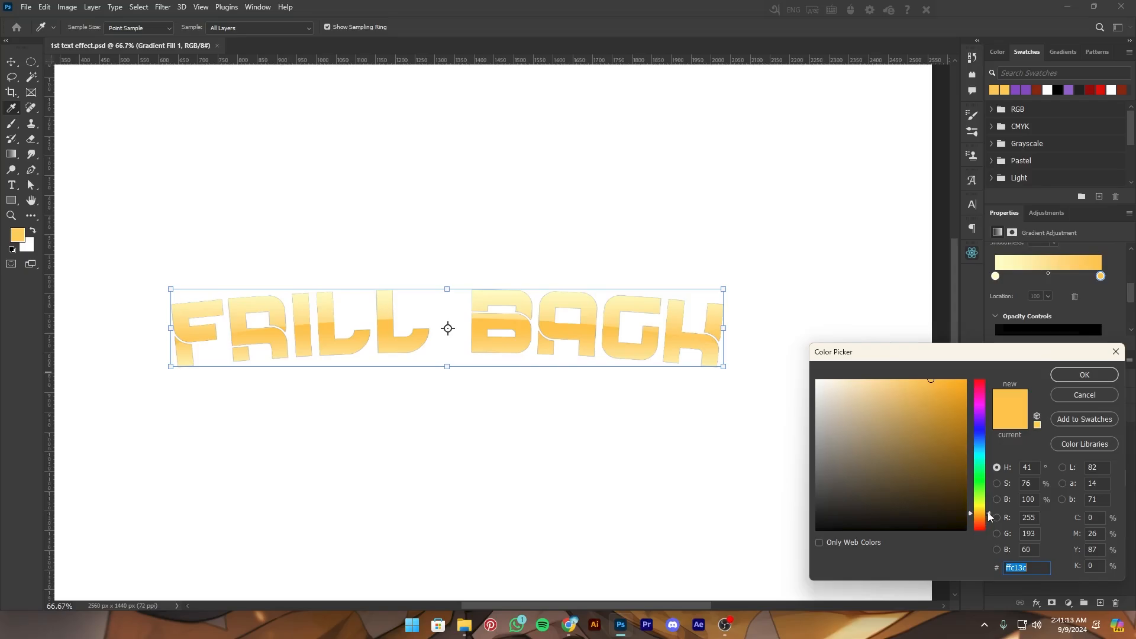
left_click_drag(985, 515, 988, 516)
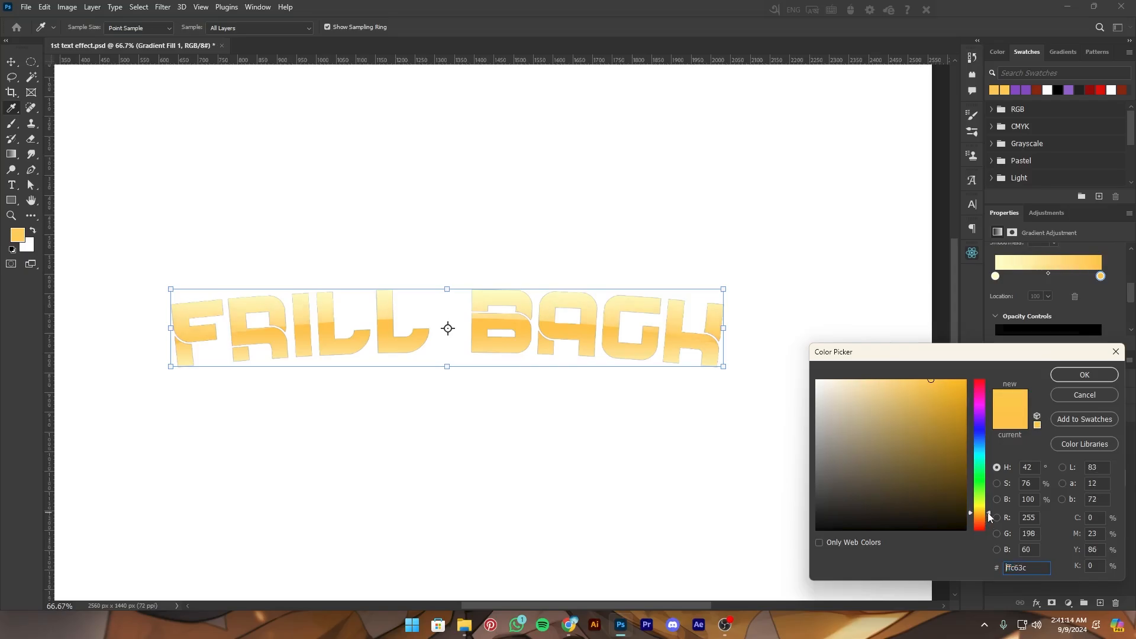
left_click(1111, 374)
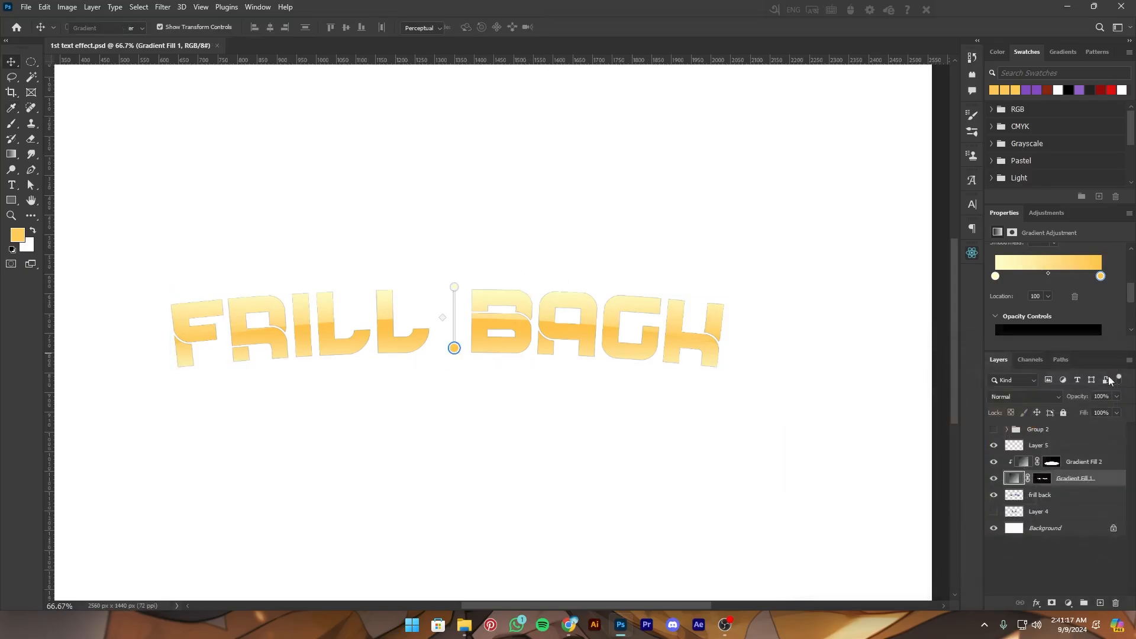
key("g")
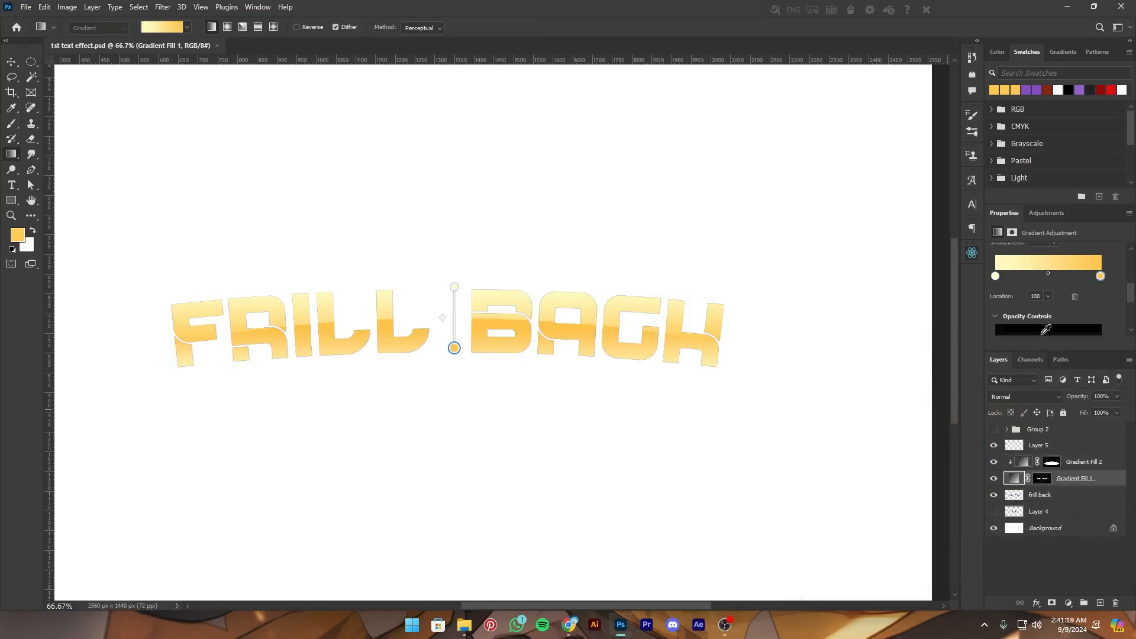
left_click(995, 277)
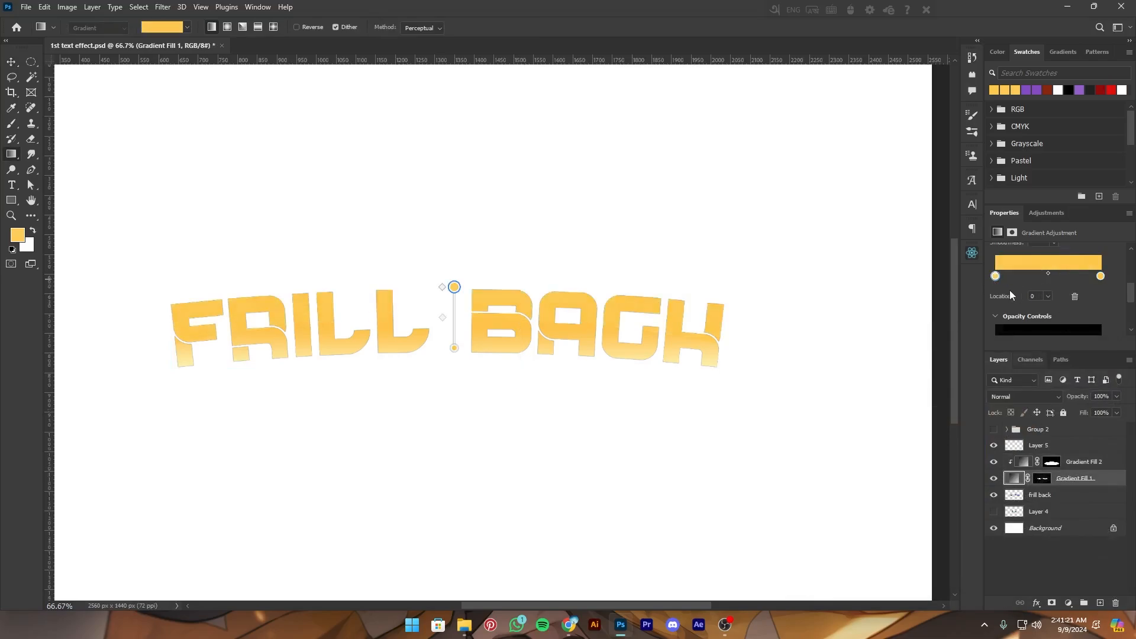
key("ctrl+z")
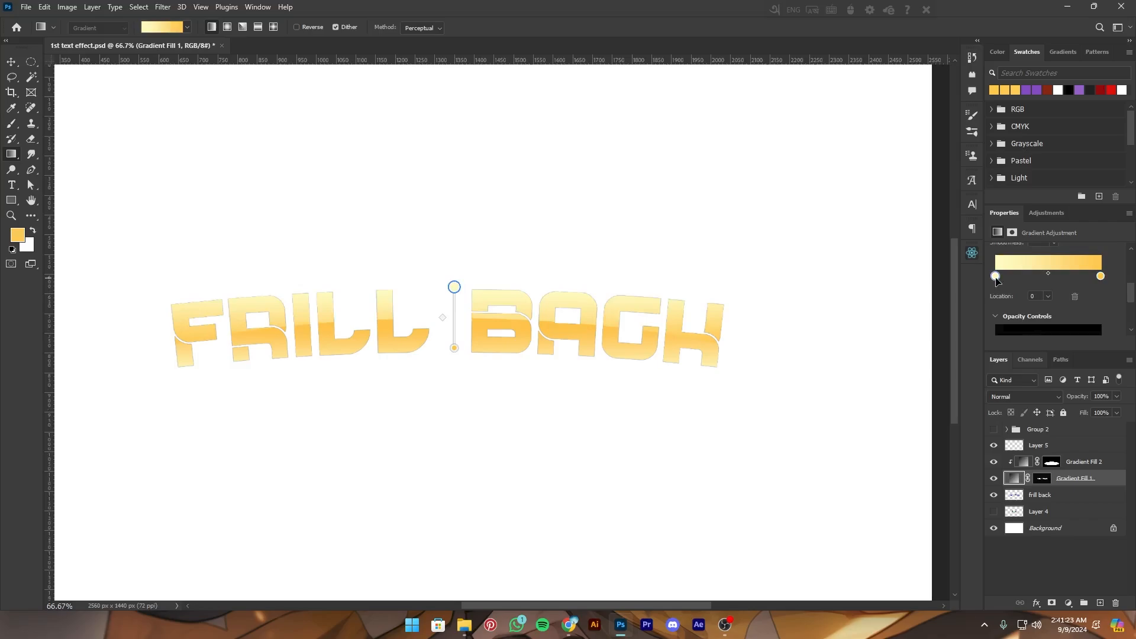
Change the pale colour stop of the lettering's Gradient Fill 1 layer to light yellow #fef9a5
double_click(995, 277)
left_click_drag(988, 506, 989, 512)
left_click(869, 389)
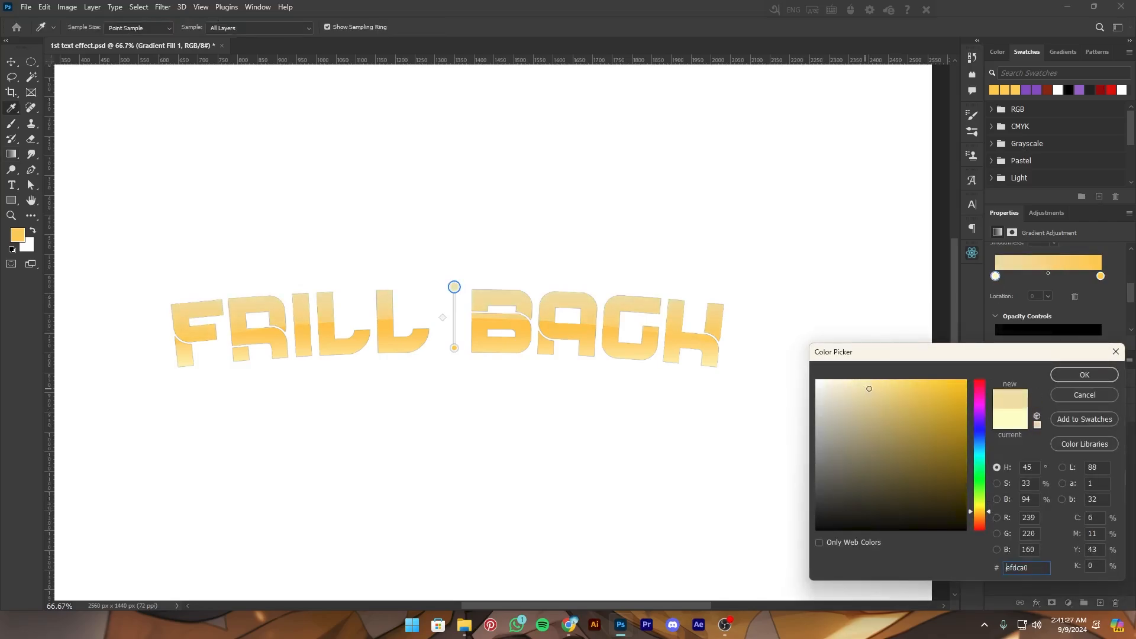
left_click(989, 509)
left_click_drag(989, 512, 988, 510)
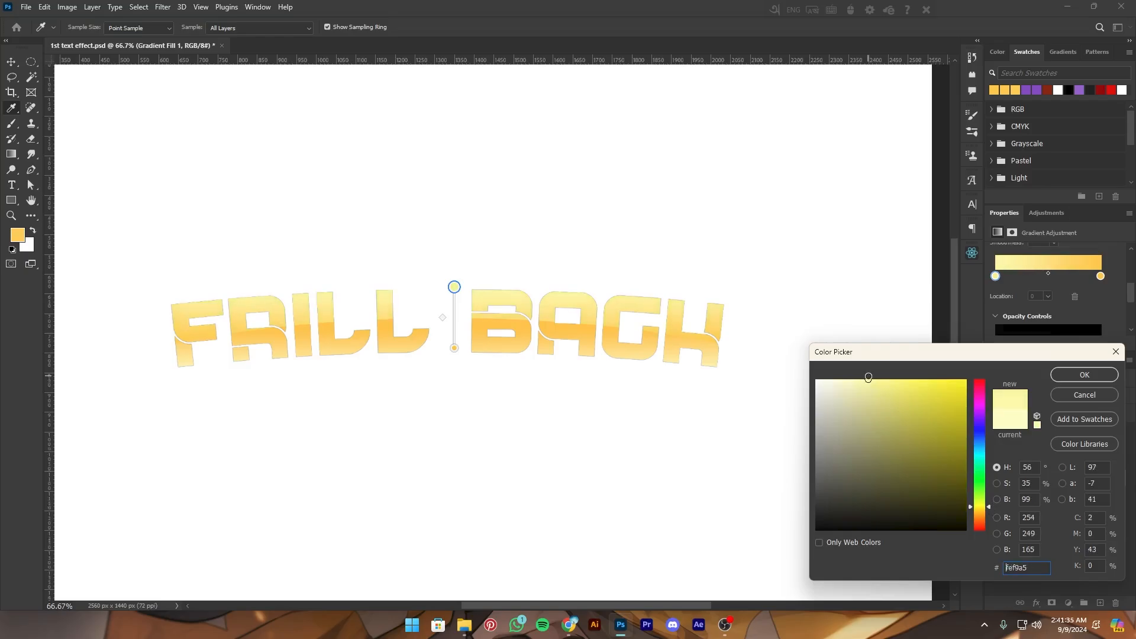
left_click(1087, 380)
key("ctrl+minus")
key("ctrl+minus")
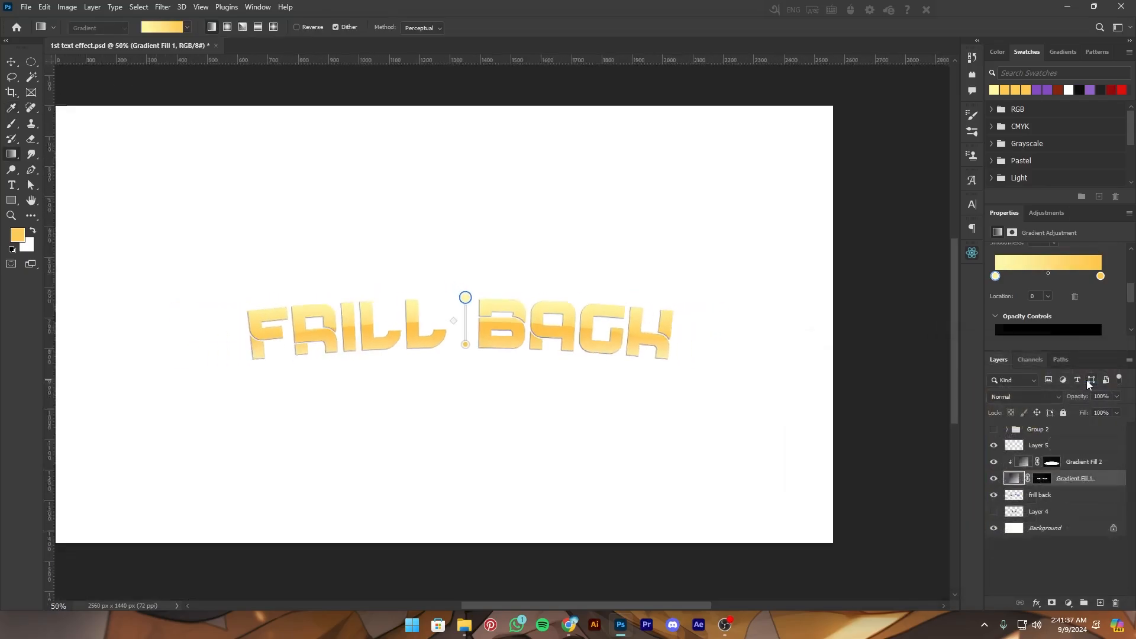
Shorten the gradient on the Gradient Fill 2 layer so it ends just below the lettering
left_click_drag(621, 274, 617, 277)
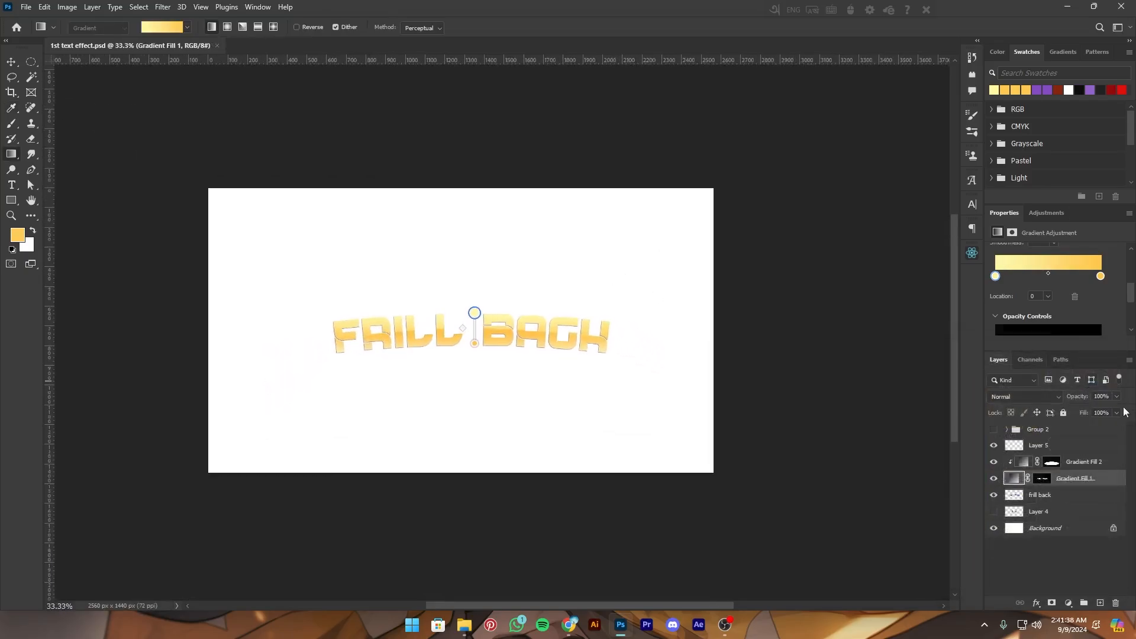
left_click(1089, 463)
scroll(507, 358, "up", 3)
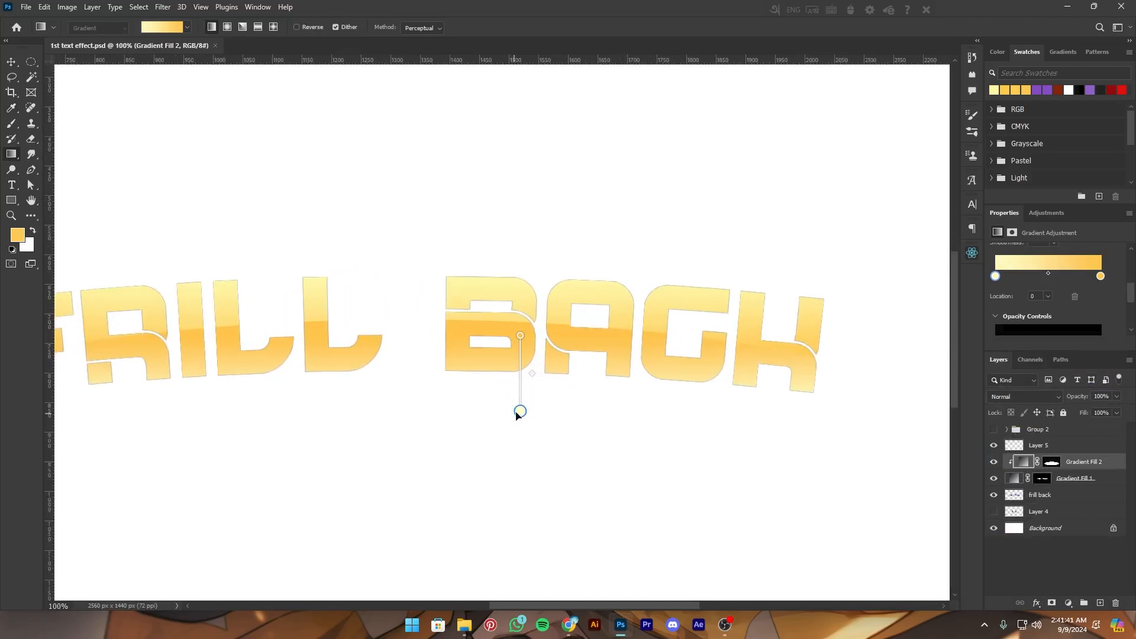
scroll(519, 391, "down", 1)
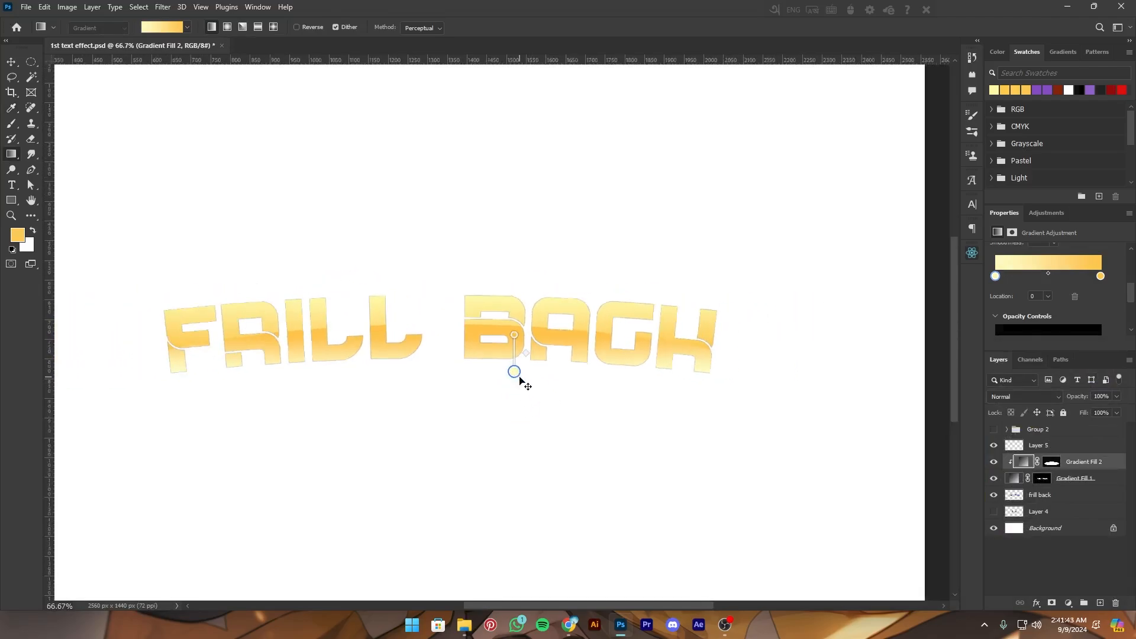
Merge the Gradient Fill 1 and Gradient Fill 2 layers into a single pixel layer
key("v")
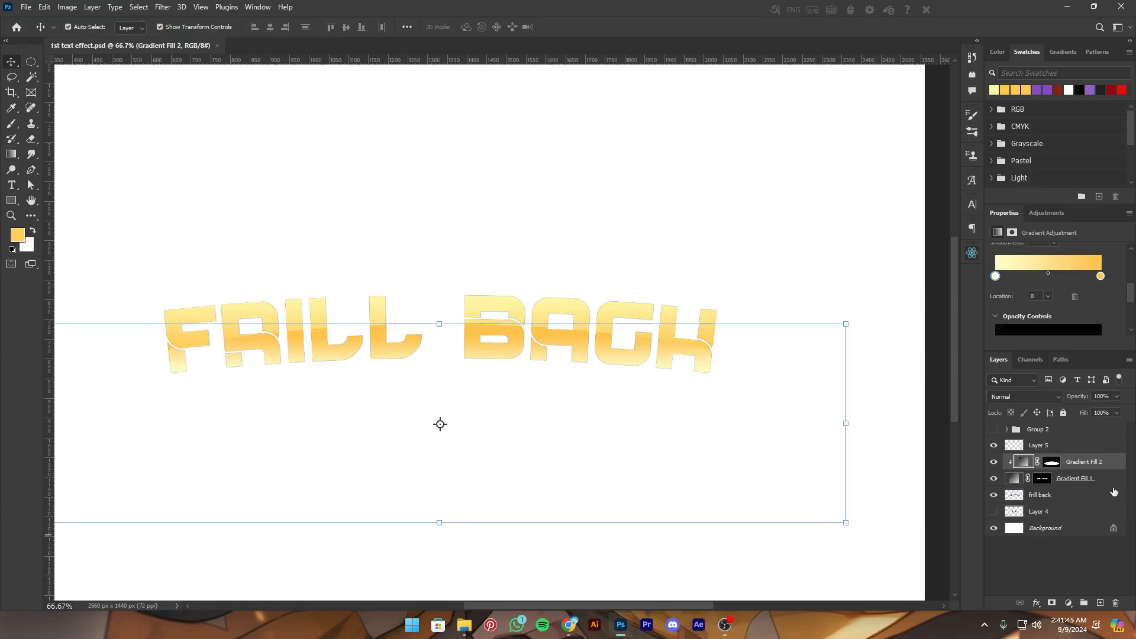
left_click(1111, 479, "shift")
right_click(1112, 479)
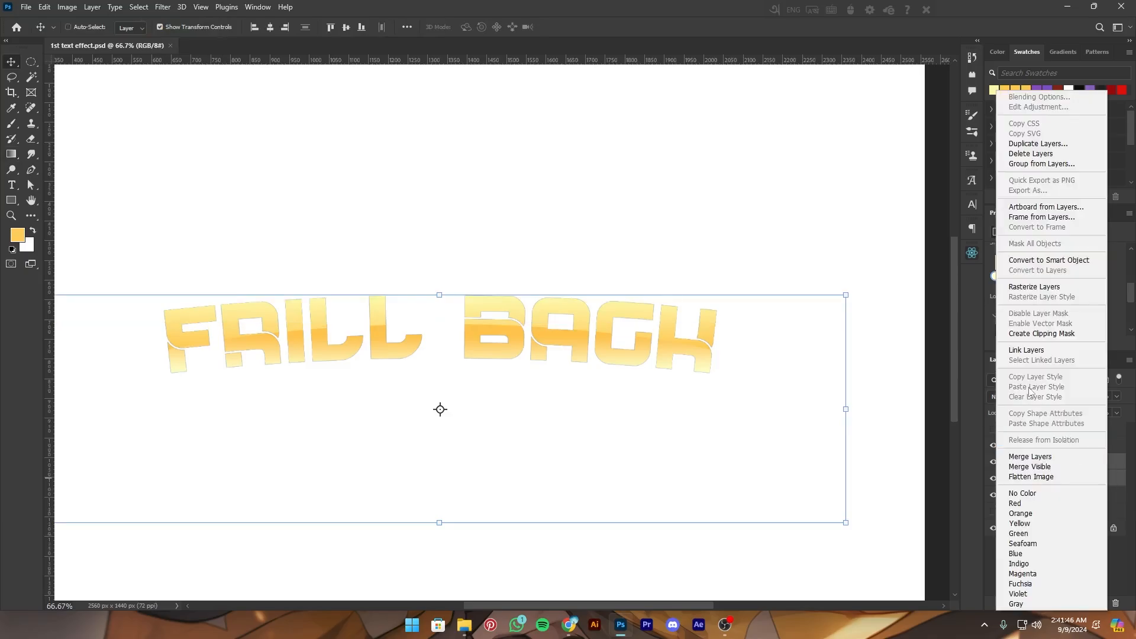
left_click(1030, 457)
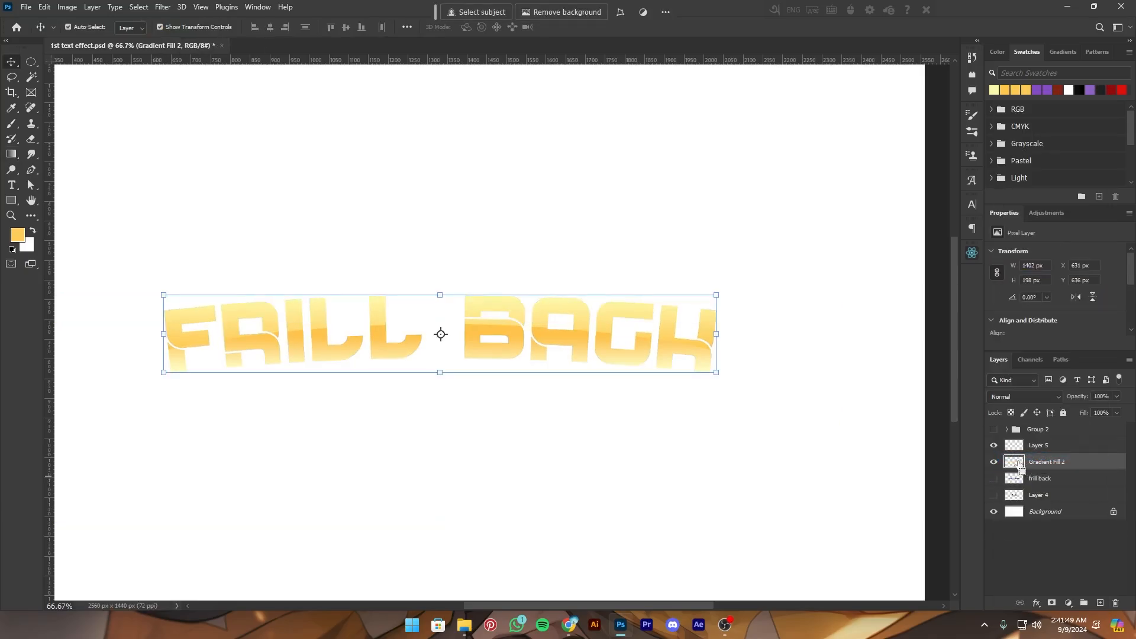
Load the gradient lettering as a selection, fill it with black on a new layer above frill back, and deselect
left_click(1015, 462, "ctrl")
left_click(1073, 483)
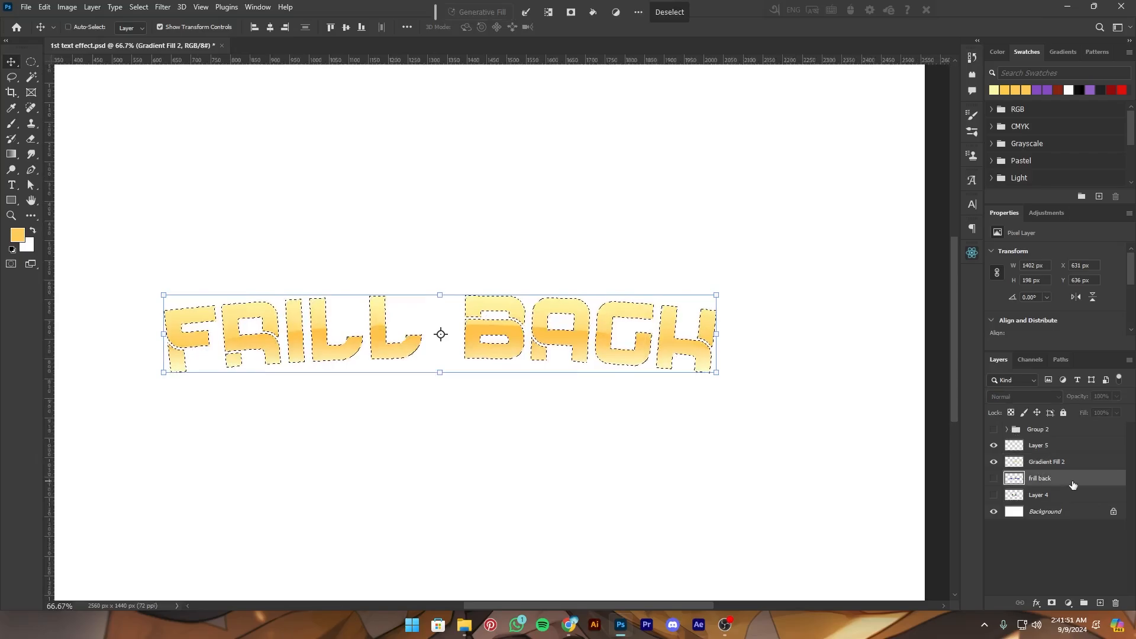
left_click(1099, 603)
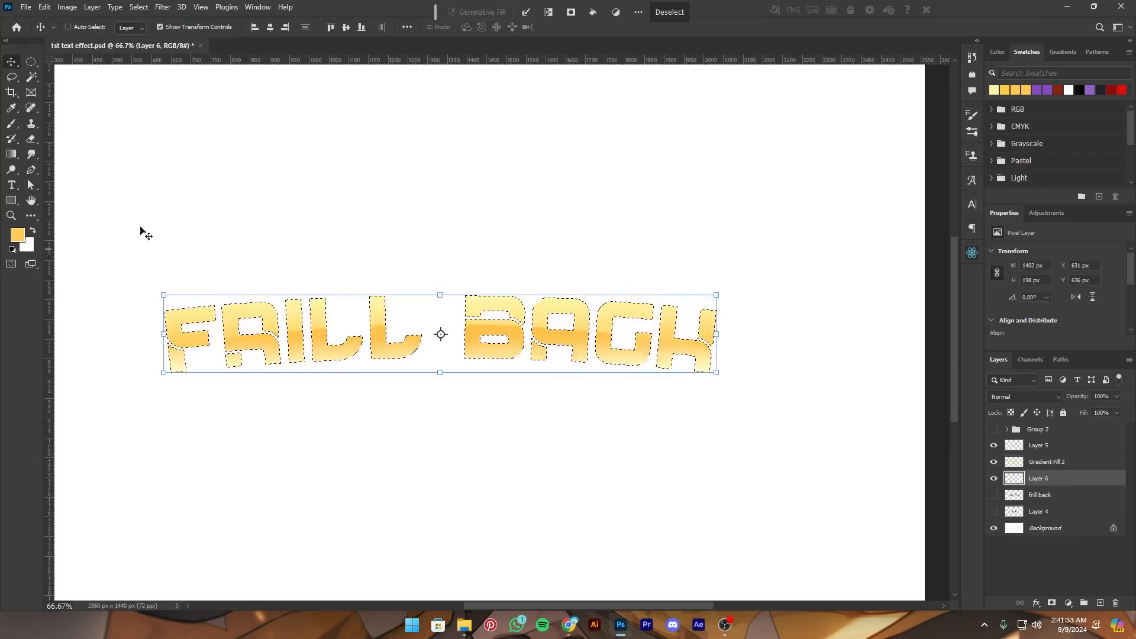
key("ctrl+d")
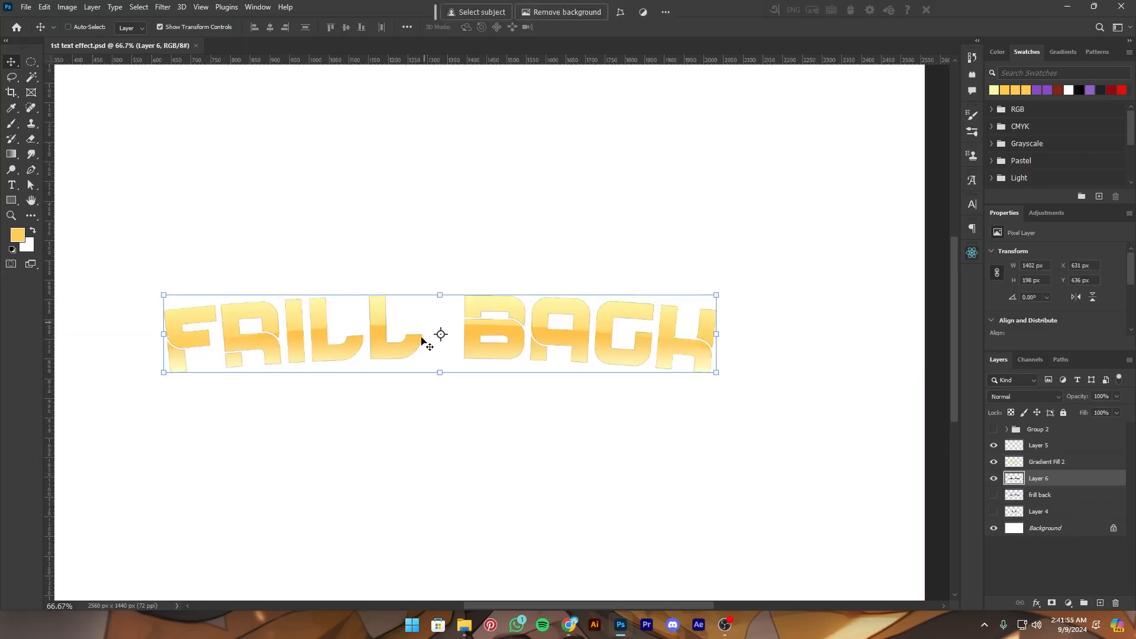
Move the black lettering layer down to Y 658 px as an offset behind the gold text and save the file
key("ctrl+t")
left_click_drag(439, 372, 440, 377)
left_click(570, 26)
left_click_drag(566, 311, 591, 409)
key("ctrl+minus")
key("ctrl+s")
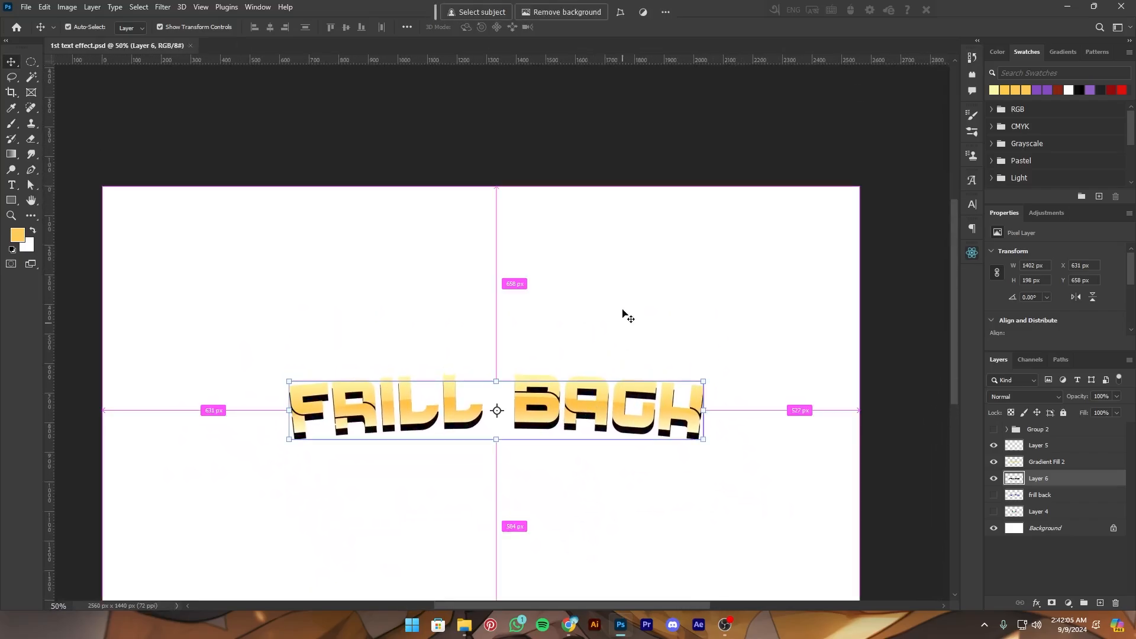
Set the background colour to near-black 0c0b0b, refill the offset lettering on Layer 6 with it, and save
key("ctrl+minus")
key("ctrl+plus")
left_click_drag(592, 310, 587, 181)
key("ctrl+plus")
key("ctrl+plus")
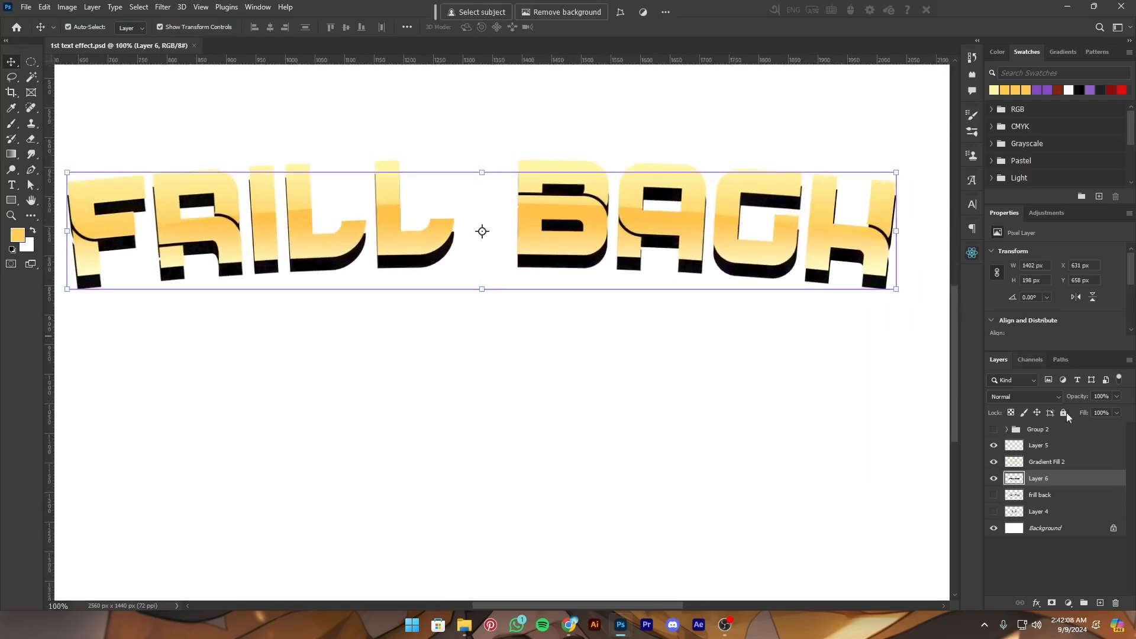
left_click(1014, 479, "ctrl")
left_click(26, 246)
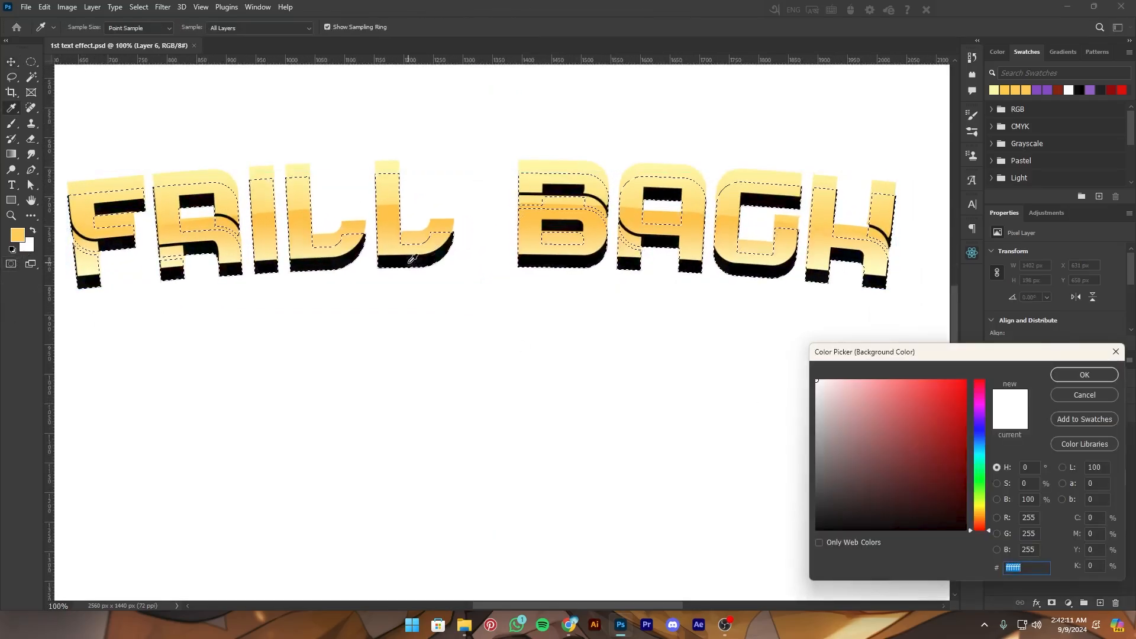
left_click(409, 262)
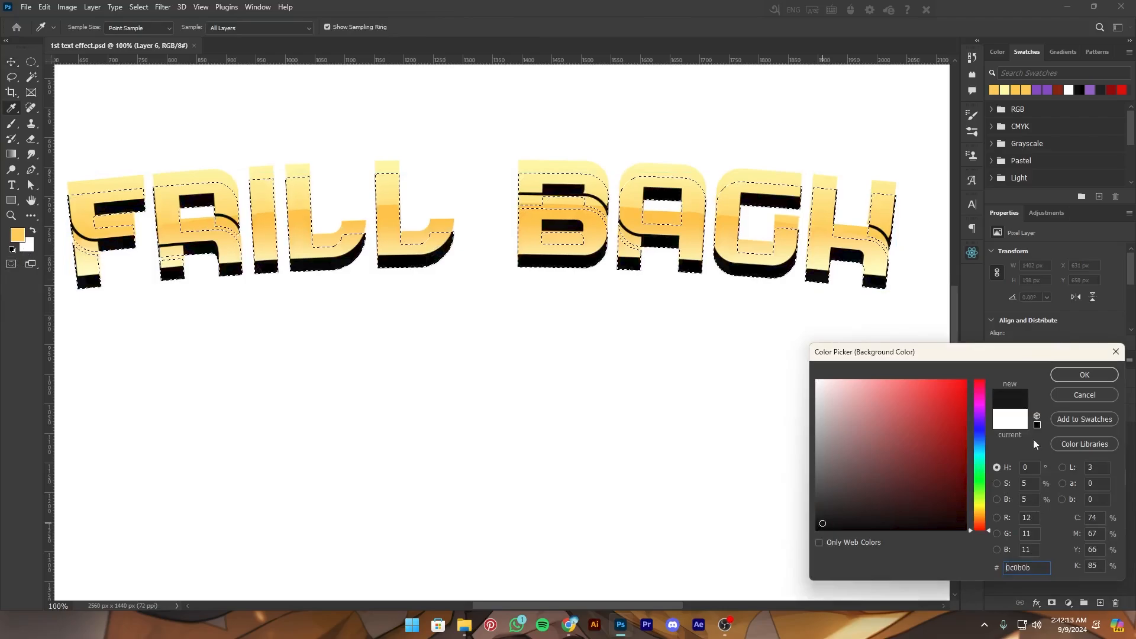
left_click(1063, 377)
key("ctrl+d")
key("v")
key("ctrl+minus")
key("ctrl+minus")
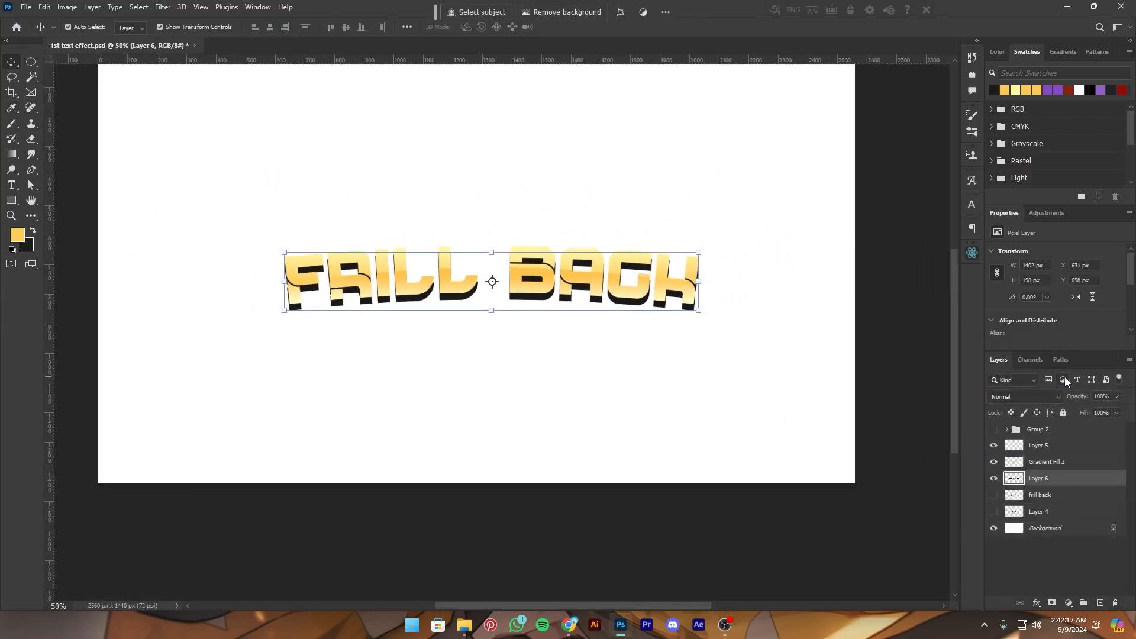
key("ctrl+plus")
key("ctrl+s")
left_click_drag(590, 375, 588, 386)
right_click(1059, 478)
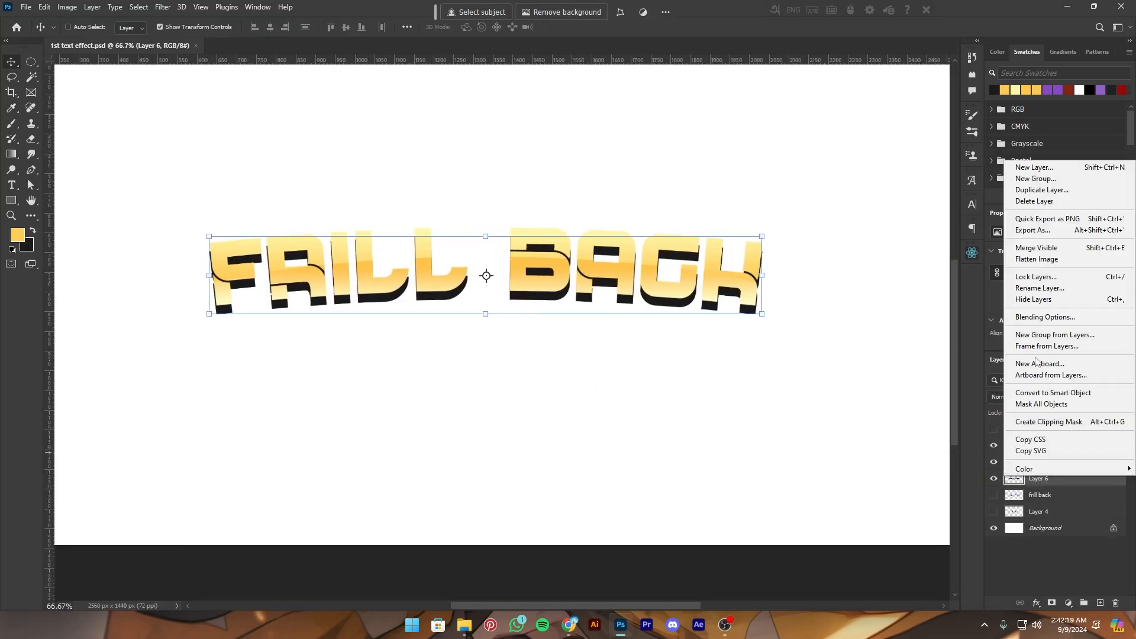
left_click(1043, 322)
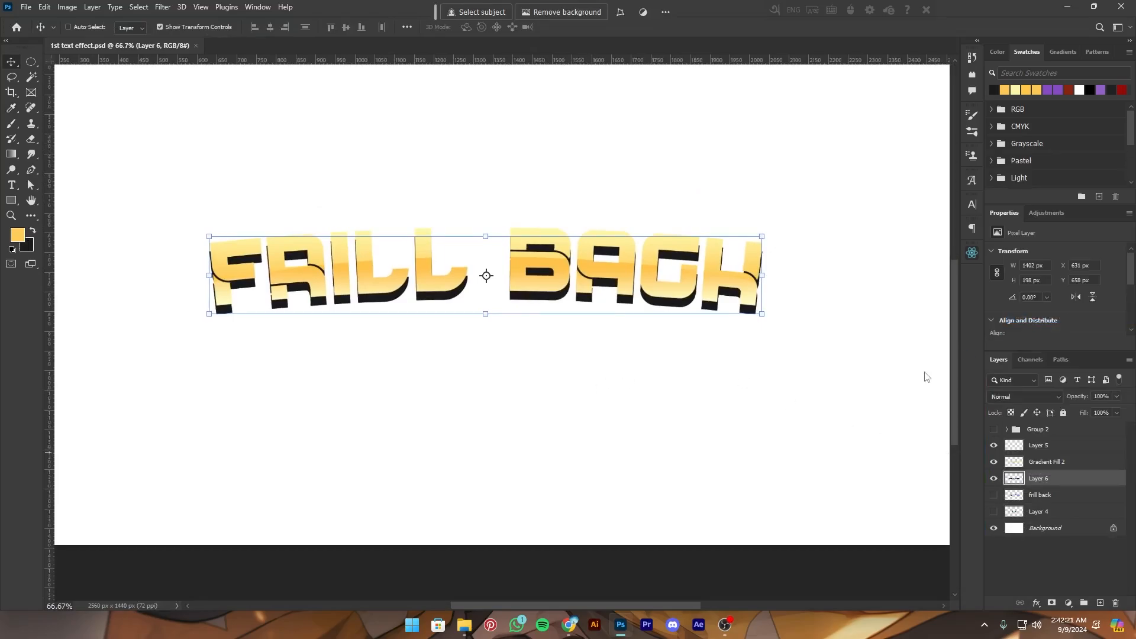
left_click(620, 366)
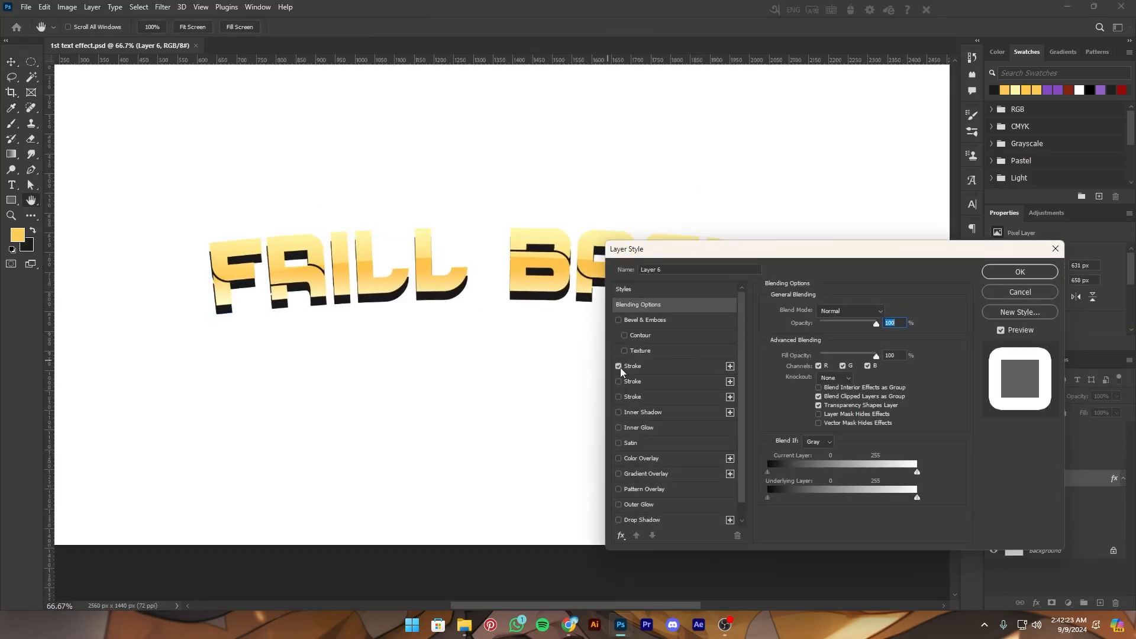
left_click(655, 372)
left_click(794, 395)
left_click(526, 285)
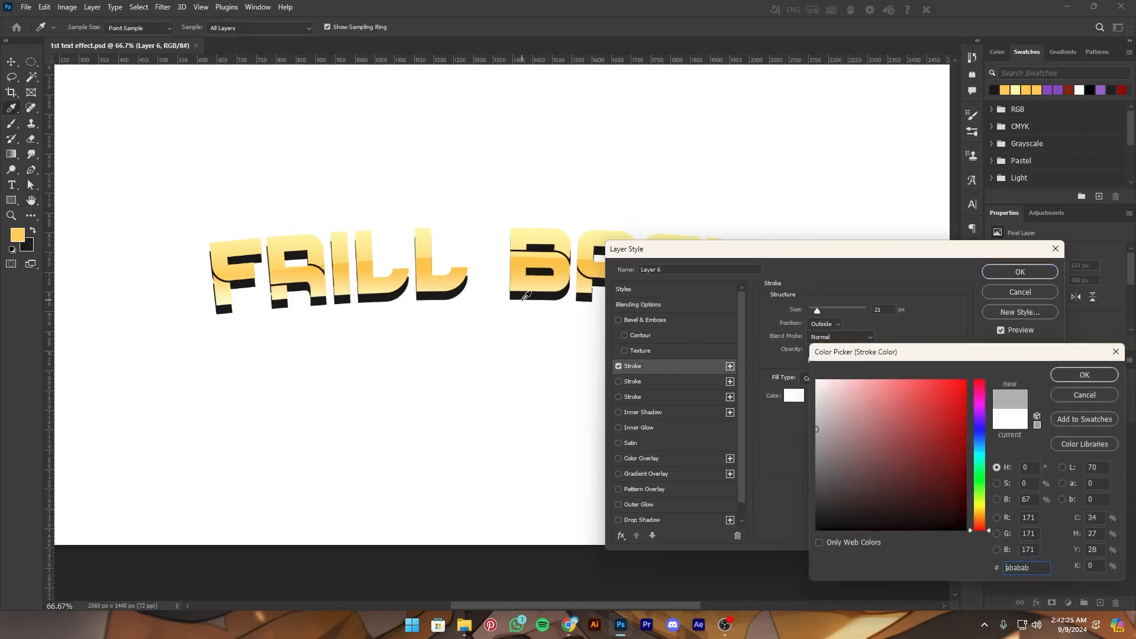
left_click(1059, 373)
left_click_drag(823, 310, 816, 311)
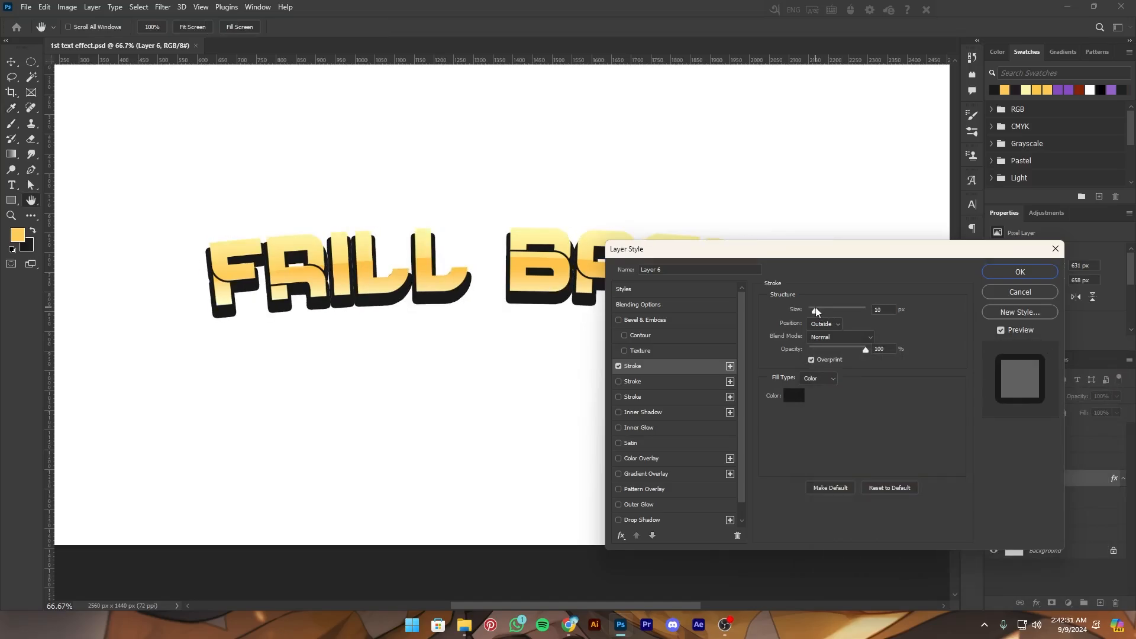
left_click(1028, 293)
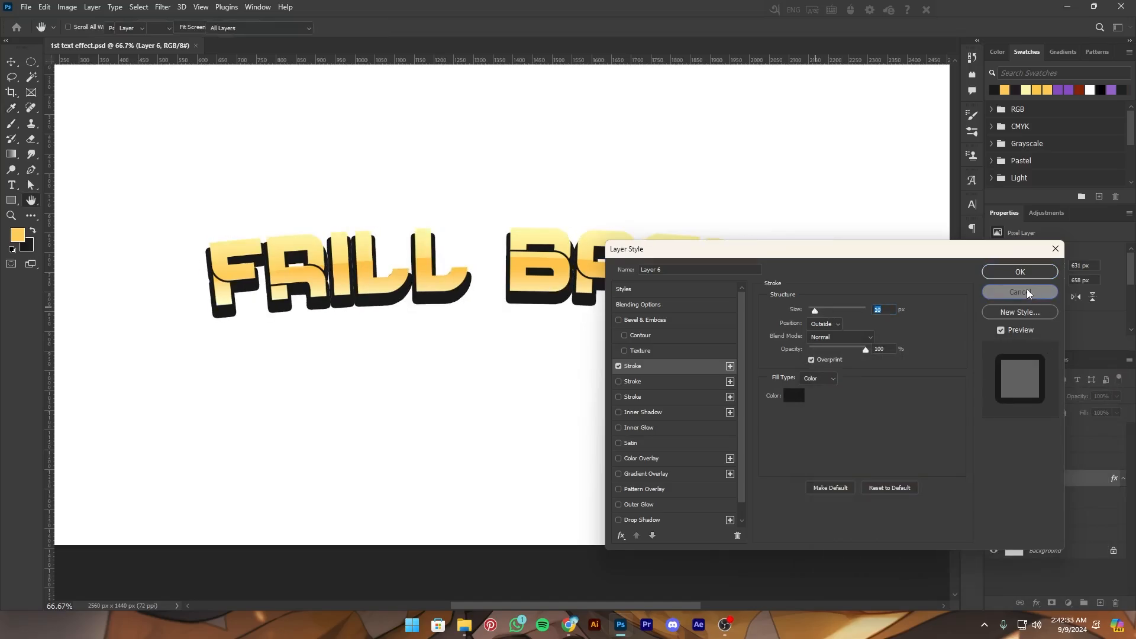
Duplicate Layer 6 and give the lower original an outside stroke of about 10 px in near-black 0e0e0e
key("ctrl+j")
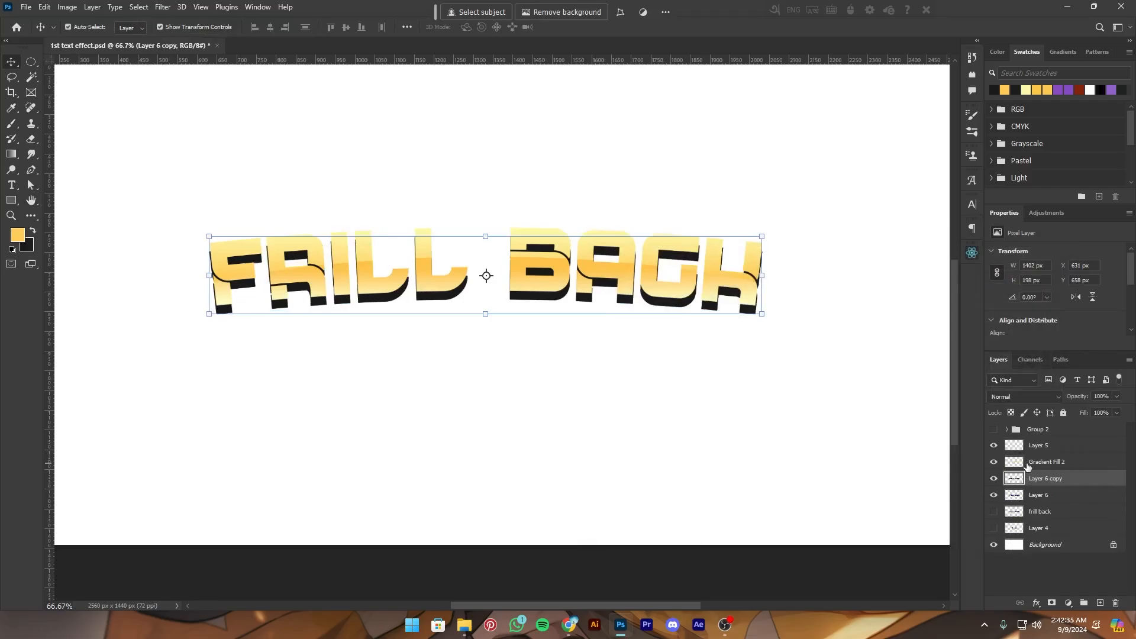
left_click(1045, 494)
right_click(1045, 494)
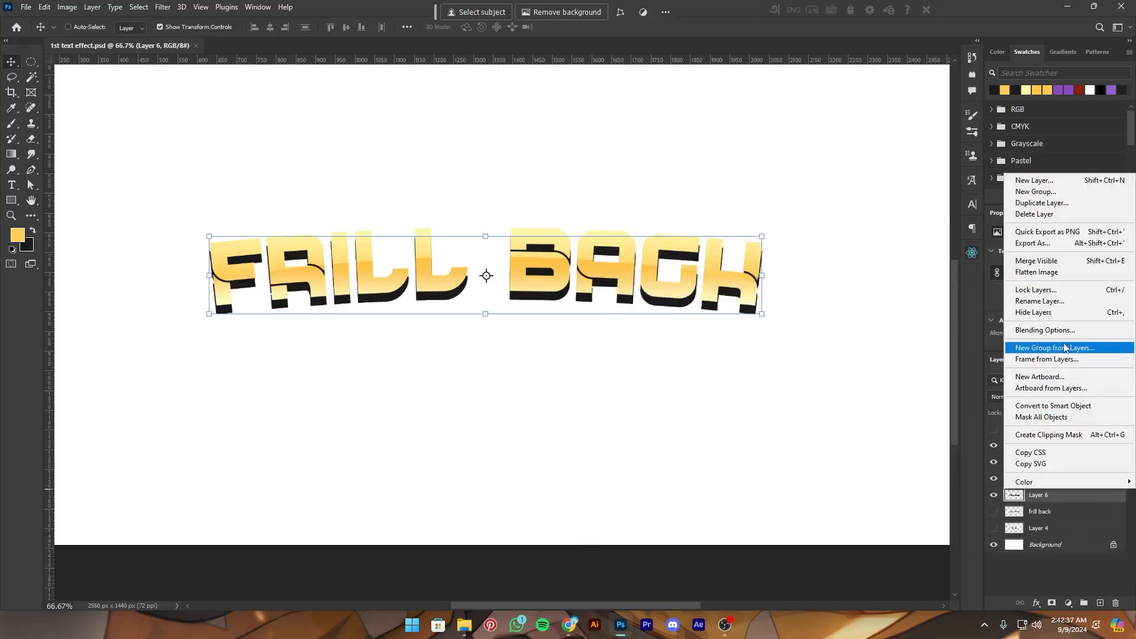
left_click(1083, 328)
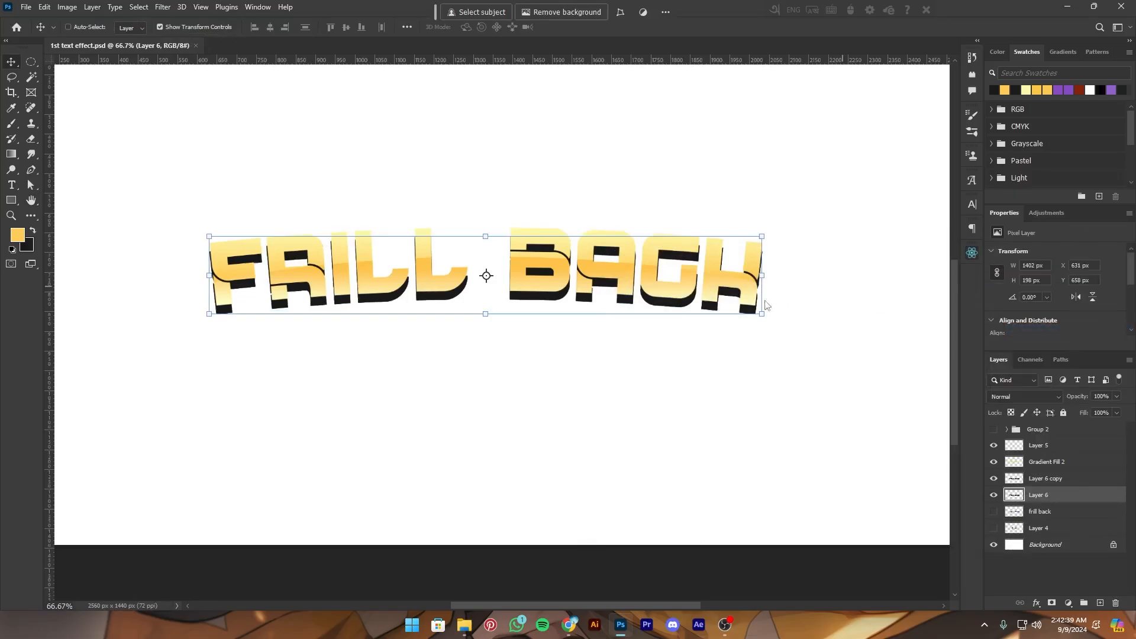
left_click(619, 366)
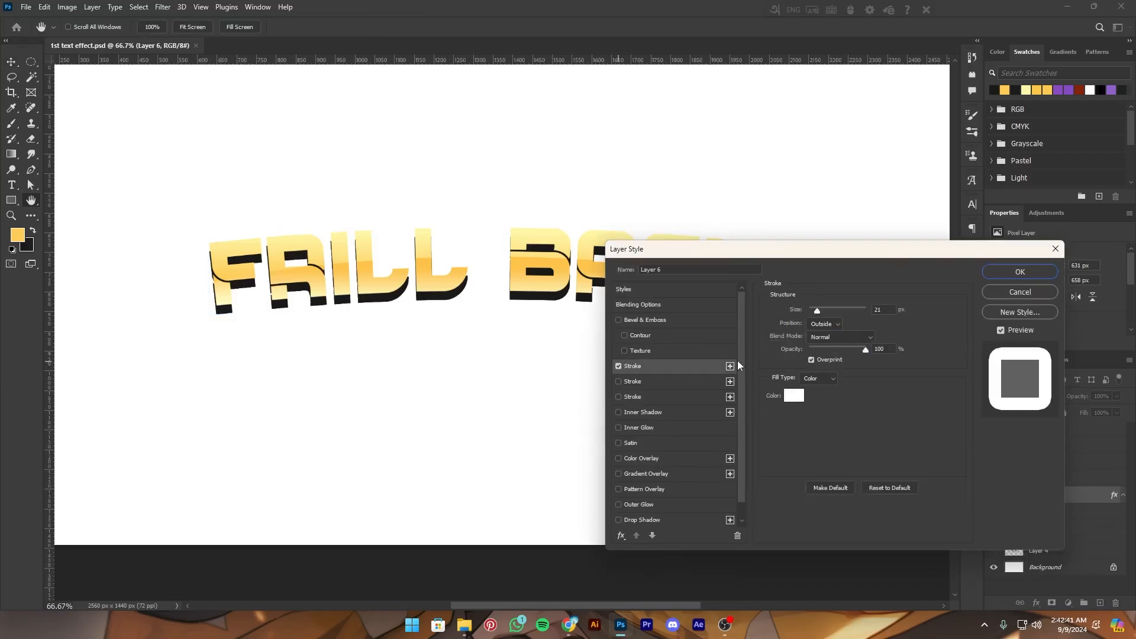
left_click(794, 396)
left_click(996, 90)
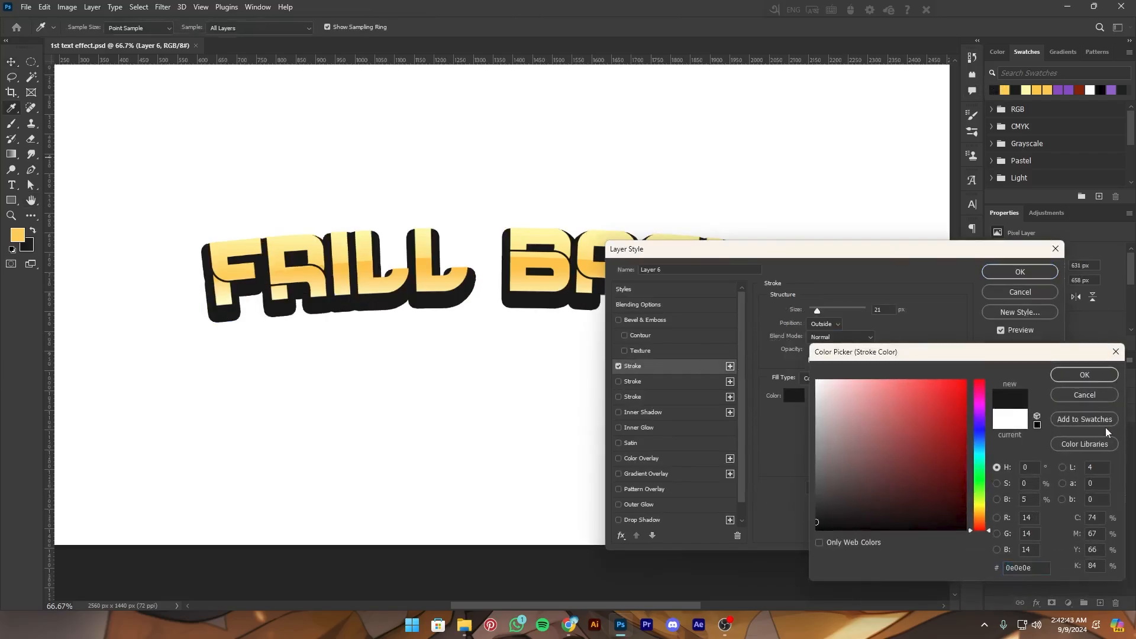
left_click(1084, 375)
left_click_drag(813, 313, 816, 314)
left_click(1000, 278)
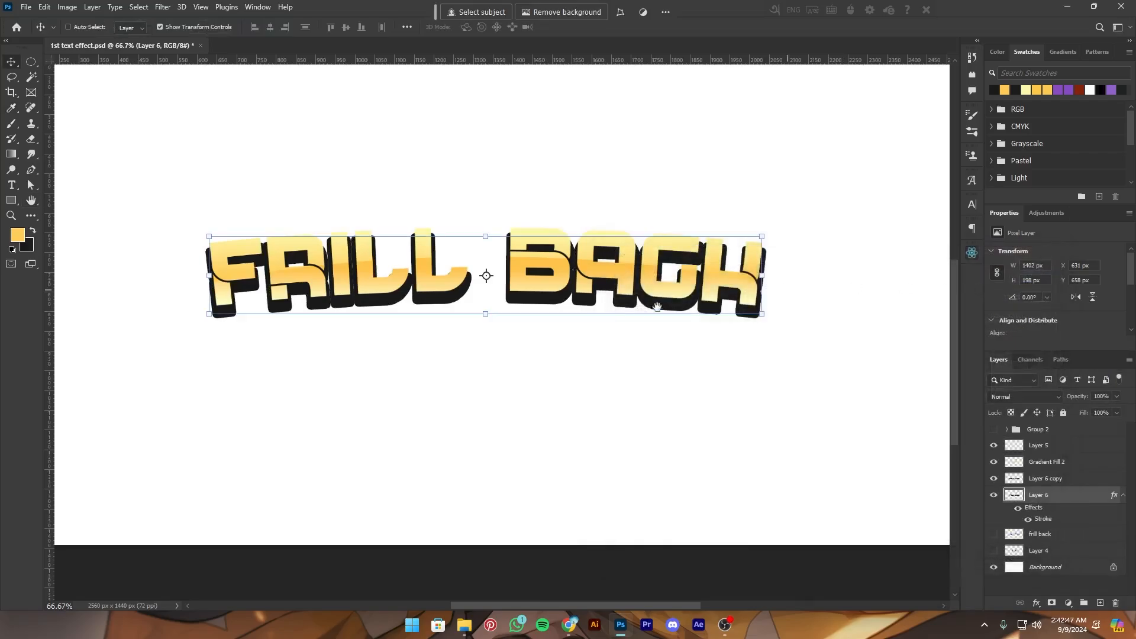
Align the stroked Layer 6 behind the gold lettering at X 619, Y 633 px, scaled to 101.72%, and save
mouse_move(575, 315)
left_mouse_down()
mouse_move(581, 348)
mouse_move(591, 318)
left_mouse_up()
key("ctrl+minus")
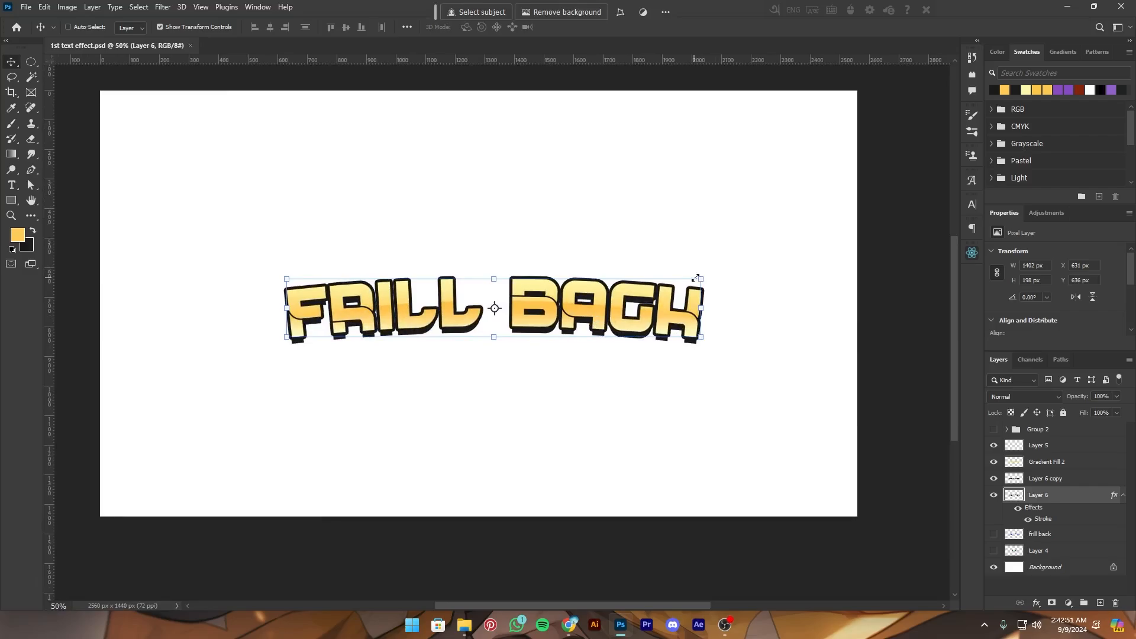
left_click_drag(700, 279, 710, 277)
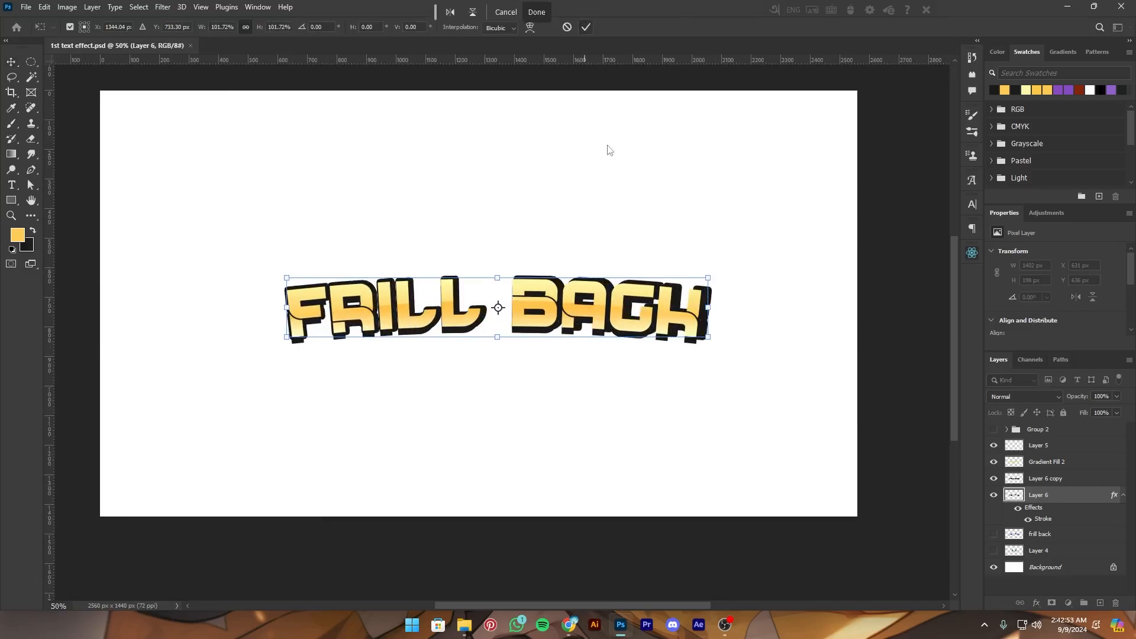
key("Return")
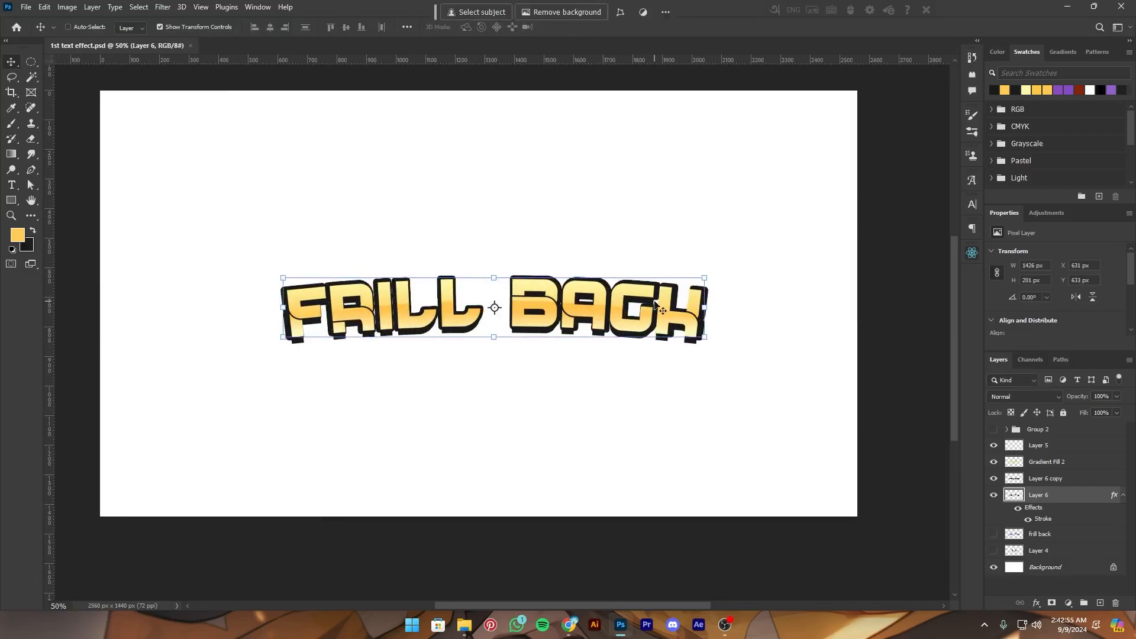
left_click_drag(654, 302, 645, 378)
key("ctrl+s")
Merge Layer 6 and Layer 6 copy into one outline layer
left_click_drag(709, 423, 704, 376)
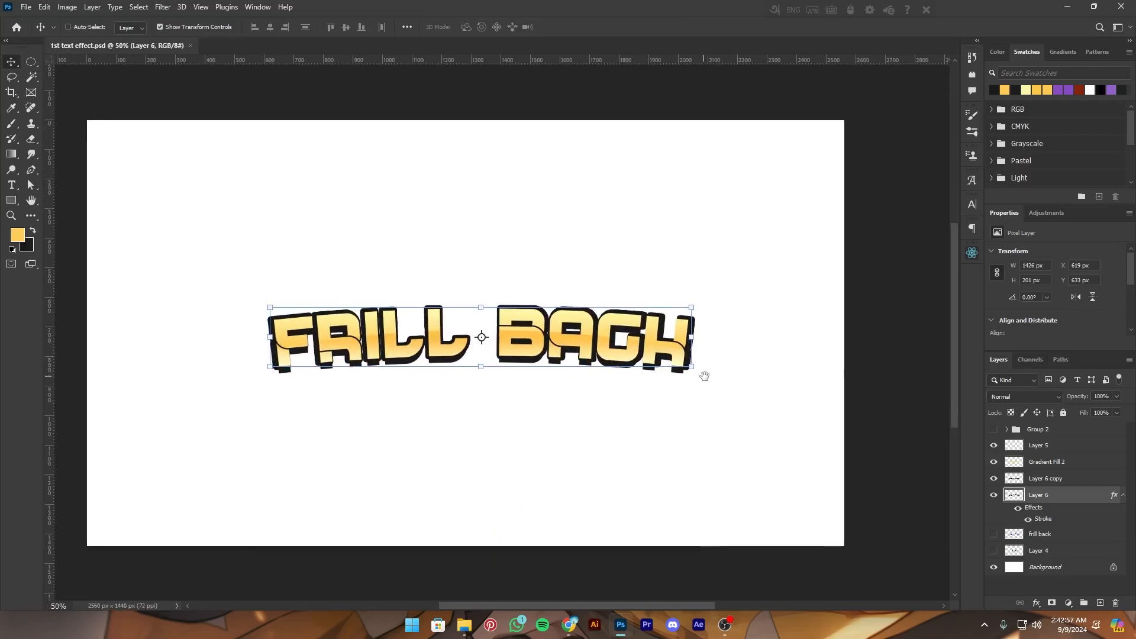
right_click(1037, 484)
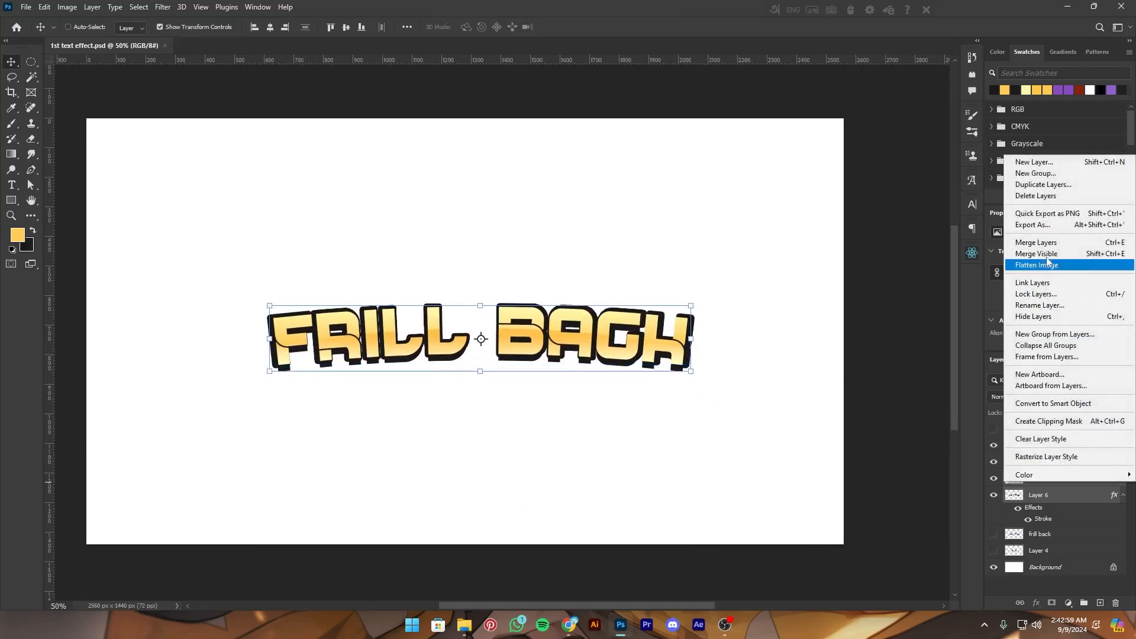
left_click(1041, 240)
Paint over the white gaps in the A and C of BACK on the outline layer with a 100 px Hard Round near-black brush
key("ctrl+plus")
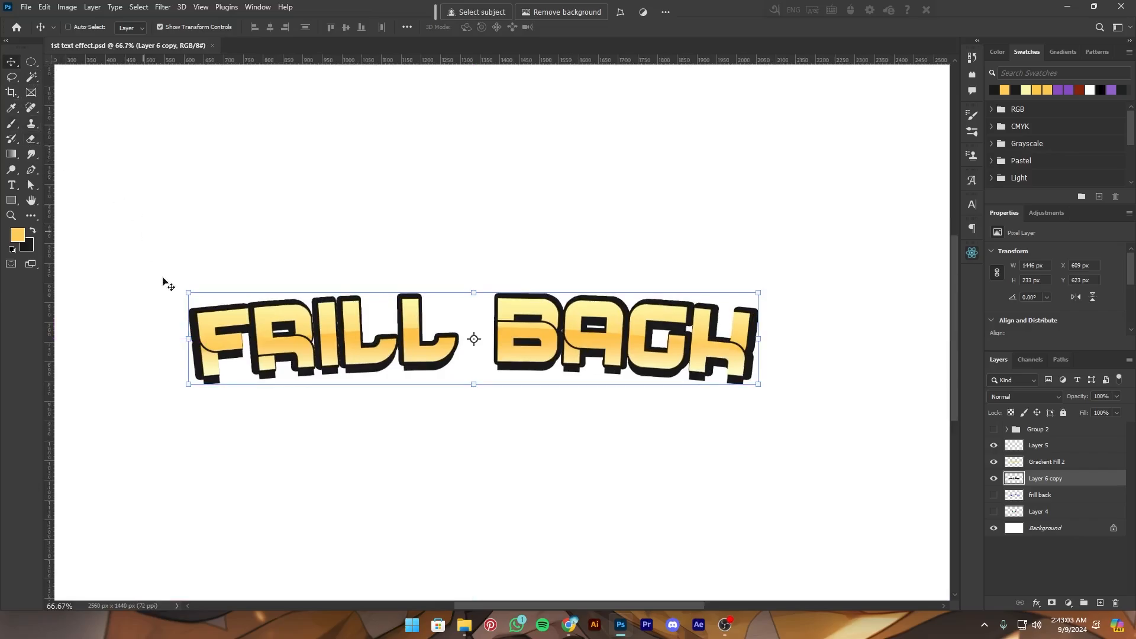
left_click(17, 118)
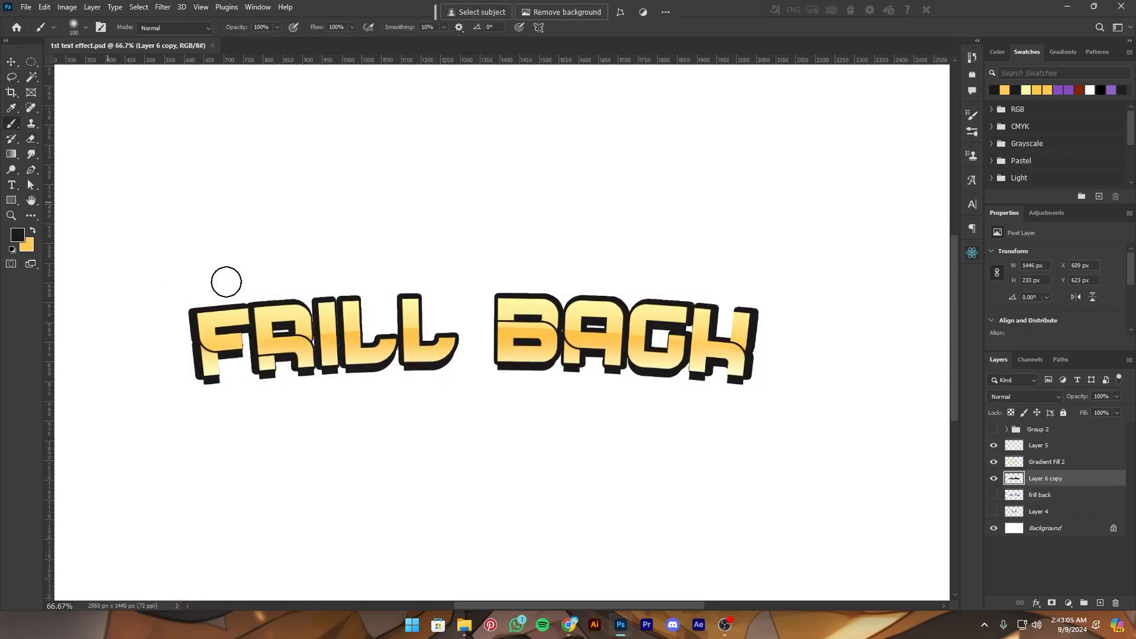
right_click(670, 334)
left_click(861, 478)
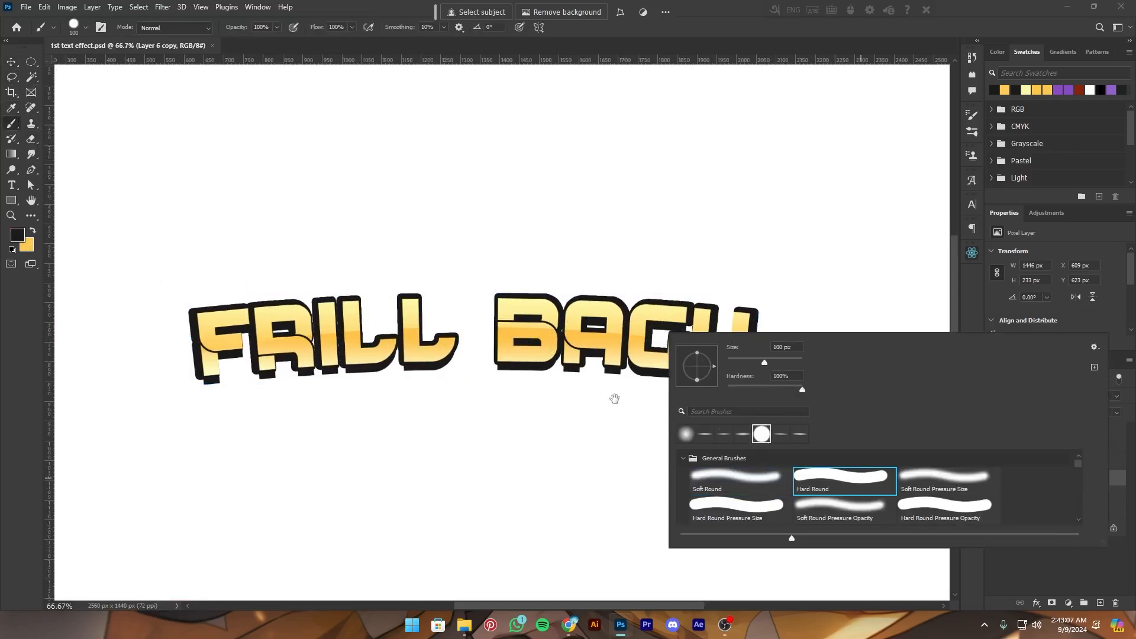
left_click(615, 398)
key("ctrl+plus")
left_click_drag(700, 362, 712, 352)
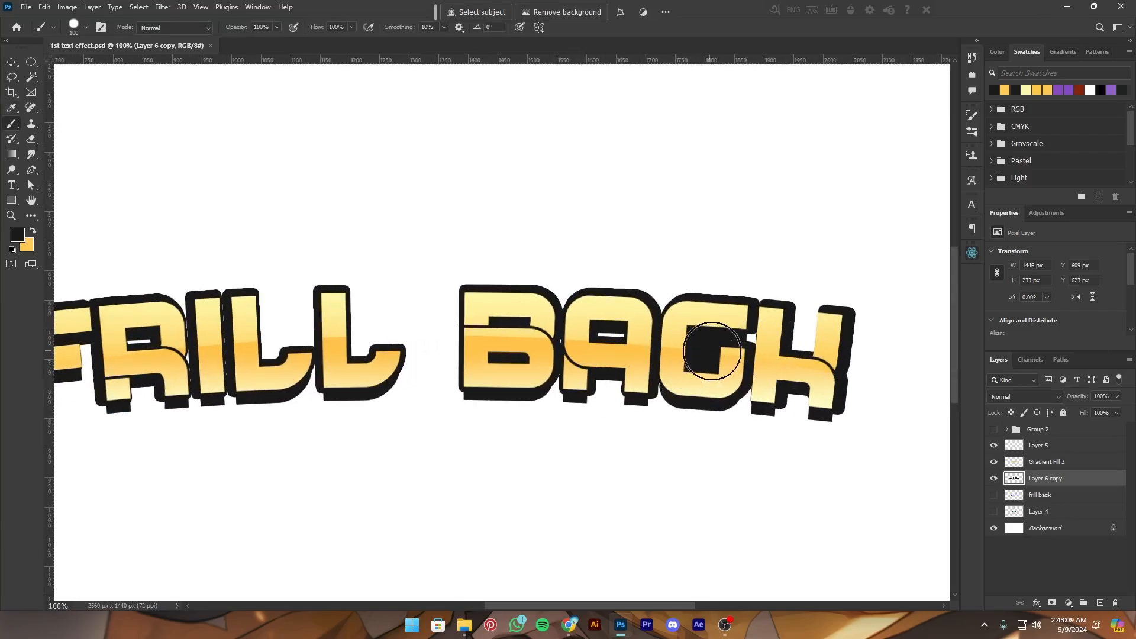
left_click_drag(626, 346, 605, 343)
left_click(738, 355)
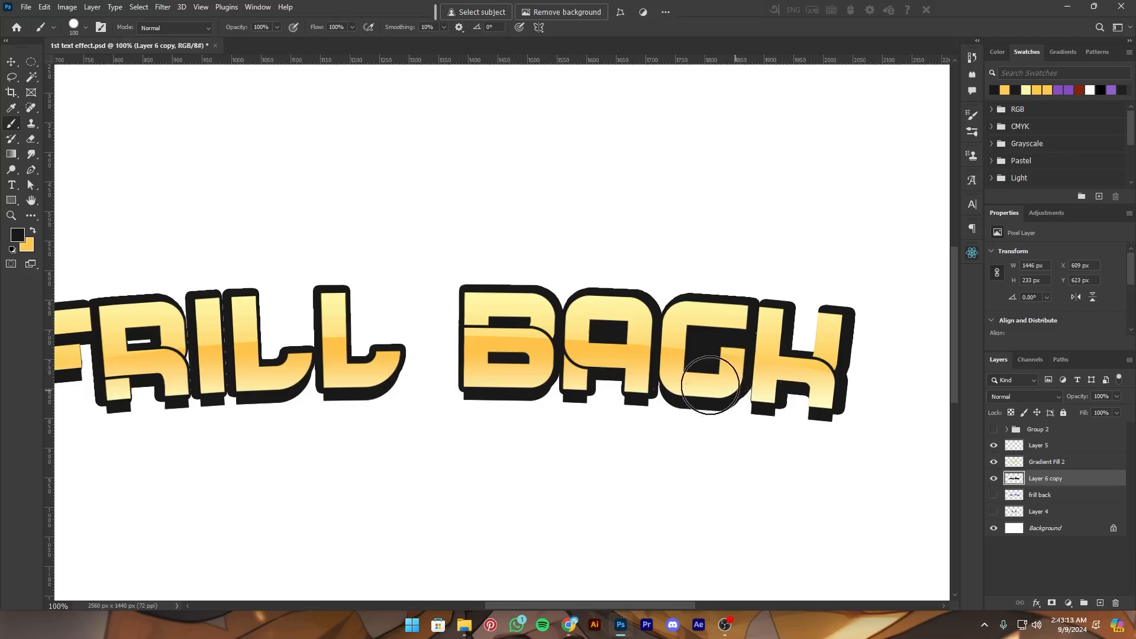
Paint the remaining gaps around the F and R of FRILL near-black with a 60 px brush and save the document
left_click_drag(385, 322, 820, 327)
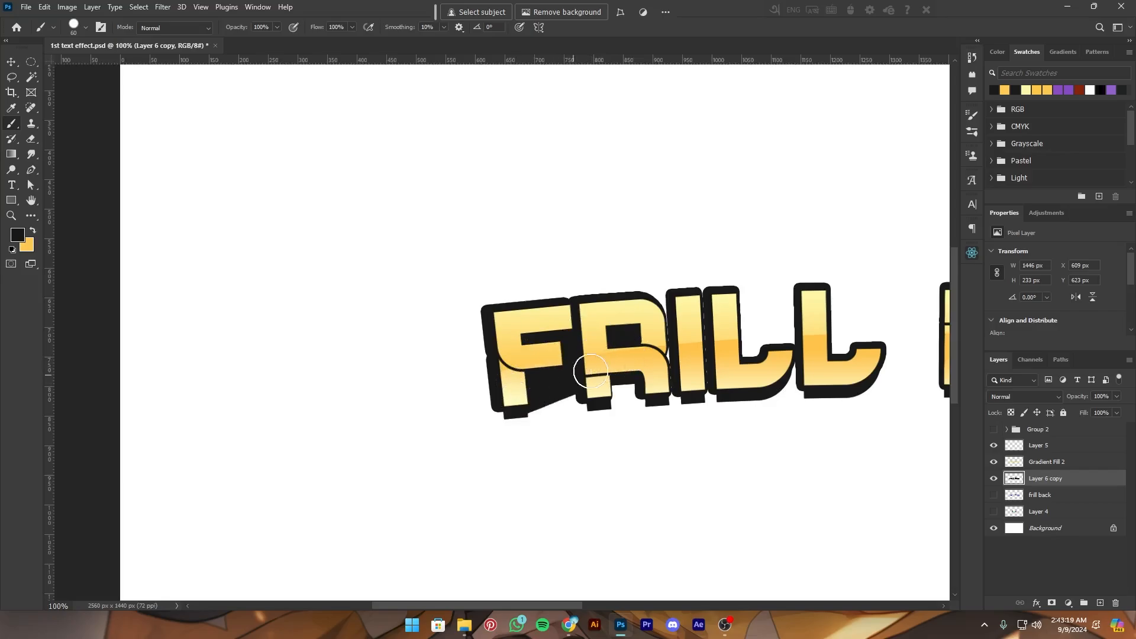
key("ctrl+minus")
key("ctrl+minus")
key("ctrl+minus")
key("ctrl+minus")
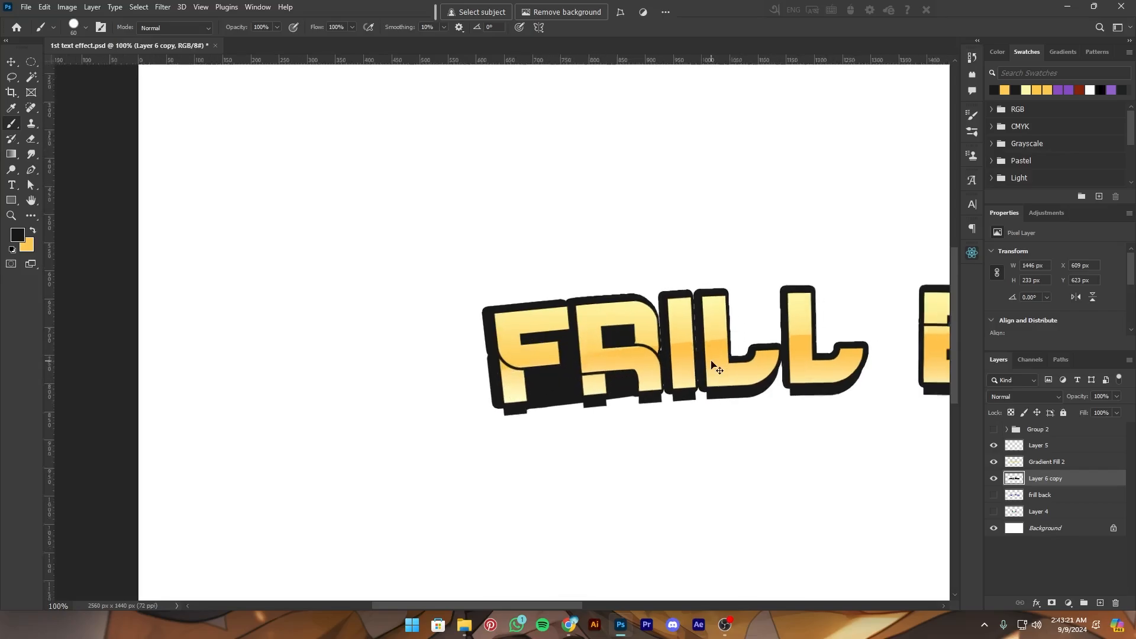
key("ctrl+plus")
key("ctrl+plus")
key("ctrl+plus")
key("ctrl+s")
left_click_drag(713, 359, 475, 384)
key("ctrl+minus")
key("ctrl+plus")
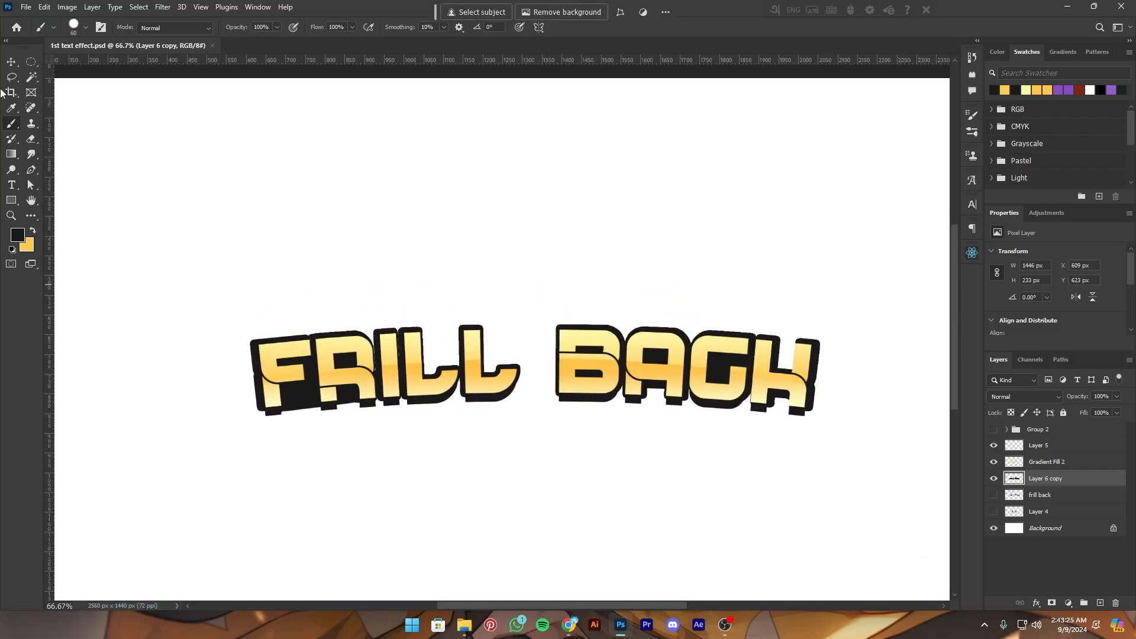
Draw an elliptical selection about 2069 by 381 px around the lettering, fill it with near-black on a new layer and deselect
left_click(27, 66)
key("ctrl+minus")
key("ctrl+minus")
key("ctrl+plus")
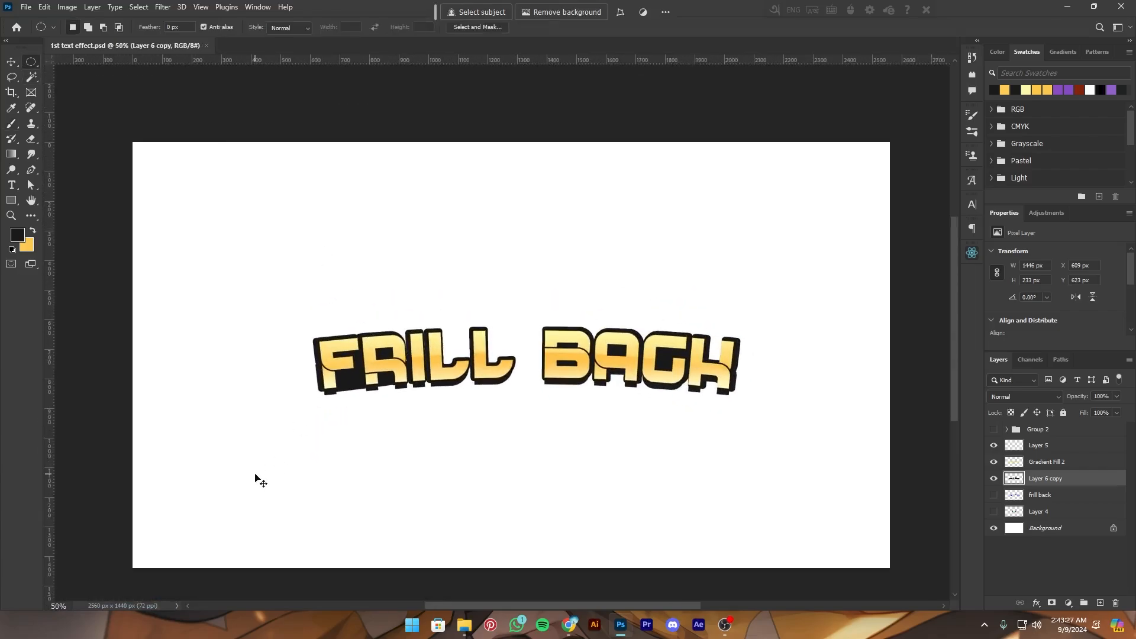
left_click_drag(273, 460, 831, 320)
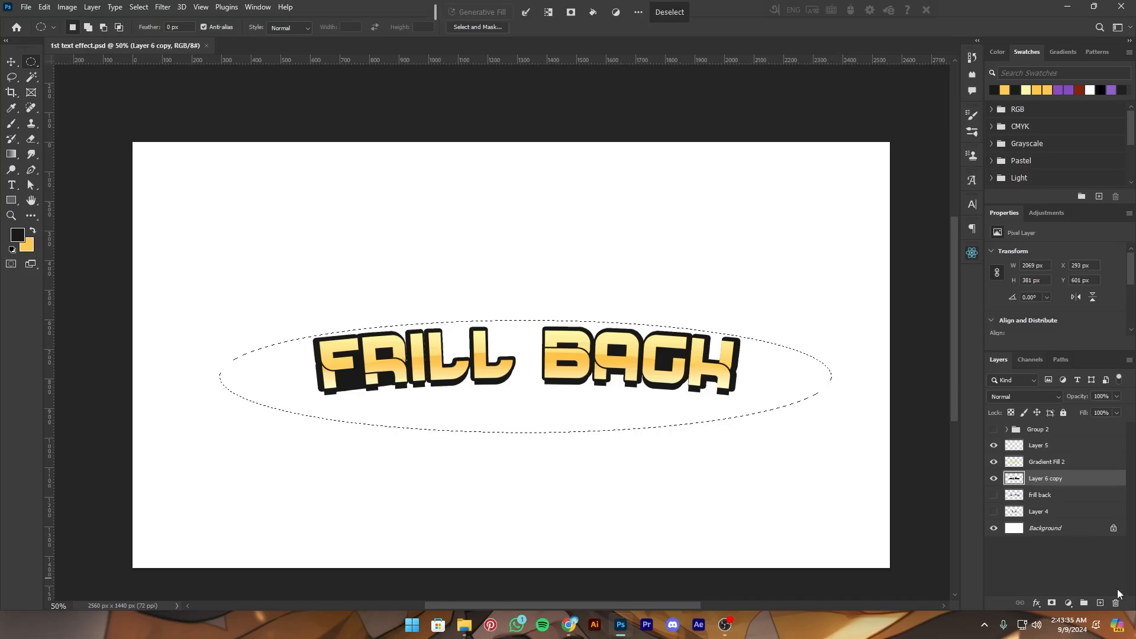
left_click(1098, 602)
key("x")
key("ctrl+BackSpace")
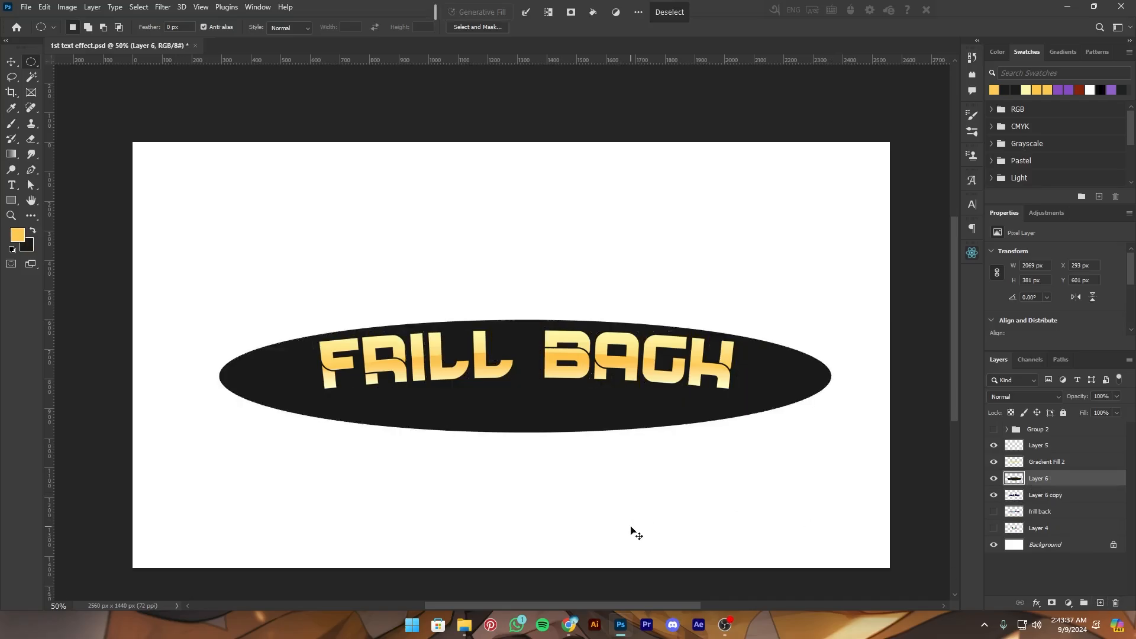
key("ctrl+d")
key("v")
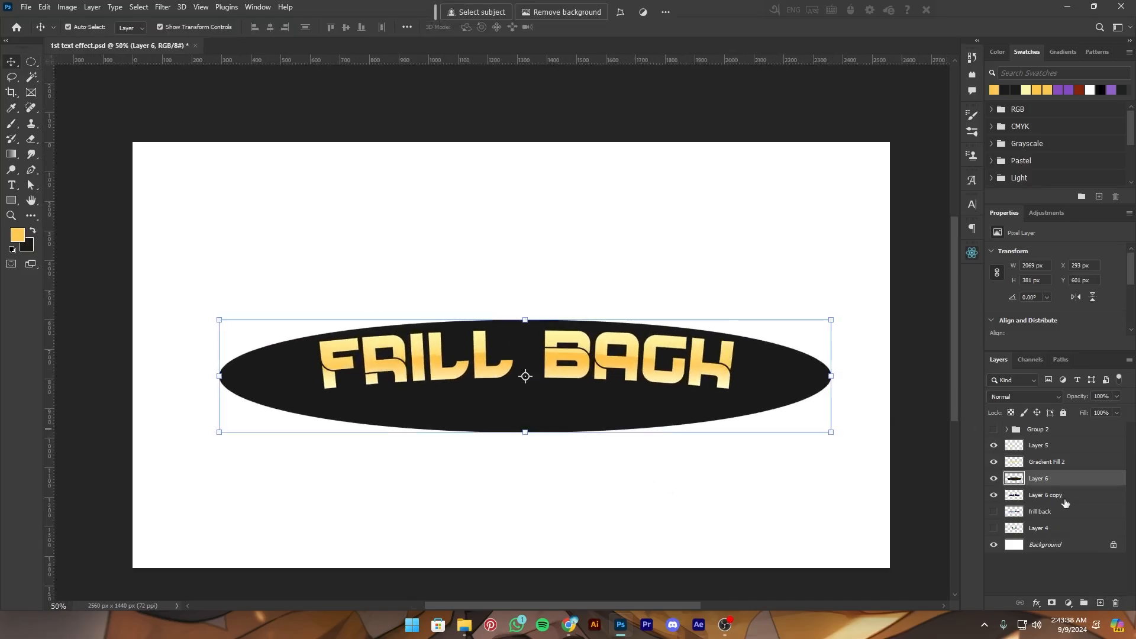
Load the ellipse as a selection, shift it down below the lettering and delete the overlap so a curved band remains
left_click(1019, 482, "ctrl")
key("m")
left_click_drag(581, 366, 581, 435)
key("Delete")
key("ctrl+d")
key("ctrl+minus")
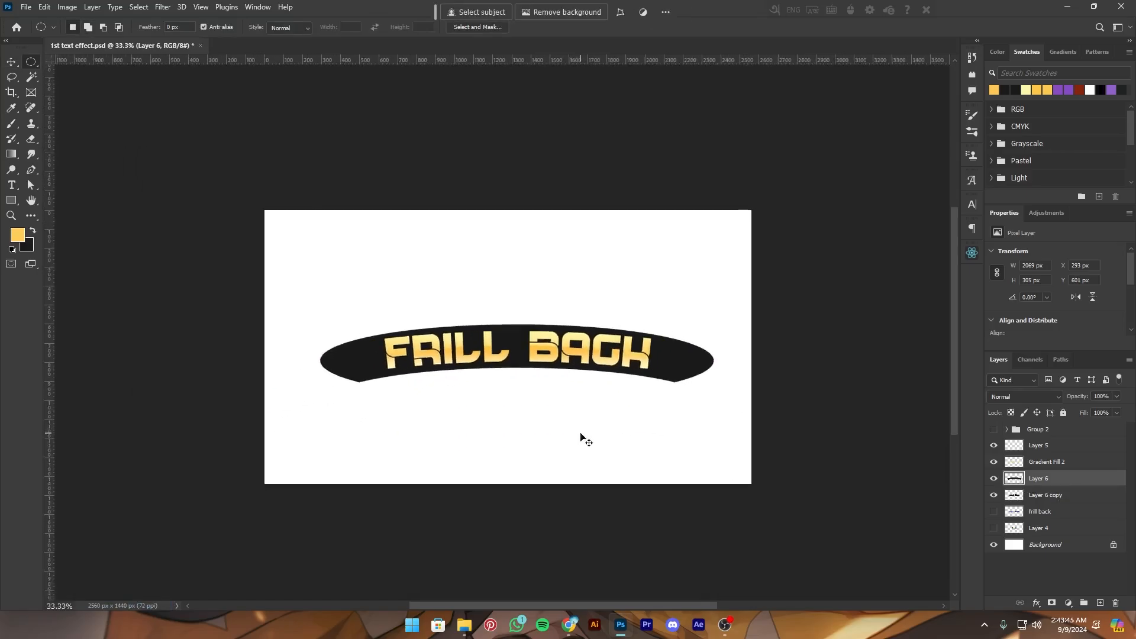
key("ctrl+minus")
key("ctrl+minus")
key("ctrl+plus")
key("ctrl+plus")
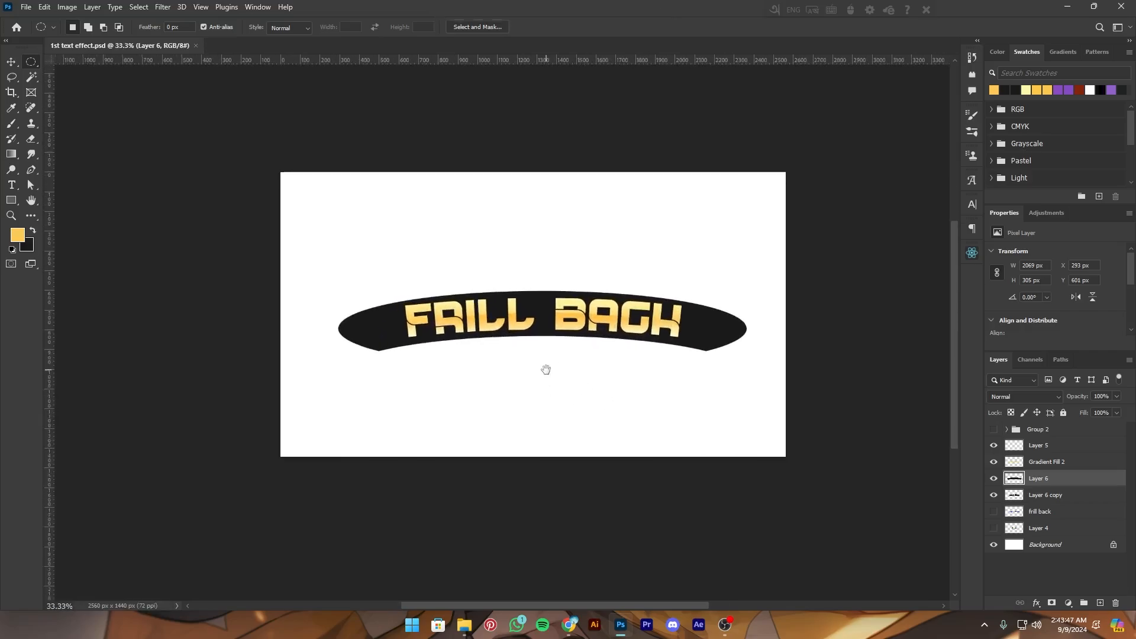
Cut off the band's left end along a slanted line beside the F, using a closed Pen path converted to a selection
key("p")
key("ctrl+plus")
key("ctrl+plus")
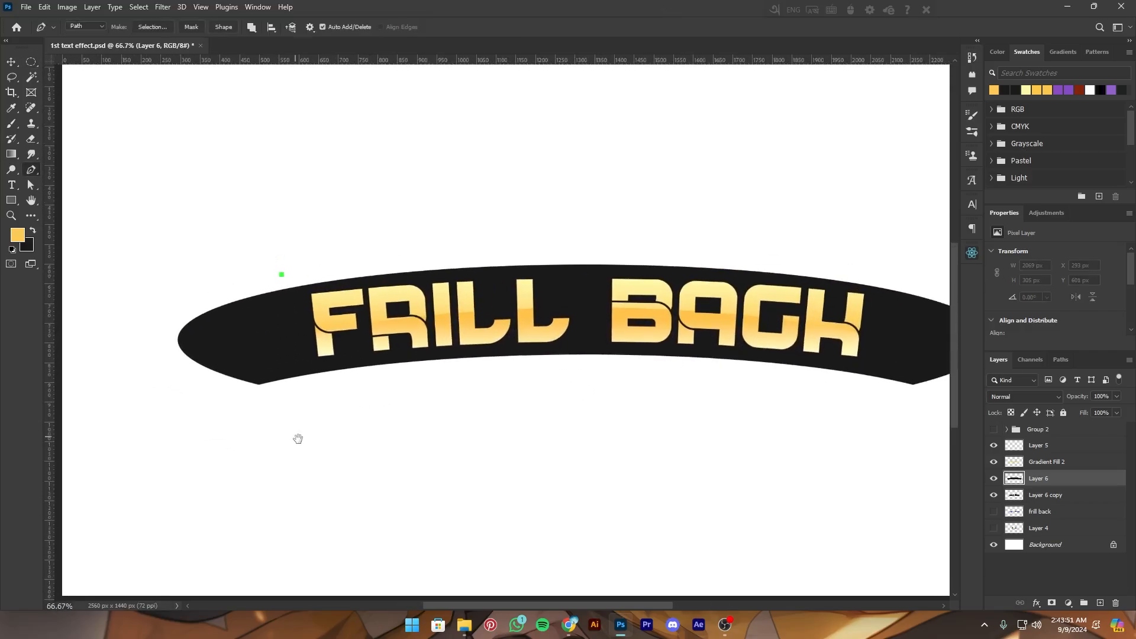
left_click(316, 433)
key("ctrl+minus")
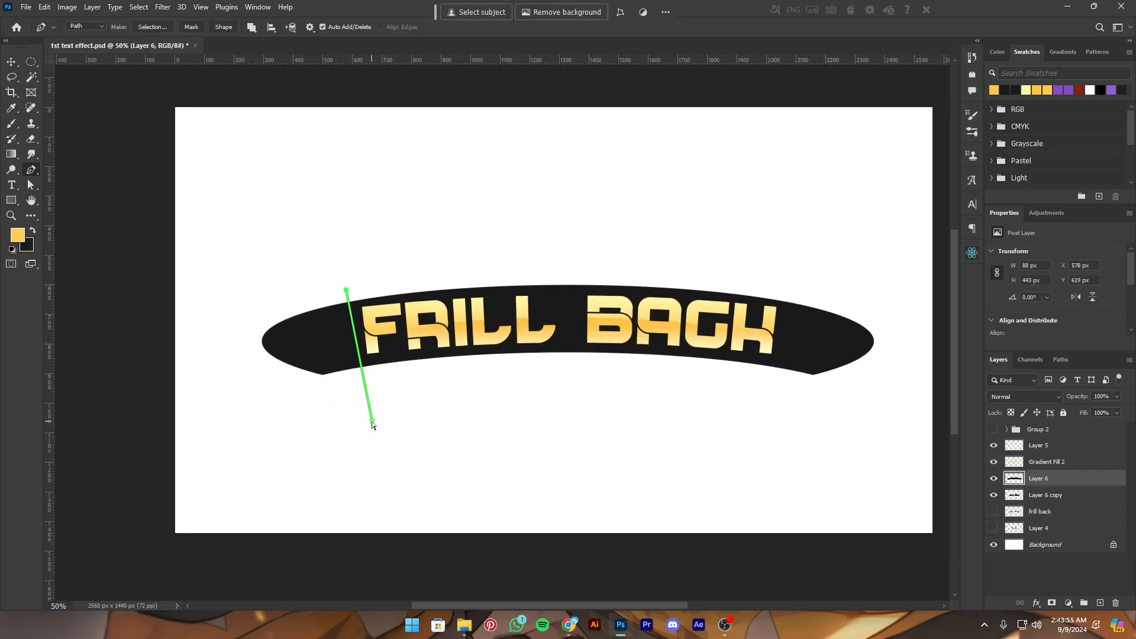
left_click_drag(246, 255, 354, 239)
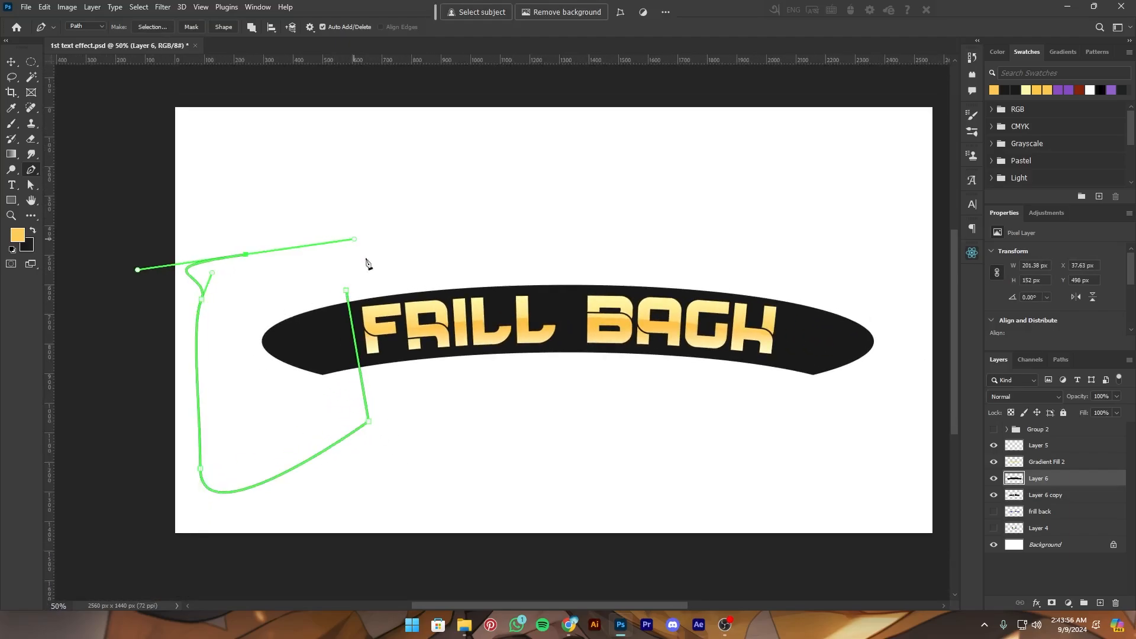
left_click(347, 290)
key("ctrl+Return")
key("Delete")
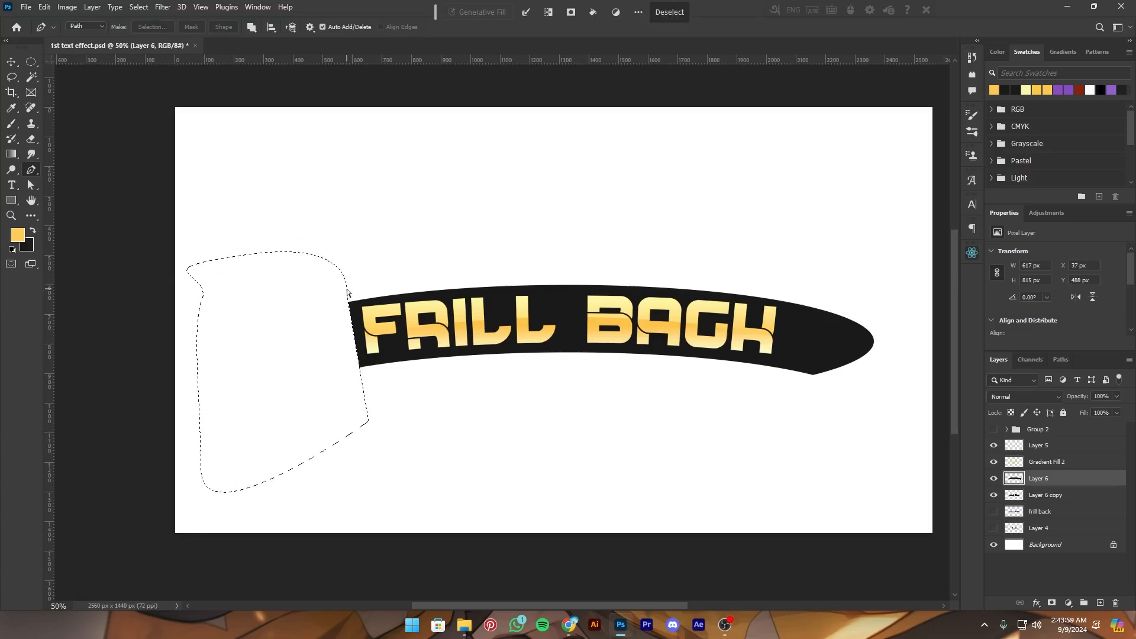
key("ctrl+d")
Try to duplicate the band layer and flip the copy horizontally
key("v")
key("ctrl+j")
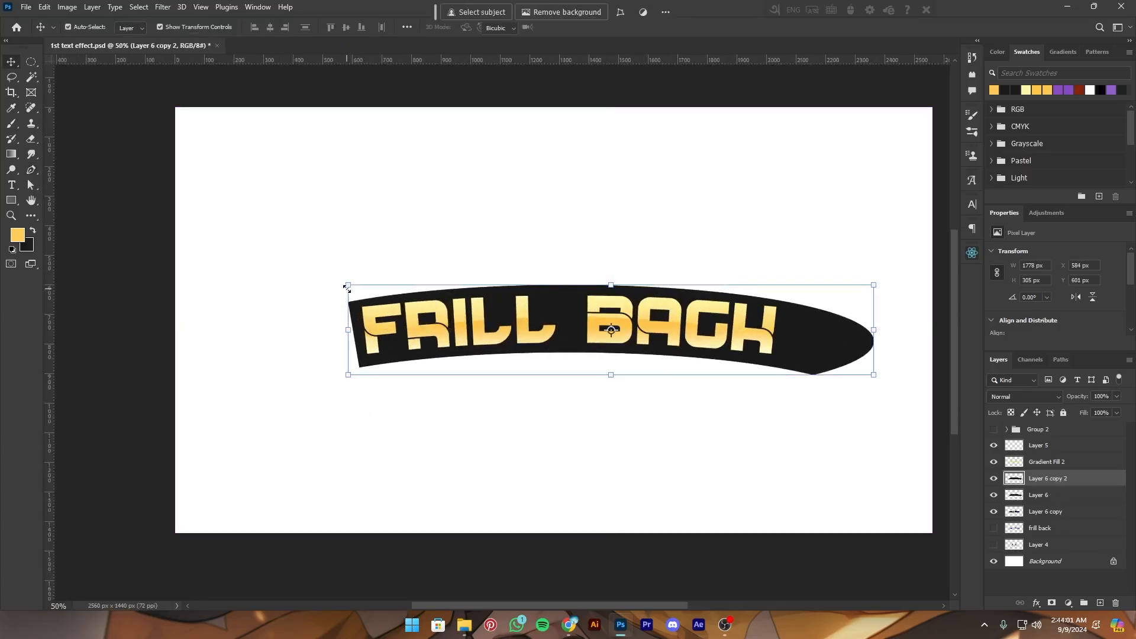
right_click(347, 289)
left_click(402, 518)
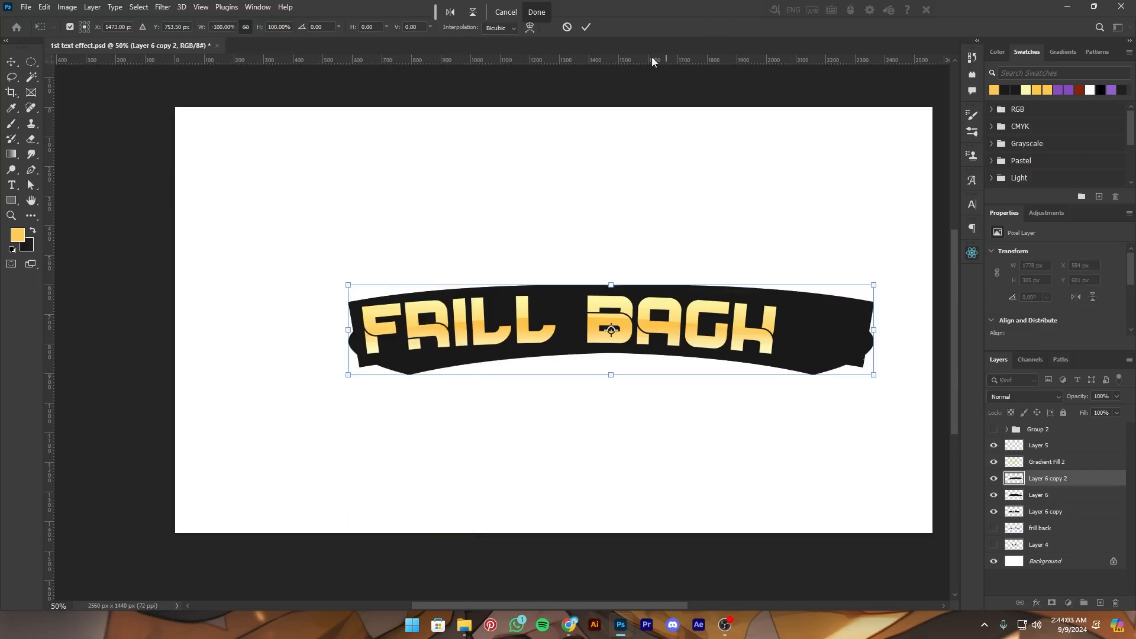
left_click(571, 30)
key("ctrl+z")
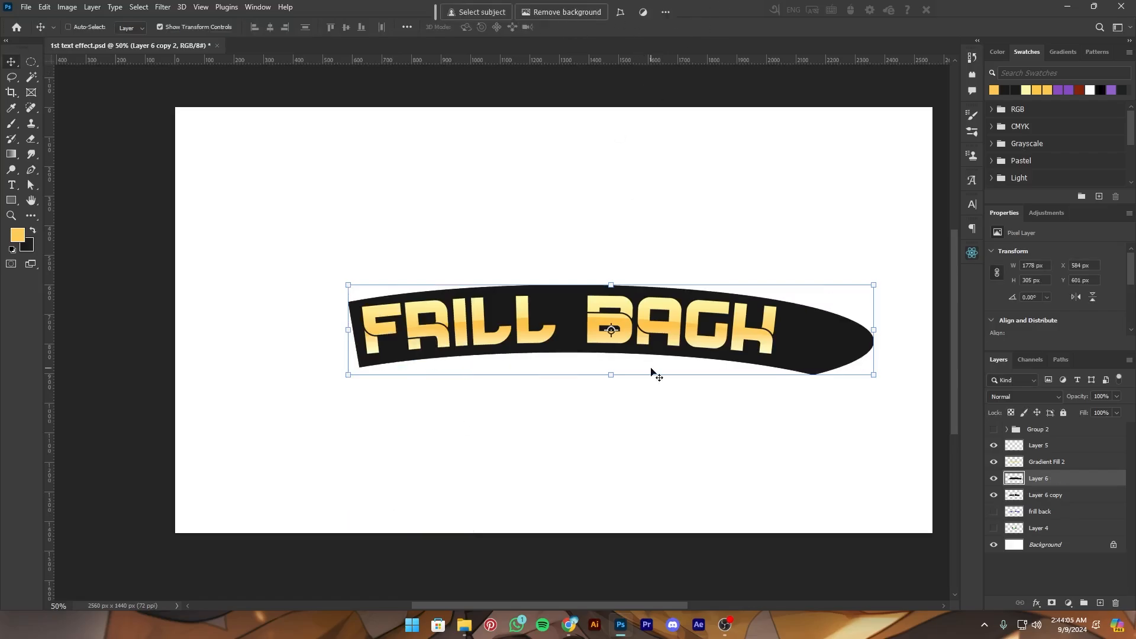
Cut off the band's right end along a slanted line beside the K with a closed Pen path selection, and save
left_click(32, 170)
scroll(769, 361, "right", 2)
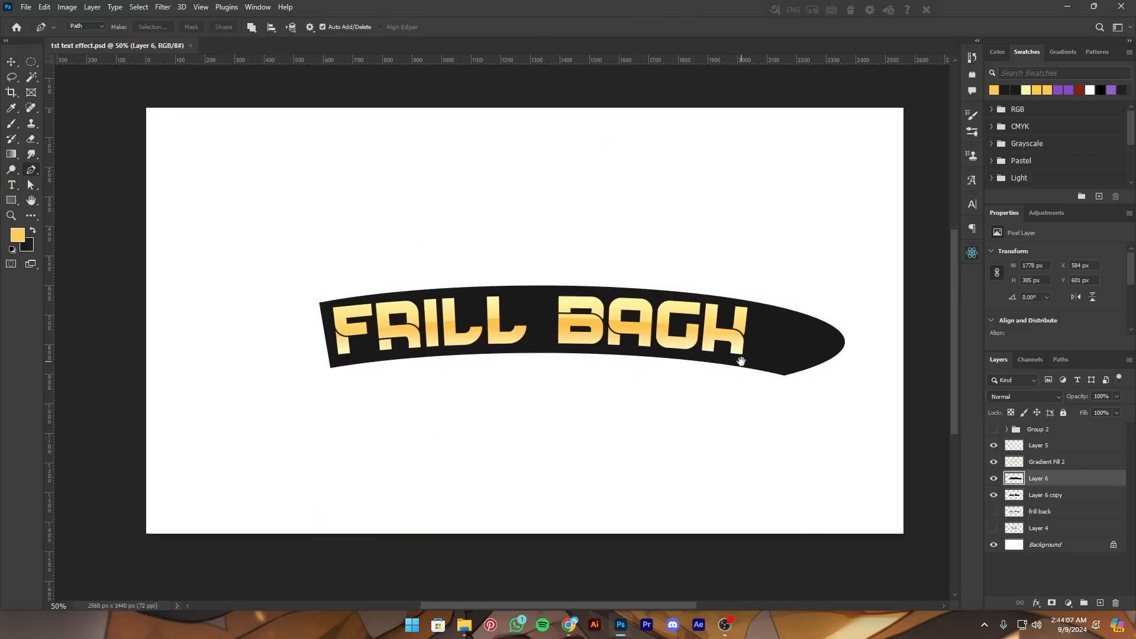
left_click(725, 471)
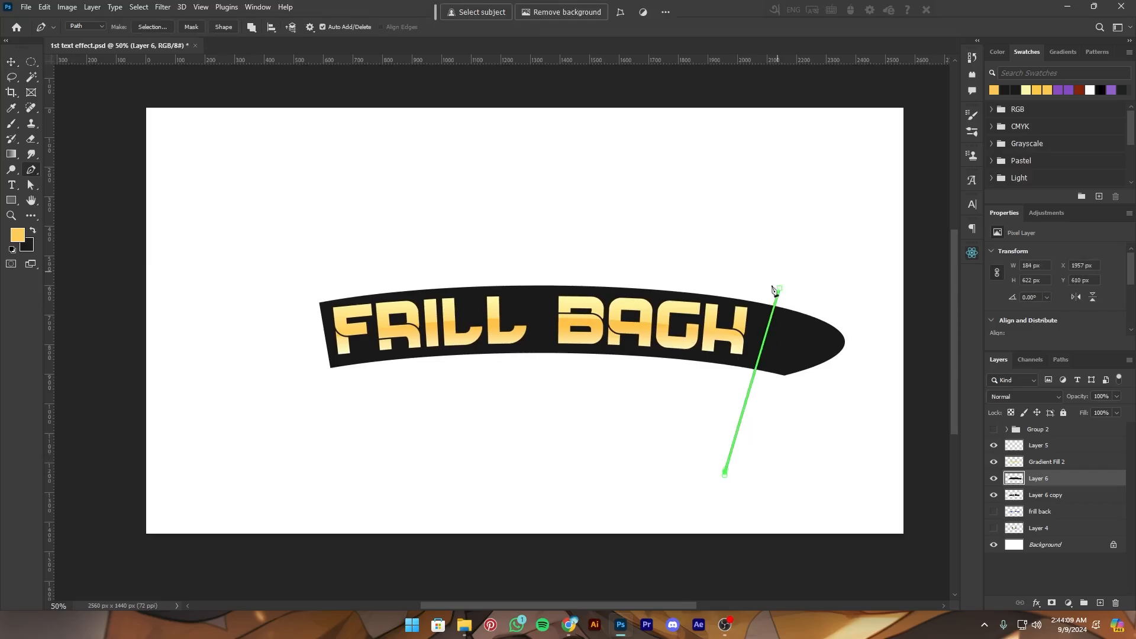
left_click_drag(780, 292, 771, 289)
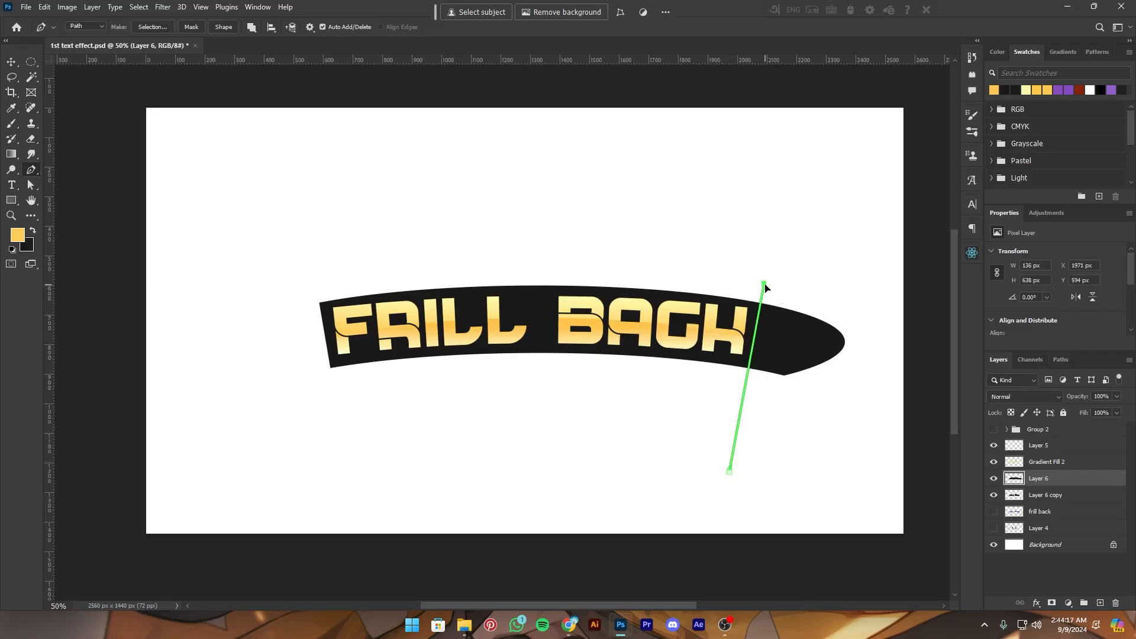
left_click(793, 464)
left_click(860, 384)
left_click(866, 313)
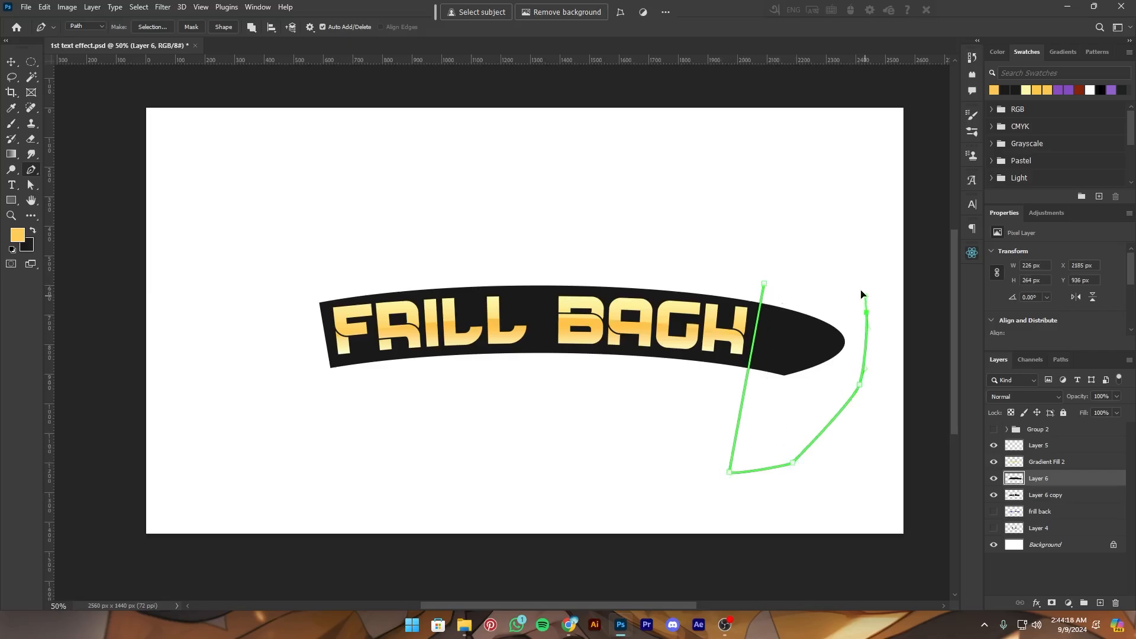
left_click(764, 284)
key("ctrl+Return")
key("Delete")
key("ctrl+d")
key("ctrl+minus")
key("ctrl+minus")
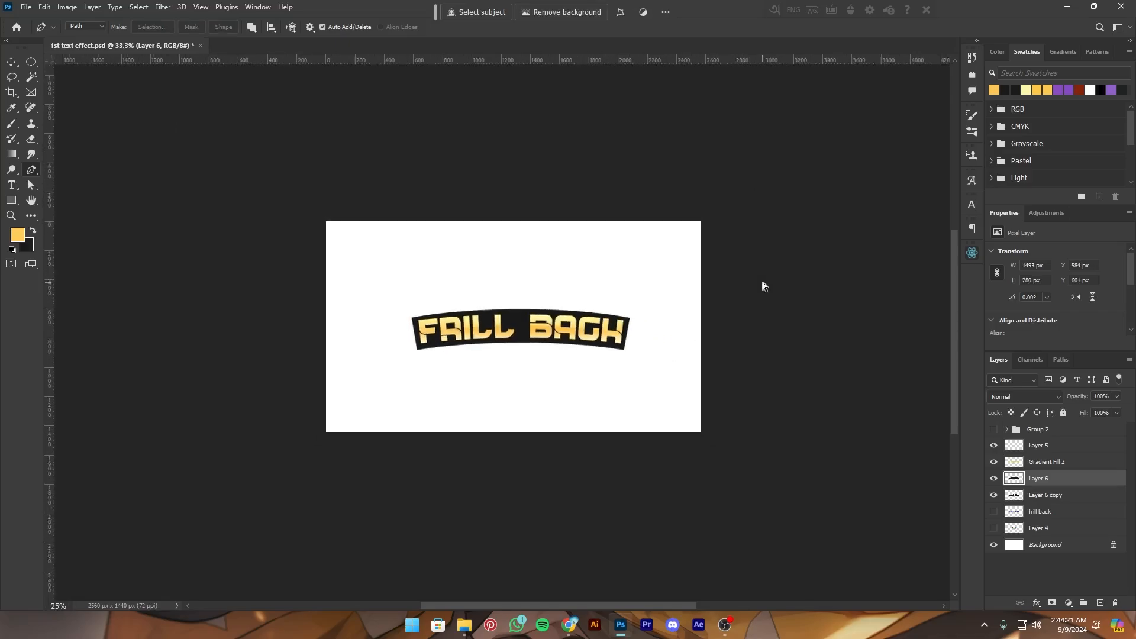
key("ctrl+plus")
key("ctrl+plus")
key("ctrl+s")
Duplicate the band layer, then scale the lower original to 91.02% and position it at X 651, Y 579 px
left_click_drag(593, 188, 598, 342)
left_click_drag(626, 468, 628, 332)
key("v")
key("ctrl+j")
key("ctrl+minus")
key("ctrl+plus")
key("ctrl+s")
key("alt+bracketleft")
left_click_drag(726, 339, 668, 336)
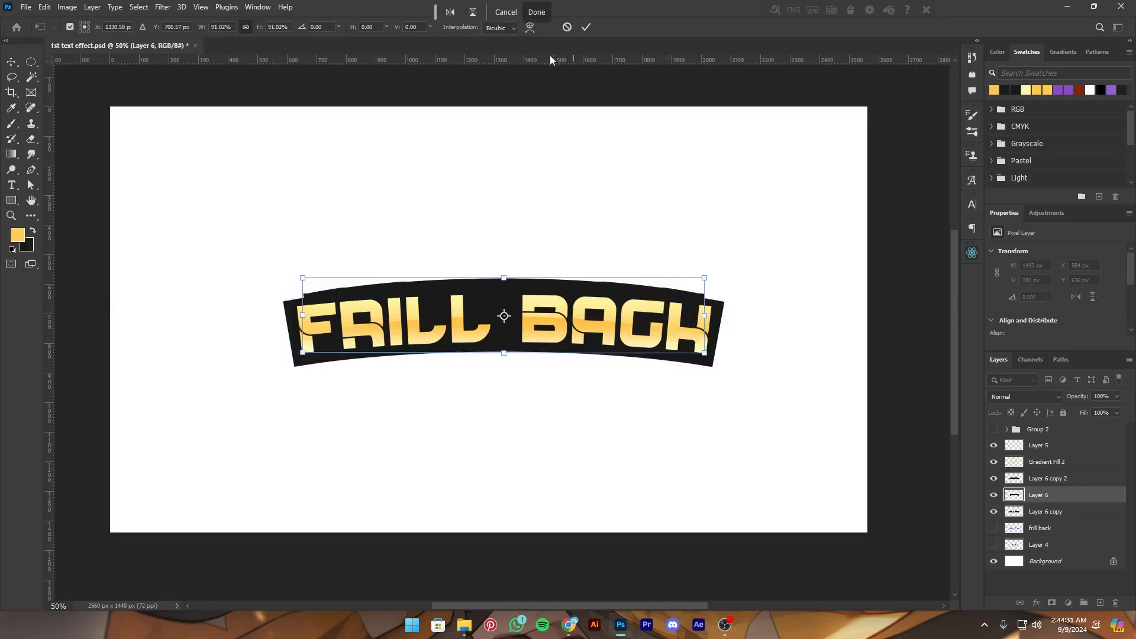
left_click(585, 29)
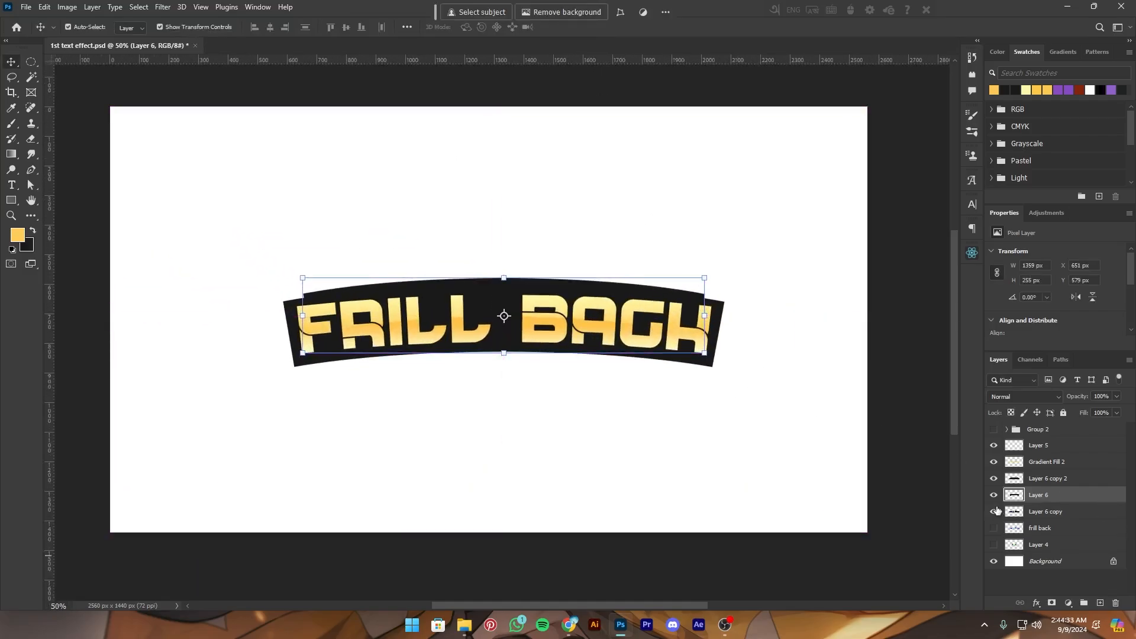
Load the smaller band on Layer 6 as a selection, cover it with a near-vertical gold linear gradient fill, and save
left_click(1015, 498, "ctrl")
key("g")
mouse_move(555, 276)
left_mouse_down()
mouse_move(557, 333)
mouse_move(557, 279)
left_mouse_up()
key("ctrl+s")
key("ctrl+minus")
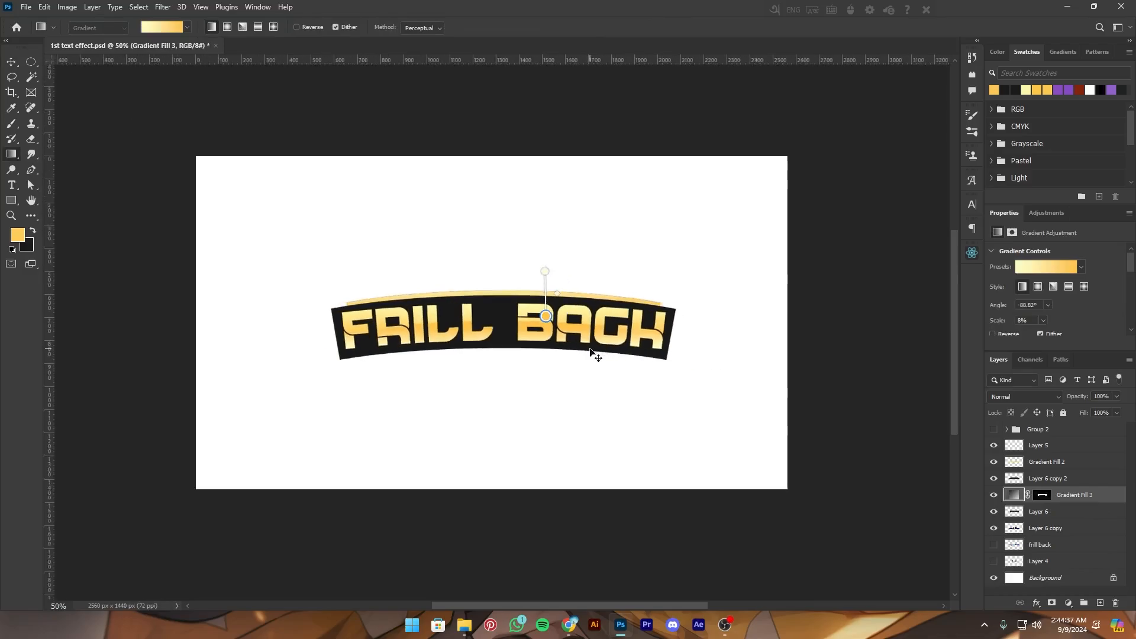
key("ctrl+plus")
key("ctrl+plus")
key("ctrl+s")
scroll(589, 347, "up", 1)
Duplicate the large band on Layer 6 copy 2 and move the duplicate directly below Layer 6
key("v")
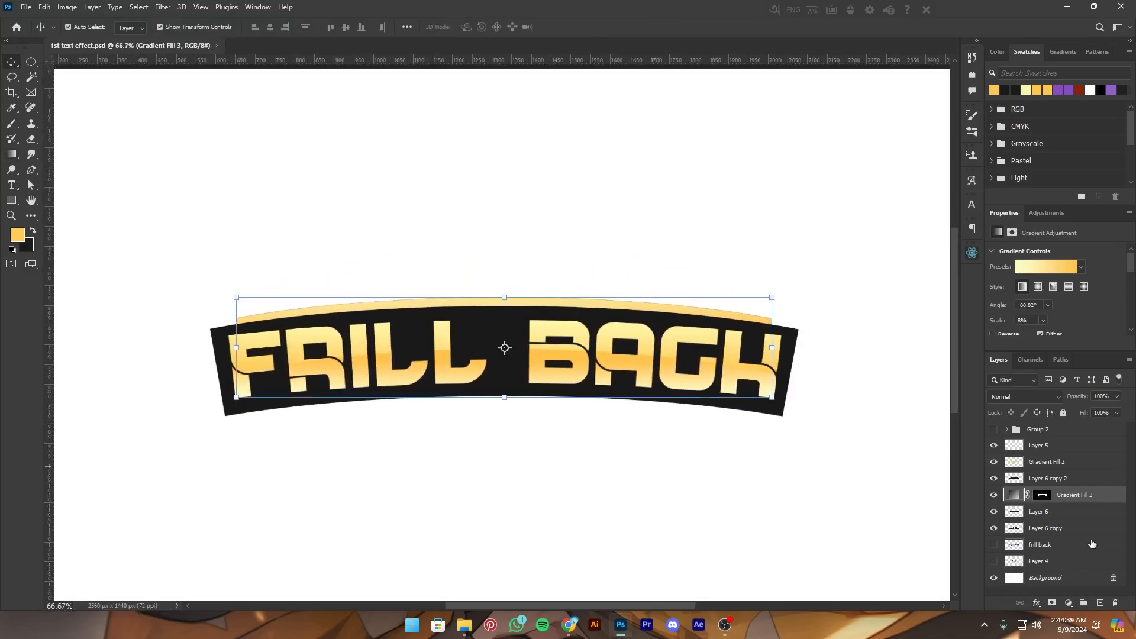
left_click(1047, 528)
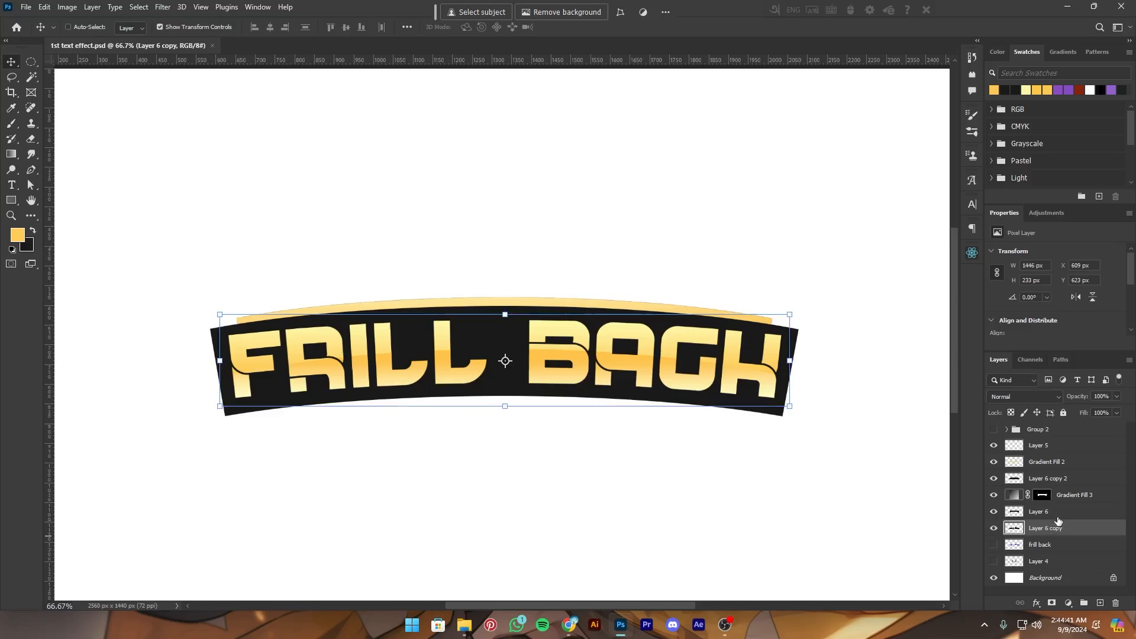
left_click(1058, 513)
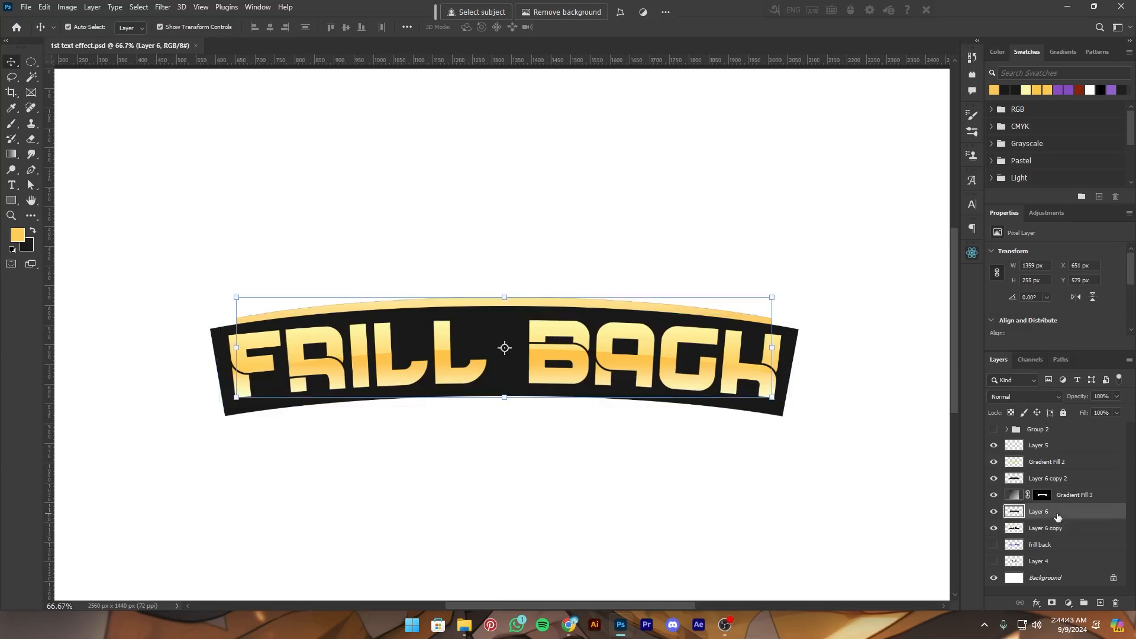
left_click(1067, 486)
key("ctrl+j")
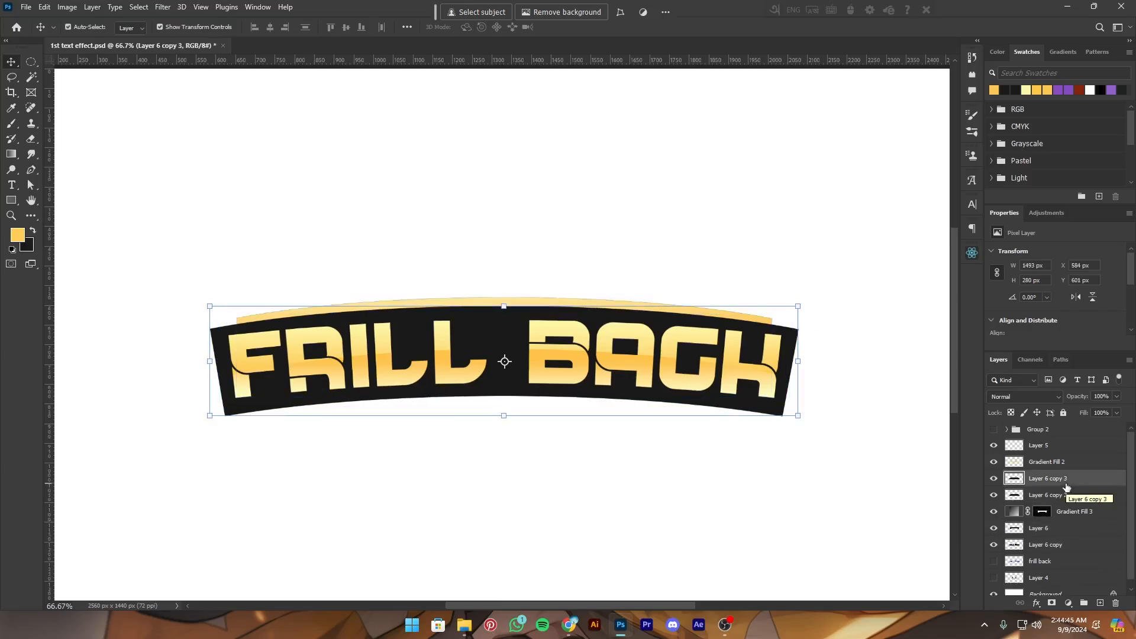
left_click_drag(1067, 486, 1067, 545)
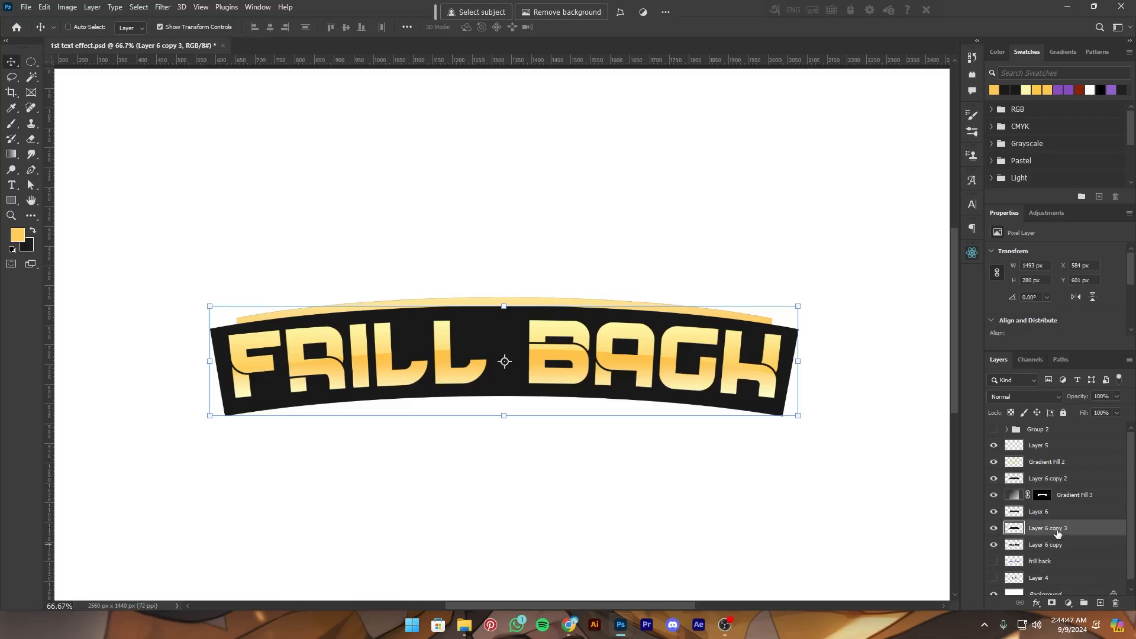
Add a 10 px outside stroke in gold #ffc342 to the band on Layer 6 copy 3
right_click(1057, 533)
left_click(1051, 370)
left_click(626, 368)
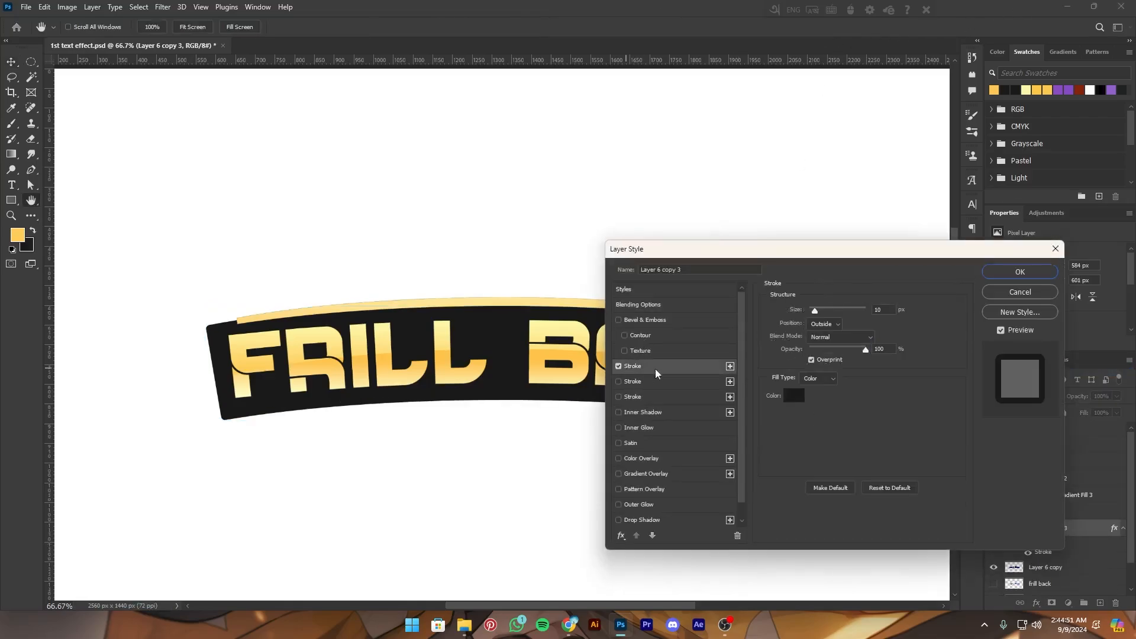
left_click(794, 395)
left_click(532, 363)
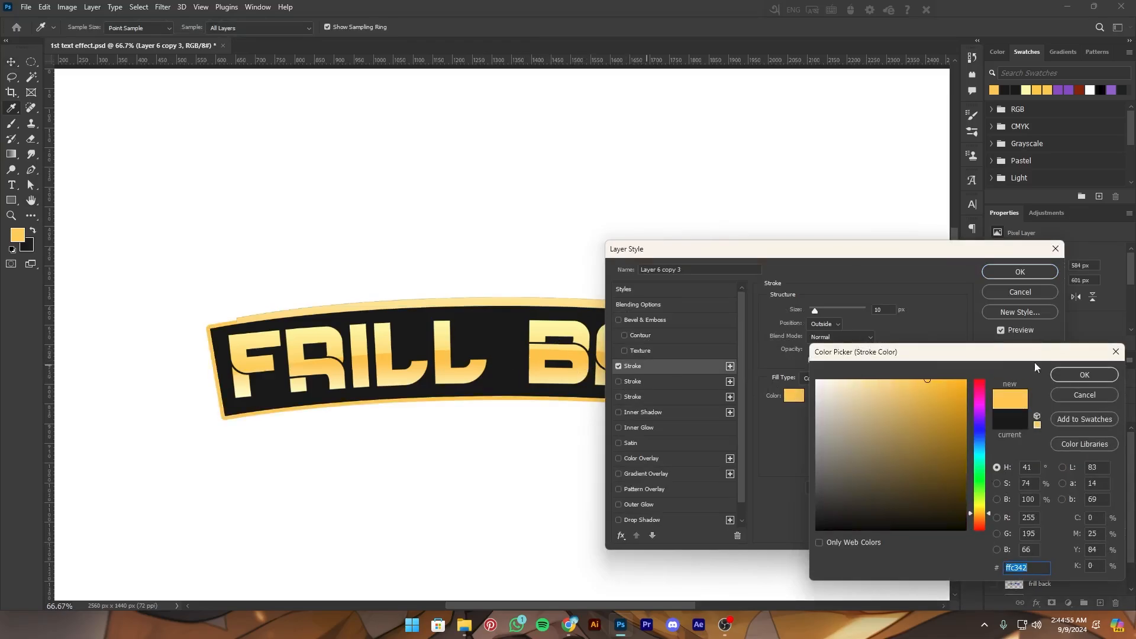
left_click(1067, 374)
left_click(1020, 271)
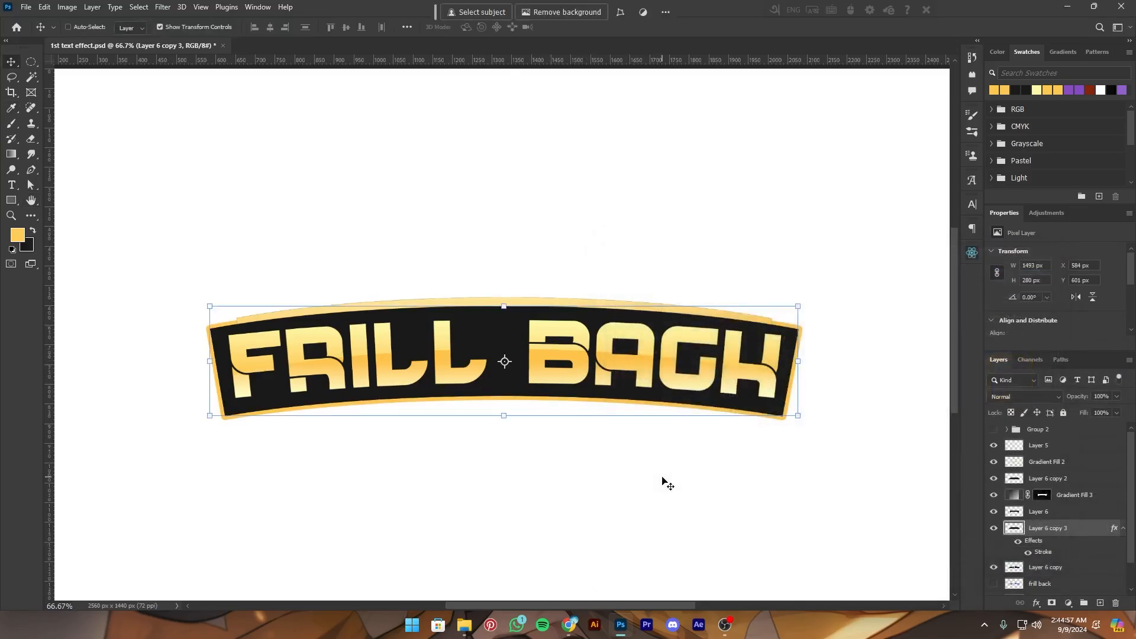
key("ctrl+minus")
key("ctrl+minus")
key("ctrl+plus")
key("ctrl+plus")
Merge Gradient Fill 3, Layer 6 and Layer 6 copy 3, merge the result with Layer 6 copy 2, and save
left_click(1054, 500, "shift")
right_click(1054, 500)
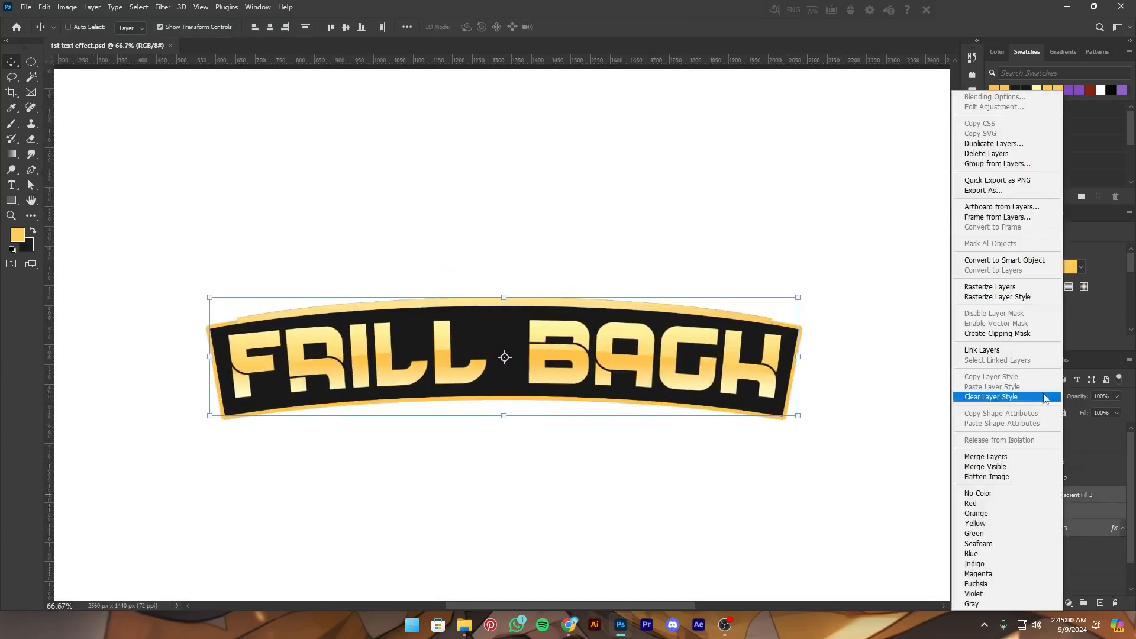
left_click(985, 456)
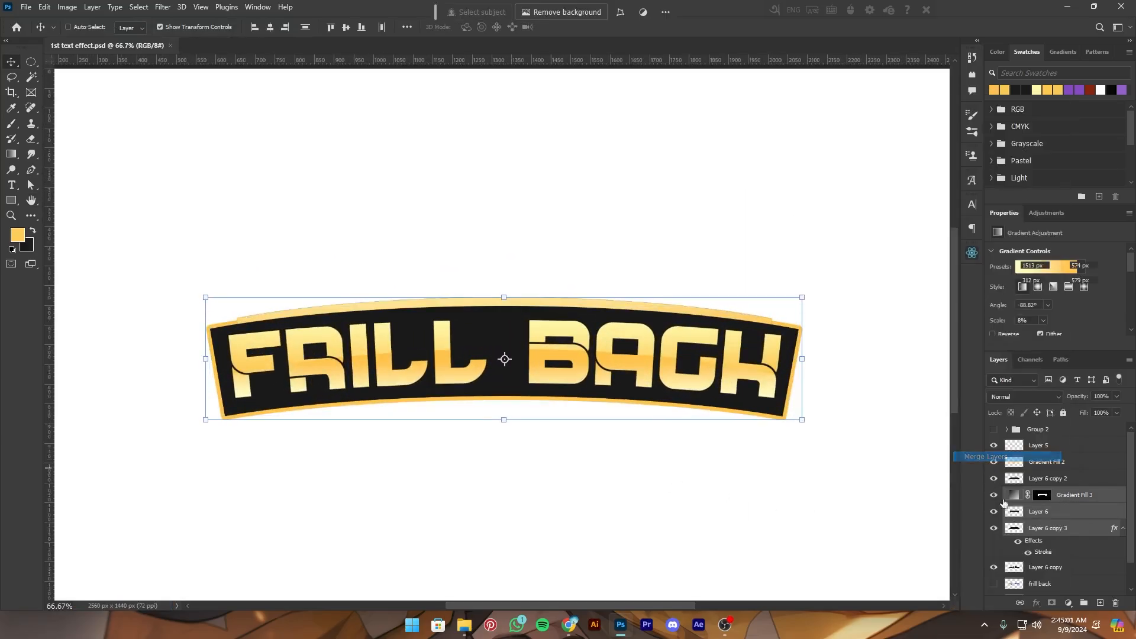
left_click(1039, 485, "shift")
right_click(1038, 484)
left_click(1010, 293)
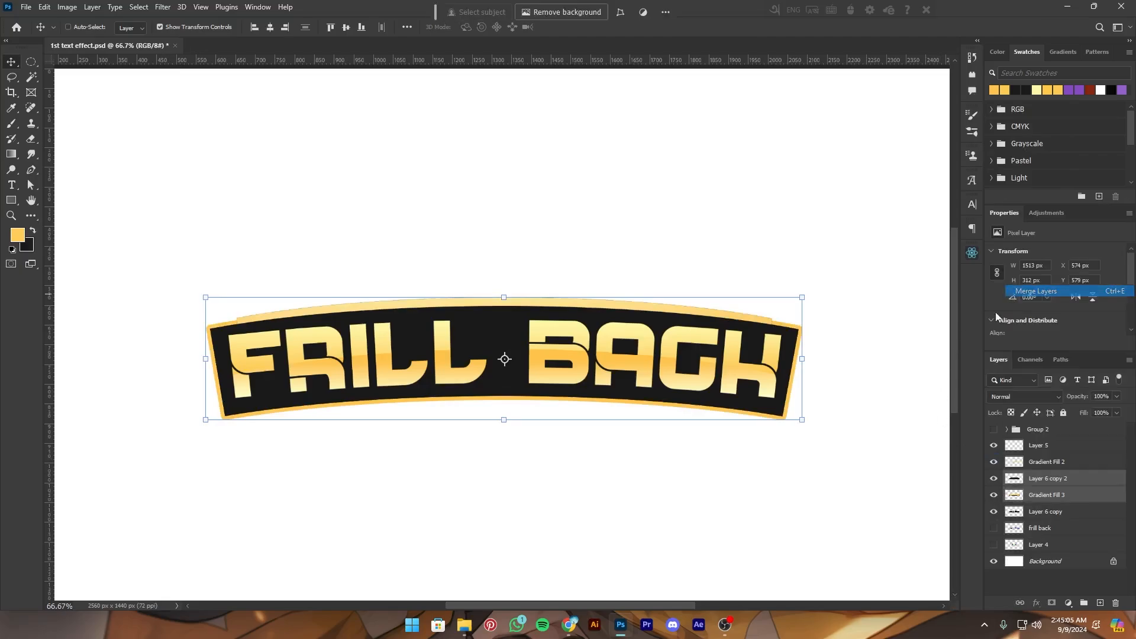
key("ctrl+minus")
key("ctrl+t")
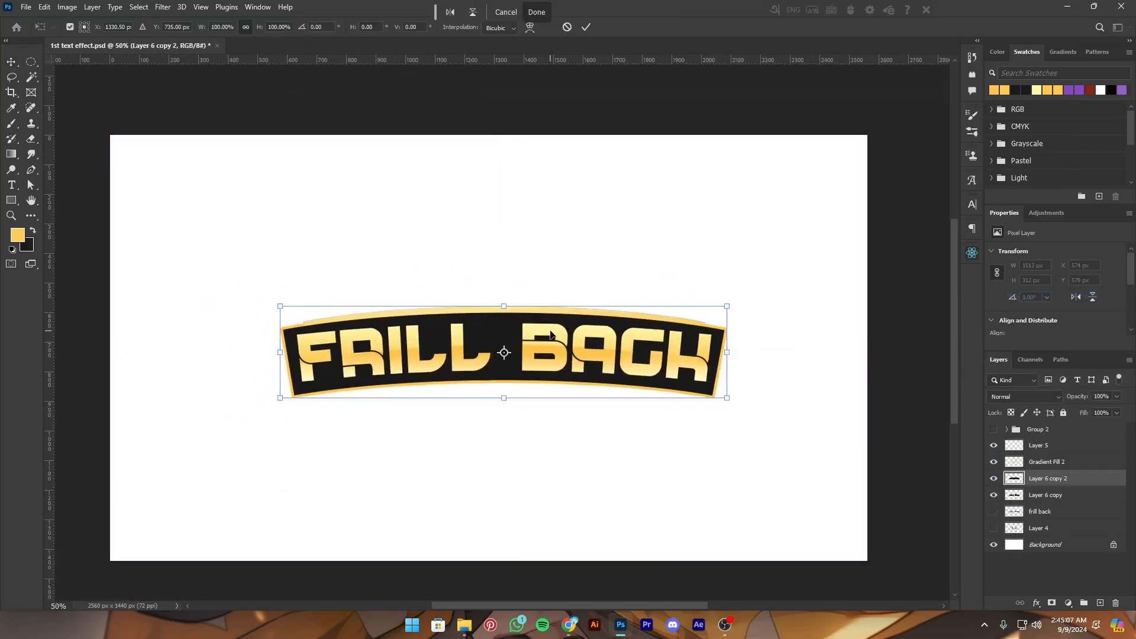
left_click(566, 27)
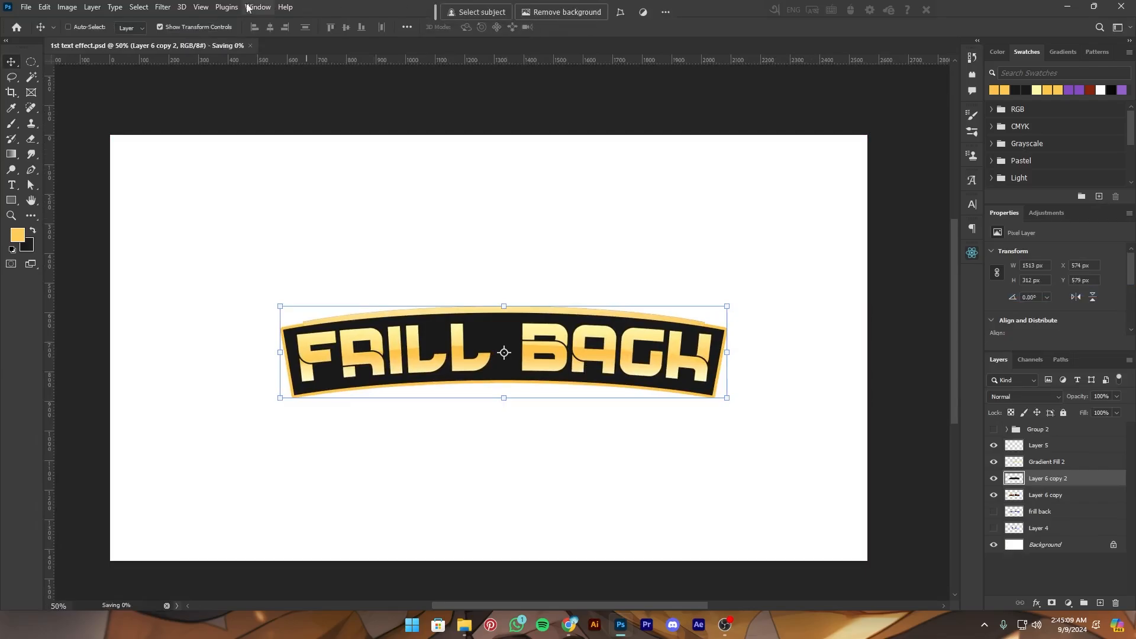
Try to warp both halves of the merged band with Liquify's Twirl tool at brush size 1300, and undo it
left_click(163, 7)
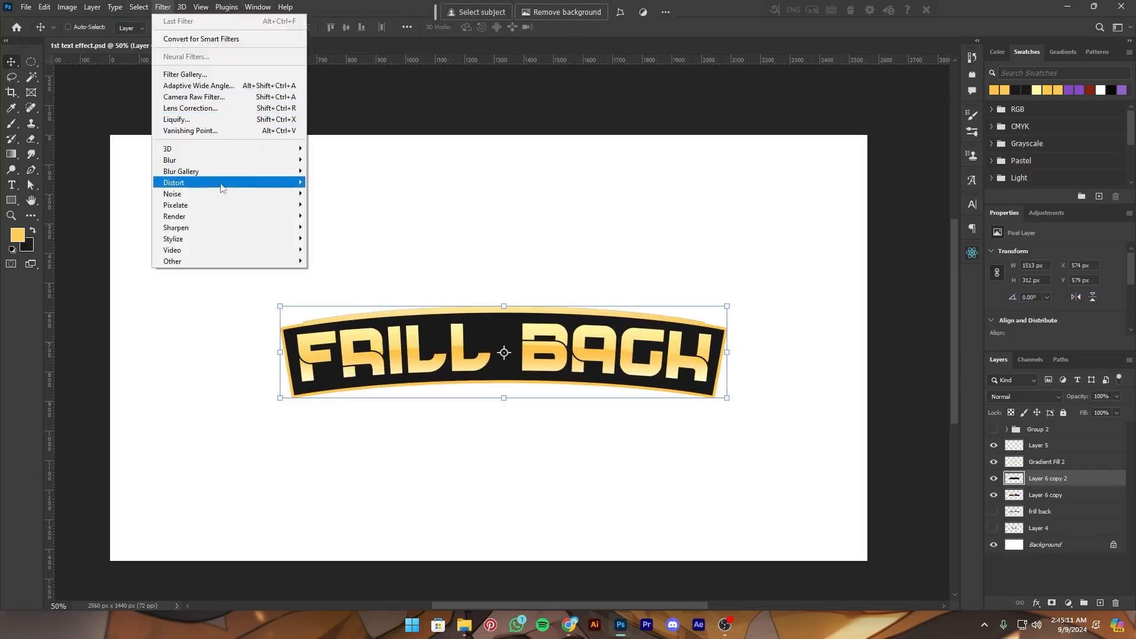
left_click(195, 119)
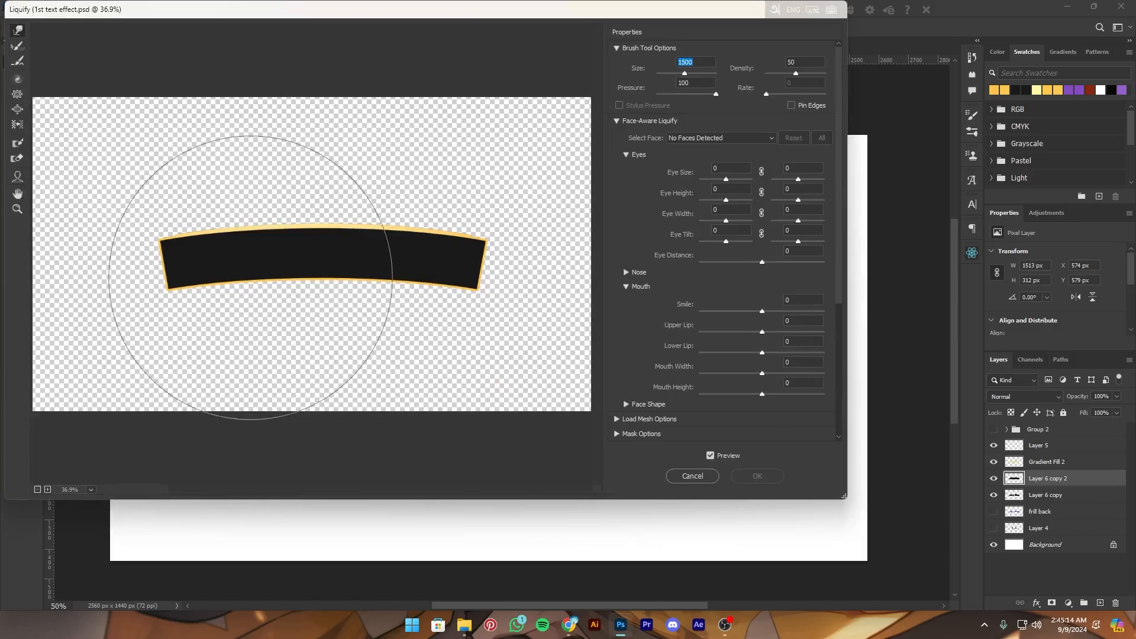
mouse_move(241, 279)
left_mouse_down()
mouse_move(241, 249)
mouse_move(246, 281)
left_mouse_up()
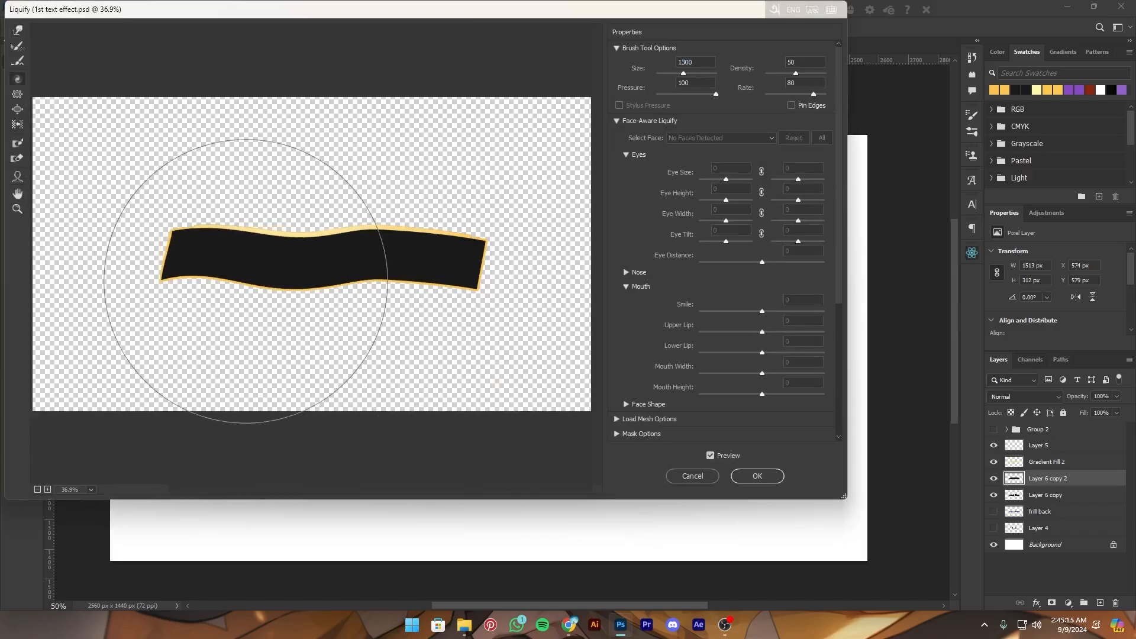
left_click_drag(419, 213, 442, 208)
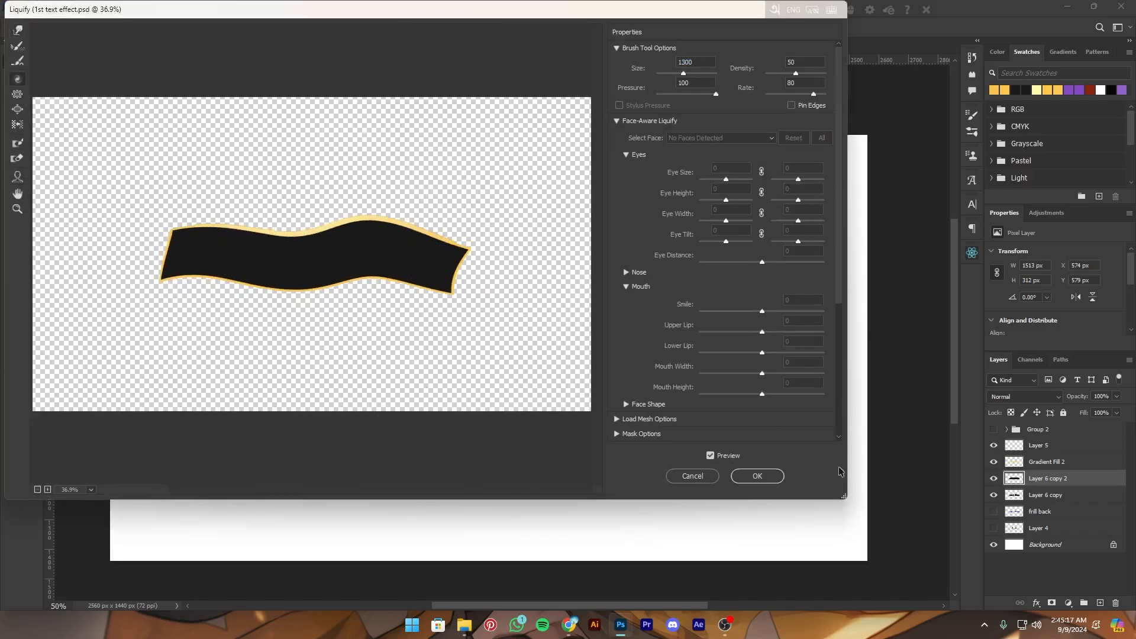
left_click(757, 476)
key("ctrl+minus")
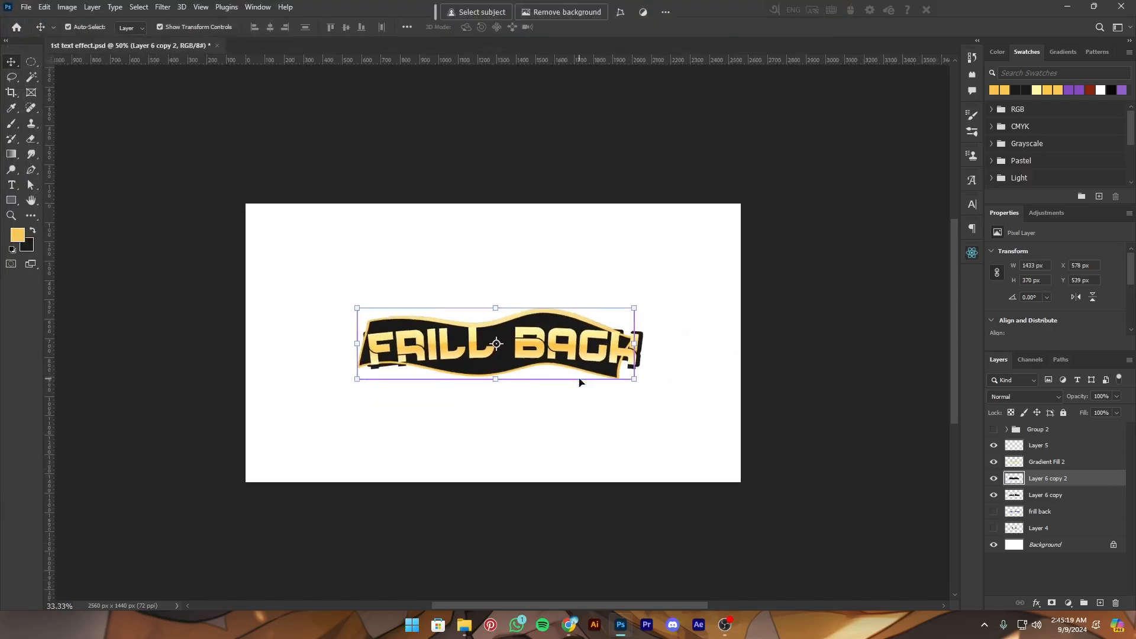
key("ctrl+minus")
key("ctrl+plus")
key("ctrl+z")
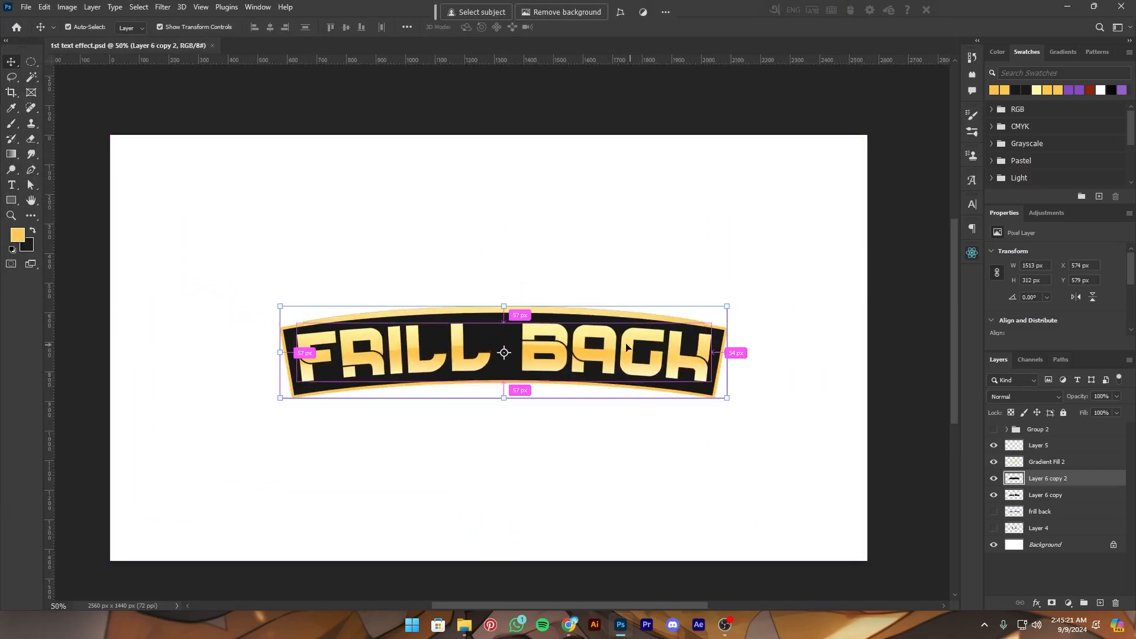
key("ctrl+t")
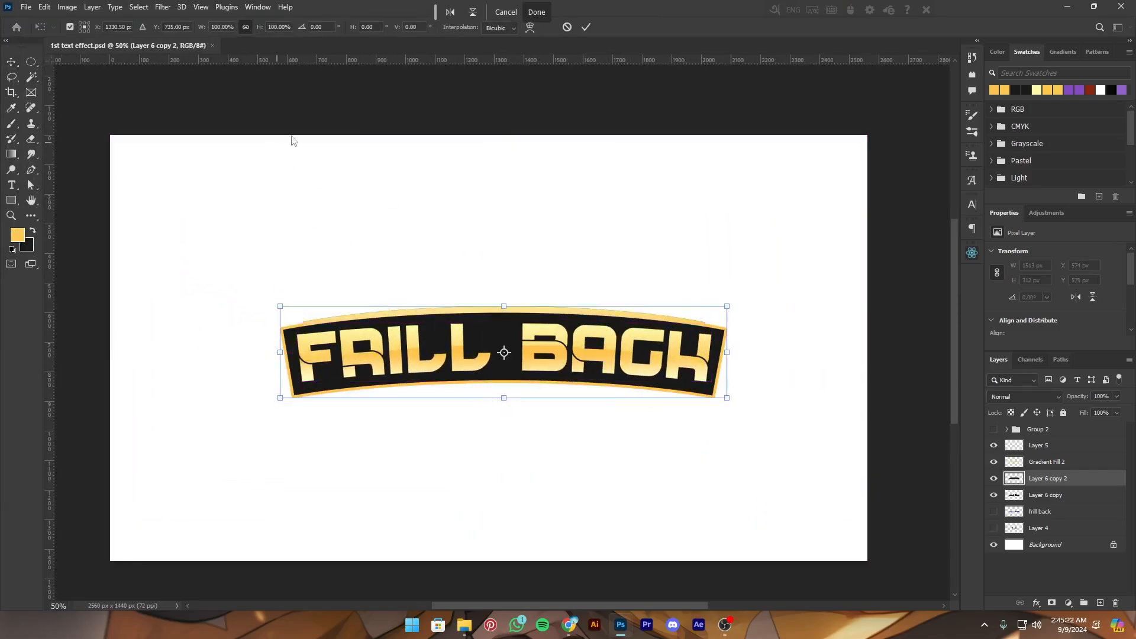
left_click(583, 27)
Distort the merged band's upper and lower edges into irregular waves with Liquify's Twirl tool at brush size 500
left_click(162, 6)
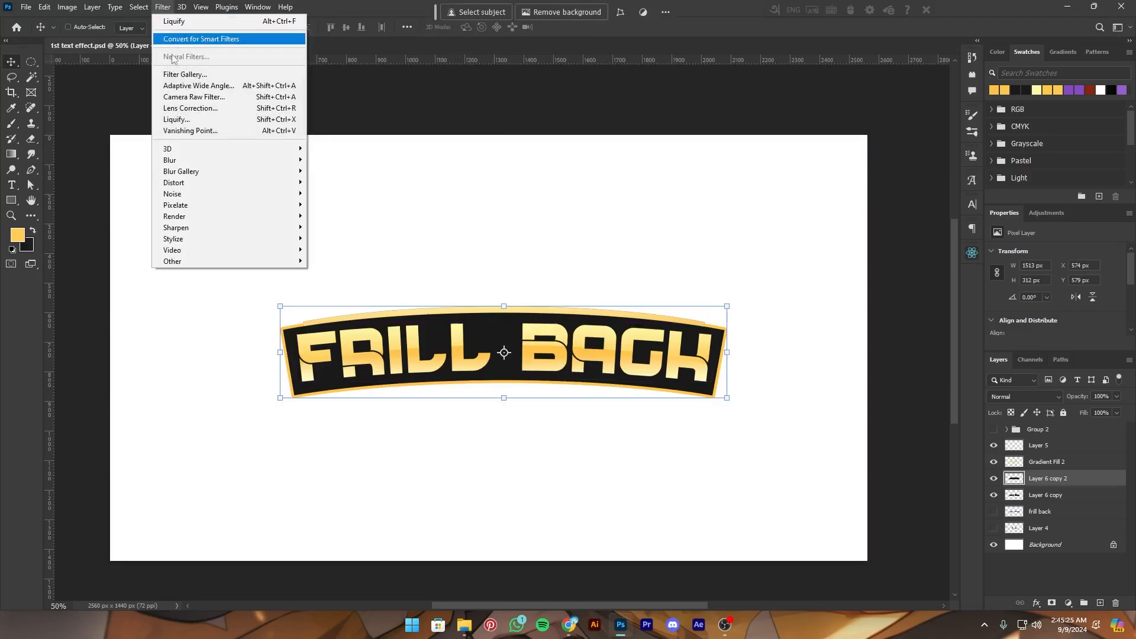
left_click(197, 119)
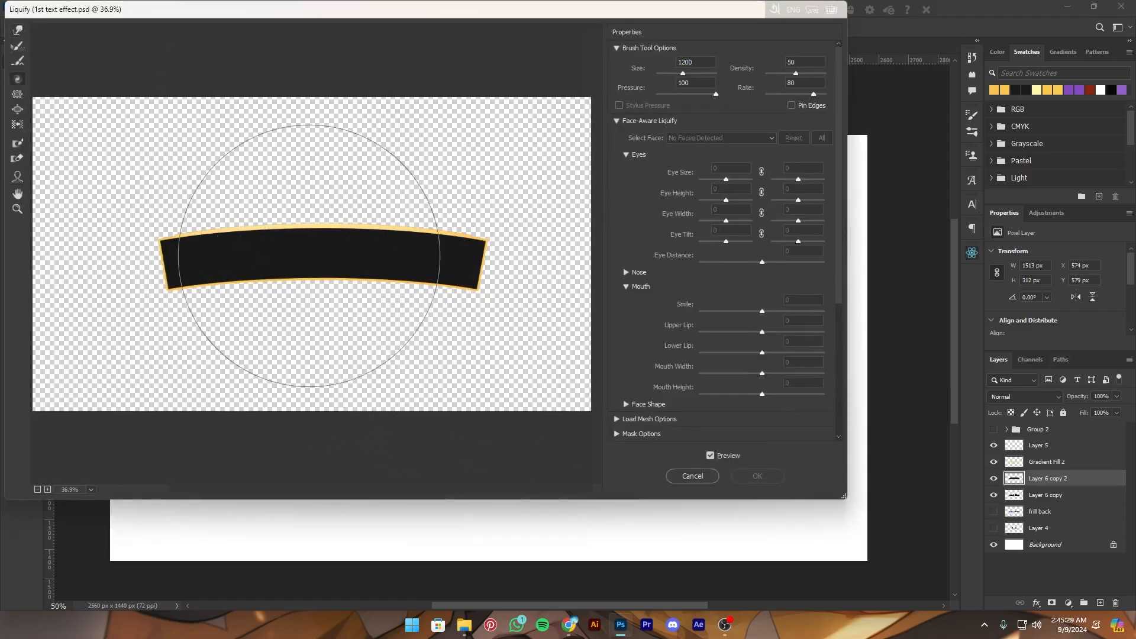
key("bracketleft")
key("bracketleft")
key("bracketleft")
key("bracketleft")
key("bracketleft")
key("bracketleft")
key("bracketleft")
left_click(250, 248)
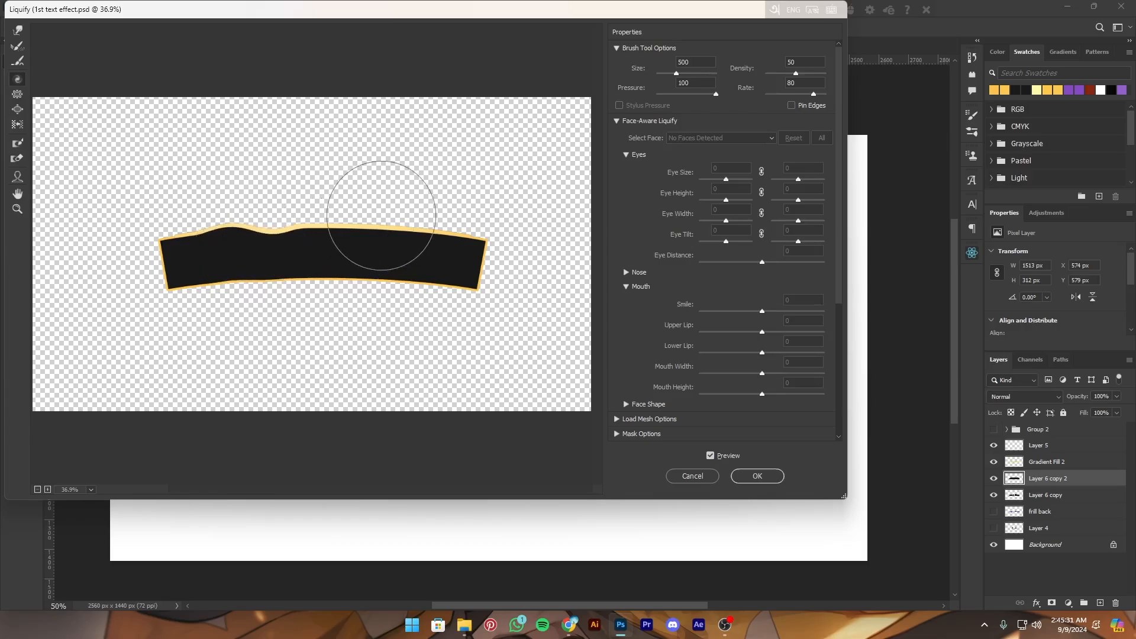
left_click_drag(456, 228, 411, 173)
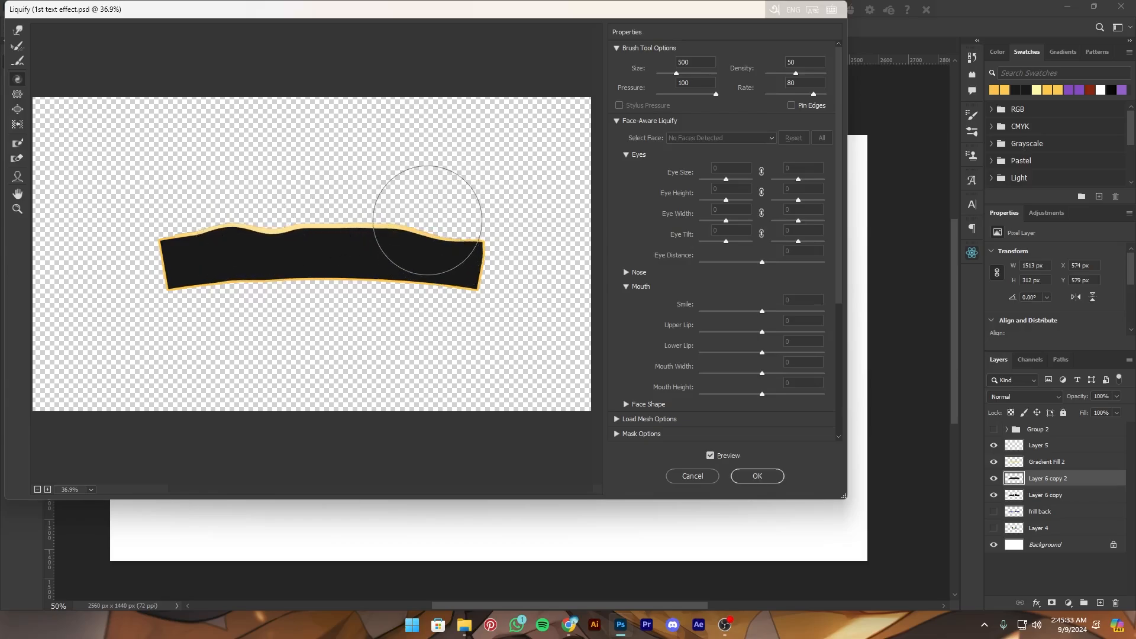
mouse_move(362, 325)
left_mouse_down()
mouse_move(246, 325)
mouse_move(174, 306)
mouse_move(473, 299)
mouse_move(497, 277)
mouse_move(424, 269)
left_mouse_up()
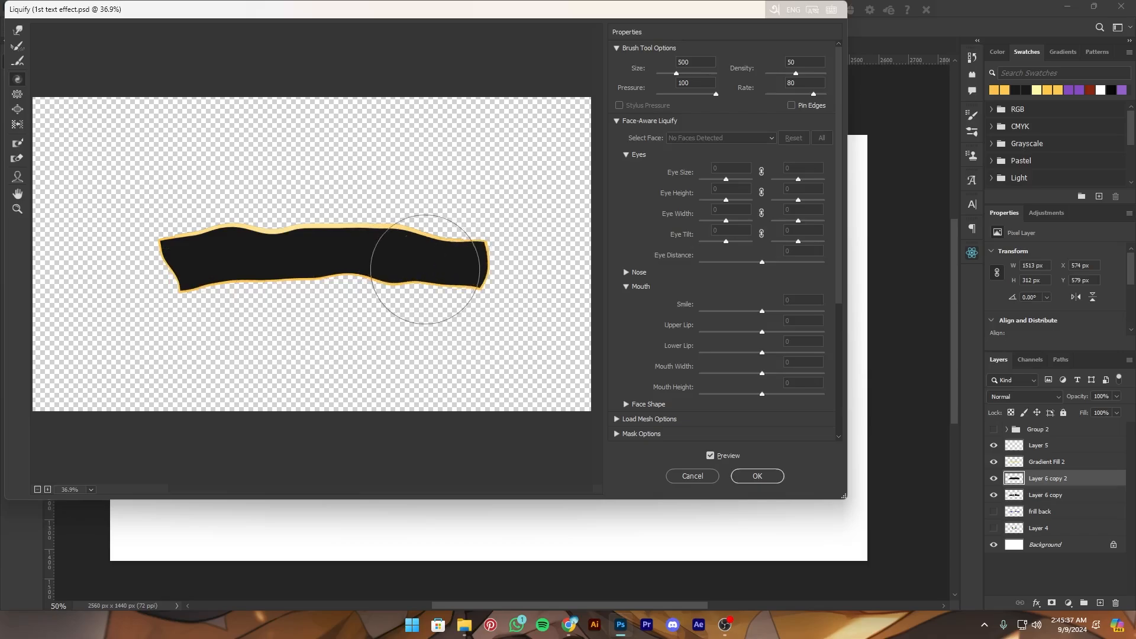
left_click(756, 482)
key("ctrl+minus")
key("ctrl+minus")
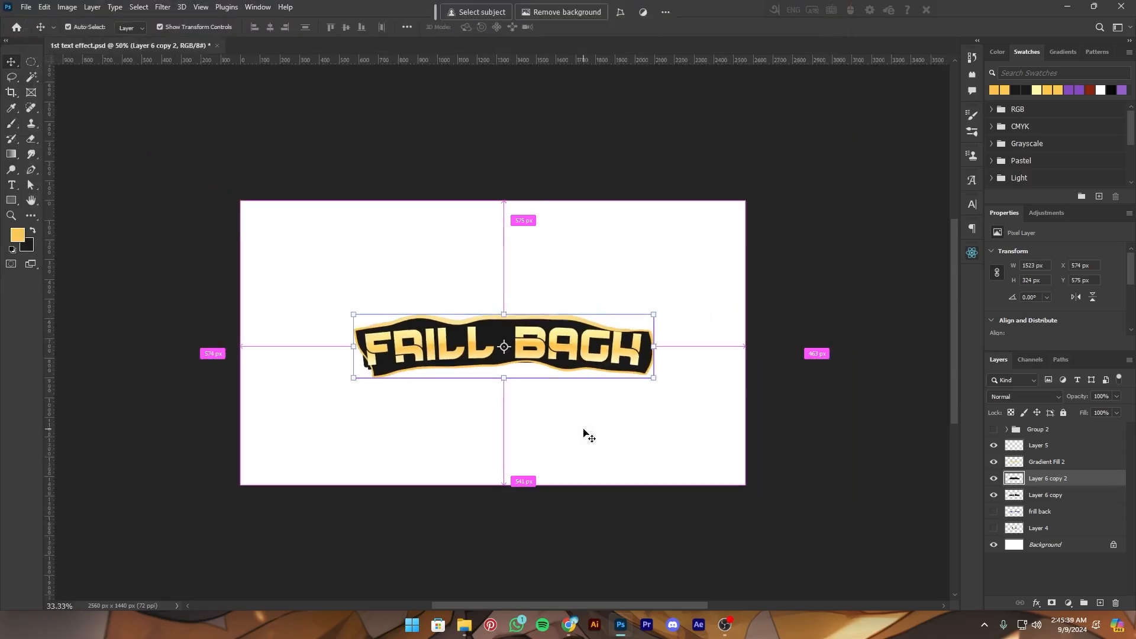
key("ctrl+plus")
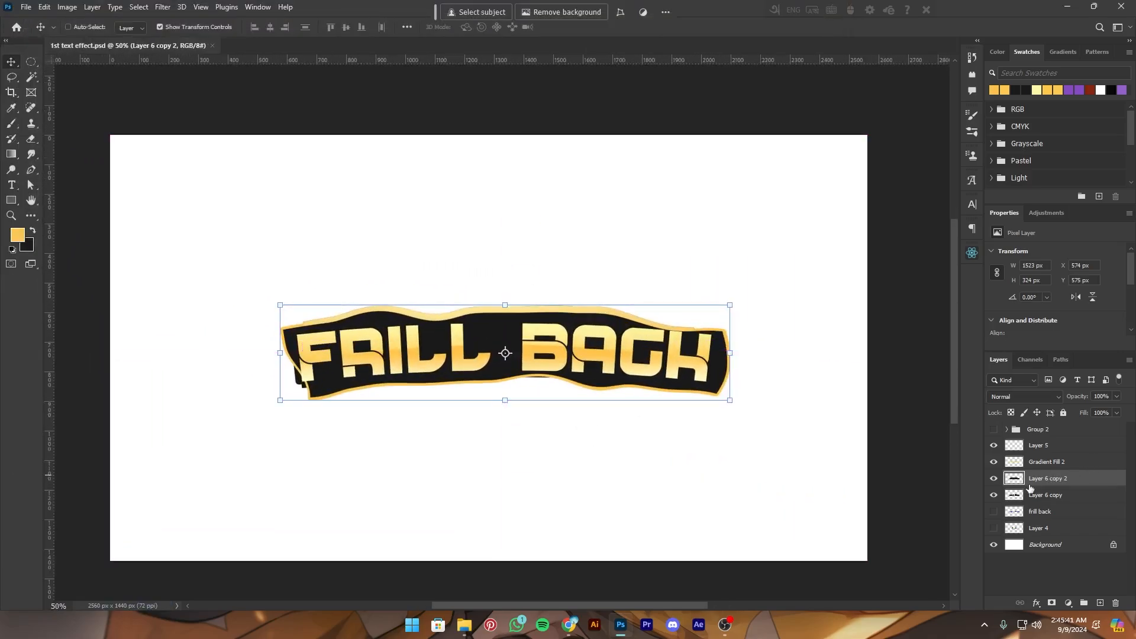
Try placing the letter outline layer, Layer 6 copy, above the warped band
left_click(1017, 497)
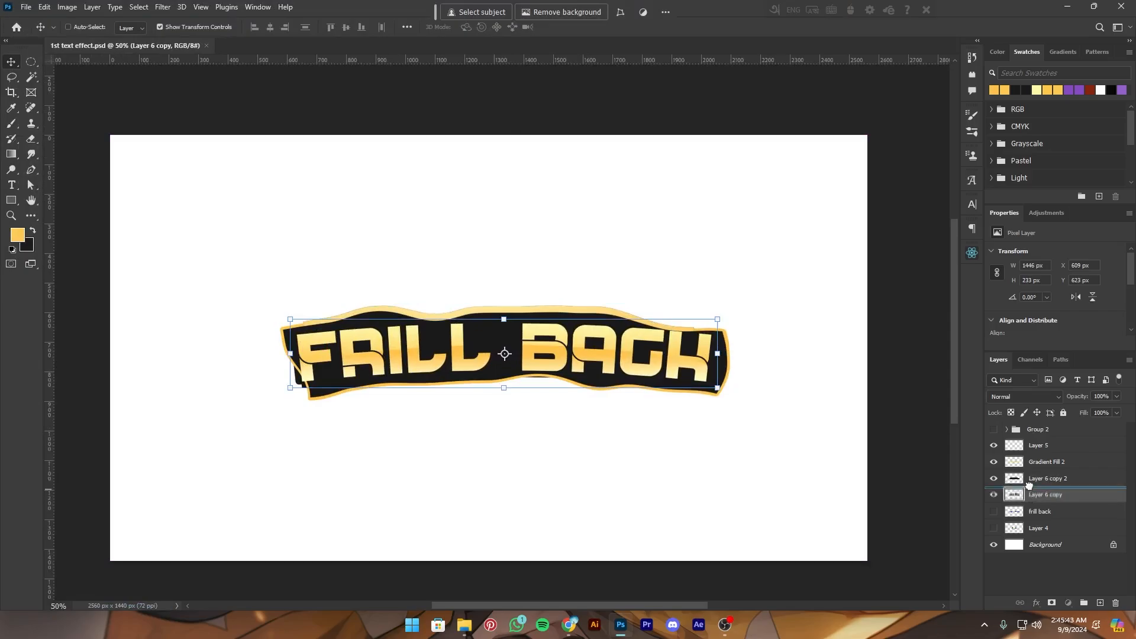
left_click_drag(1029, 485, 1037, 475)
key("ctrl+minus")
key("ctrl+z")
key("ctrl+plus")
Check the letter outline by toggling Layer 6 copy's visibility, and move the layer directly above Layer 6 copy 2
left_click(1041, 480)
left_click(1036, 452)
left_click(1028, 468)
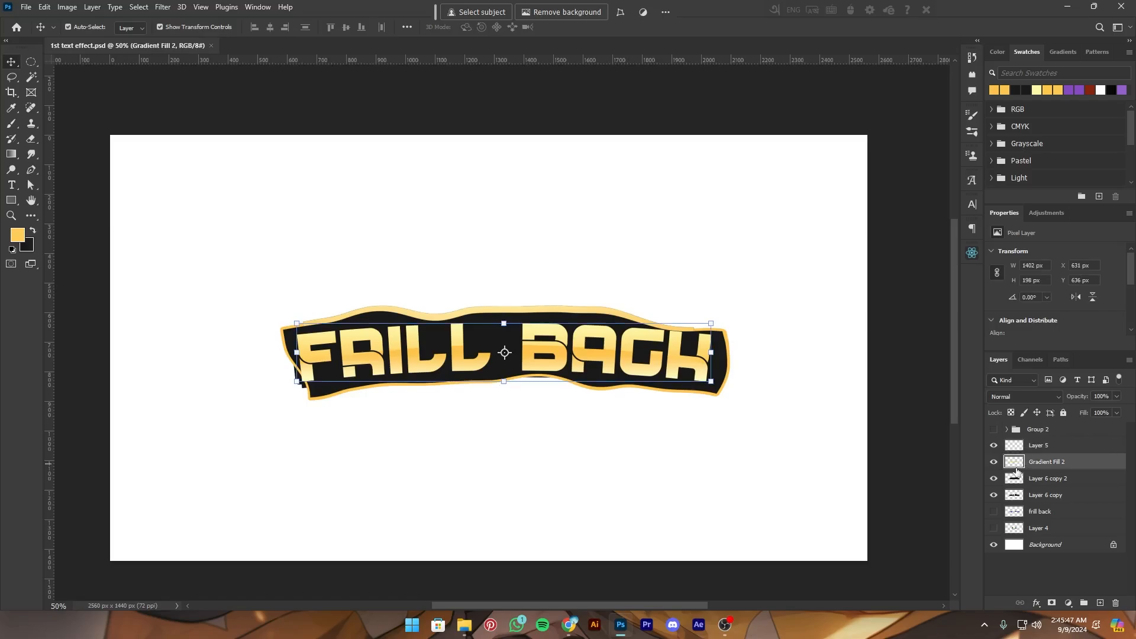
left_click(1030, 496)
left_click(994, 494)
left_click(994, 494)
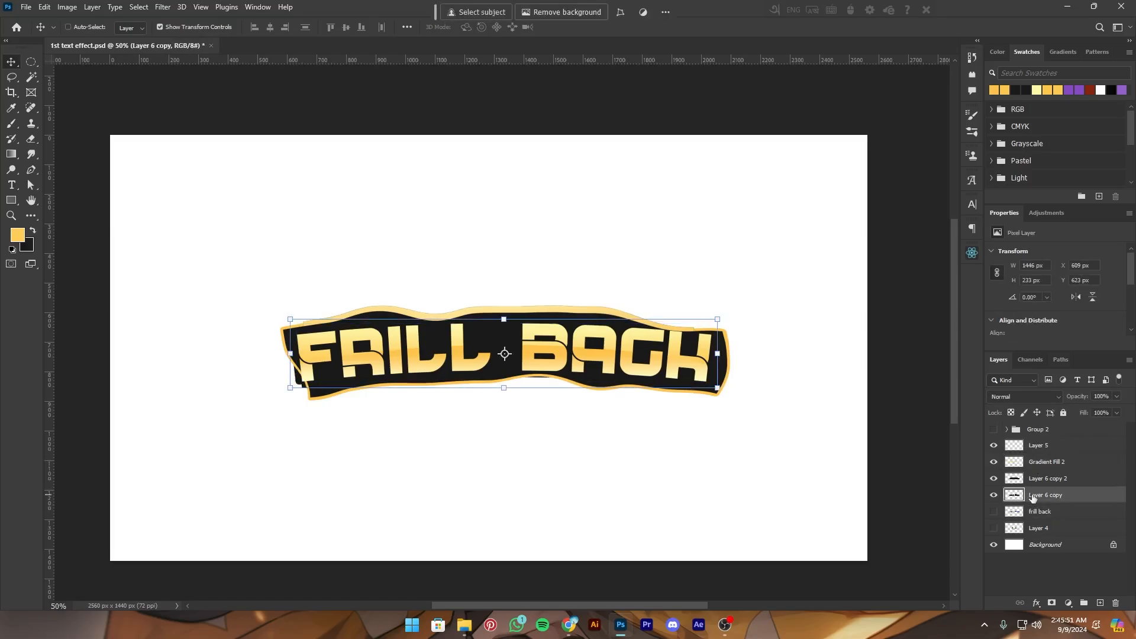
left_click_drag(1035, 495, 1041, 470)
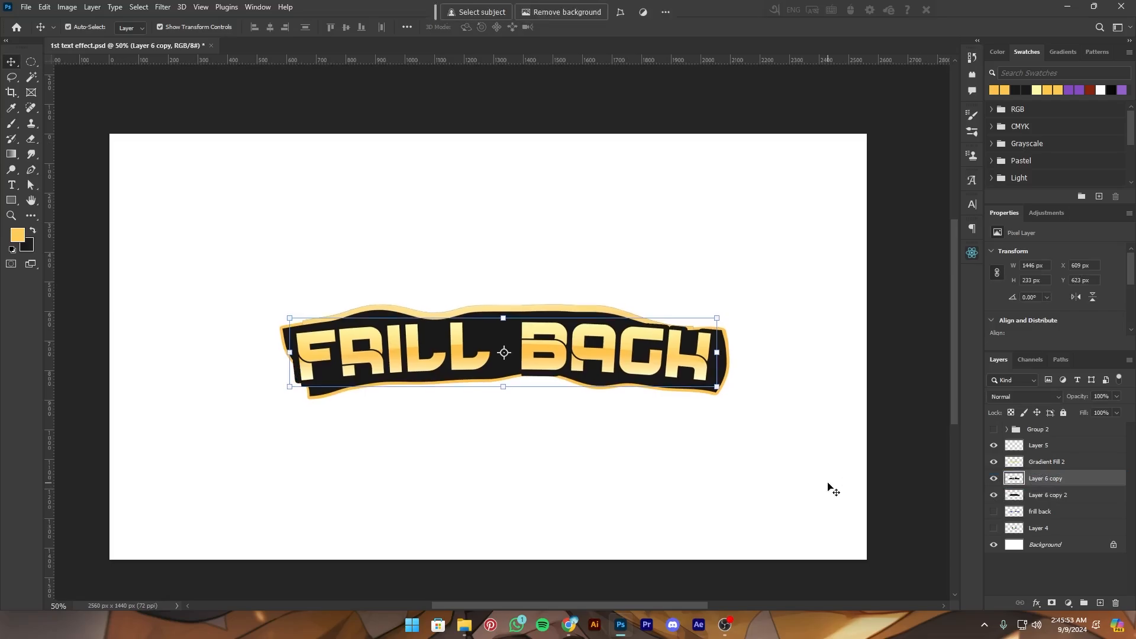
Try a black fill on the Background layer behind the lettering, and undo it
key("ctrl+minus")
key("ctrl+minus")
key("m")
key("ctrl+minus")
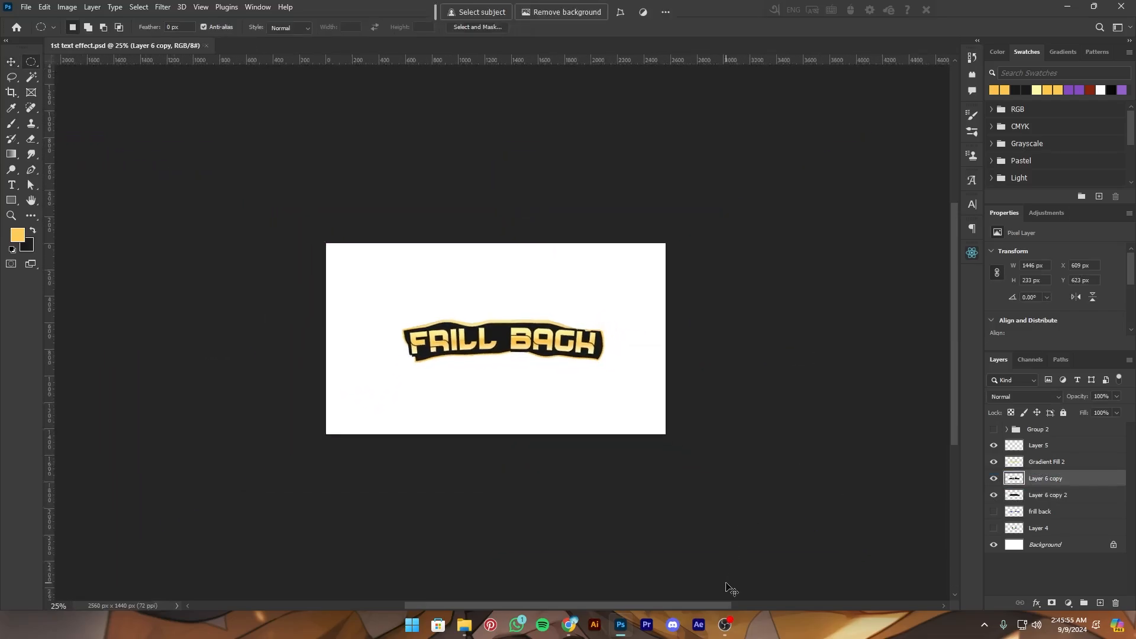
key("ctrl+plus")
key("ctrl+plus")
left_click_drag(717, 382, 618, 461)
key("v")
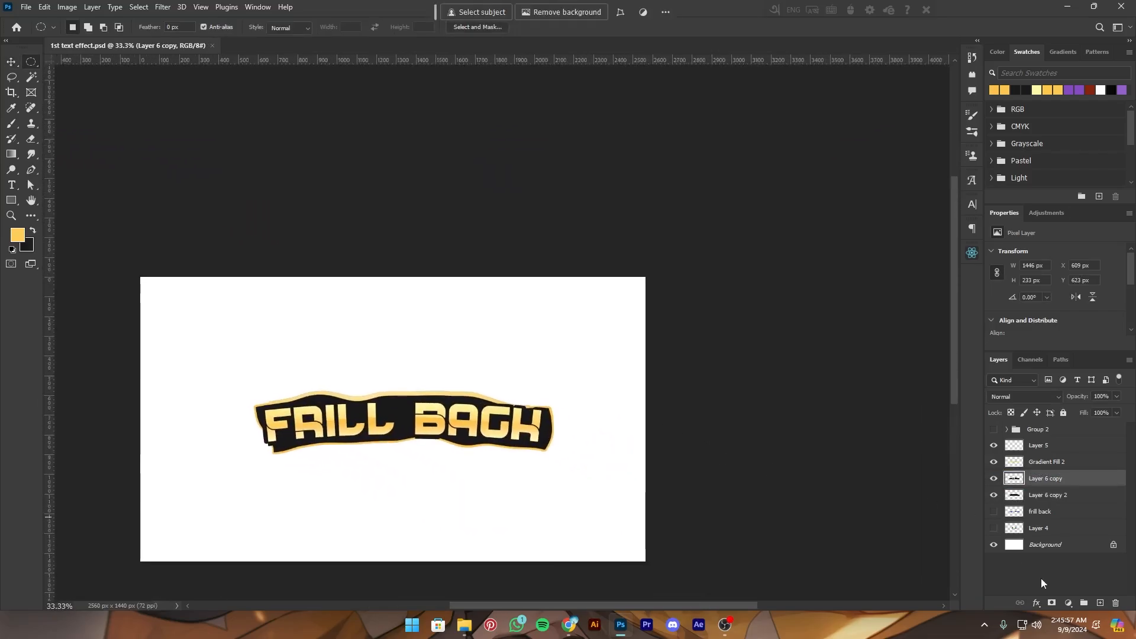
left_click(1044, 544)
key("ctrl+BackSpace")
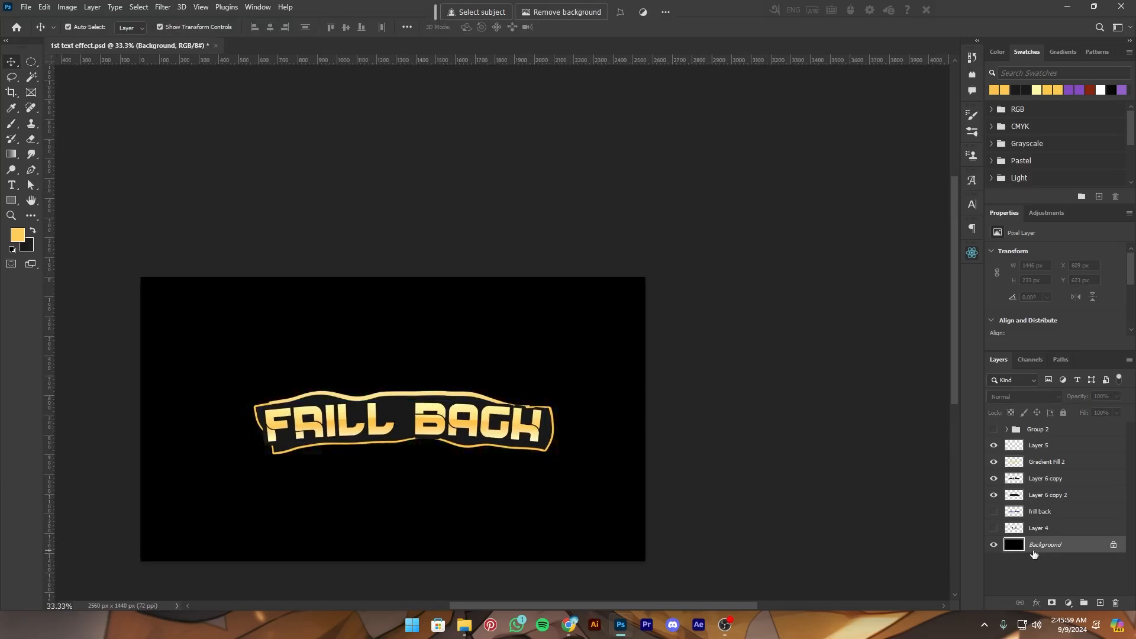
key("ctrl+z")
Merge Layer 6 copy 2, Layer 6 copy and Gradient Fill 2 into a single layer
mouse_move(314, 392)
left_mouse_down()
mouse_move(549, 178)
mouse_move(540, 286)
mouse_move(301, 400)
left_mouse_up()
left_click(1051, 498)
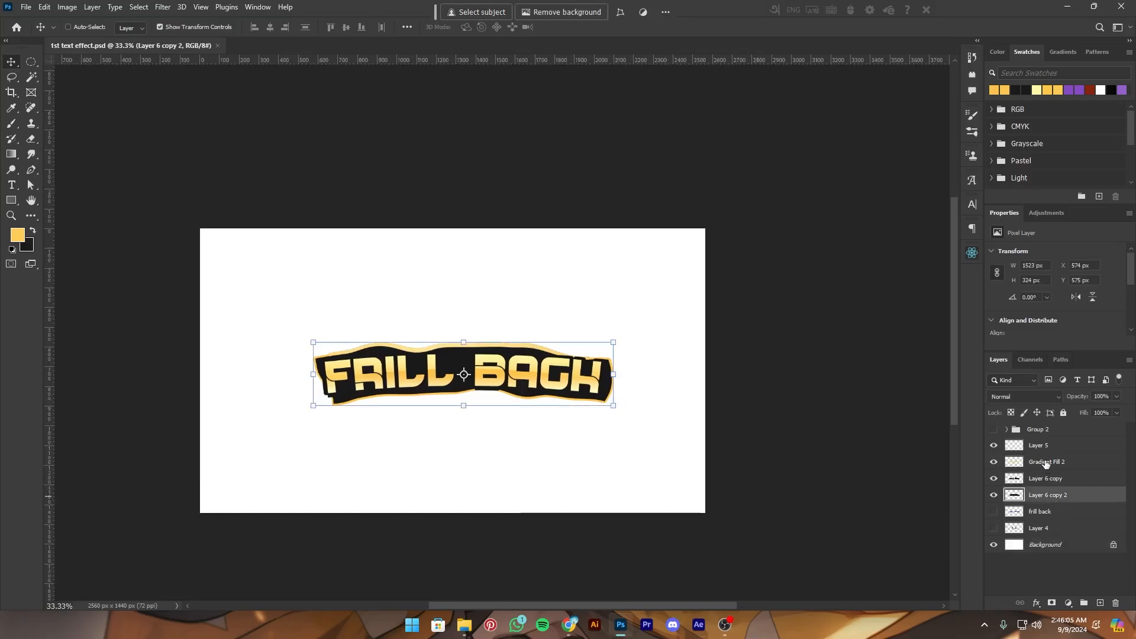
left_click(1049, 465, "shift")
right_click(1048, 464)
left_click(1066, 269)
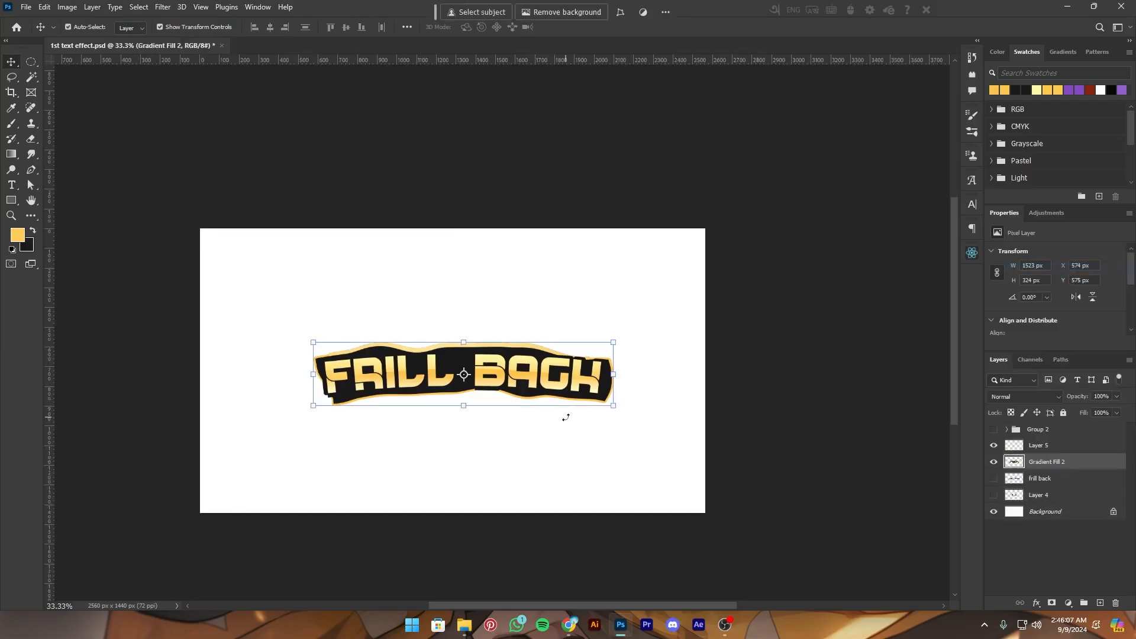
key("ctrl+minus")
key("ctrl+plus")
scroll(727, 370, "down", 5)
scroll(720, 258, "up", 3)
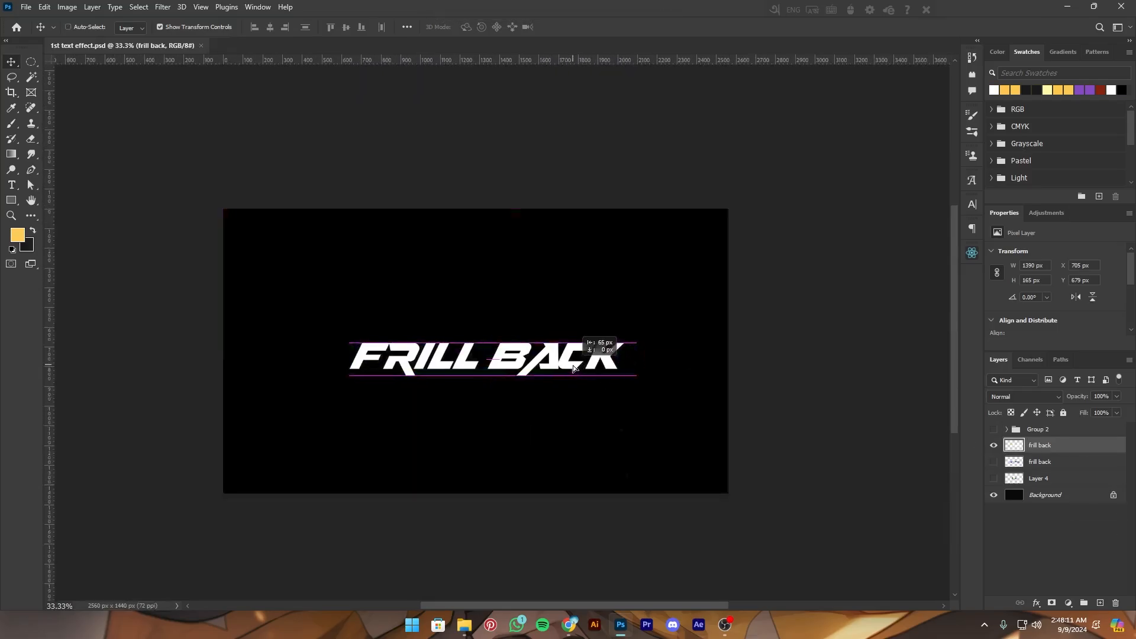
Move the white slanted FRILL BACK lettering horizontally to X 640 px on the black canvas, and save
left_click_drag(541, 455, 607, 250)
key("ctrl+s")
left_click_drag(571, 345, 549, 514)
Draw a pointed shard about 251 × 342 px over the R with the Pen tool and fill it gold on a new layer
left_click(33, 173)
key("ctrl+plus")
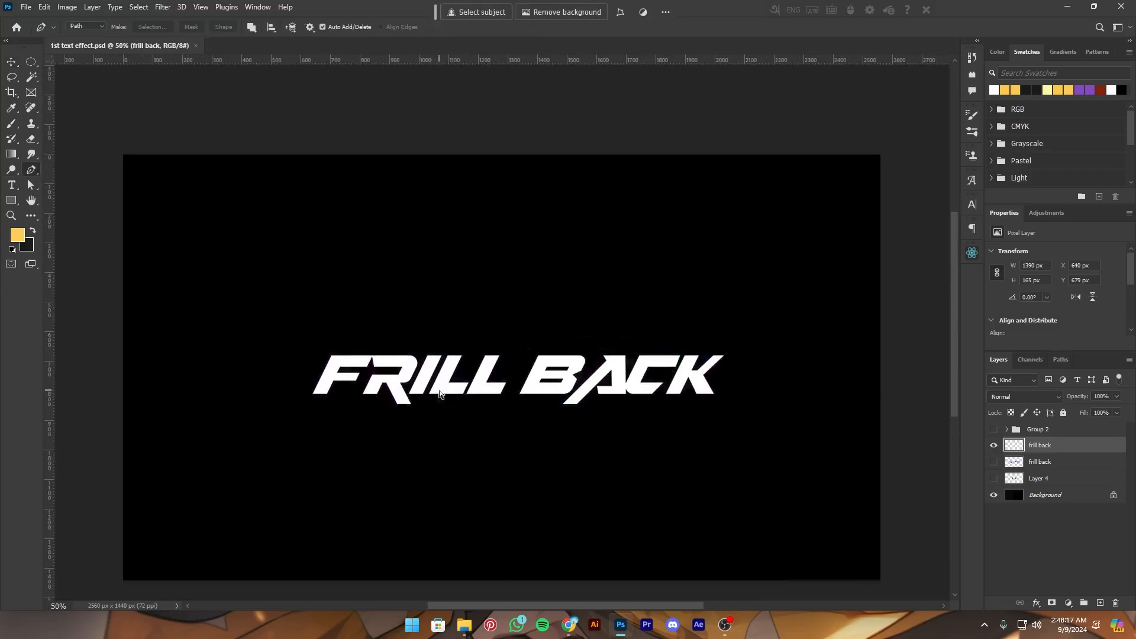
key("ctrl+minus")
key("ctrl+plus")
left_click_drag(627, 410, 728, 407)
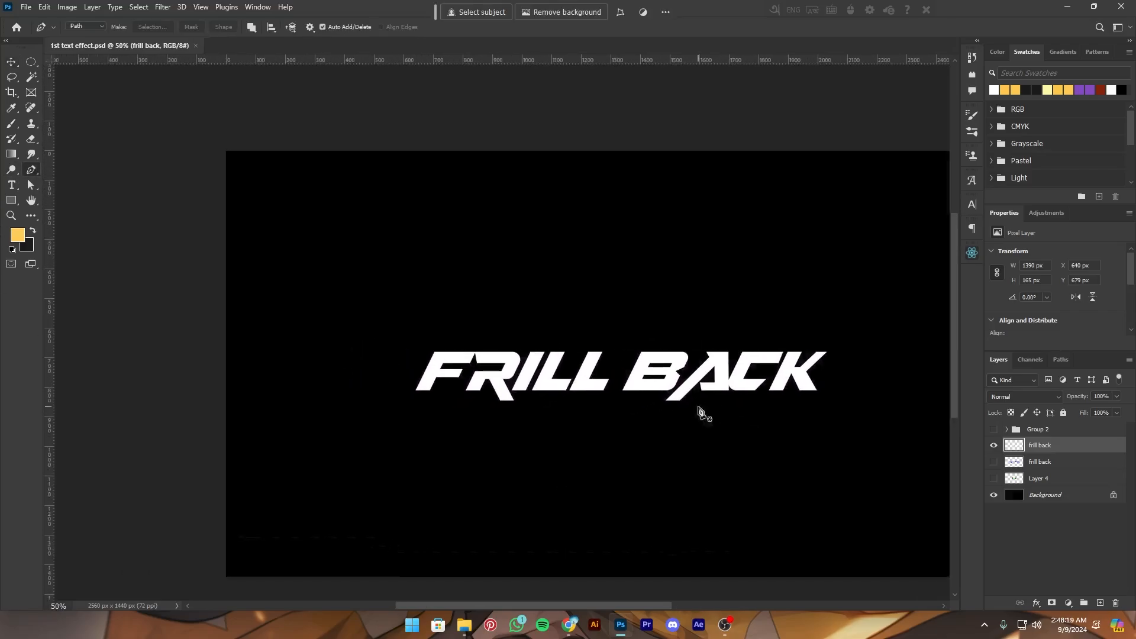
key("ctrl+plus")
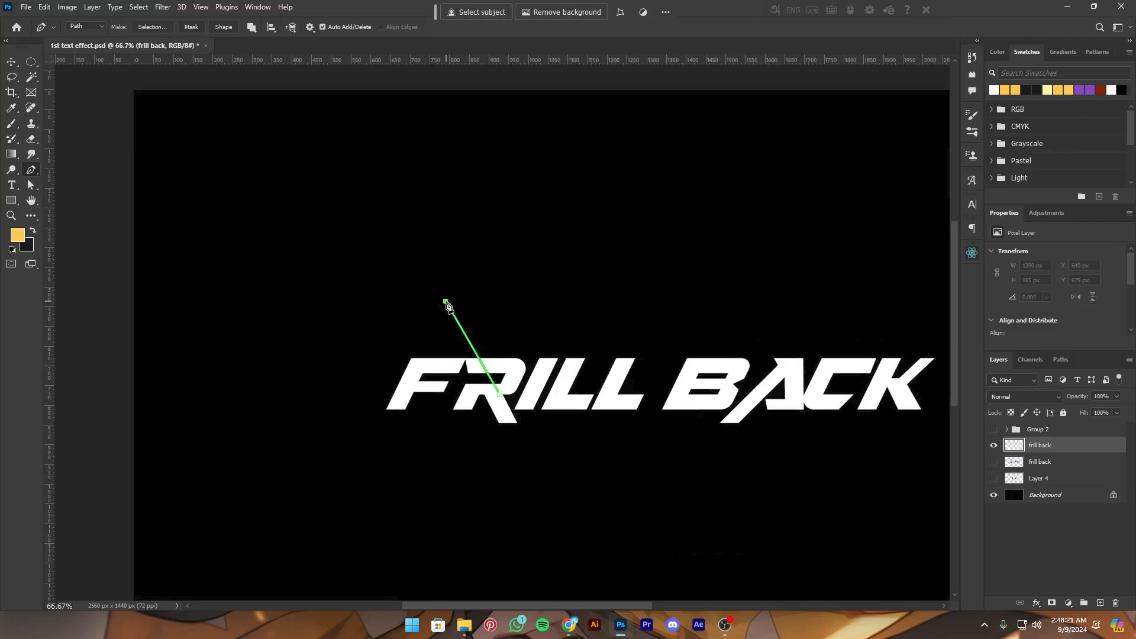
left_click_drag(497, 285, 496, 286)
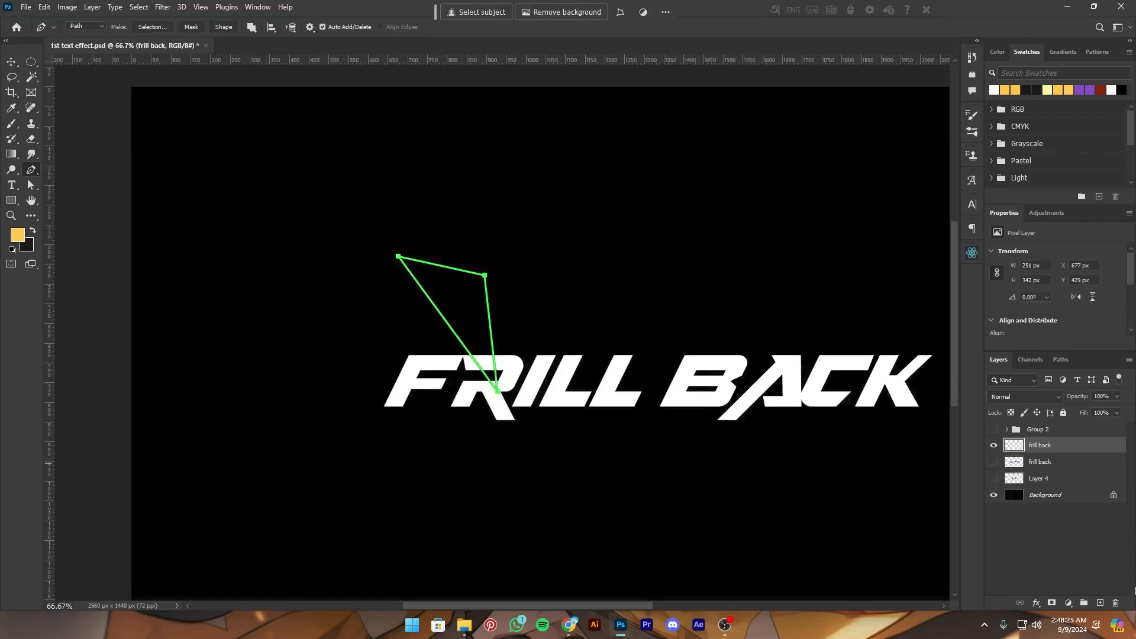
key("ctrl+Return")
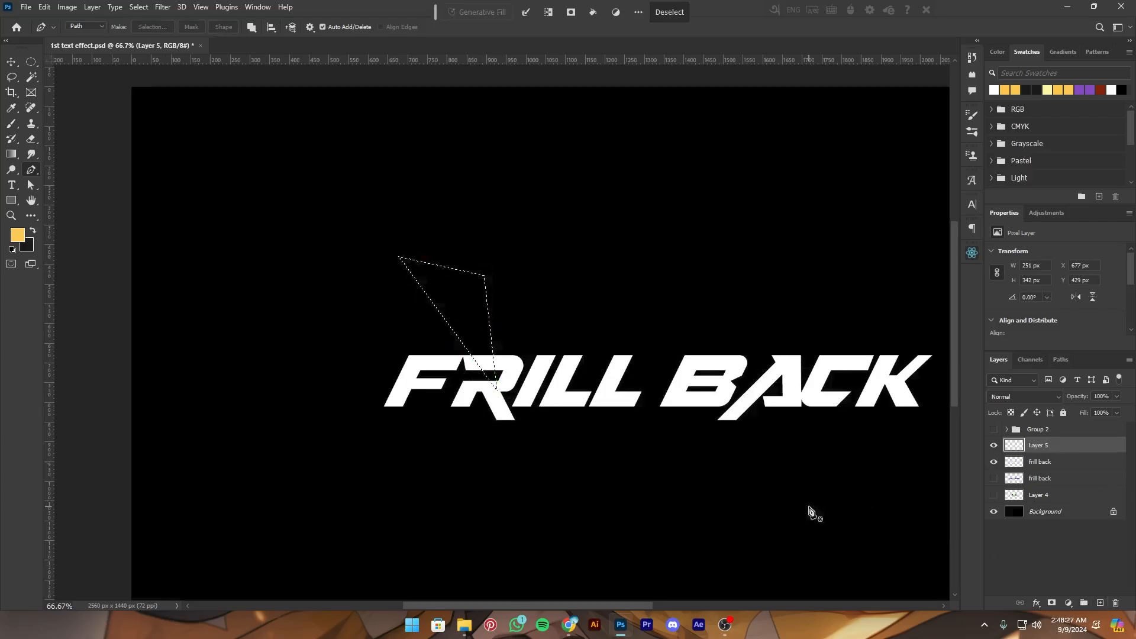
key("x")
key("ctrl+BackSpace")
key("ctrl+d")
Rotate and reposition the gold shard over the R, to about 273 × 266 px at X 692, Y 517 px
key("ctrl+plus")
key("v")
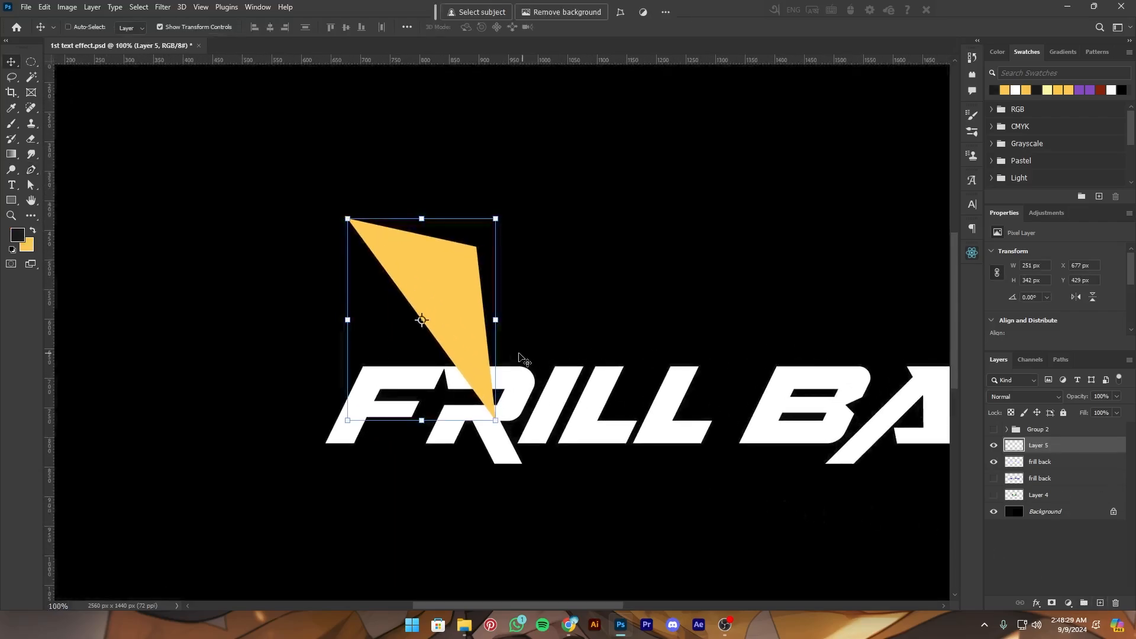
left_click_drag(473, 365, 485, 389)
mouse_move(507, 343)
left_mouse_down()
mouse_move(491, 339)
mouse_move(499, 370)
mouse_move(520, 347)
mouse_move(500, 356)
left_mouse_up()
left_click(587, 28)
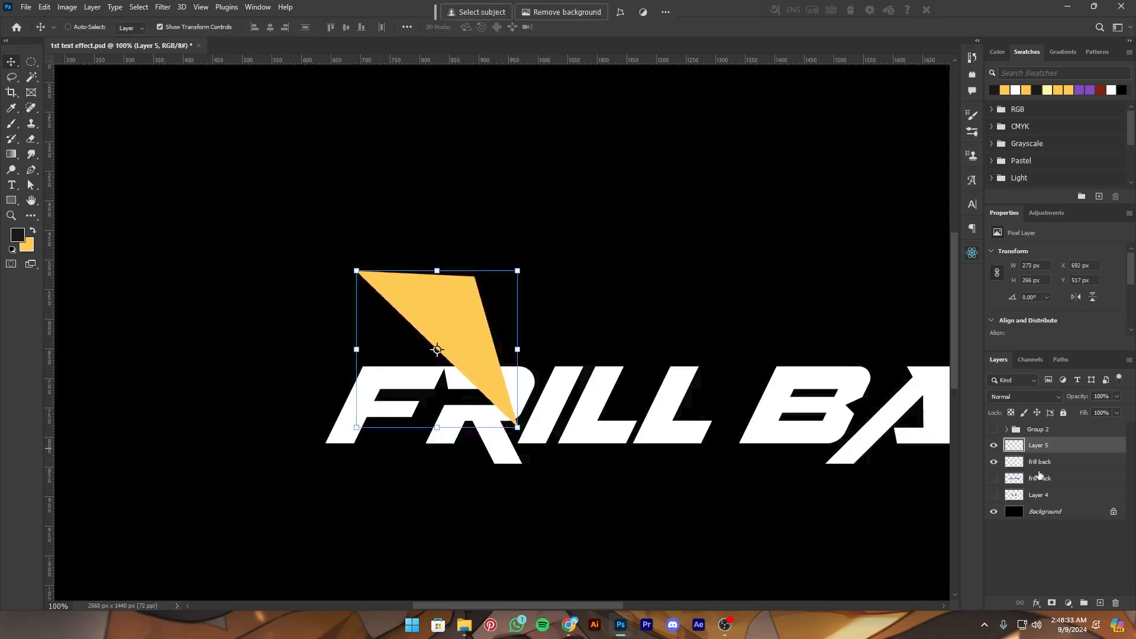
Load the gold shard's outline as a selection, hide Layer 5, and scale the enclosed part of the R to 88.64% on the visible lettering layer
left_click(1015, 451, "ctrl")
left_click(1036, 467)
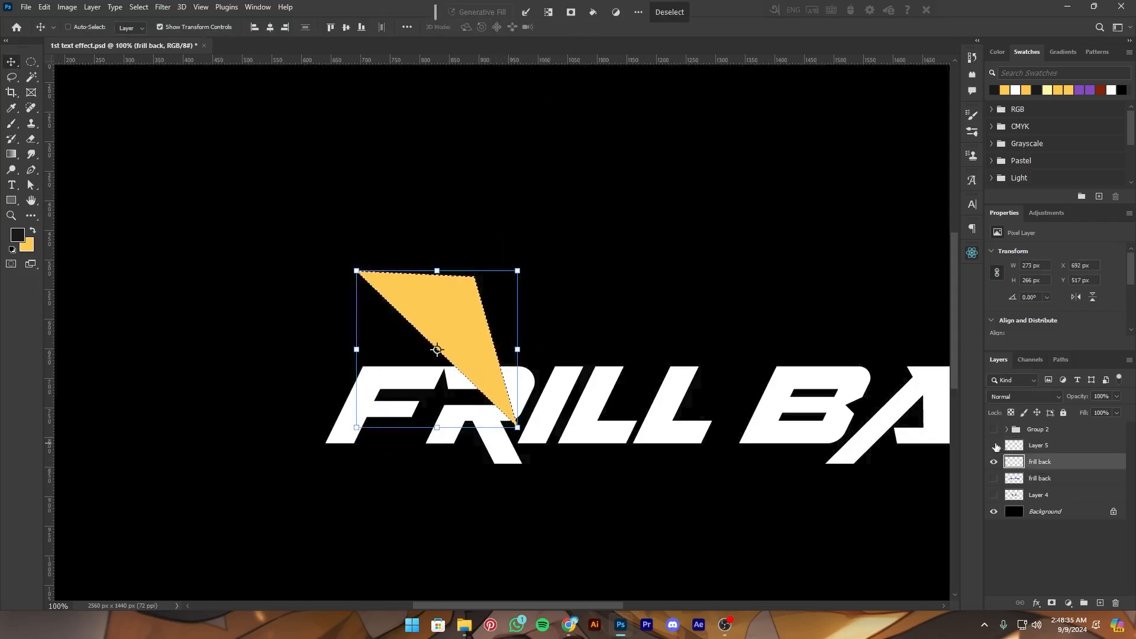
left_click(994, 445)
left_click_drag(518, 354, 500, 398)
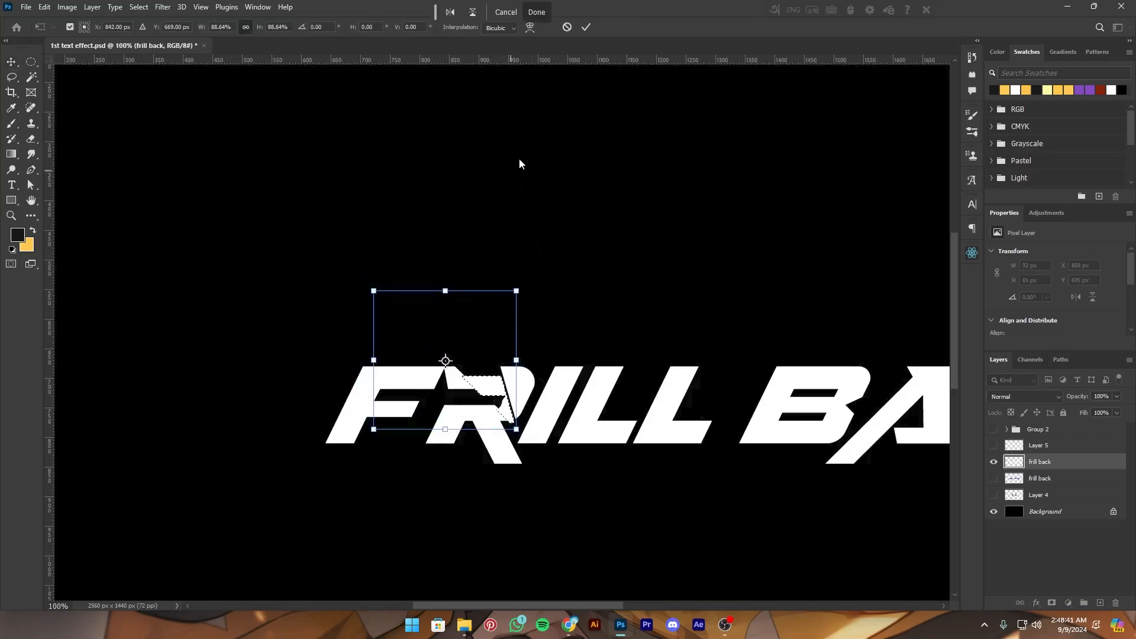
left_click(578, 28)
Select a shard about 233 × 206 px across the lower part of the B and shift that piece slightly down and outward
scroll(549, 336, "down", 5)
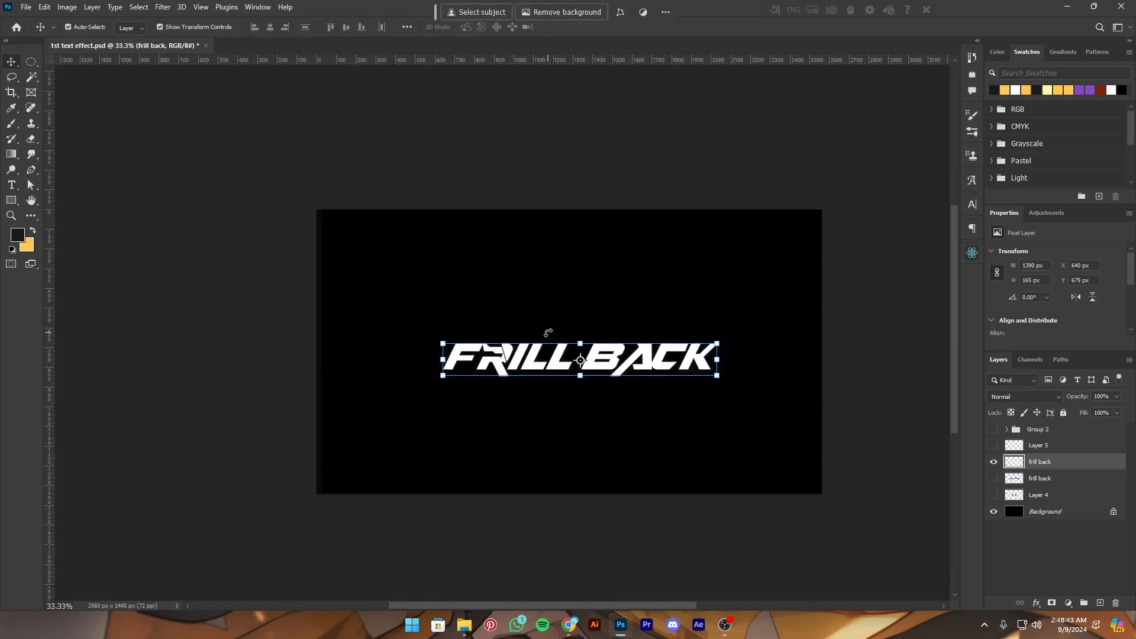
scroll(549, 339, "up", 2)
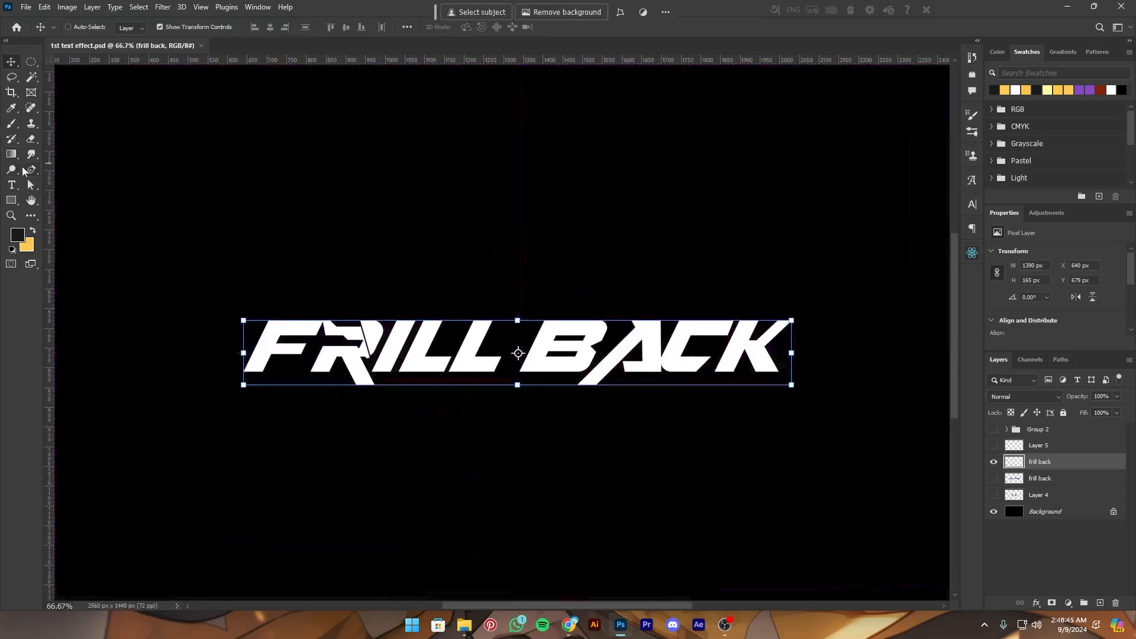
key("p")
key("ctrl+plus")
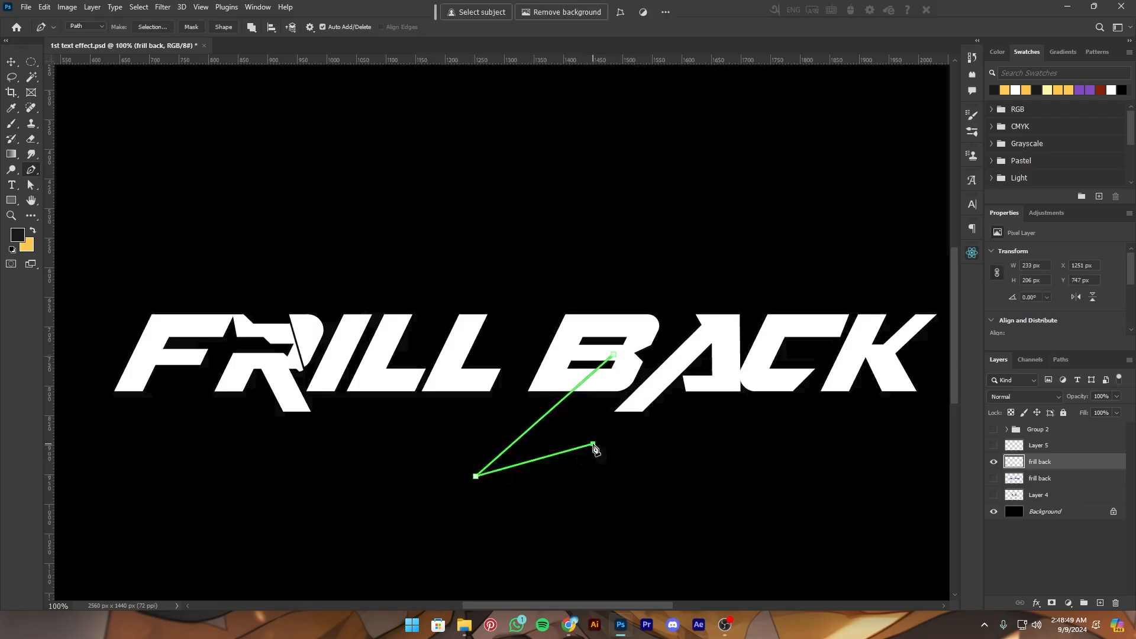
left_click(614, 355)
key("ctrl+Return")
key("v")
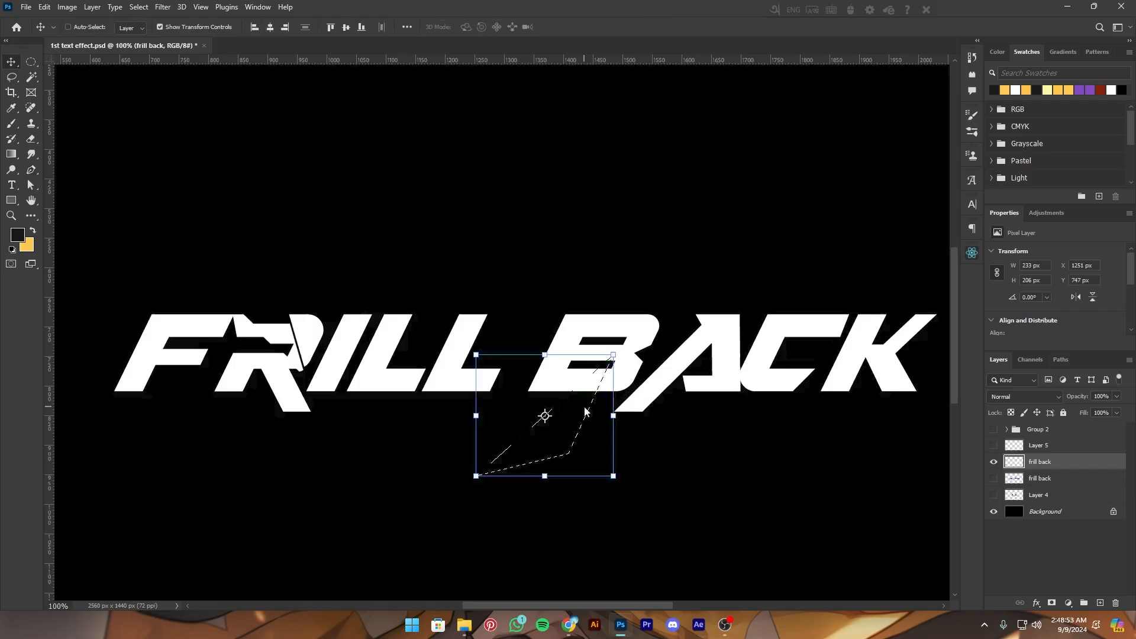
left_click_drag(586, 411, 578, 421)
key("ctrl+d")
key("ctrl+minus")
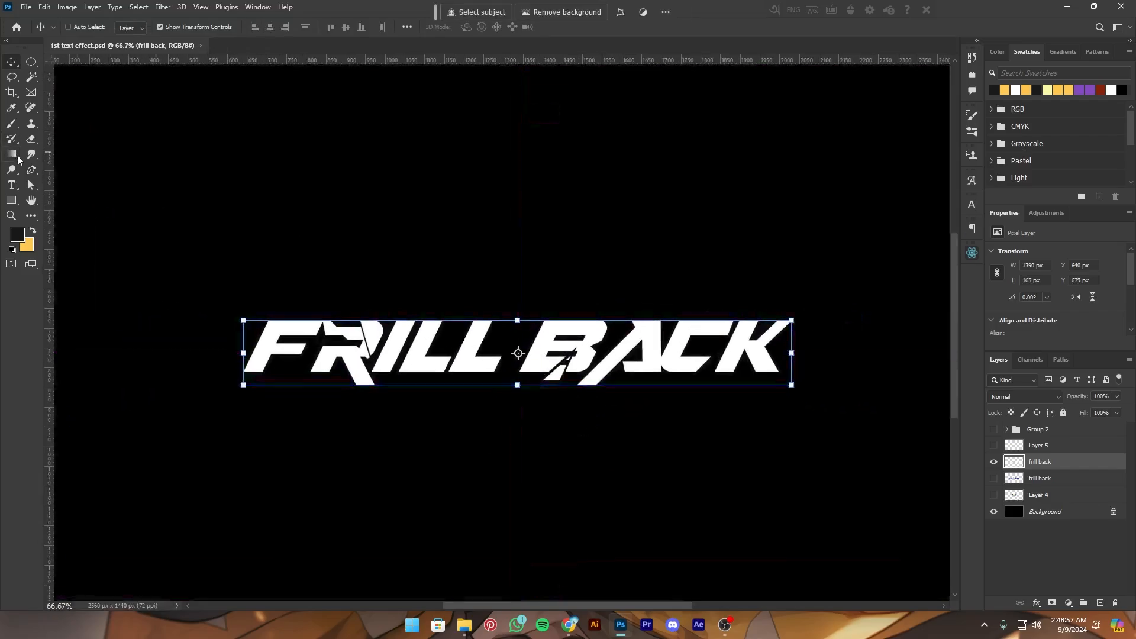
Select a shard about 167 × 397 px across the C, offset that piece and scale it to 92.39%, and save
left_click(31, 169)
left_click_drag(719, 342, 571, 387)
key("ctrl+plus")
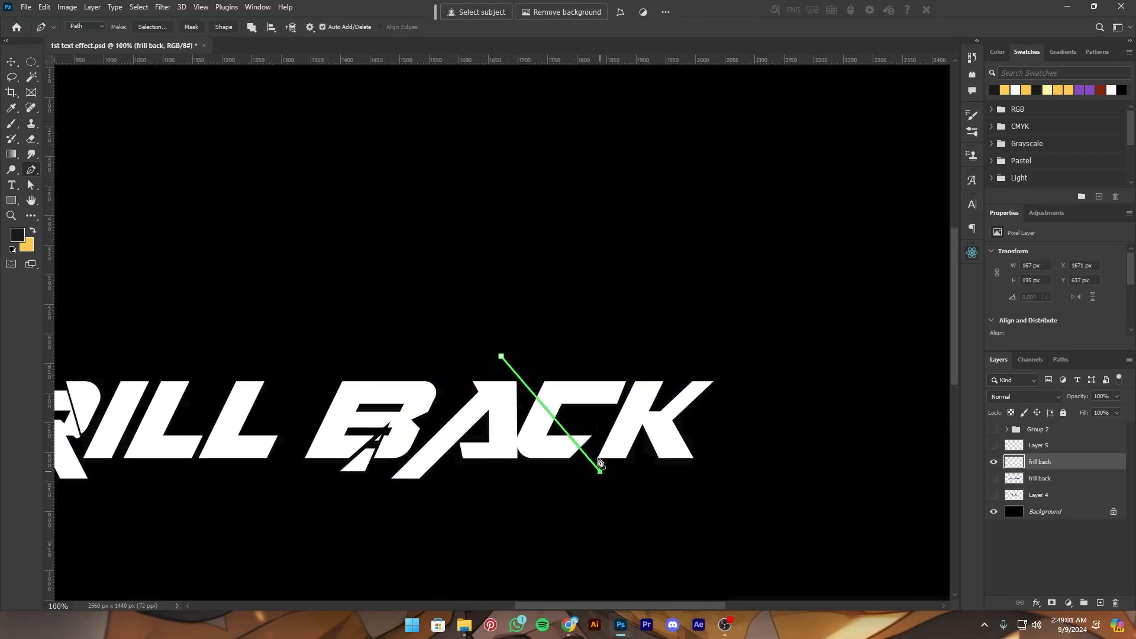
left_click_drag(564, 275, 542, 253)
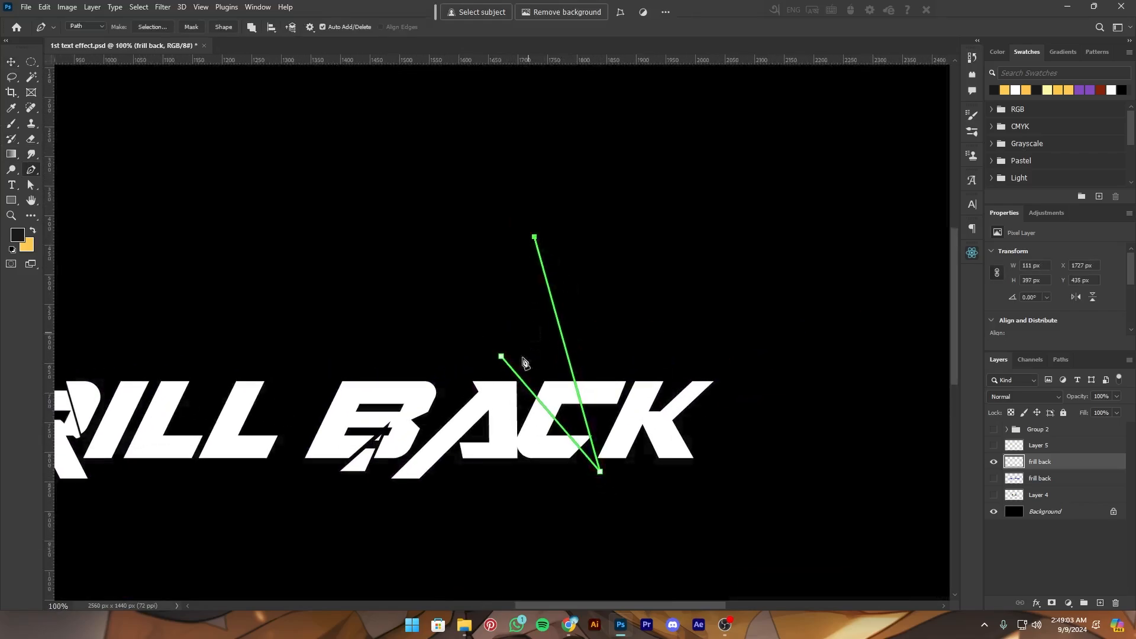
key("ctrl+Return")
key("v")
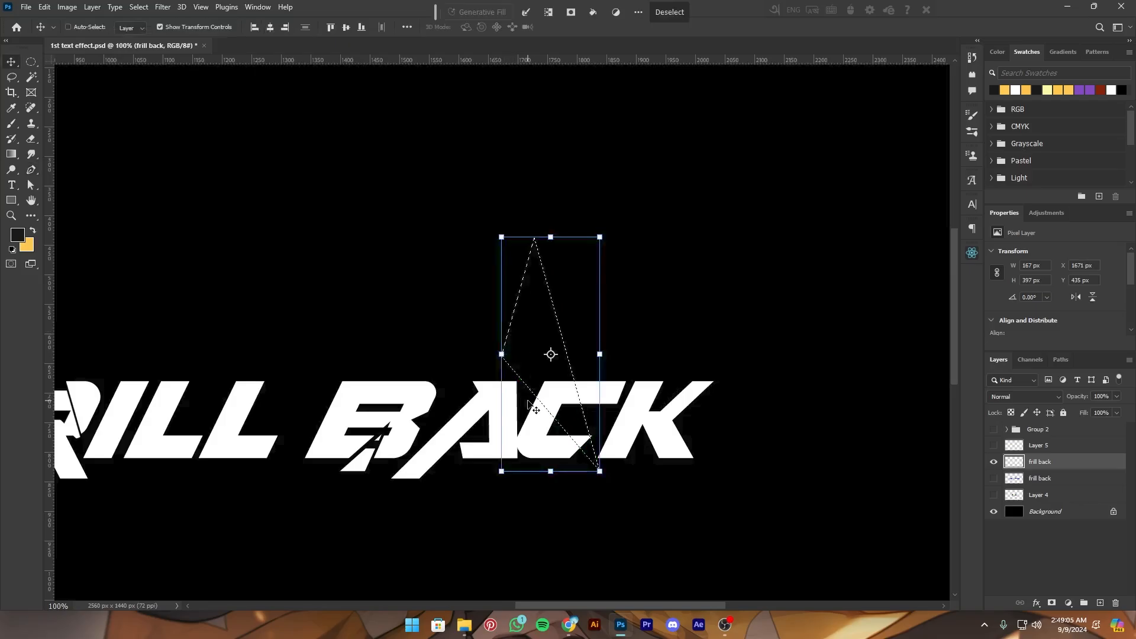
mouse_move(574, 387)
left_mouse_down()
mouse_move(573, 378)
mouse_move(584, 404)
left_mouse_up()
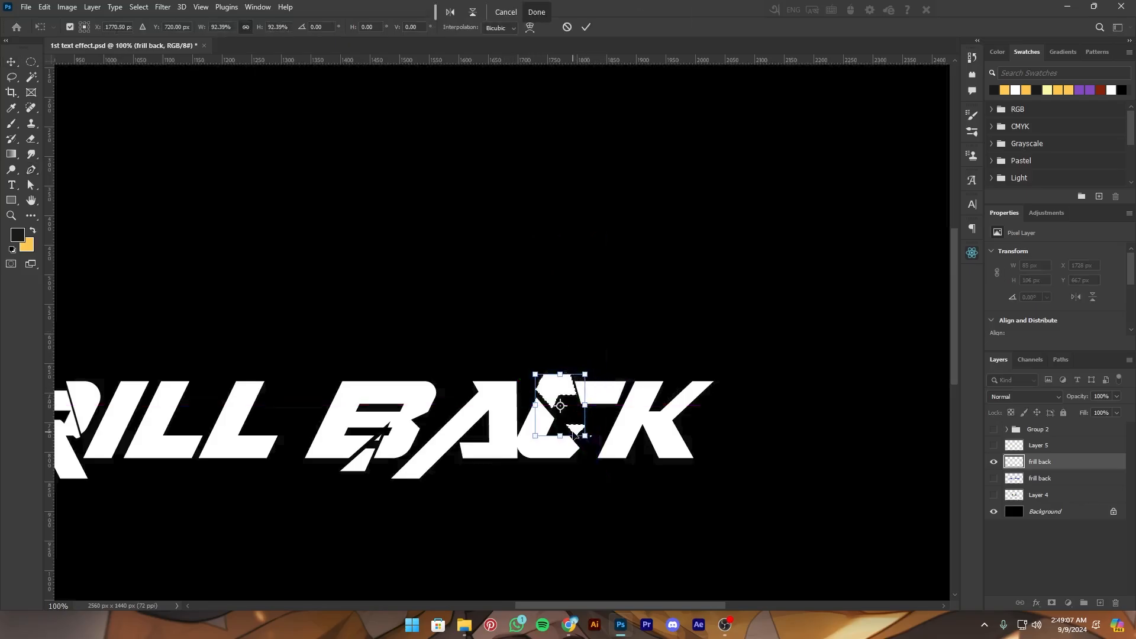
left_click(585, 27)
key("ctrl+minus")
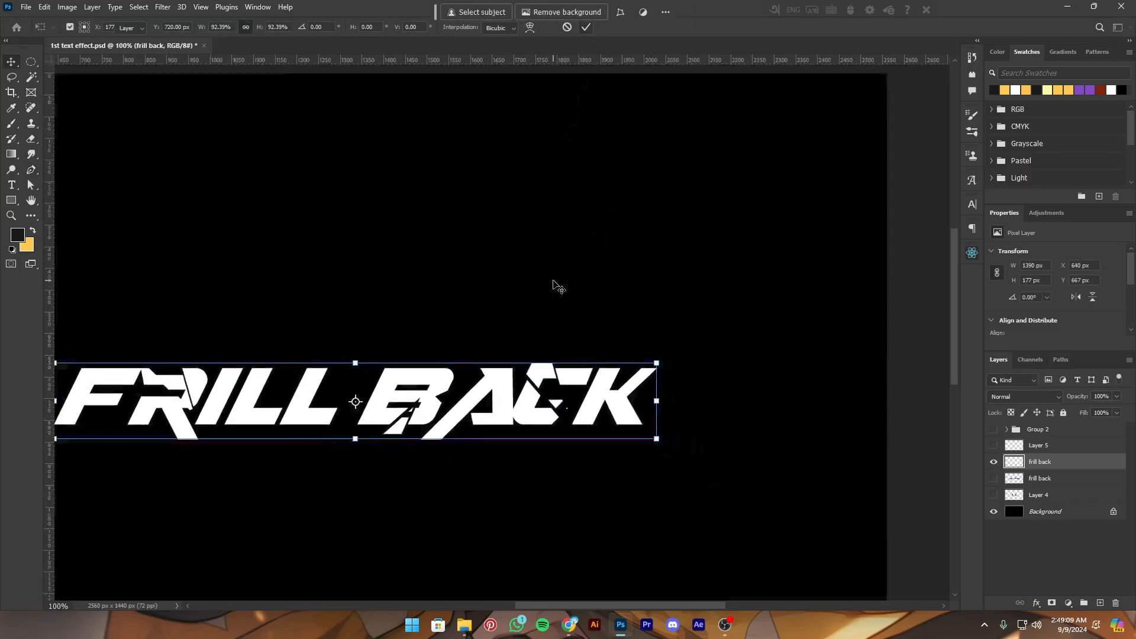
key("ctrl+s")
Select a narrow shard about 158 × 432 px across the two L's, offset the piece and scale it to 82.50%, and save
left_click(31, 169)
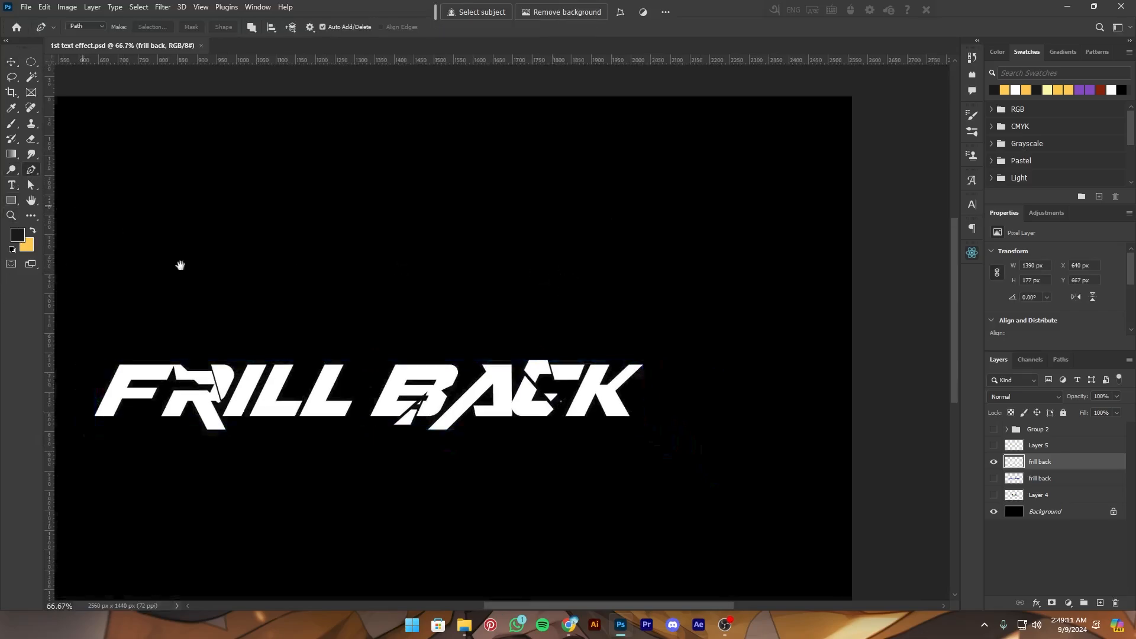
key("ctrl+plus")
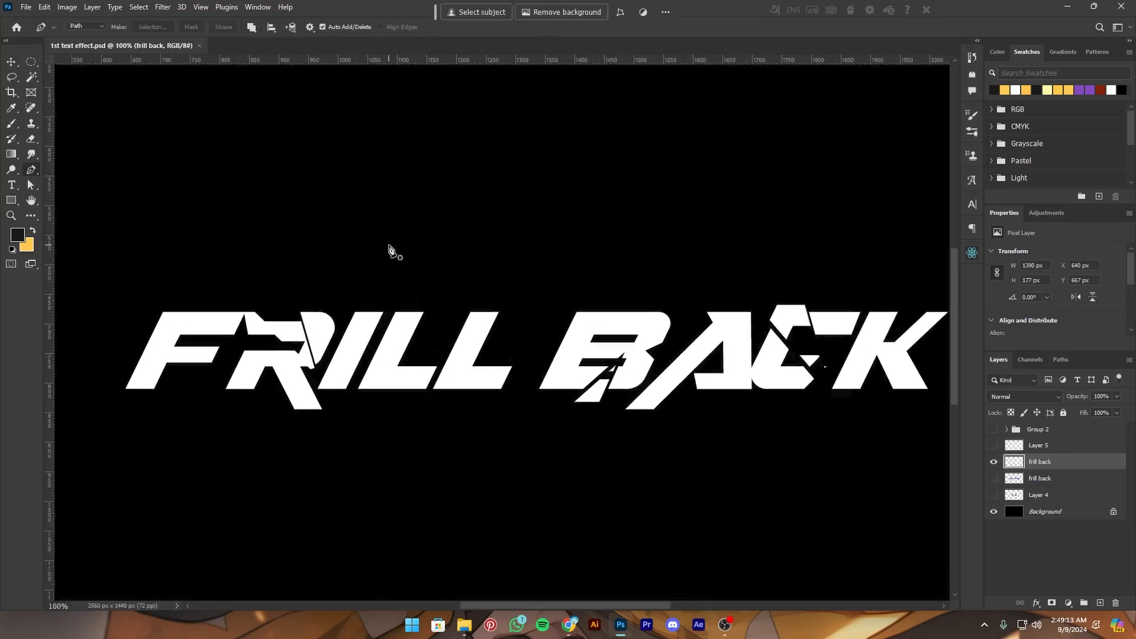
left_click(414, 197)
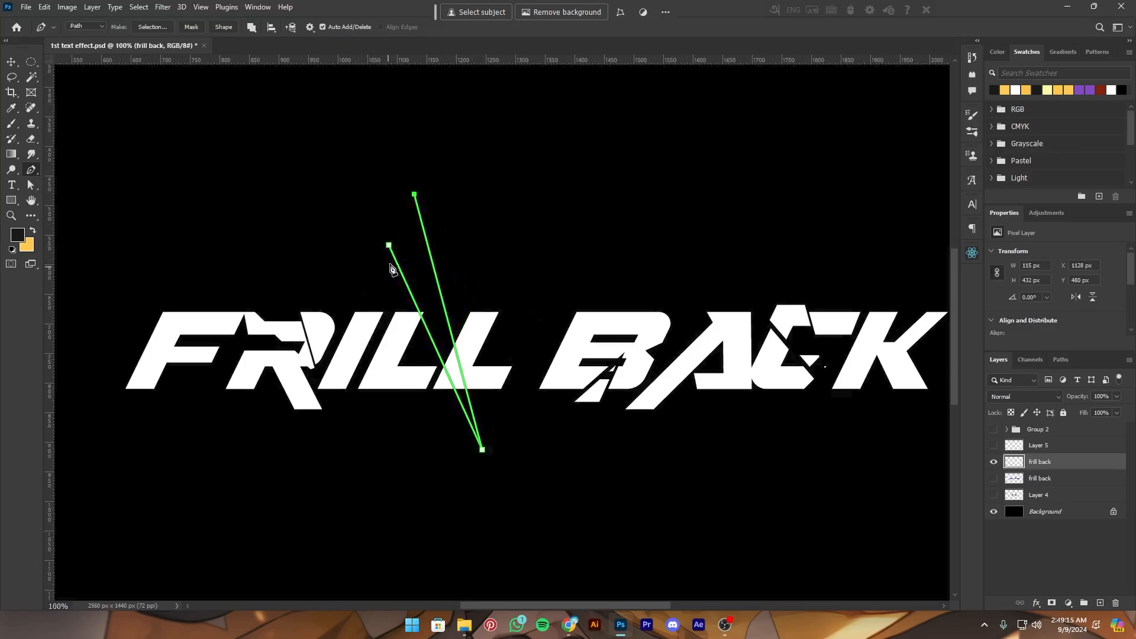
key("ctrl+Return")
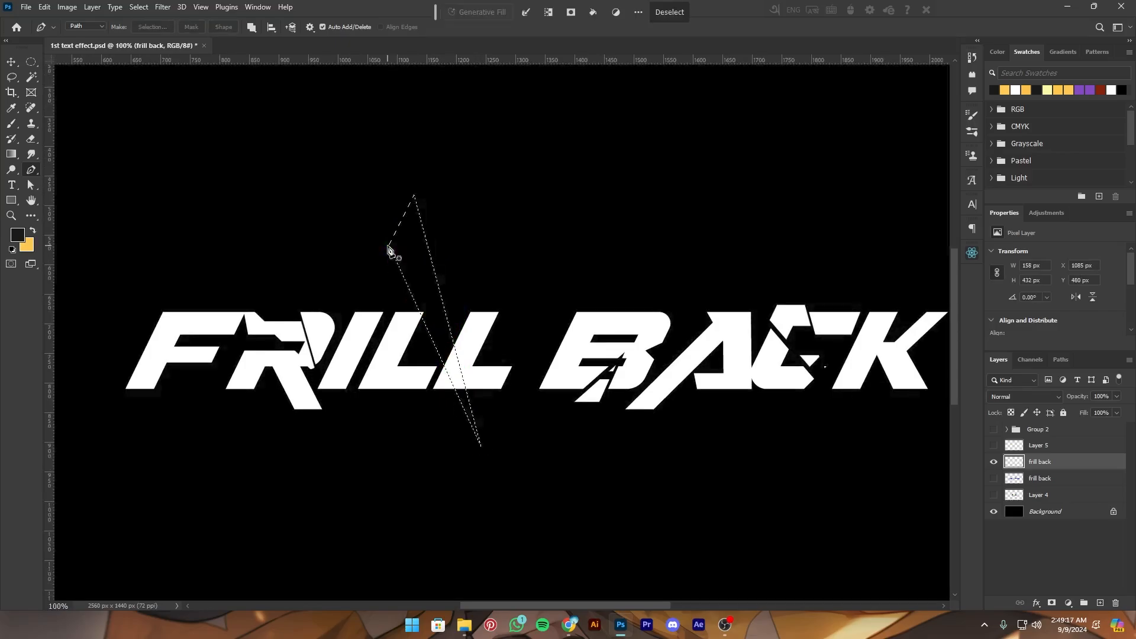
key("v")
mouse_move(456, 344)
left_mouse_down()
mouse_move(457, 355)
mouse_move(441, 281)
mouse_move(450, 349)
mouse_move(453, 338)
left_mouse_up()
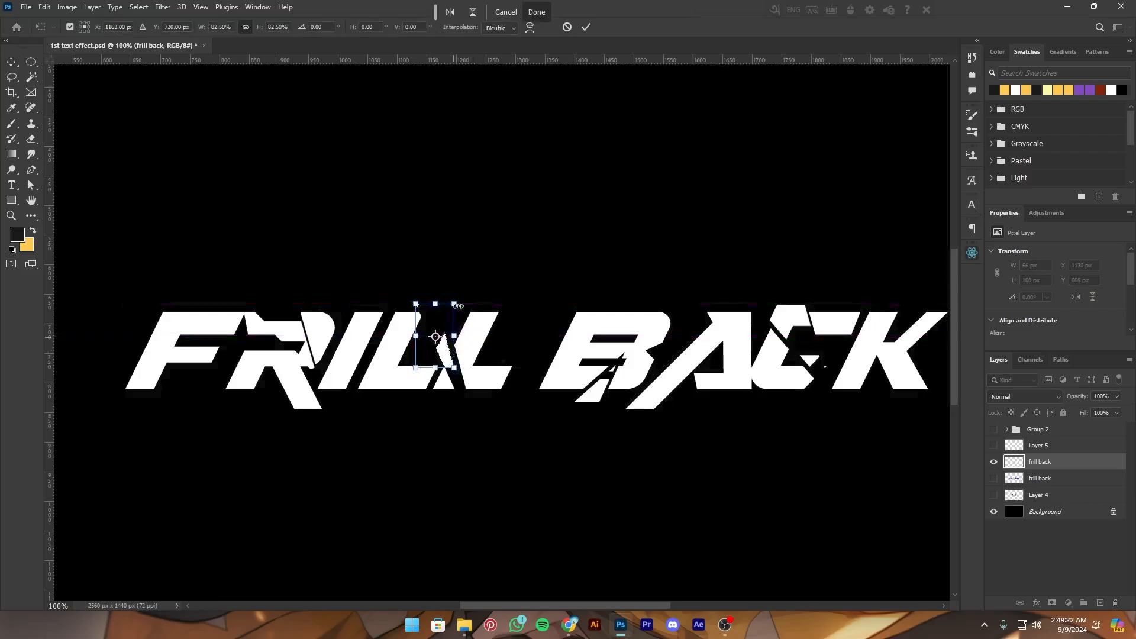
left_click(585, 28)
key("ctrl+0")
key("ctrl+s")
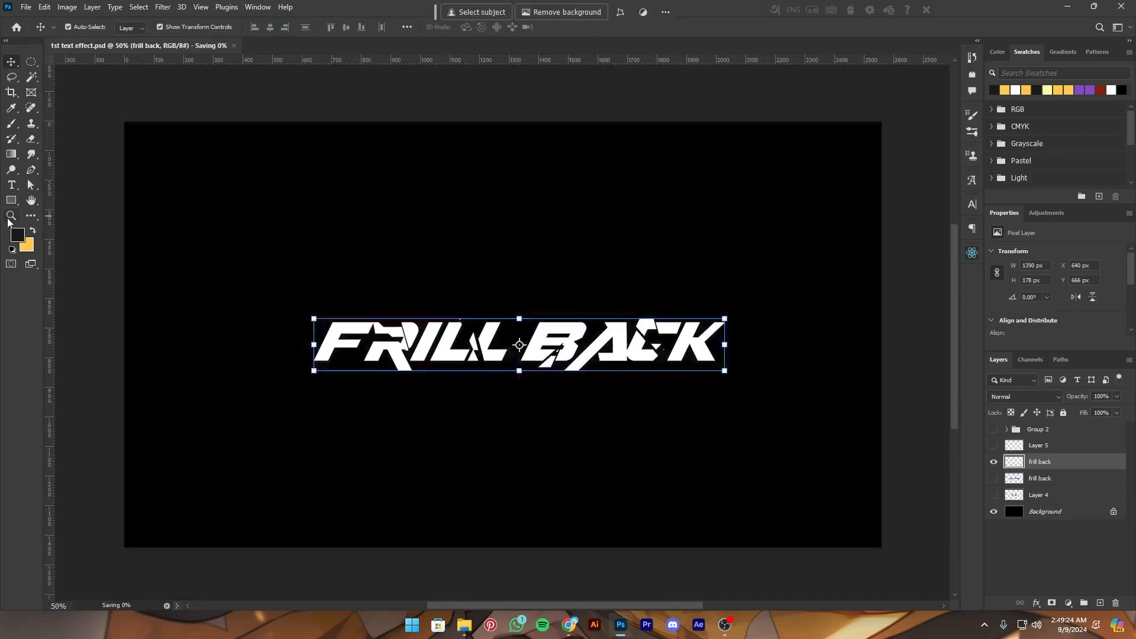
Outline a thin shard about 190 × 94 px across the K's upper arm and convert the path to a selection
left_click(34, 172)
left_click_drag(505, 290, 214, 311)
key("ctrl+plus")
key("ctrl+plus")
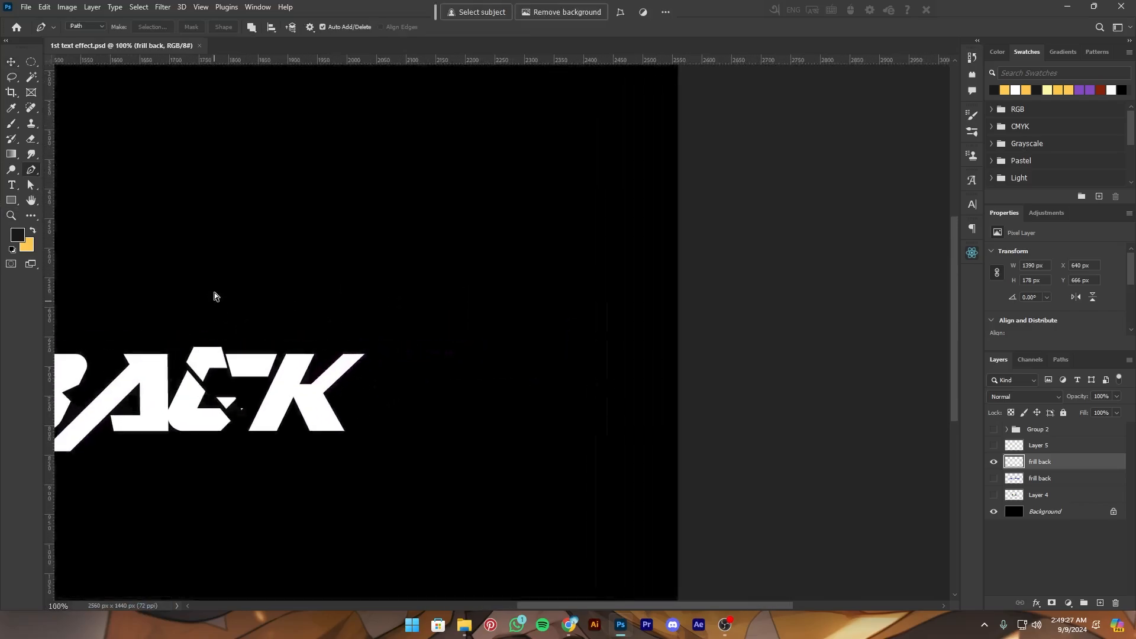
left_click_drag(530, 355, 555, 317)
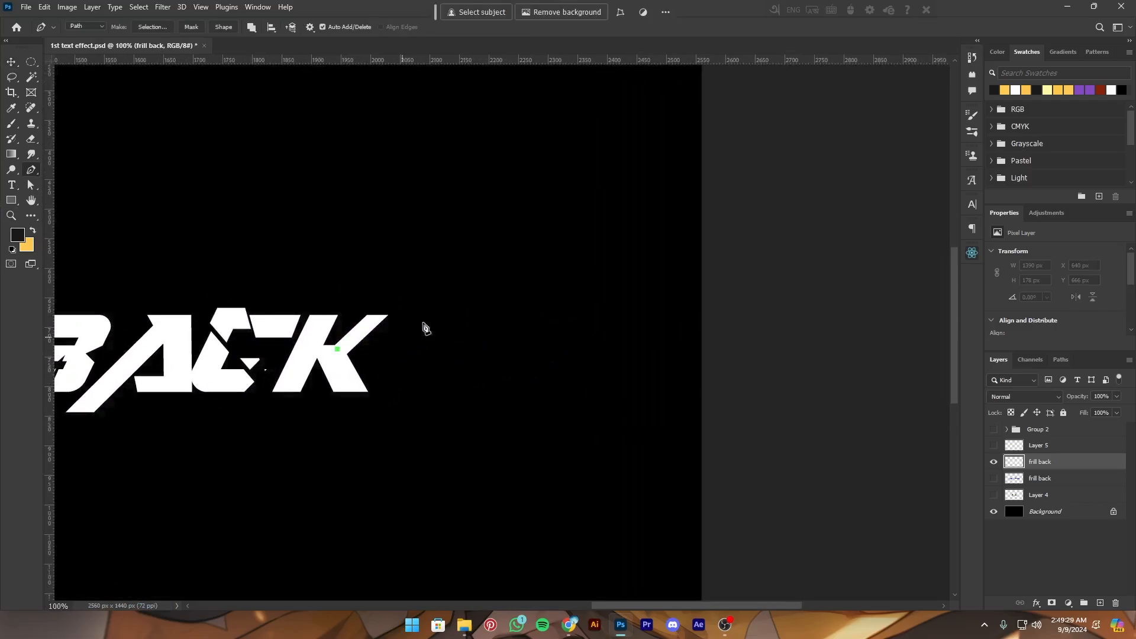
left_click_drag(425, 327, 527, 255)
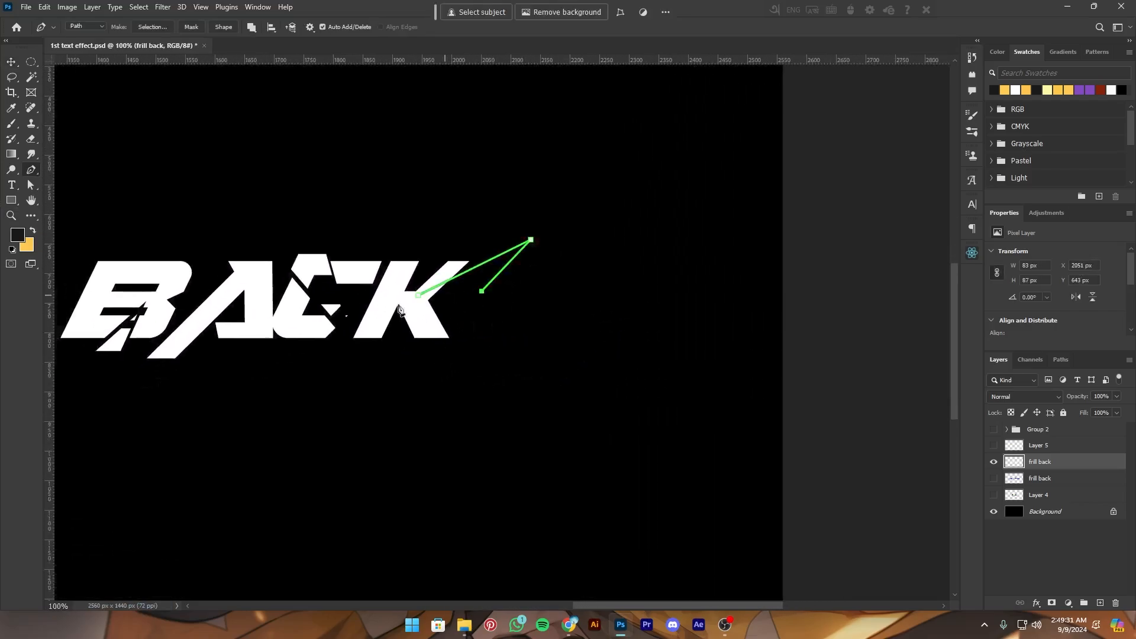
key("ctrl+Return")
Shift the selected piece of the K's upper arm slightly to split it from the letter, deselect, and save
key("v")
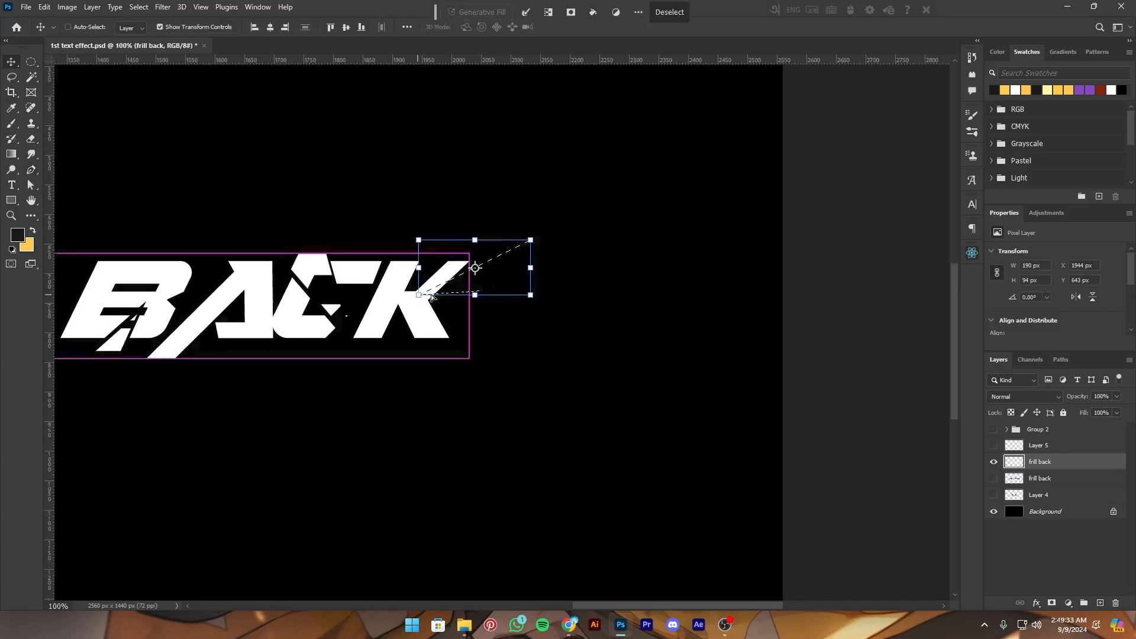
left_click_drag(484, 286, 494, 292)
key("ctrl+d")
key("ctrl+minus")
key("ctrl+minus")
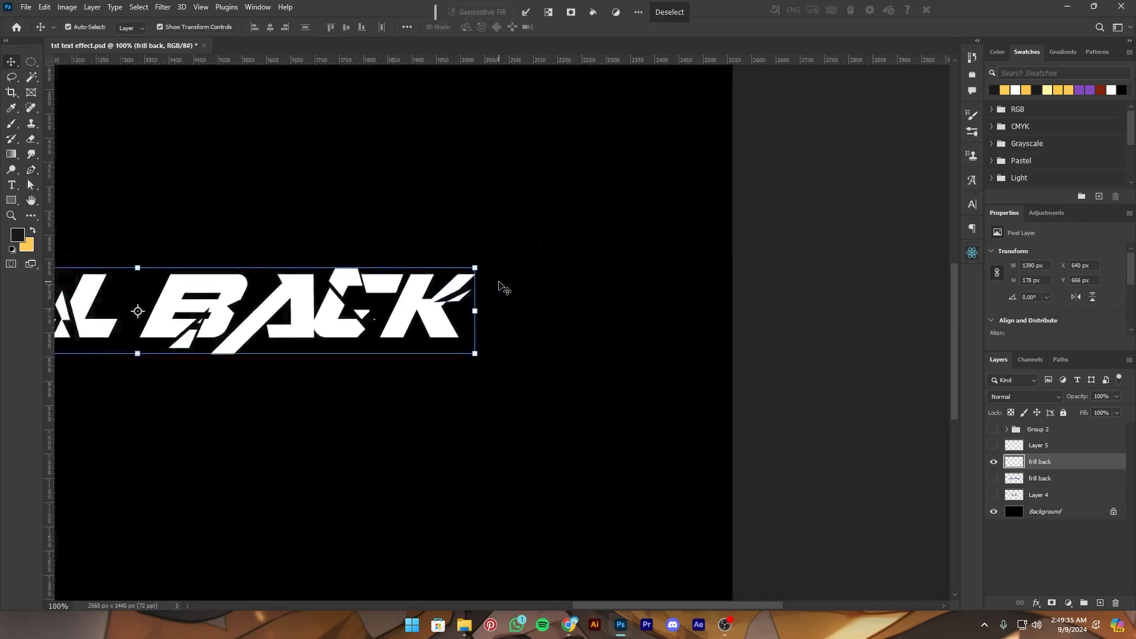
key("ctrl+s")
Show the gold shard on Layer 5, place it directly beneath the visible lettering layer, and save
key("ctrl+plus")
left_click_drag(453, 338, 545, 389)
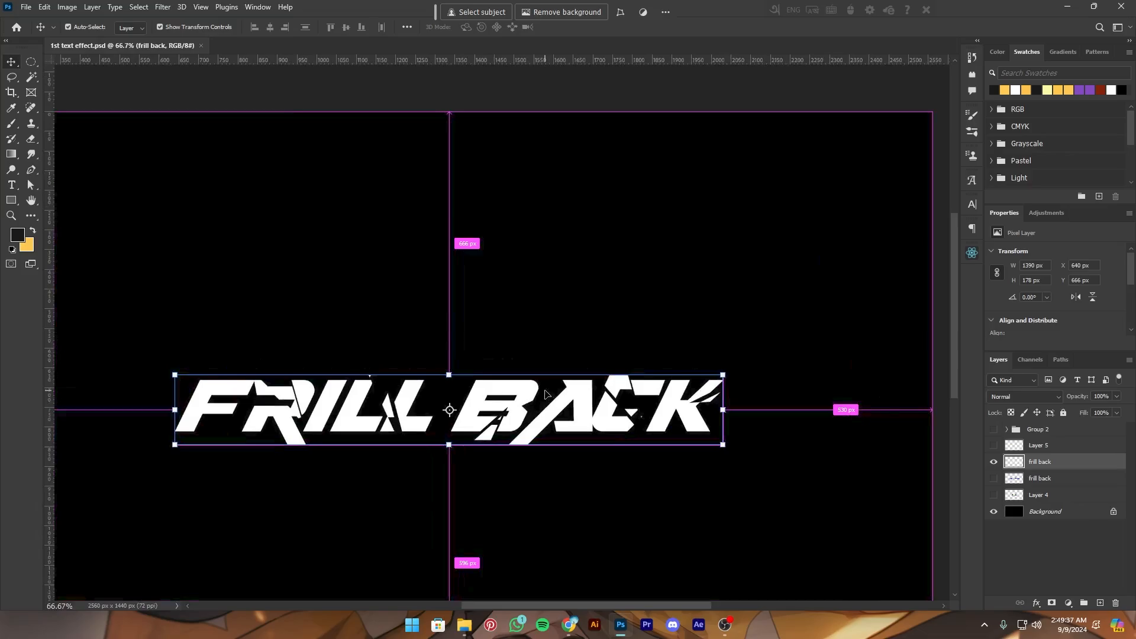
left_click(994, 445)
left_click(1011, 447)
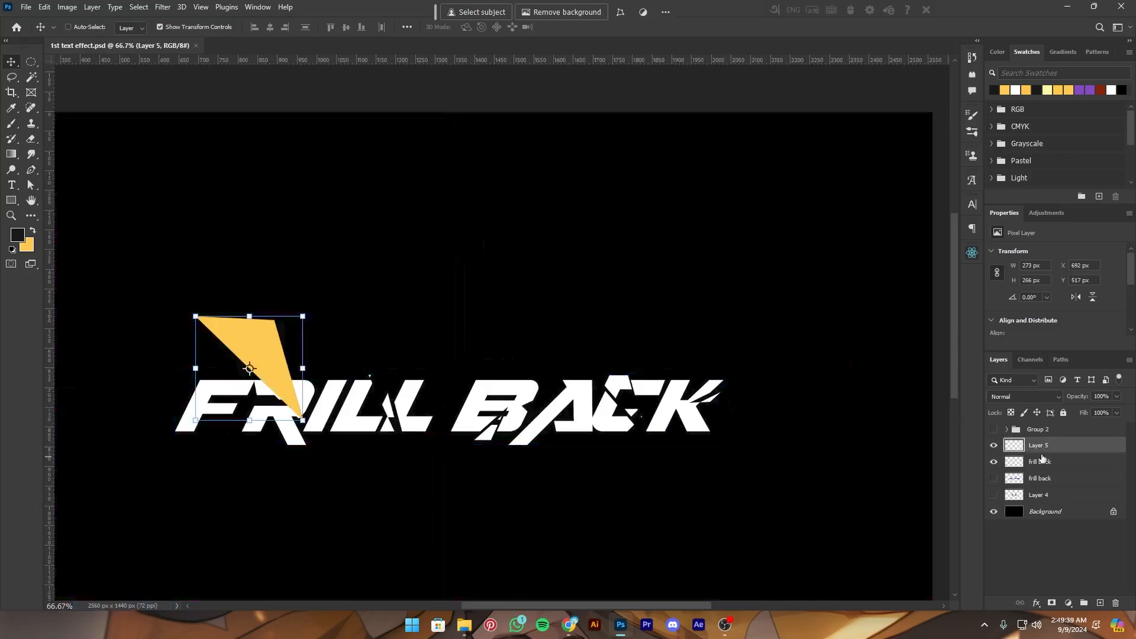
left_click_drag(1042, 458, 1041, 470)
key("ctrl+minus")
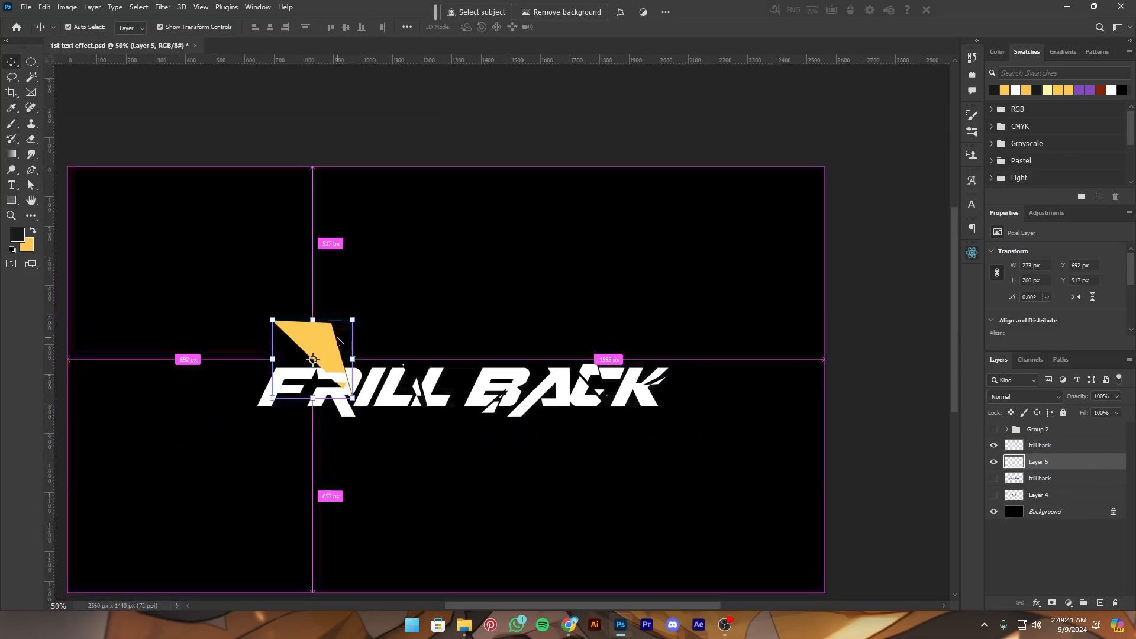
key("ctrl+s")
Scale the gold shard to 60.90%, rotate it -9.88°, and position it behind the top of the R
left_click_drag(352, 320, 346, 374)
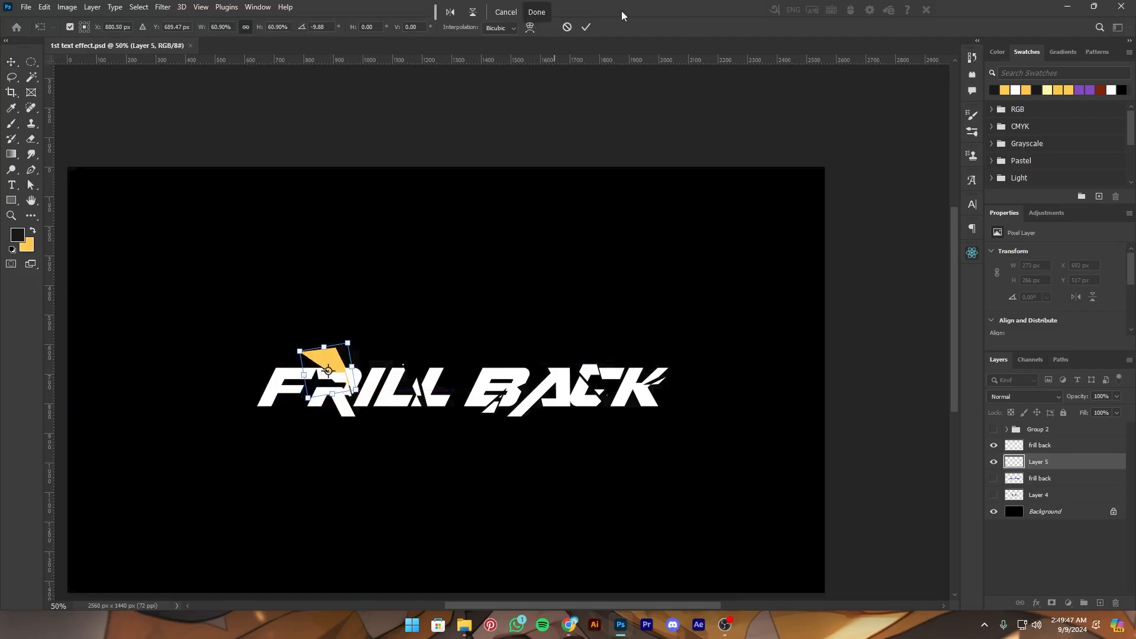
left_click(586, 26)
key("ctrl+plus")
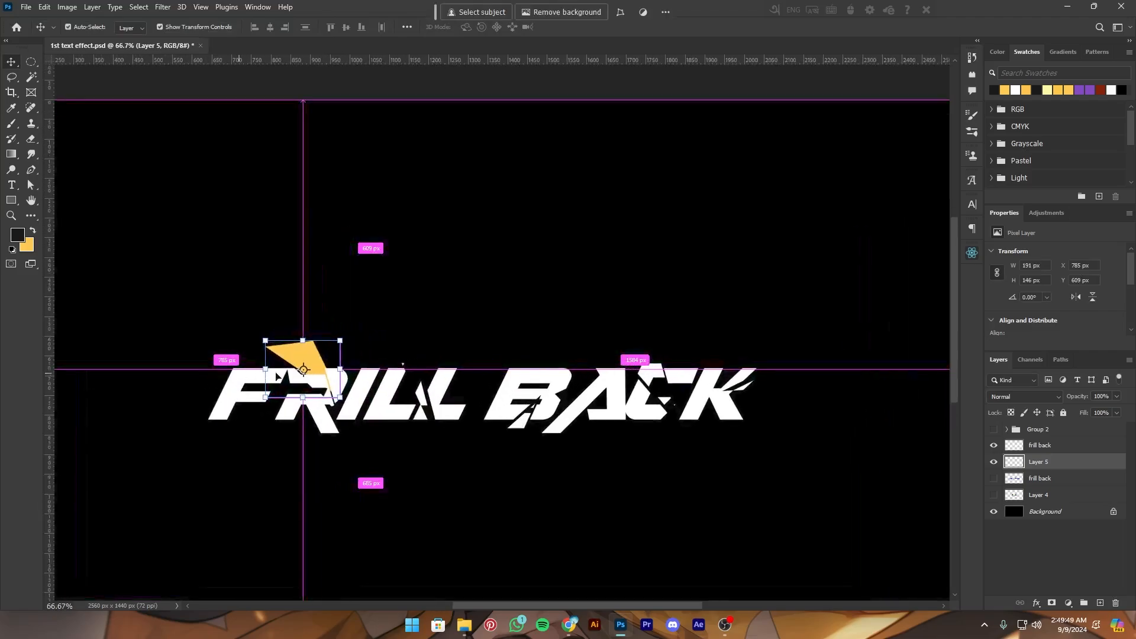
Fill the gold shard above the R with a light-to-dark blue linear gradient, save, and stretch the gradient diagonally past the shard
key("g")
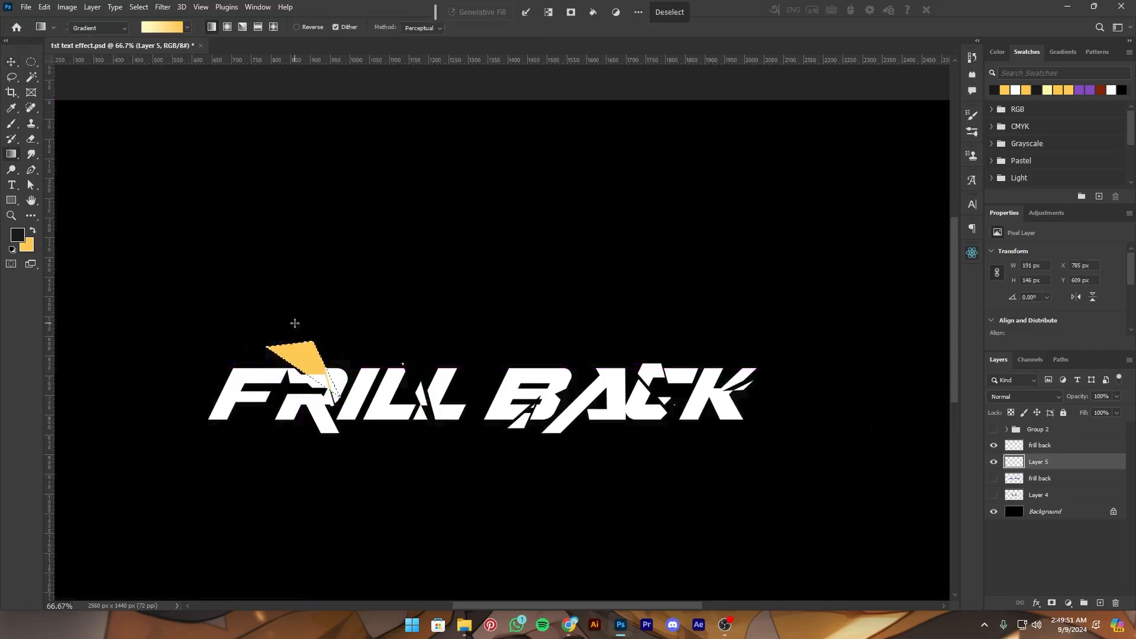
left_click_drag(298, 335, 303, 397)
left_click(187, 26)
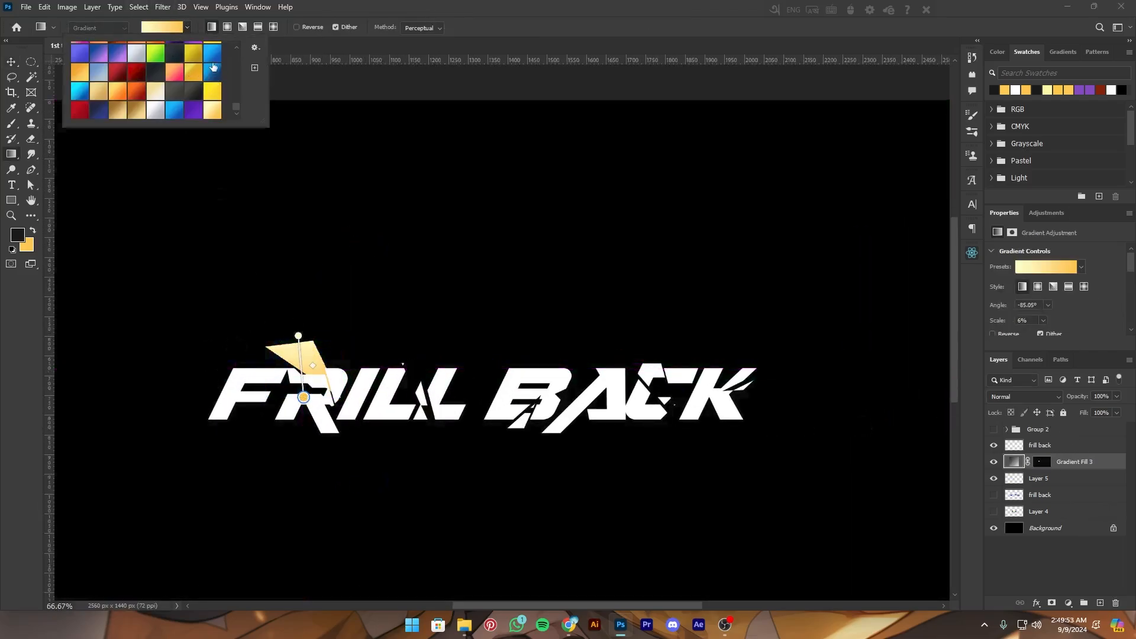
left_click(213, 67)
scroll(329, 388, "up", 1)
key("ctrl+s")
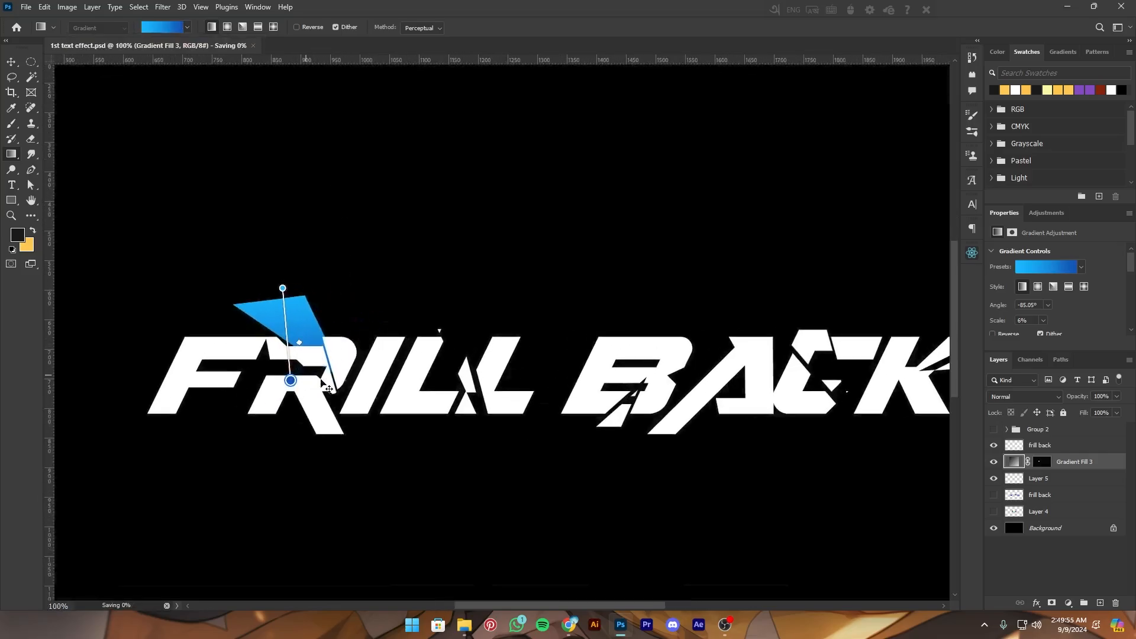
key("v")
key("g")
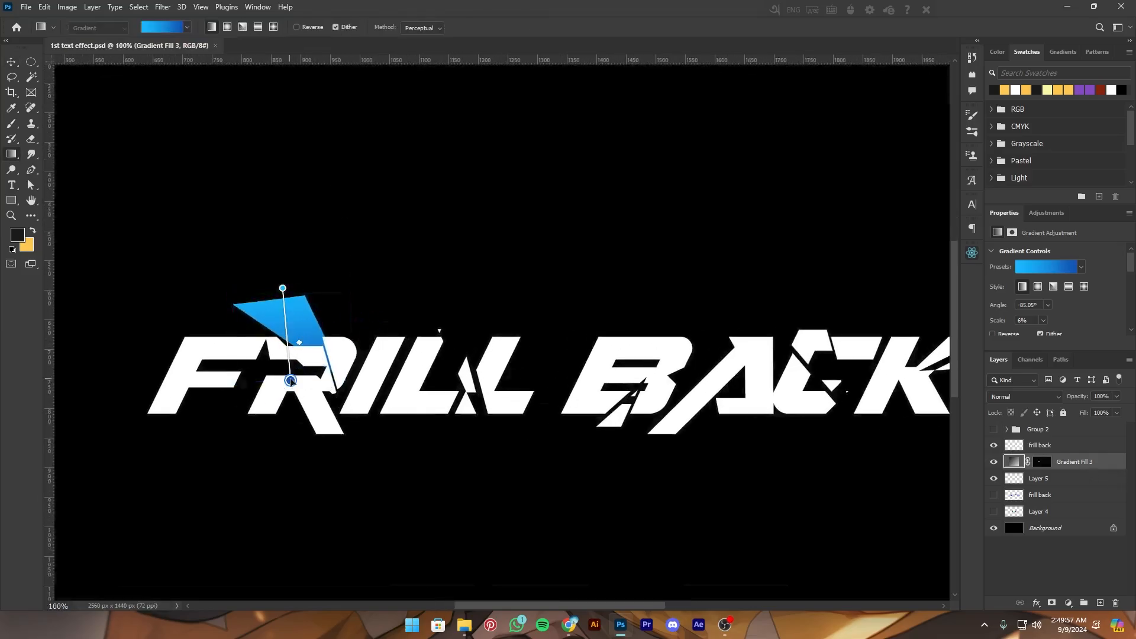
left_click_drag(290, 380, 322, 417)
Rasterize the shard's gradient fill layer and convert it to a smart object
right_click(1071, 466)
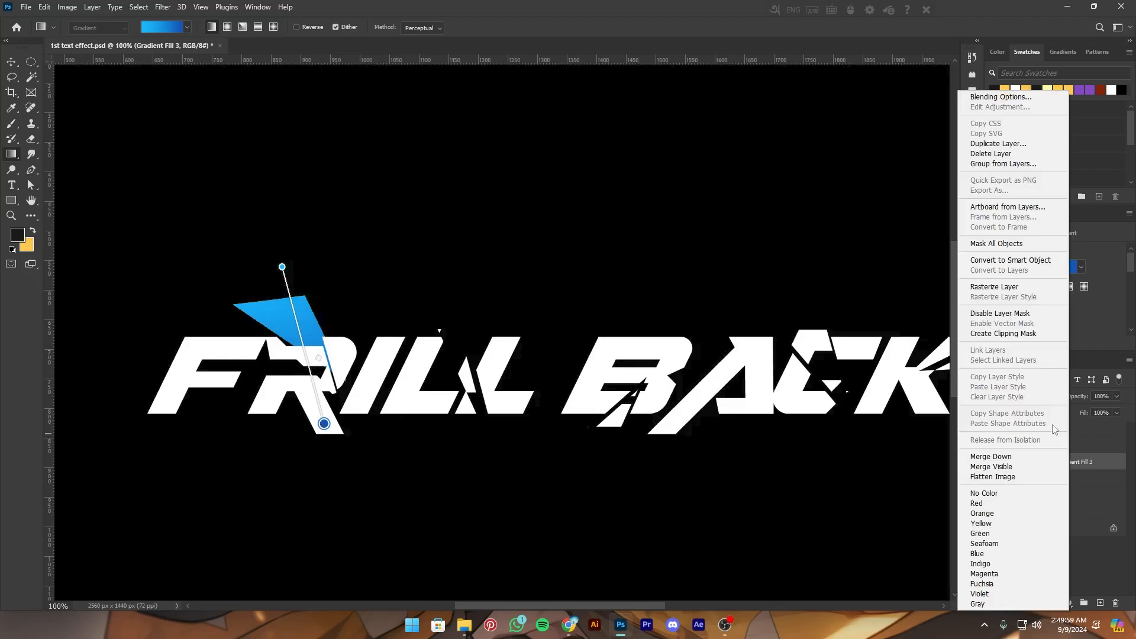
left_click(1008, 289)
key("v")
right_click(1096, 462)
left_click(1082, 364)
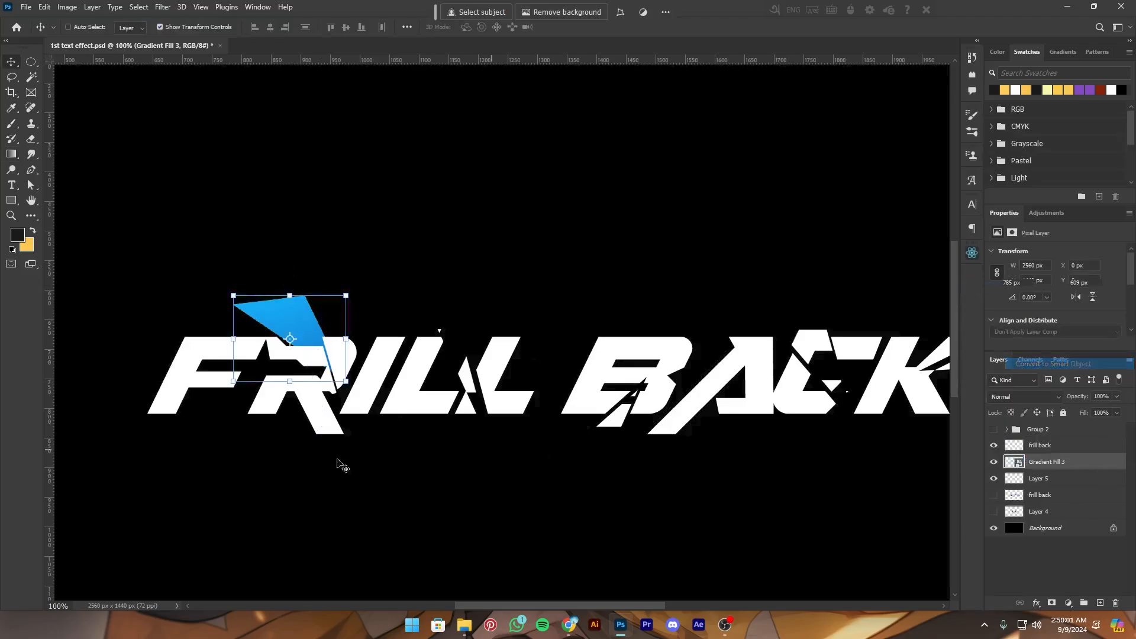
Duplicate the blue shard and place the copy behind the cuts in the two L's, rotated to -172.25°
key("ctrl+minus")
left_click_drag(384, 343, 463, 379)
left_click_drag(504, 409, 503, 408)
Duplicate the blue shard again, scale the copy to 51.76%, rotate it to -97.11°, and place it behind the B's lower cut
left_click_drag(516, 400, 622, 439)
key("ctrl+plus")
key("ctrl+t")
left_click_drag(646, 399, 630, 446)
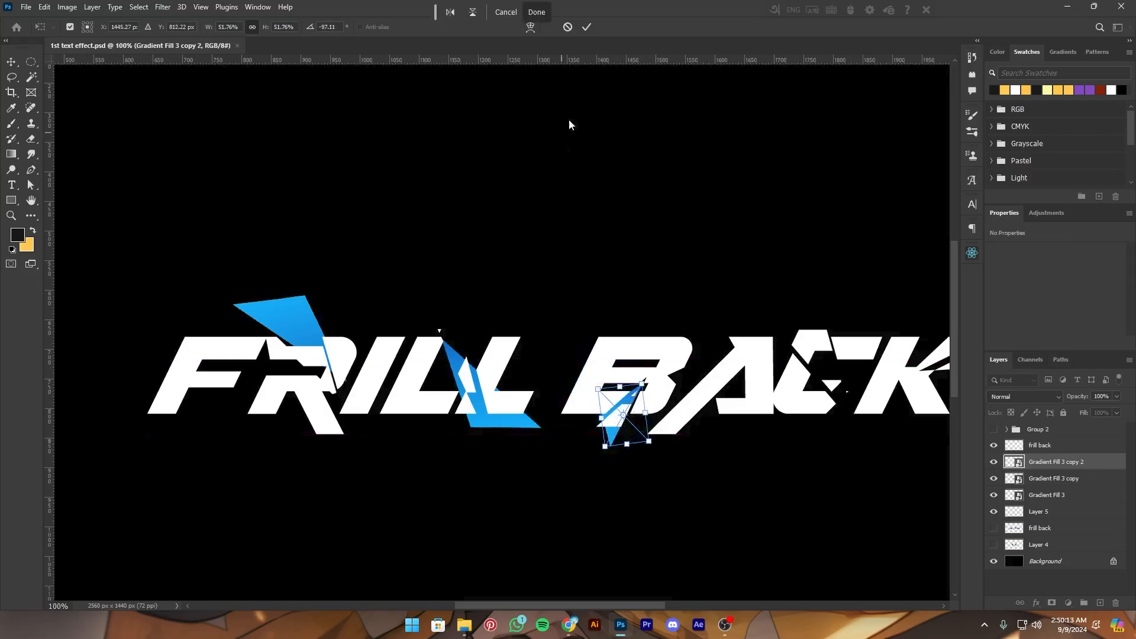
left_click(589, 30)
key("ctrl+minus")
key("ctrl+minus")
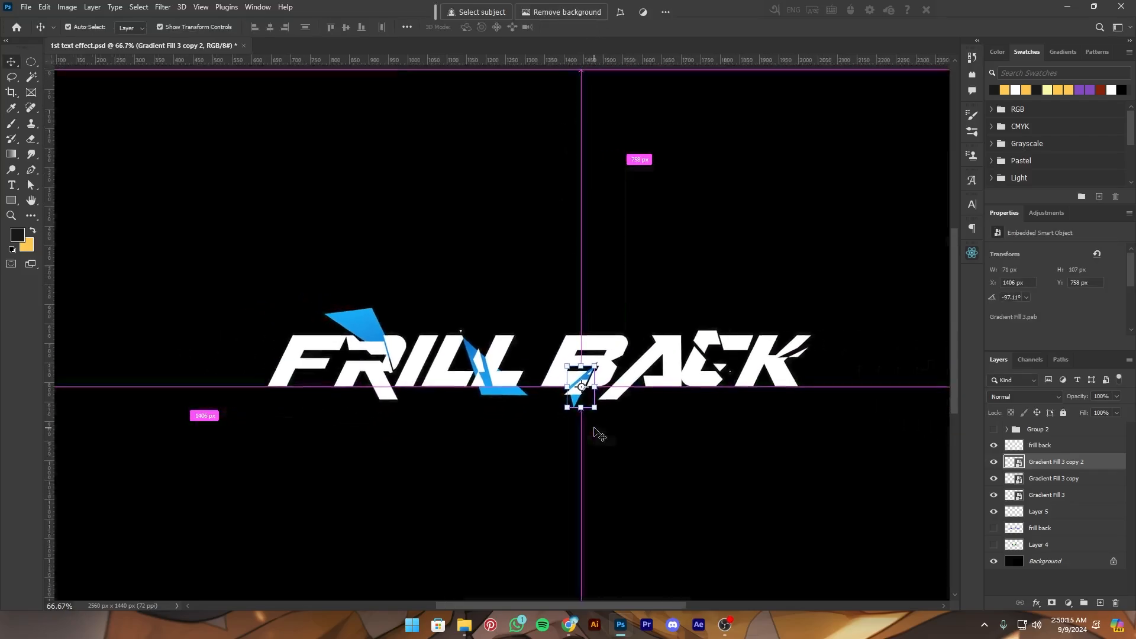
Scale the shard behind the L's to 84.74% and reposition it slightly lower
key("ctrl+plus")
key("ctrl+plus")
left_click(477, 428)
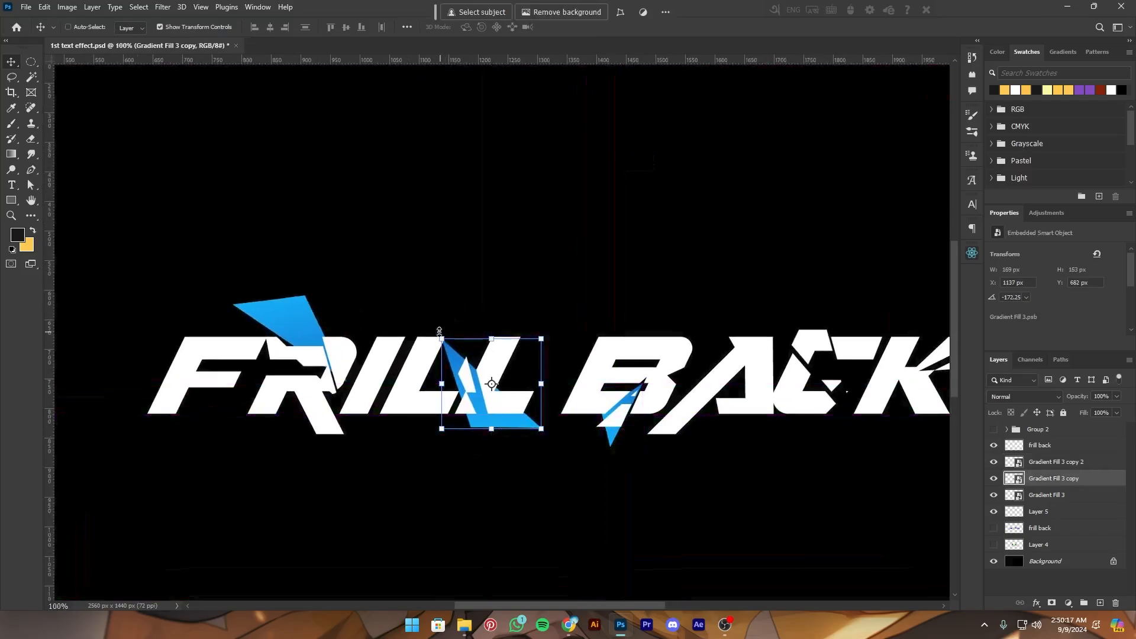
key("ctrl+t")
left_click_drag(490, 375, 489, 384)
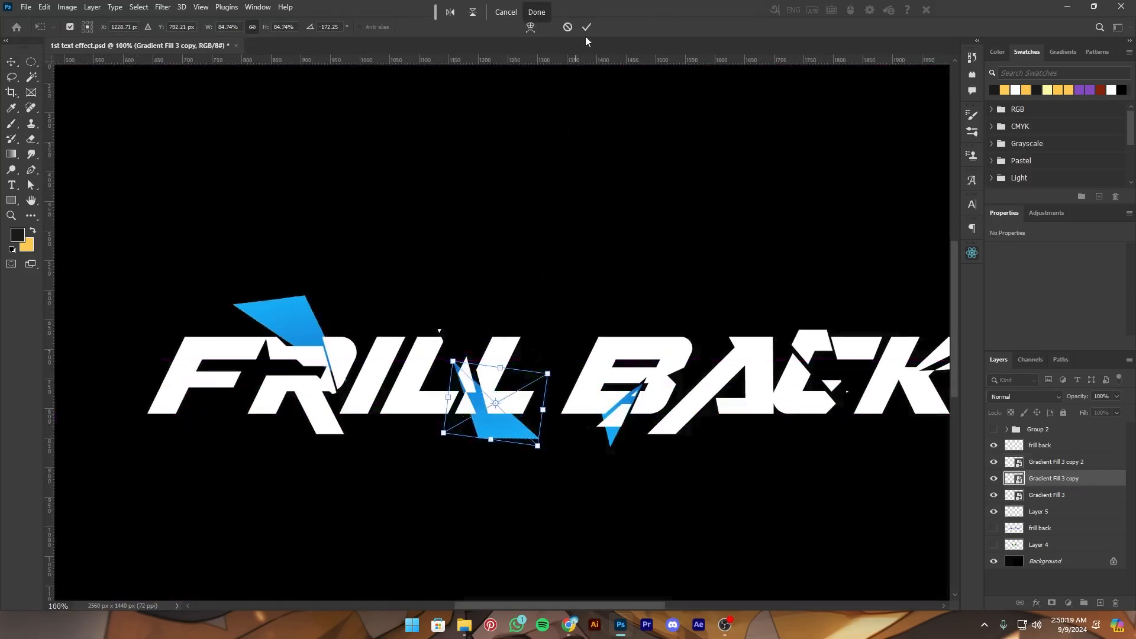
left_click(587, 30)
Duplicate the shard behind the L's, rotate the copy to 103.50°, place it behind the K's upper arm, and save
left_click_drag(560, 434, 622, 437)
key("ctrl+t")
left_click_drag(568, 414, 628, 344)
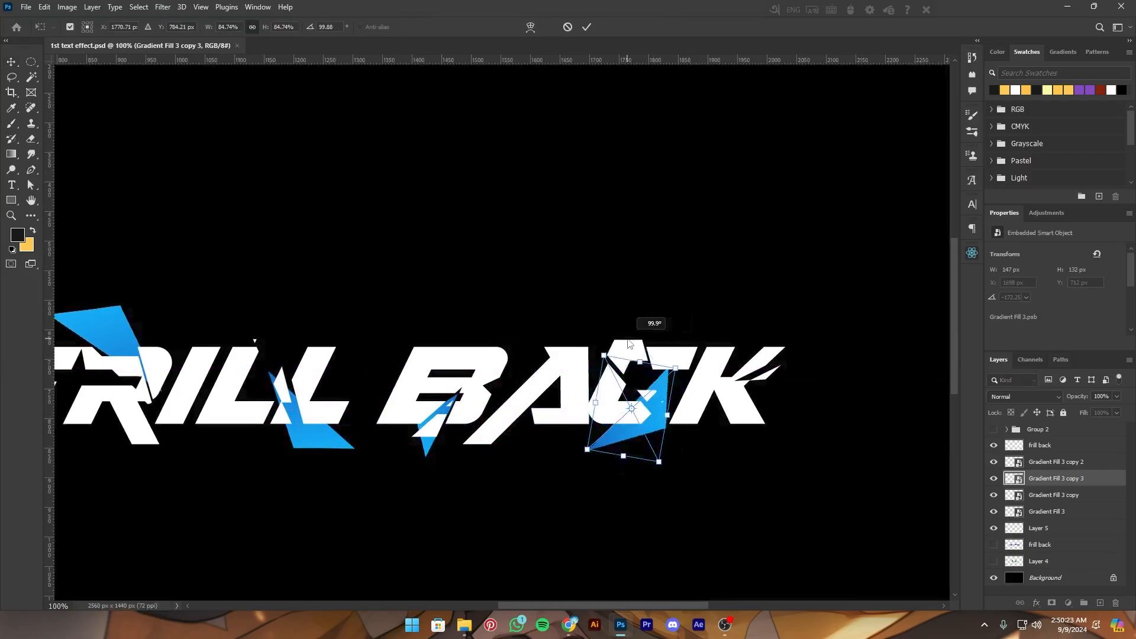
left_click_drag(657, 430, 821, 357)
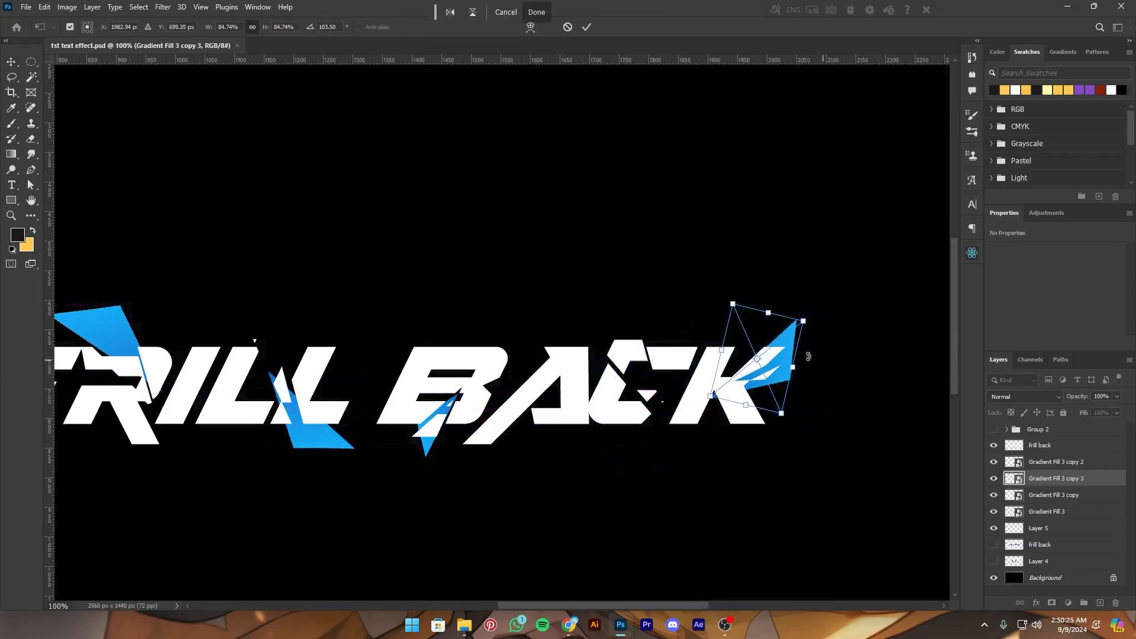
left_click(587, 29)
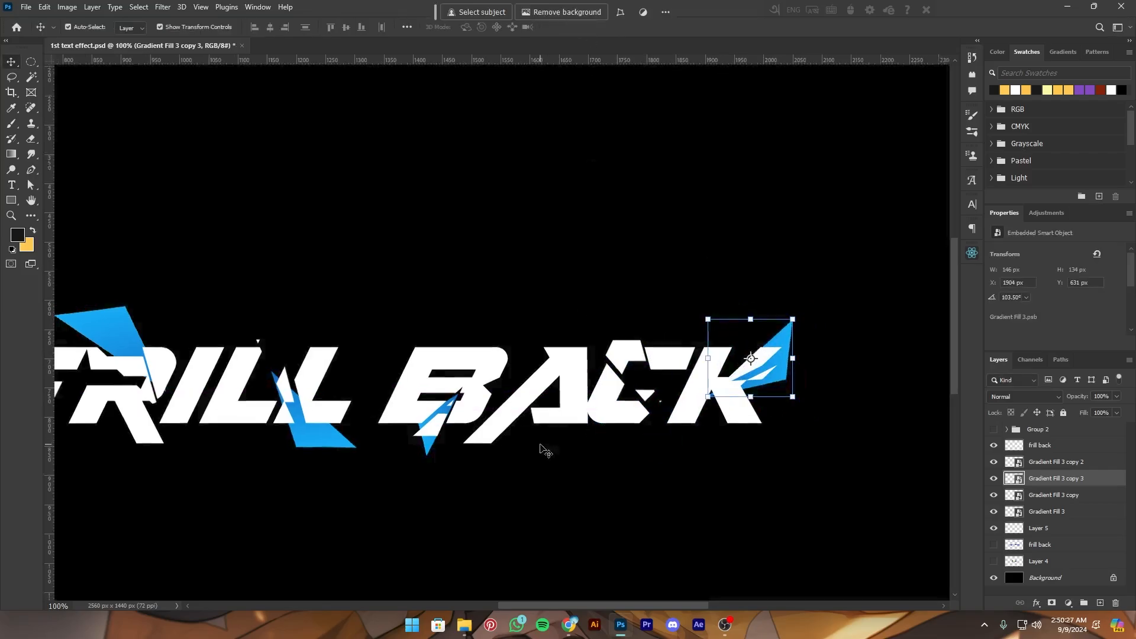
key("ctrl+minus")
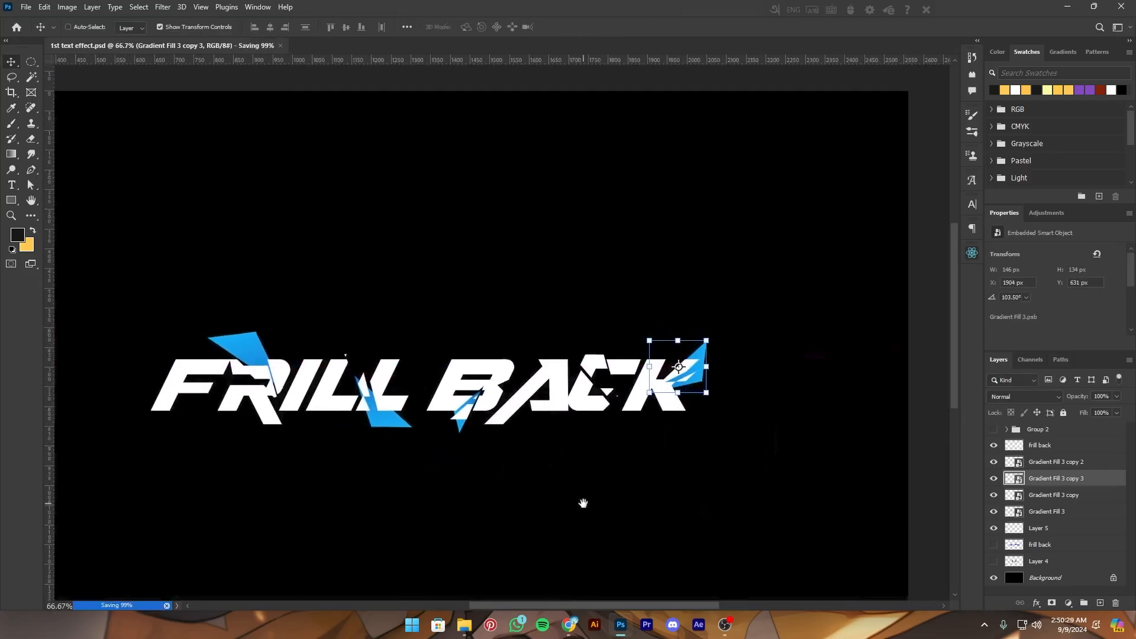
Duplicate the K's blue shard, scale the copy to 70.91%, rotate it to 1.21°, and place it behind the cut between A and C
key("ctrl+plus")
left_click_drag(787, 395, 667, 342)
left_click_drag(676, 398, 614, 410)
left_click_drag(665, 436, 651, 424)
left_click_drag(638, 415, 649, 430)
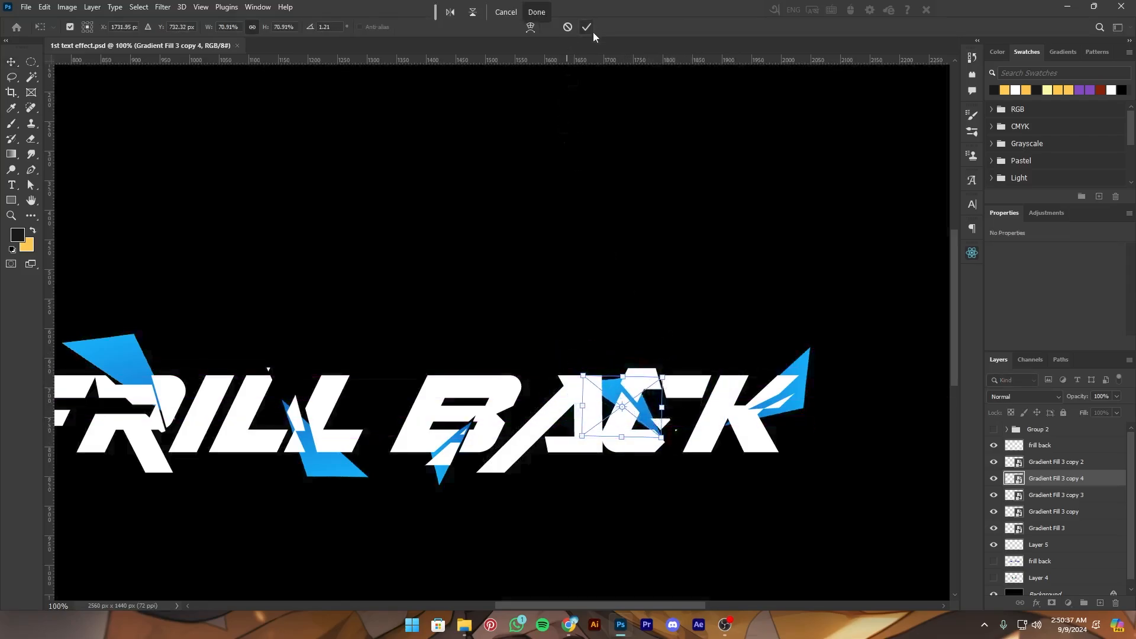
left_click(586, 27)
key("ctrl+minus")
key("ctrl+minus")
key("ctrl+minus")
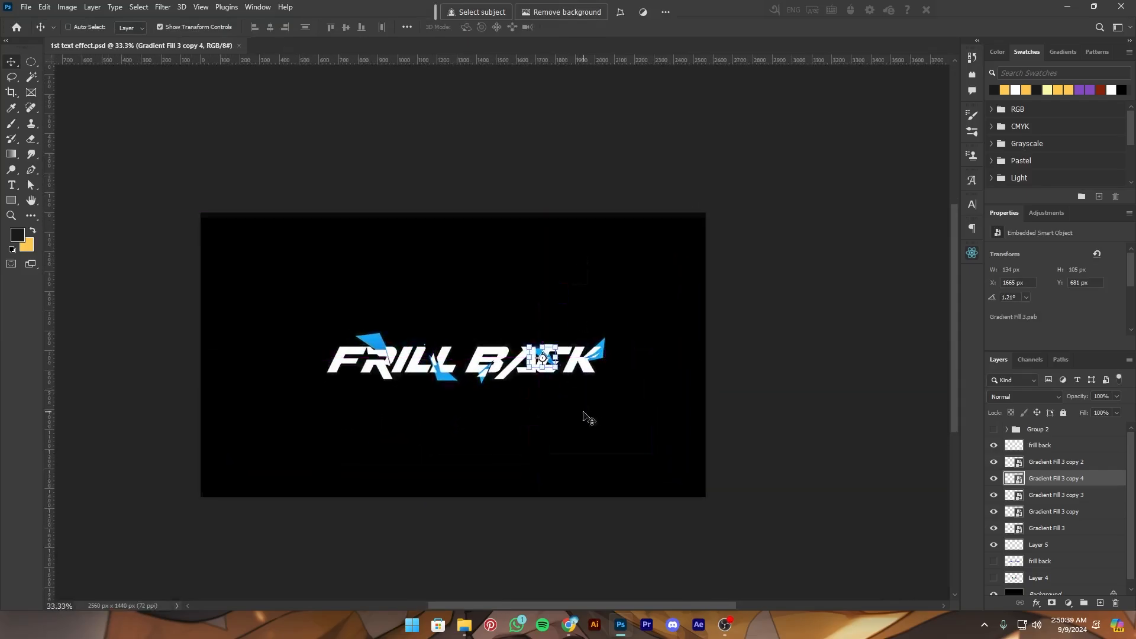
key("m")
key("ctrl+plus")
key("ctrl+plus")
left_click_drag(575, 485, 627, 482)
key("ctrl+minus")
key("ctrl+plus")
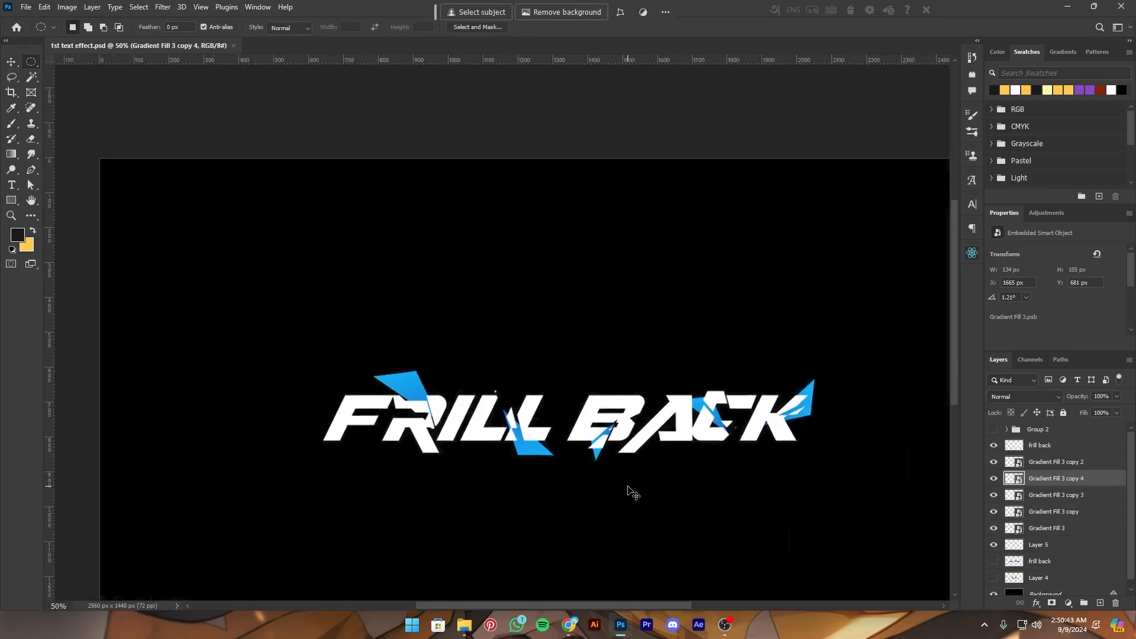
Merge all the blue shard layers, from Gradient Fill 3 to Gradient Fill 3 copy 2, into one layer and check it by toggling its visibility
key("v")
left_click(1042, 532)
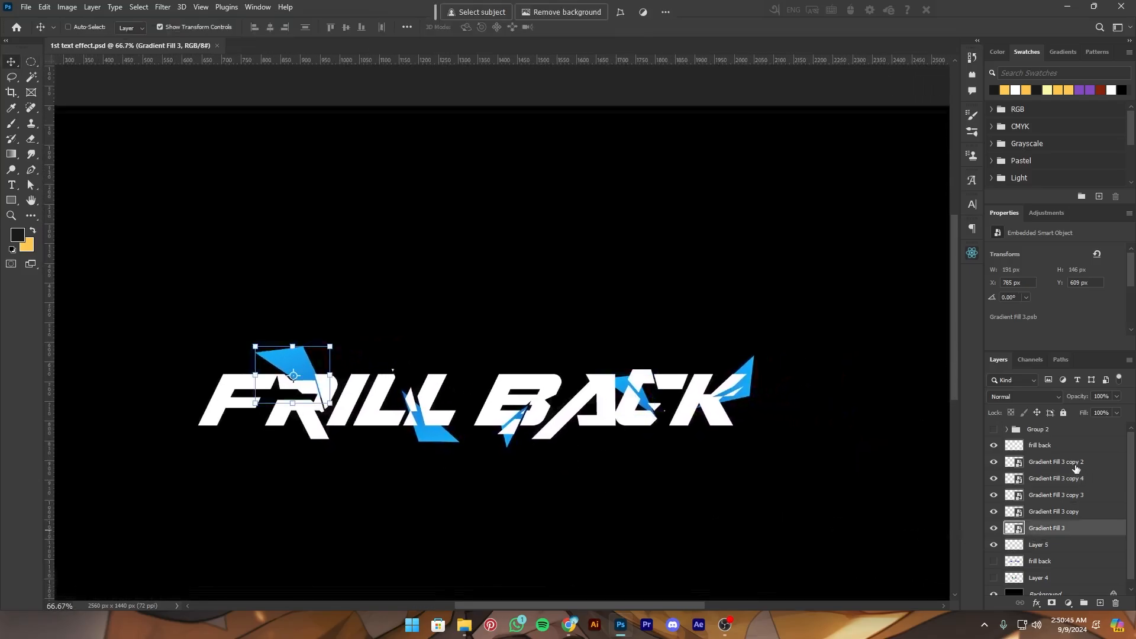
left_click(1075, 468, "shift")
right_click(1076, 469)
left_click(1003, 458)
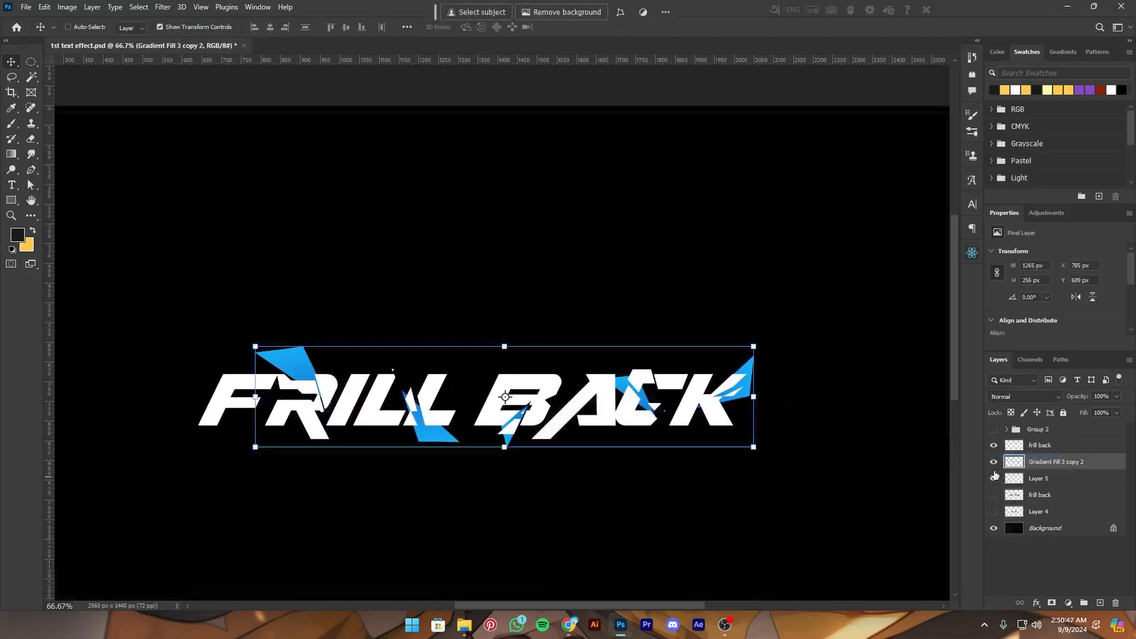
left_click(994, 461)
left_click(993, 461)
Remove Layer 5 with the original gold shard and save the document
left_click(1043, 486)
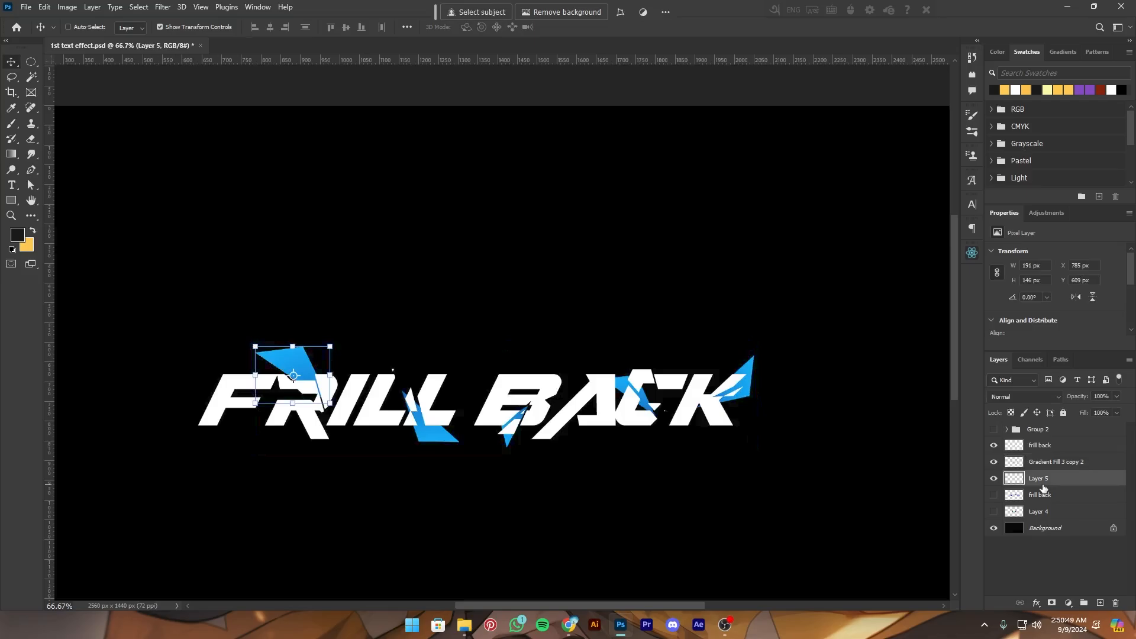
key("ctrl+e")
key("ctrl+s")
Fill the visible FRILL BACK lettering with a silver linear gradient running vertically at -90.00°, and save
left_click(1049, 466)
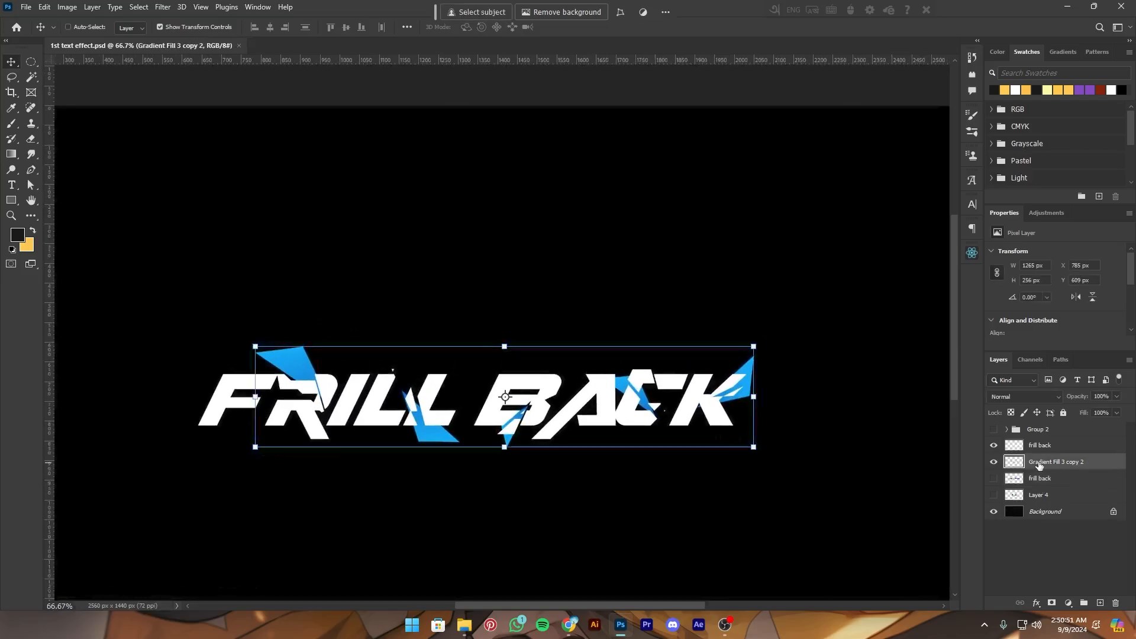
left_click(1050, 453)
left_click(1022, 453, "ctrl")
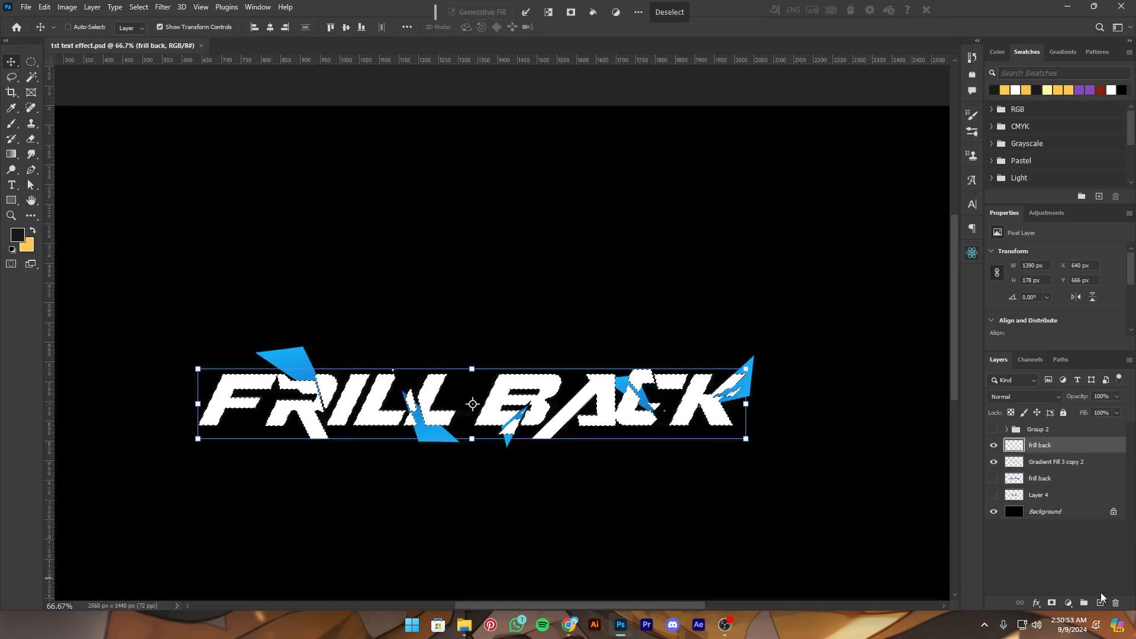
key("g")
left_click_drag(657, 380, 658, 422)
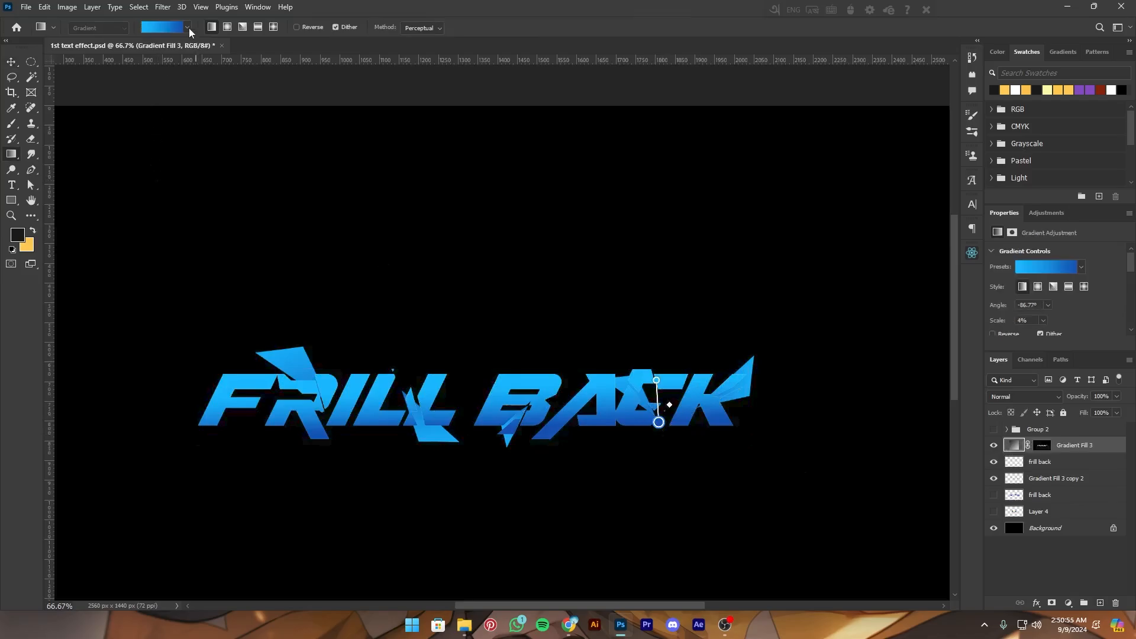
left_click(188, 28)
left_click(133, 51)
left_click(631, 477)
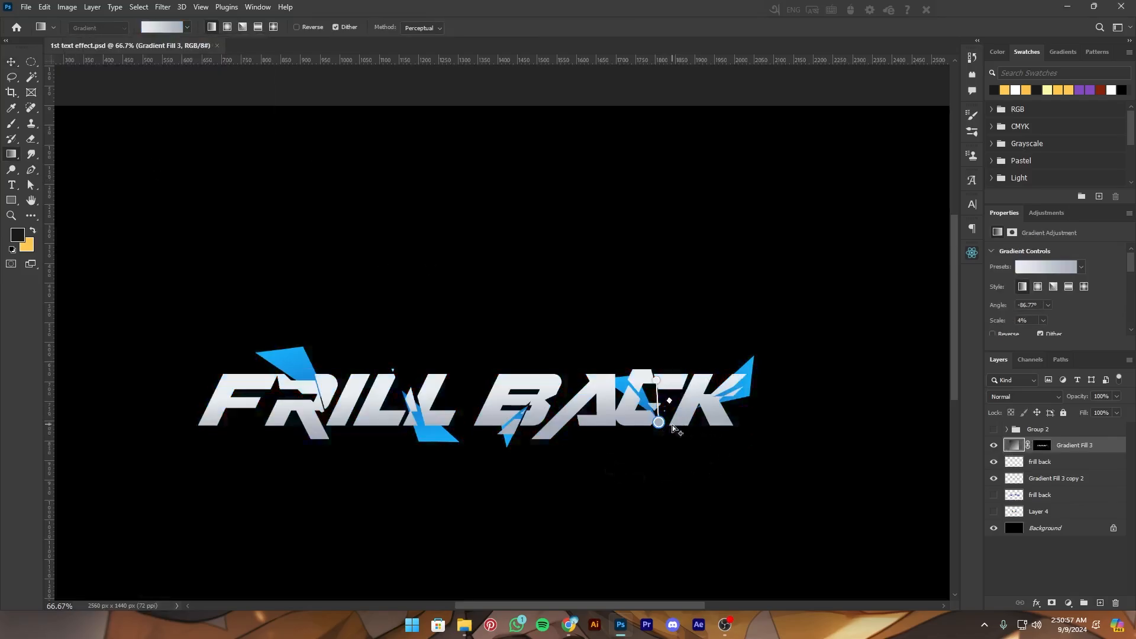
left_click_drag(658, 422, 658, 433)
key("ctrl+minus")
key("ctrl+s")
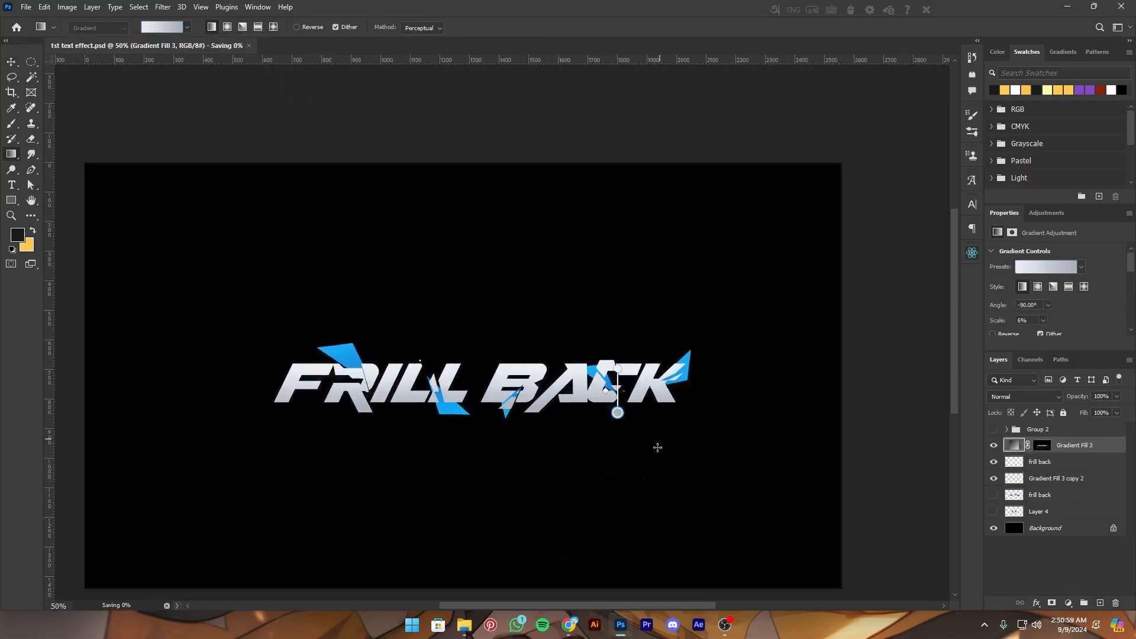
Place the image 1332932.png from the Downloads folder into the document above the lettering's gradient fill
left_click_drag(638, 544, 608, 491)
key("ctrl+plus")
left_click_drag(514, 456, 562, 494)
left_click(465, 628)
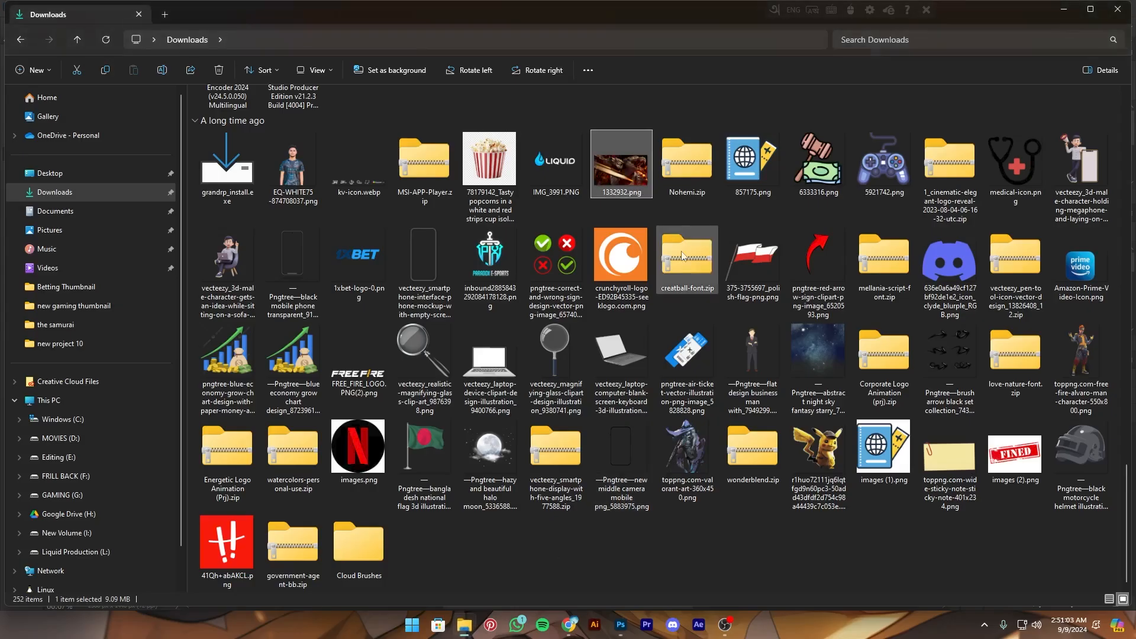
left_click_drag(615, 632, 501, 367)
left_click(586, 27)
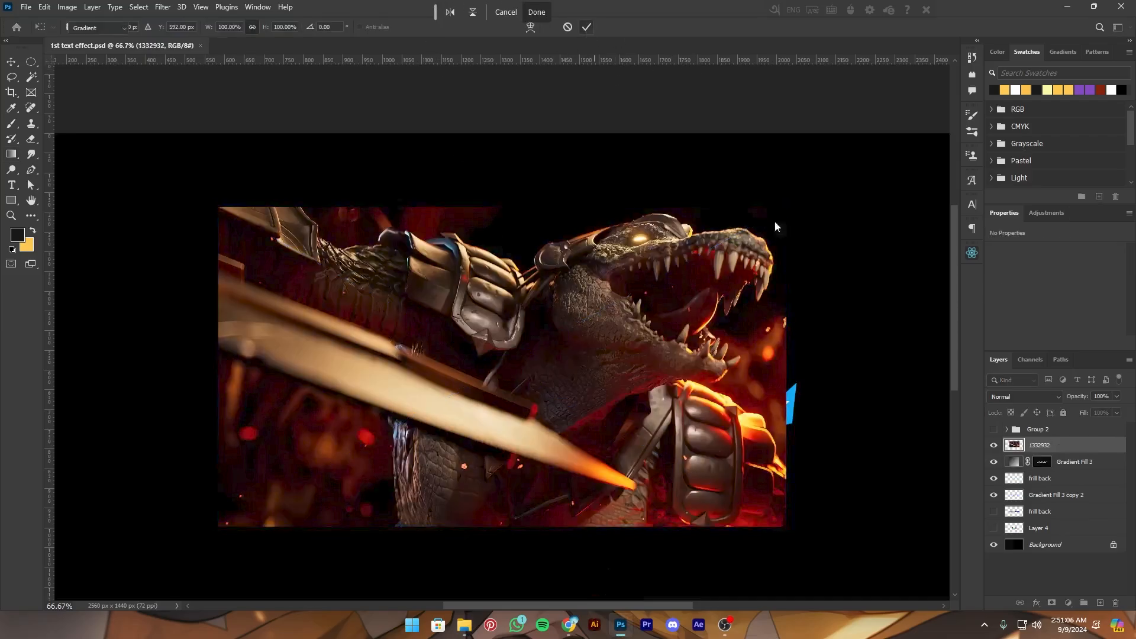
Clip the placed image to the lettering's gradient fill and set its blend mode to Overlay
left_click(1066, 451, "alt")
left_click(1035, 398)
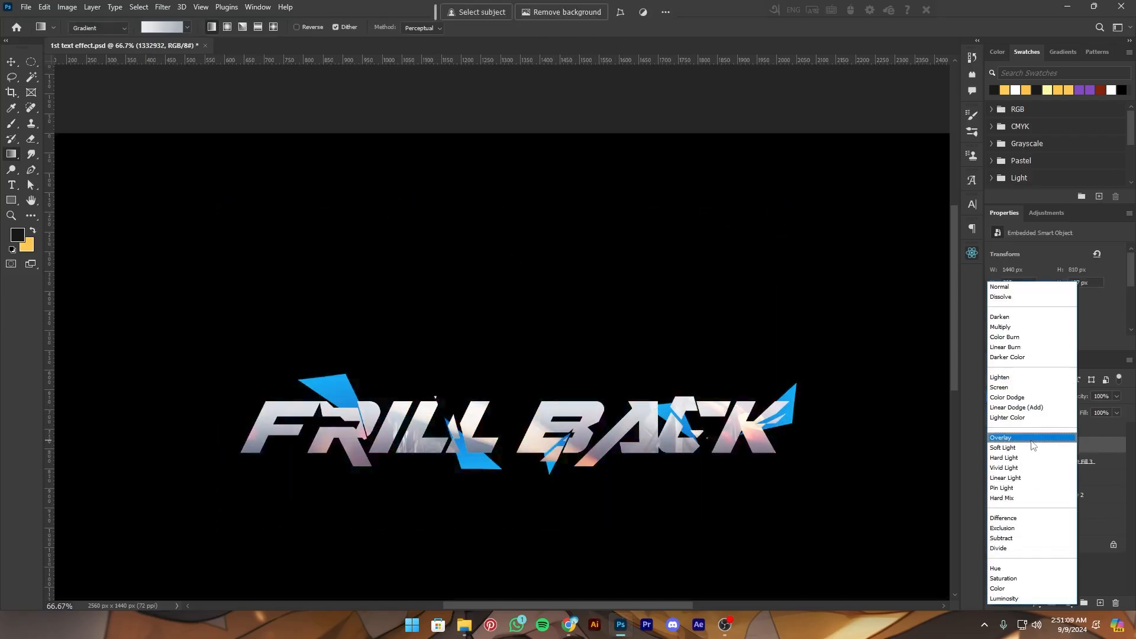
left_click(1032, 438)
key("ctrl+minus")
Apply a Black & White adjustment with the Default preset to the clipped image
left_click(67, 6)
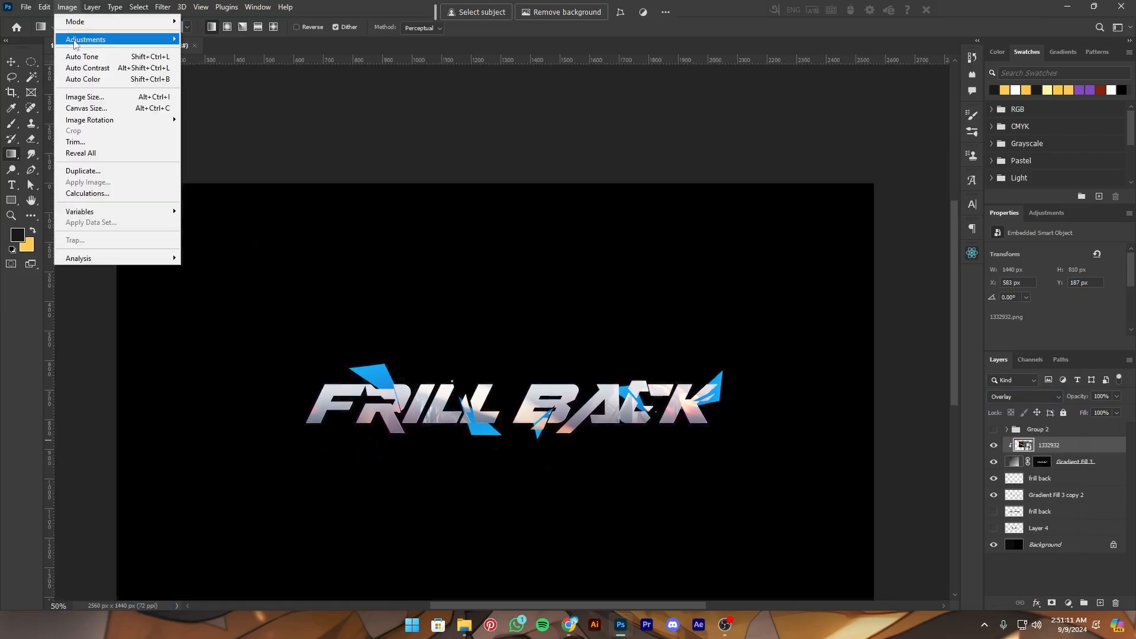
mouse_move(75, 41)
left_click(296, 124)
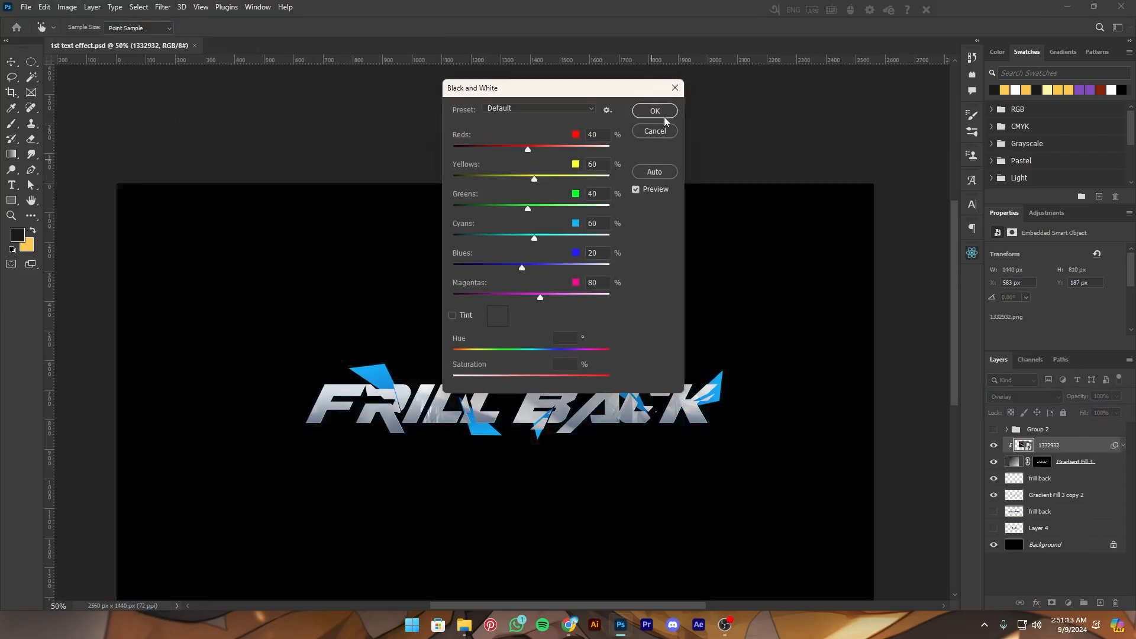
left_click(656, 110)
key("ctrl+plus")
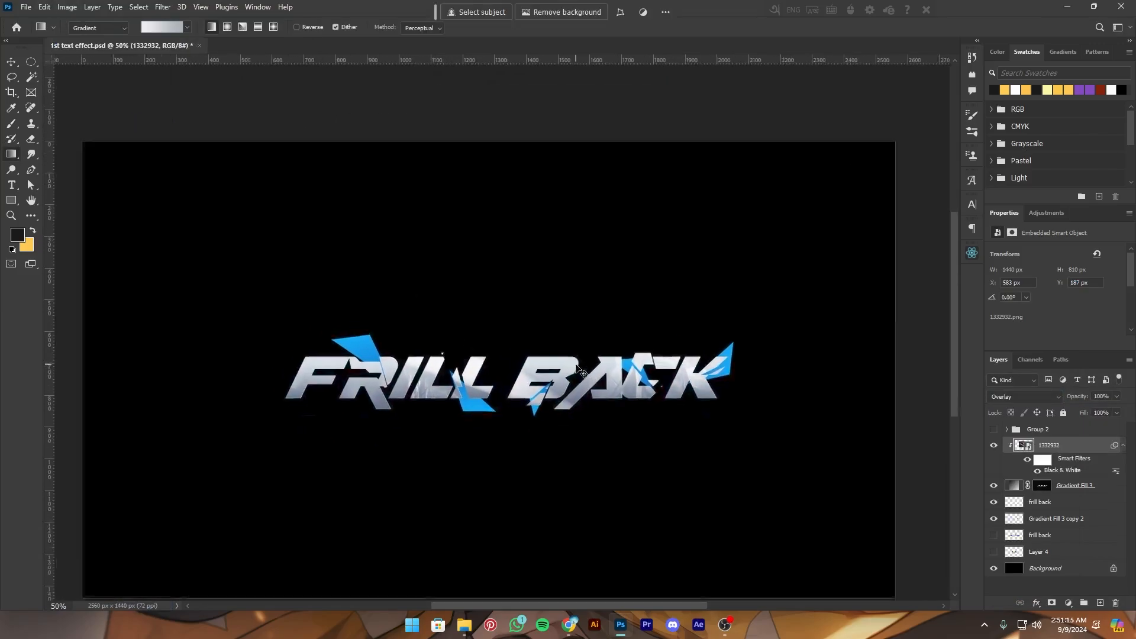
key("v")
key("ctrl+minus")
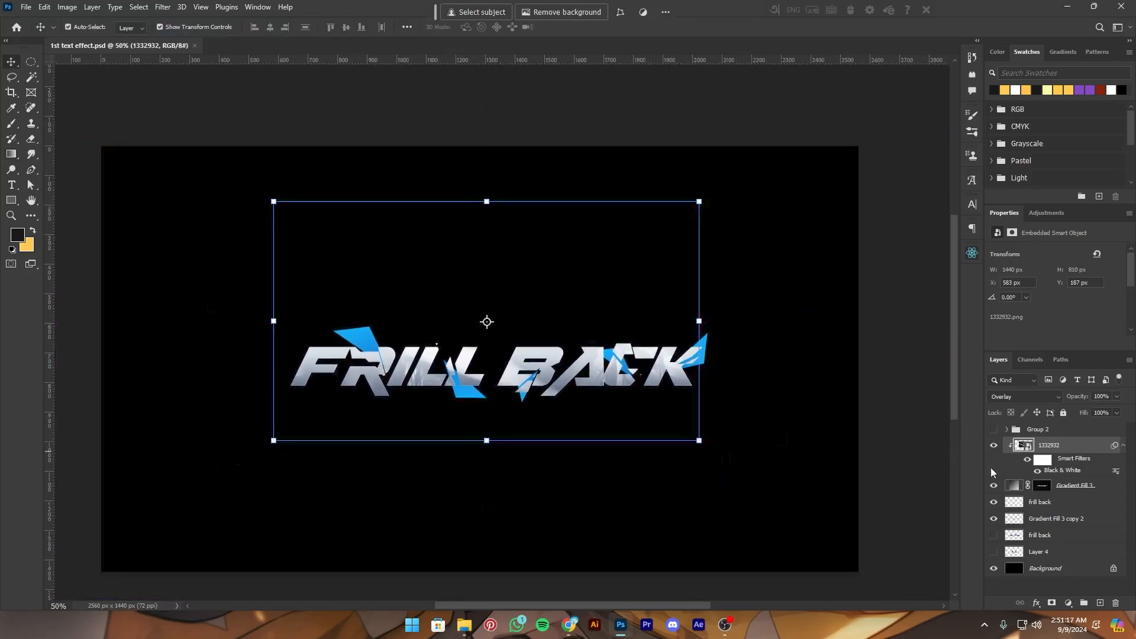
key("ctrl+plus")
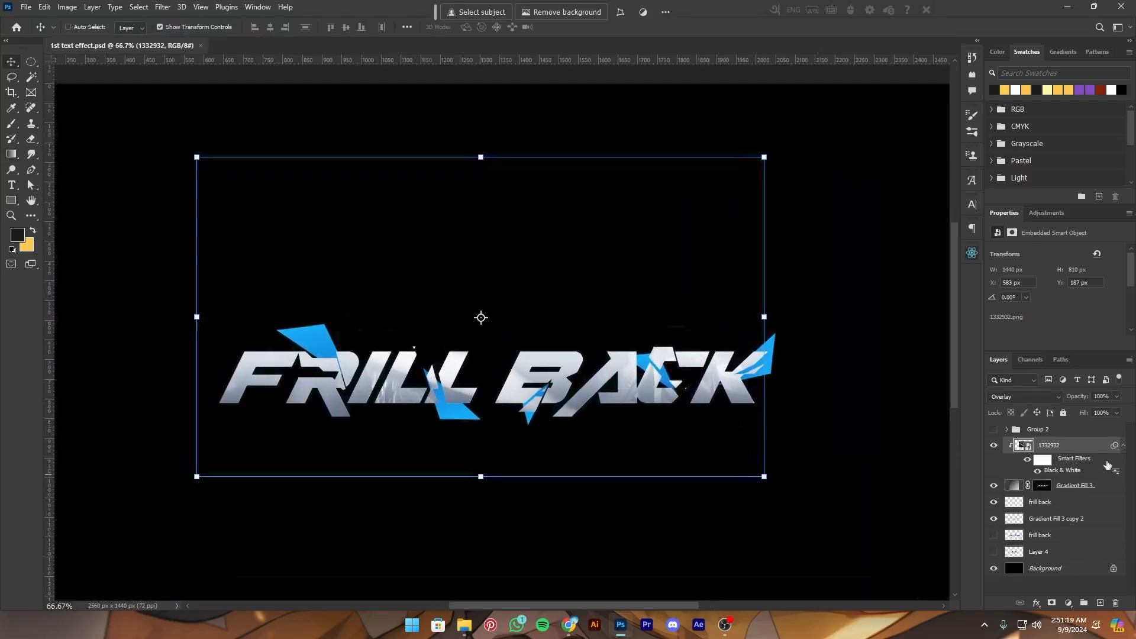
Try to group the lettering's gradient fill with the frill back layer directly beneath it
left_click(1100, 485)
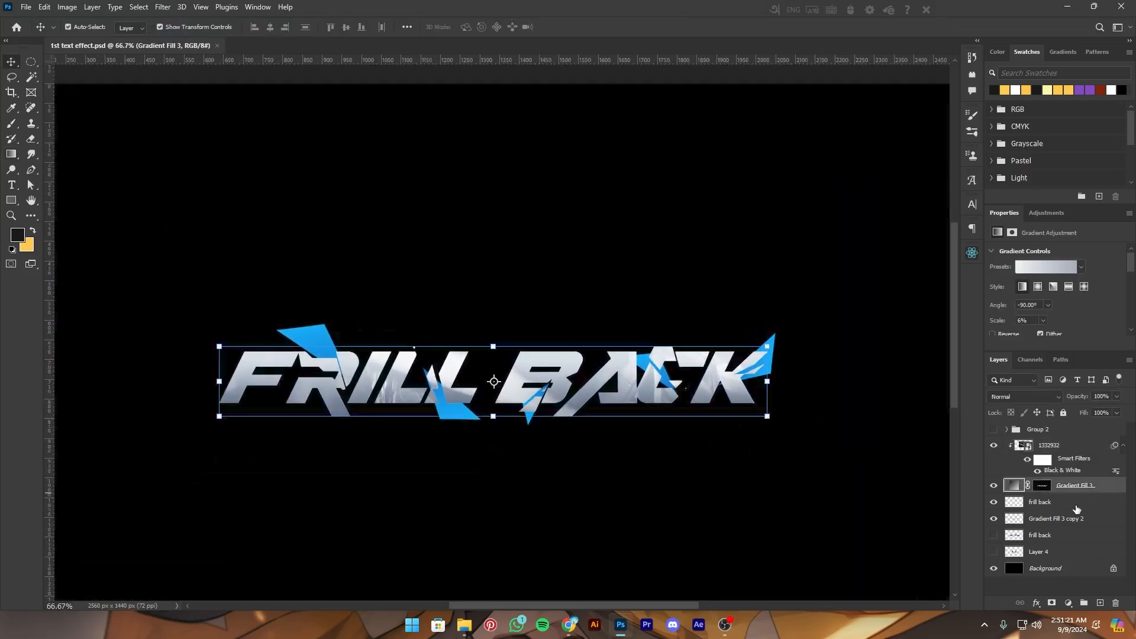
left_click(1076, 508, "shift")
key("ctrl+g")
key("ctrl+z")
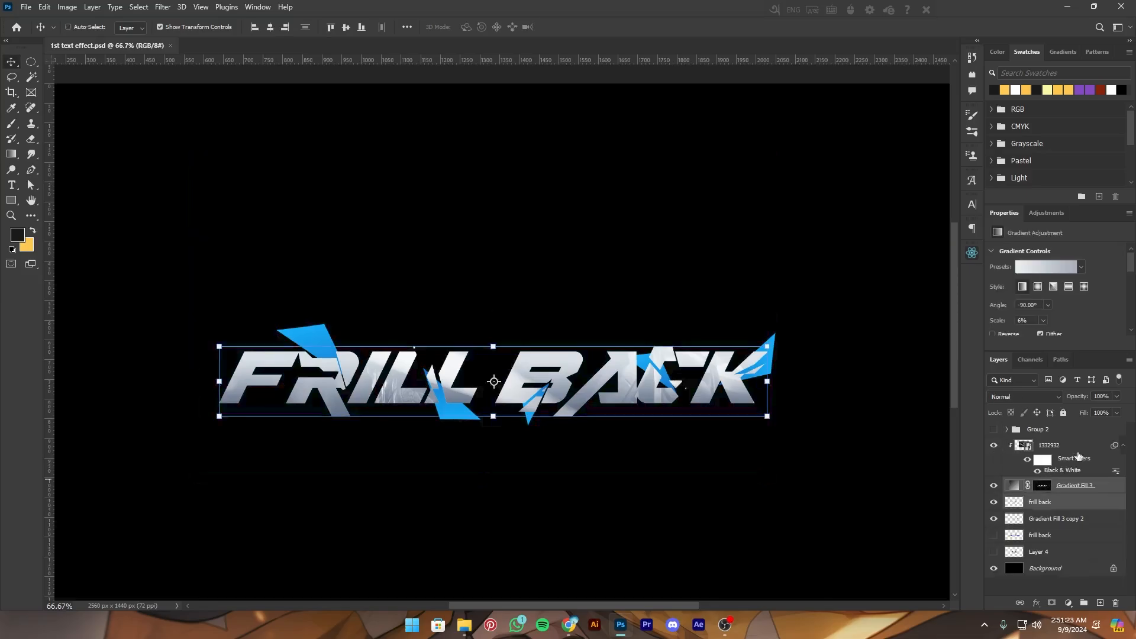
Release the 1332932 image's clipping mask and group the lettering's gradient fill with the frill back layer beneath it
left_click(1078, 456)
left_click(1093, 488)
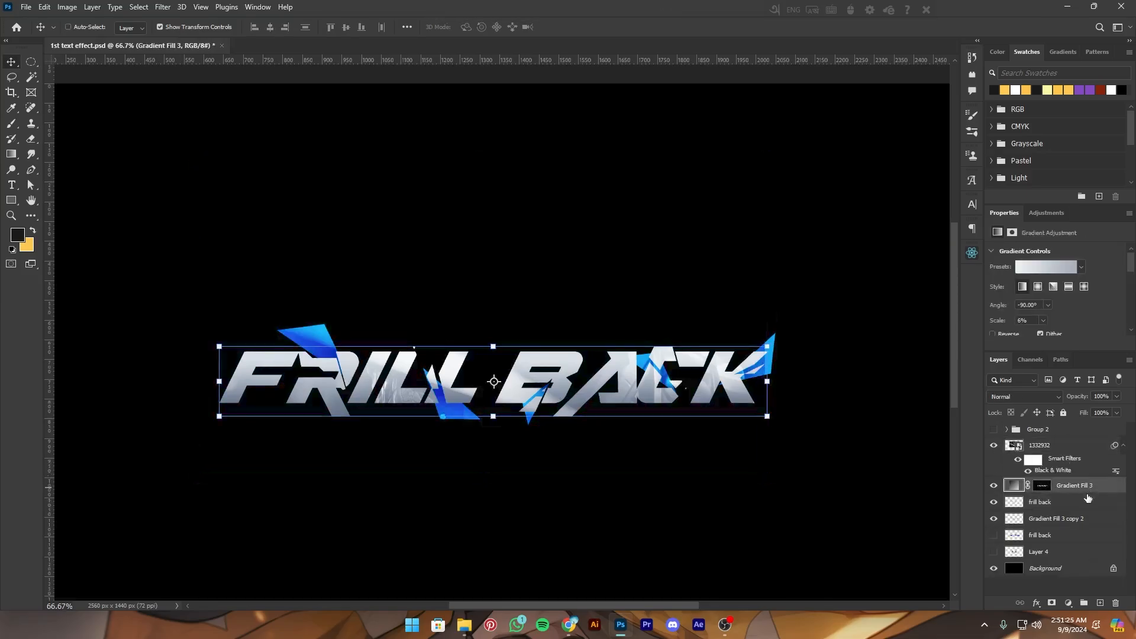
left_click(1064, 510, "shift")
key("ctrl+g")
Add a layer mask to the 1332932 image layer and switch to the Brush tool for painting on it
left_click(1056, 456)
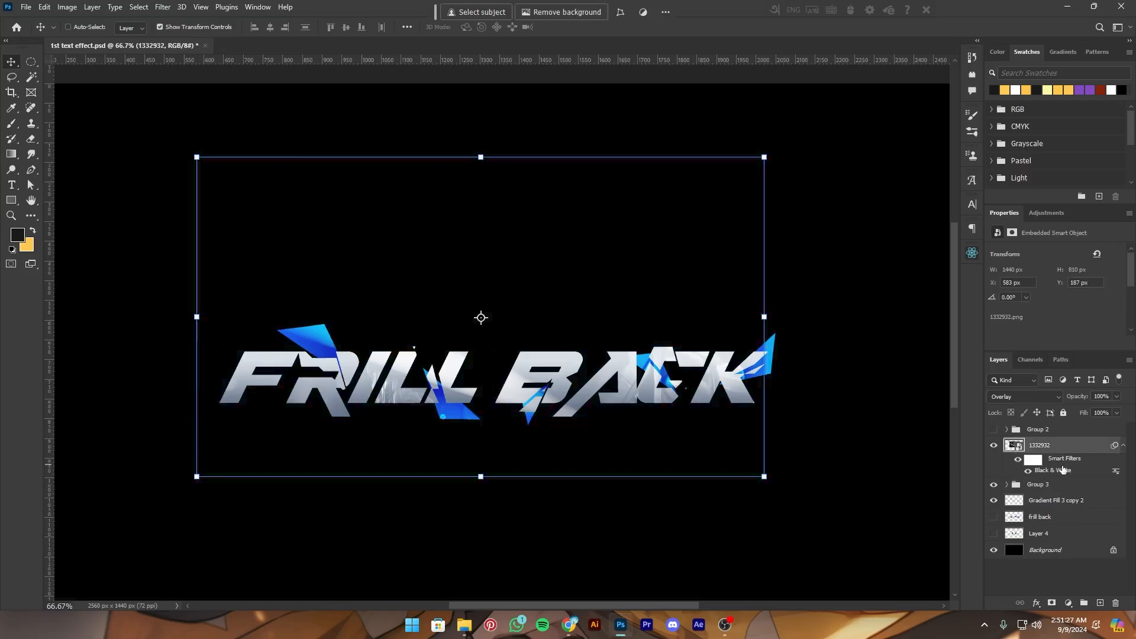
key("ctrl+minus")
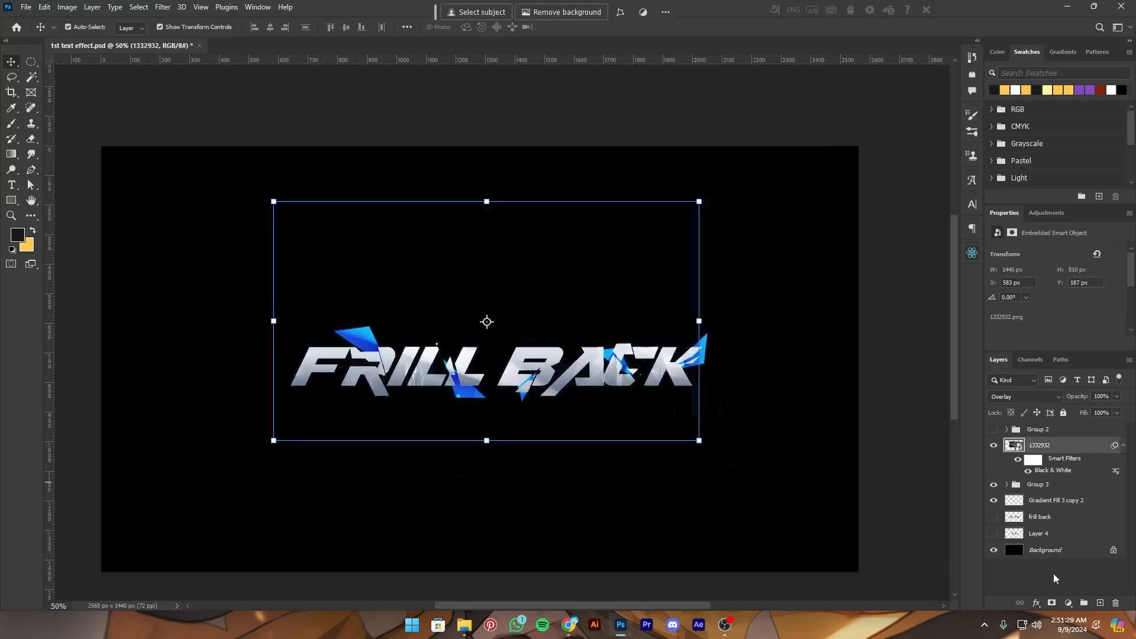
left_click(1051, 602)
key("b")
key("ctrl+plus")
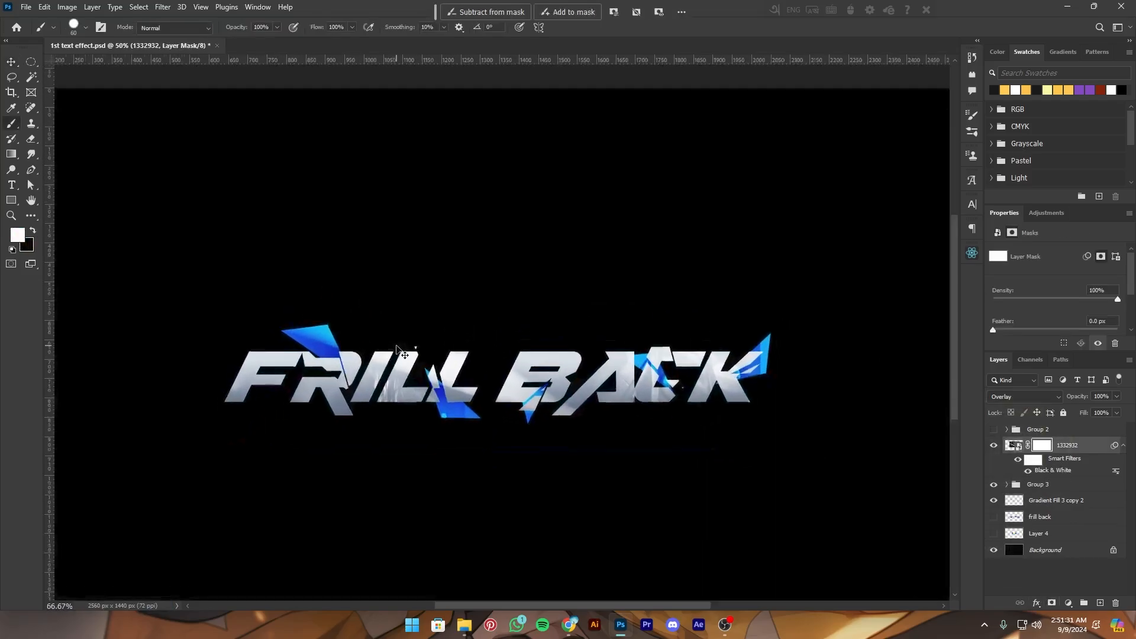
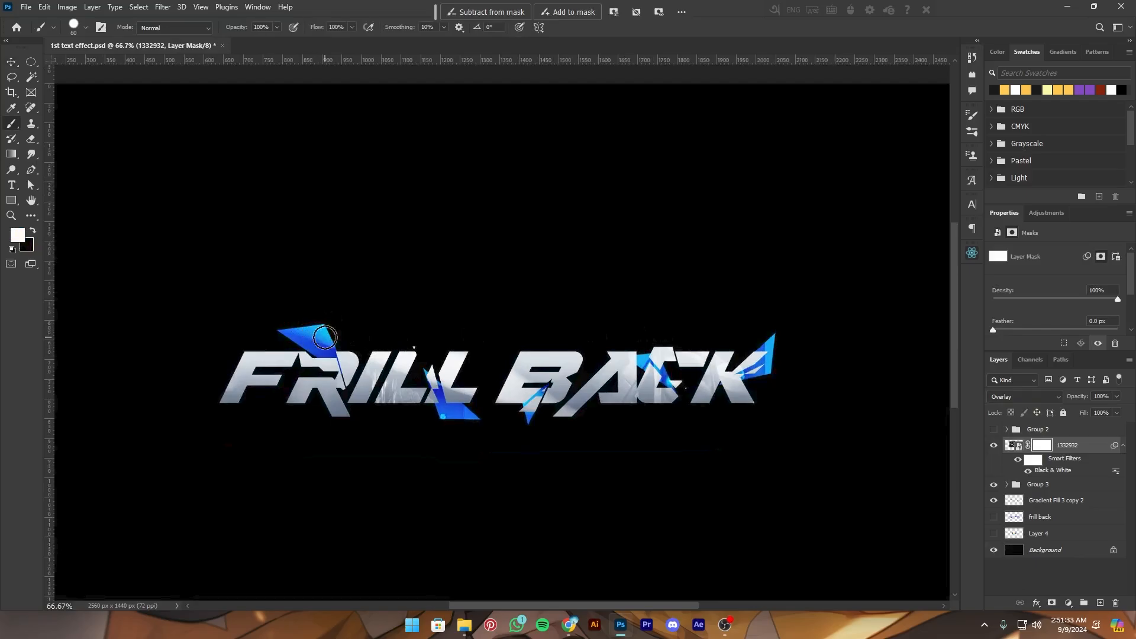
Paint on the image's mask with a 175 px brush, hiding the image over the FRILL shards and restoring part over the R's shard
key("bracketright")
key("bracketright")
key("bracketright")
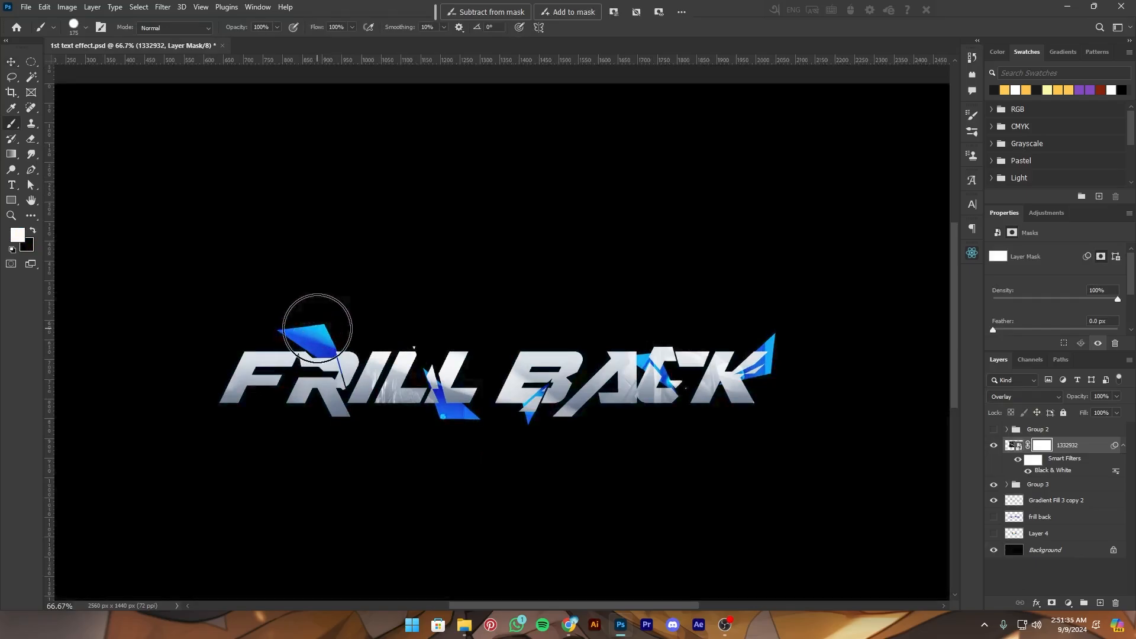
key("x")
left_click(317, 329)
left_click_drag(464, 406, 463, 423)
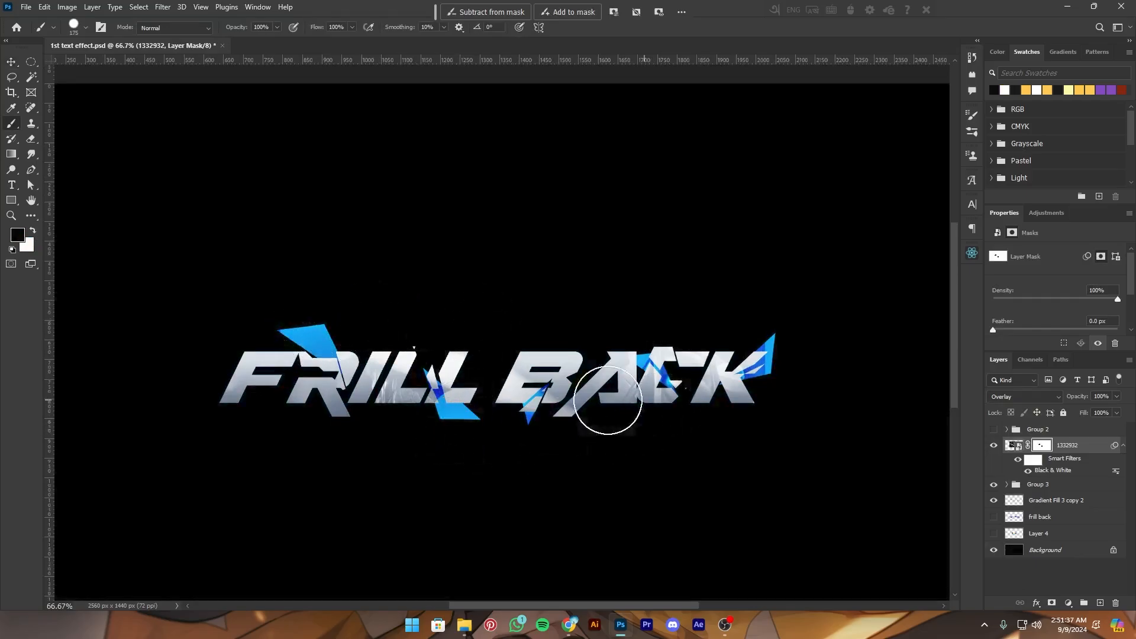
key("x")
left_click(317, 340)
key("x")
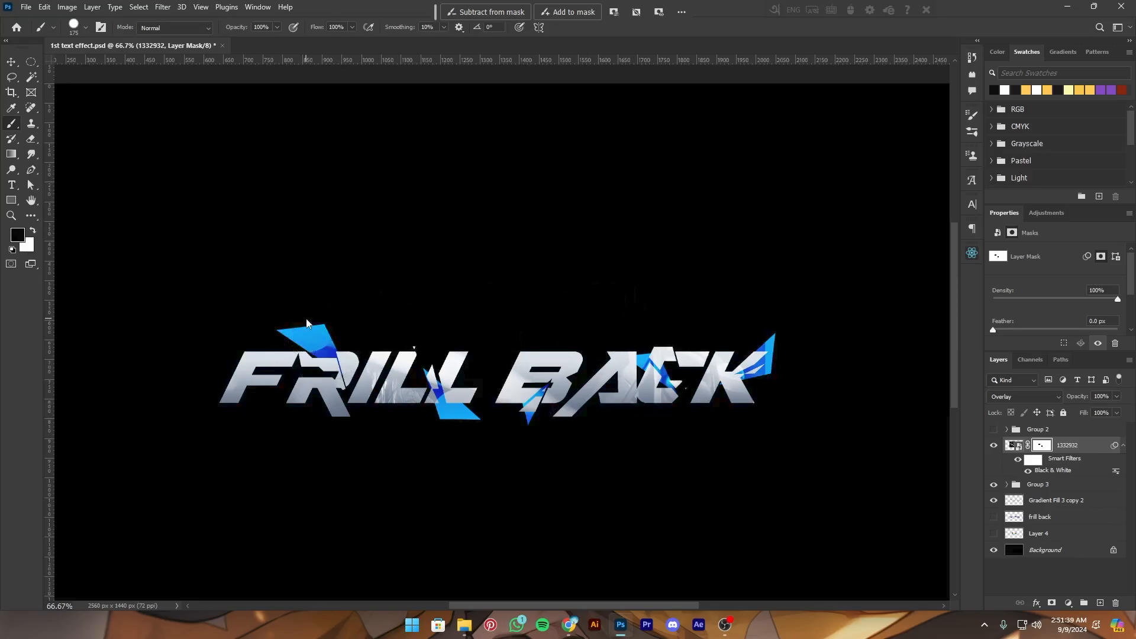
Switch to a Soft Round brush with 0% hardness and refine the image's mask over the shard above the R
right_click(409, 350)
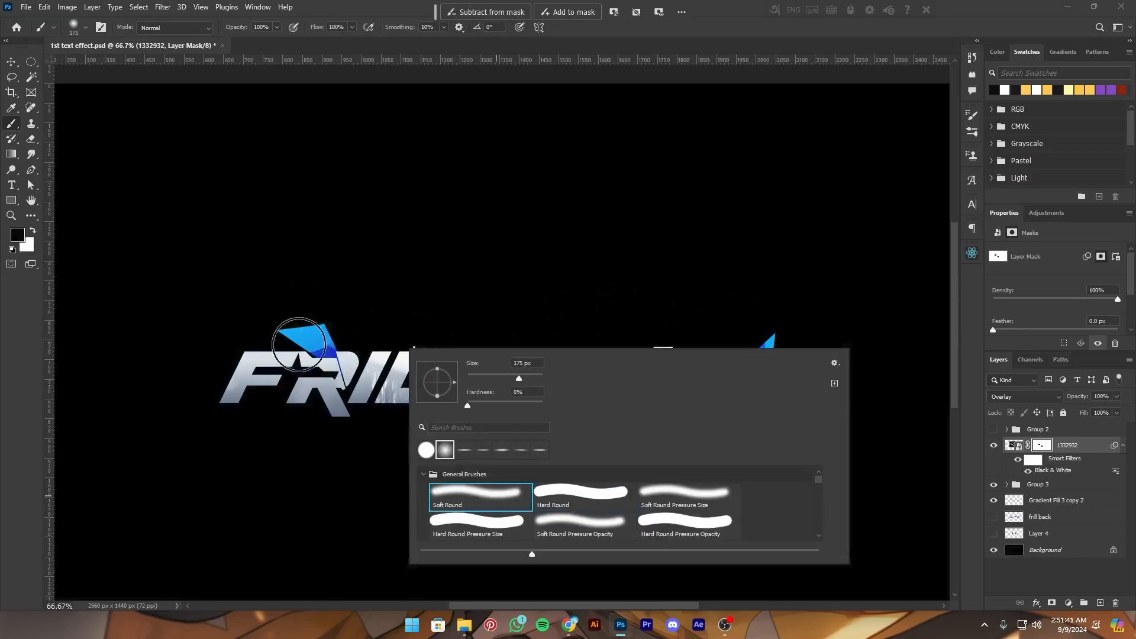
left_click(338, 345)
key("x")
left_click_drag(314, 325, 330, 337)
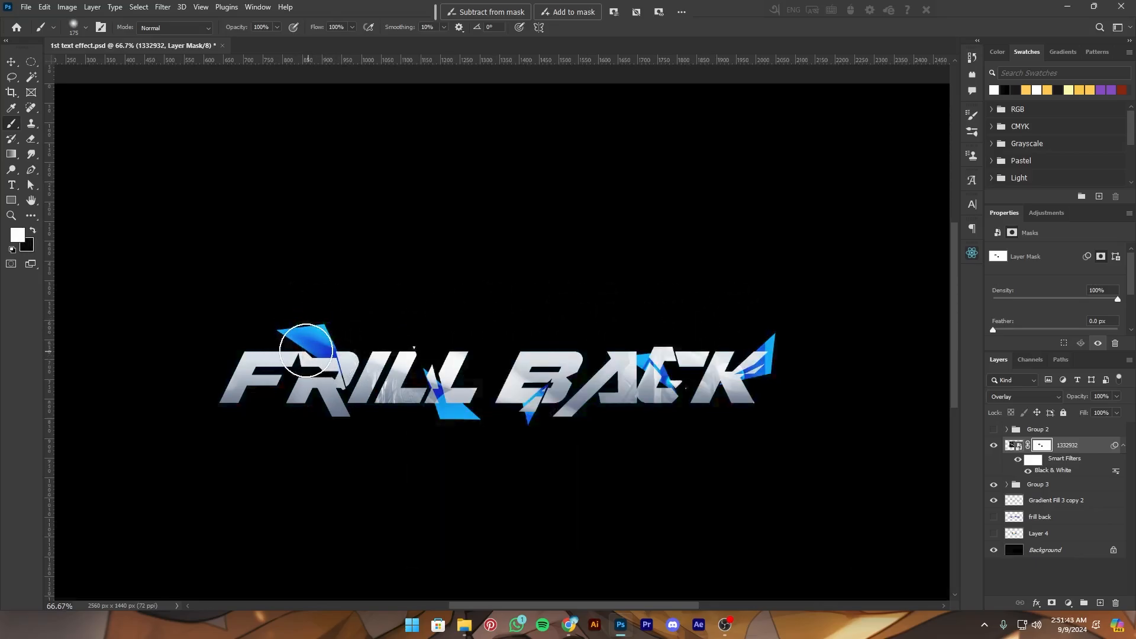
key("x")
key("x")
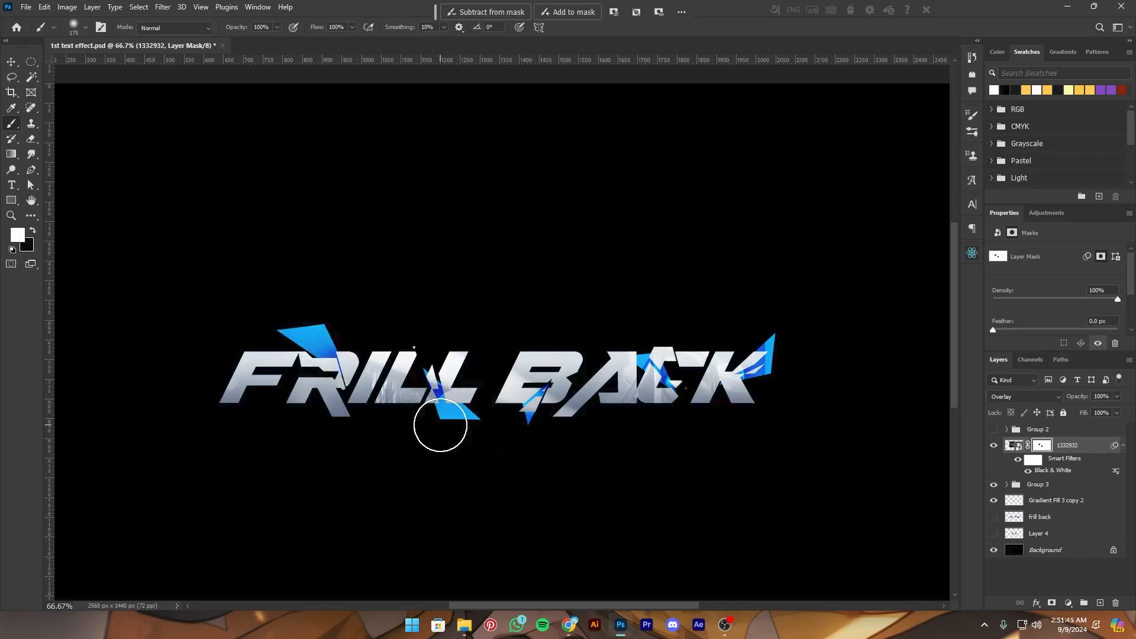
Paint white on the image's mask over the shard below FRILL and black near the shard beneath the B
left_click_drag(438, 423, 444, 406)
key("x")
left_click_drag(553, 412, 572, 396)
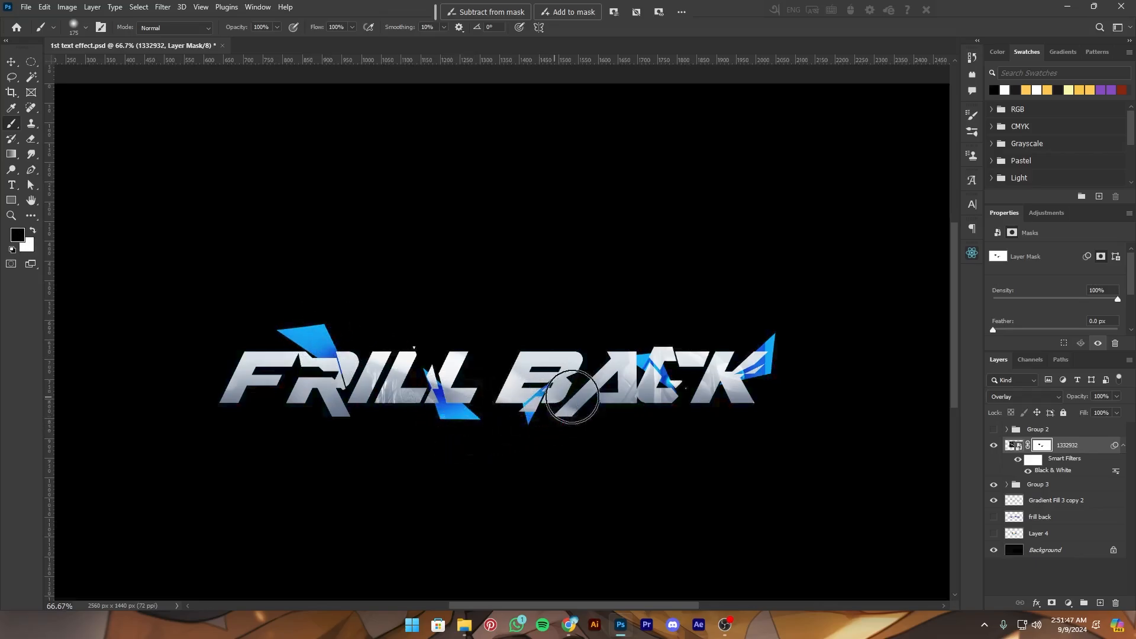
key("x")
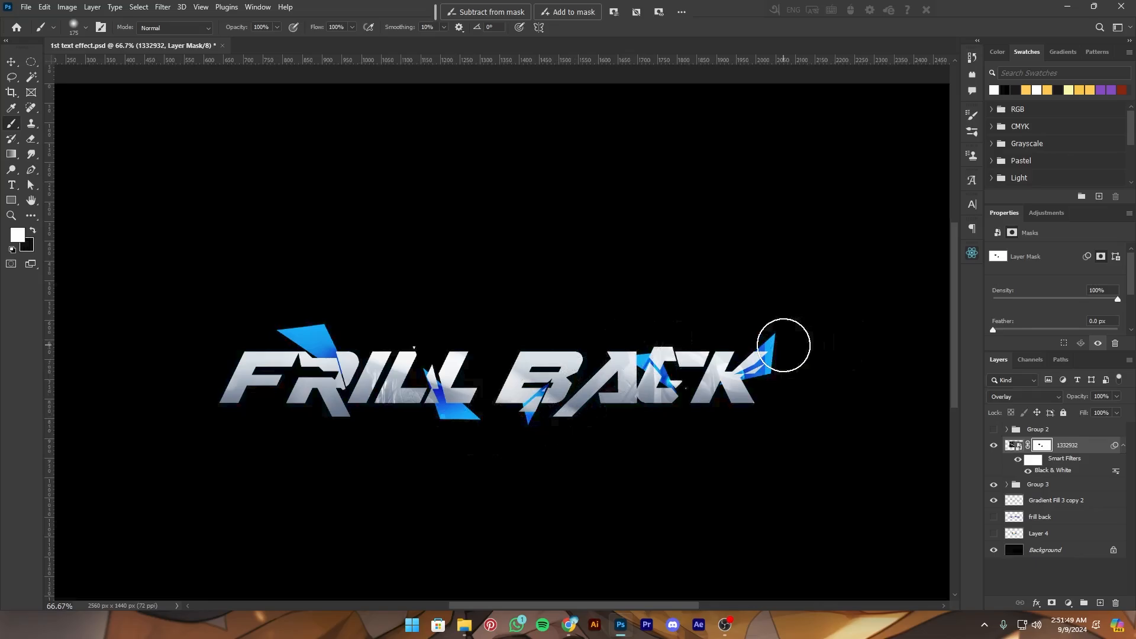
key("x")
Check the whole lettering at reduced size and save the document
key("ctrl+minus")
key("ctrl+minus")
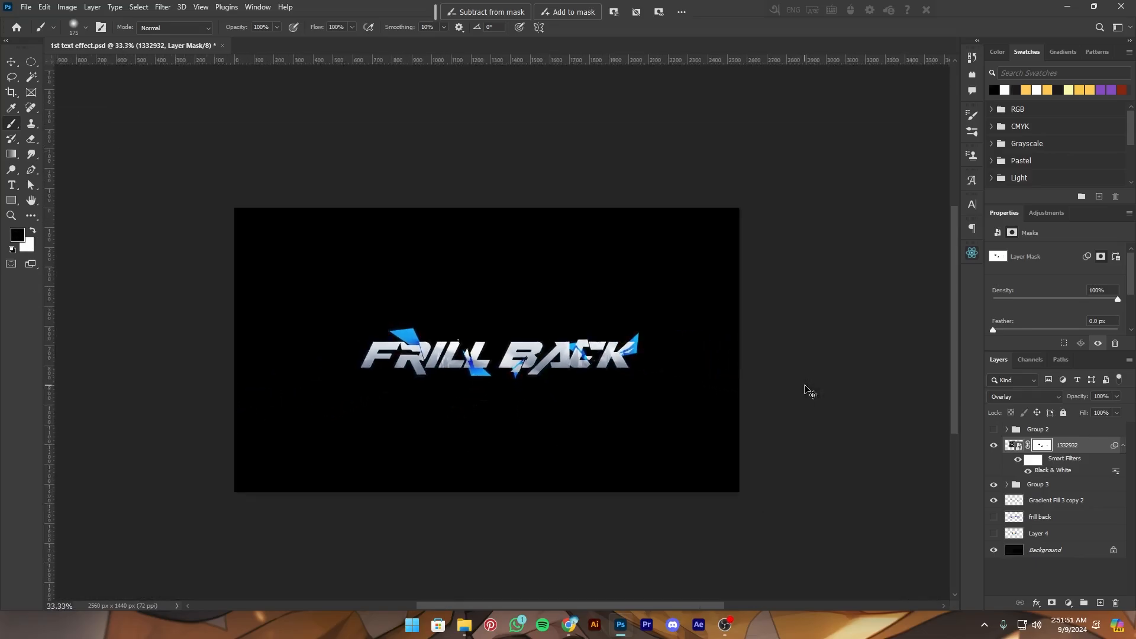
key("ctrl+plus")
key("x")
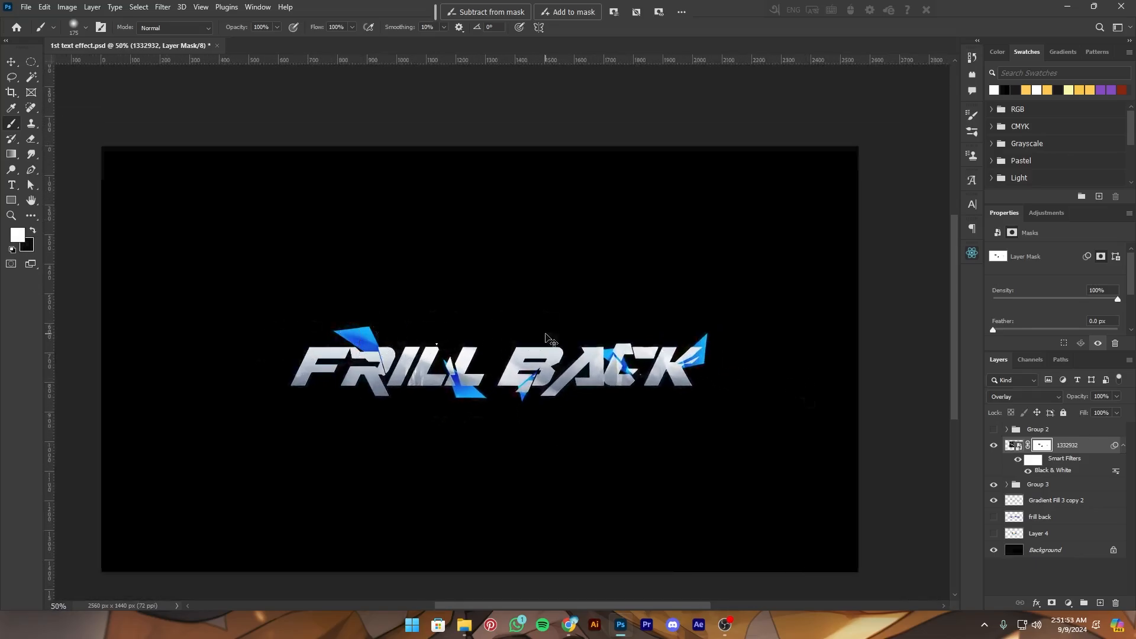
key("ctrl+minus")
key("ctrl+plus")
key("ctrl+s")
left_click_drag(562, 418, 579, 441)
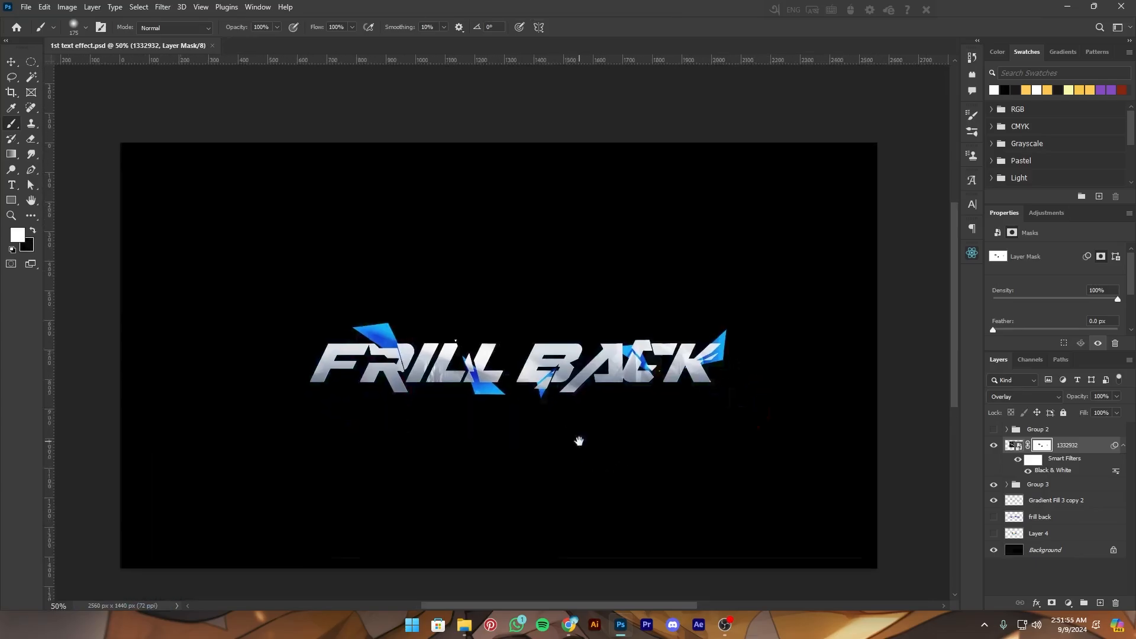
Try to merge the unclipped 1332932 image with Group 3, and undo the merge
key("ctrl+plus")
key("v")
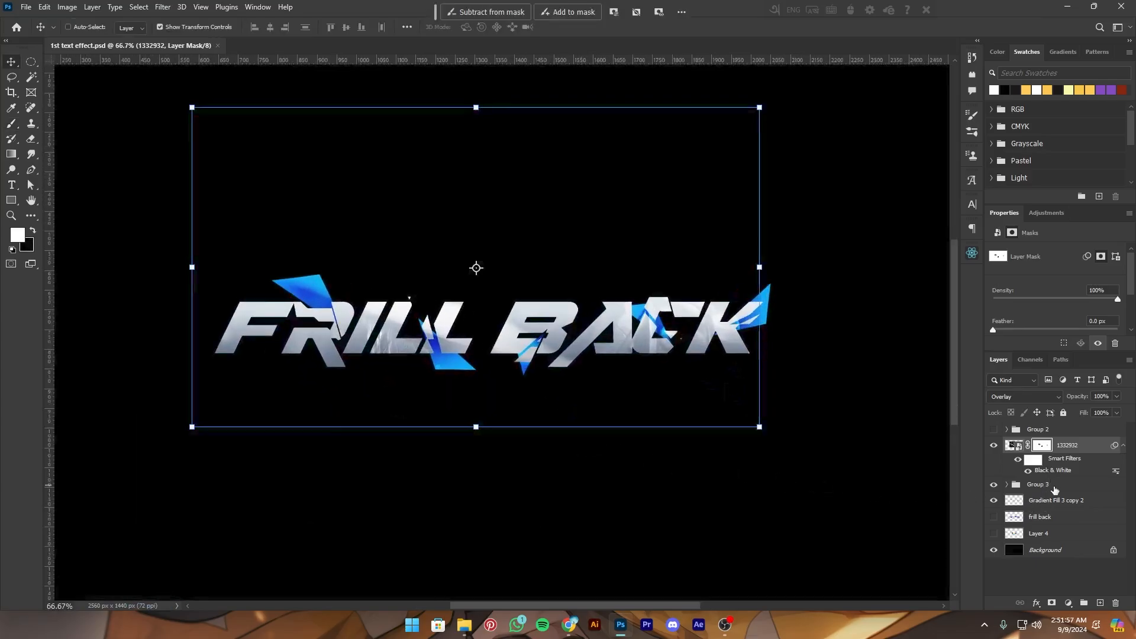
right_click(1054, 485)
left_click(976, 480)
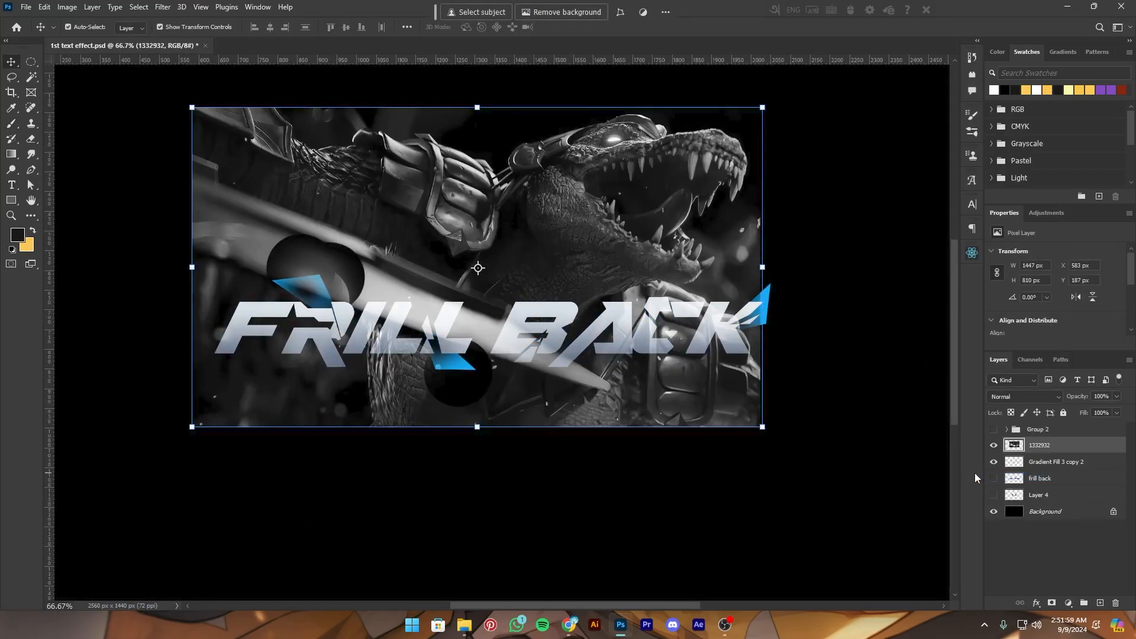
key("ctrl+z")
Clip the 1332932 image to Group 3 and merge the two into one layer
left_click(1067, 448)
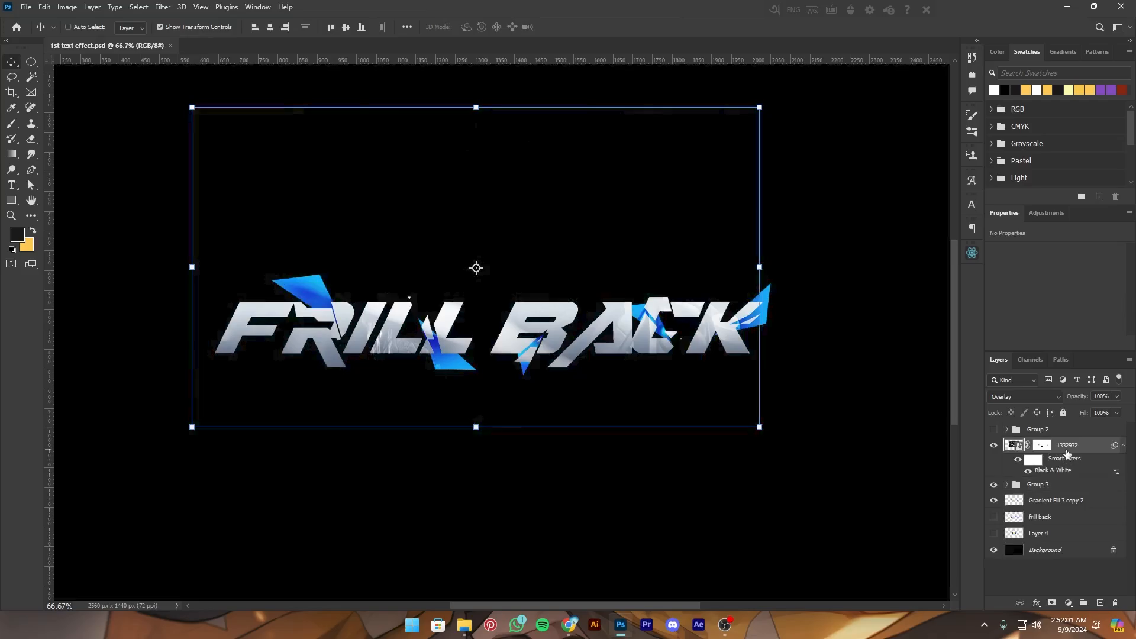
left_click(1059, 486, "shift")
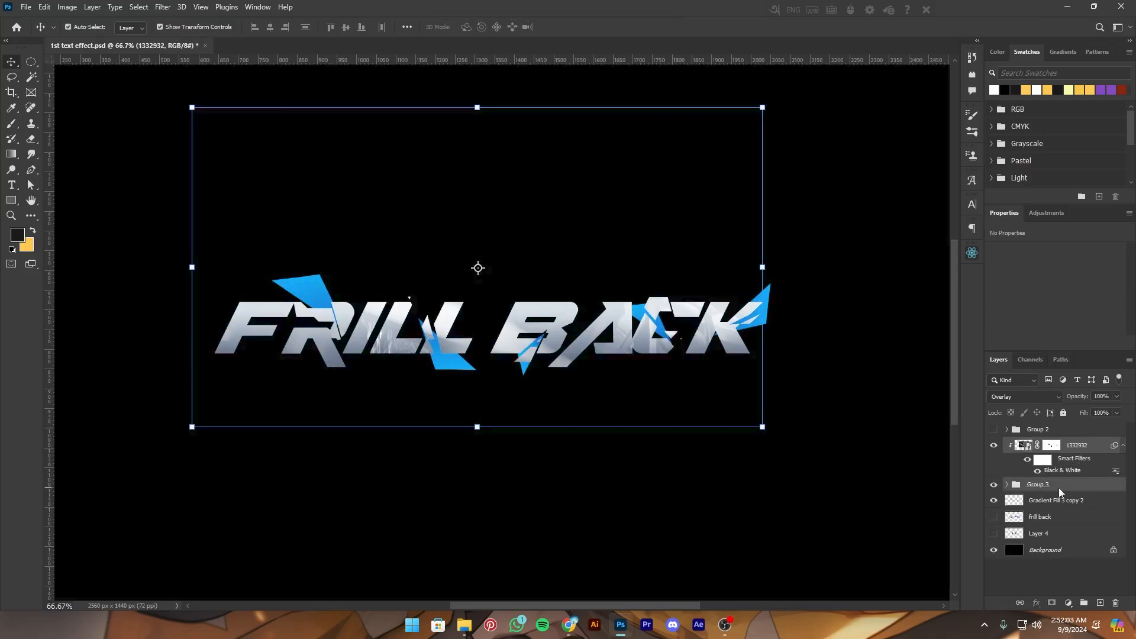
right_click(1059, 487)
left_click(1018, 477)
key("ctrl+minus")
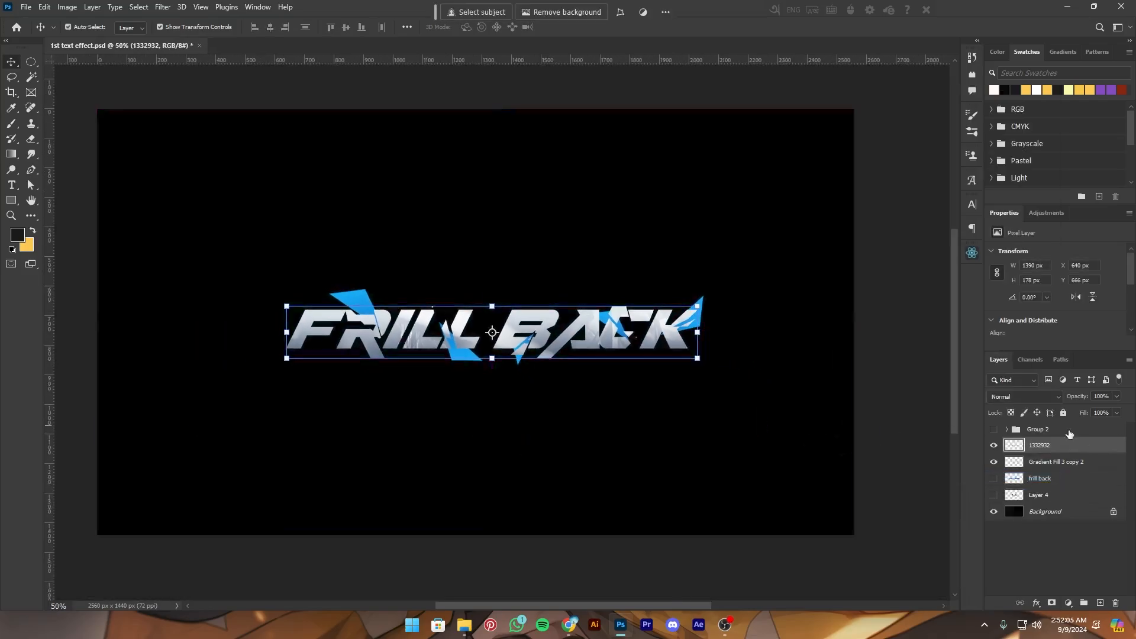
Load the merged lettering as a selection, toggle the visibility of Gradient Fill 3 copy 2, and undo back to before the merge
left_click(1019, 450, "ctrl")
key("ctrl+plus")
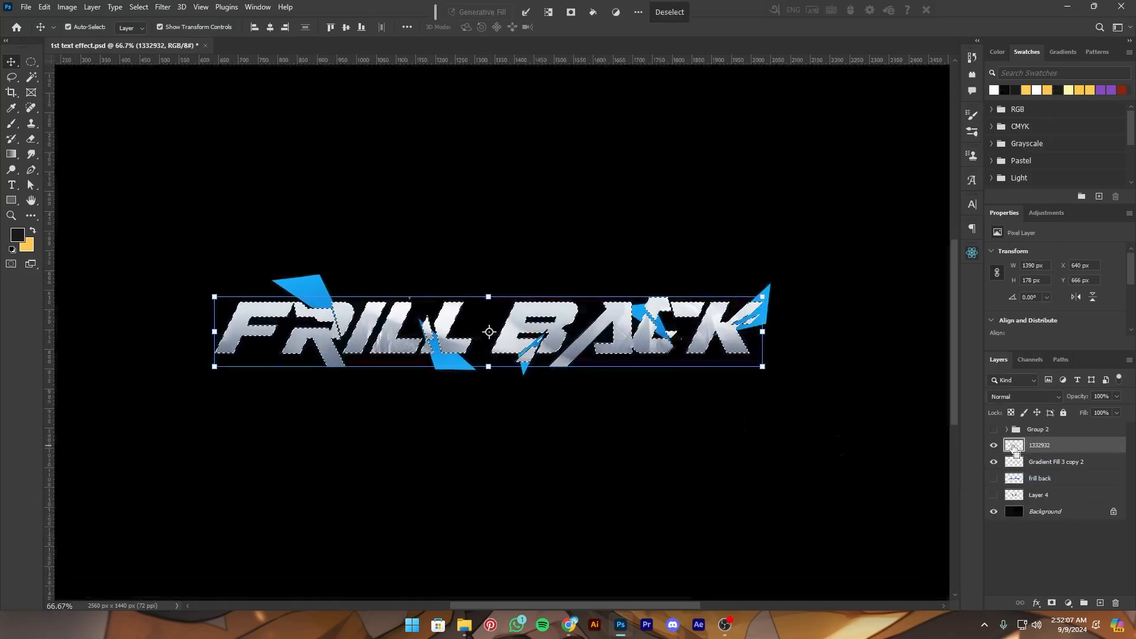
left_click(1063, 464)
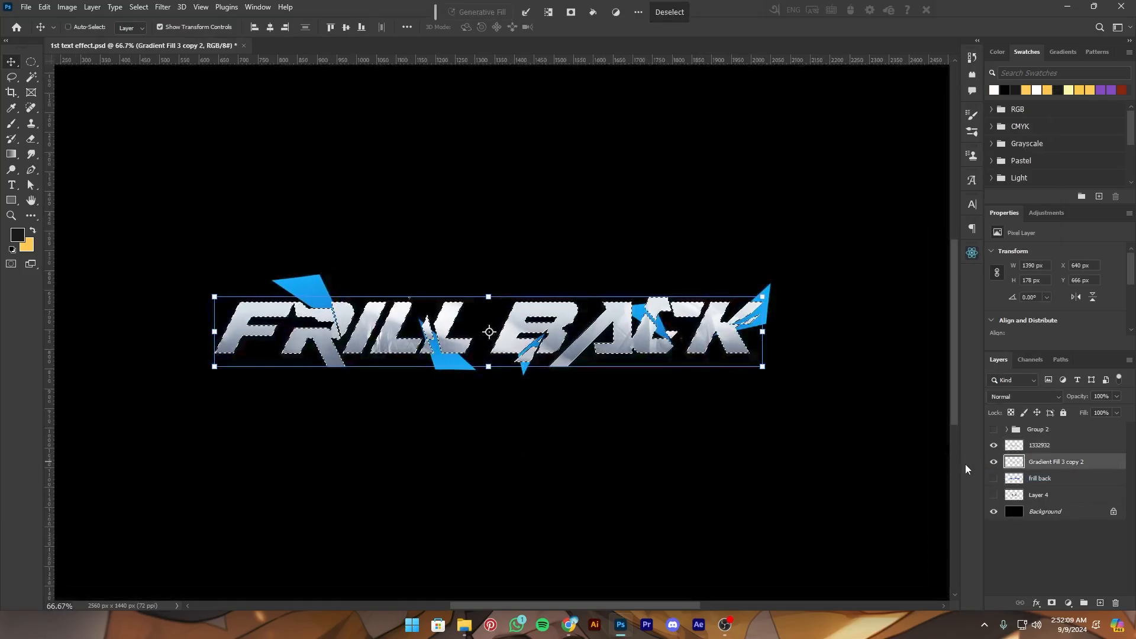
left_click(993, 465)
left_click(995, 465)
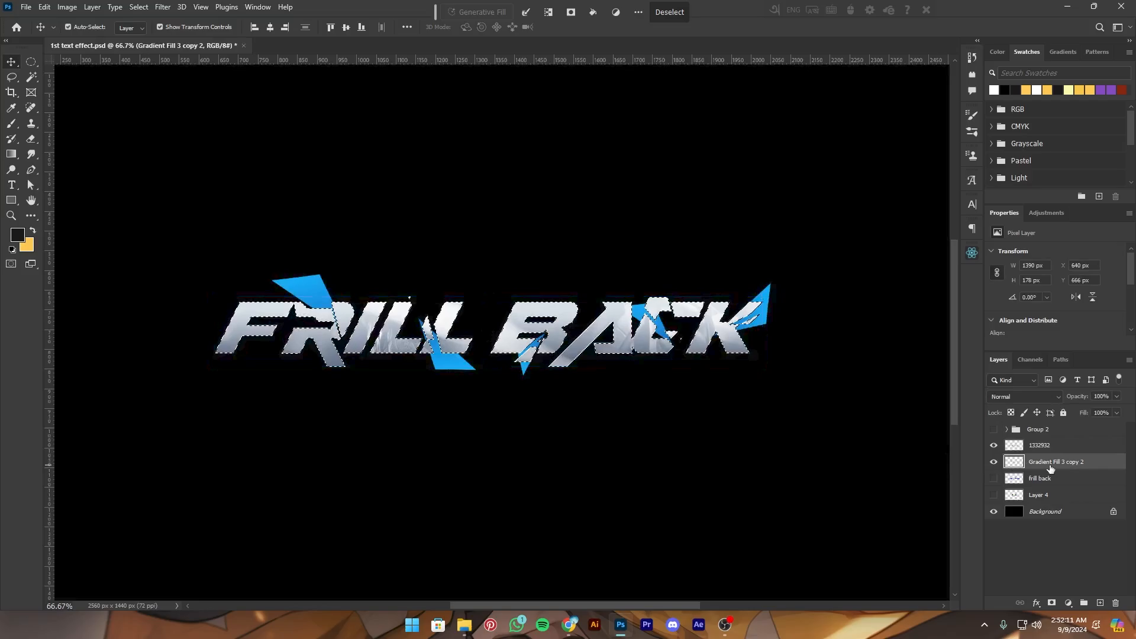
key("ctrl+z")
key("ctrl+z")
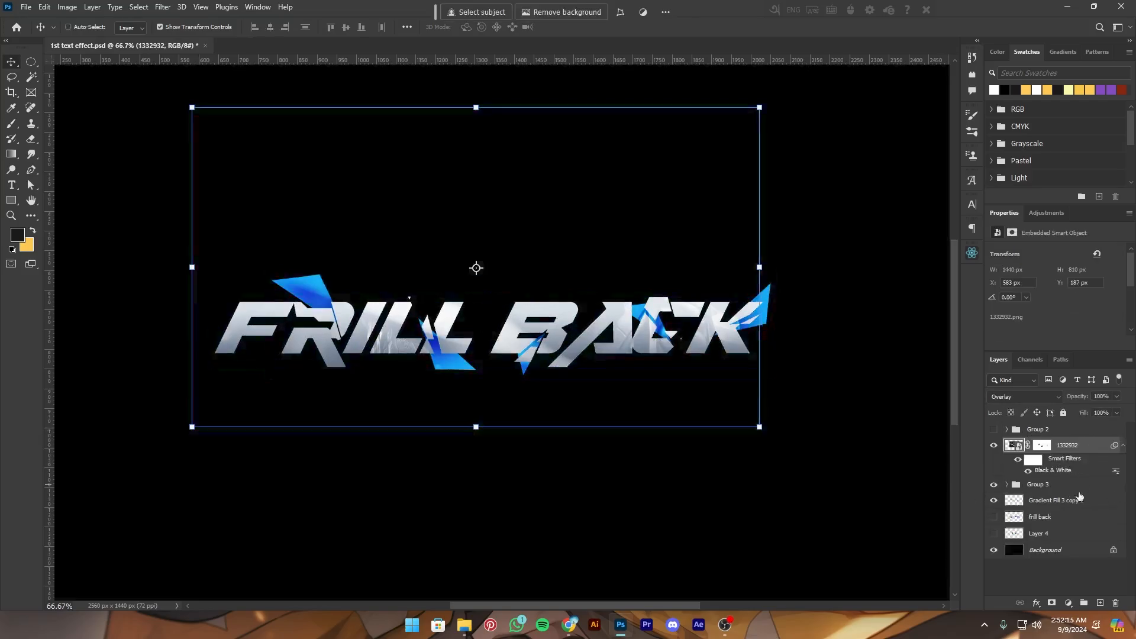
Group Group 3 together with the shards layer Gradient Fill 3 copy 2
left_click(1067, 487)
left_click(1063, 501, "ctrl")
key("ctrl+g")
Clip the 1332932 image to the new lettering and shards group, and merge both into a single layer
left_click(1069, 448)
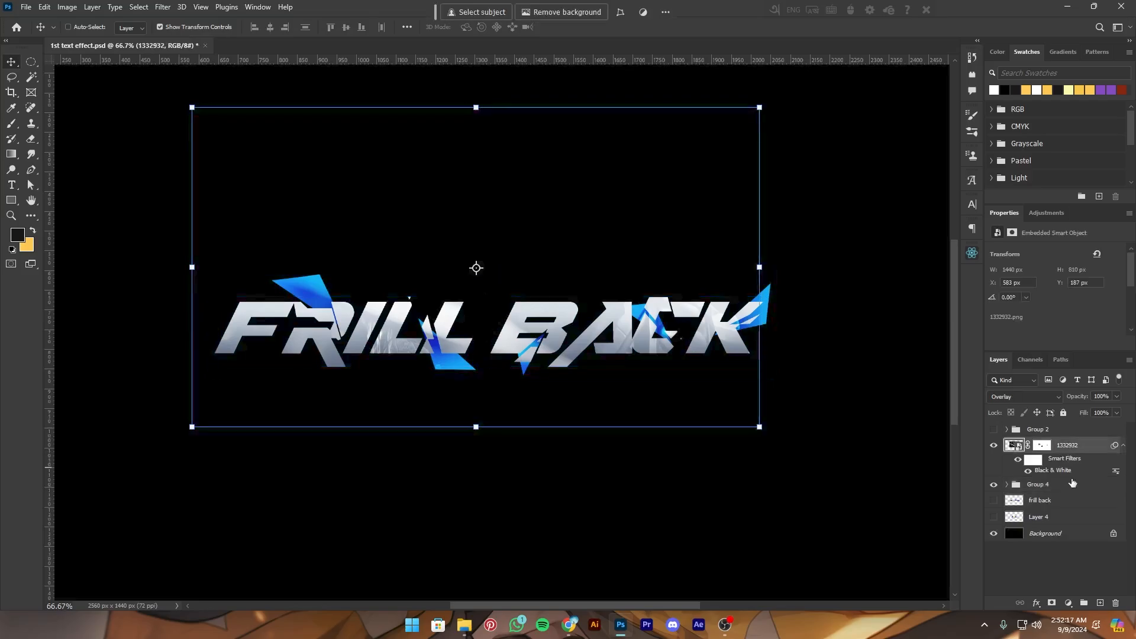
left_click(1075, 479, "alt")
left_click(1060, 487, "ctrl")
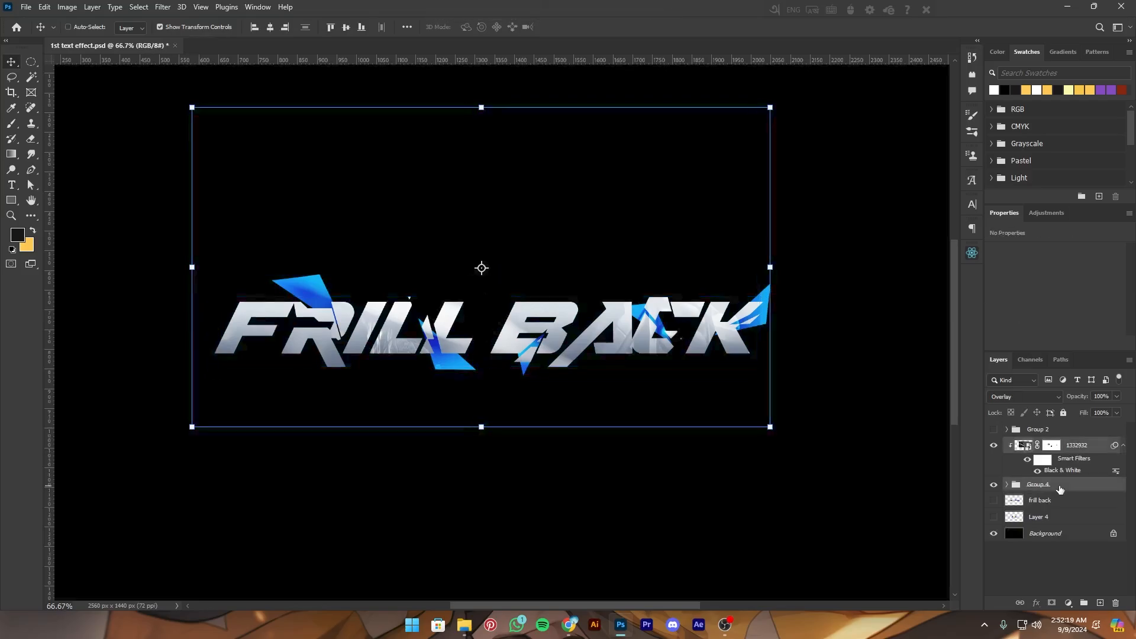
right_click(1059, 486)
left_click(1003, 481)
key("ctrl+minus")
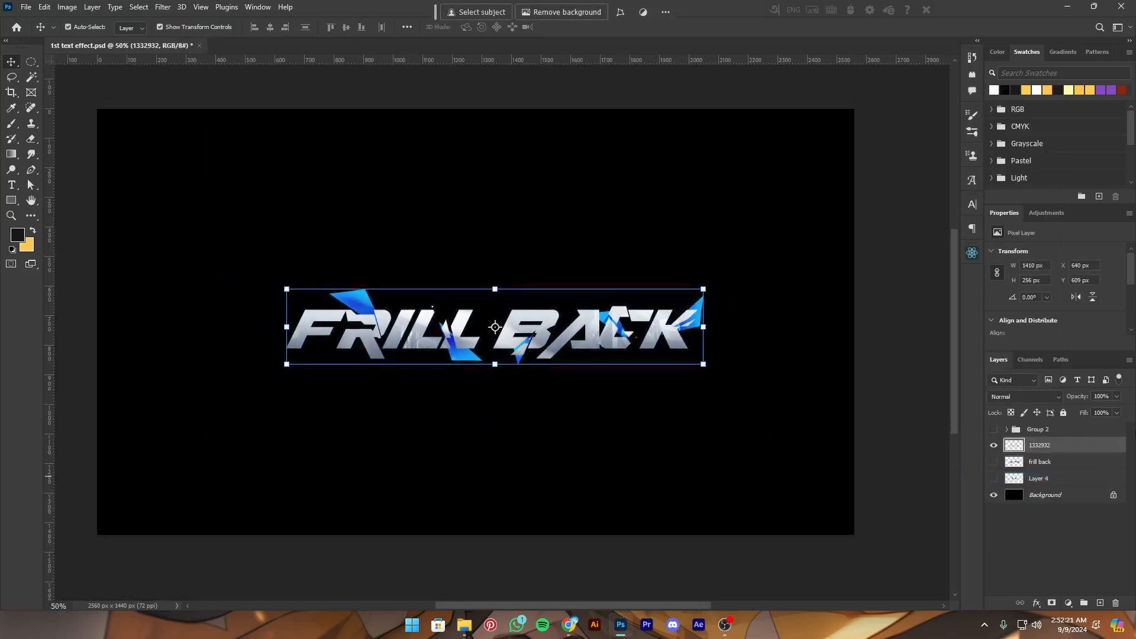
Load the lettering and shards outline as a selection and fill it with a vertical silver gradient beneath the merged lettering
left_click(1019, 461, "ctrl")
key("ctrl+plus")
left_click(1053, 462)
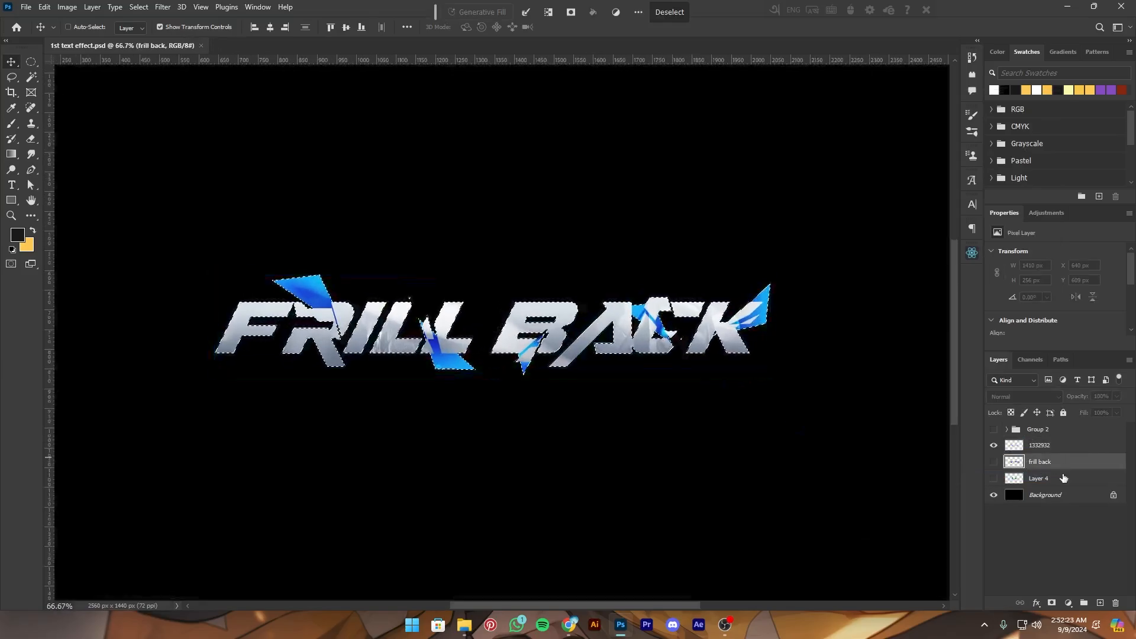
key("g")
left_click_drag(568, 322, 569, 373)
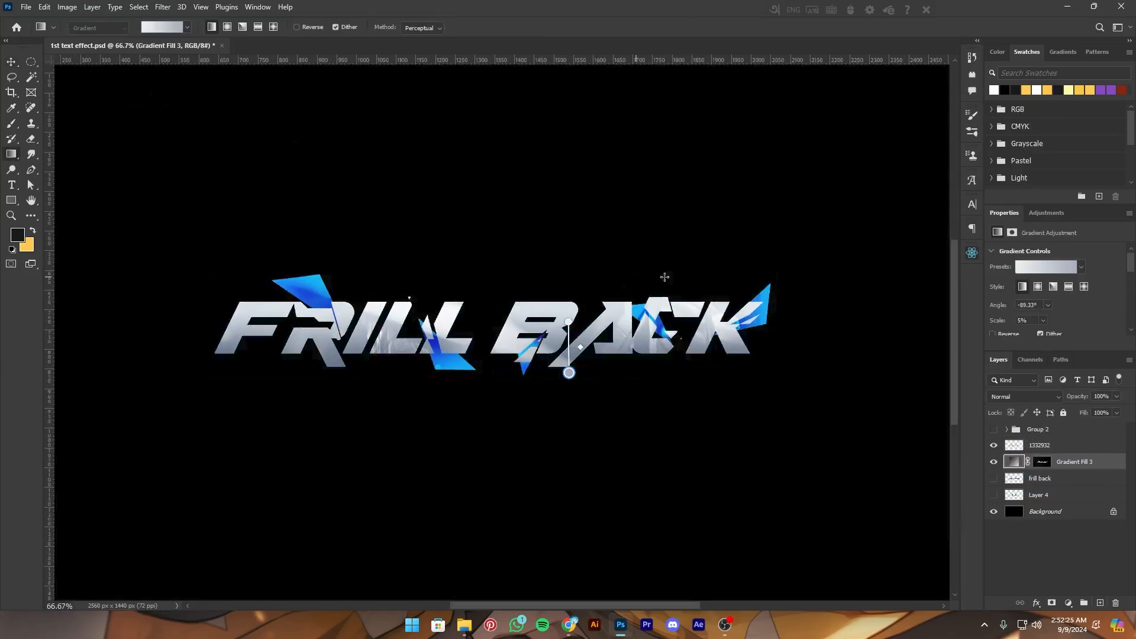
Try shifting the new gradient fill slightly below the lettering, and recolor it with the light-to-dark blue gradient preset
key("v")
left_click_drag(673, 326, 673, 334)
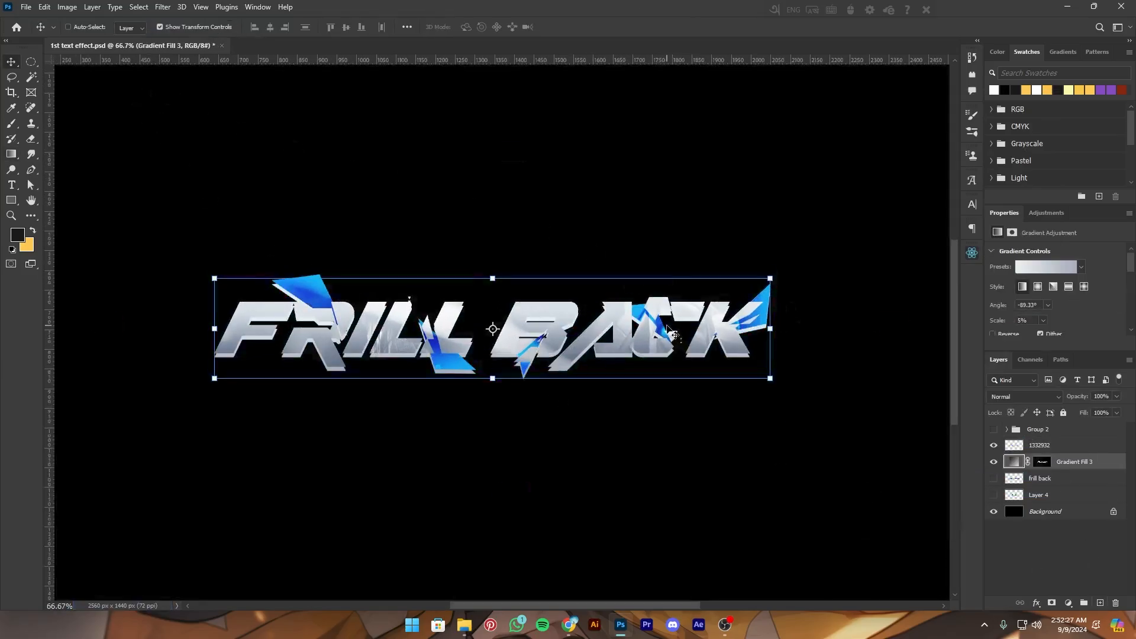
key("g")
left_click(187, 28)
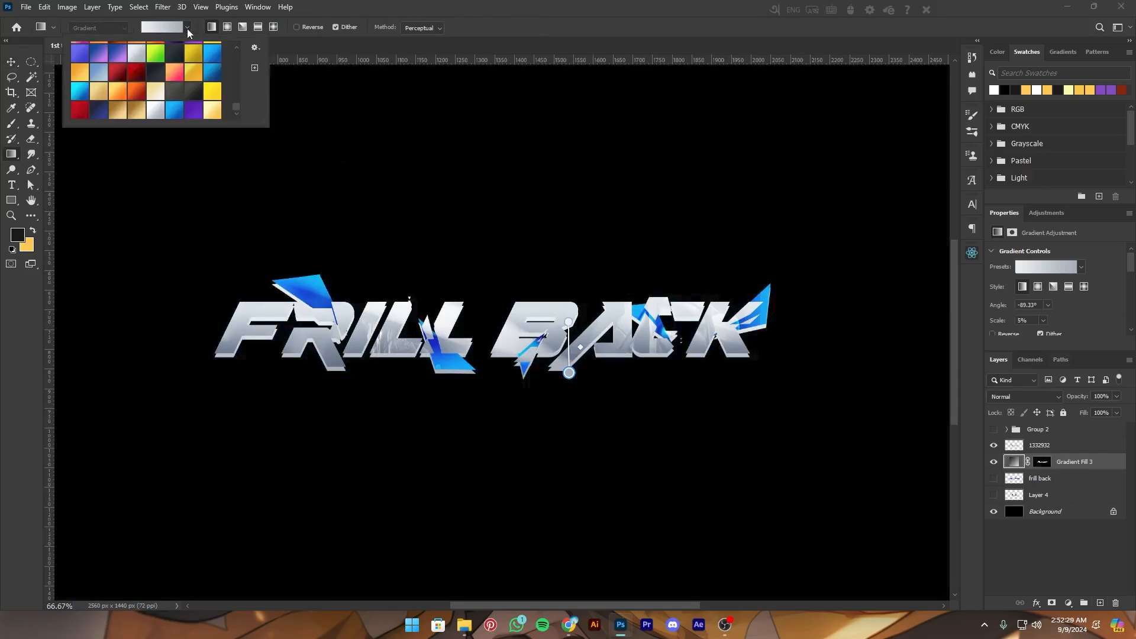
left_click(210, 64)
Nudge the blue gradient fill slightly so its edge shows behind the lettering, and save the document
key("v")
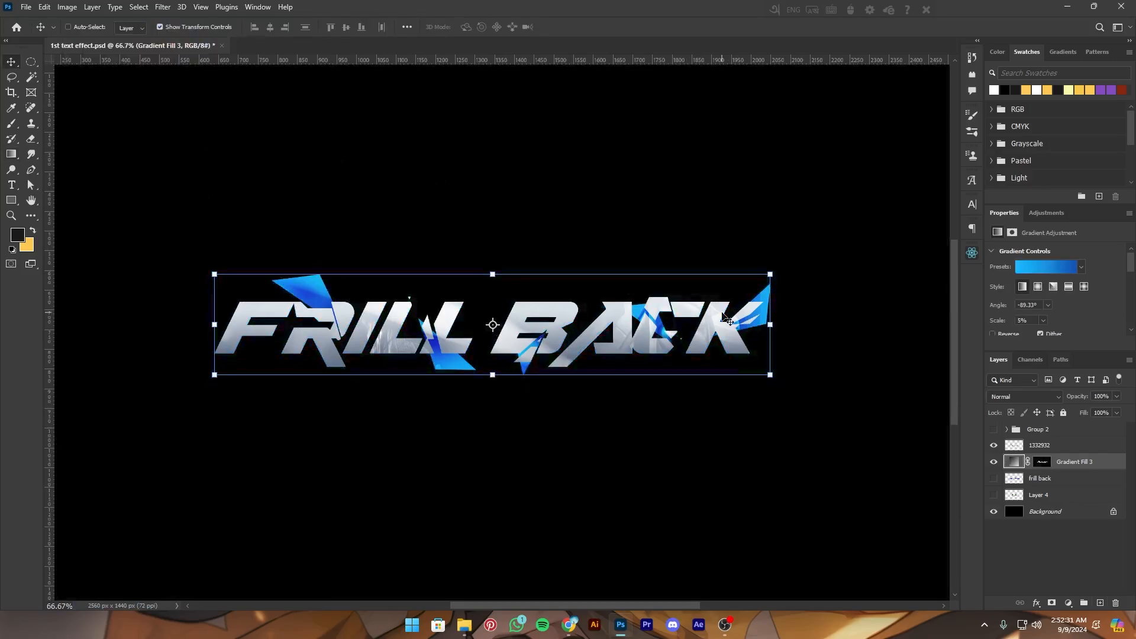
key("shift+Down")
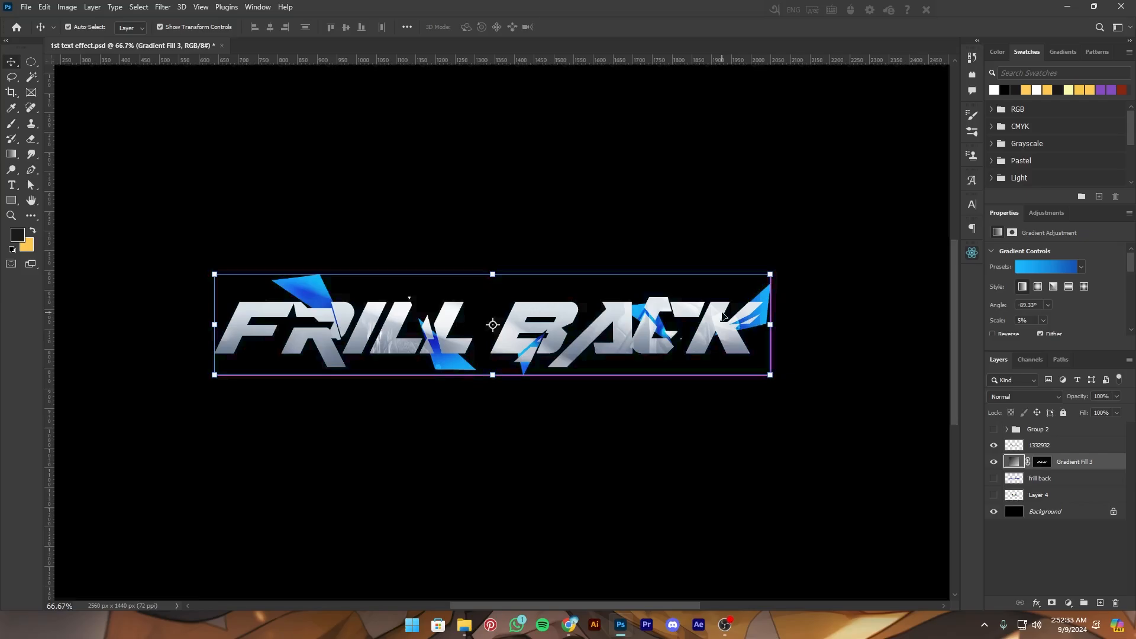
key("ctrl+minus")
key("ctrl+plus")
key("ctrl+plus")
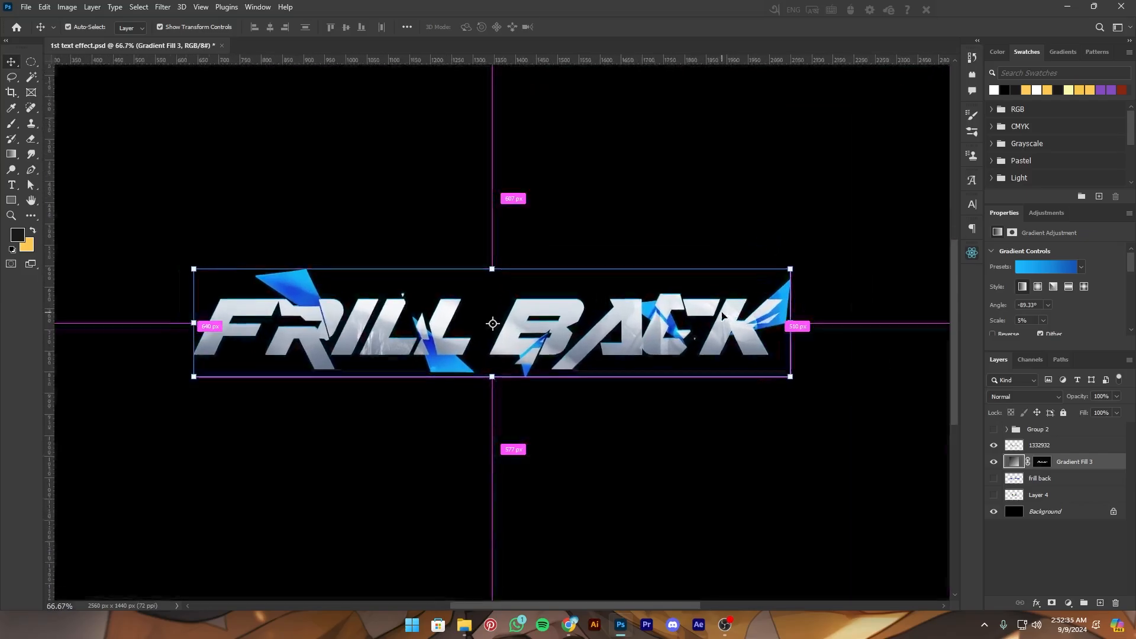
key("ctrl+plus")
key("ctrl+0")
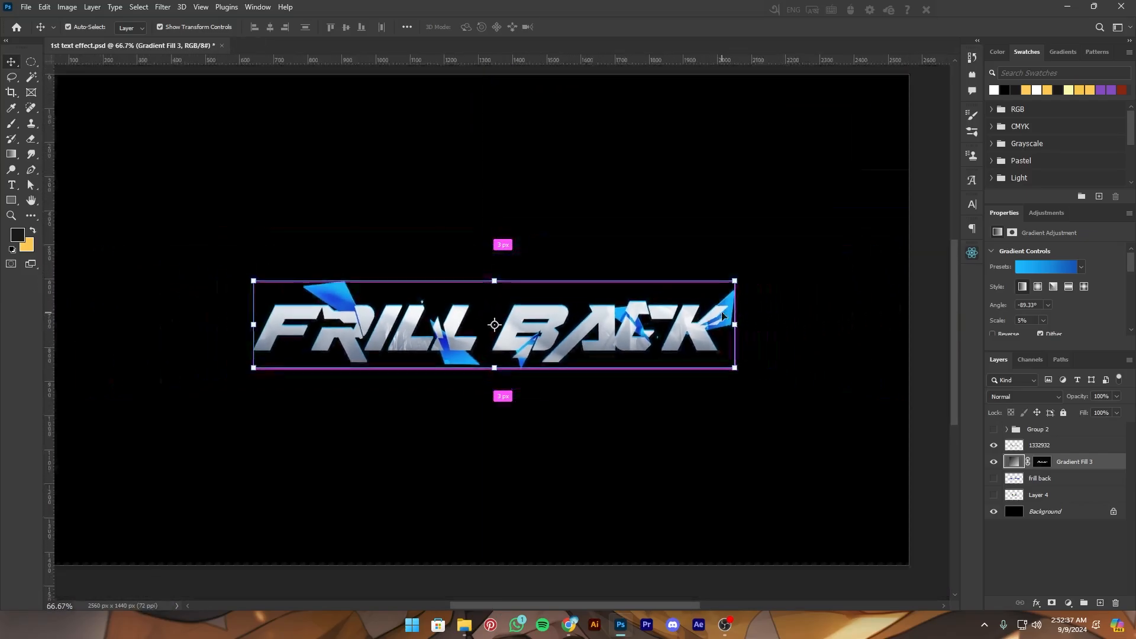
key("g")
key("ctrl+plus")
key("ctrl+s")
left_click_drag(426, 458, 470, 510)
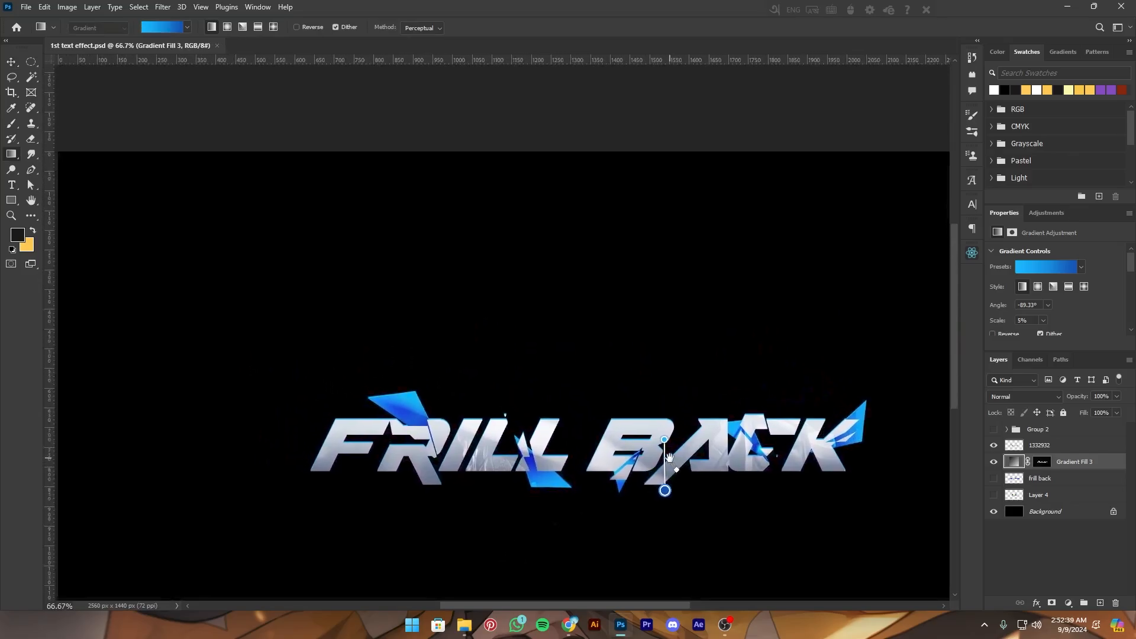
Merge the Gradient Fill 3 layer with the 1332932 lettering layer and save the document
key("ctrl+minus")
key("v")
left_click(1069, 447, "shift")
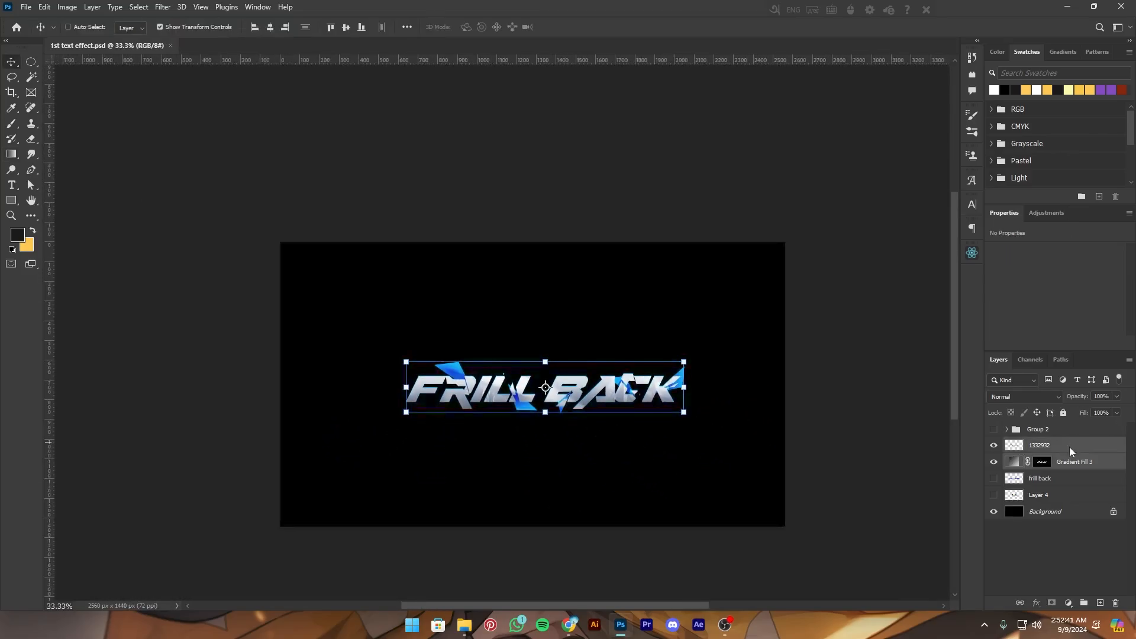
right_click(1070, 446)
left_click(1024, 235)
left_click_drag(682, 343, 607, 454)
key("ctrl+minus")
key("ctrl+plus")
key("ctrl+s")
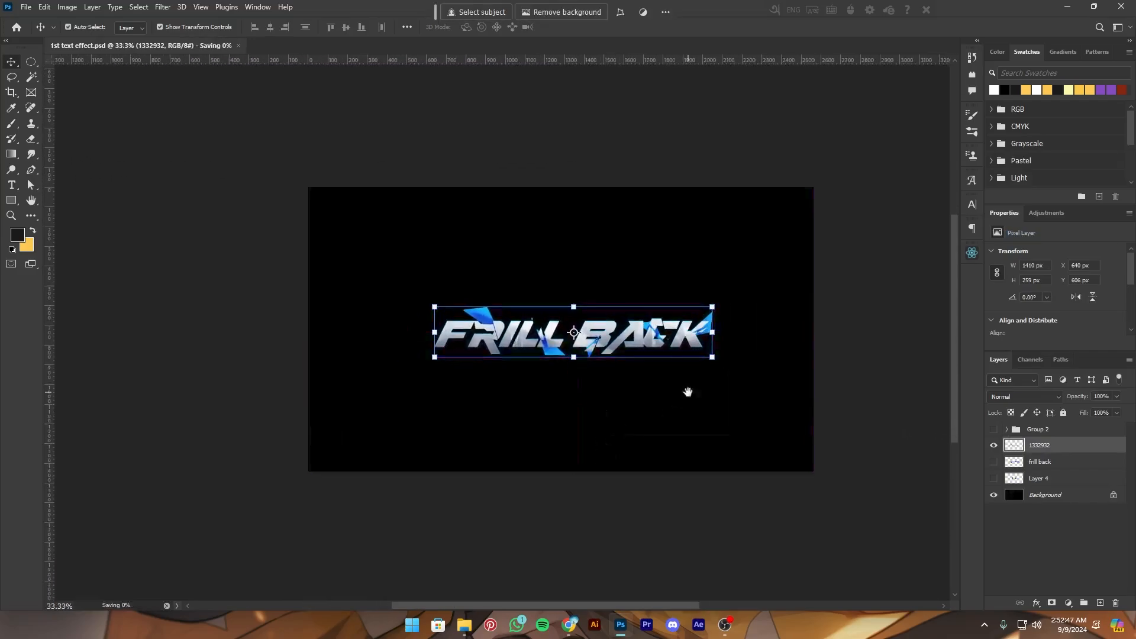
left_click_drag(688, 392, 704, 438)
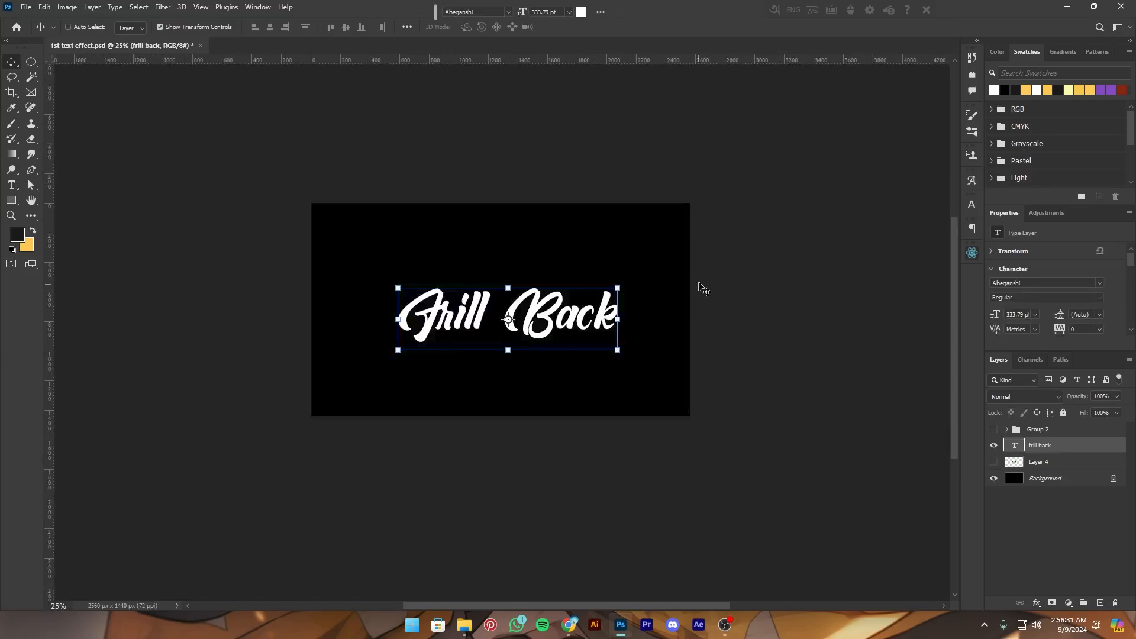
key("ctrl+minus")
key("ctrl+plus")
key("ctrl+minus")
key("ctrl+plus")
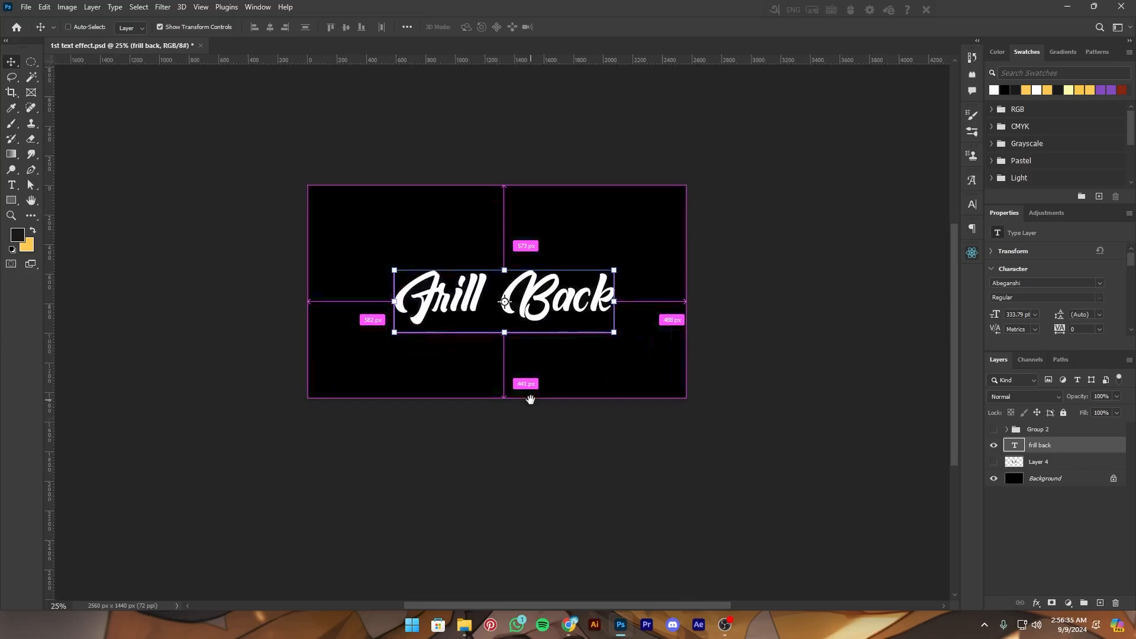
key("ctrl+plus")
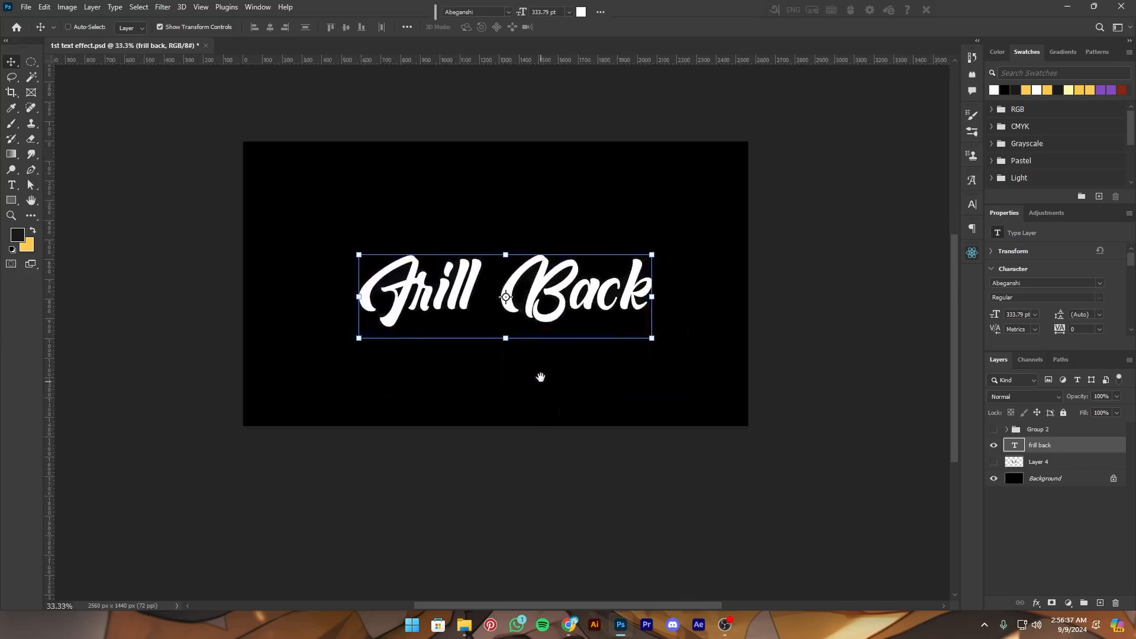
left_click_drag(540, 377, 527, 388)
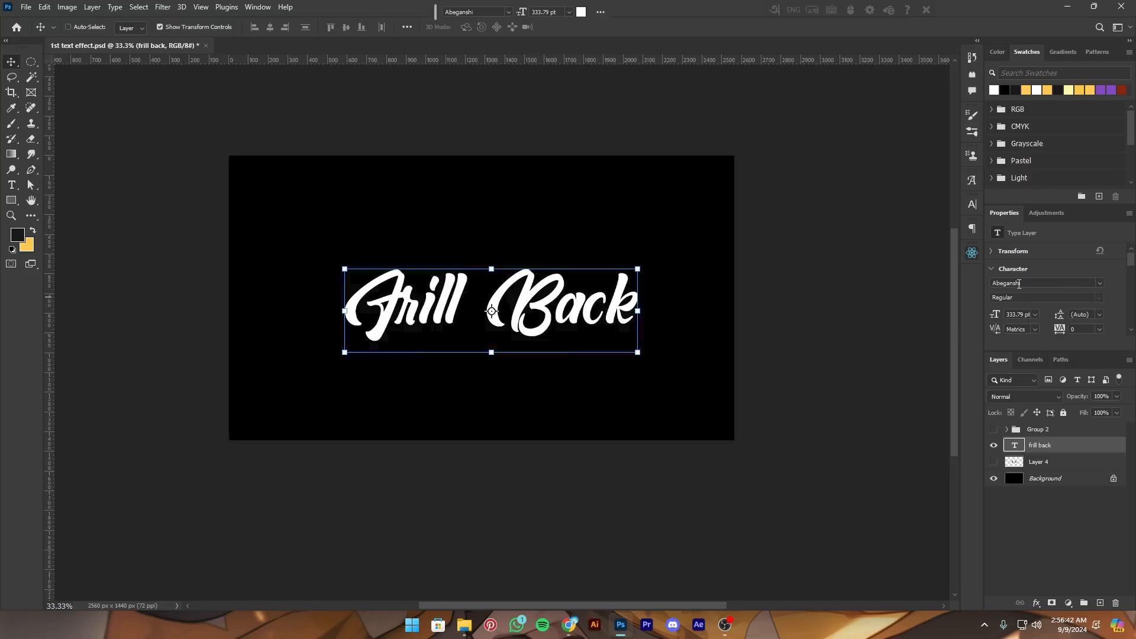
Save the document and rasterize the white script frill back text layer
key("ctrl+minus")
key("ctrl+plus")
key("ctrl+s")
left_click_drag(669, 355, 674, 370)
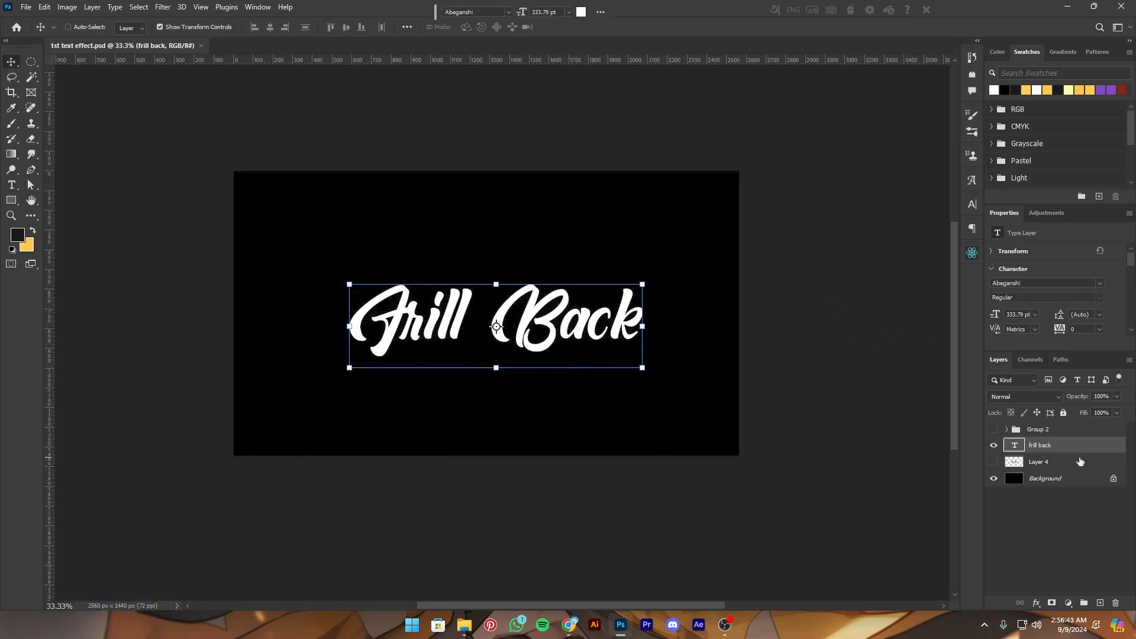
right_click(1050, 444)
left_click(970, 556)
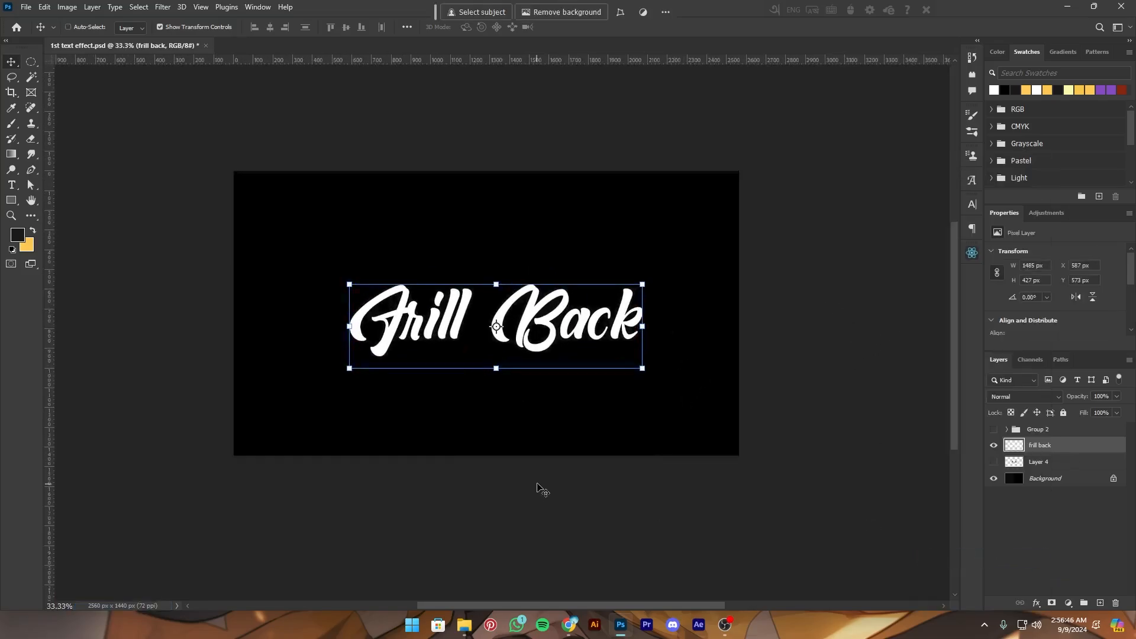
Paste the dark scratched texture above the lettering and enlarge it to 140.19% to cover the text
key("ctrl+v")
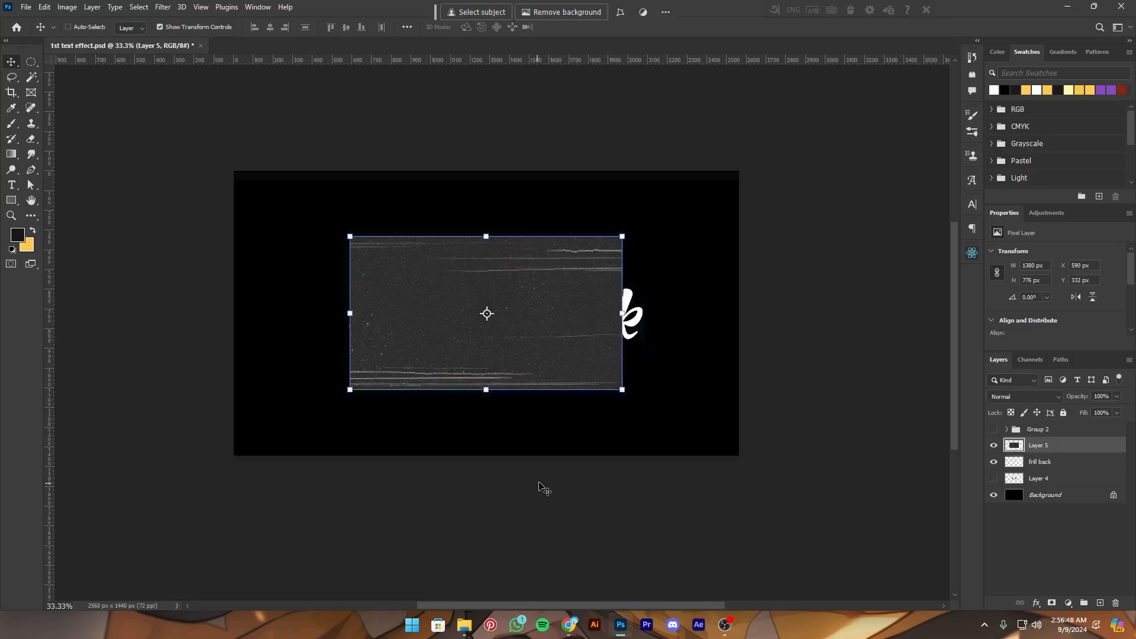
mouse_move(624, 312)
left_mouse_down()
mouse_move(733, 313)
mouse_move(633, 307)
left_mouse_up()
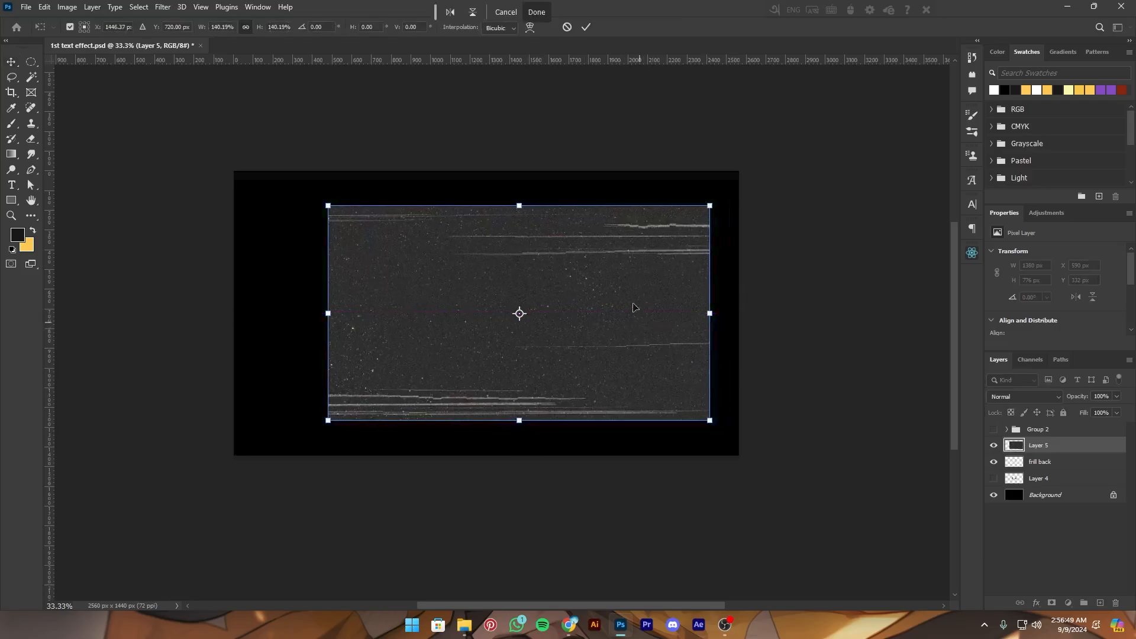
left_click(587, 28)
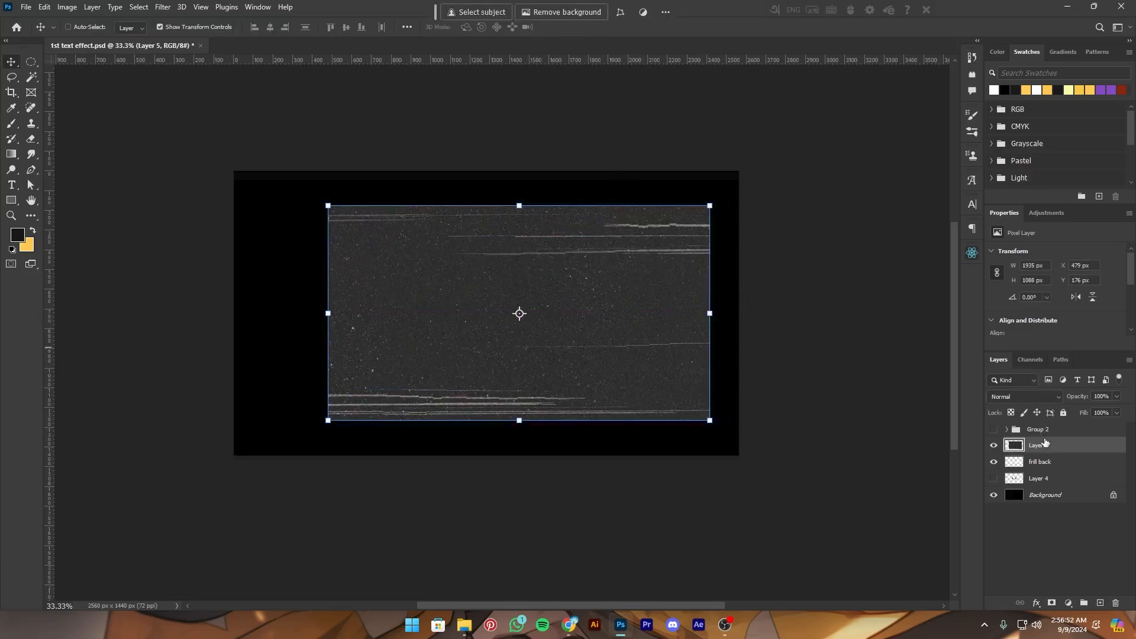
Keep the texture in Normal blend mode, invert its colors, and clip it to the frill back lettering
left_click(1034, 397)
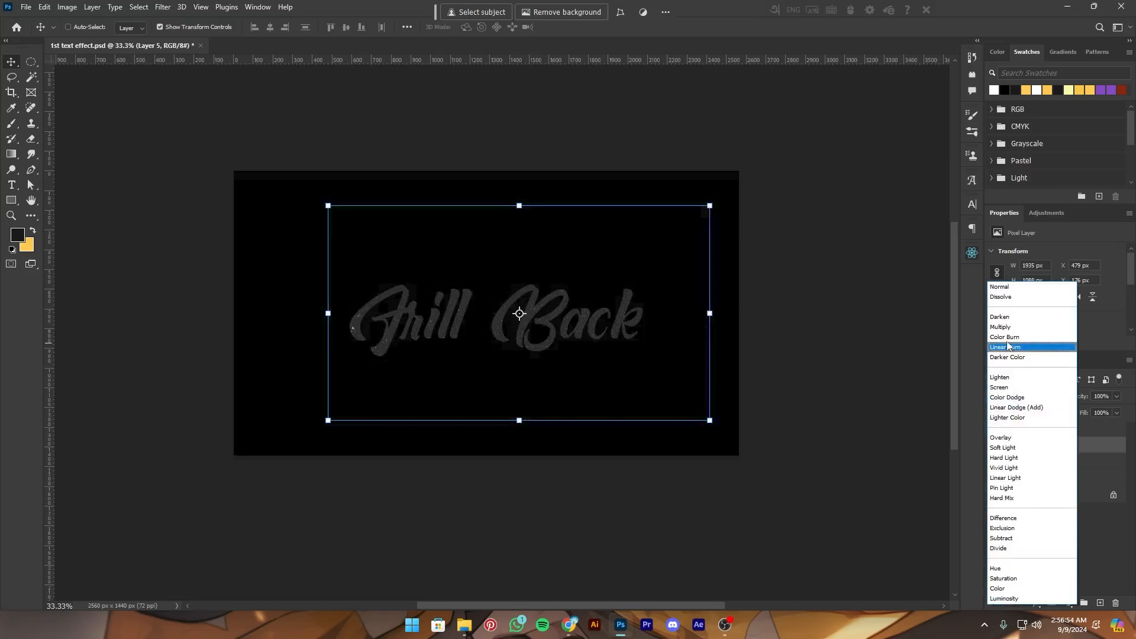
left_click(999, 286)
key("ctrl+i")
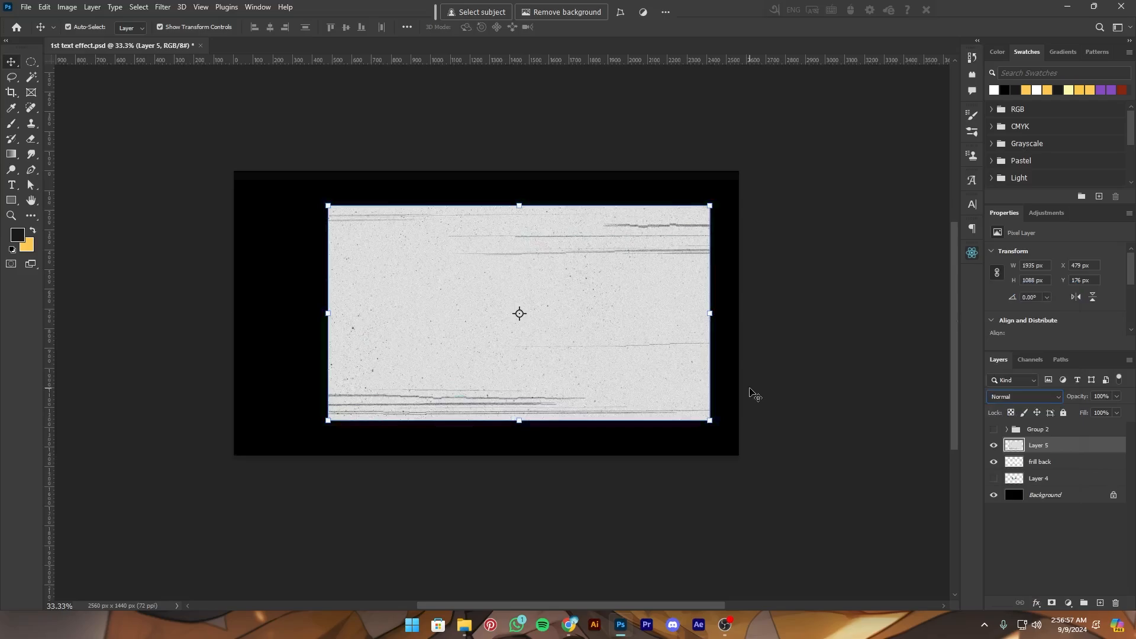
key("ctrl+s")
left_click(1063, 452, "alt")
key("ctrl+minus")
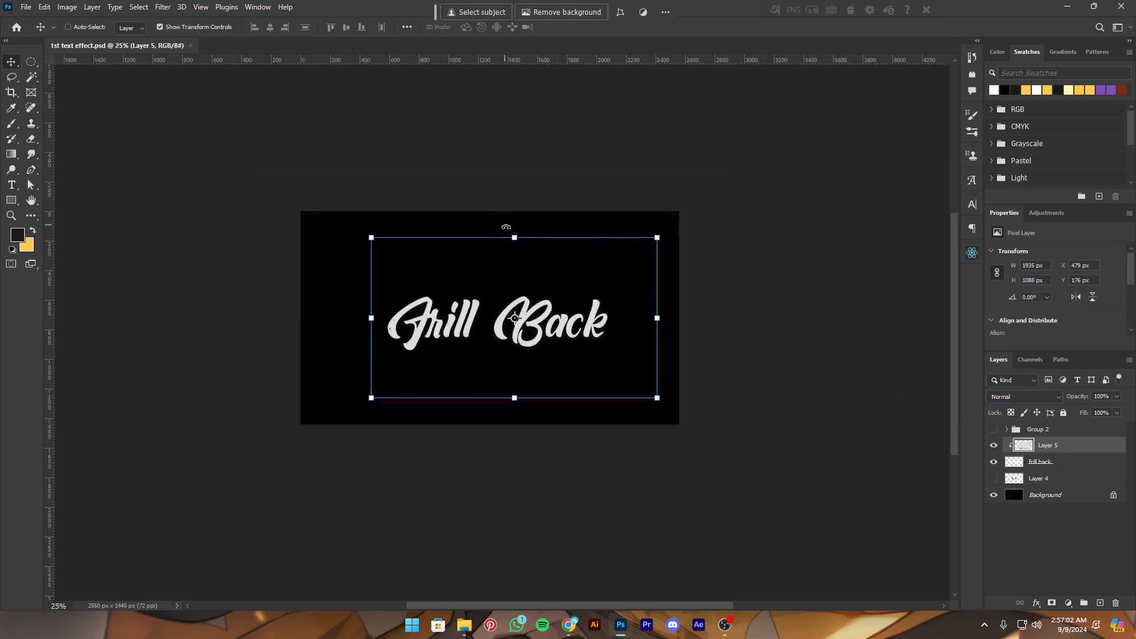
Scale the clipped texture to 84.71%, rotate it to -2.70°, and move it up so its lower scratches cross the letters
left_click_drag(506, 226, 520, 268)
left_click_drag(586, 338, 587, 359)
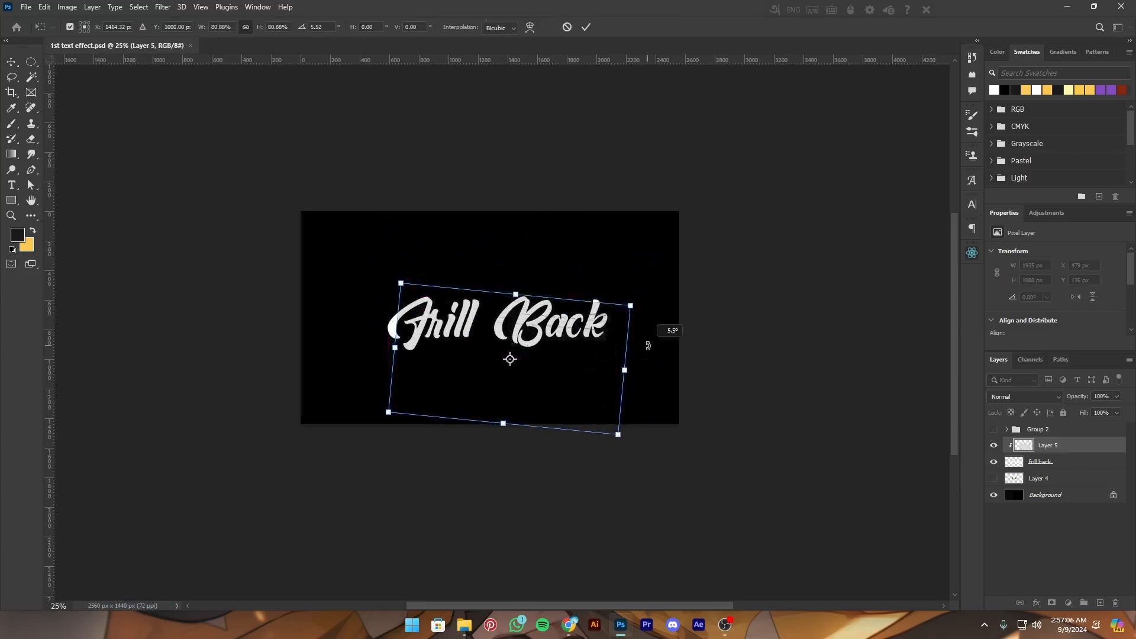
left_click_drag(652, 330, 600, 298)
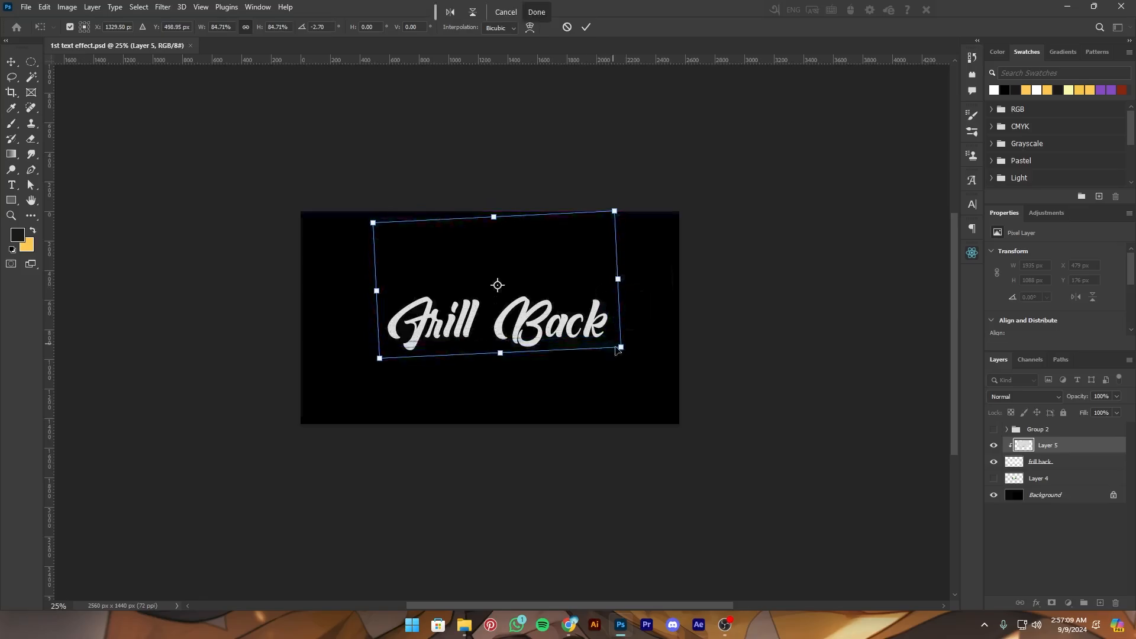
left_click(584, 28)
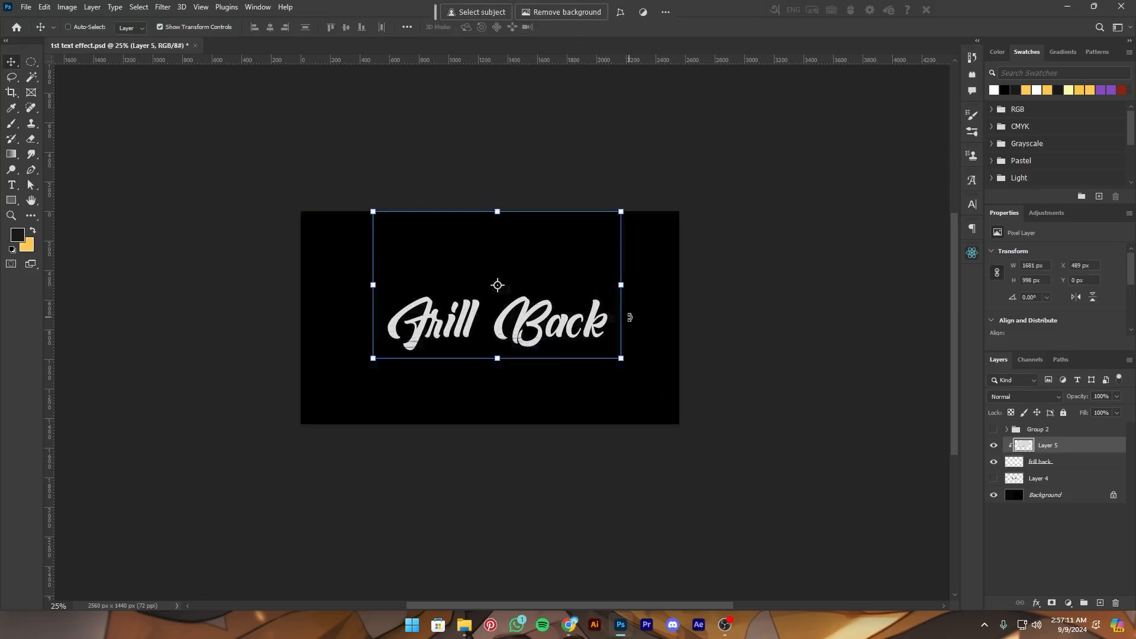
Duplicate the texture, shift the copy down over the letters, clip it to the lettering, and add a layer mask
key("ctrl+plus")
key("ctrl+plus")
key("ctrl+plus")
key("ctrl+minus")
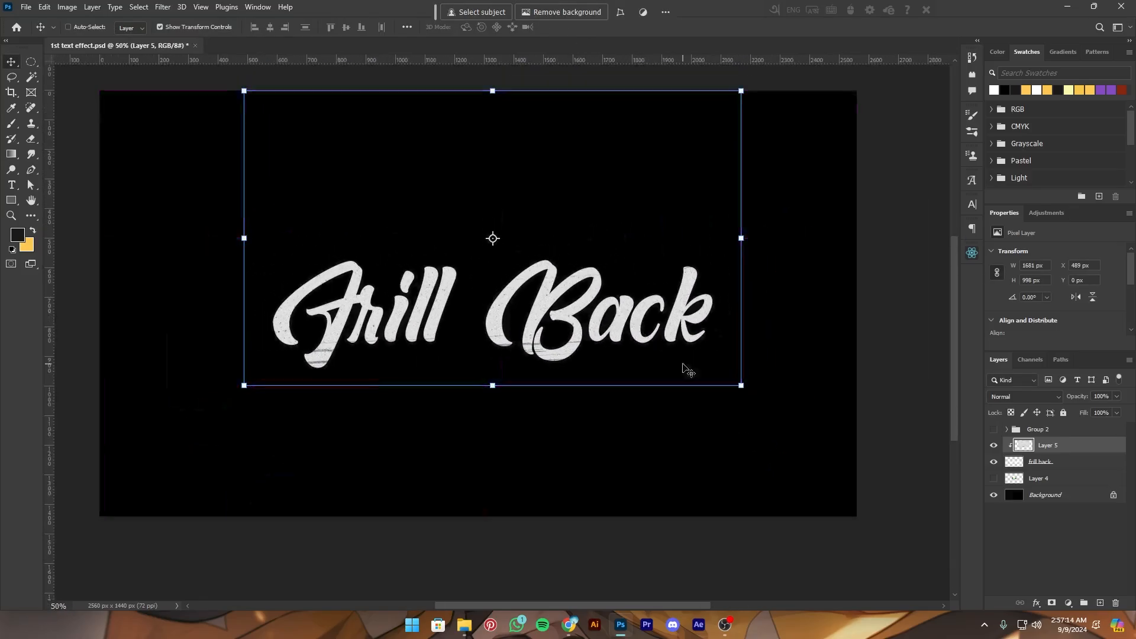
key("ctrl+j")
left_click_drag(625, 287, 597, 448)
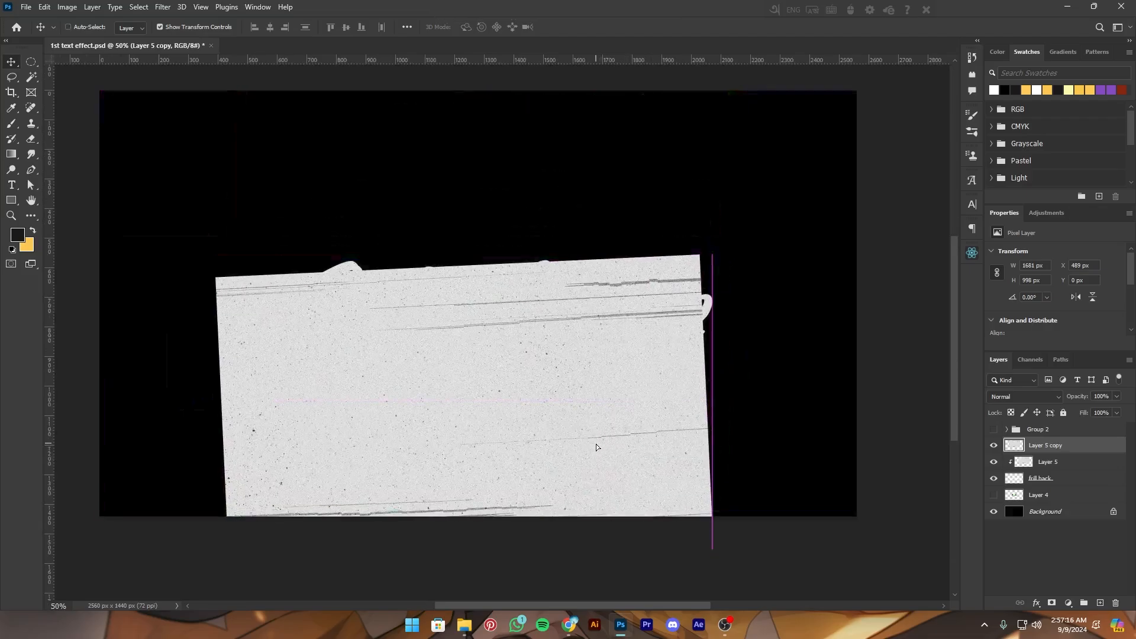
left_click(1087, 452, "alt")
left_click(1052, 603)
Brush black on the texture copy's mask along the lower part of the letters to reveal the scratches beneath
key("b")
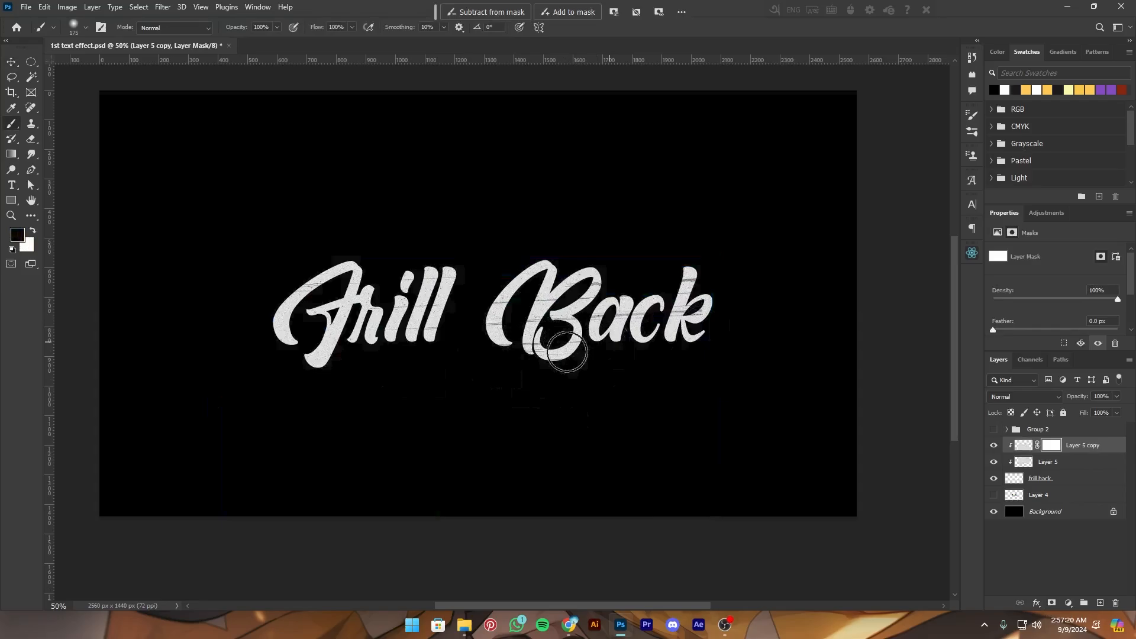
left_click_drag(381, 327, 382, 329)
scroll(381, 330, "up", 1)
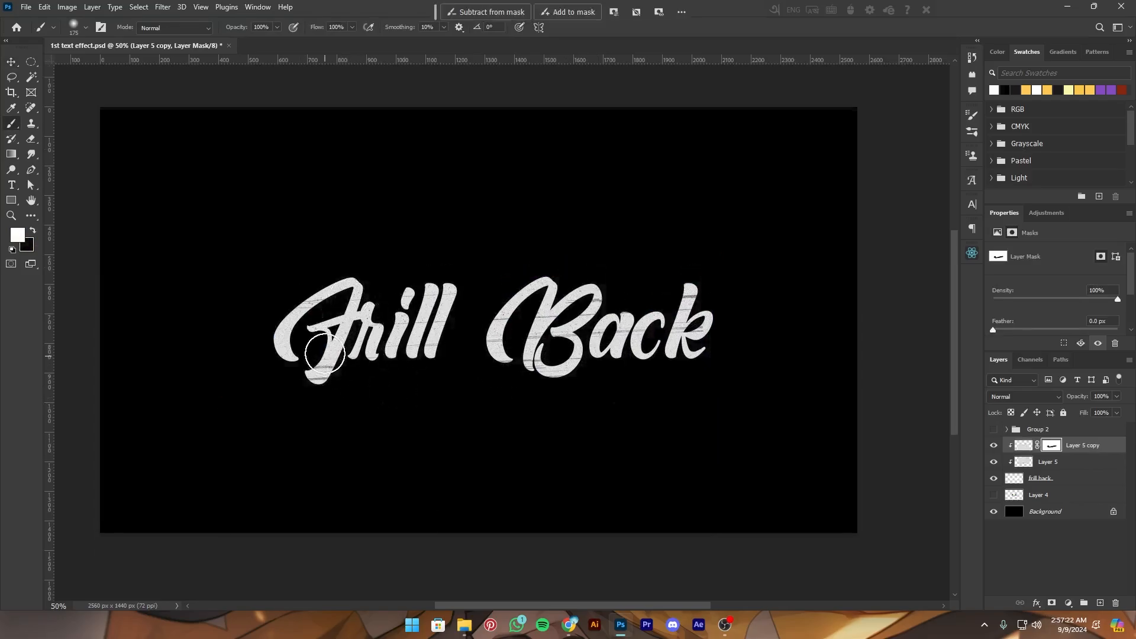
Merge both texture layers with the frill back lettering into one layer and save the document
key("v")
left_click(1067, 478, "shift")
right_click(1060, 479)
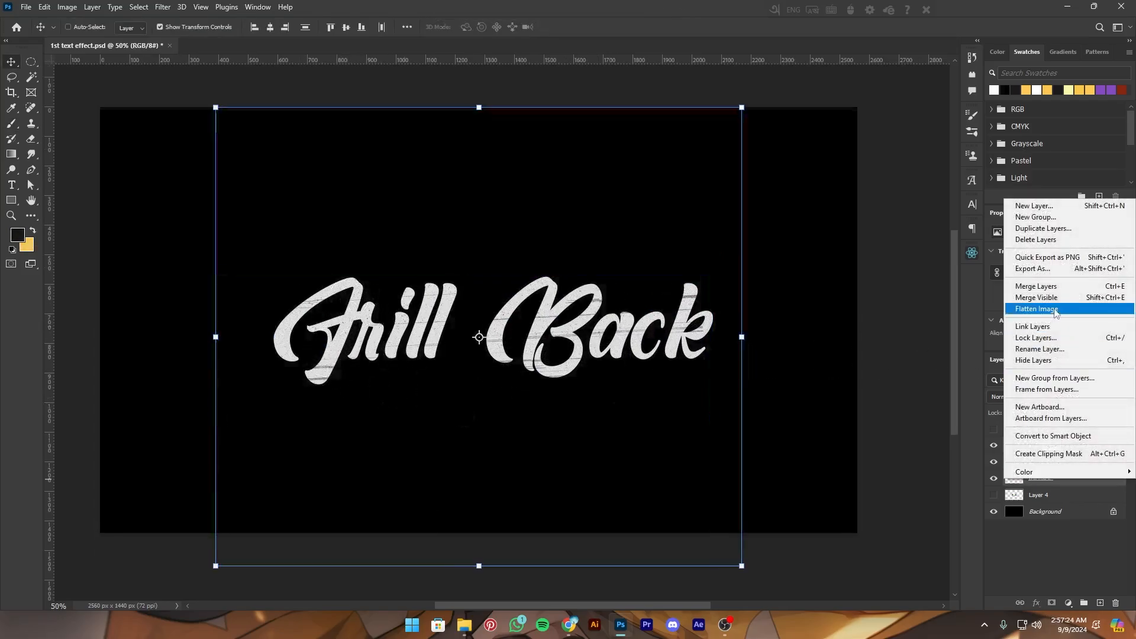
left_click(1066, 288)
key("ctrl+s")
left_click_drag(552, 464, 552, 468)
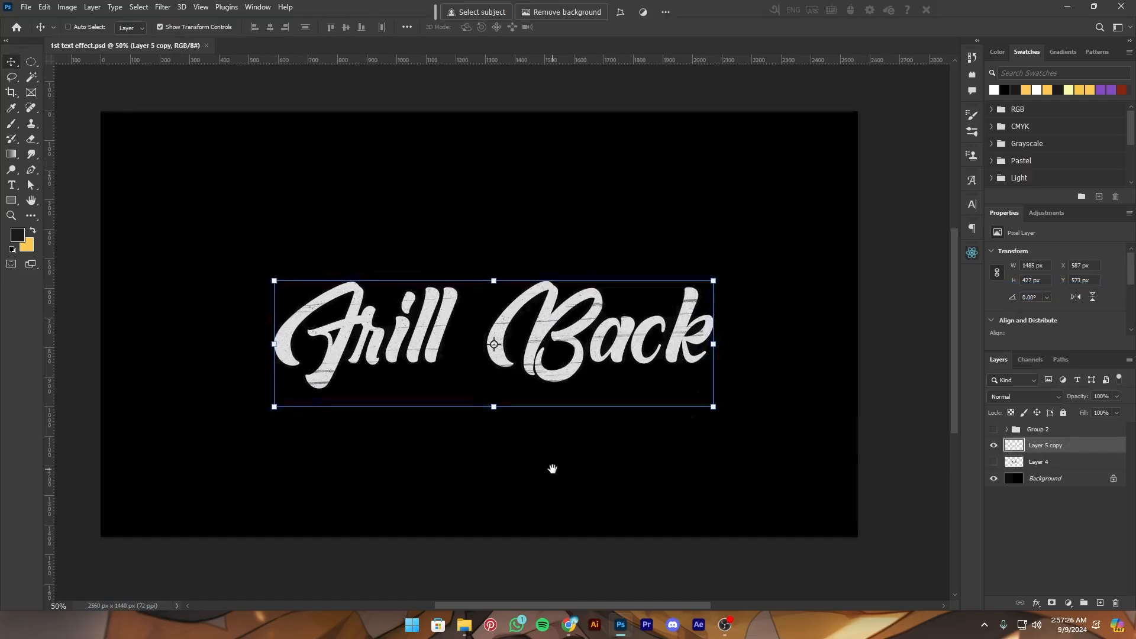
Add a new layer above the lettering and set the Pen tool to Shape mode with a bright green fill
left_click(1100, 603)
key("p")
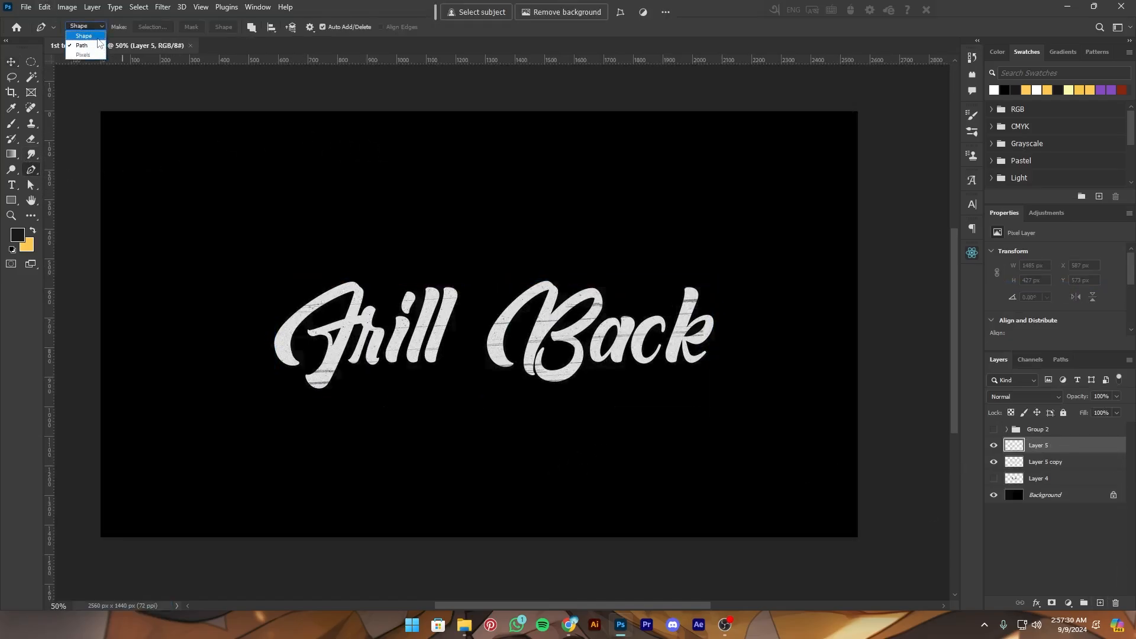
left_click(86, 36)
left_click(133, 28)
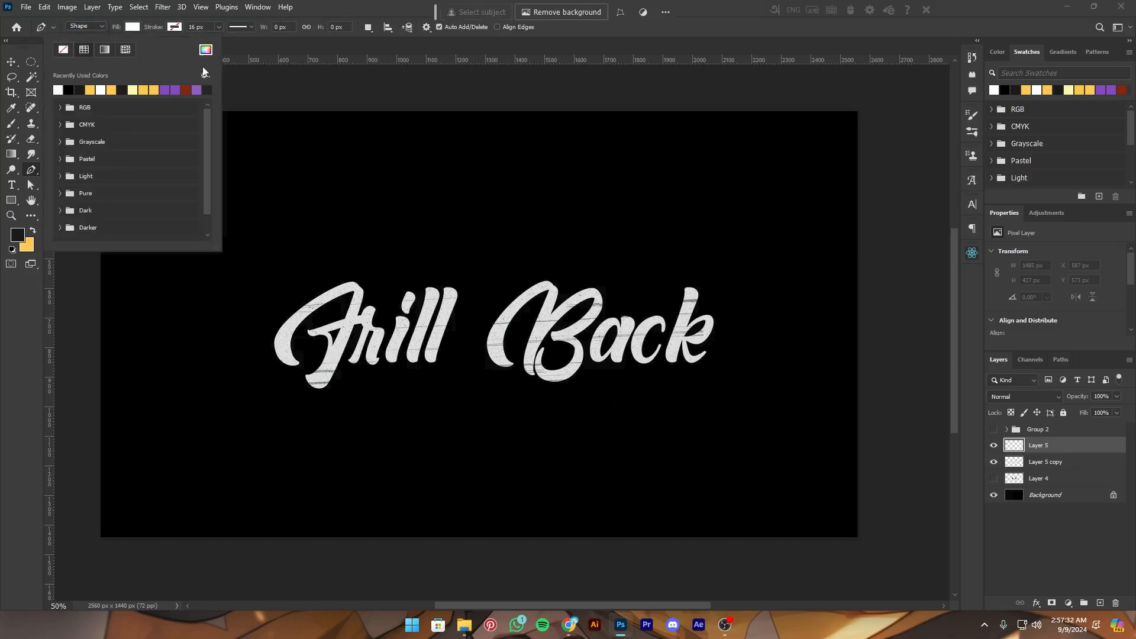
left_click(205, 50)
left_click_drag(969, 454, 987, 478)
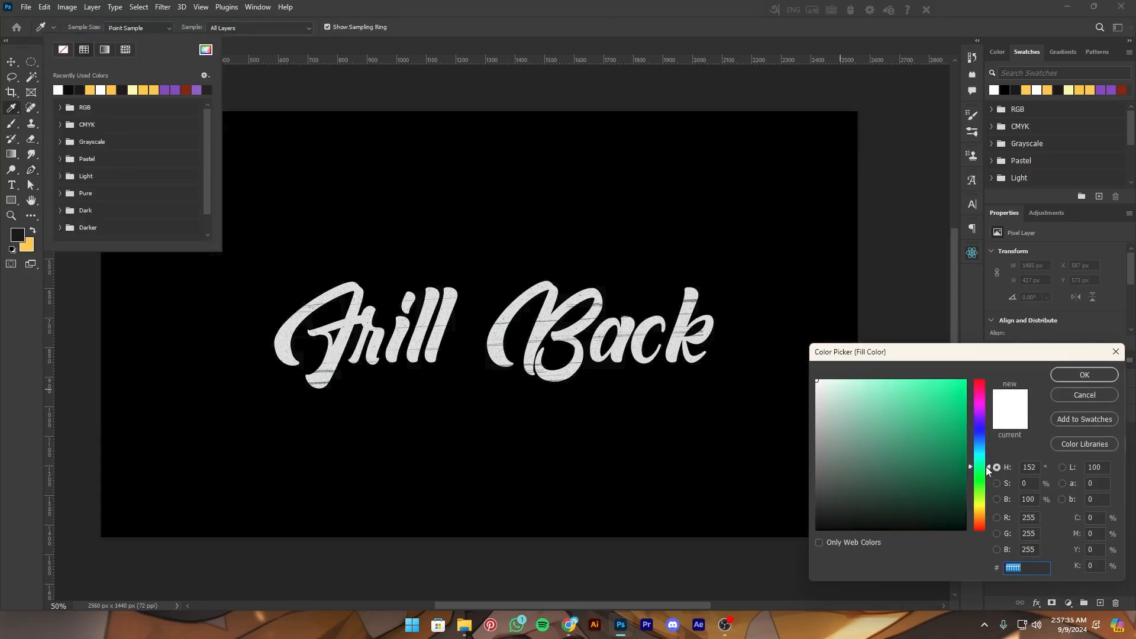
left_click(959, 386)
left_click(1083, 375)
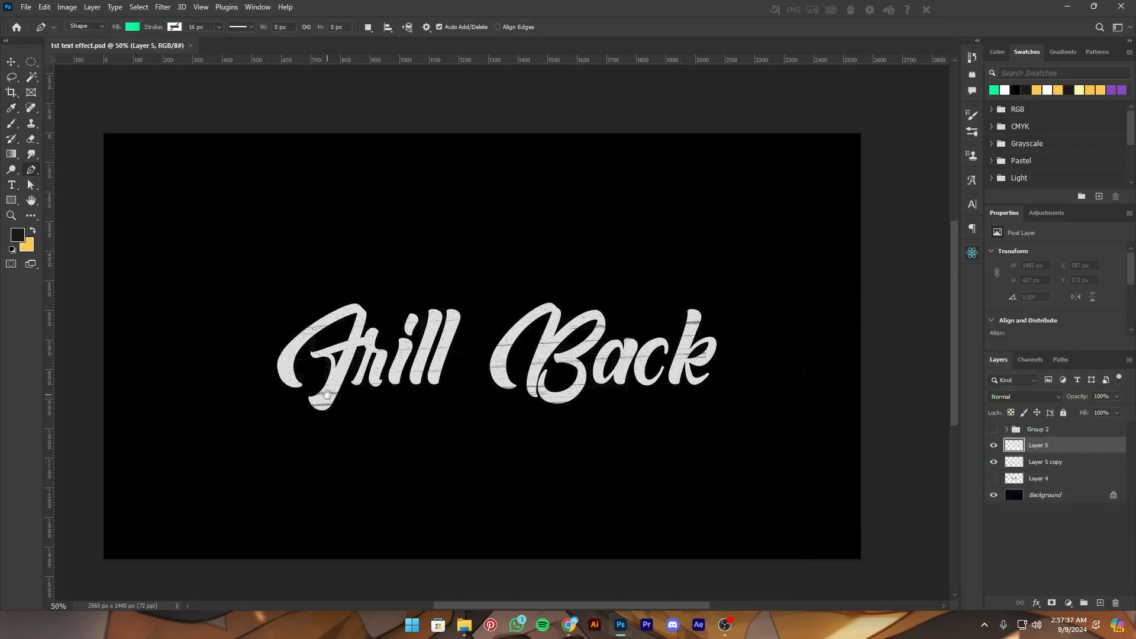
Start a curved pen shape across the word Frill, with a 16 px bright green stroke and no fill
left_click(289, 385)
left_click_drag(461, 372, 552, 448)
left_click(174, 27)
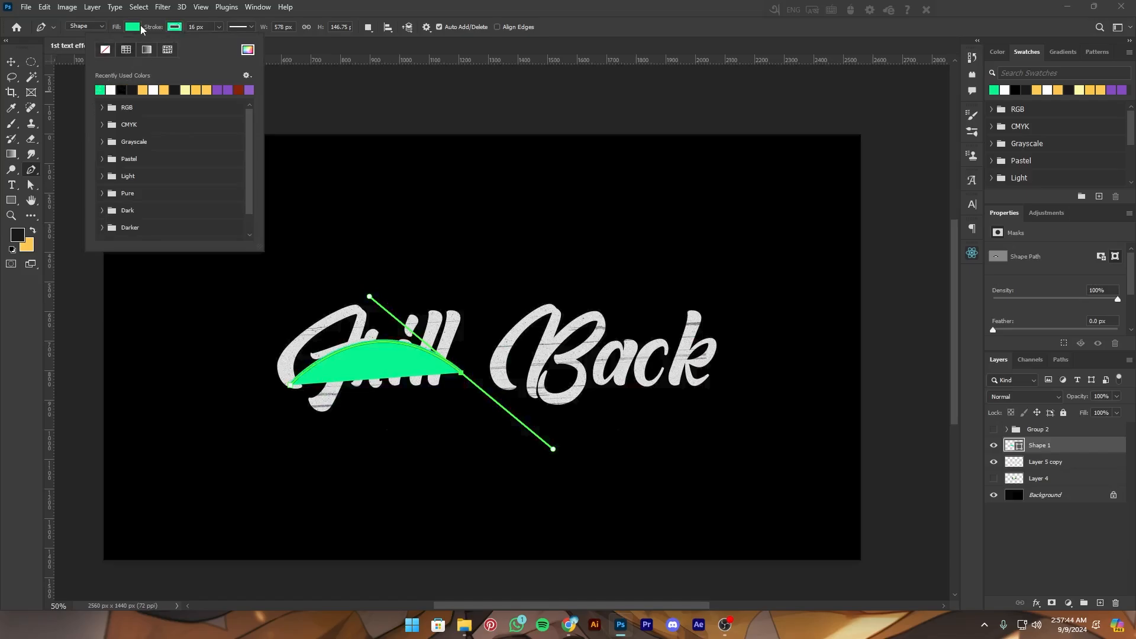
left_click(141, 28)
left_click(68, 54)
Continue the unfilled green pen curve through the word Back and loop it up and around above the lettering
left_click_drag(480, 312, 501, 119)
left_click_drag(511, 260, 485, 419)
left_click_drag(557, 332, 700, 309)
left_click_drag(655, 262, 666, 188)
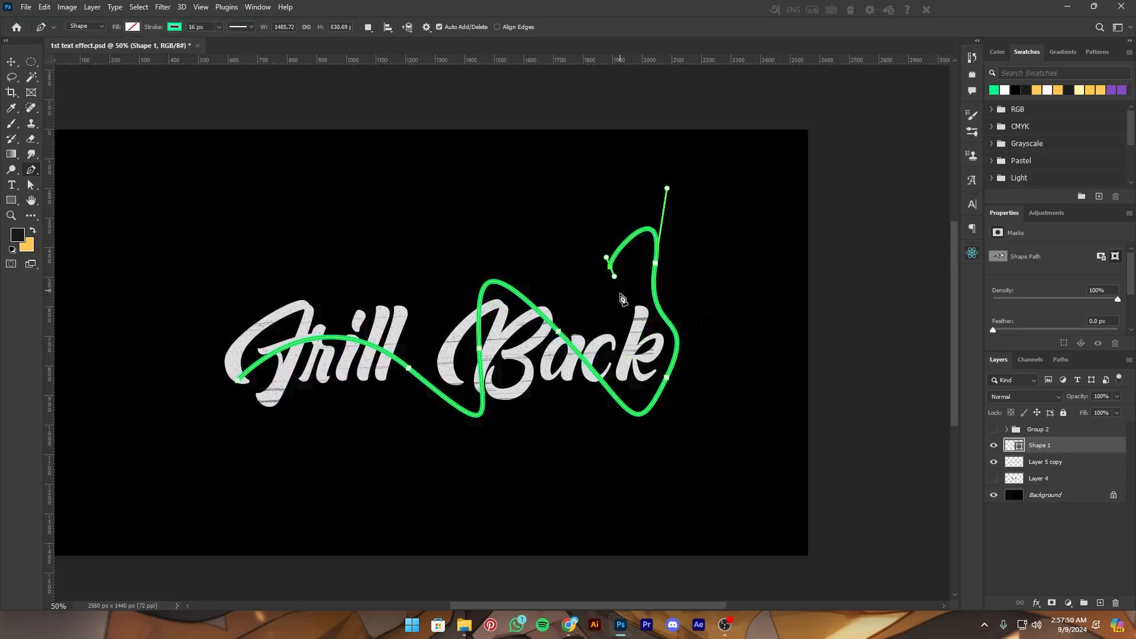
left_click_drag(581, 310, 552, 265)
left_click_drag(527, 218, 486, 211)
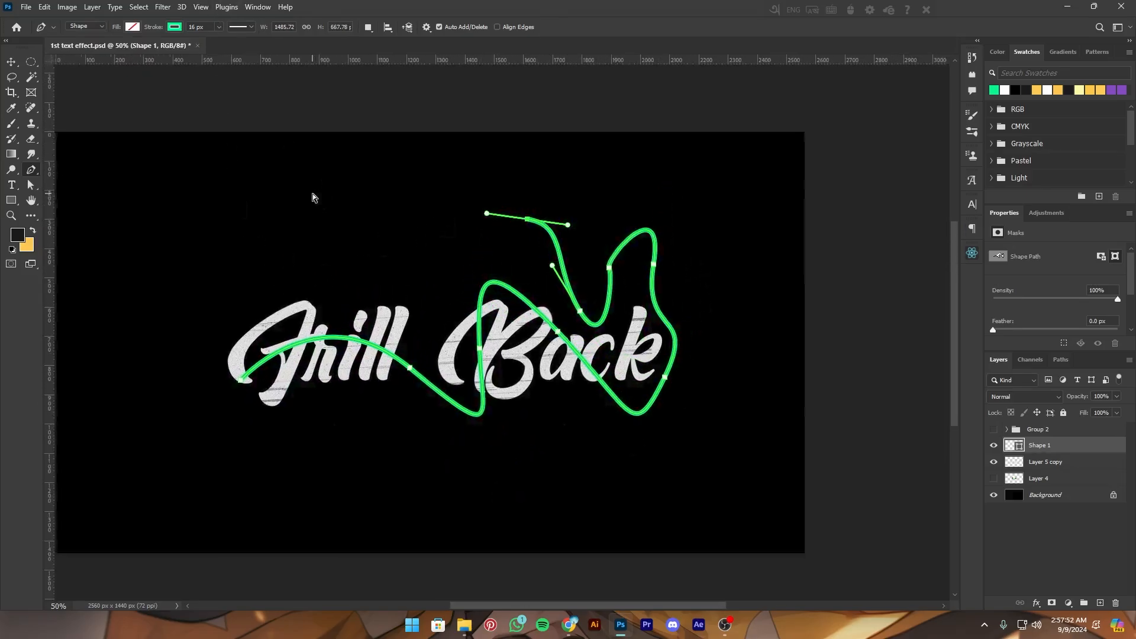
Thin the green curve's stroke to 8.28 px
key("ctrl+minus")
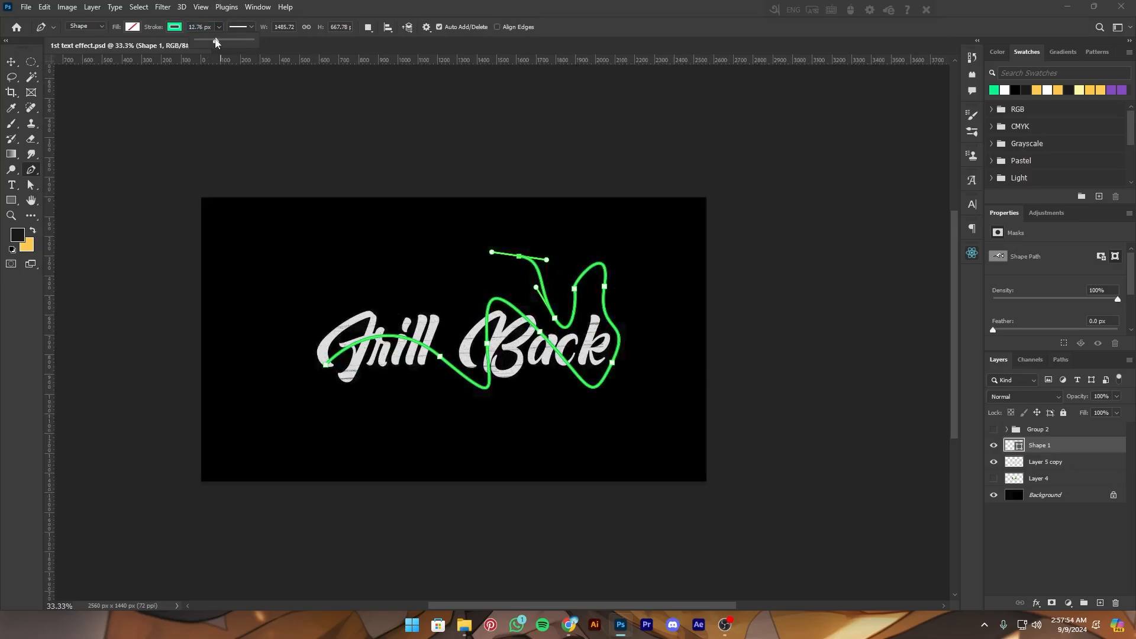
left_click_drag(214, 39, 210, 41)
key("Return")
key("ctrl+plus")
key("ctrl+plus")
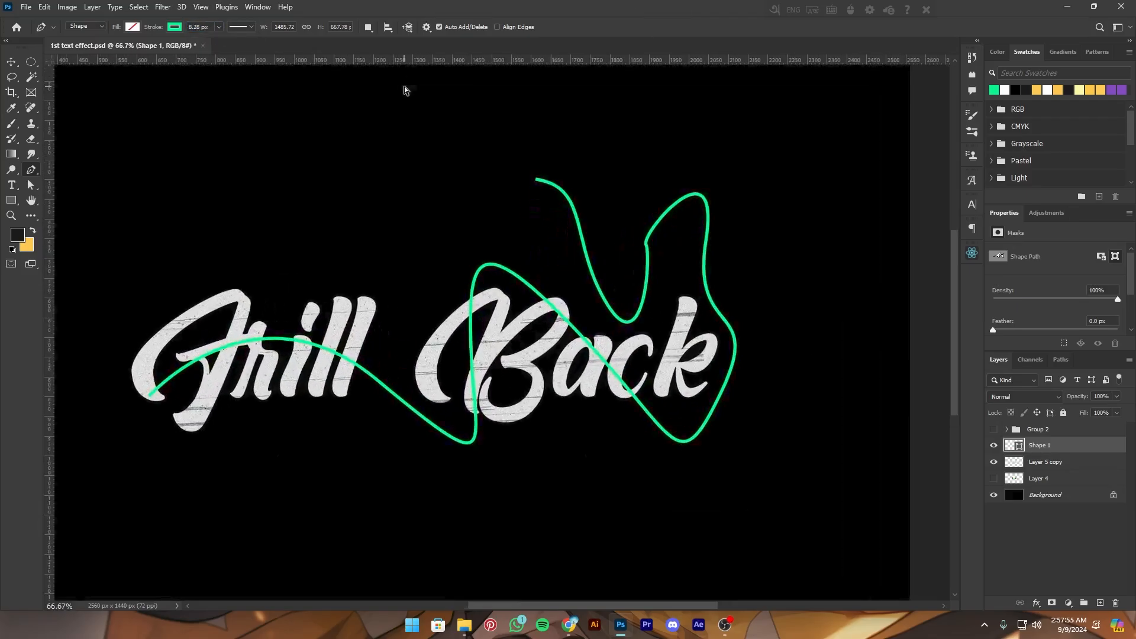
key("ctrl+minus")
key("ctrl+minus")
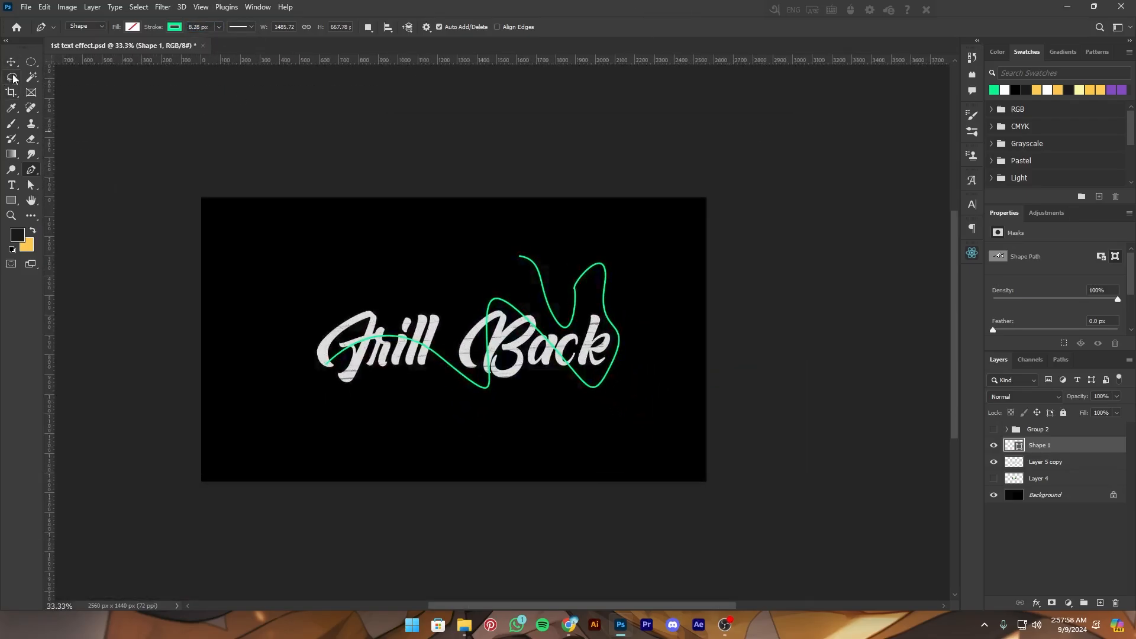
Rasterize the green curve's shape layer
left_click(12, 62)
right_click(1051, 446)
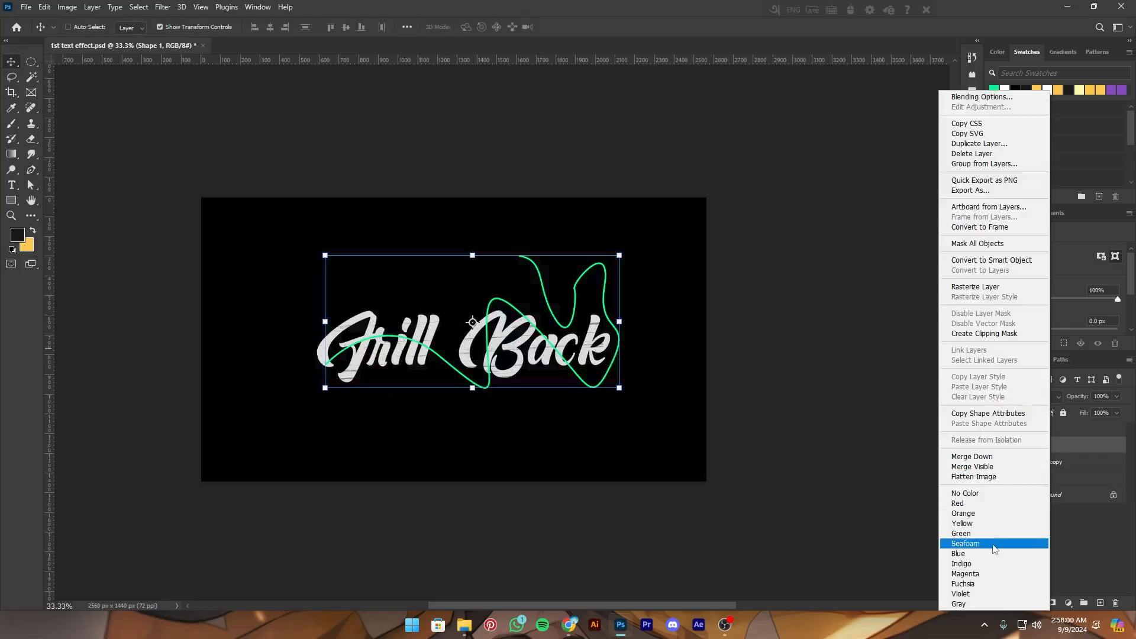
left_click(975, 287)
key("ctrl+plus")
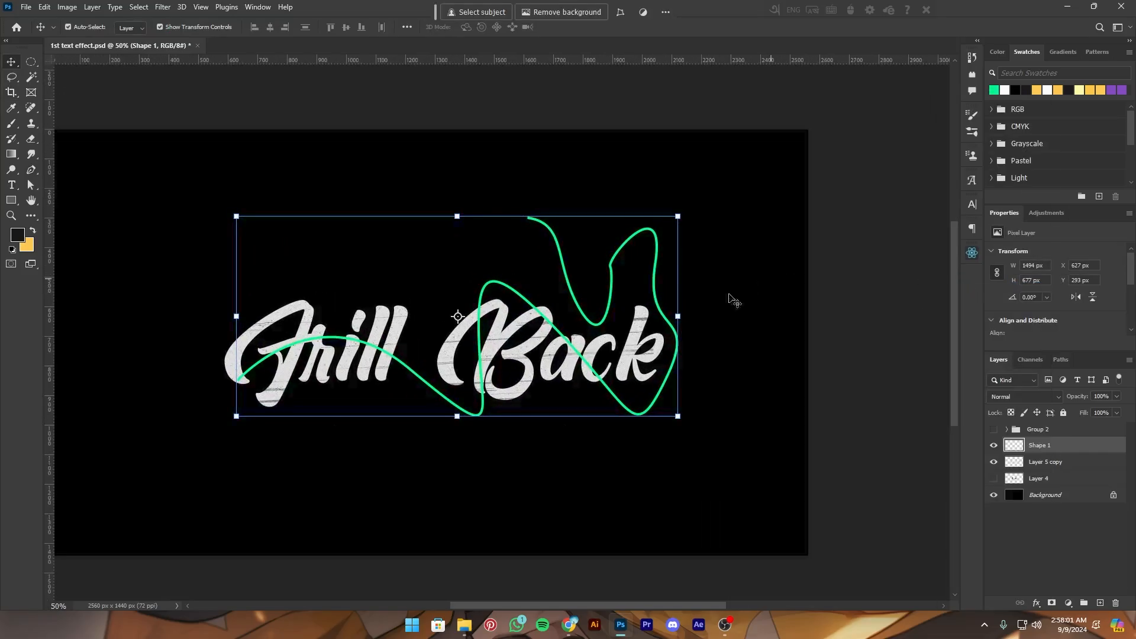
Rotate the green curve about 29° clockwise and scale it to about 95% across the lettering
key("ctrl+t")
left_click_drag(680, 406, 624, 444)
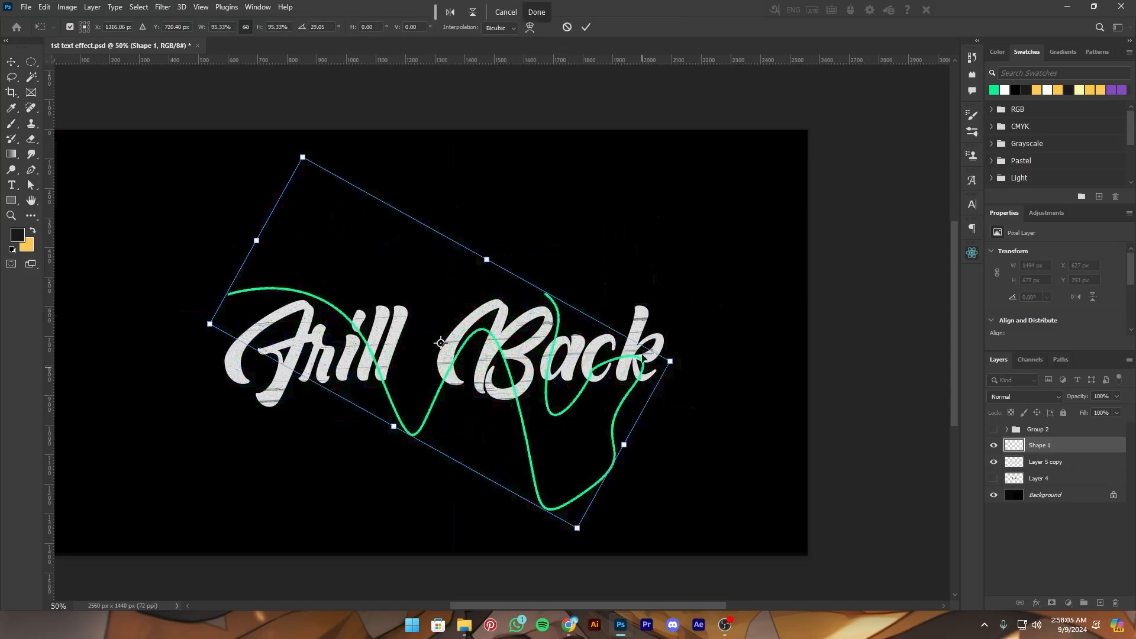
left_click(587, 27)
Clip the green curve layer to the lettering layer below it
left_click(1043, 449, "alt")
key("ctrl+minus")
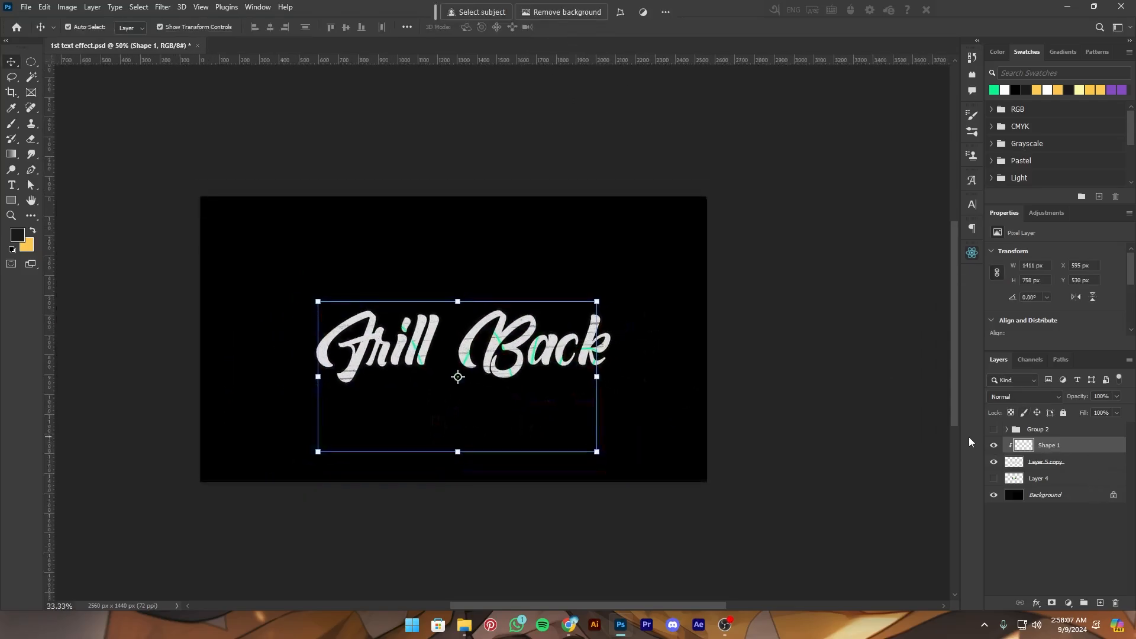
key("ctrl+plus")
Duplicate the green curve layer, clip the copy to the lettering, and shift it left over the word Frill
left_click_drag(448, 402, 448, 401)
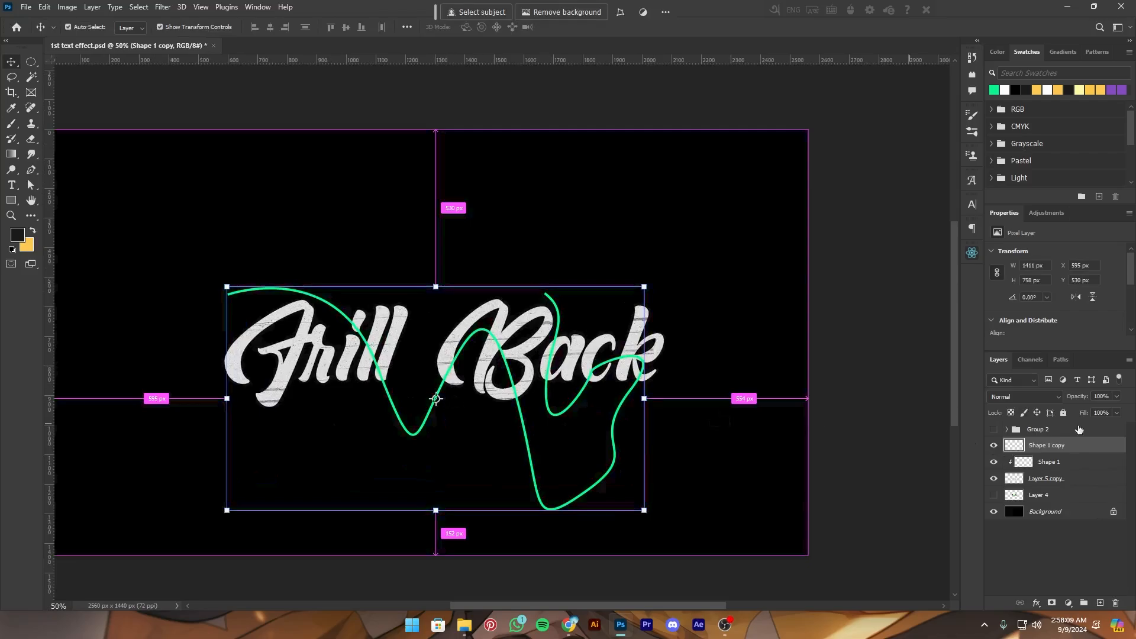
left_click_drag(1068, 445, 1064, 450)
left_click(1066, 448, "alt")
left_click_drag(637, 386, 412, 379)
key("ctrl+minus")
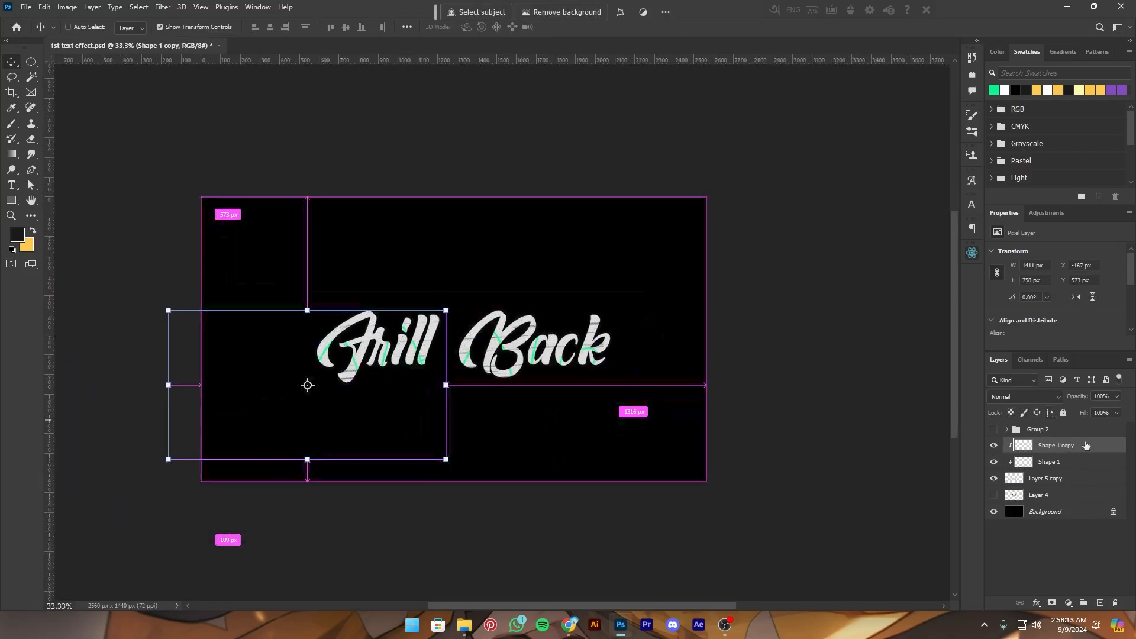
Merge both clipped green curve layers with the lettering layer
left_click(1050, 481)
left_click(1056, 463, "ctrl")
right_click(1057, 462)
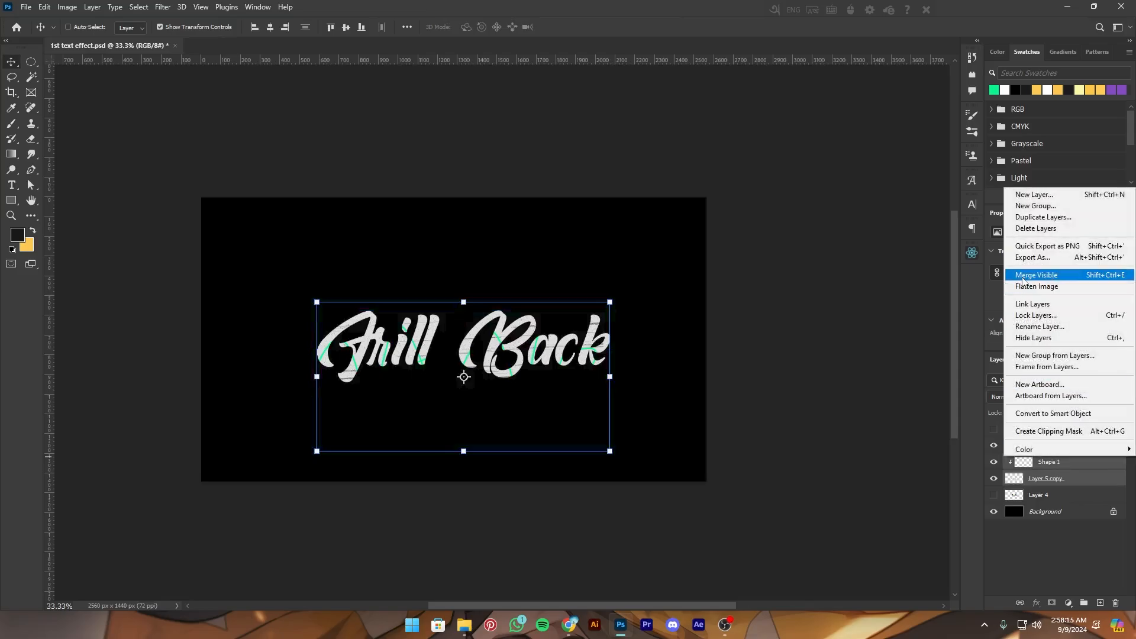
left_click(876, 456)
left_click(1052, 450, "ctrl")
right_click(1052, 449)
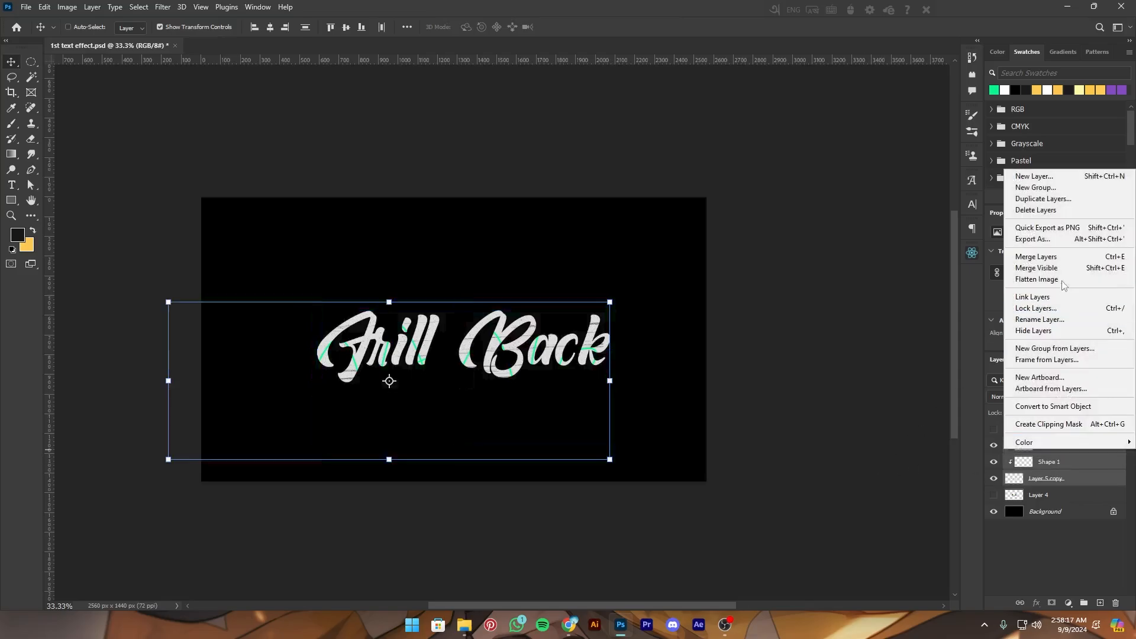
left_click(1061, 265)
Duplicate the merged lettering and stretch the lower copy upward to about 549 px tall
key("ctrl+plus")
left_click_drag(793, 415, 819, 451)
key("ctrl+j")
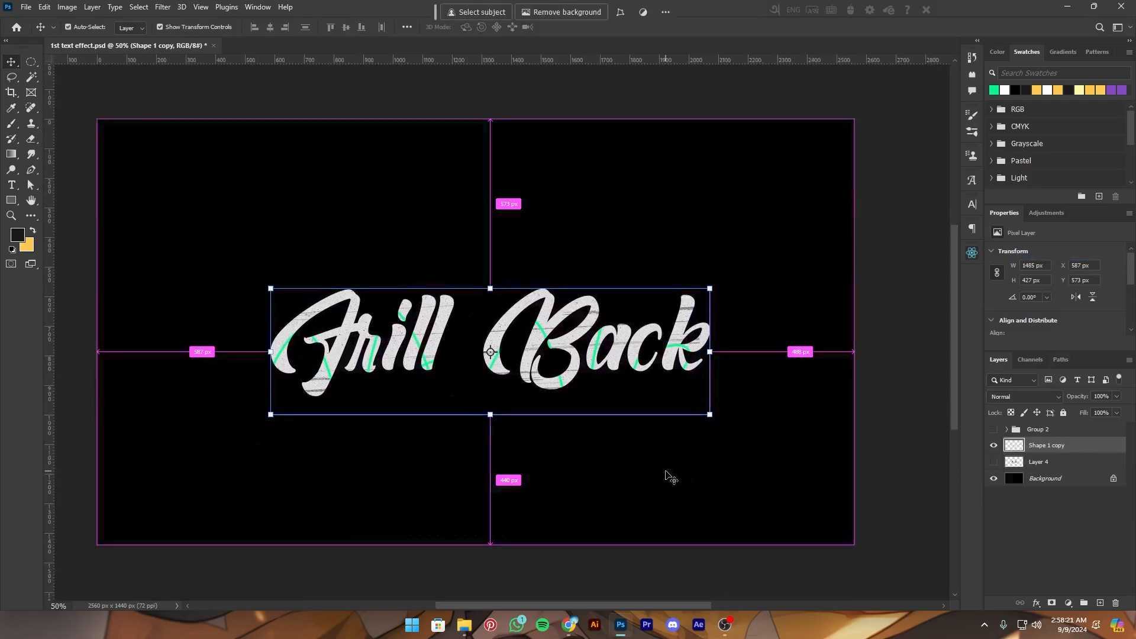
left_click(1059, 461)
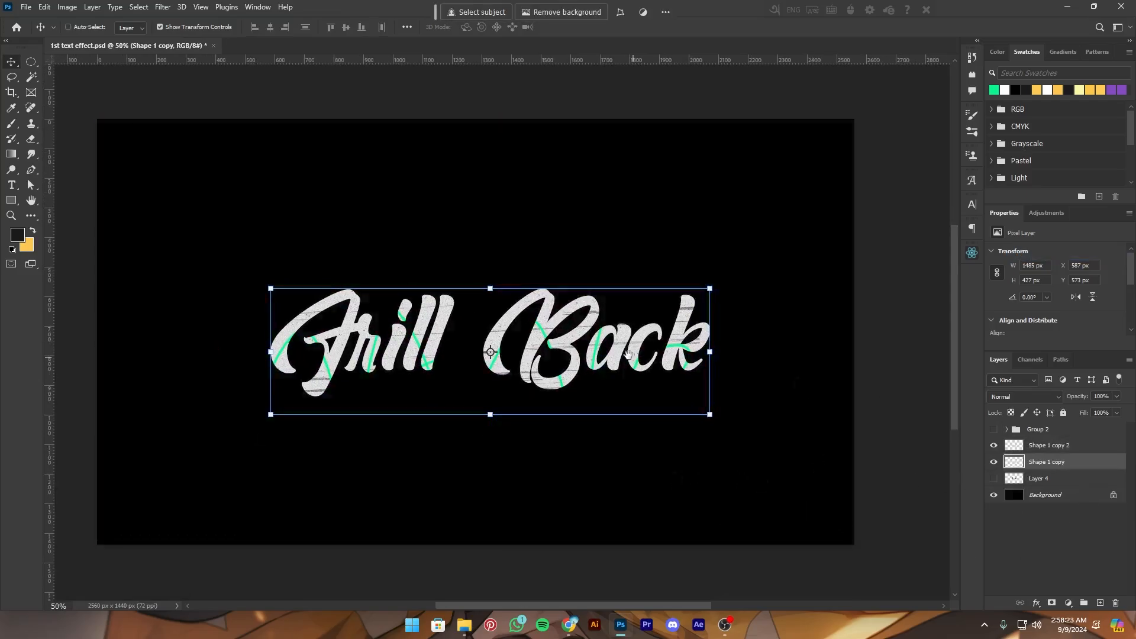
scroll(521, 332, "up", 3)
left_click_drag(489, 354, 495, 317)
left_click(585, 28)
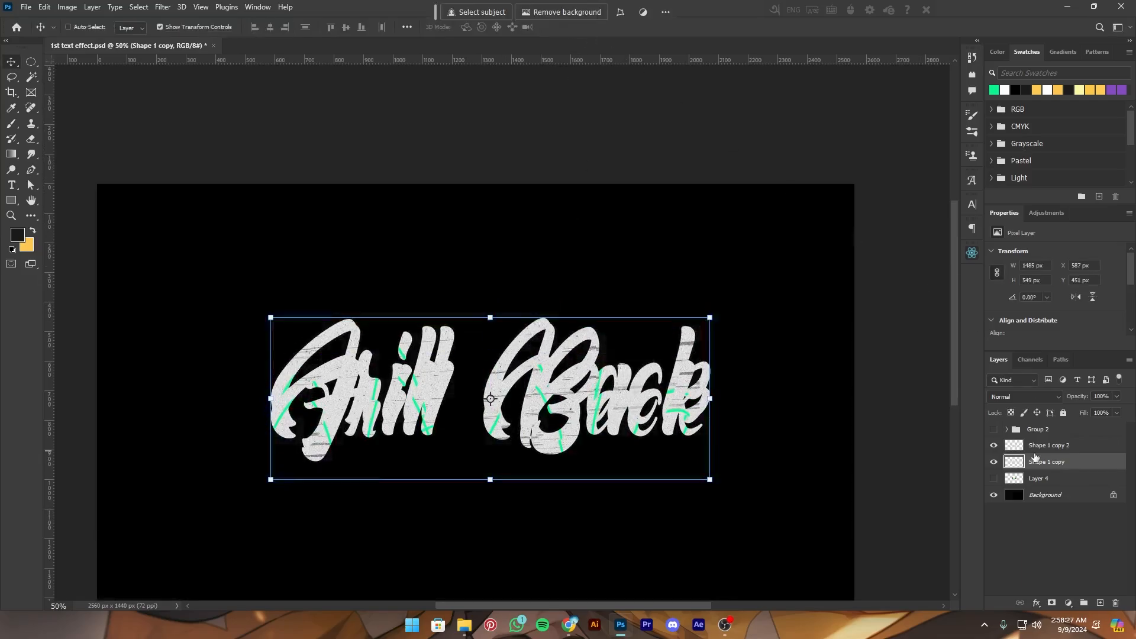
Fill the stretched lower lettering with the bright green swatch as background color and deselect it
left_click(1018, 468, "ctrl")
key("g")
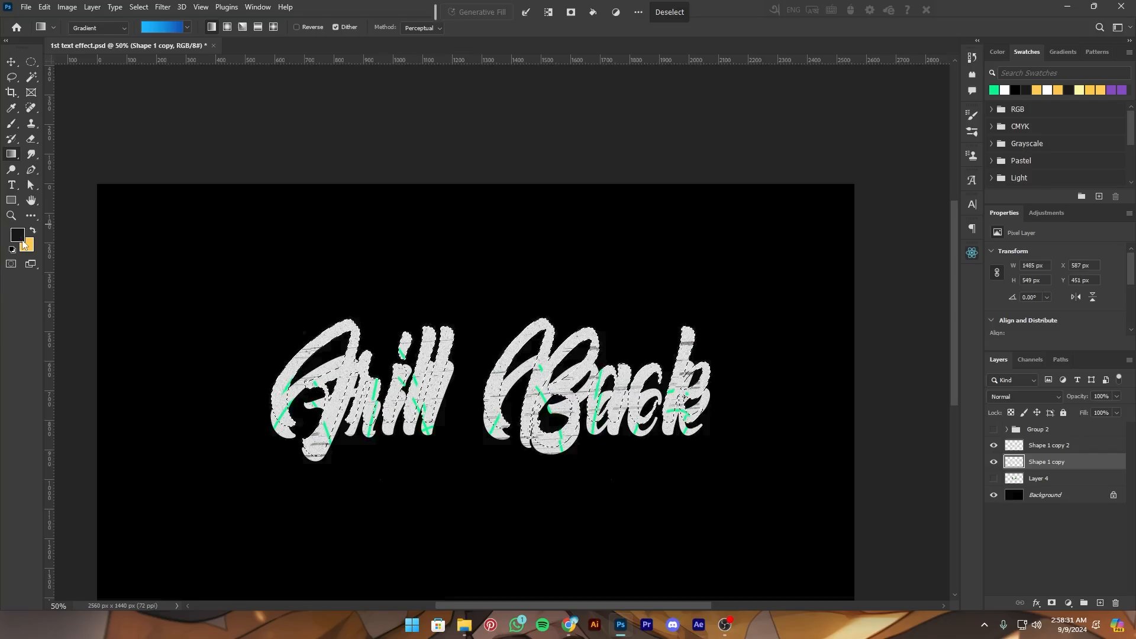
left_click(26, 245)
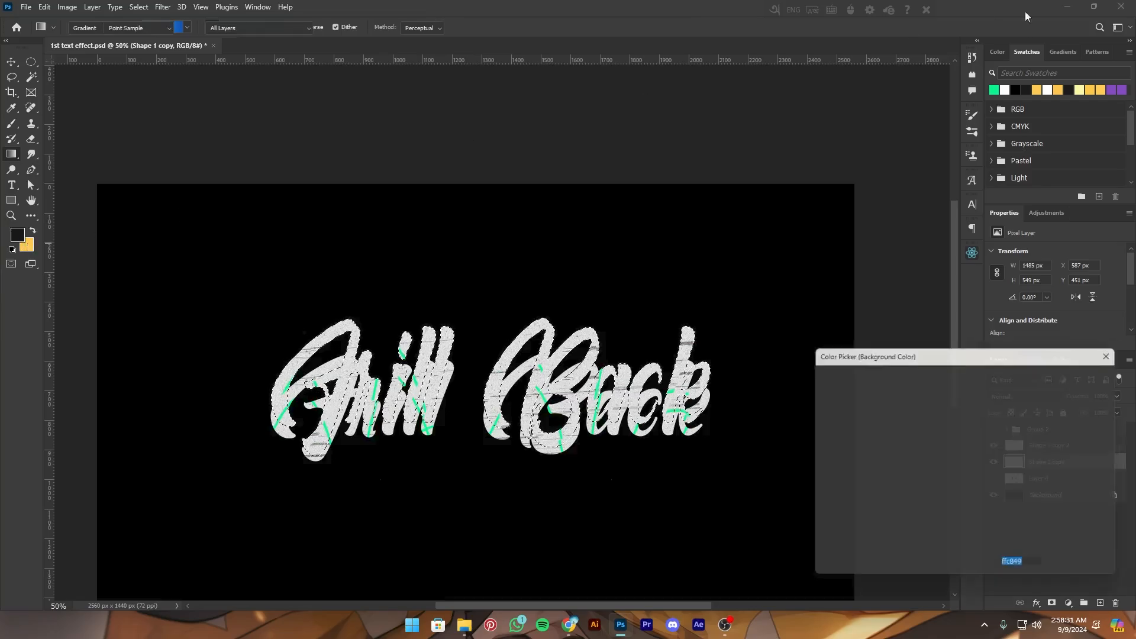
left_click(994, 90)
left_click(1080, 378)
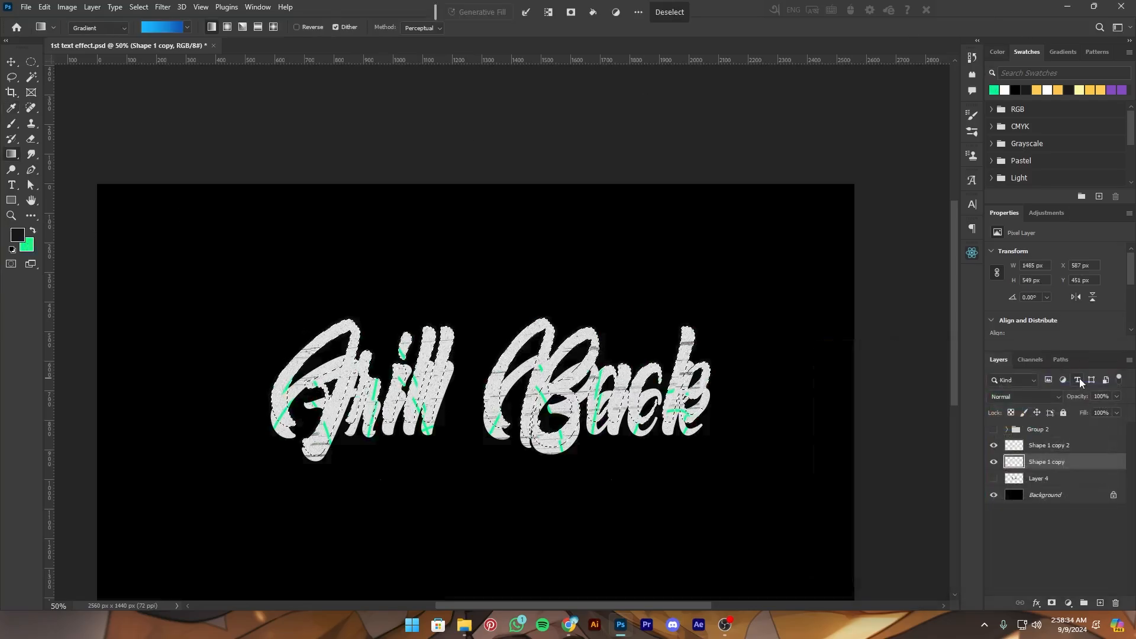
key("ctrl+BackSpace")
key("ctrl+d")
key("v")
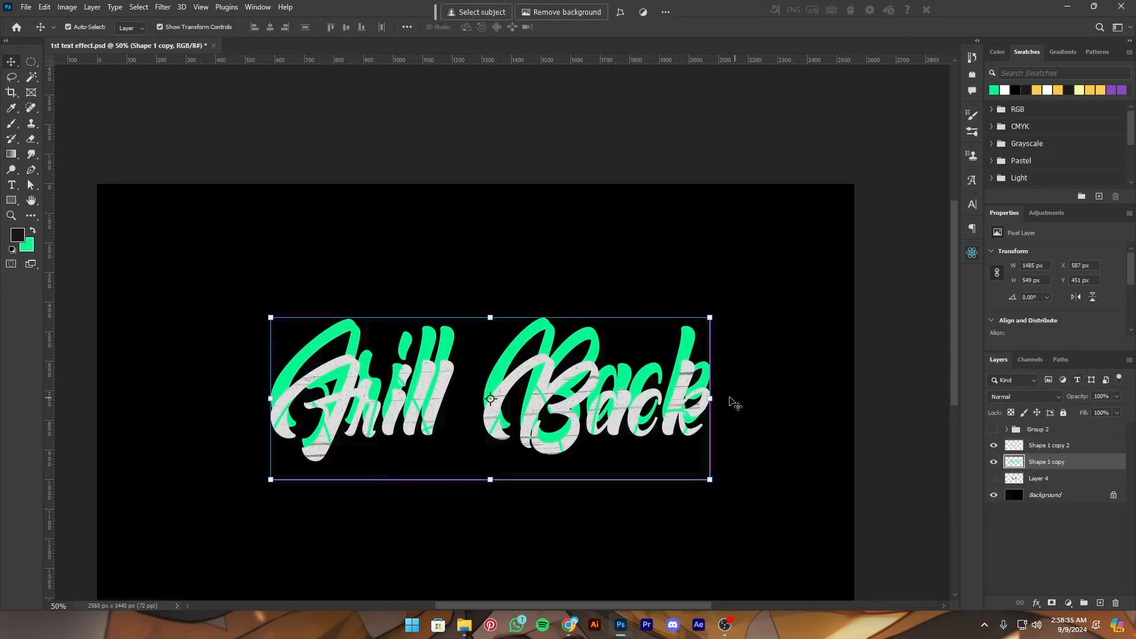
Apply a Motion Blur to the green lettering copy with a 90° angle and a 204 px distance
left_click(162, 7)
mouse_move(177, 160)
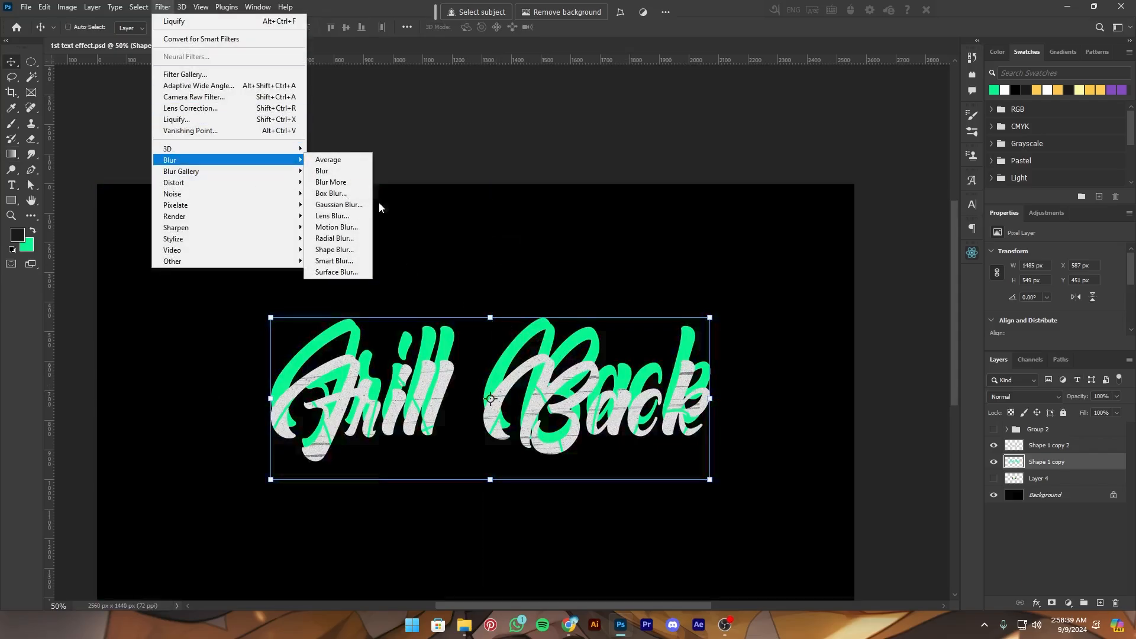
left_click(329, 229)
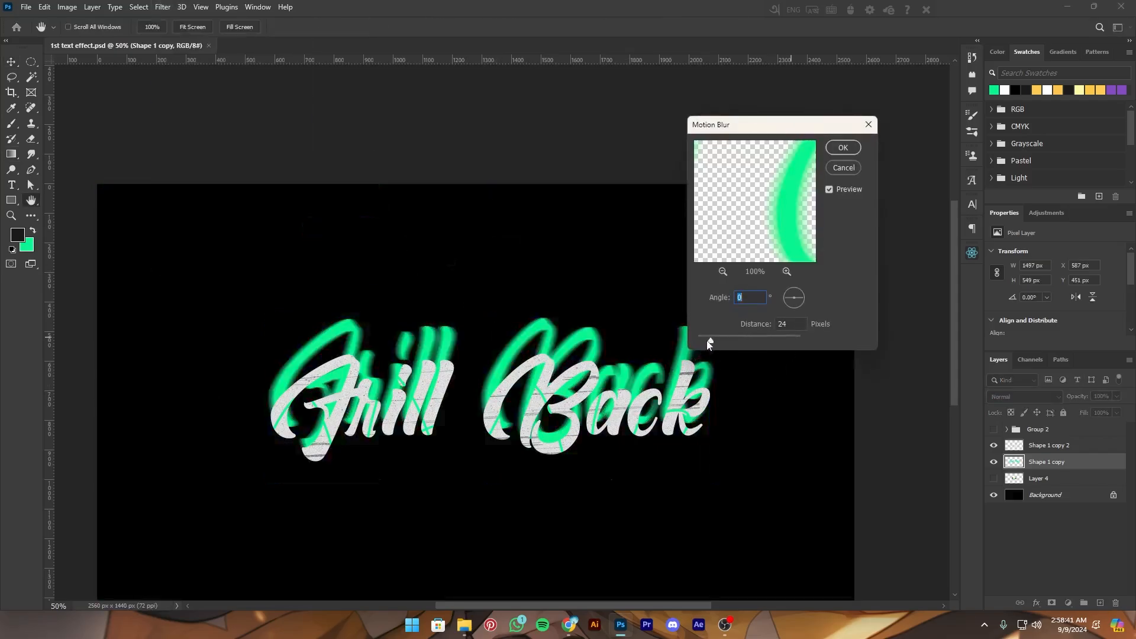
left_click_drag(709, 345, 751, 342)
key("ctrl+minus")
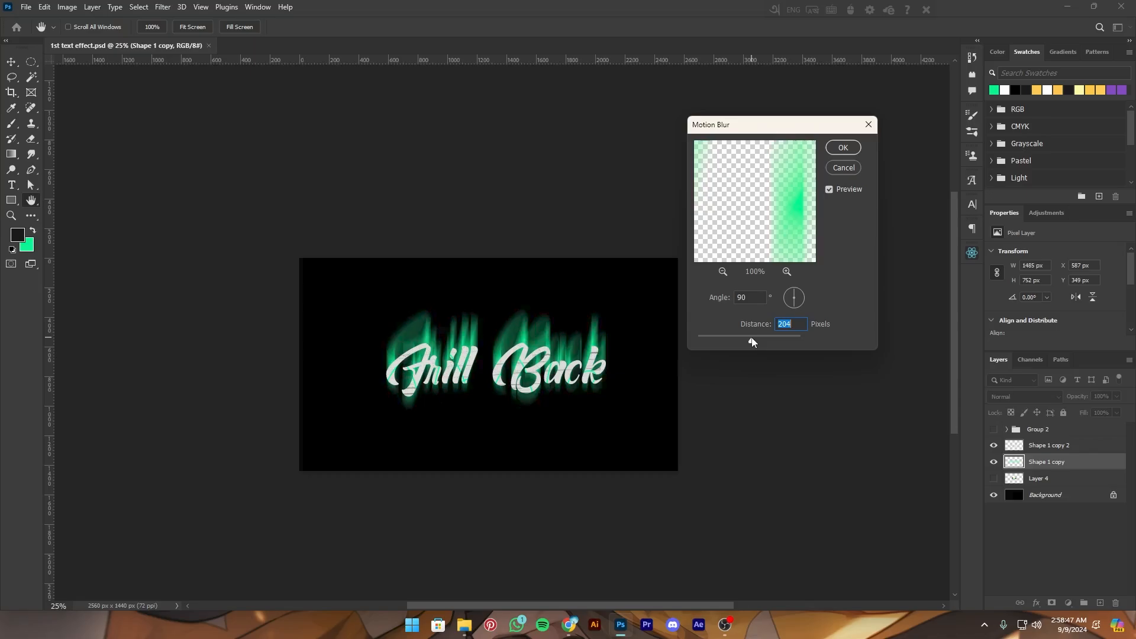
left_click(841, 148)
Move the blurred green copy down about 20 px behind the lettering
key("v")
key("ctrl+plus")
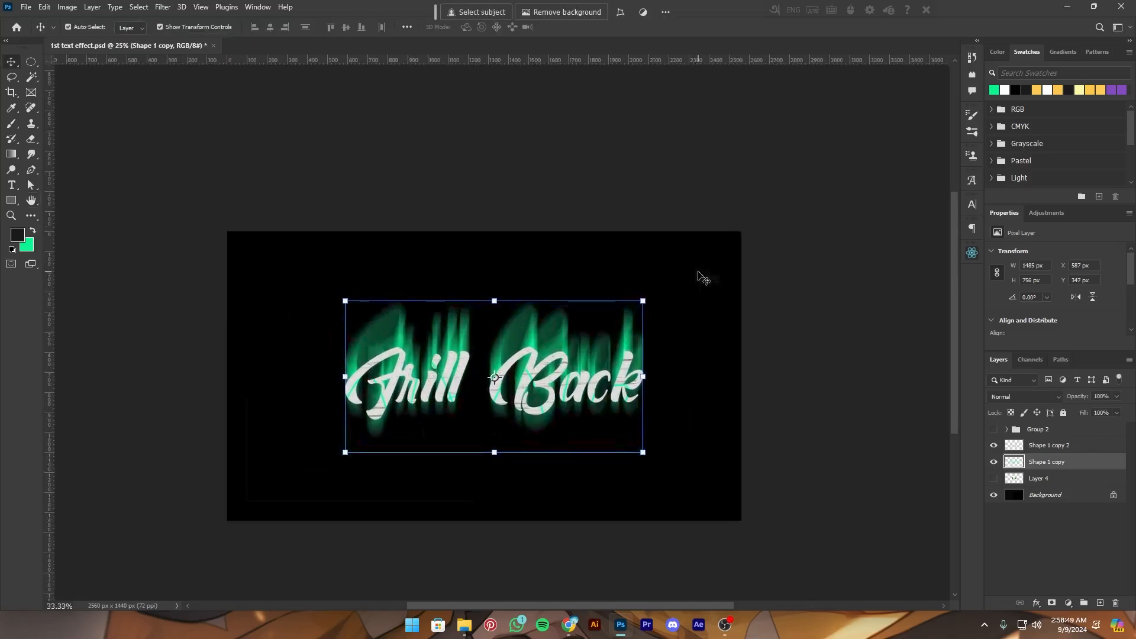
left_click_drag(592, 336, 591, 342)
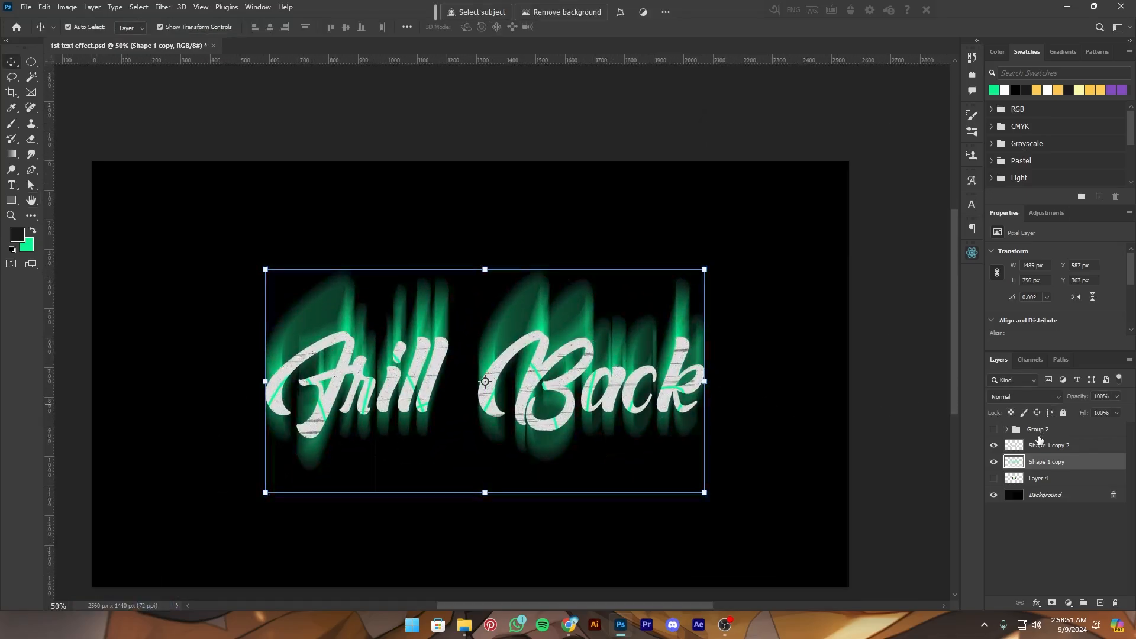
Add a layer beneath the top lettering, fill the lettering's outline on it with near-black, and deselect
left_click(1035, 452)
left_click(1014, 446, "ctrl")
left_click(1100, 602, "ctrl")
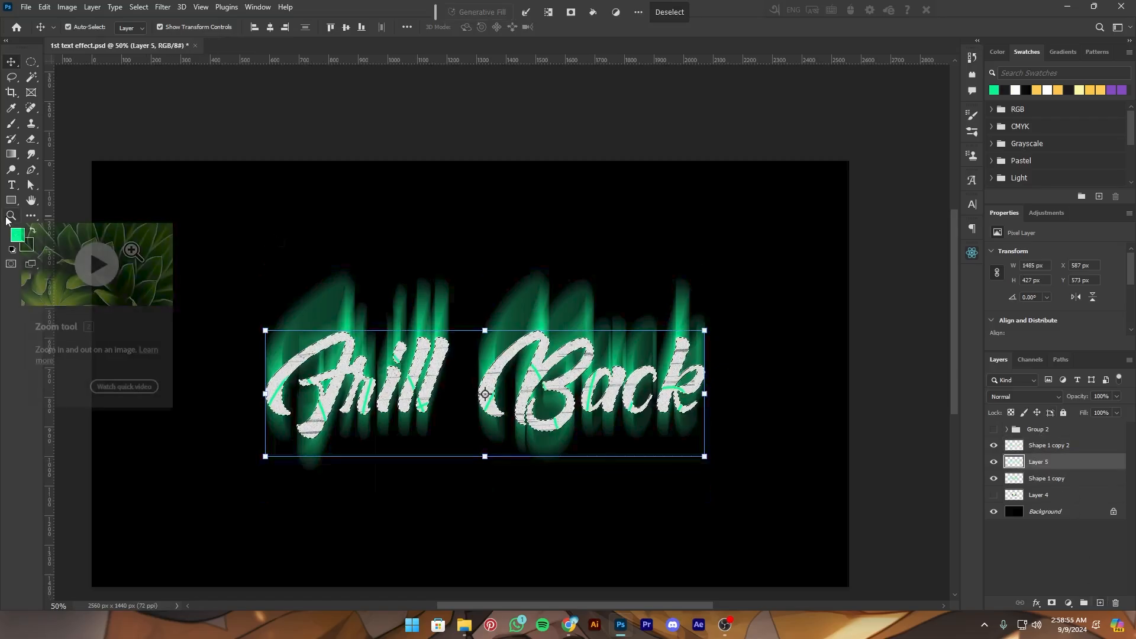
key("ctrl+d")
key("ctrl+plus")
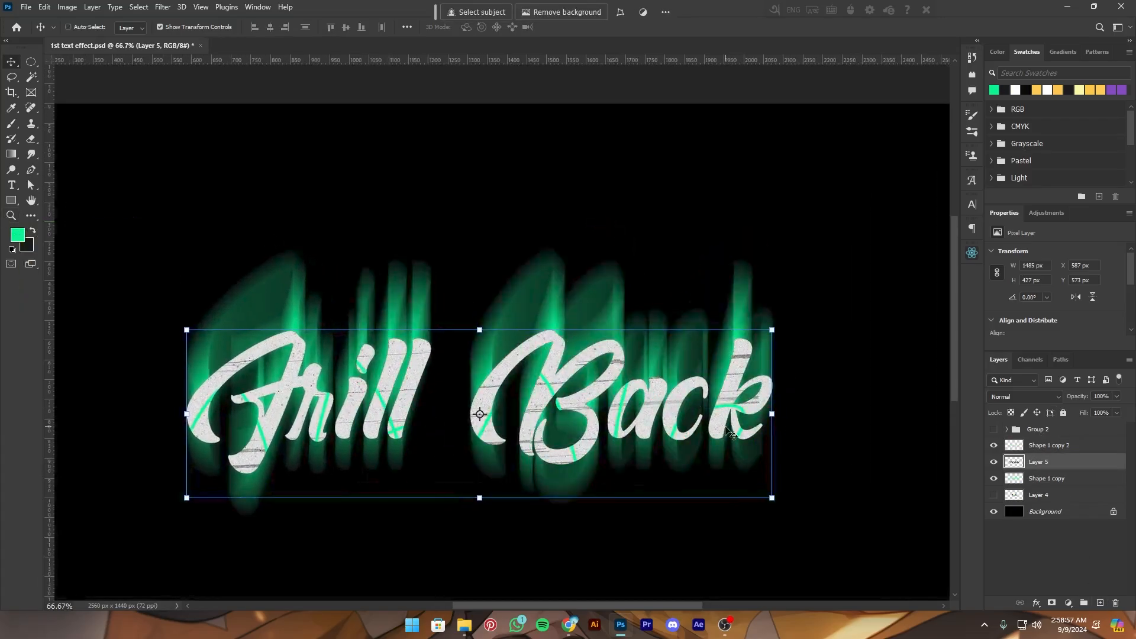
Shift the dark lettering silhouette up 20 px and enlarge it to about 1517 by 436 px
key("shift+Up")
key("shift+Up")
key("ctrl+minus")
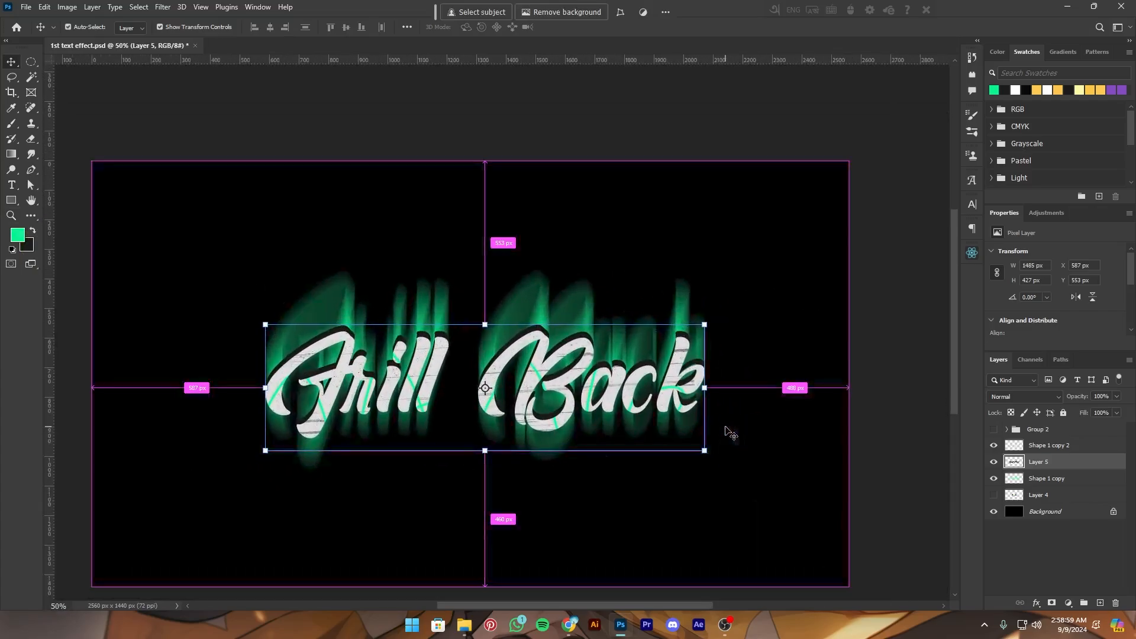
key("ctrl+t")
left_click_drag(704, 451, 690, 429)
left_click(585, 27)
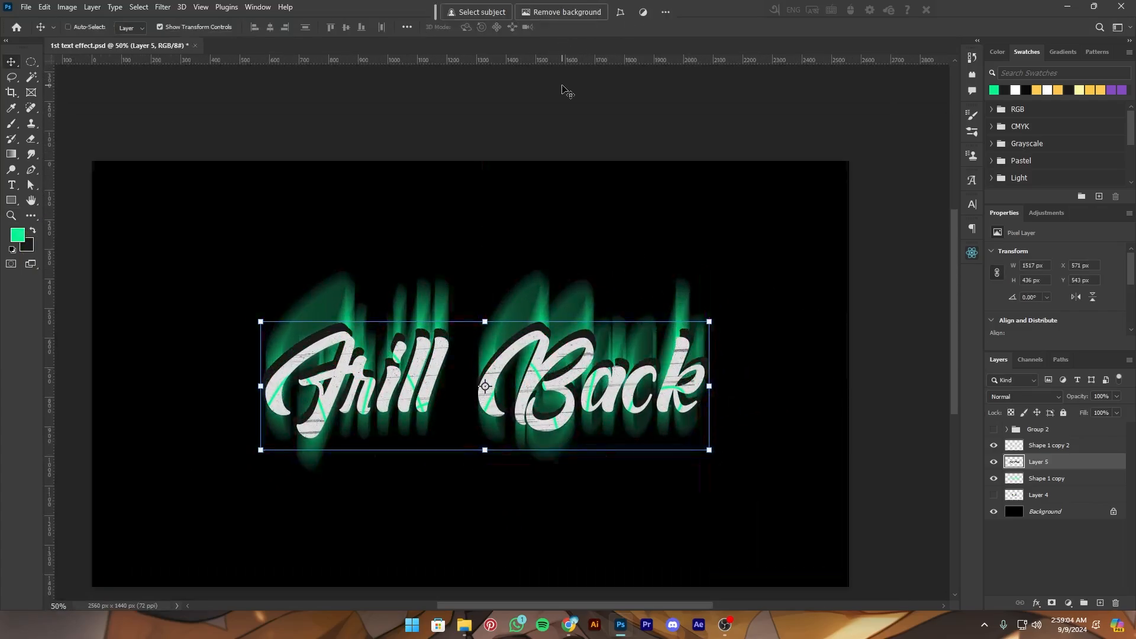
Save the document and give the top lettering layer a Bevel & Emboss with Inner Bevel, 417% depth and 92 px size
key("ctrl+minus")
key("ctrl+minus")
key("ctrl+plus")
left_click(510, 363, "ctrl")
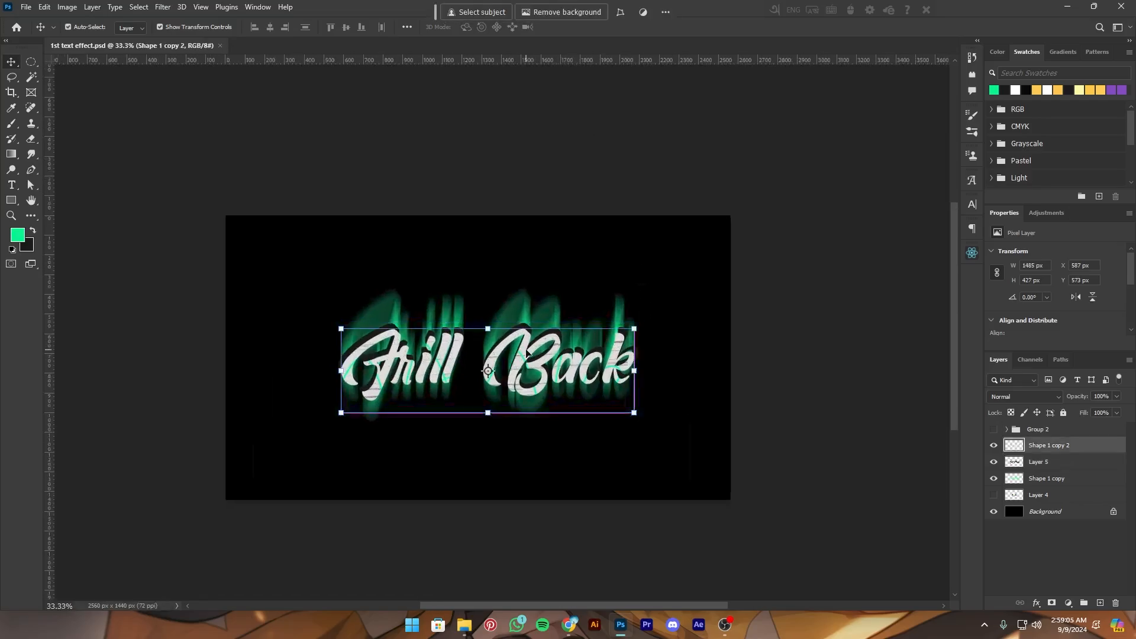
key("ctrl+plus")
right_click(1080, 452)
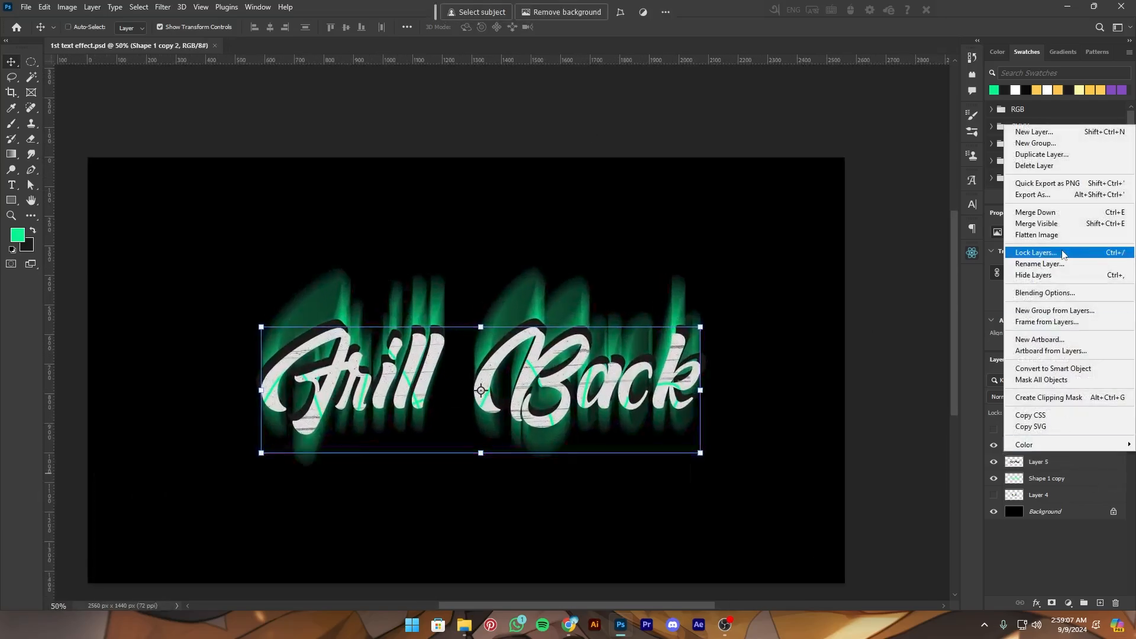
left_click(1053, 295)
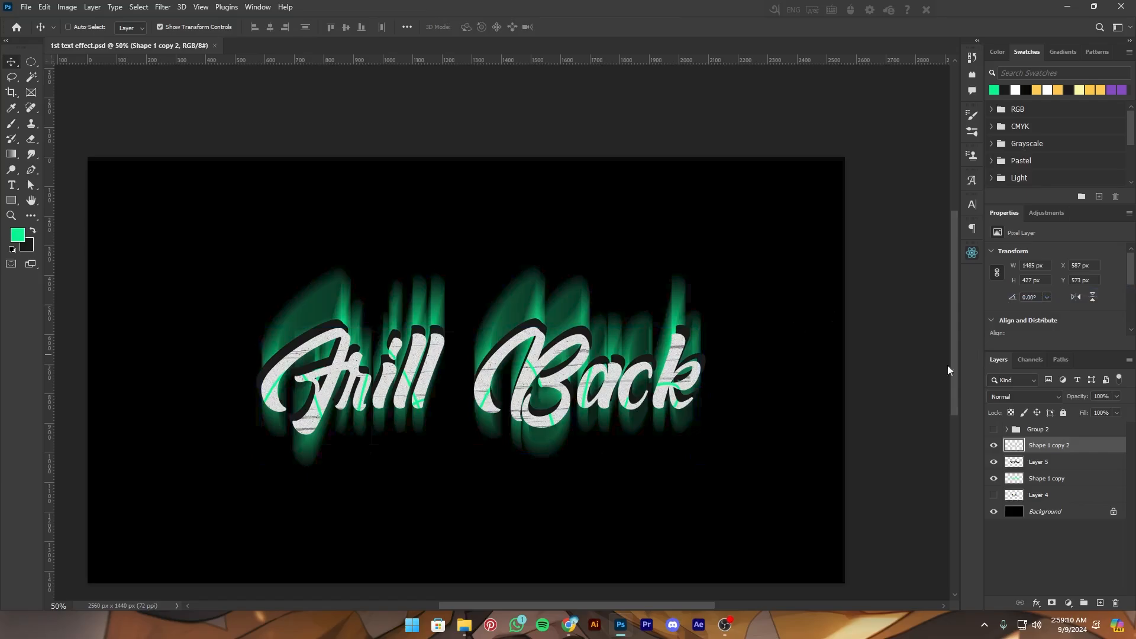
key("ctrl+plus")
left_click(637, 320)
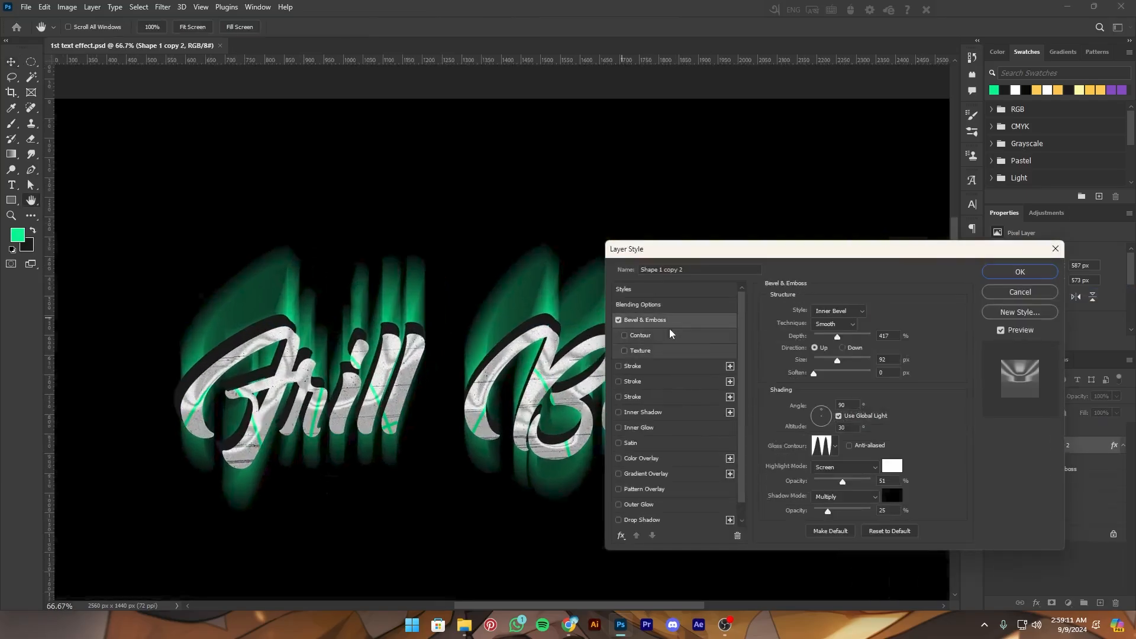
key("ctrl+minus")
key("ctrl+minus")
key("ctrl+minus")
key("ctrl+plus")
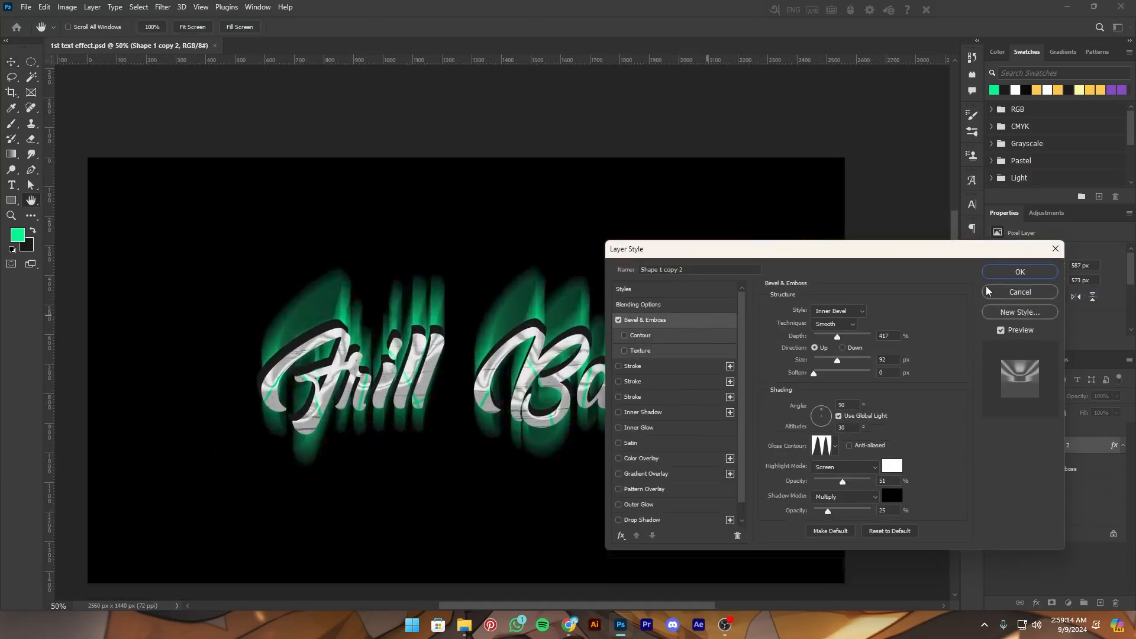
left_click(1005, 274)
key("ctrl+plus")
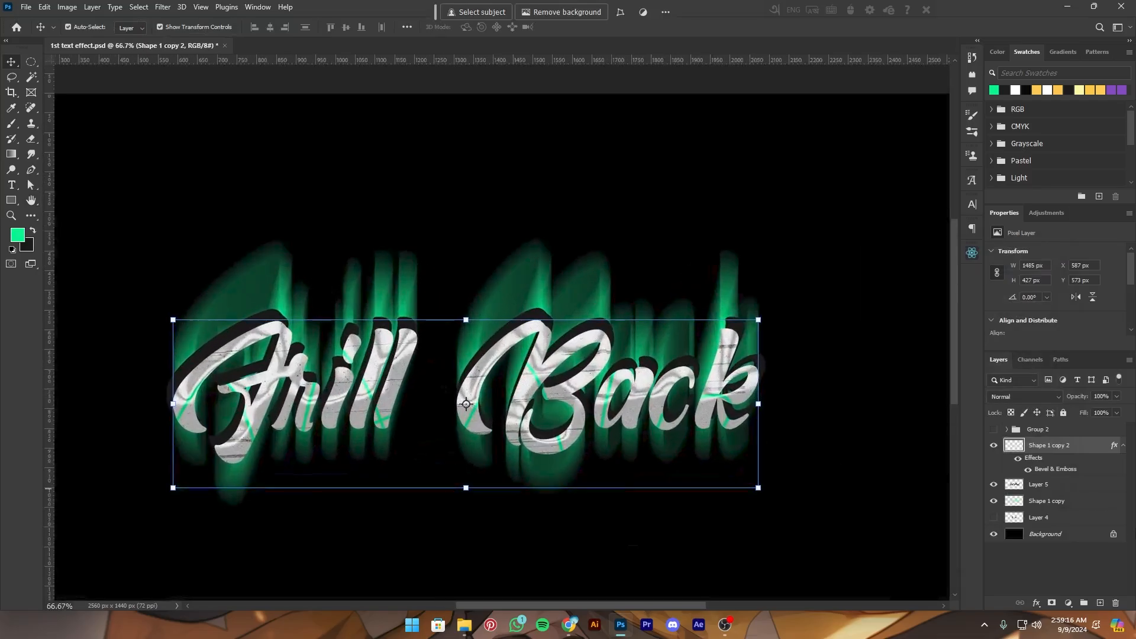
Give the blurred green copy a Bevel & Emboss with Inner Bevel, 417% depth and 92 px size
left_click(1051, 500)
right_click(1051, 500)
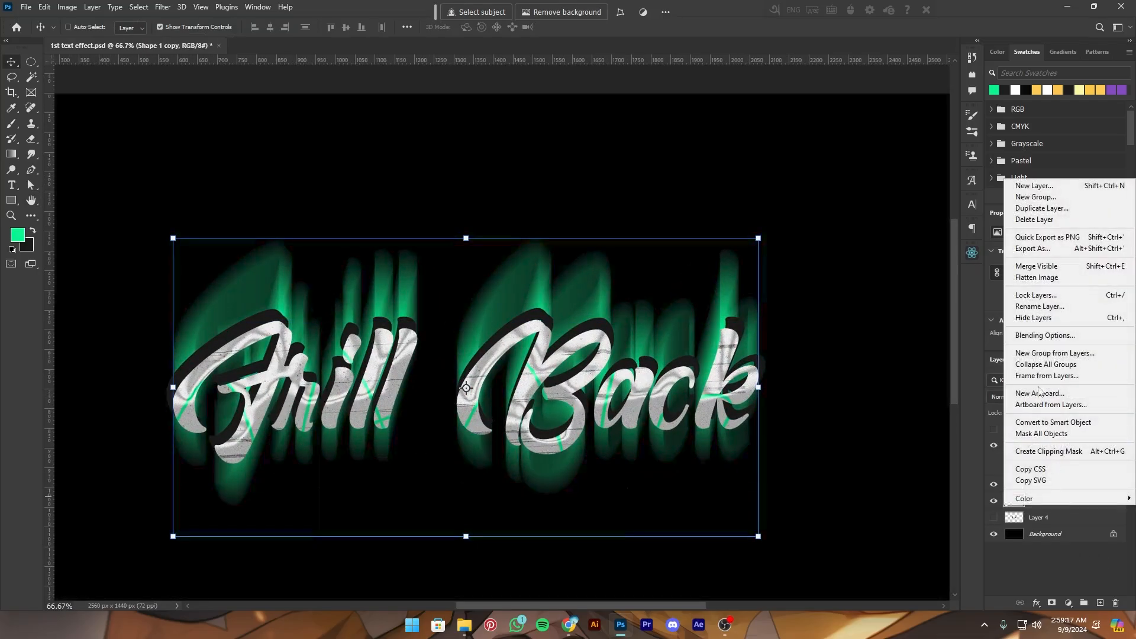
left_click(1046, 335)
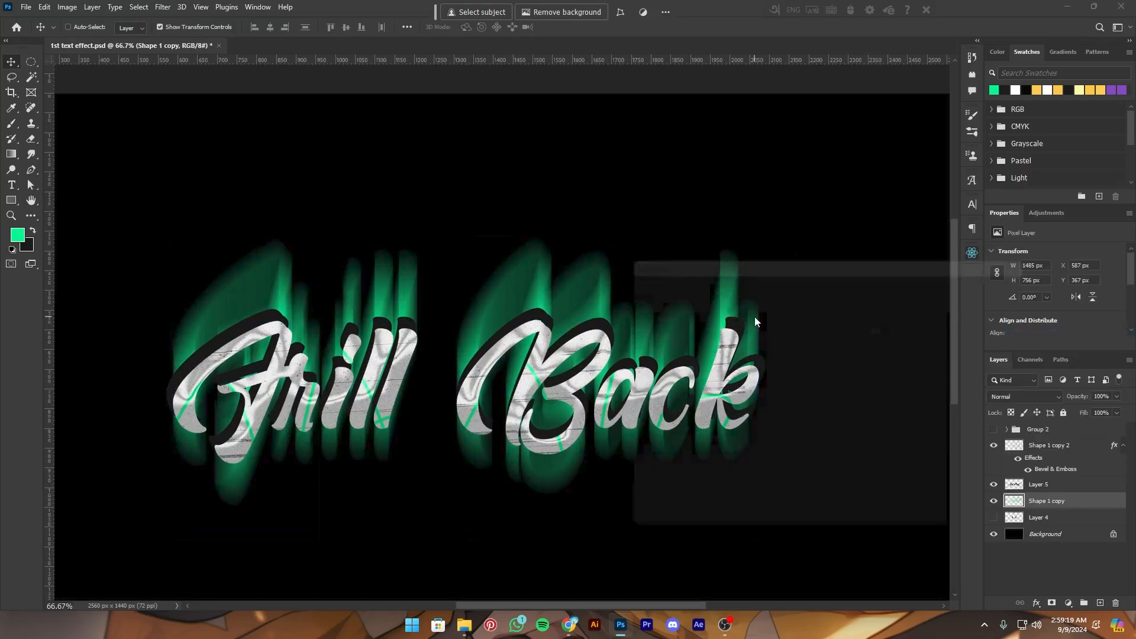
left_click(637, 318)
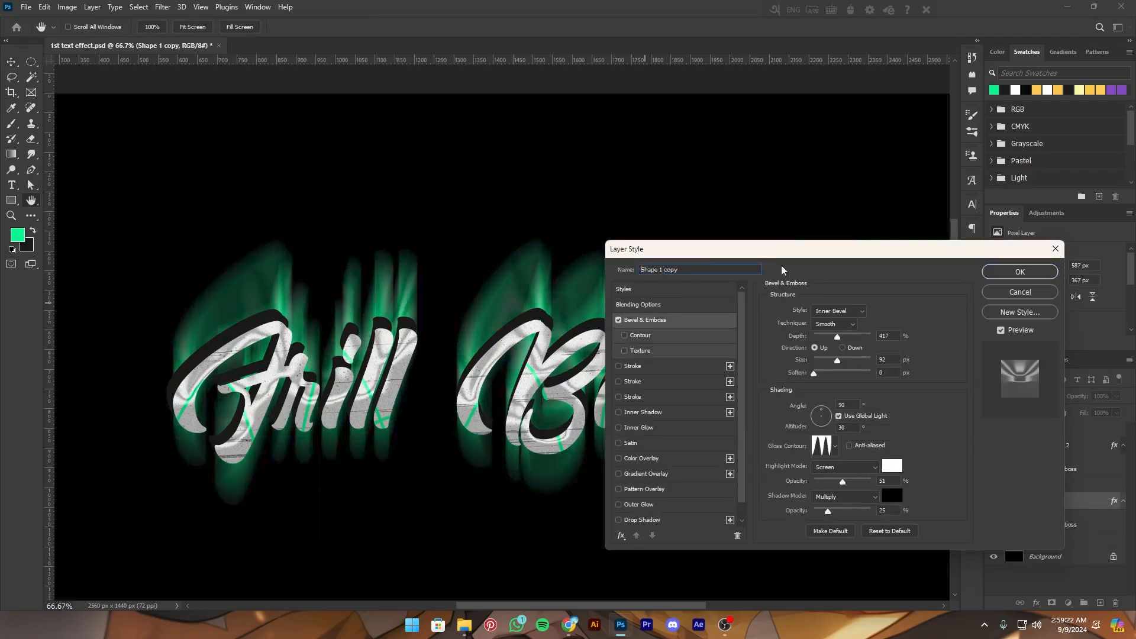
left_click_drag(781, 249, 806, 250)
left_click(1045, 272)
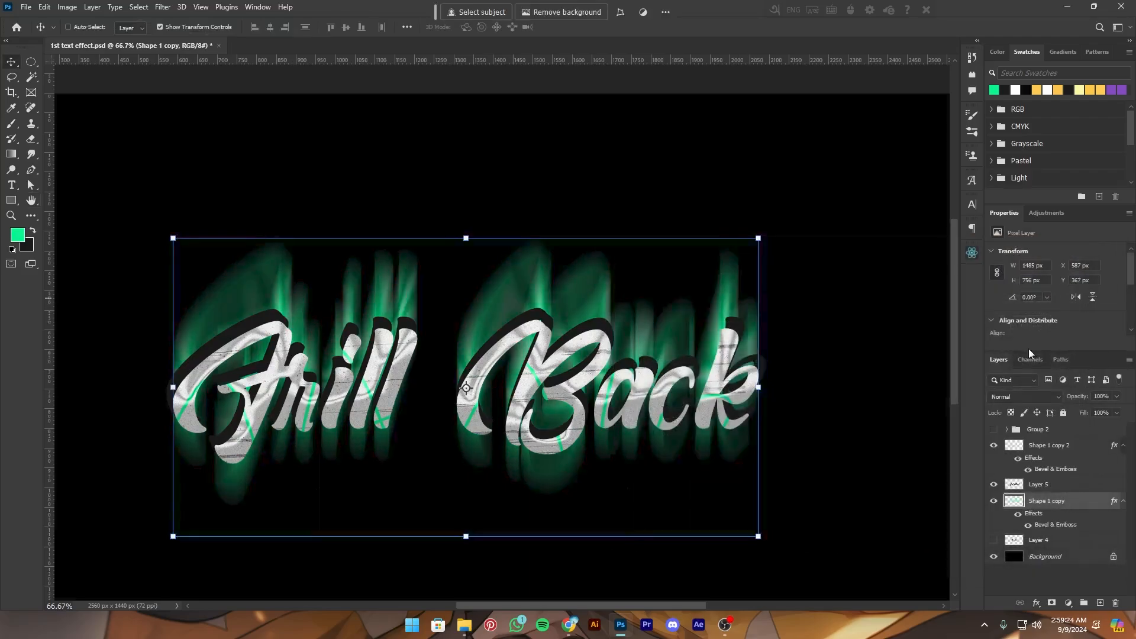
Give the dark silhouette layer an Inner Bevel with 16% highlight and 29% shadow opacity, and save the document
right_click(1055, 483)
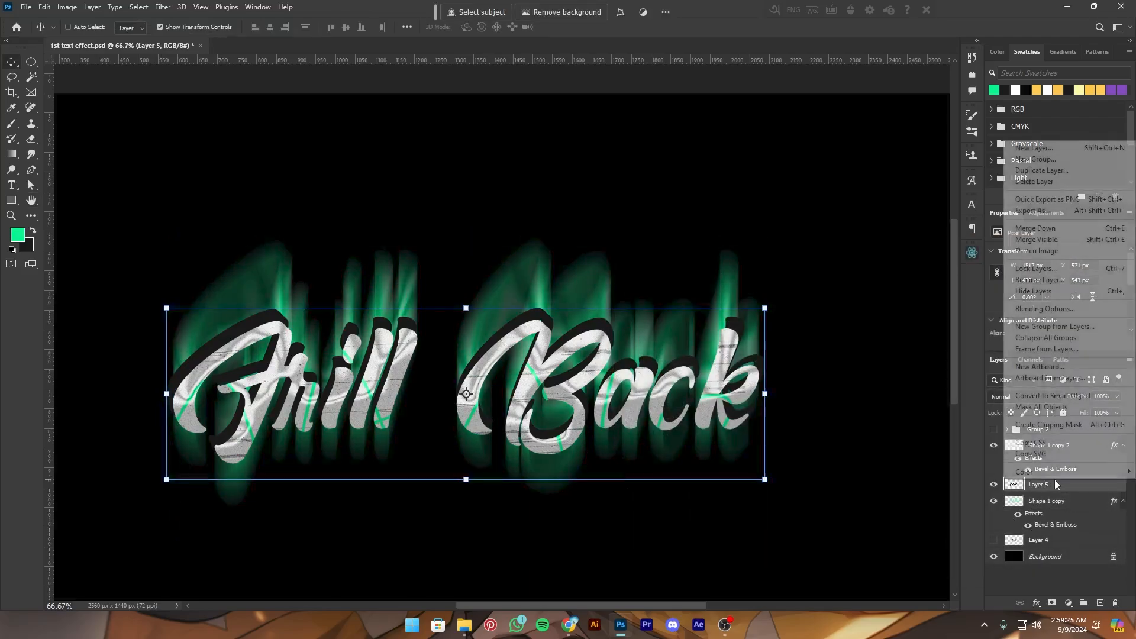
left_click(1038, 308)
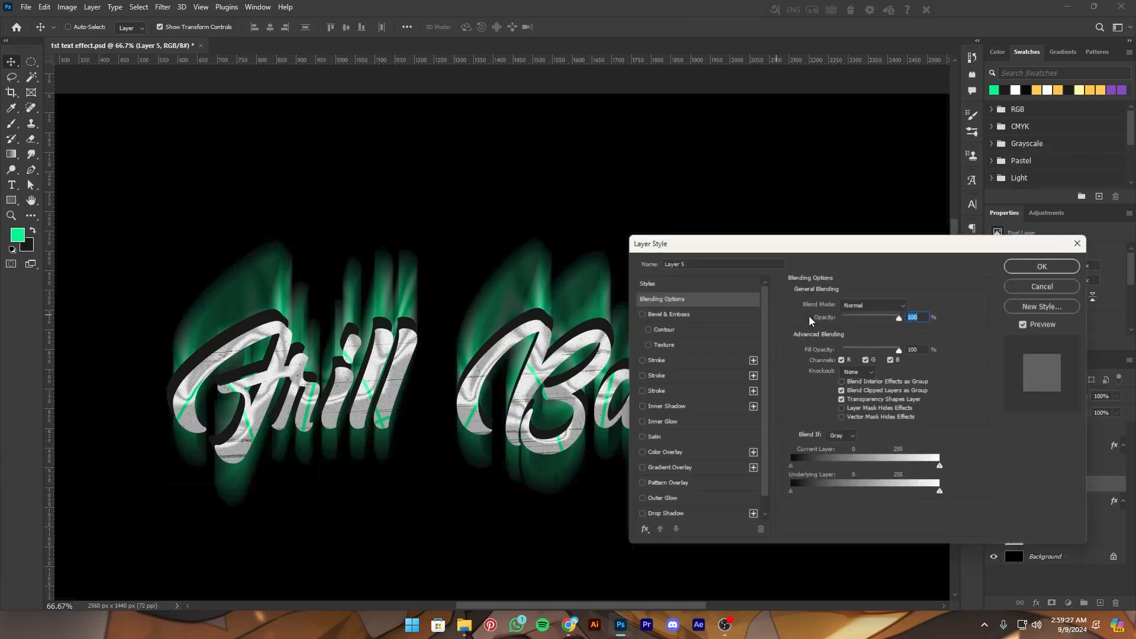
left_click(677, 314)
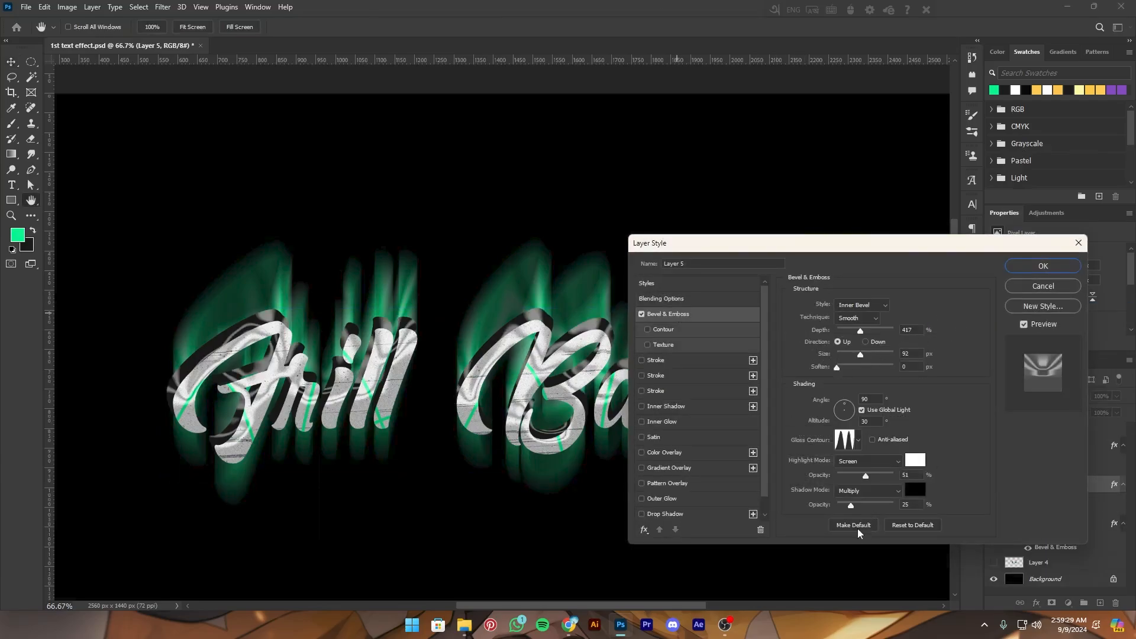
left_click_drag(850, 505, 846, 477)
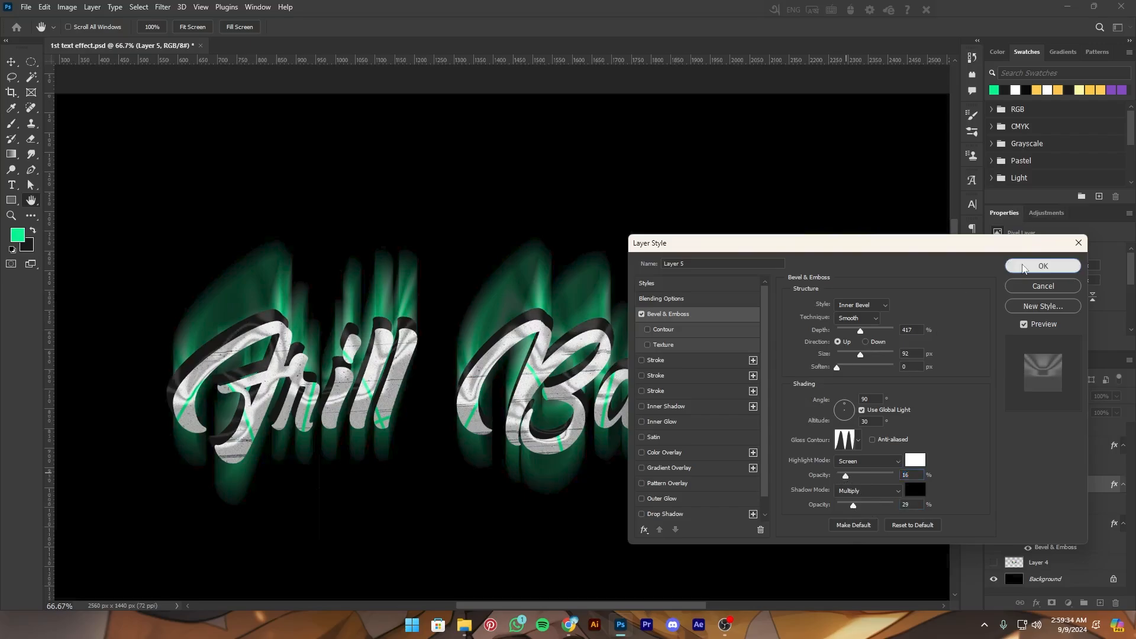
left_click(1023, 268)
key("ctrl+0")
key("v")
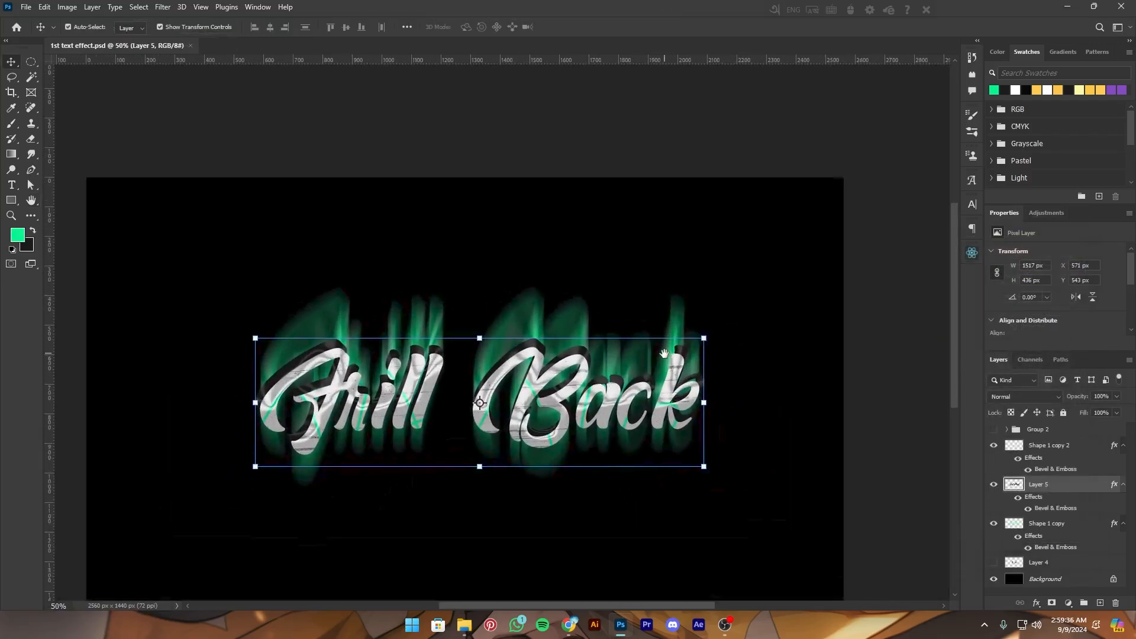
left_click_drag(664, 353, 664, 355)
Add a layer above the top lettering and set its blend mode to Linear Dodge (Add)
left_click(1077, 458)
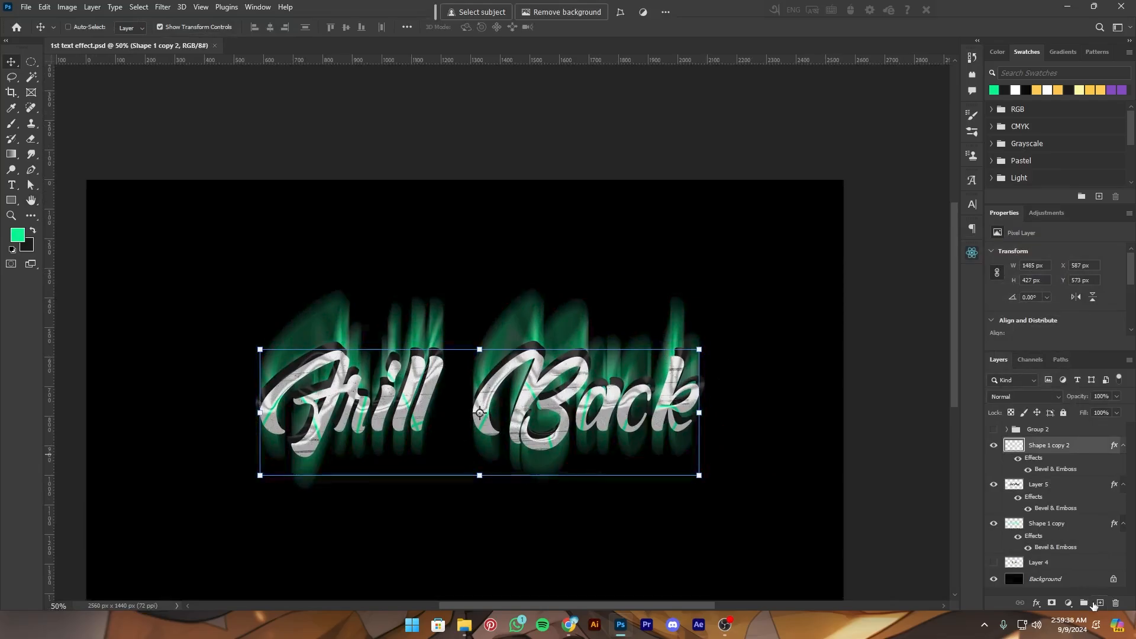
left_click(1100, 602)
left_click(1023, 397)
left_click(1017, 408)
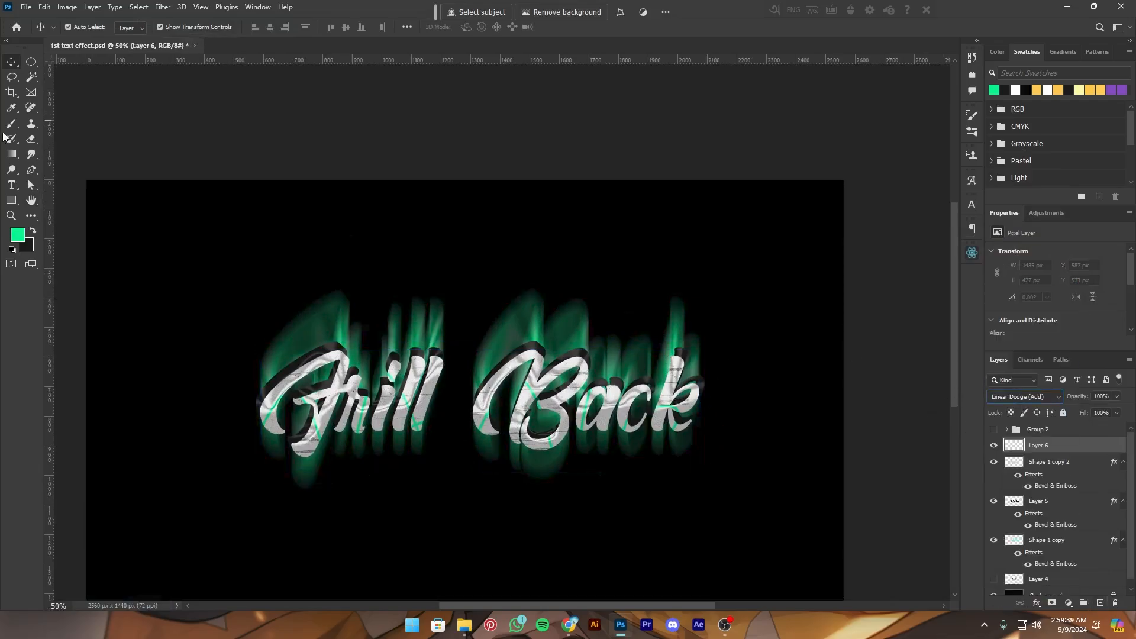
Brush soft grey (a9afac) glow dabs over both words on the new Linear Dodge layer, undoing the first green dab
left_click(11, 123)
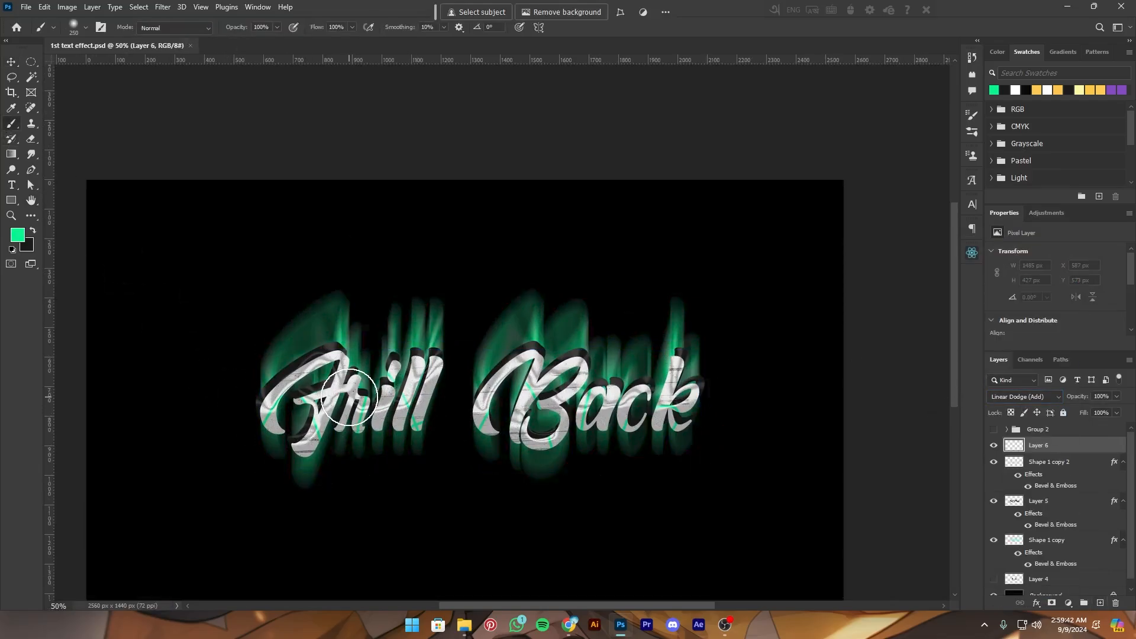
left_click(349, 397)
key("ctrl+z")
left_click(18, 235)
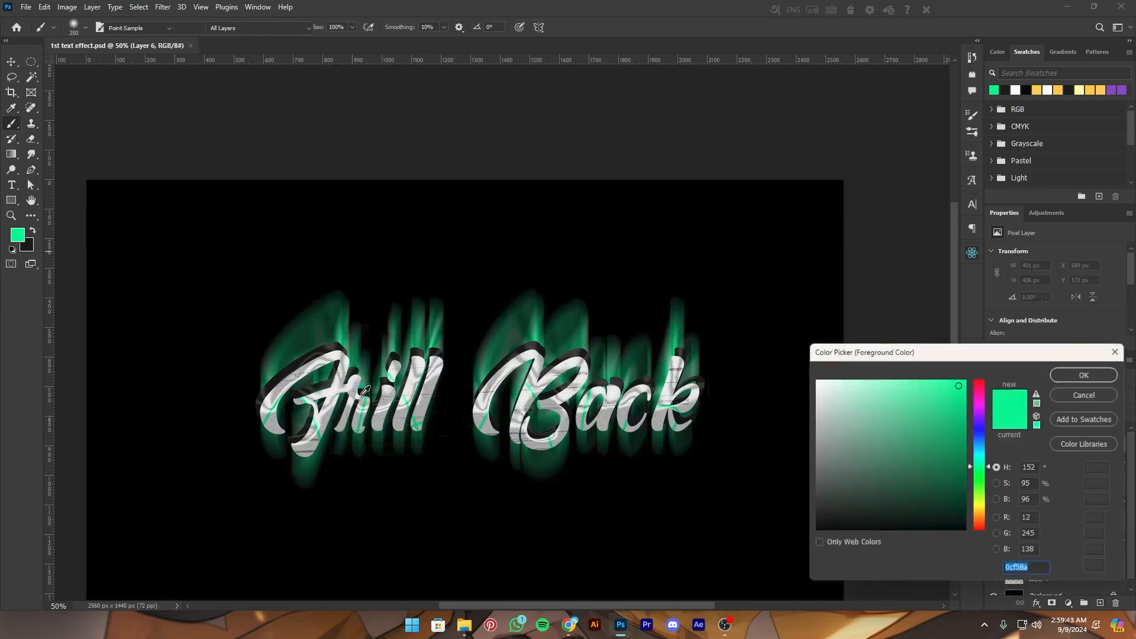
left_click(1069, 380)
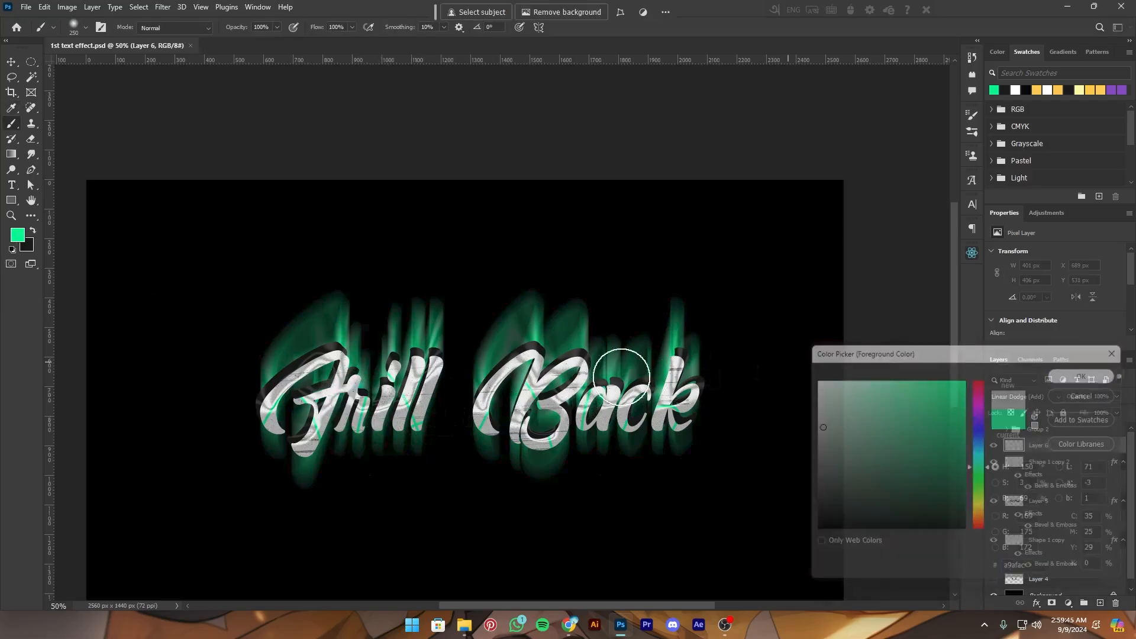
left_click(634, 399)
left_click(333, 372)
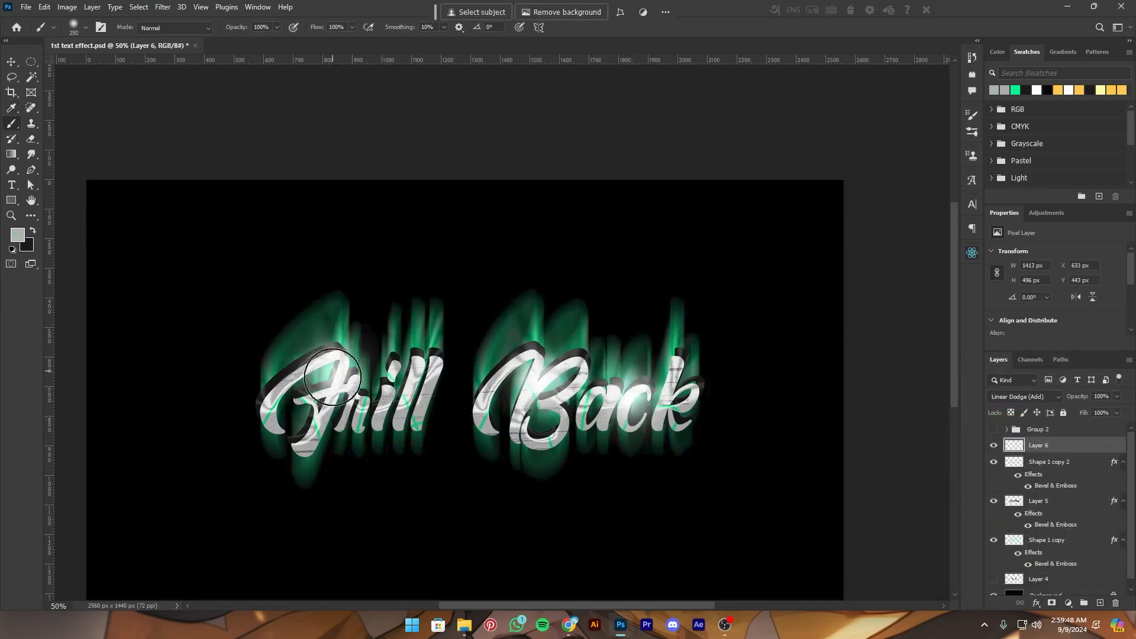
left_click(395, 404)
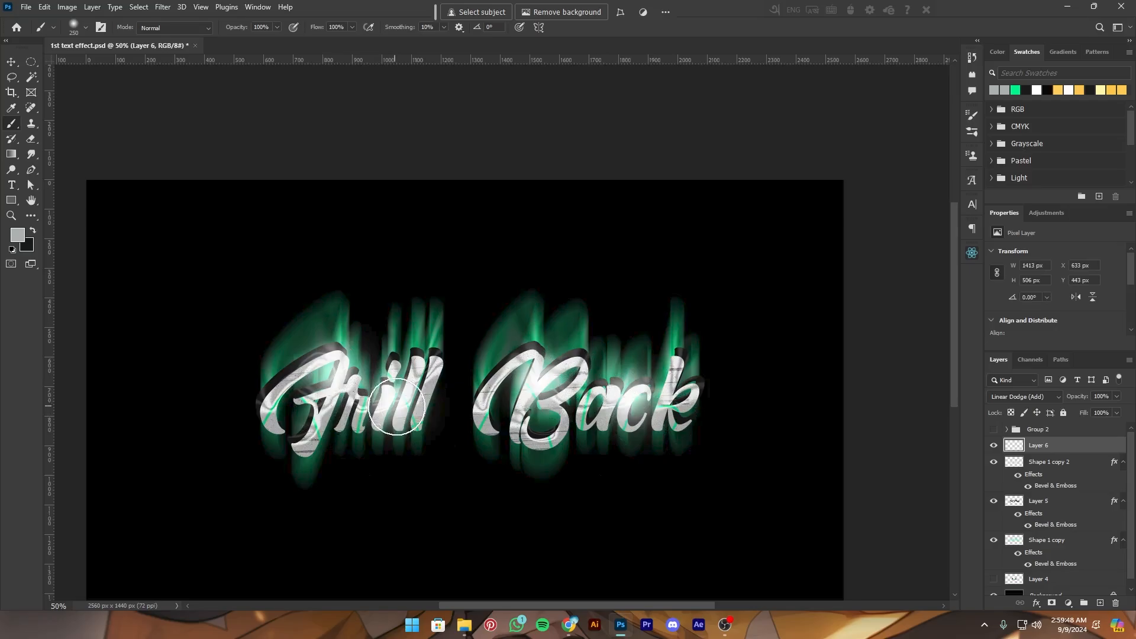
Clip the glow layer to the top lettering and brush green glow dabs over the letters
left_click(1075, 452, "alt")
left_click(666, 446)
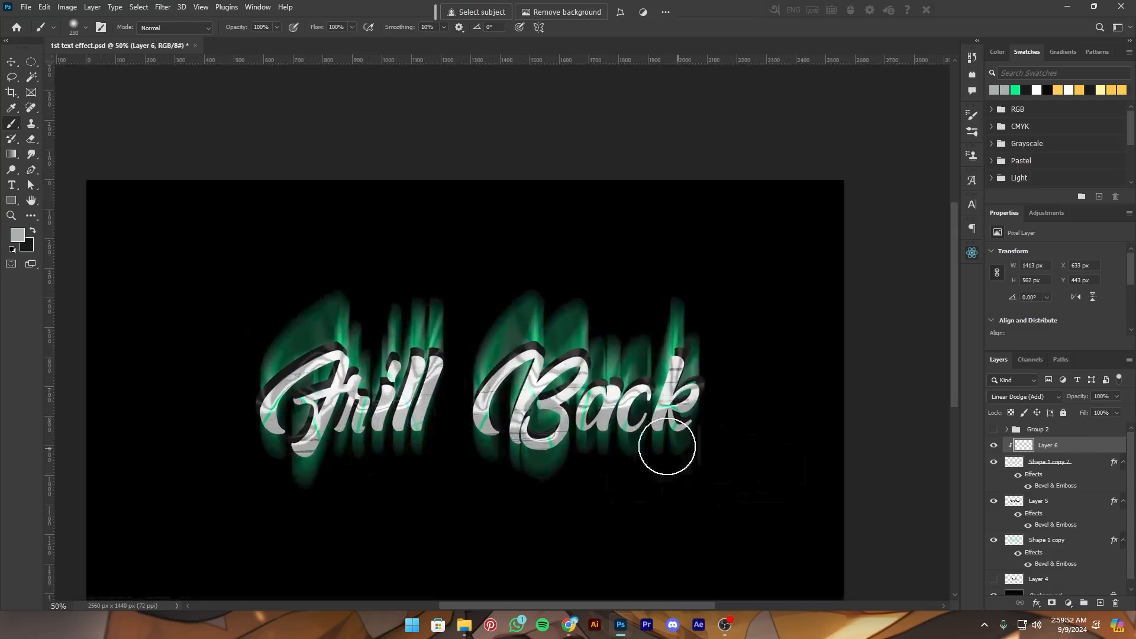
left_click(17, 236)
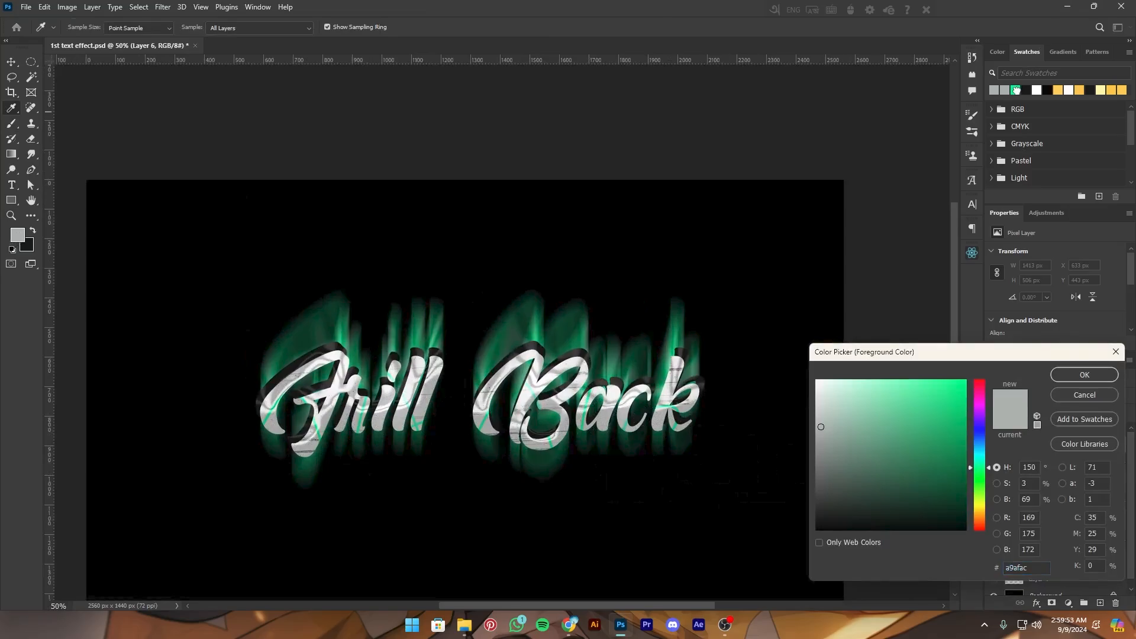
left_click(1109, 382)
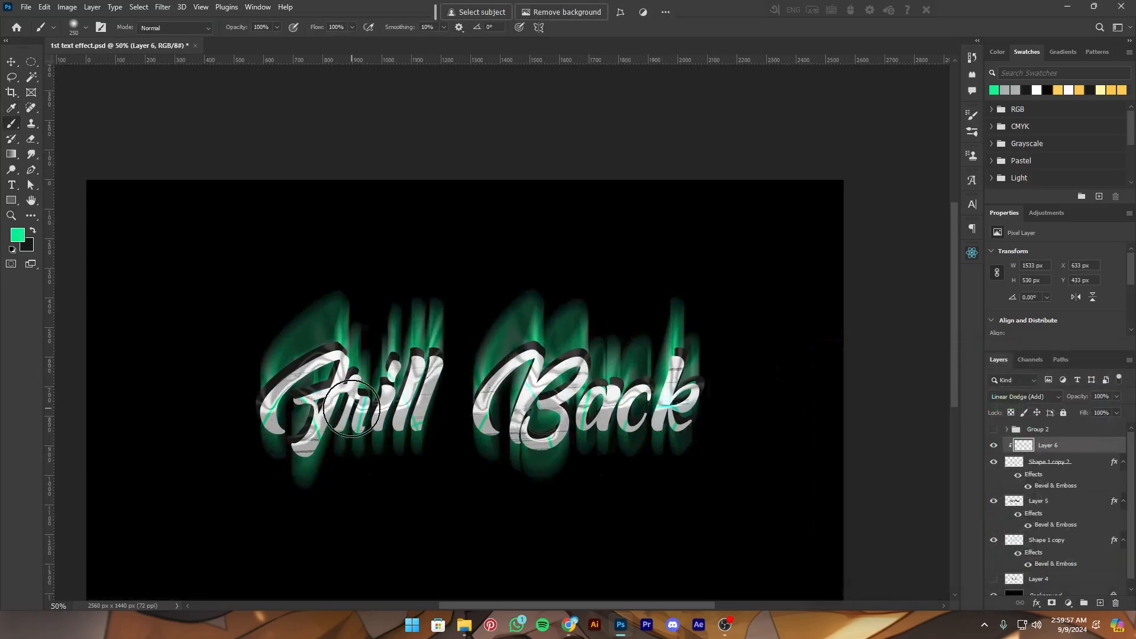
Add a layer clipped to the dark silhouette and set its blend mode to Linear Dodge (Add)
key("v")
left_click(1050, 511)
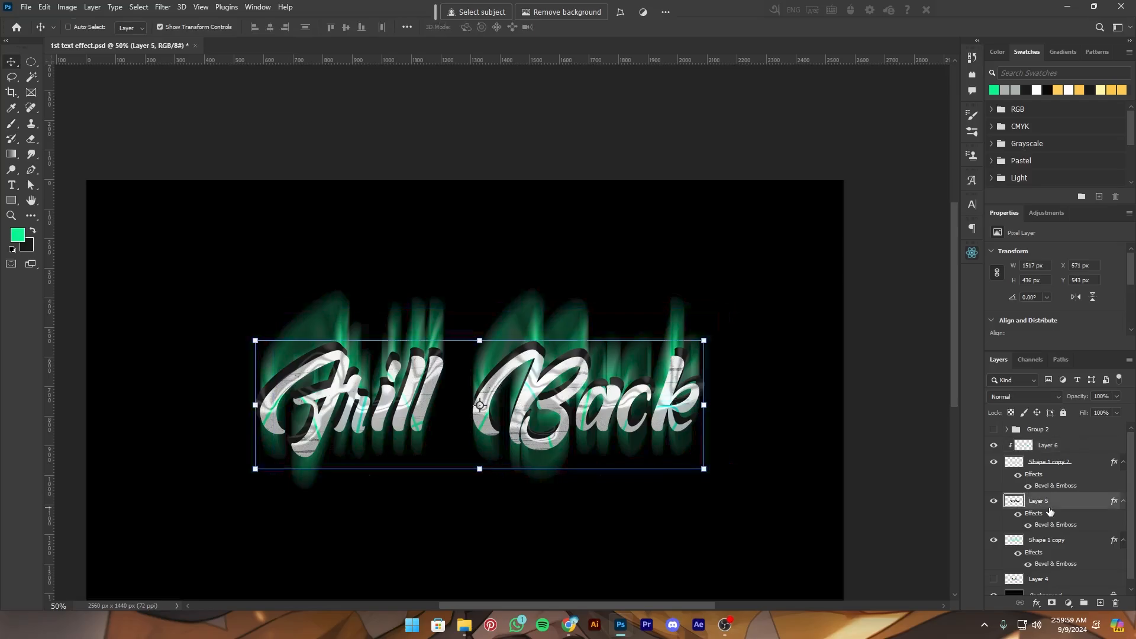
left_click(1100, 603)
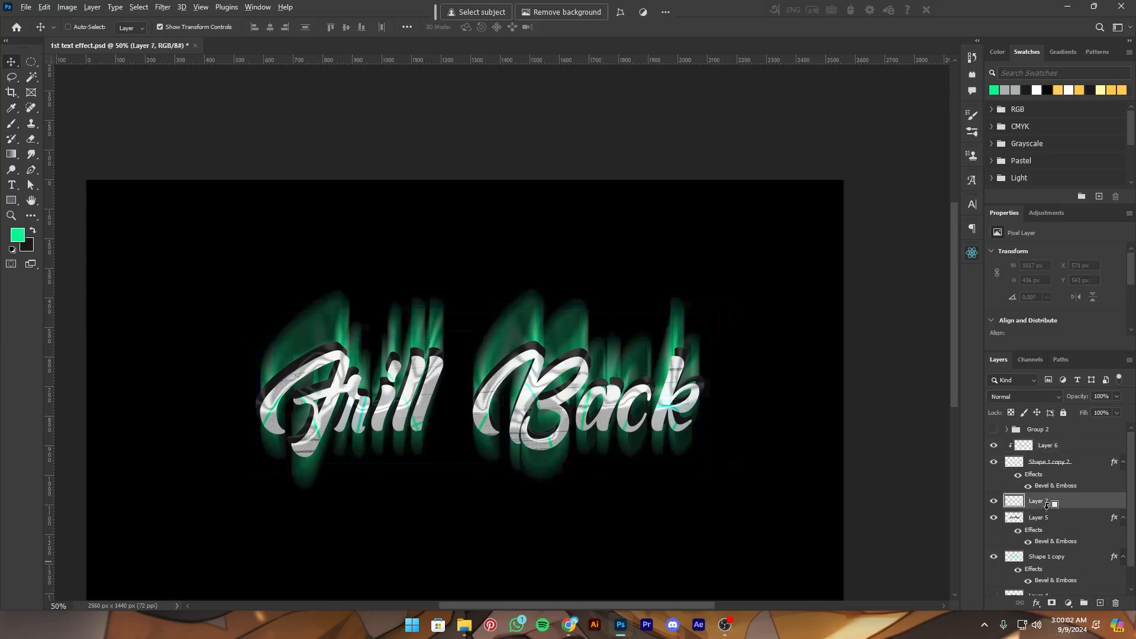
left_click(1034, 400)
left_click(1018, 407)
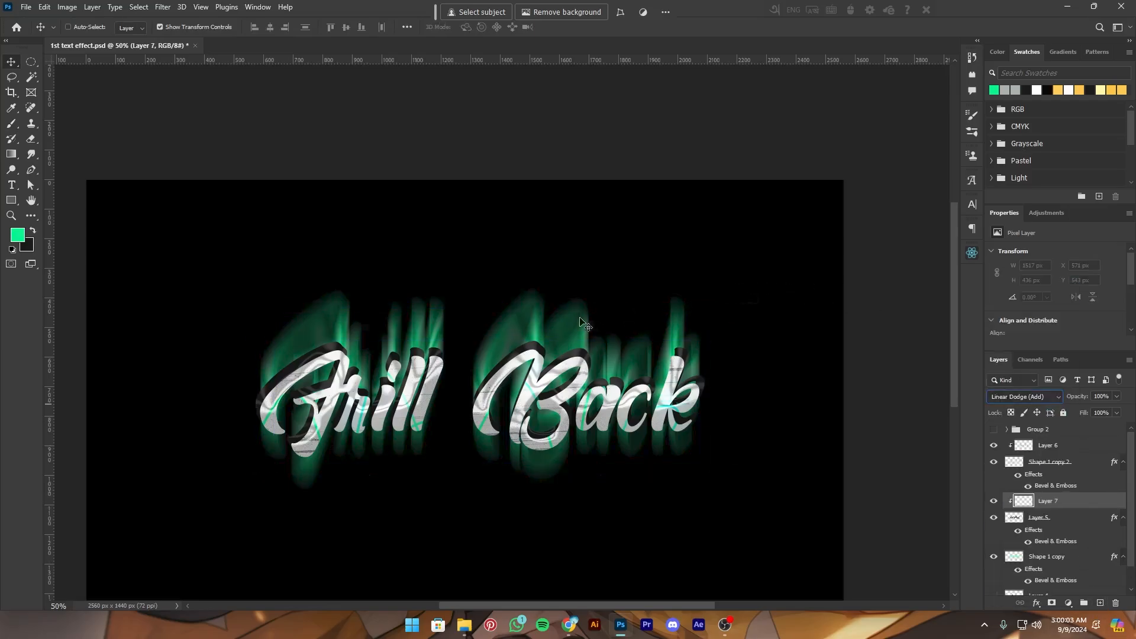
Brush green glow dabs along the upper part of the dark silhouette and set that layer's fill to 25%
left_click(12, 123)
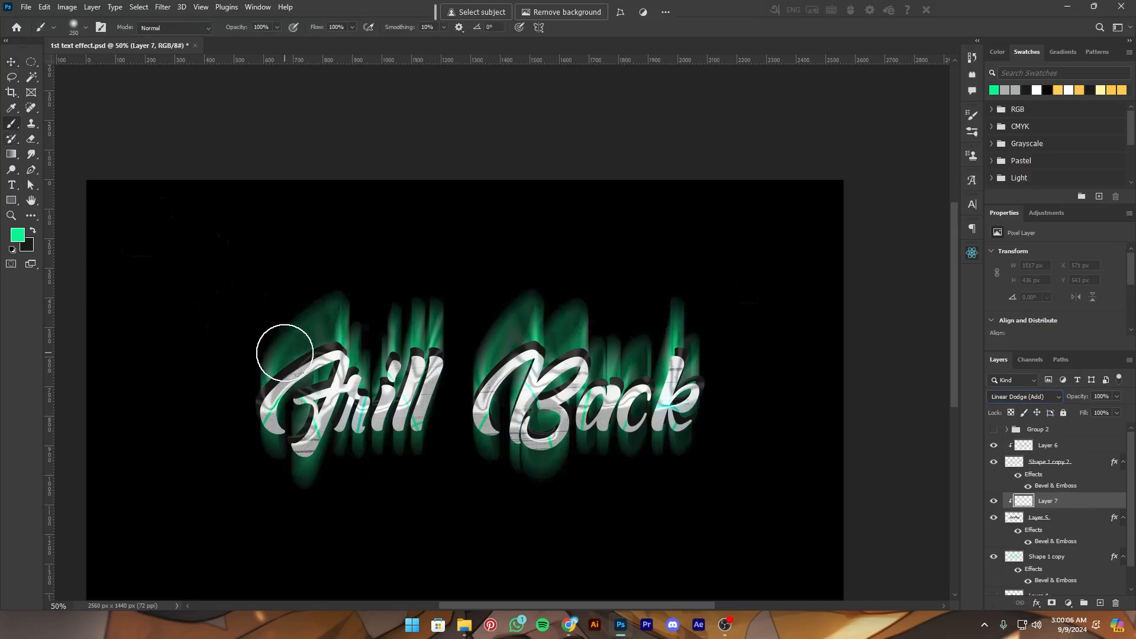
left_click(285, 352)
key("ctrl+z")
left_click(399, 332)
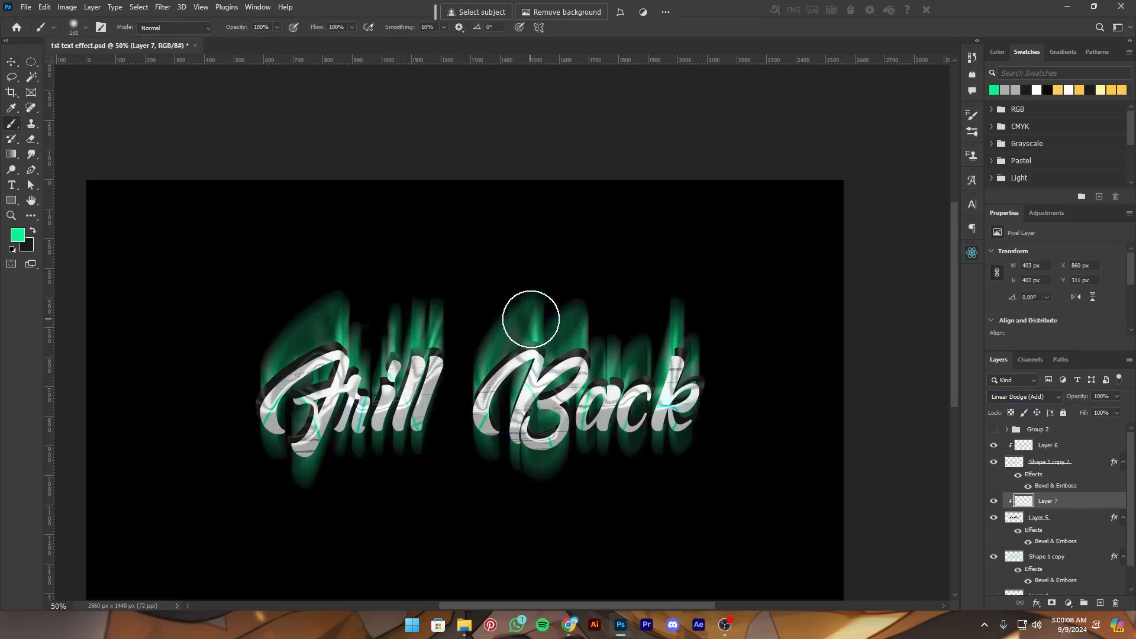
left_click(705, 333)
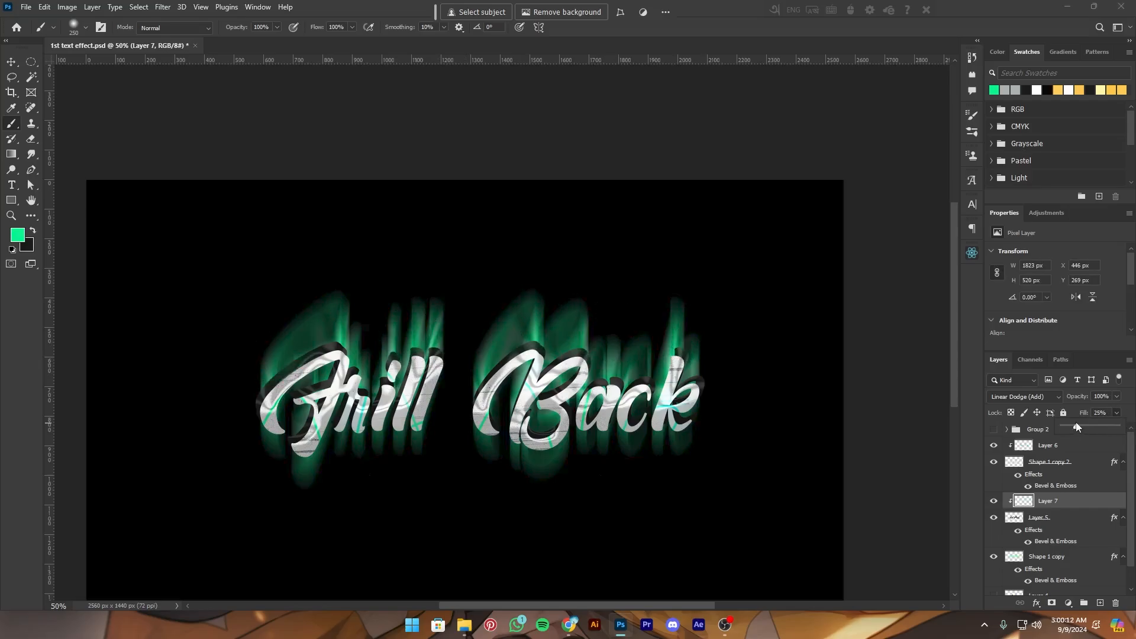
Save the document and group the layers from the blurred green copy up to the lettering's glow layer
key("ctrl+minus")
key("ctrl+plus")
key("ctrl+s")
left_click_drag(873, 457, 860, 415)
key("v")
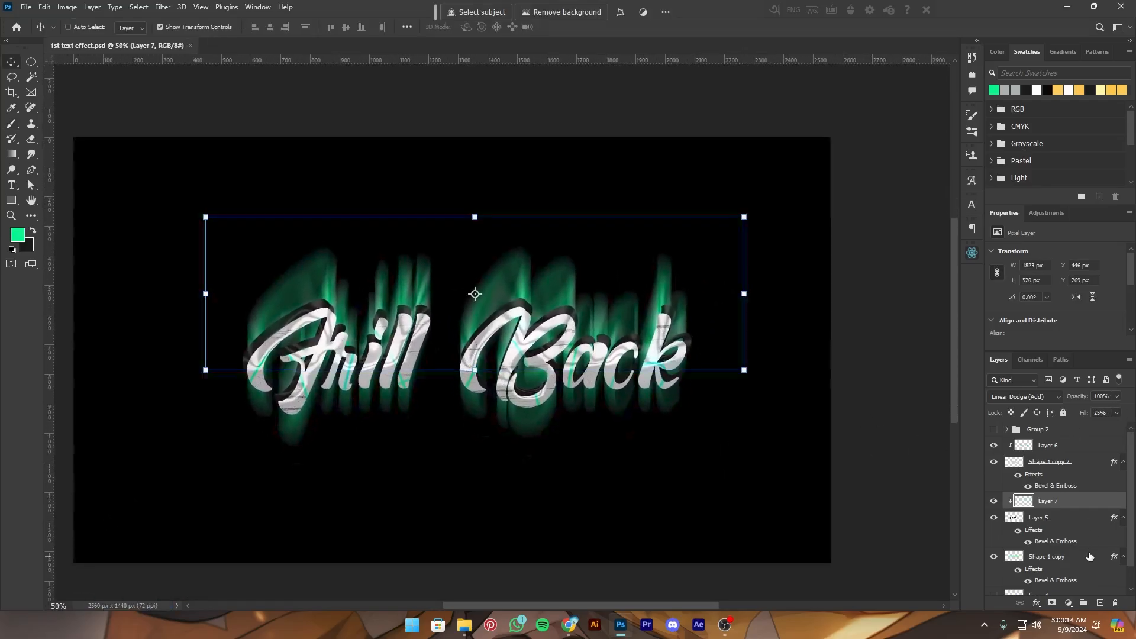
scroll(1089, 555, "down", 2)
left_click(1070, 537)
scroll(1064, 520, "up", 2)
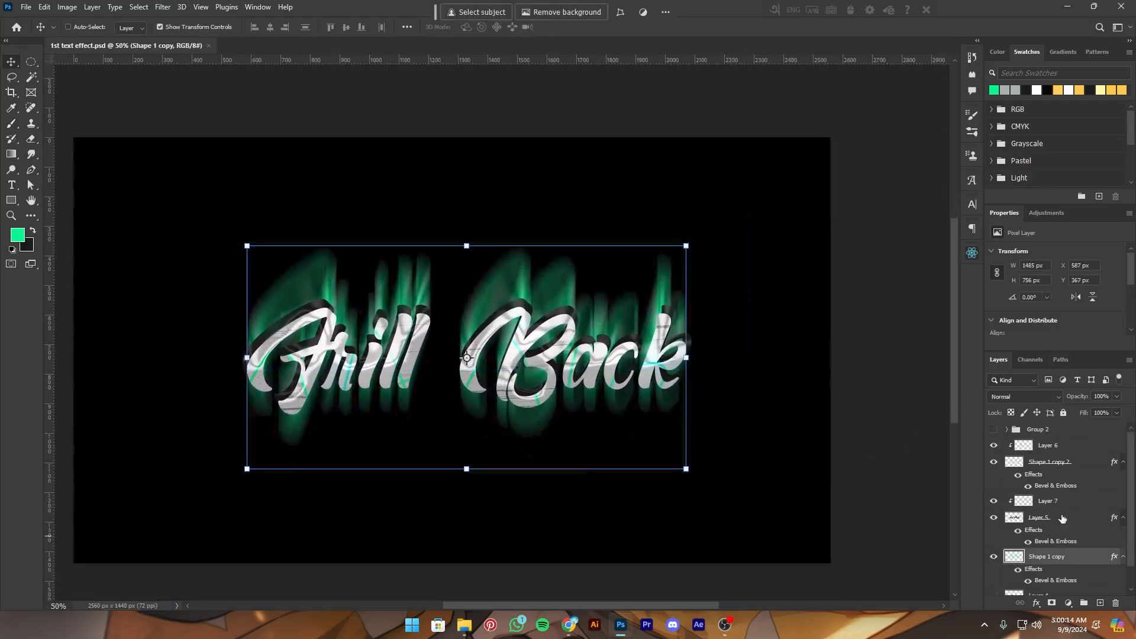
left_click(1059, 452, "shift")
key("ctrl+g")
key("ctrl+minus")
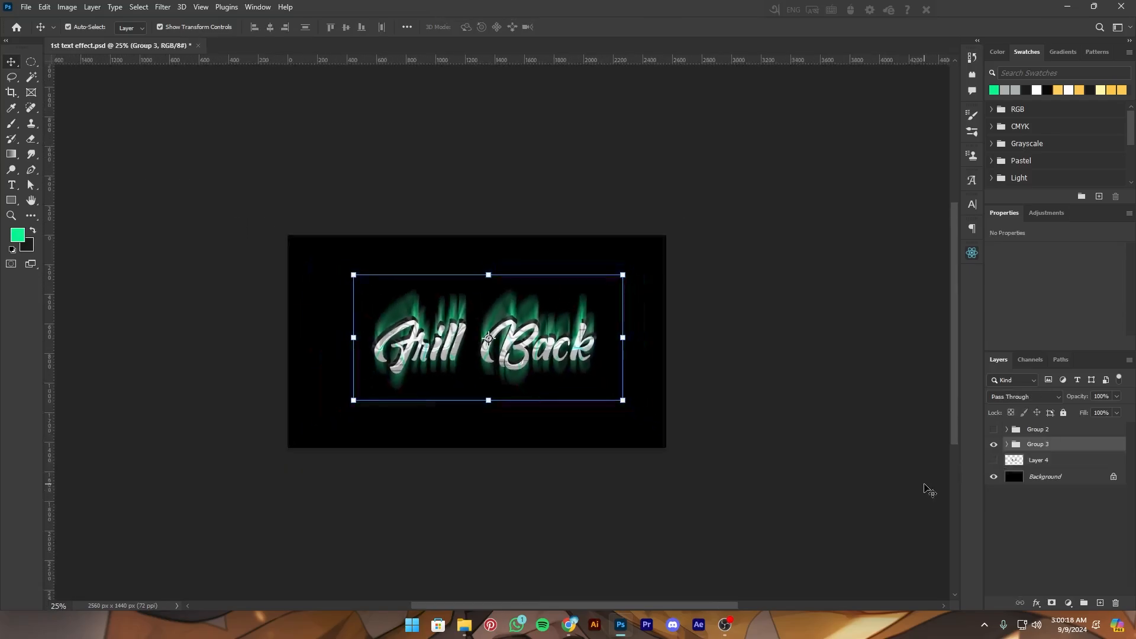
Duplicate the script lettering group, delete the original group, and save the document
key("ctrl+j")
key("ctrl+plus")
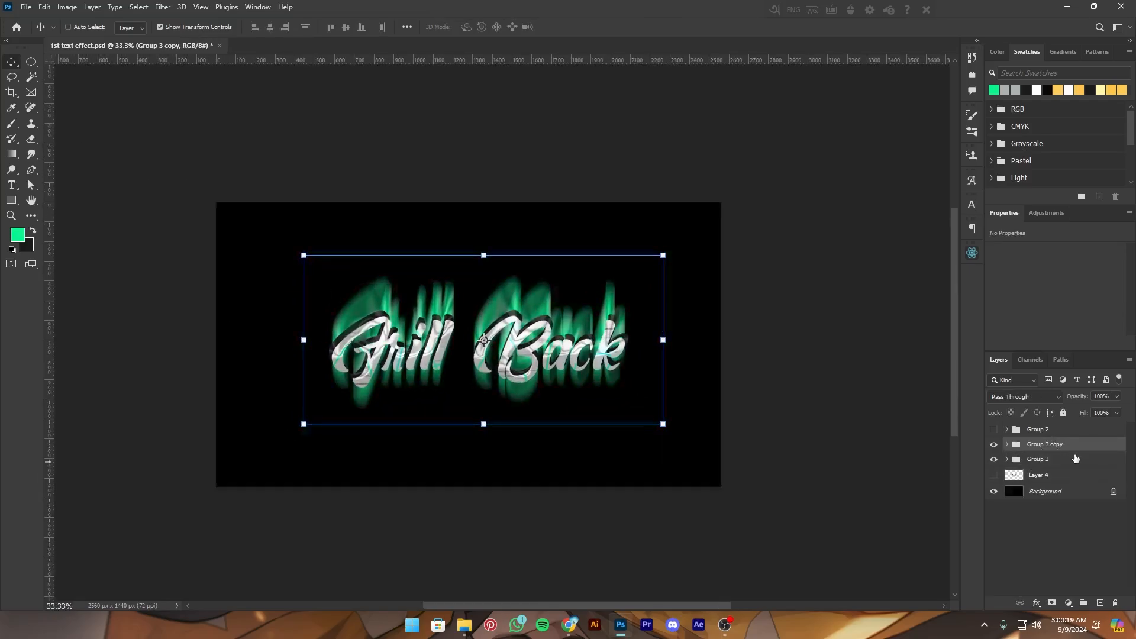
left_click(1075, 458)
key("Delete")
key("ctrl+s")
Merge the remaining script lettering group into a single layer and save the document
right_click(1056, 445)
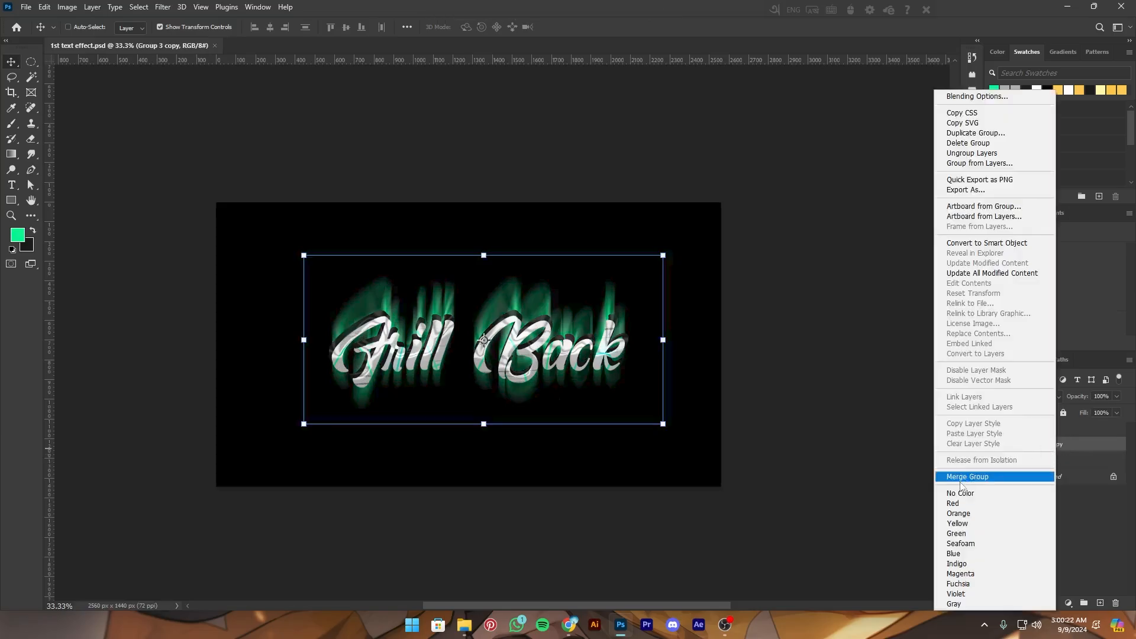
left_click(960, 476)
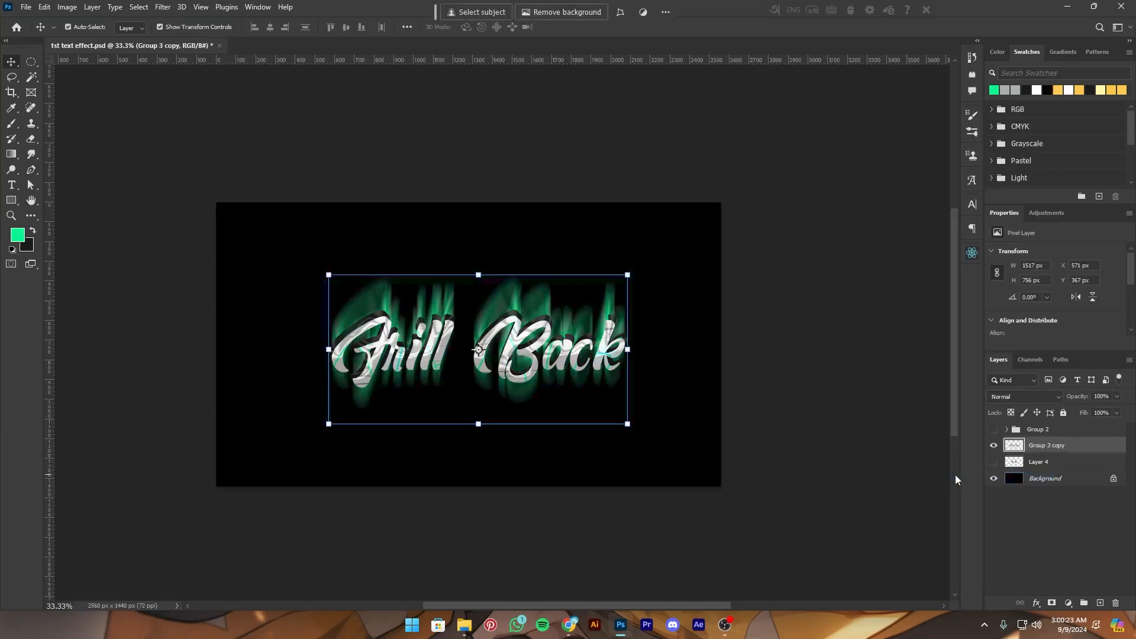
key("ctrl+s")
Show the group of earlier text effects, scale it to about 83%, and move it up on the canvas
left_click(993, 431)
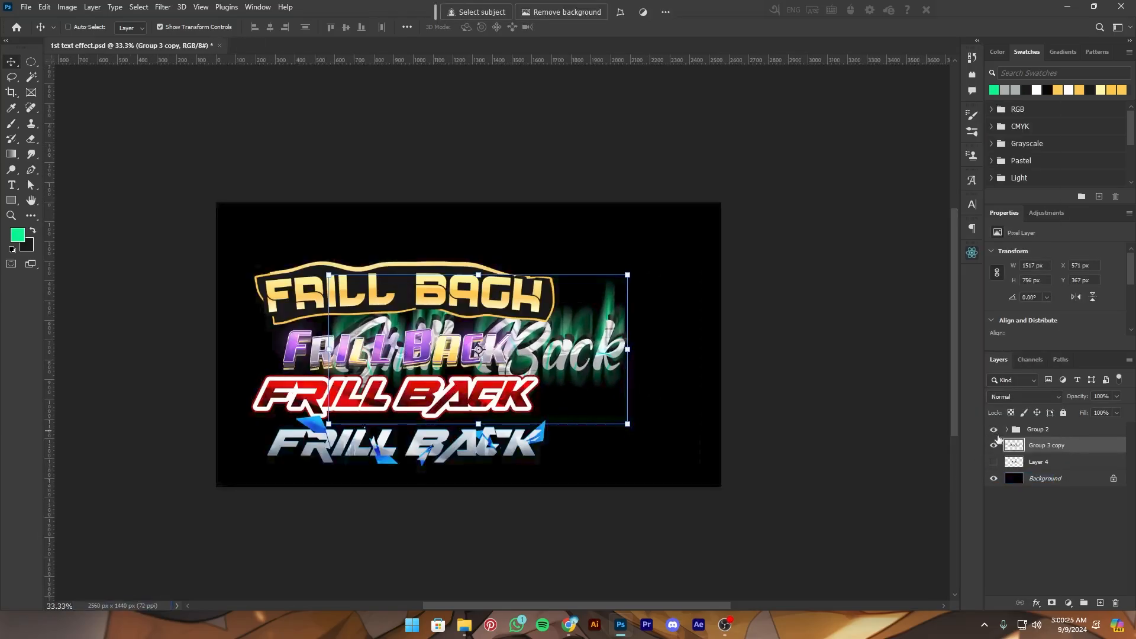
left_click(1110, 434)
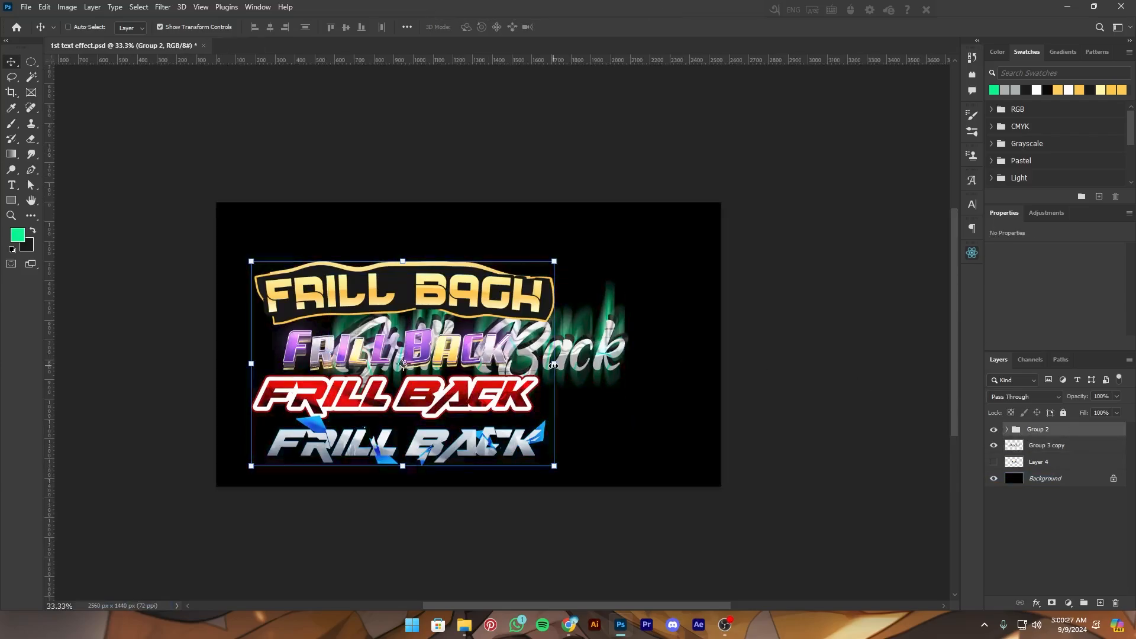
left_click_drag(553, 365, 502, 362)
left_click_drag(482, 346, 489, 312)
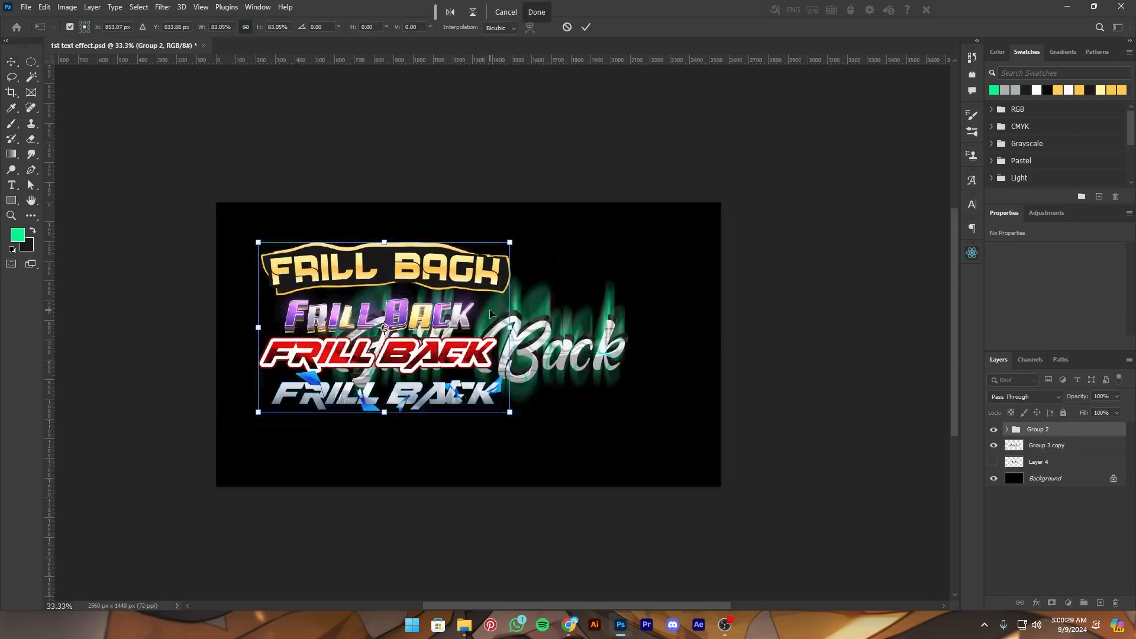
left_click(586, 29)
Scale the merged script lettering to about 67% and place it to the right of the stacked text effects
left_click(591, 341, "ctrl")
left_click_drag(590, 341, 481, 435)
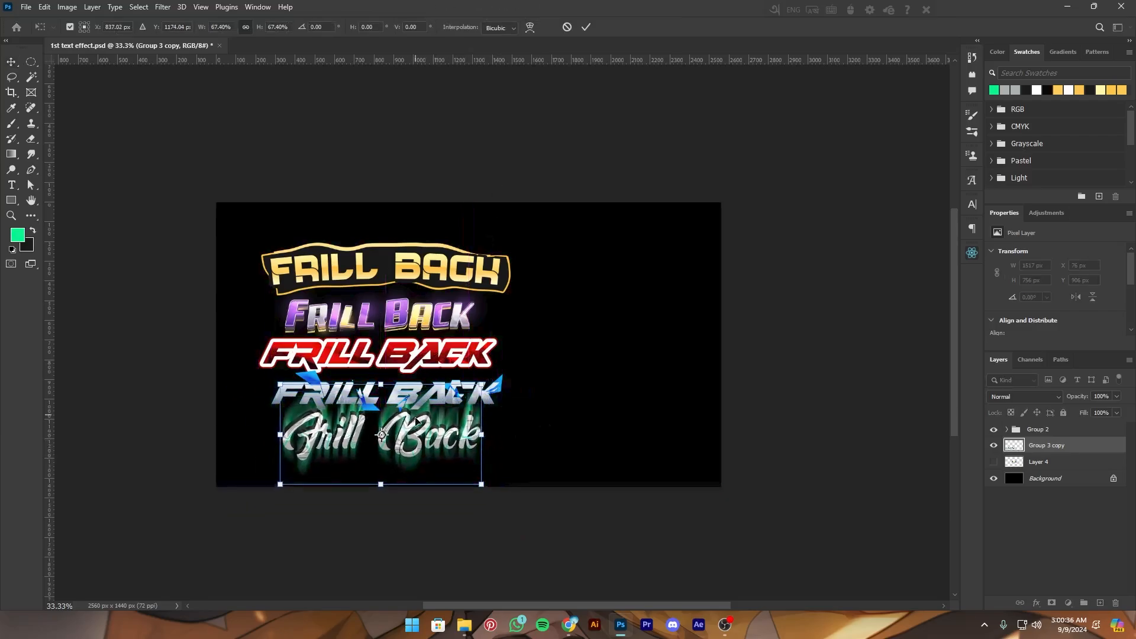
left_click_drag(415, 421, 415, 424)
scroll(556, 185, "down", 5)
left_click_drag(555, 186, 573, 284)
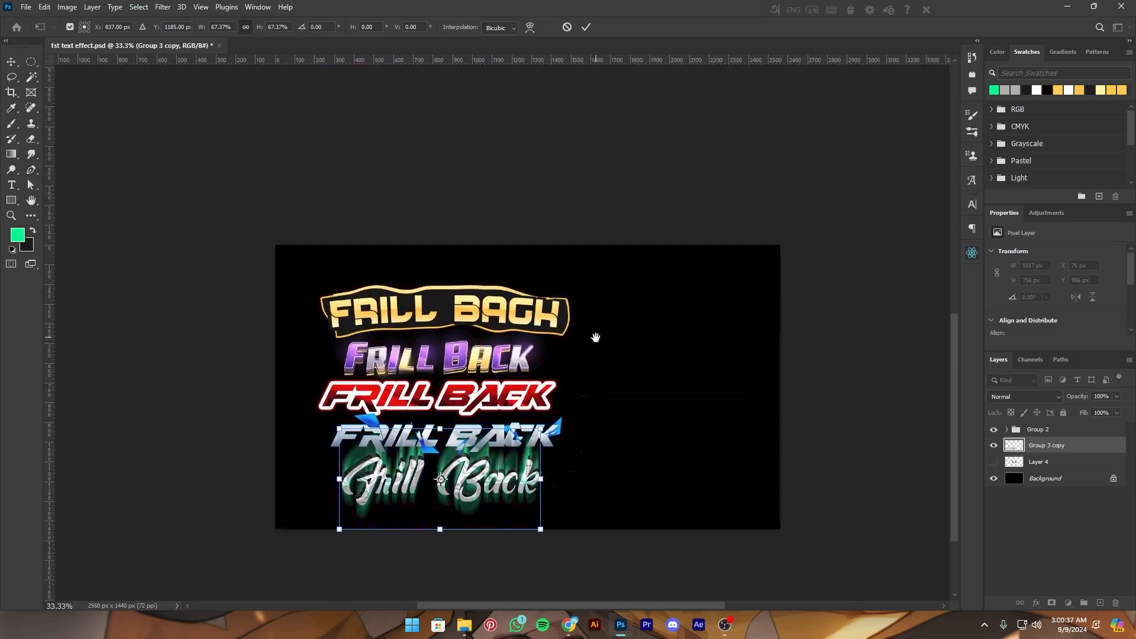
left_click_drag(595, 338, 458, 346)
left_click_drag(358, 410, 607, 283)
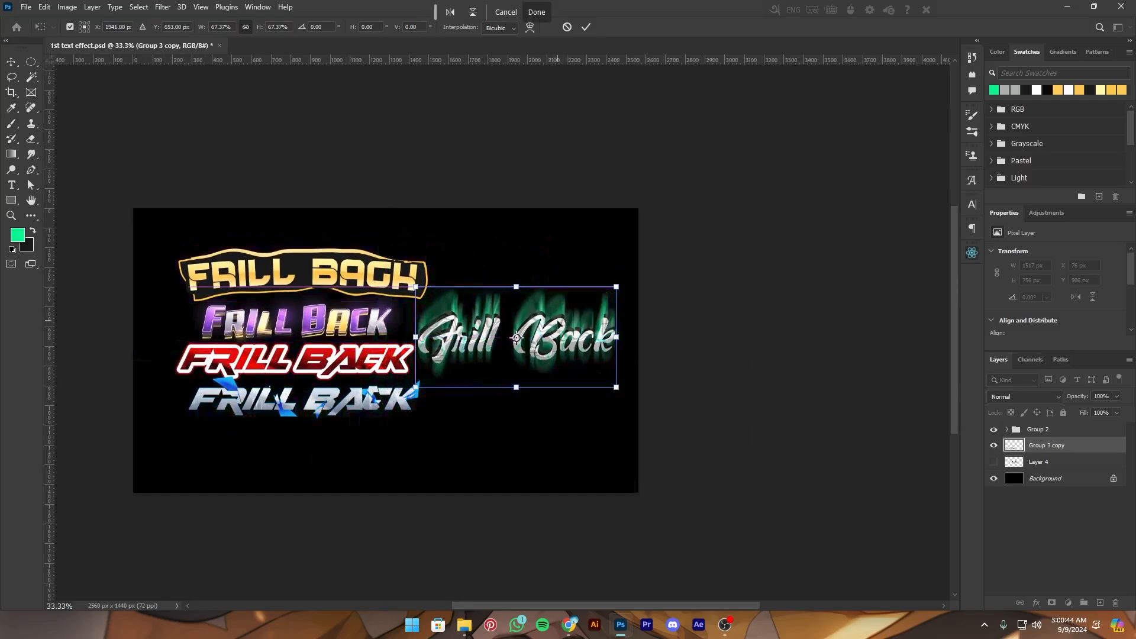
left_click(586, 27)
left_click_drag(415, 558, 460, 397)
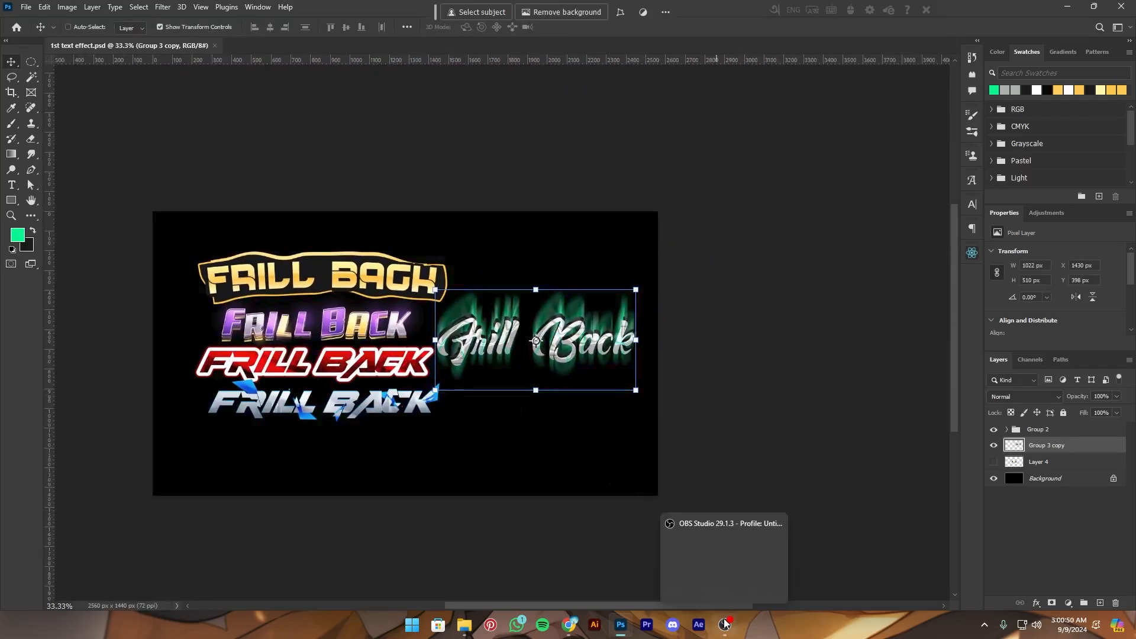